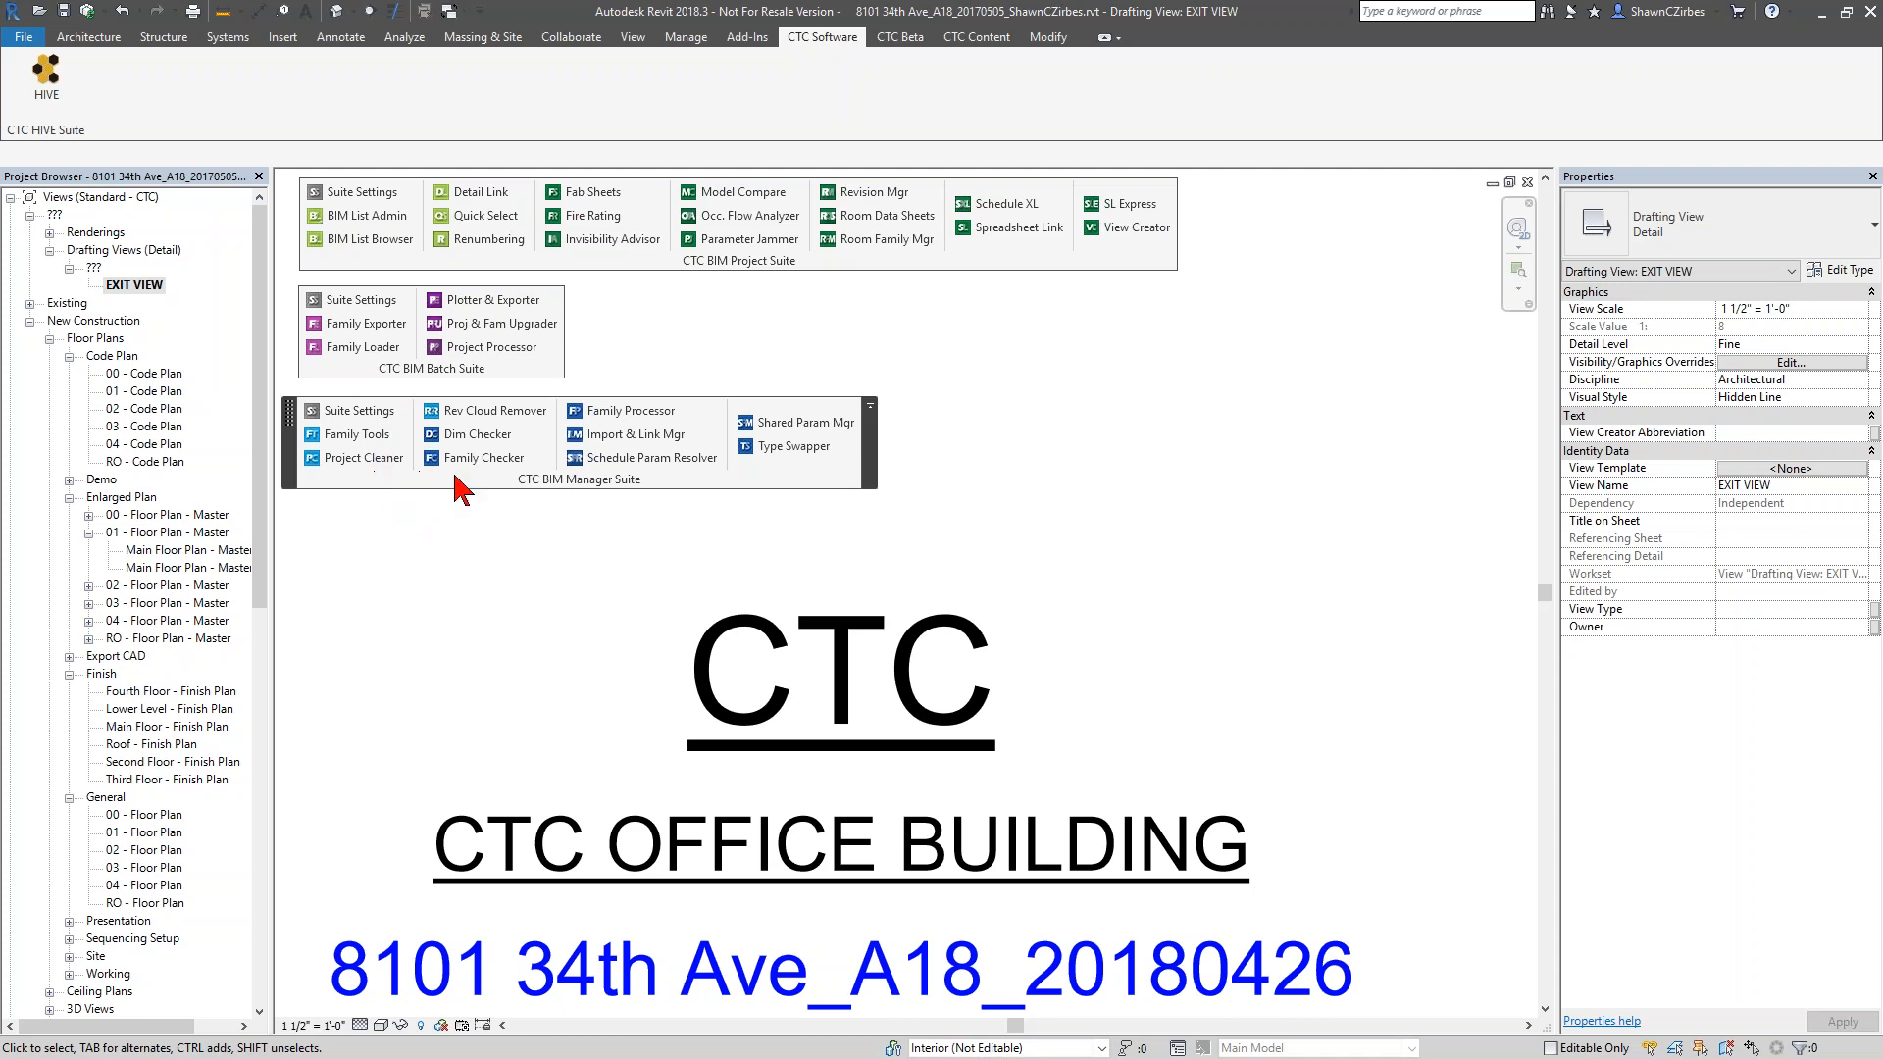
Dock the floating CTC BIM Project Suite, CTC BIM Batch Suite and CTC BIM Manager Suite panels onto the ribbon
left_click_drag(629, 254, 17, 123)
left_click_drag(446, 373, 39, 131)
left_click_drag(559, 479, 286, 132)
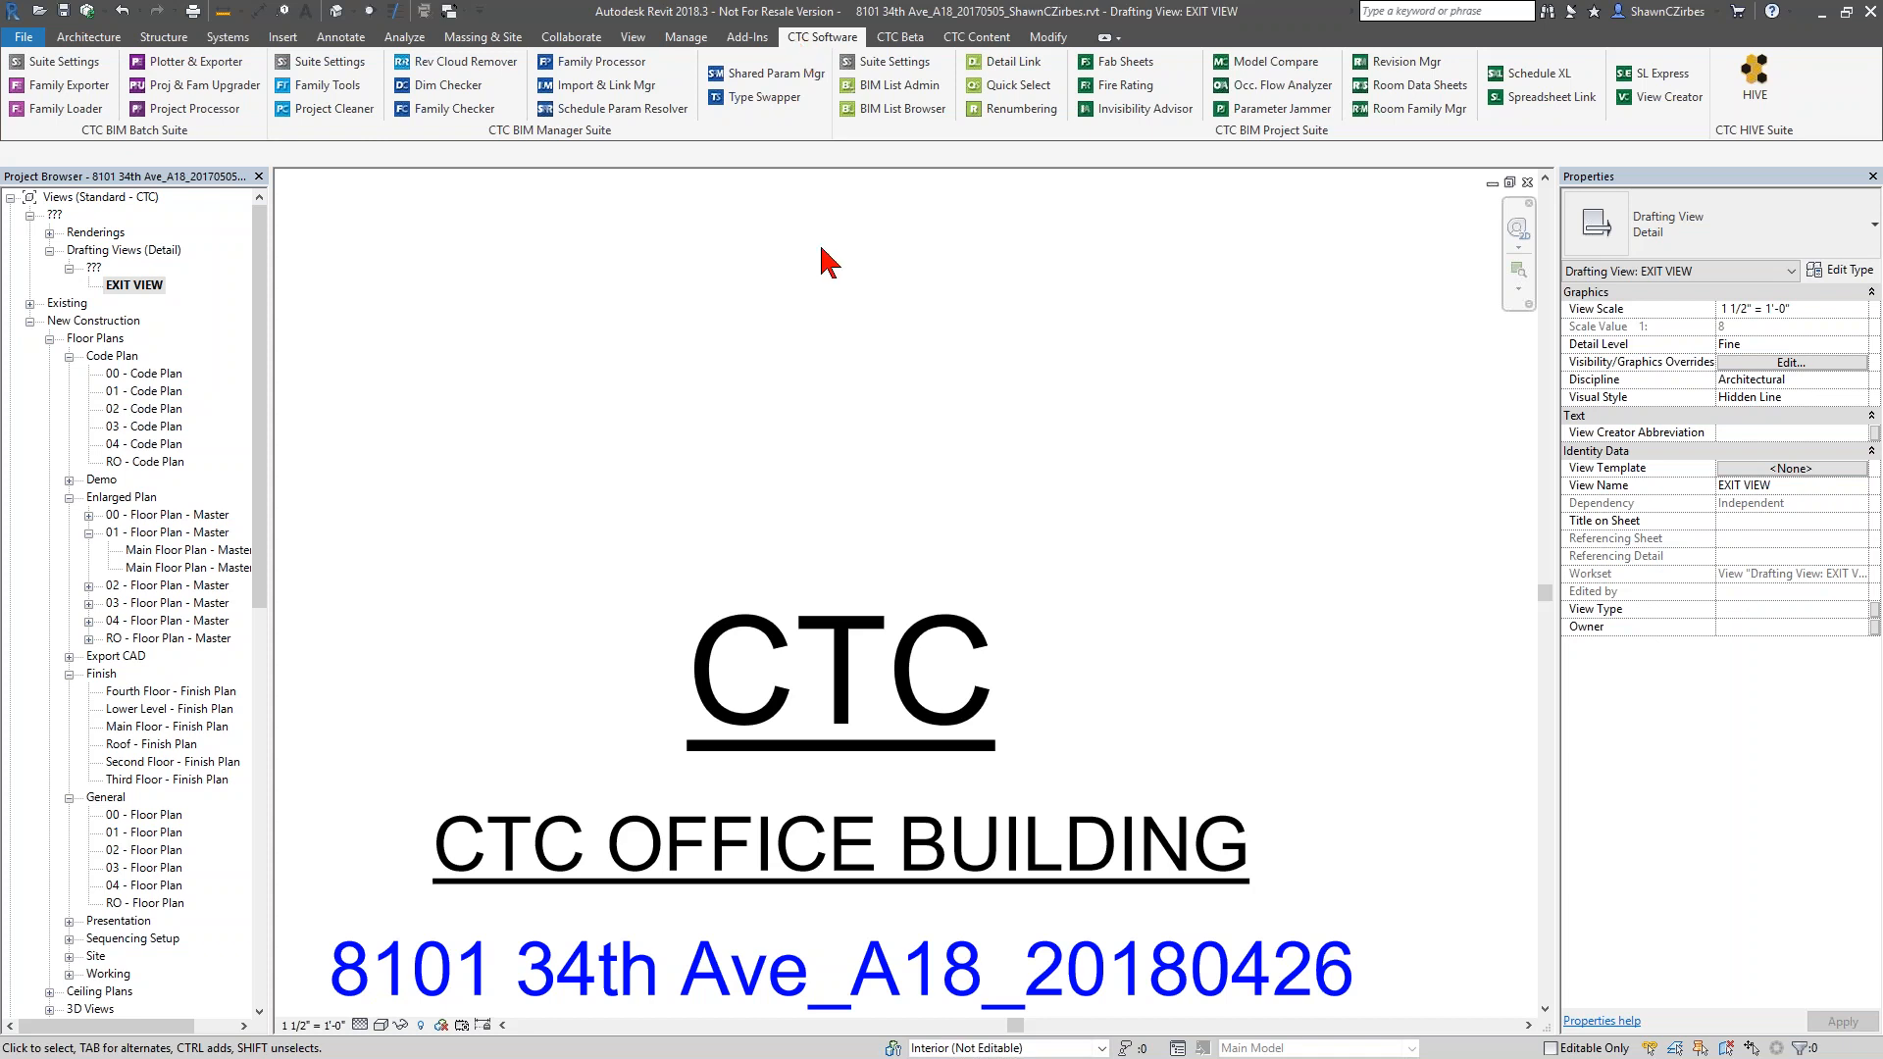
Open the BIM List Browser, dock it as a tab with the Properties palette, and bring it to the front
middle_click_drag(841, 559, 905, 251)
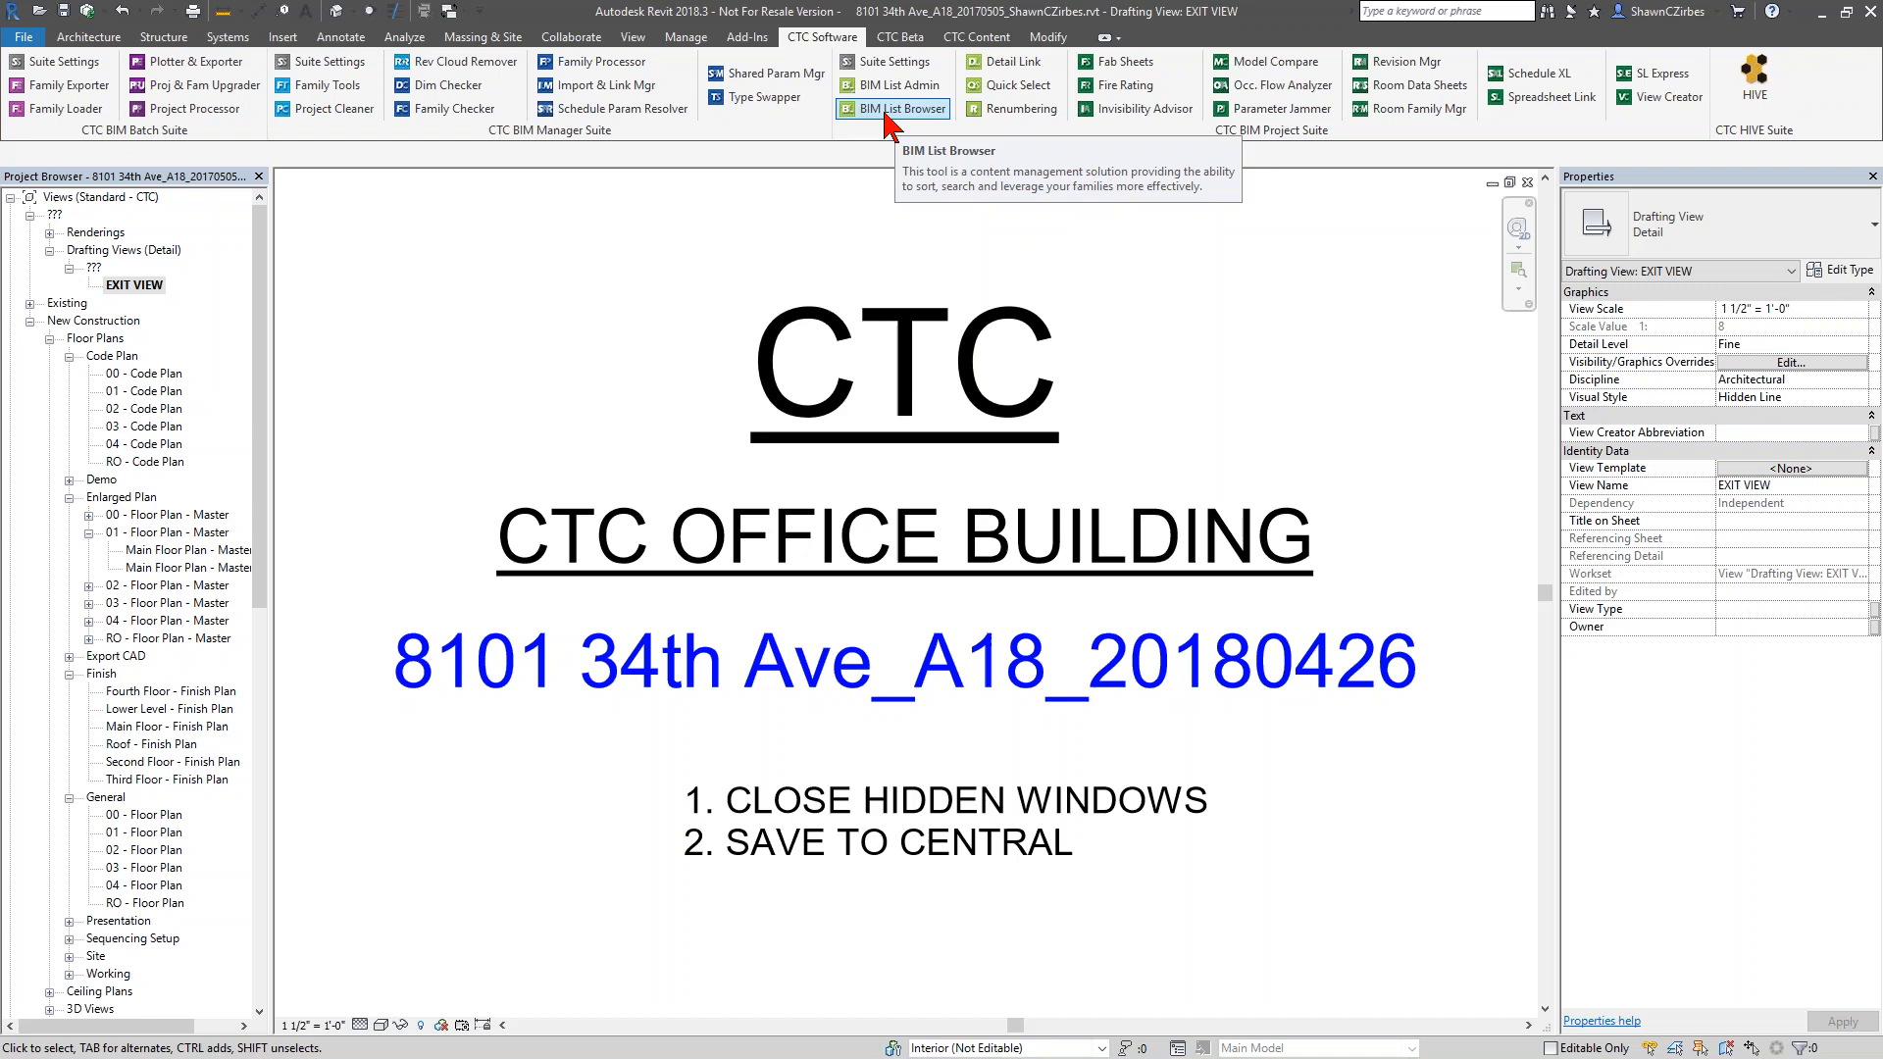
left_click(915, 110)
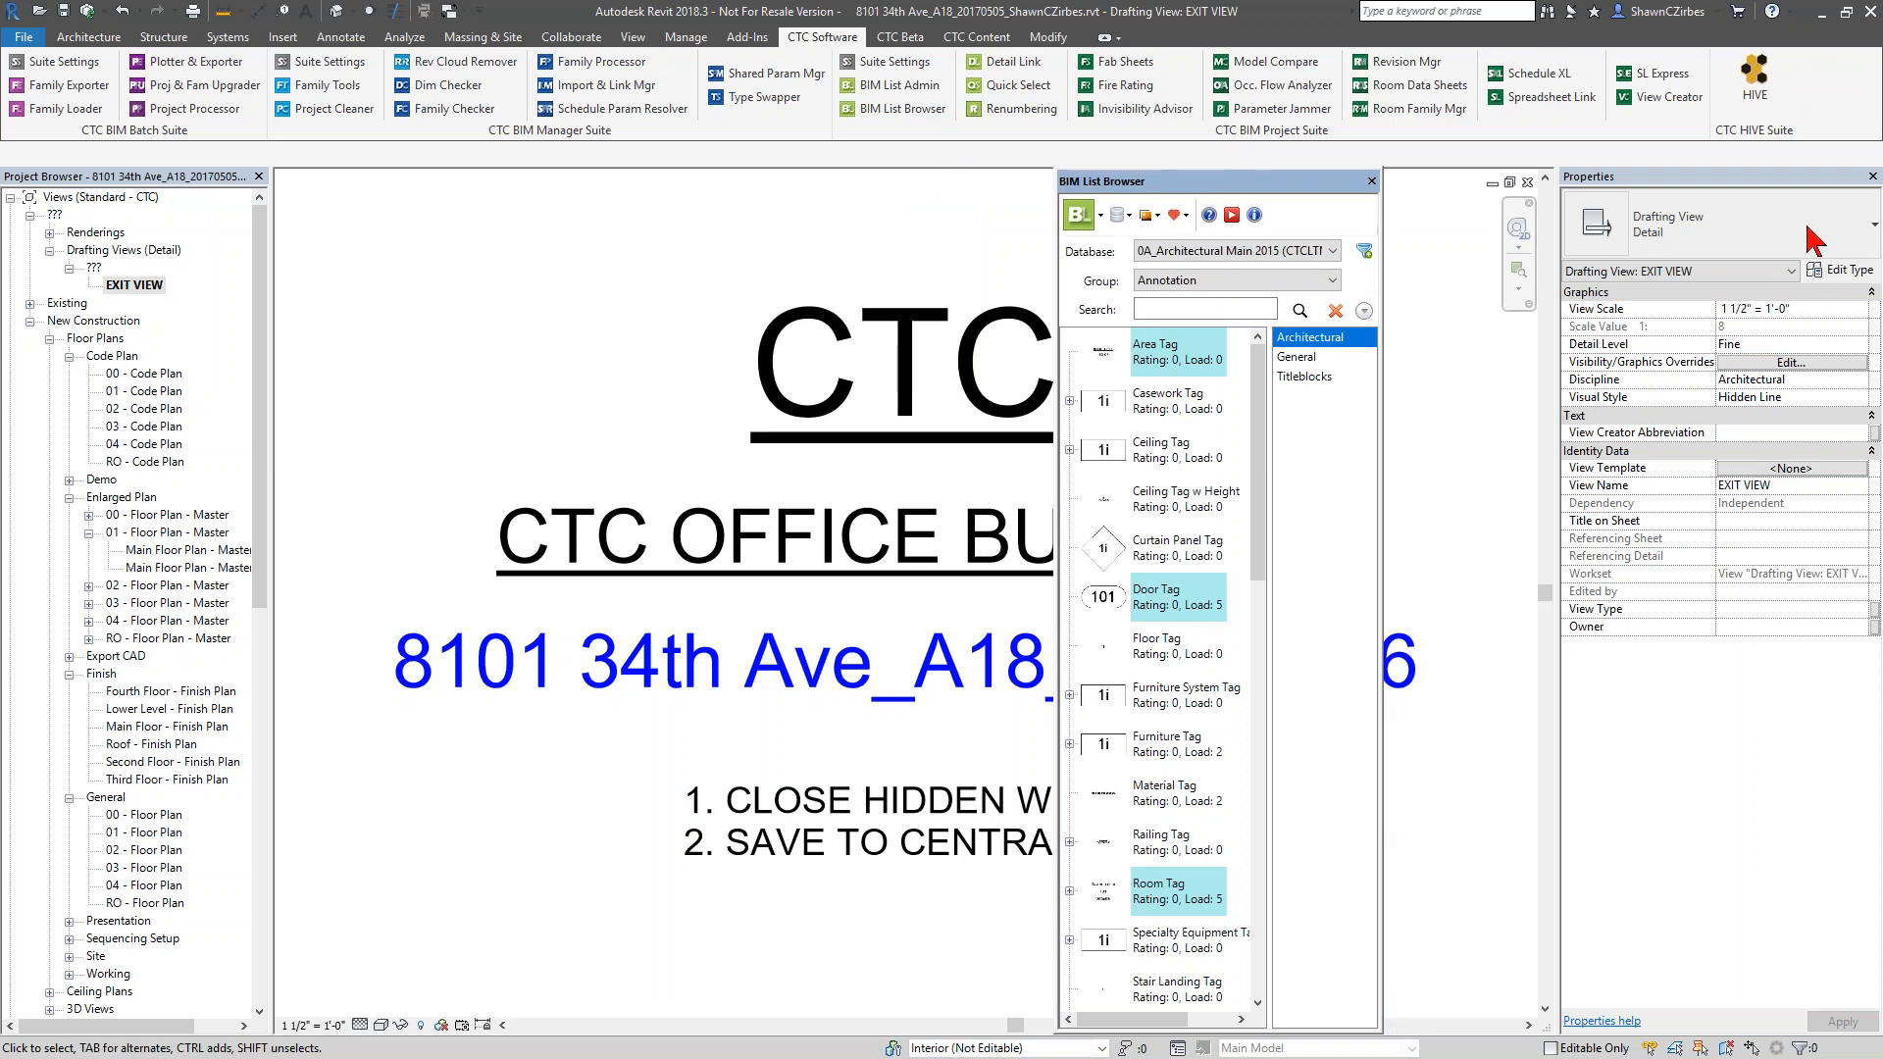
left_click_drag(1793, 208, 1764, 190)
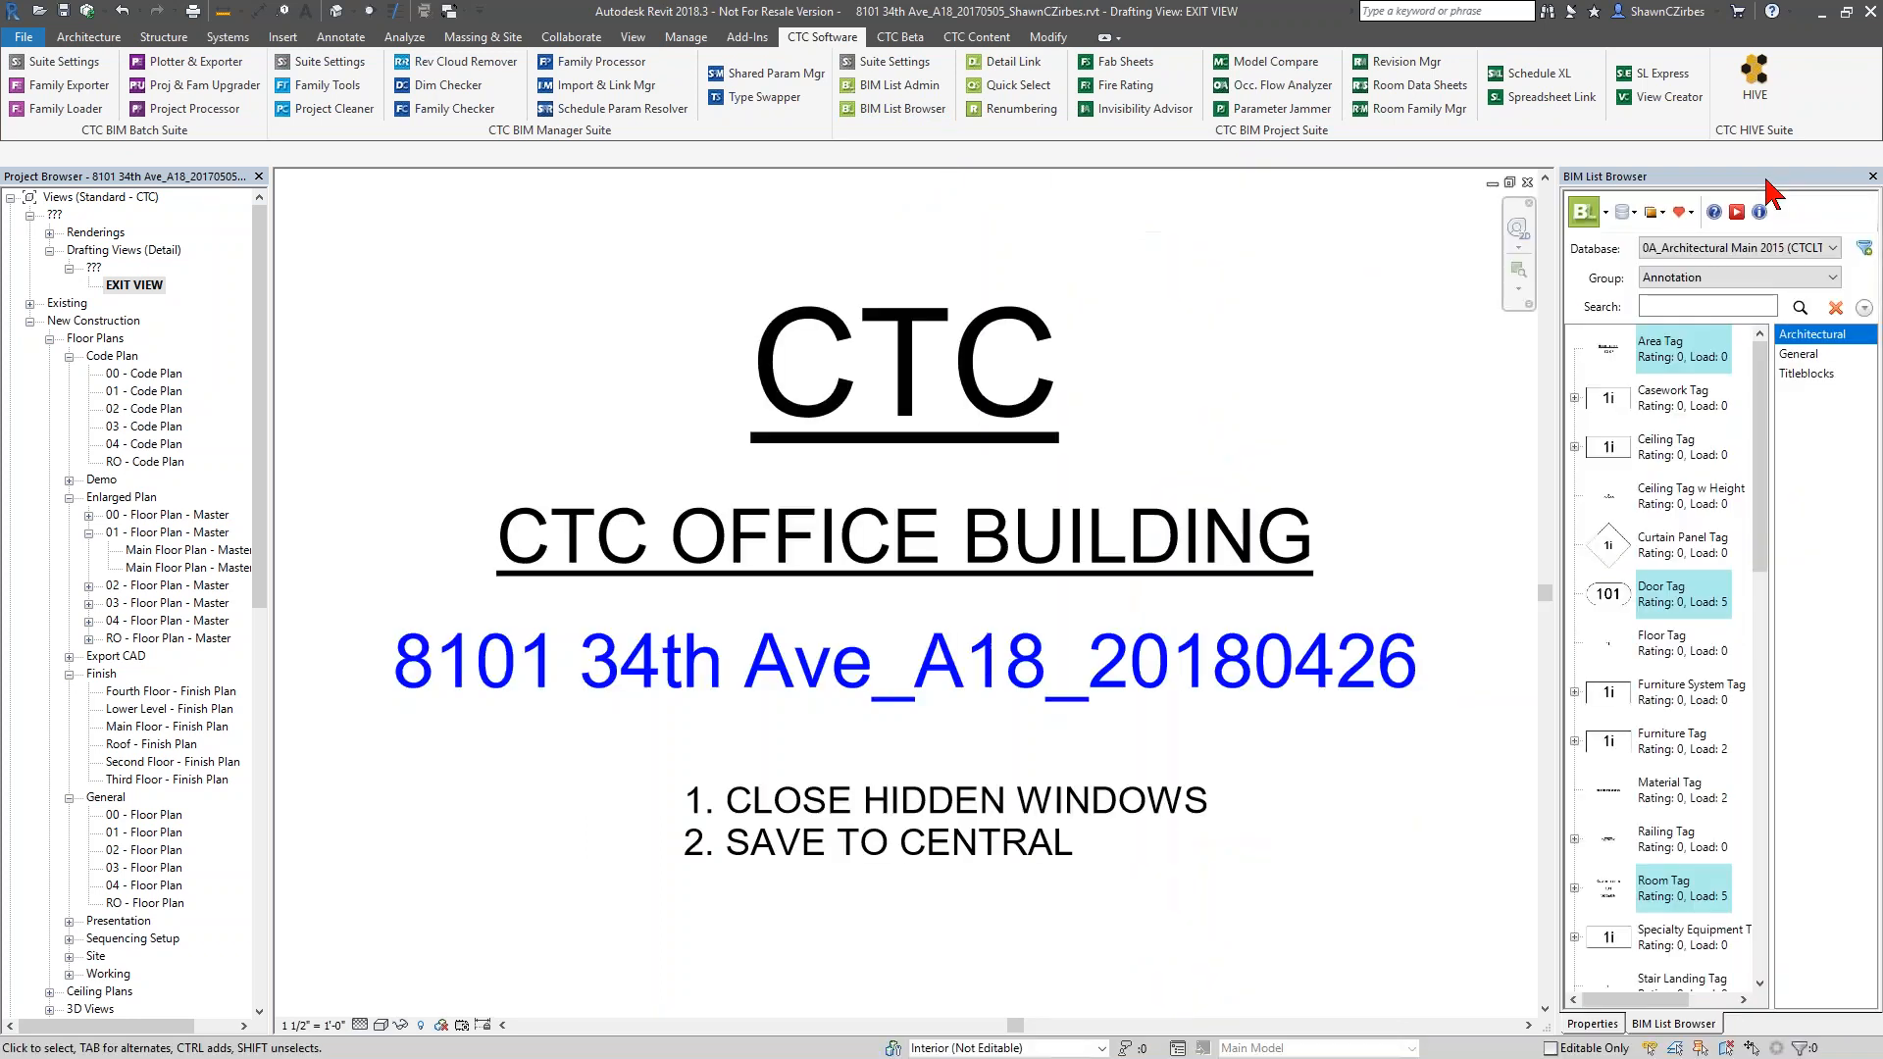
left_click(1592, 1023)
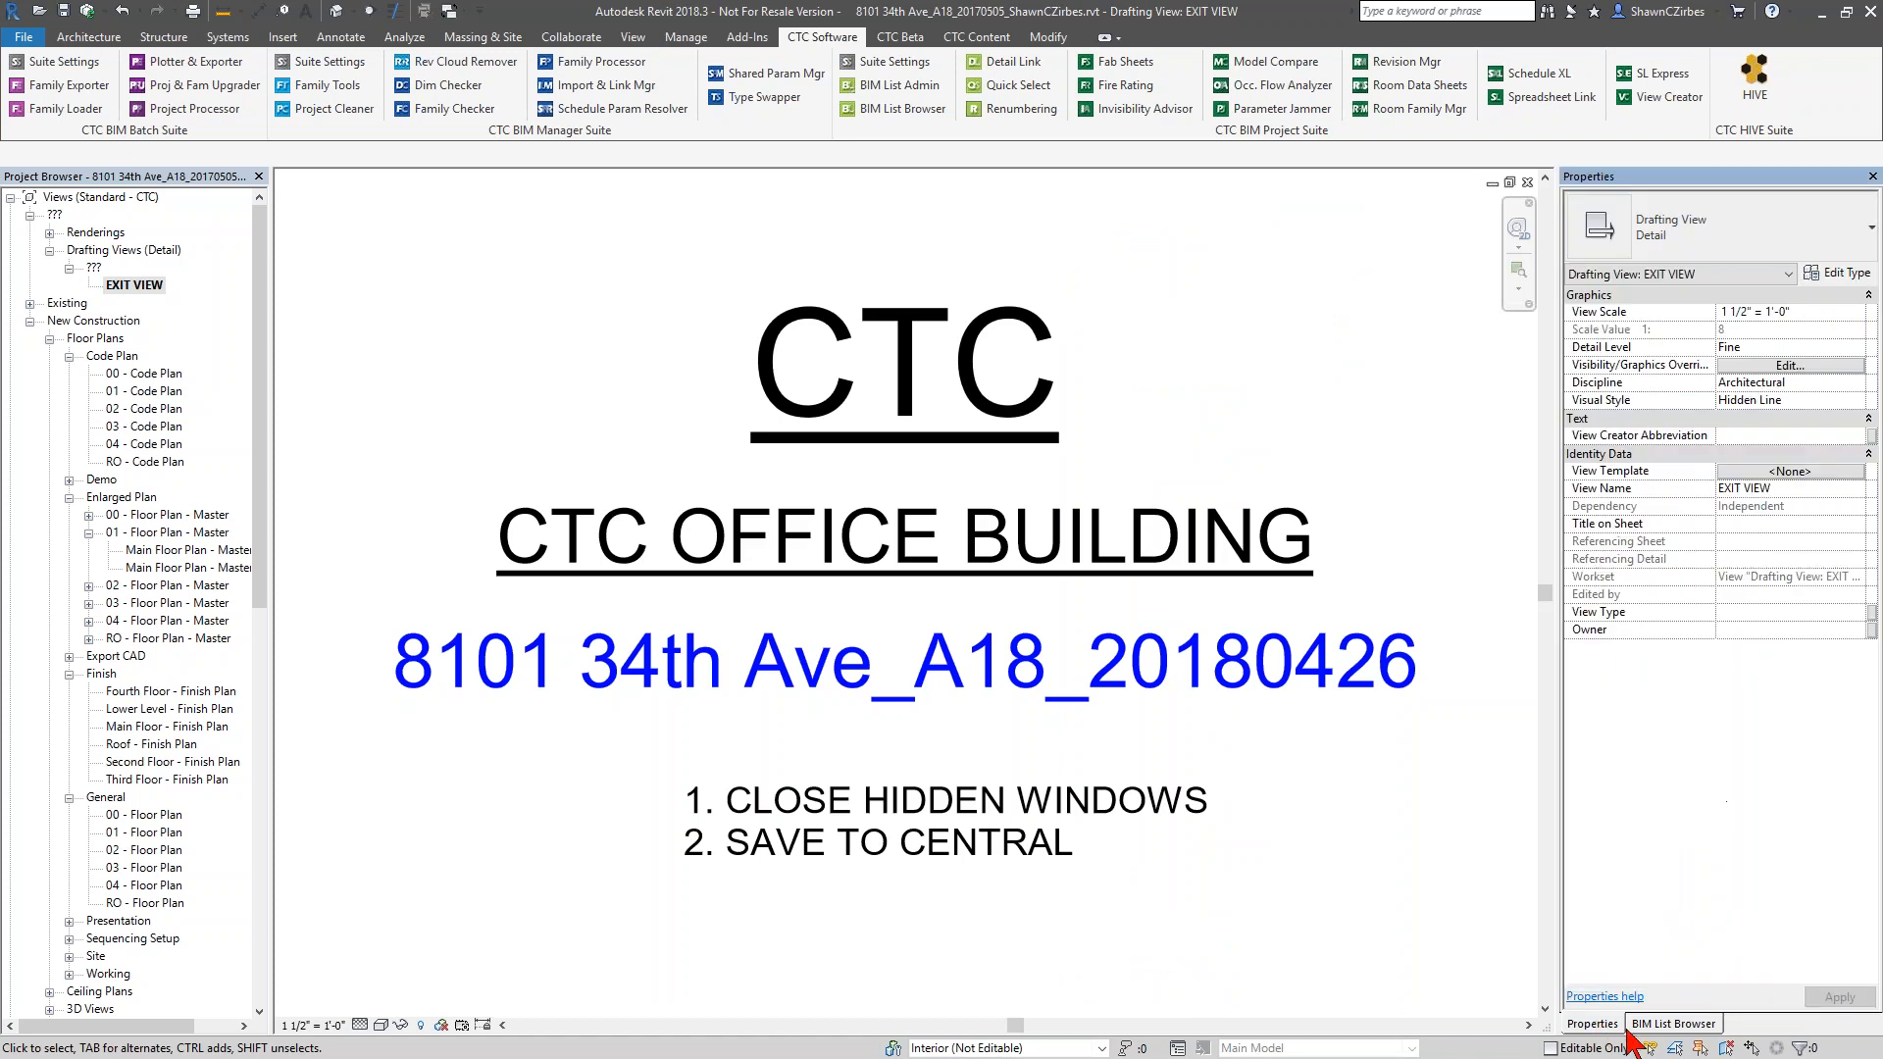
left_click(1657, 1025)
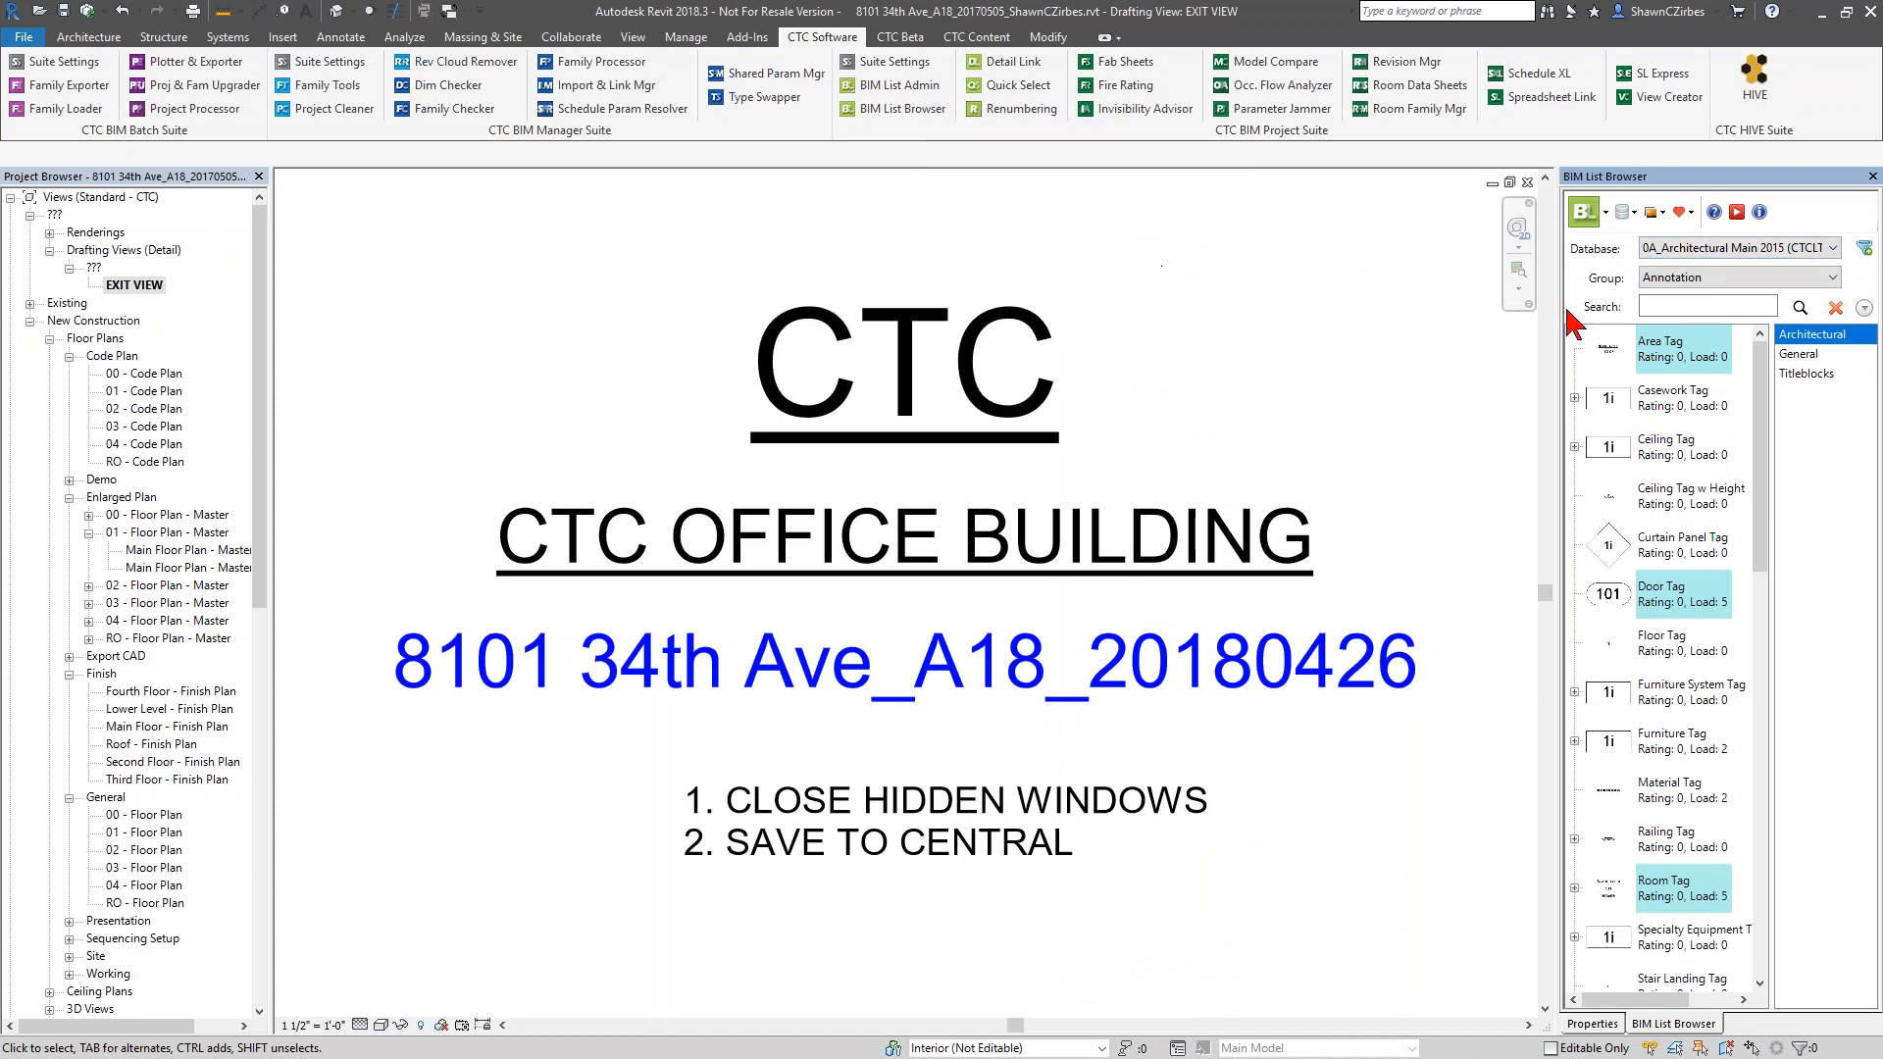
Switch the BIM List Browser to the 0A_Architectural Main 2018 database and its Model group
left_click(1682, 253)
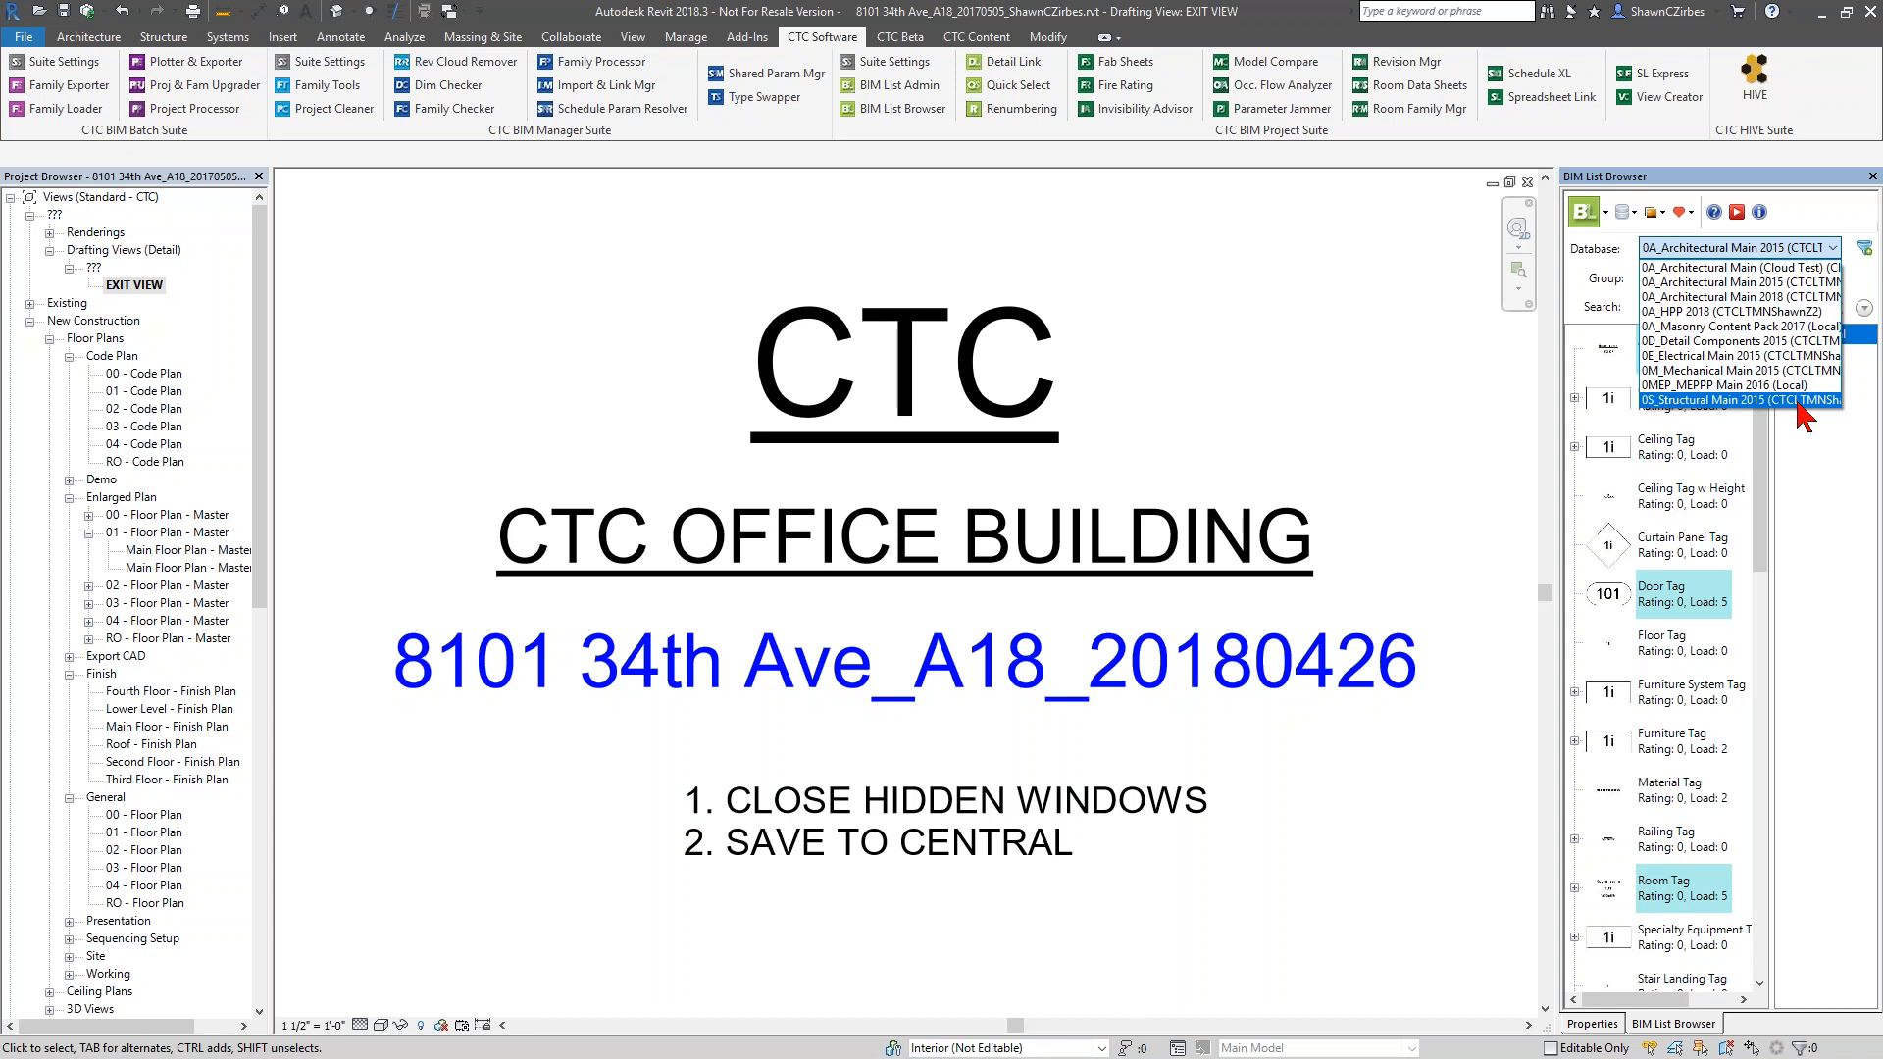
left_click(1788, 297)
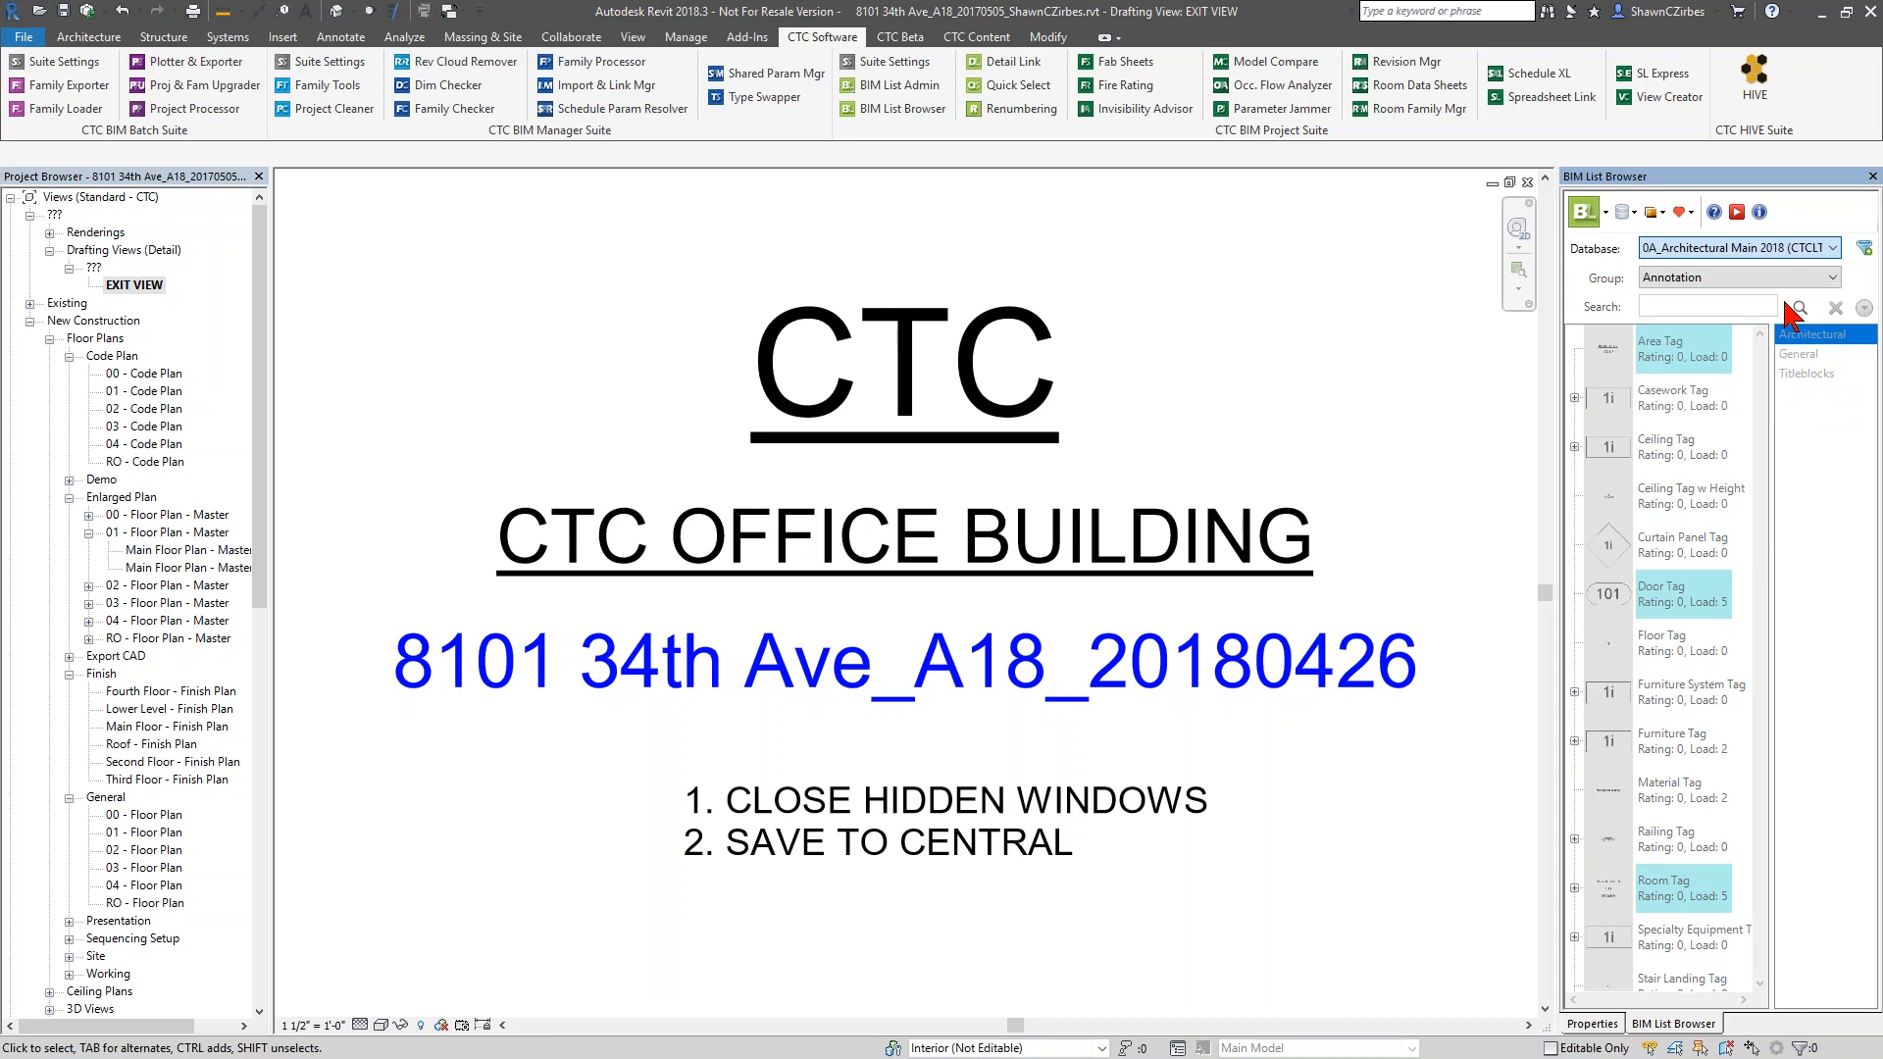
left_click(1681, 278)
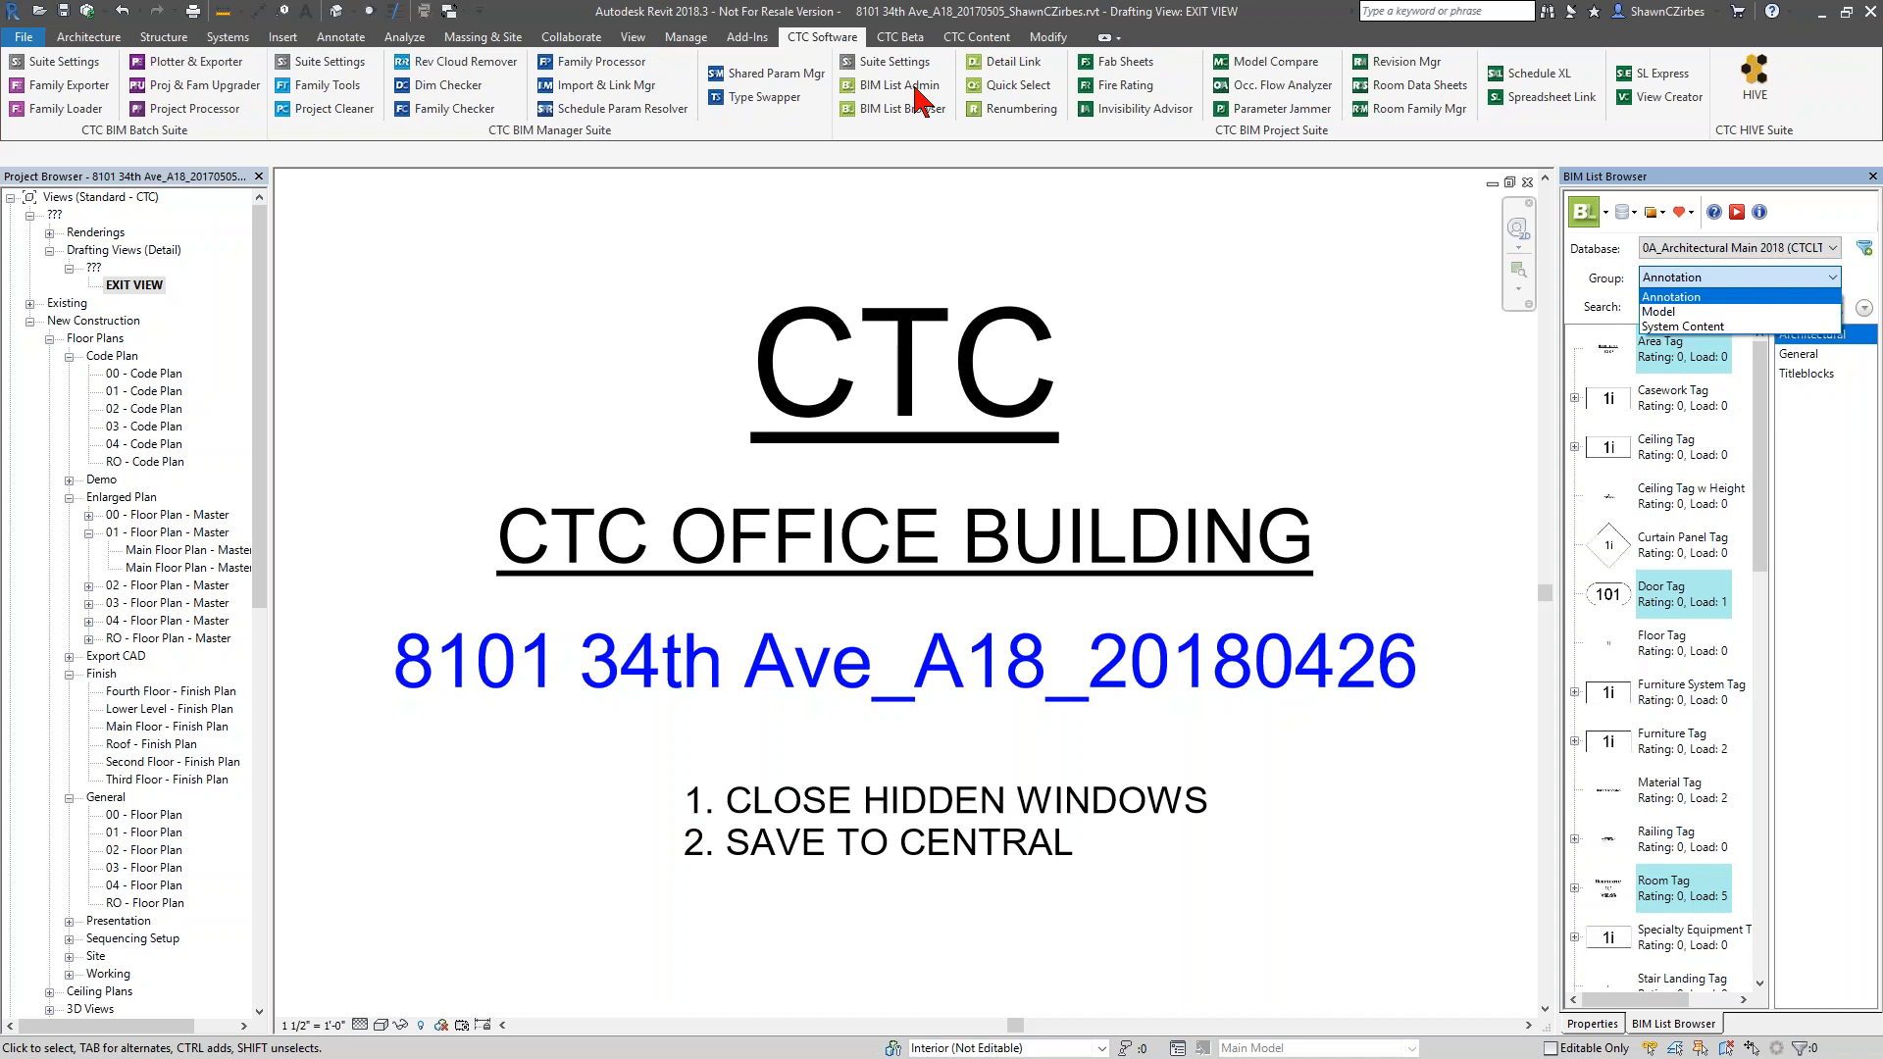
left_click(1703, 311)
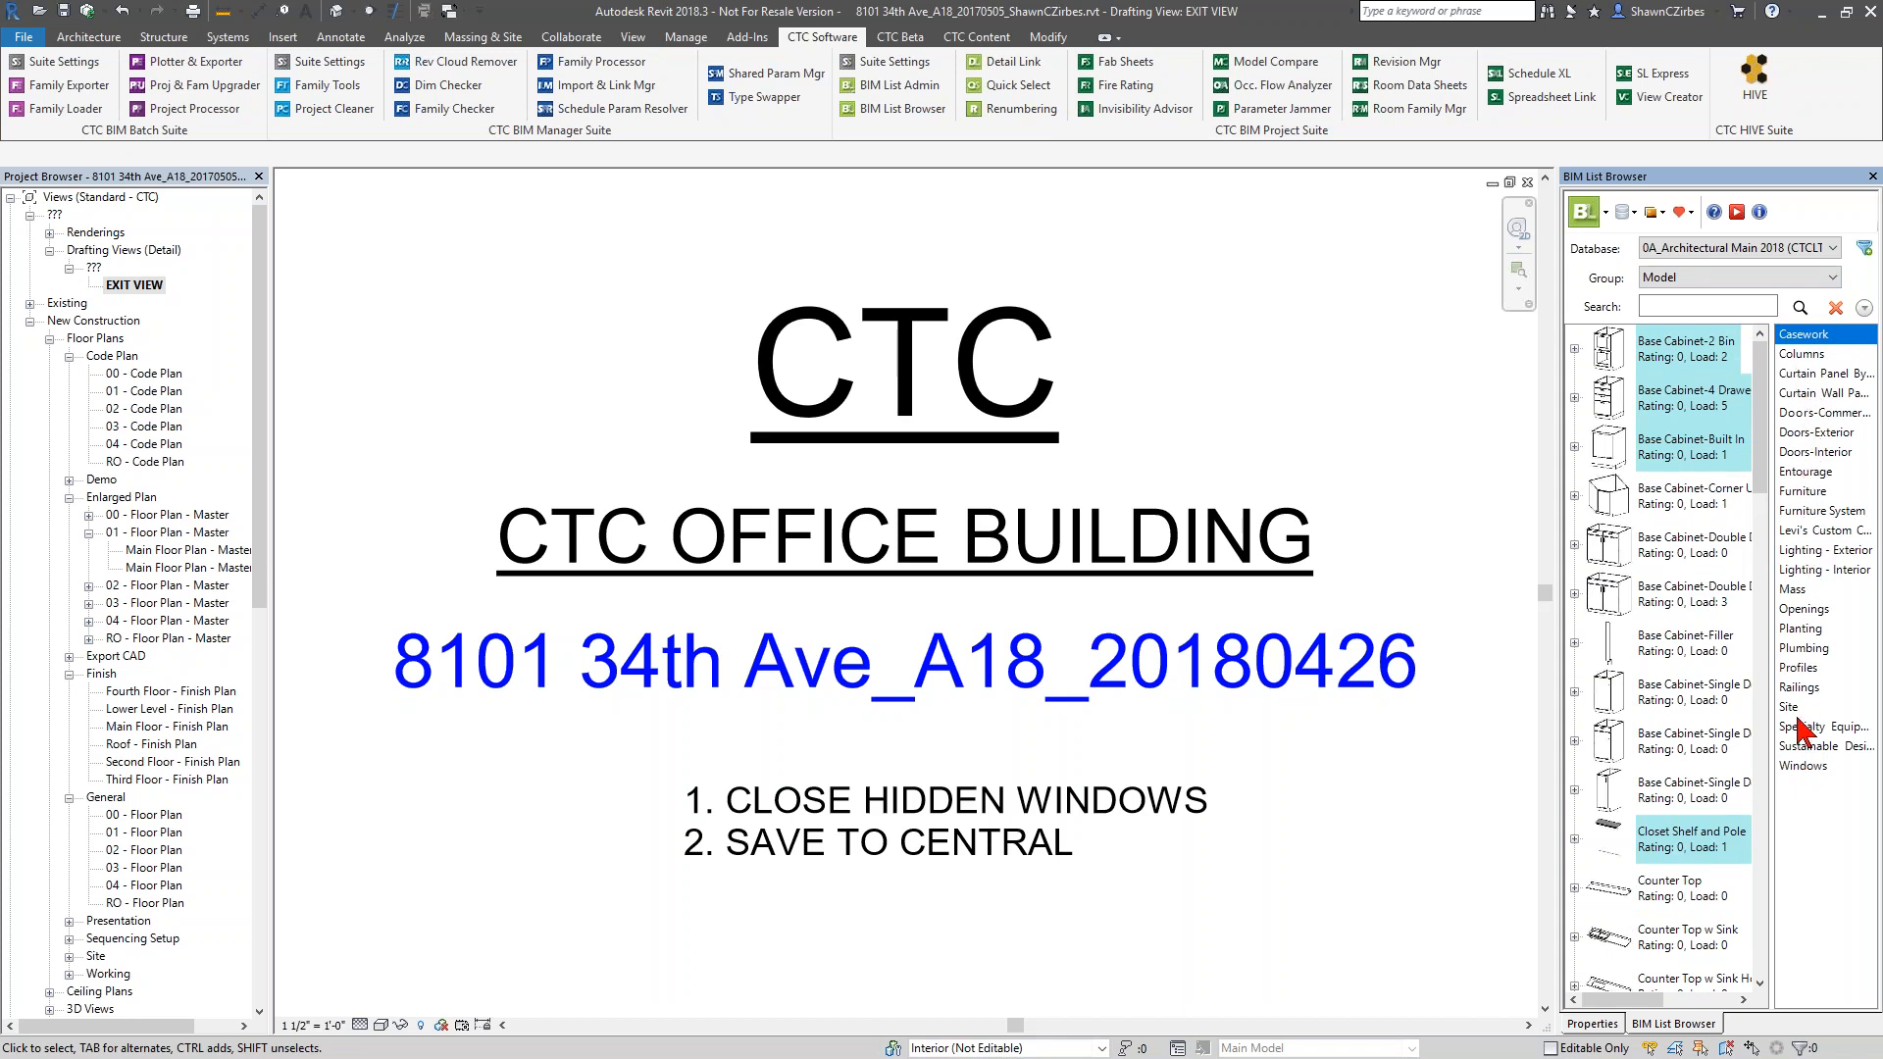
Examine the Doors-Interior category, including the Bifold-4 Panel sizes and the parameters of its 60" x 84" type
left_click(1803, 453)
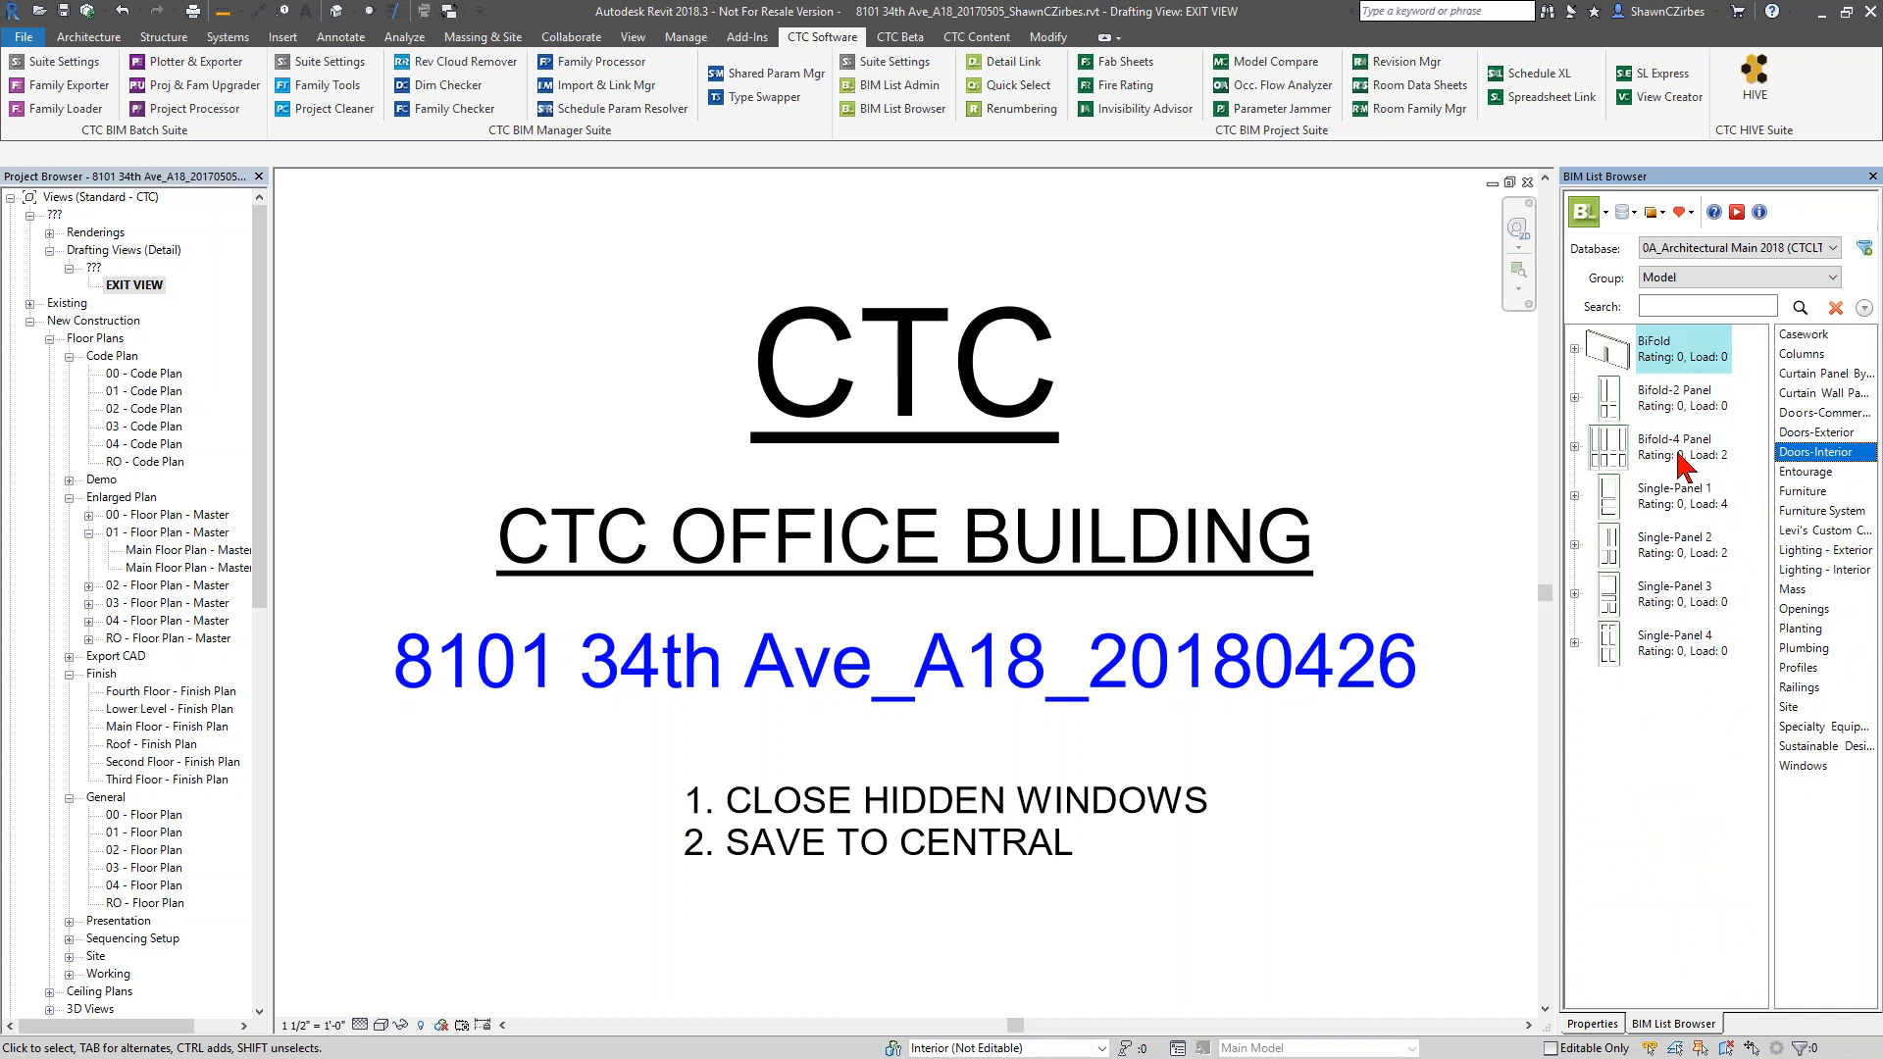
left_click(1576, 448)
left_click(1637, 497)
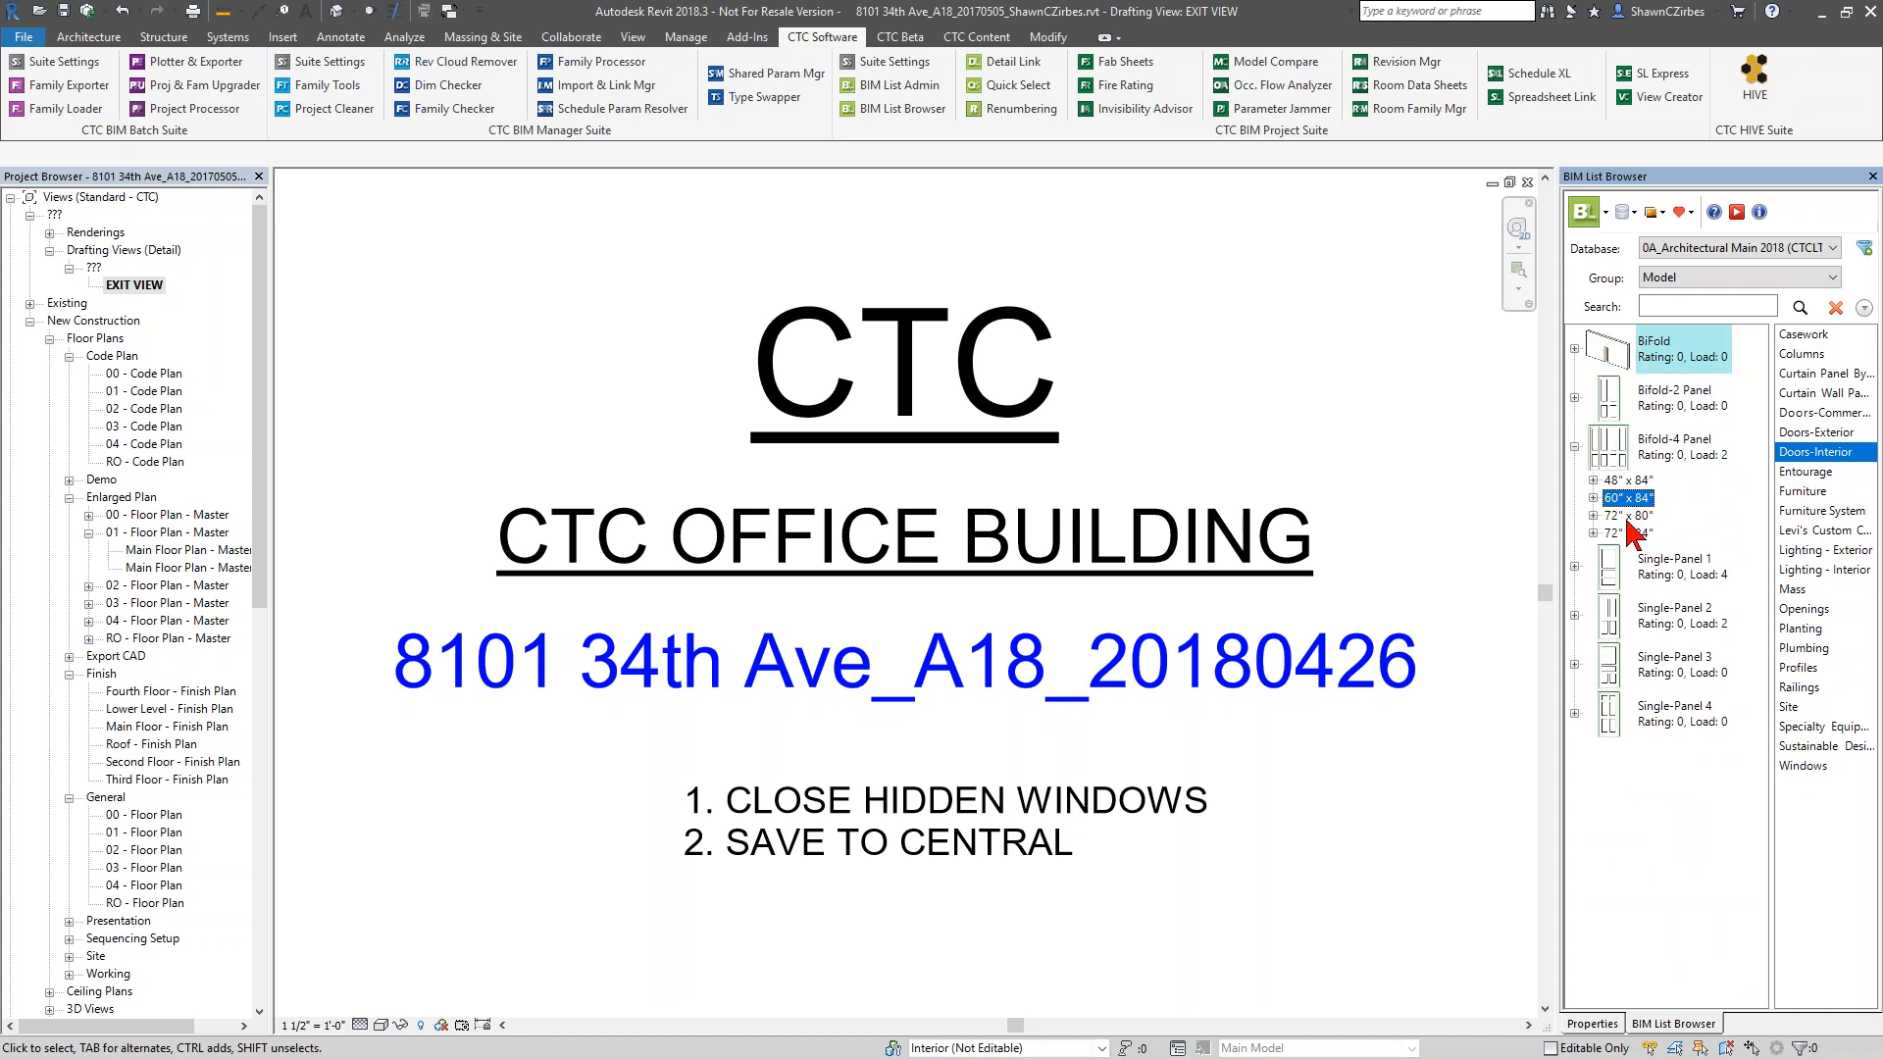
left_click(1594, 498)
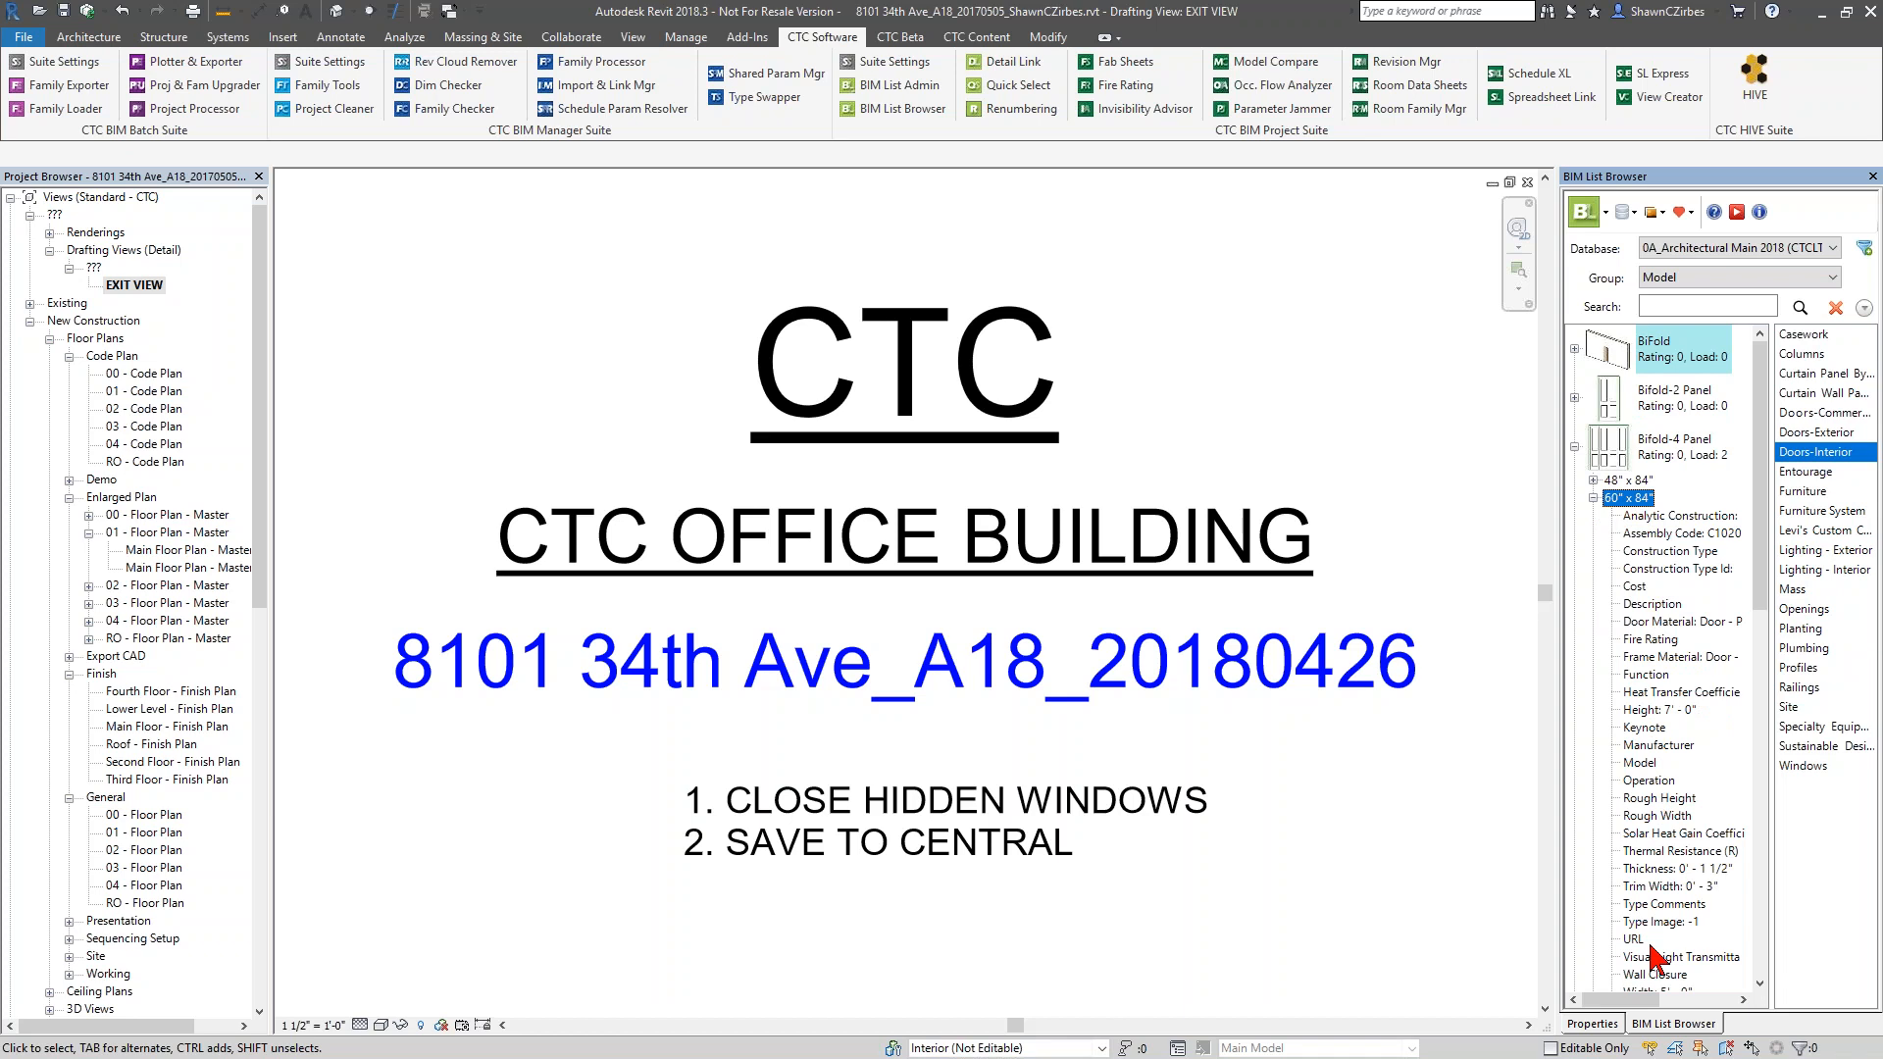
left_click(1595, 498)
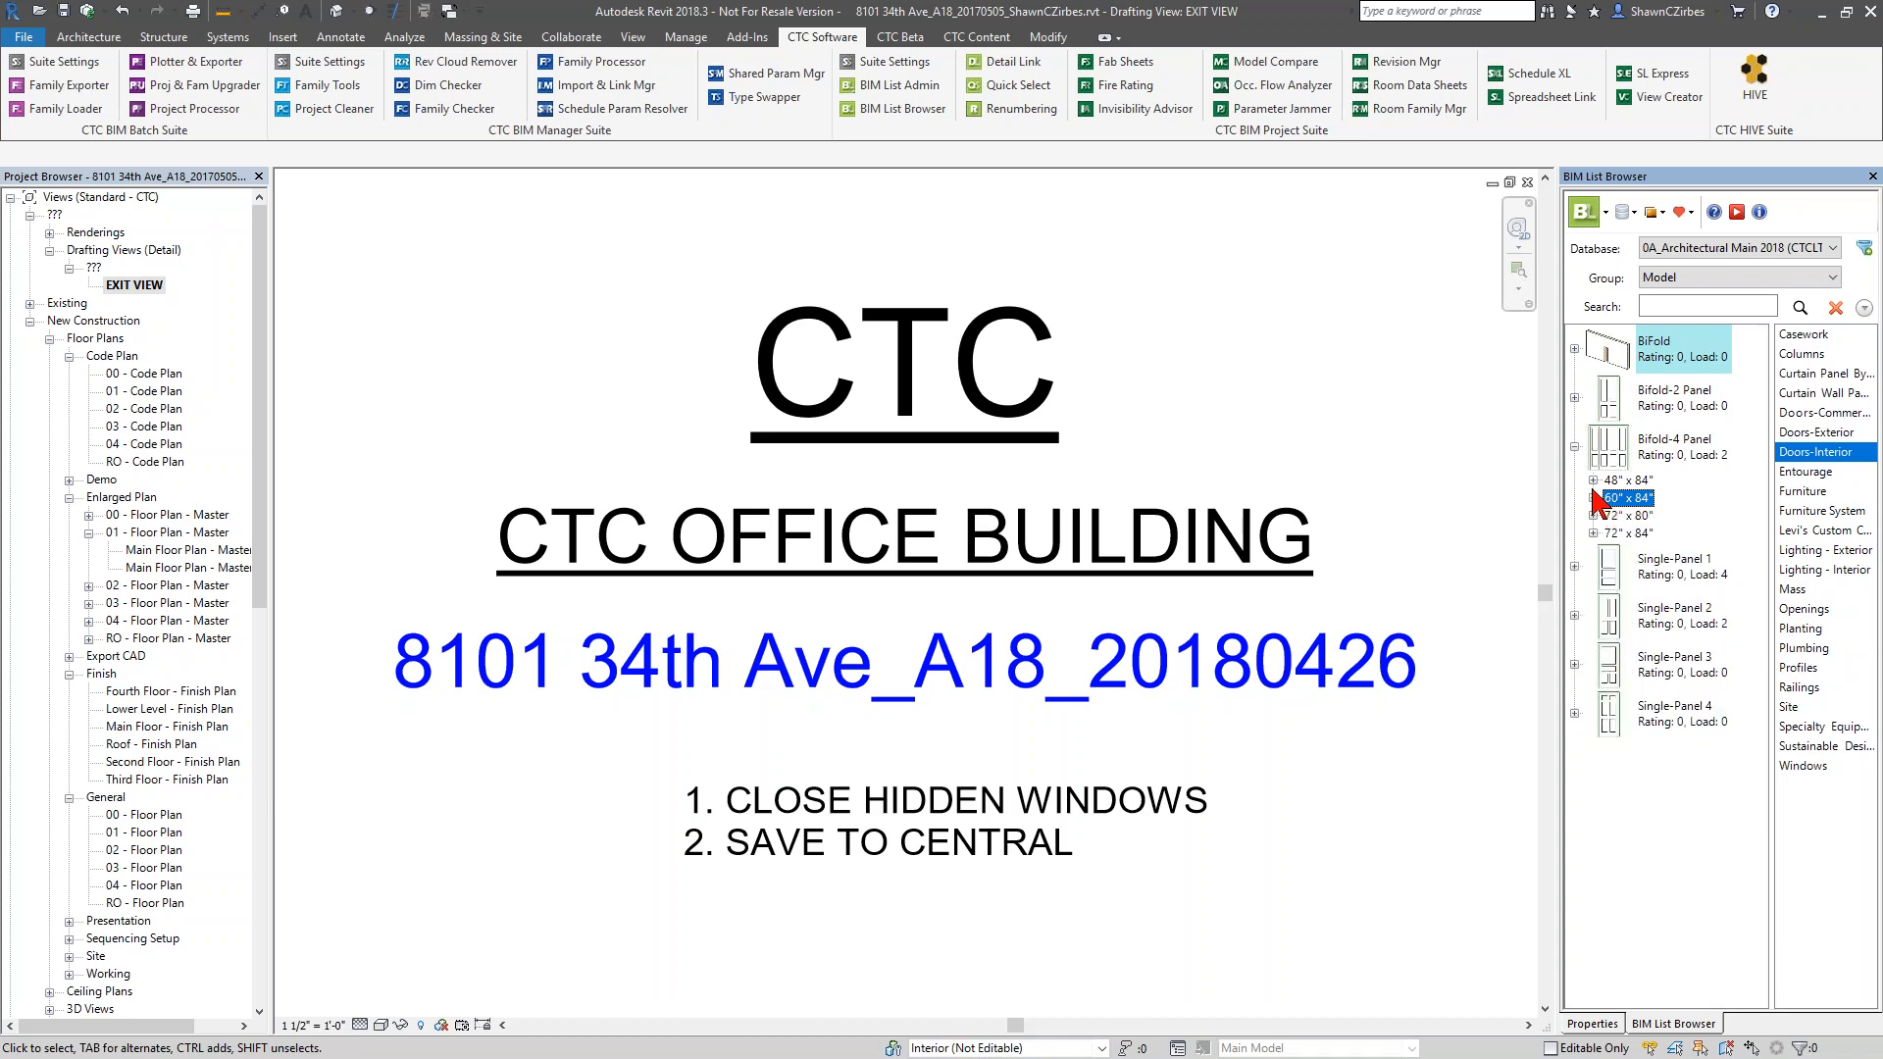
Show the System Content group and look through its schedule, floor, roof, exterior wall and interior wall categories
left_click(1725, 277)
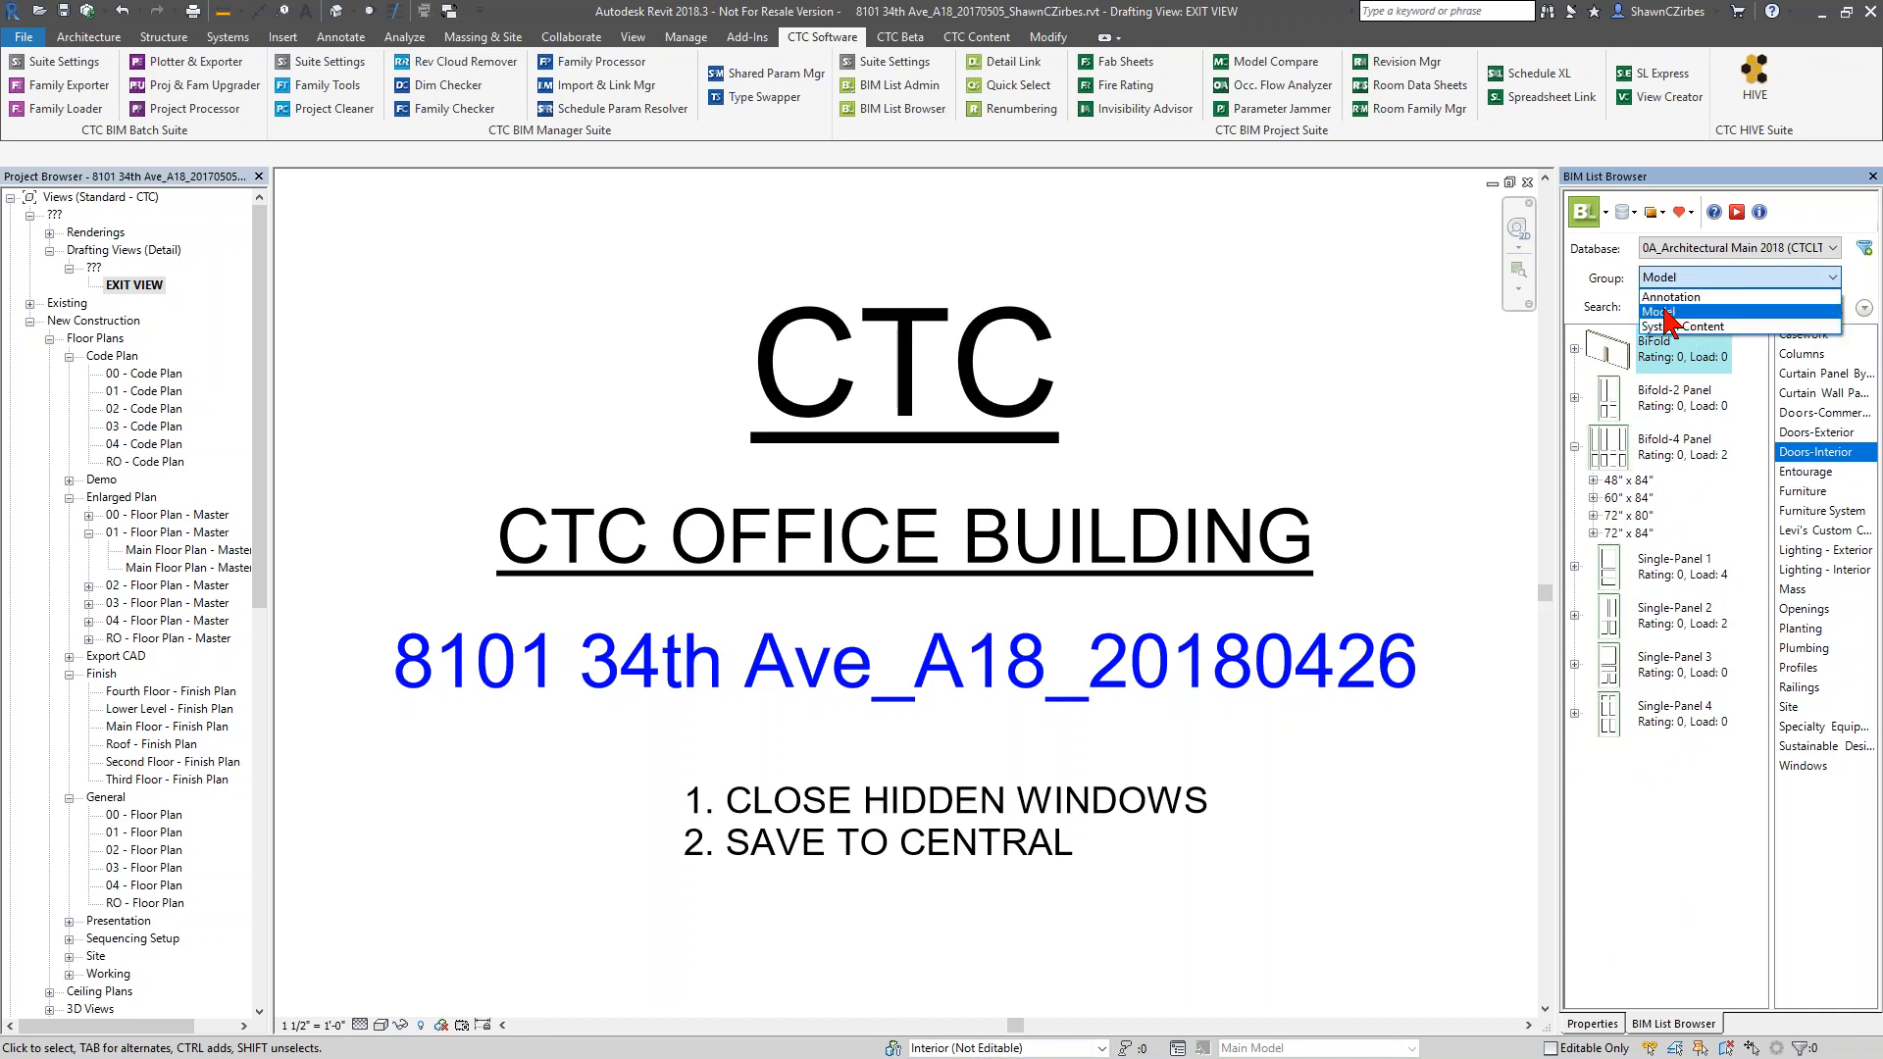
left_click(1681, 326)
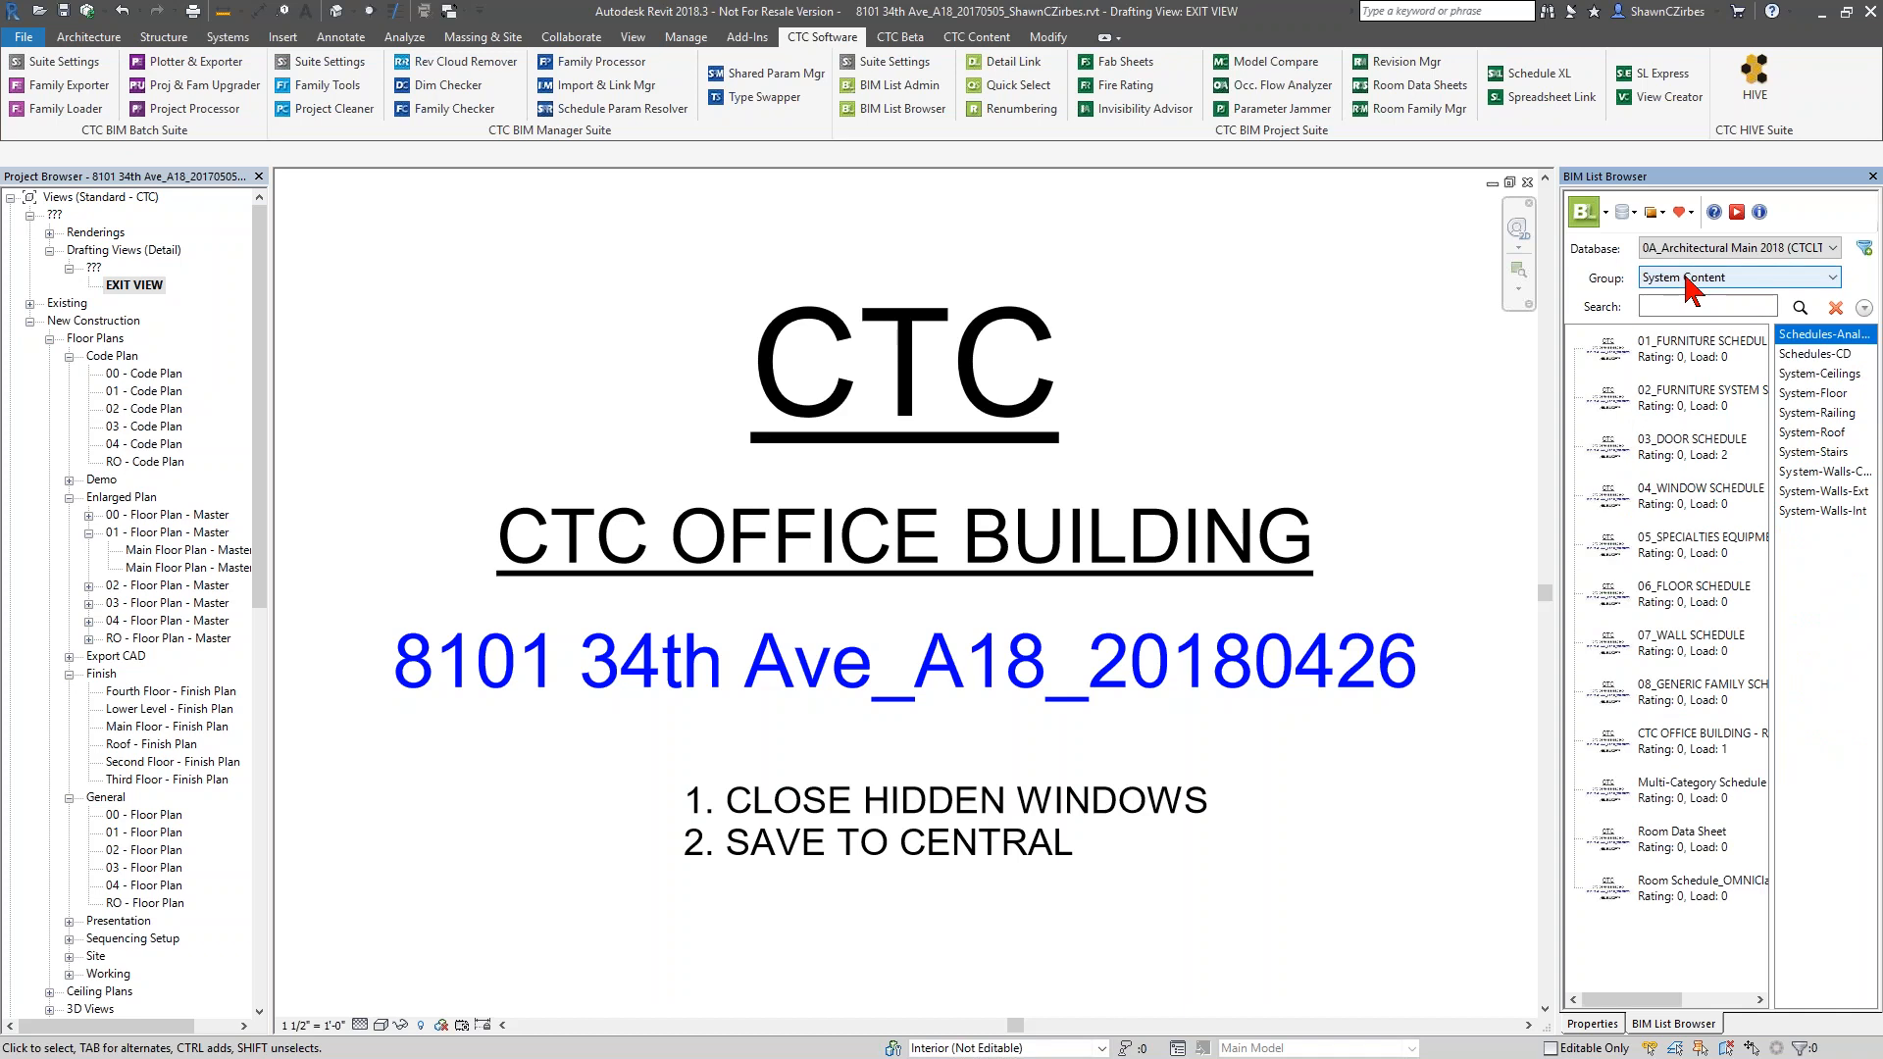
left_click(1811, 355)
left_click(1817, 395)
left_click(1820, 433)
left_click(1820, 490)
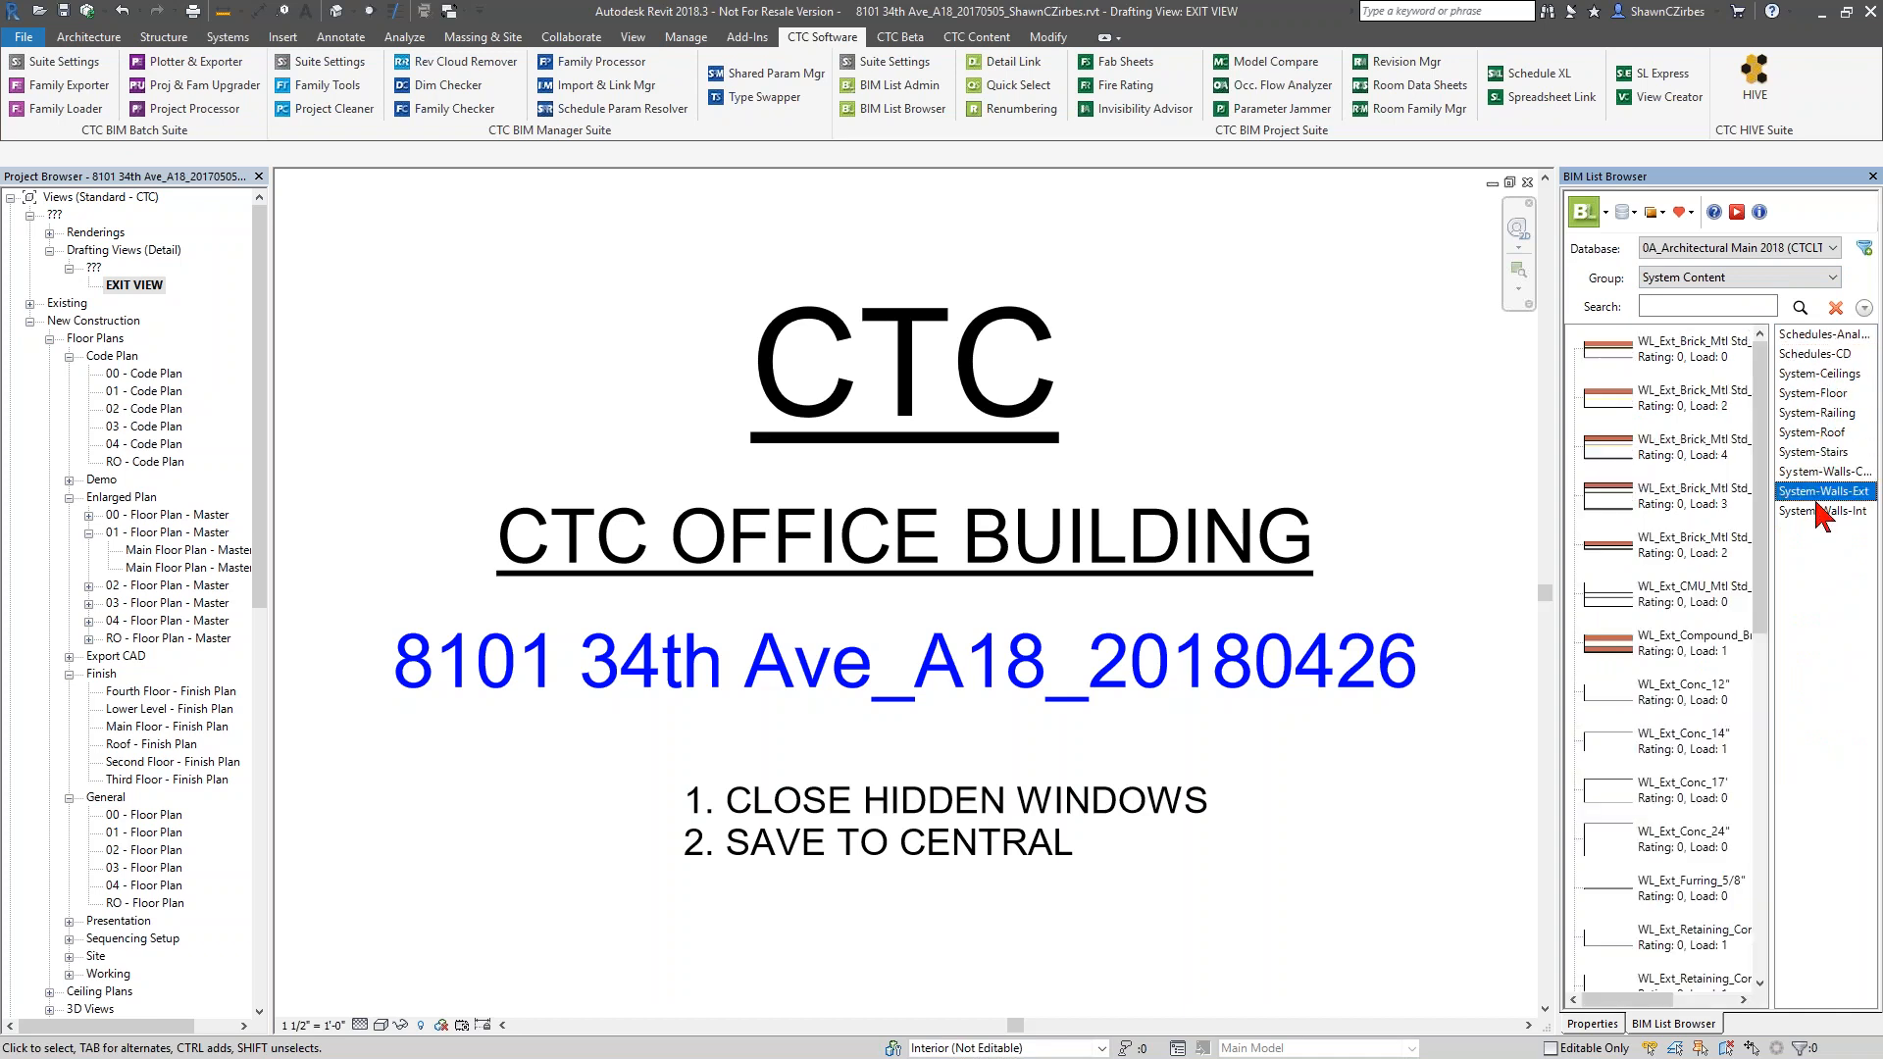
left_click(1822, 512)
left_click(1811, 435)
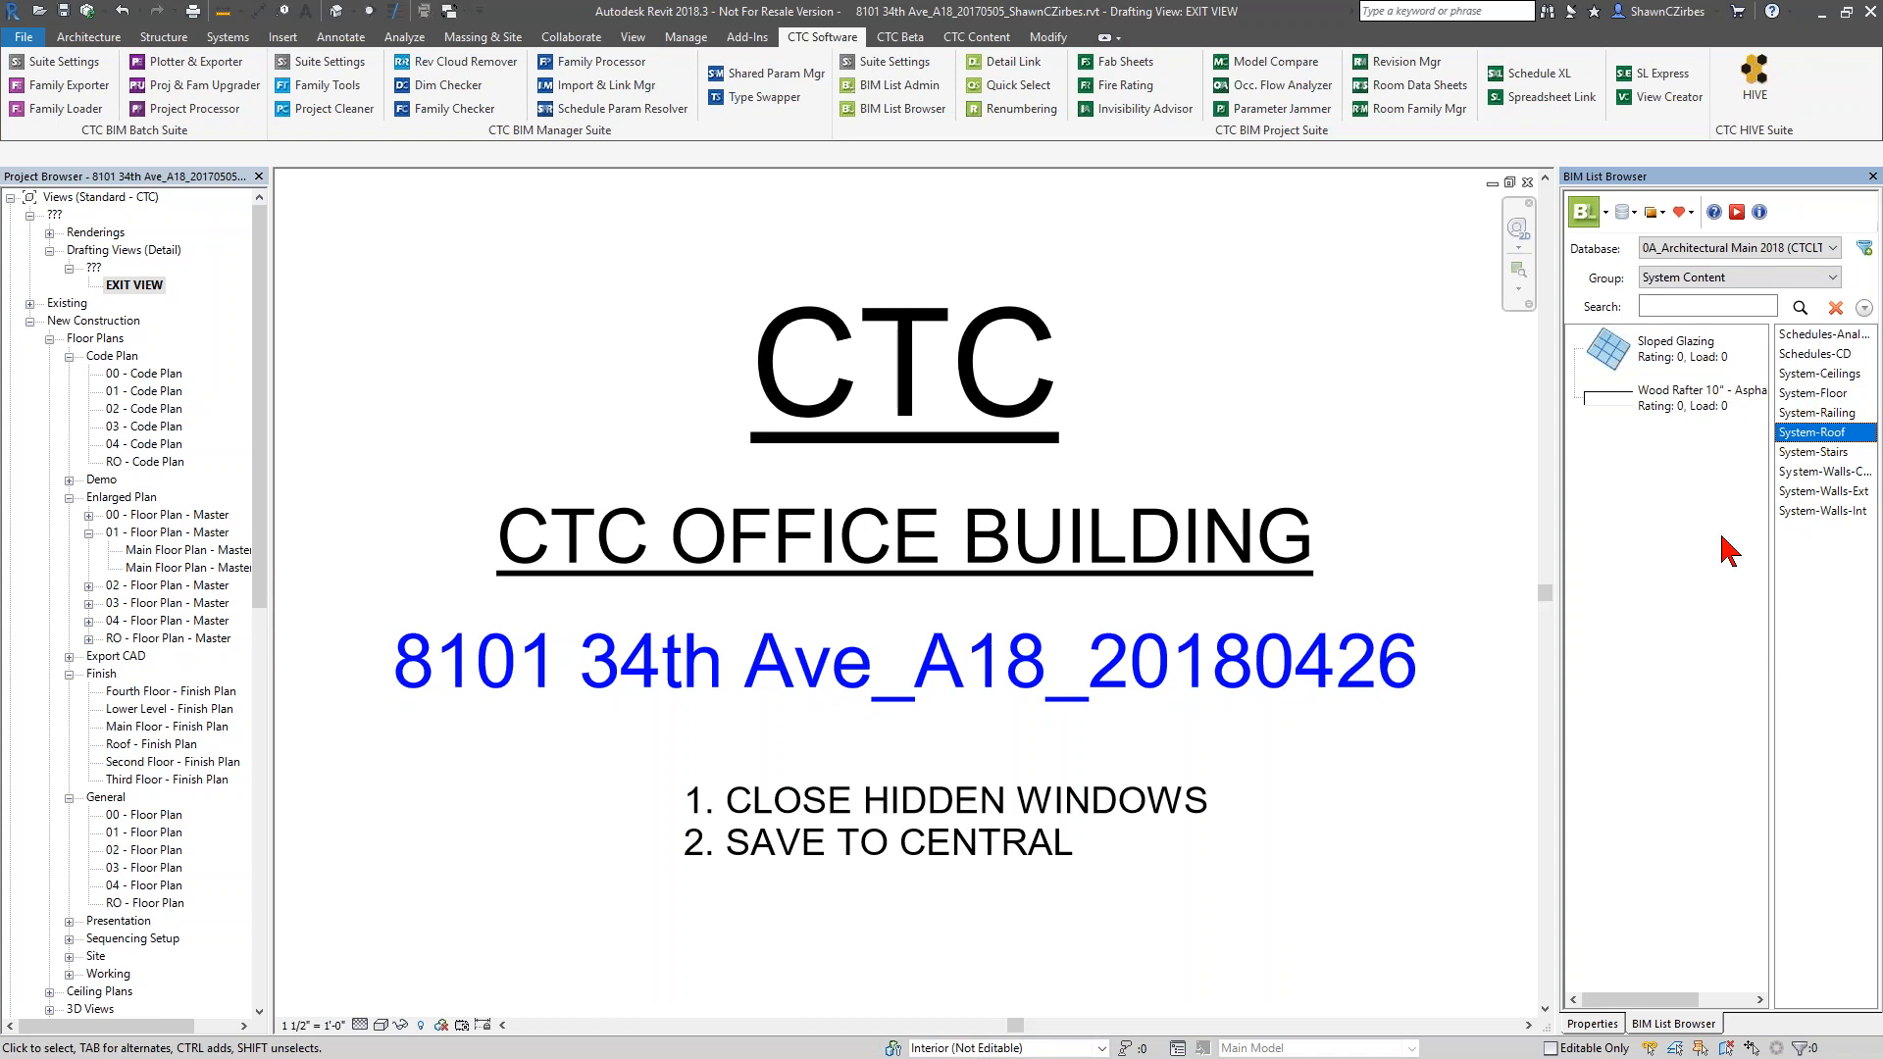
Search the Model group for "single" and look through the matching families
left_click(1681, 307)
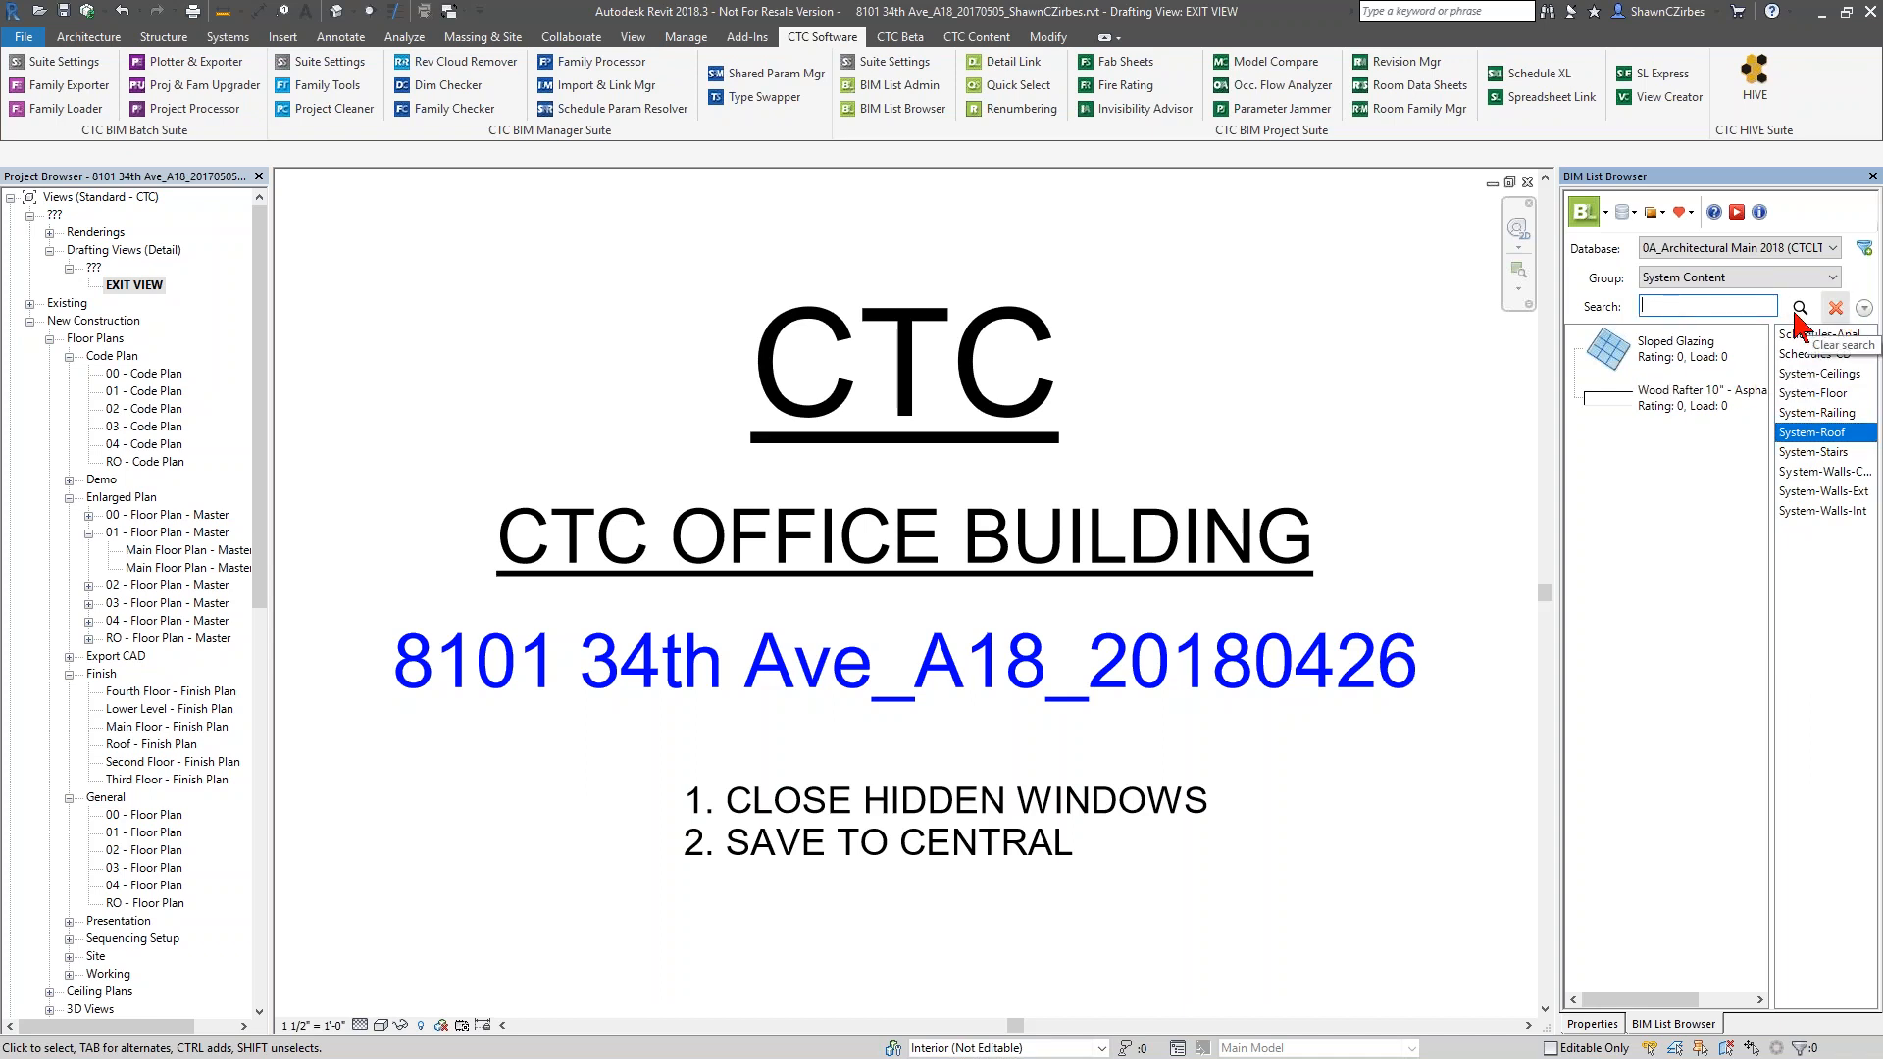
left_click(1711, 279)
left_click(1705, 312)
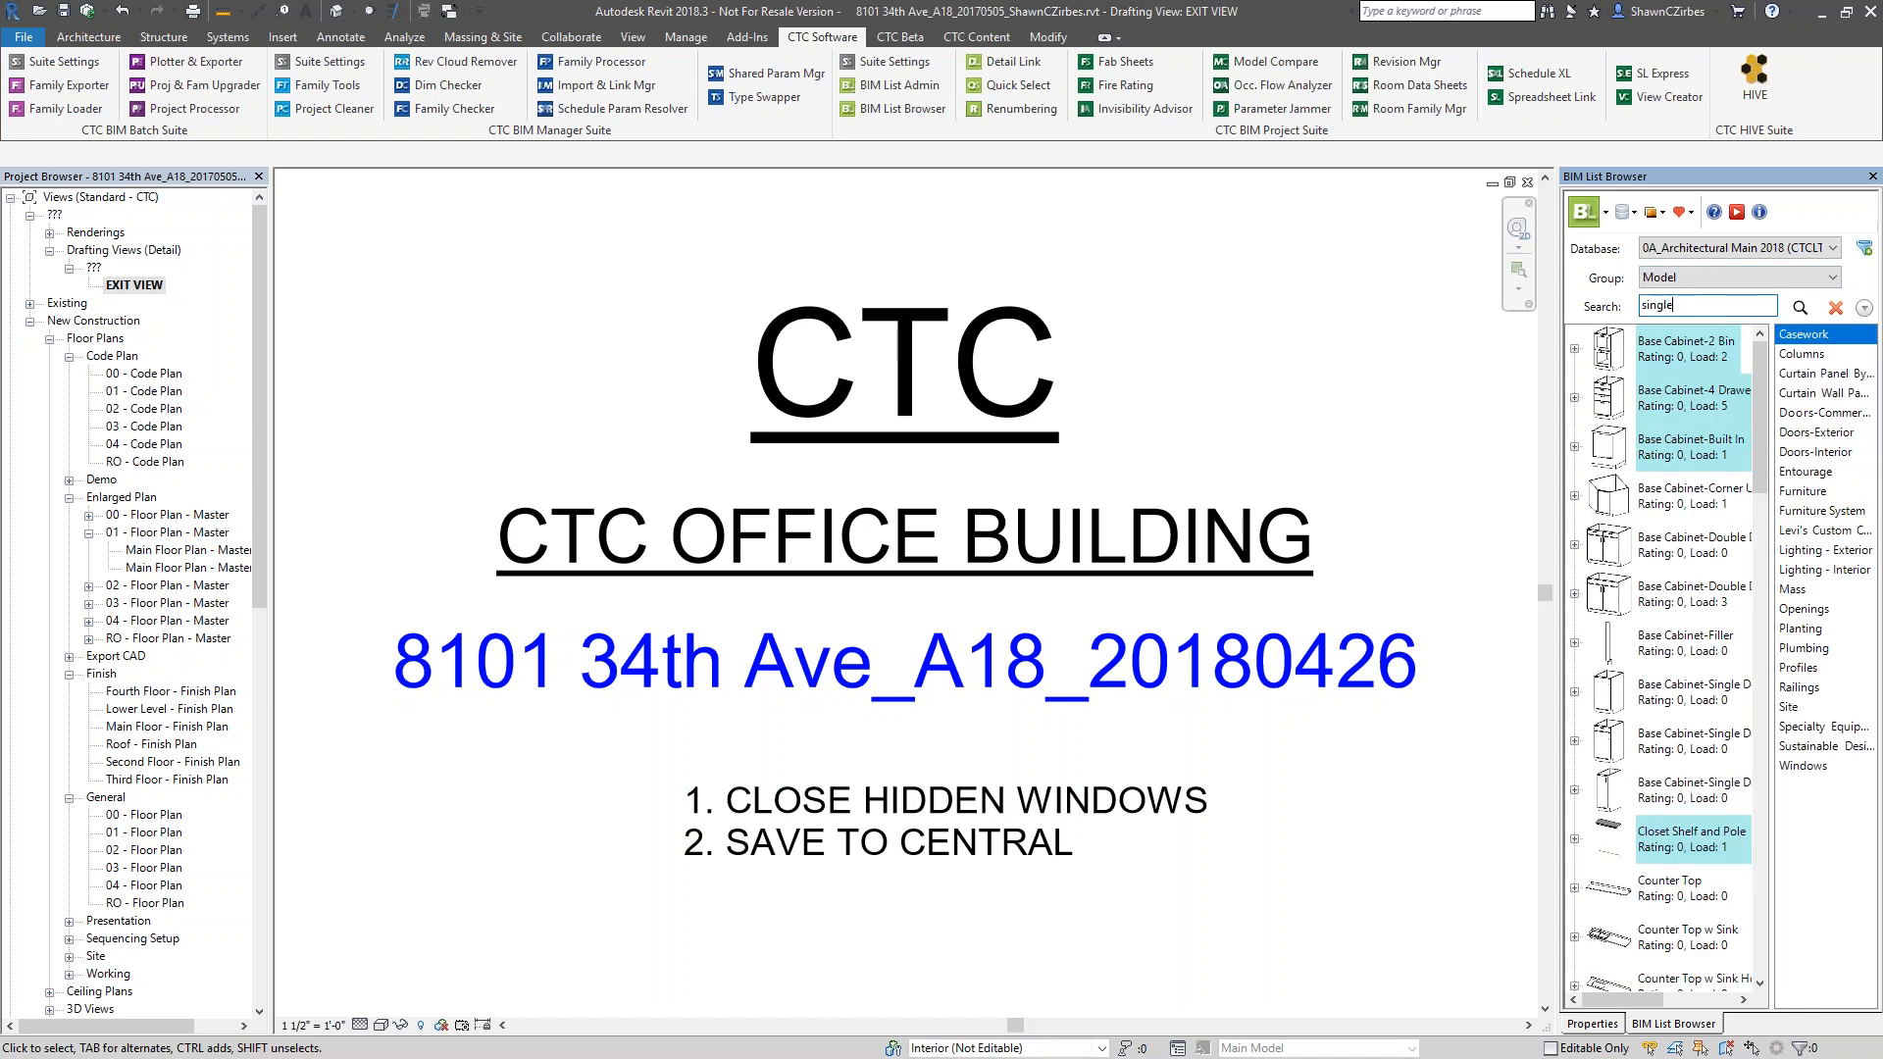
key("Return")
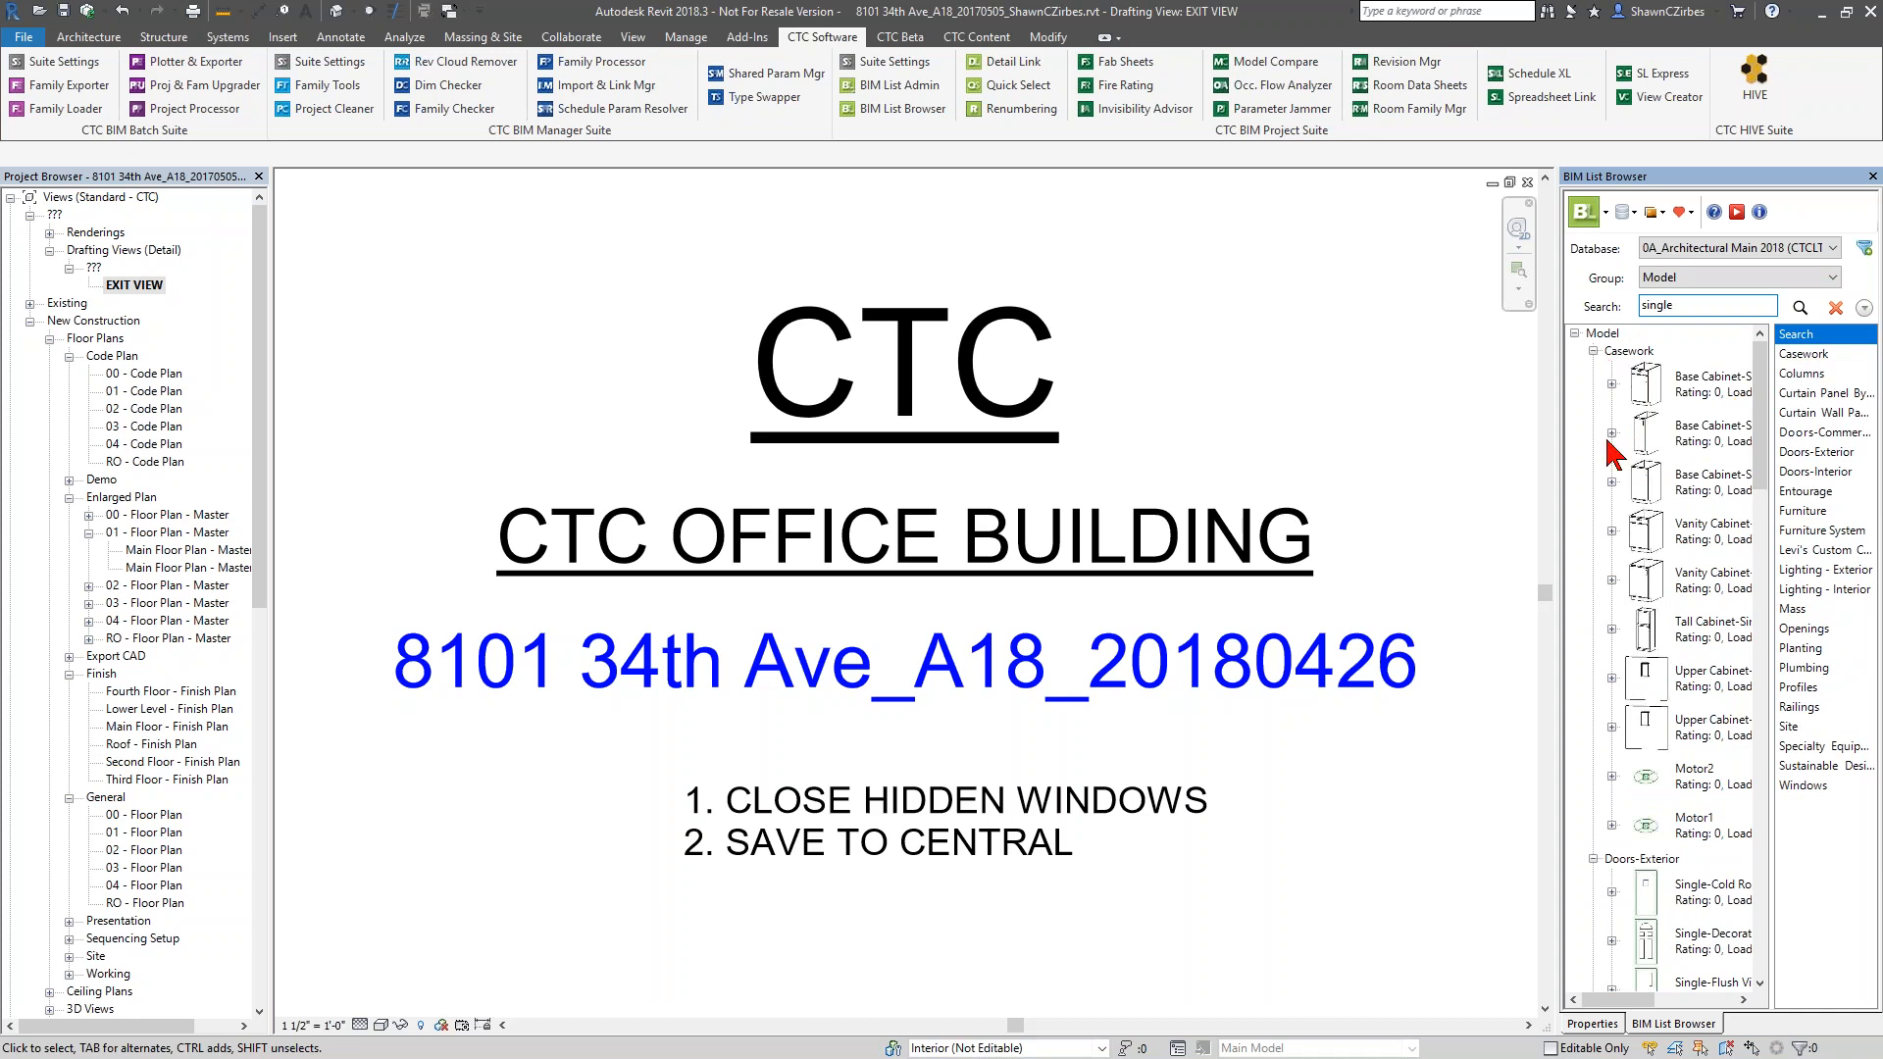
scroll(1655, 876, "down", 10)
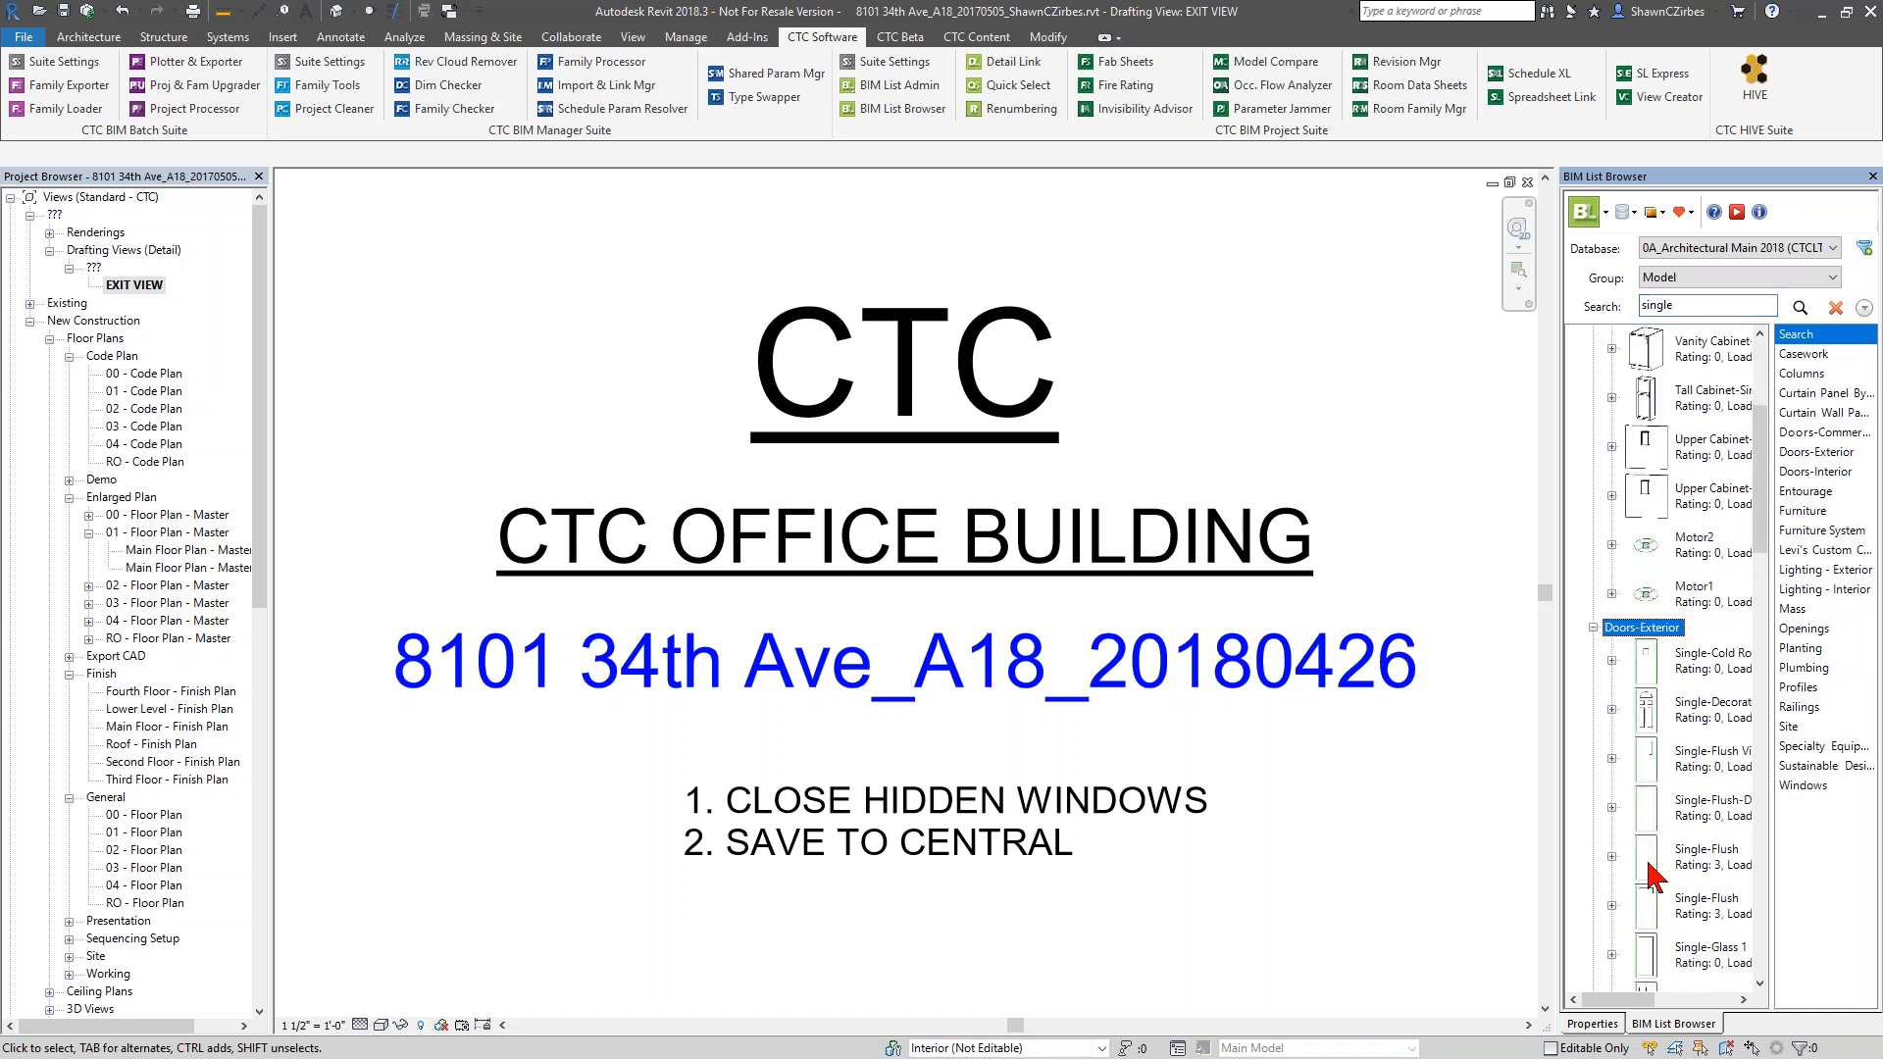
scroll(1658, 682, "down", 8)
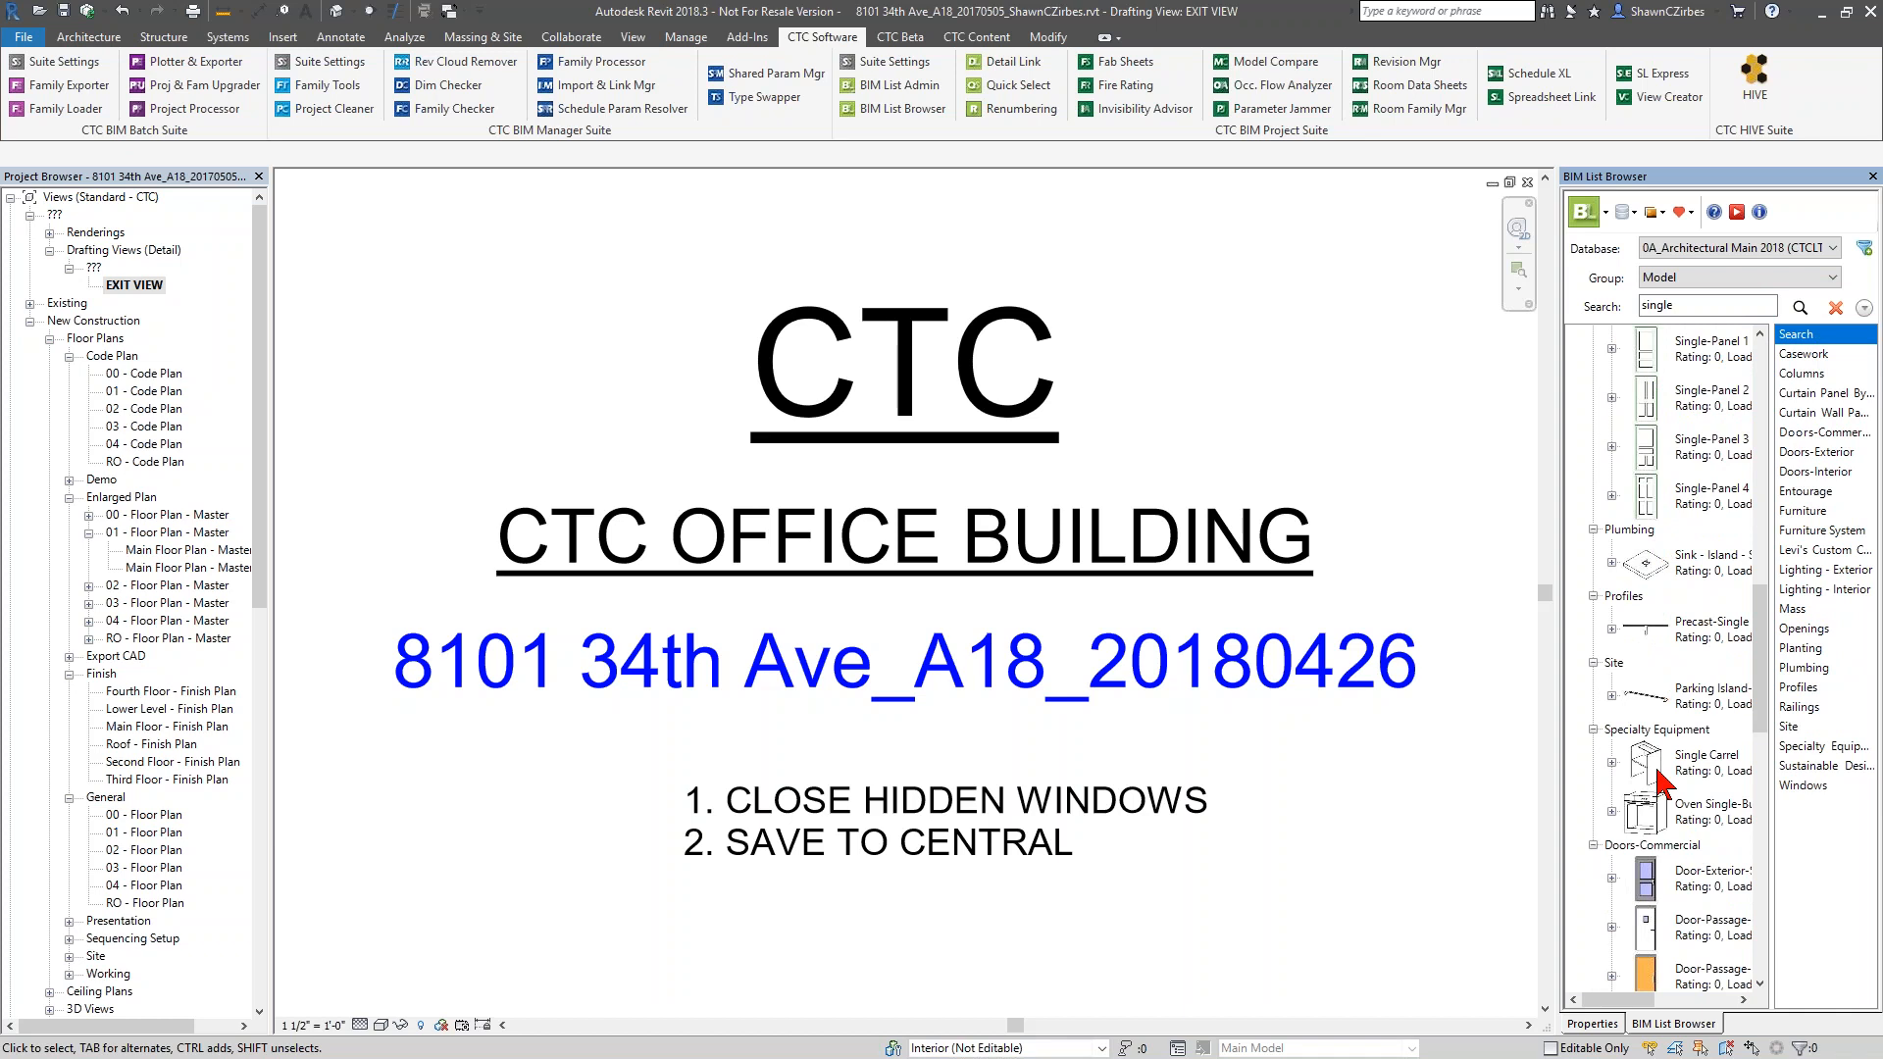
scroll(1652, 824, "up", 18)
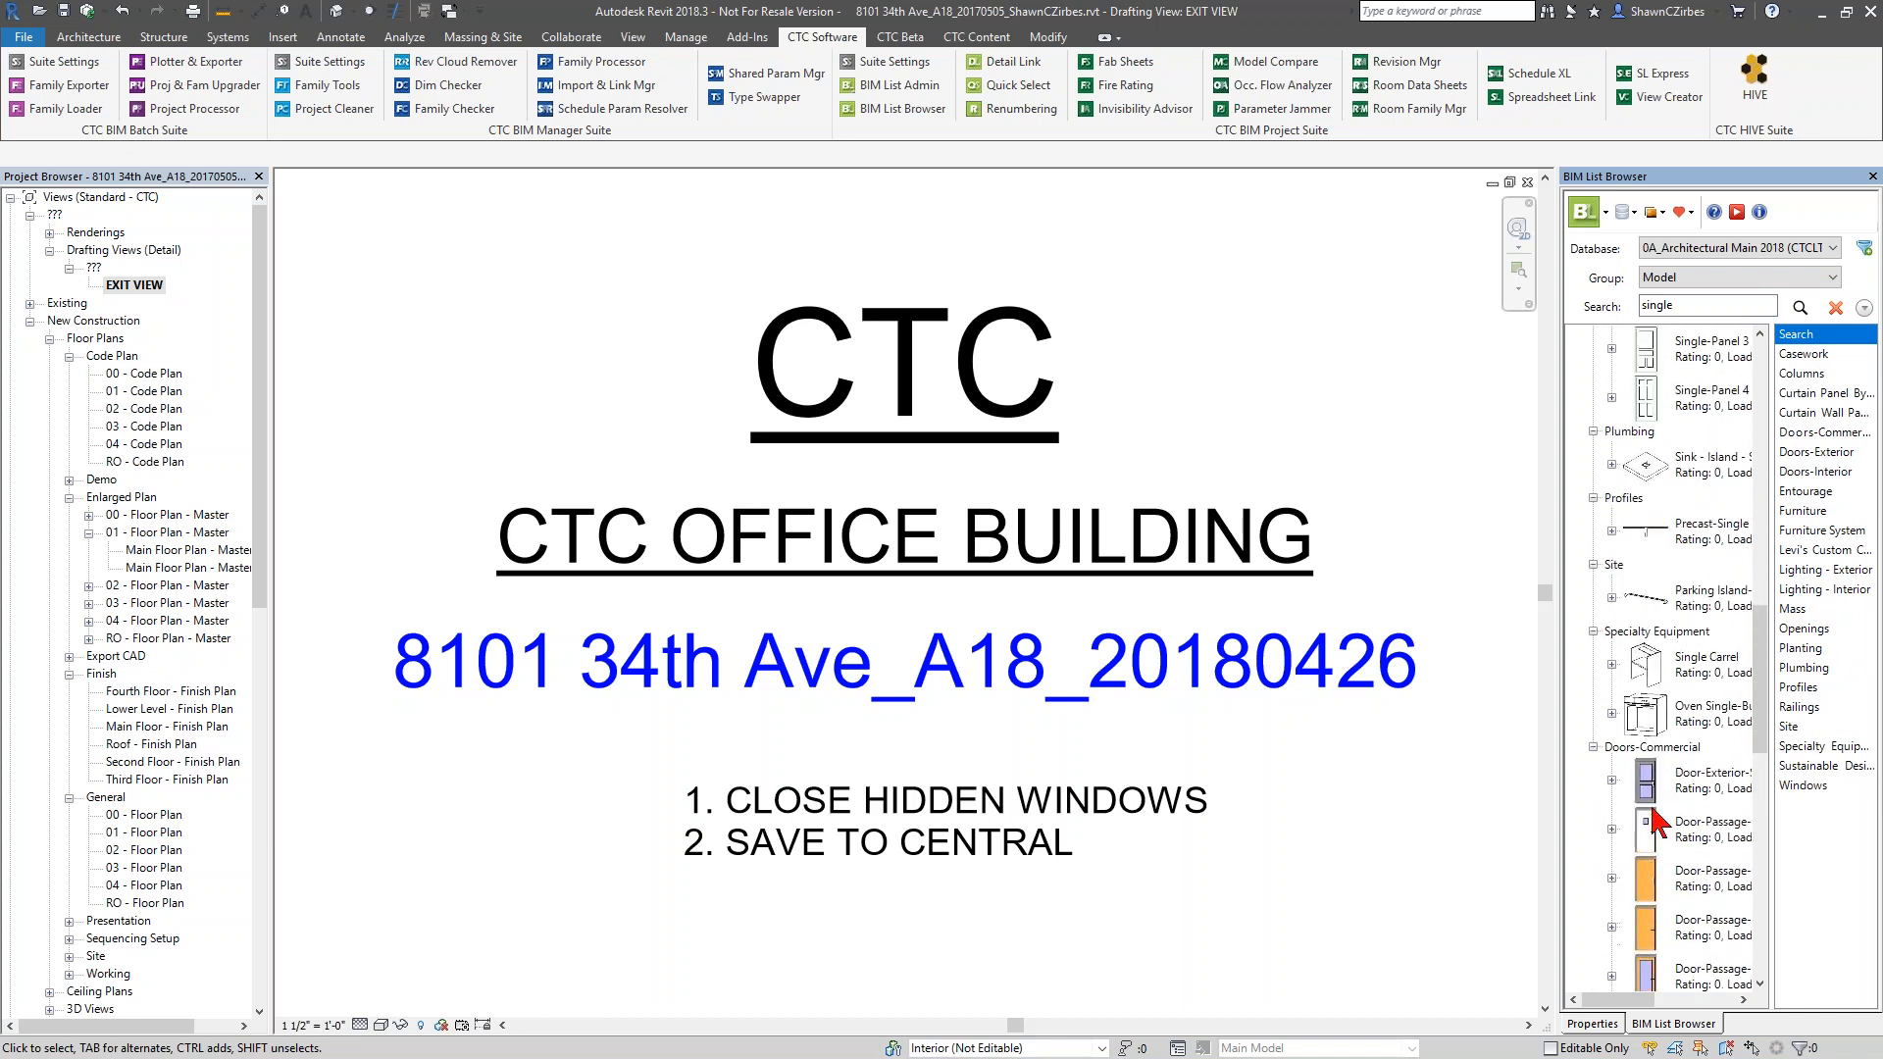
Clear the family search and close the BIM List Browser
double_click(1667, 305)
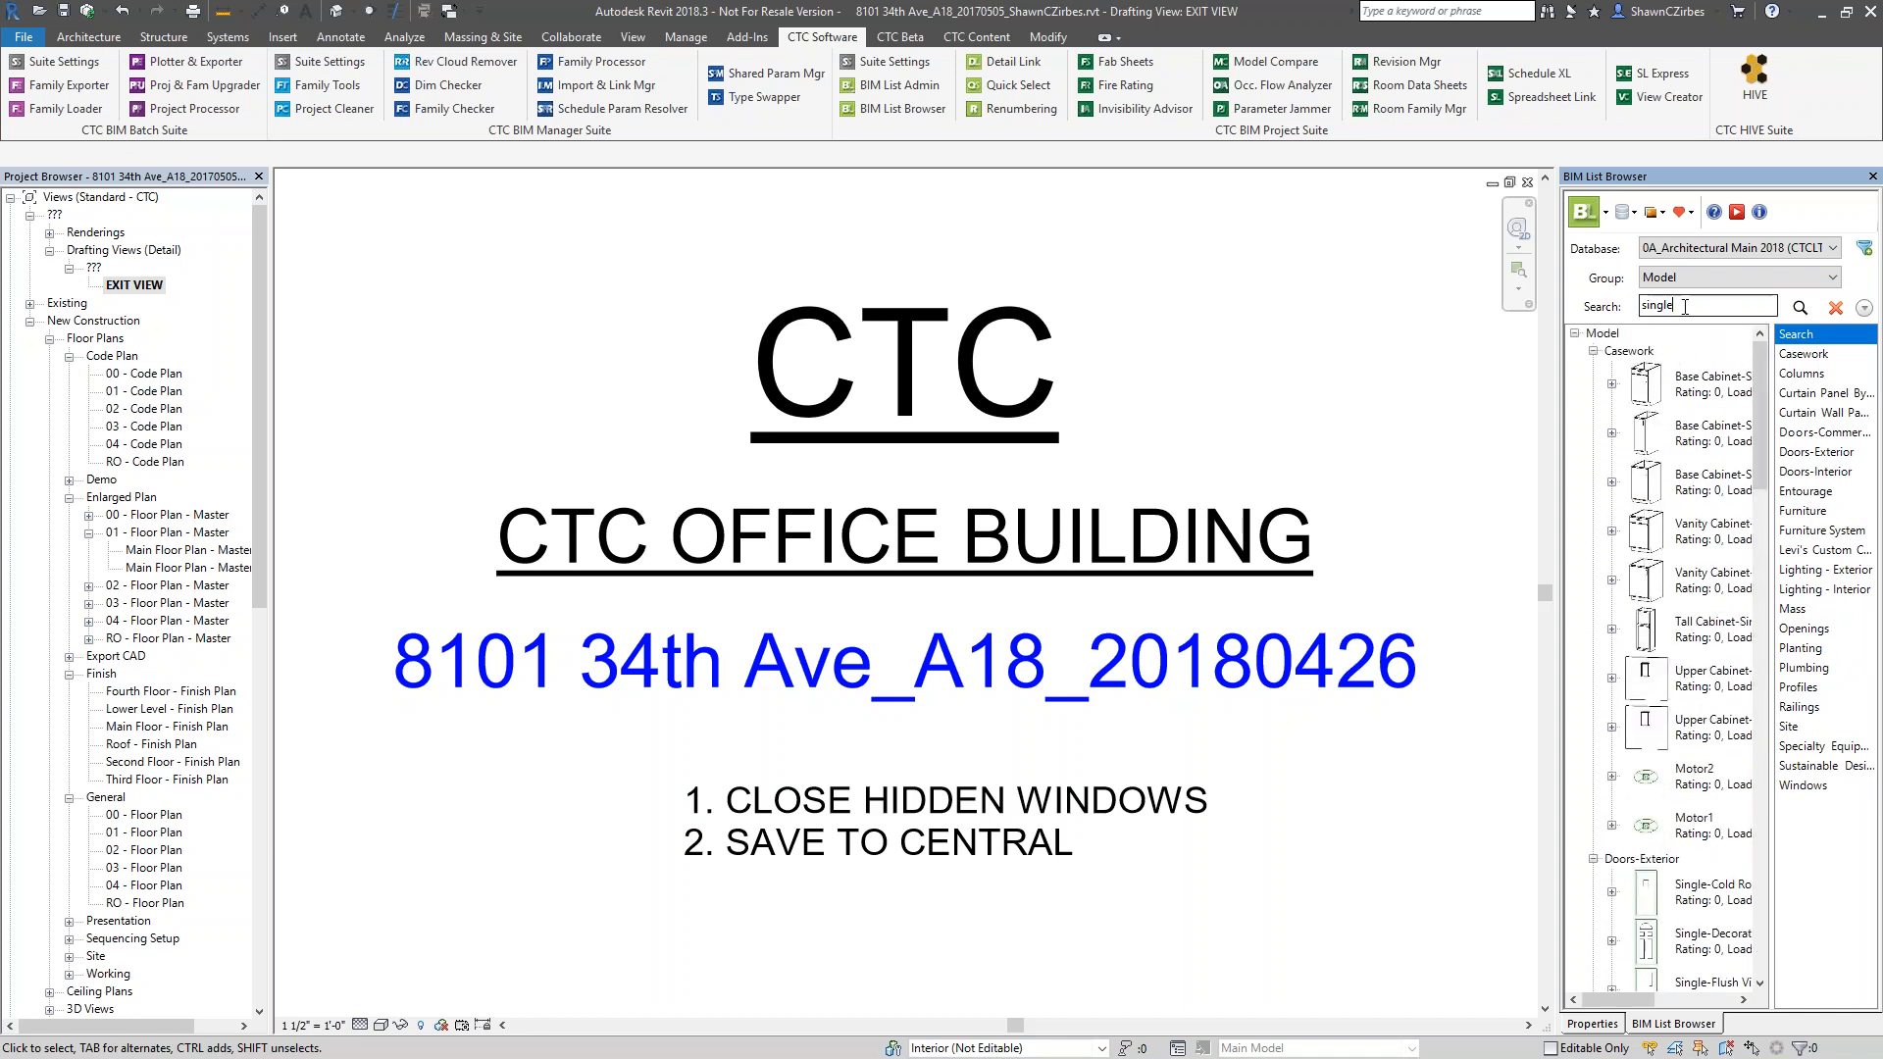
left_click(1837, 308)
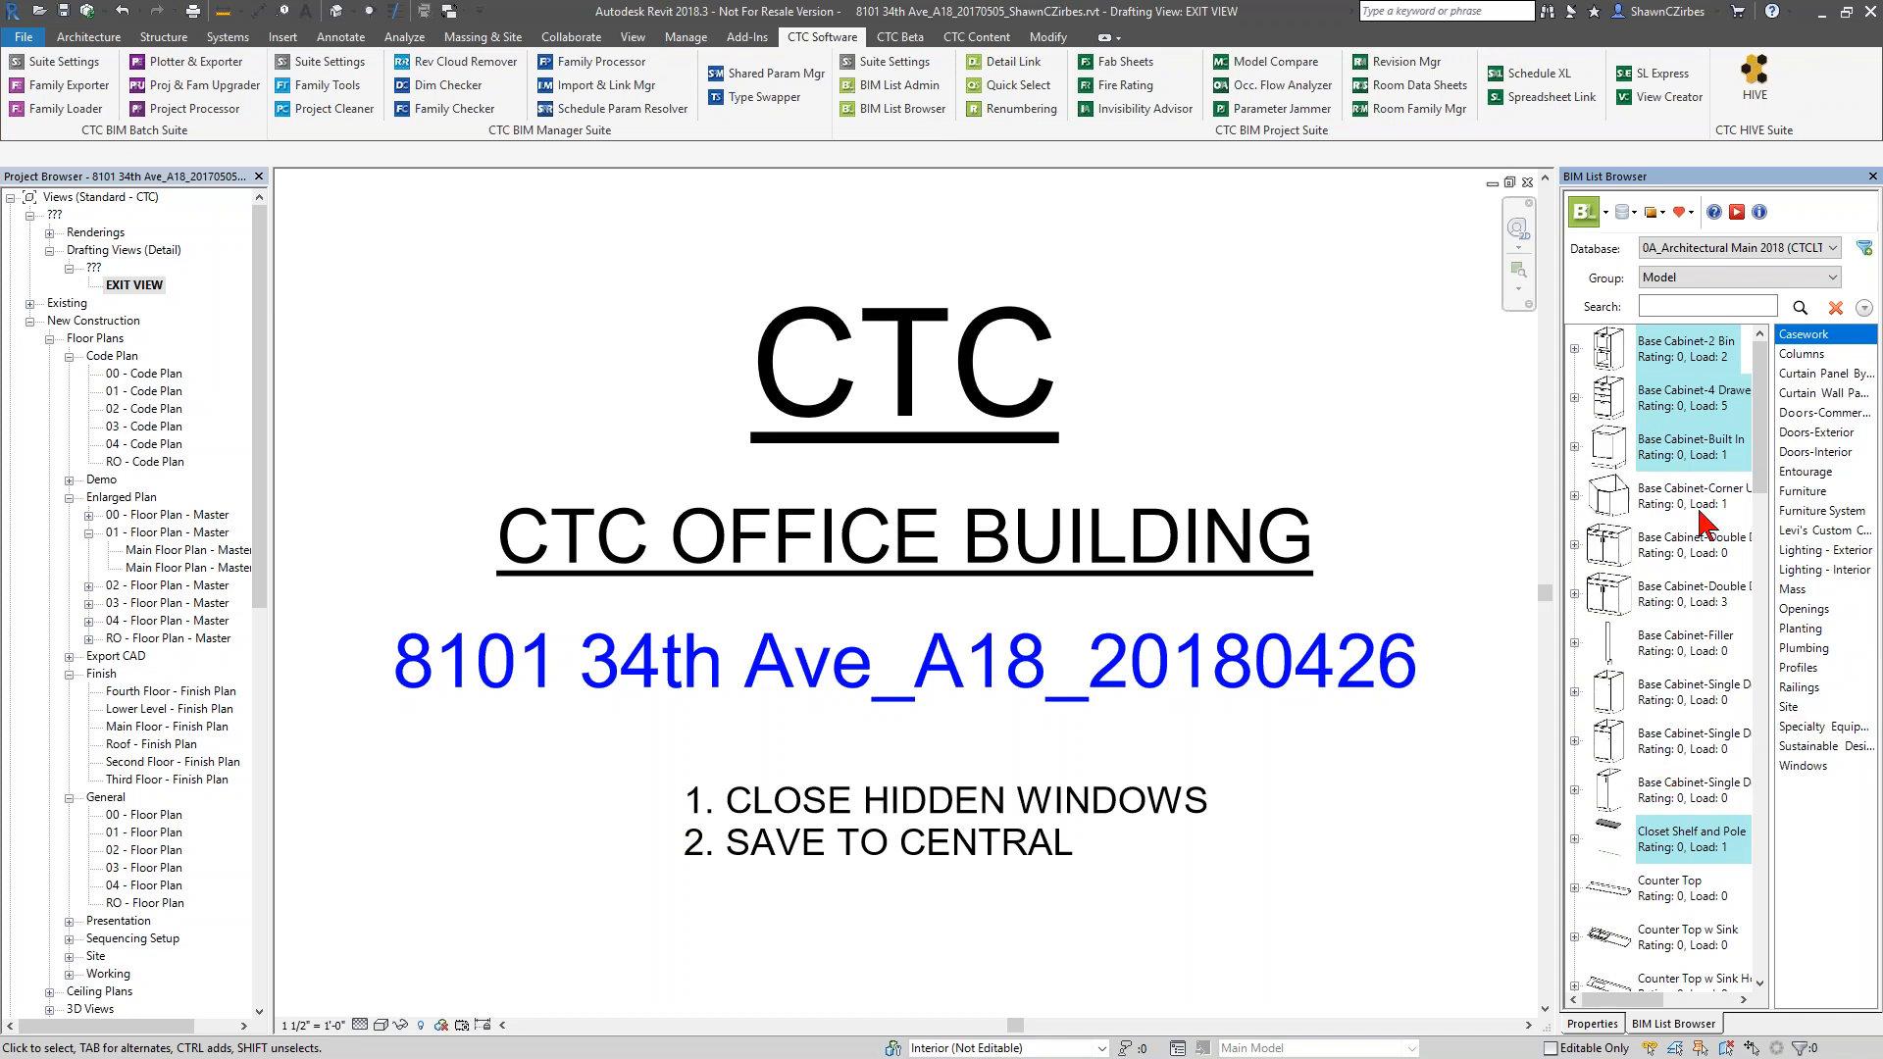
left_click(1873, 177)
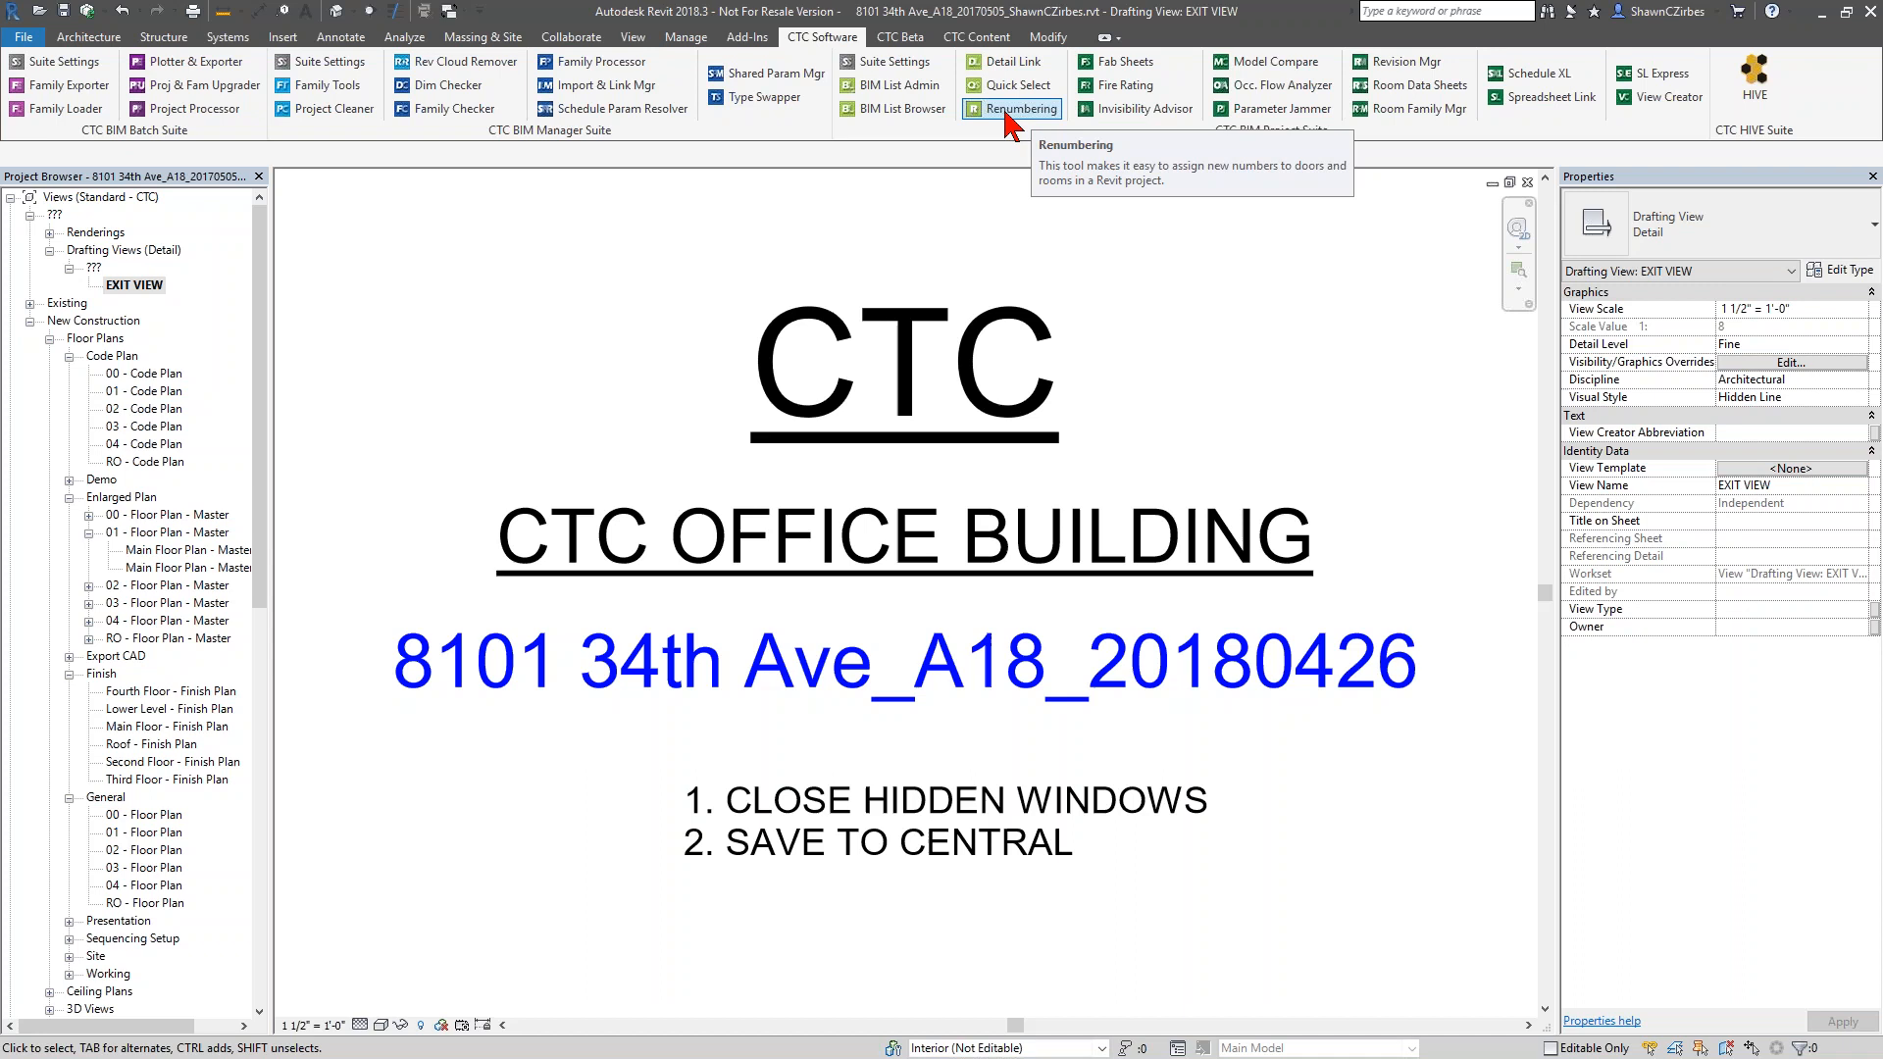
Find sheet A402 - WALL SECTIONS in the project's sheet list and open it
left_click_drag(261, 471, 258, 922)
double_click(71, 961)
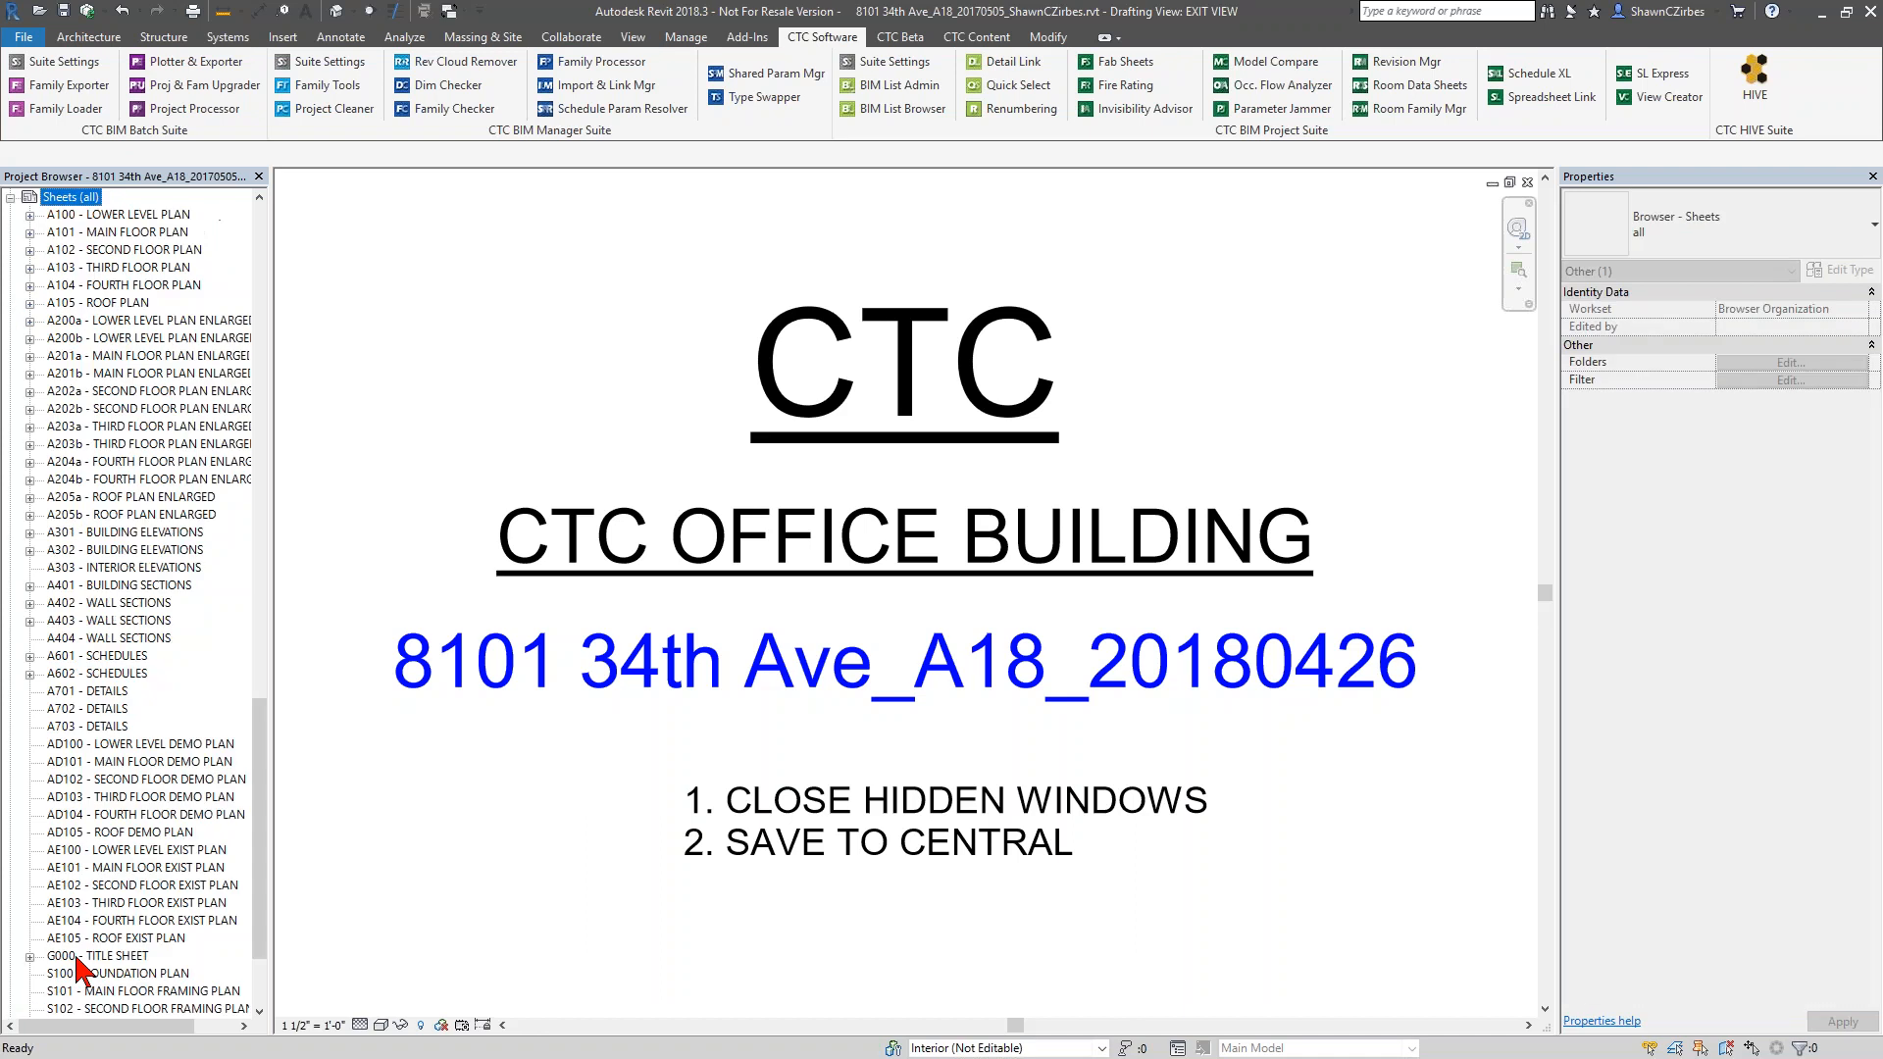
scroll(147, 746, "down", 2)
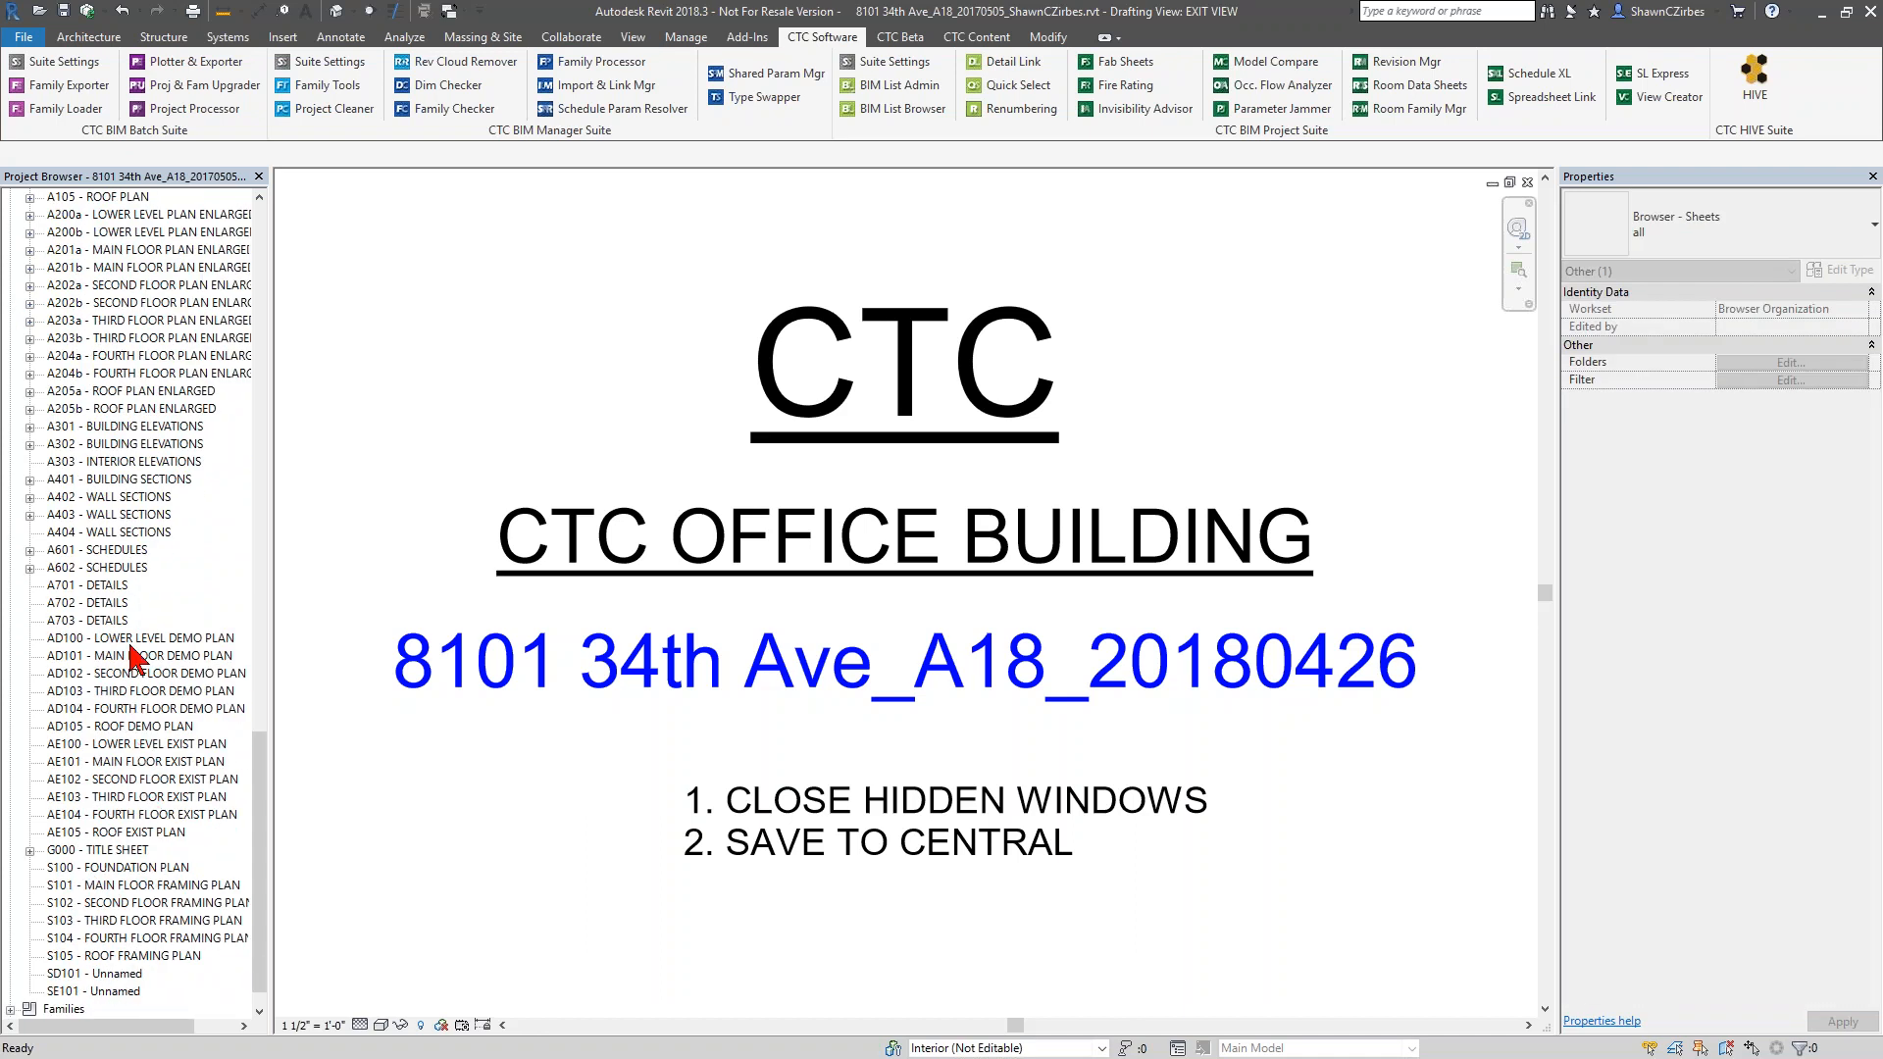
scroll(126, 535, "up", 1)
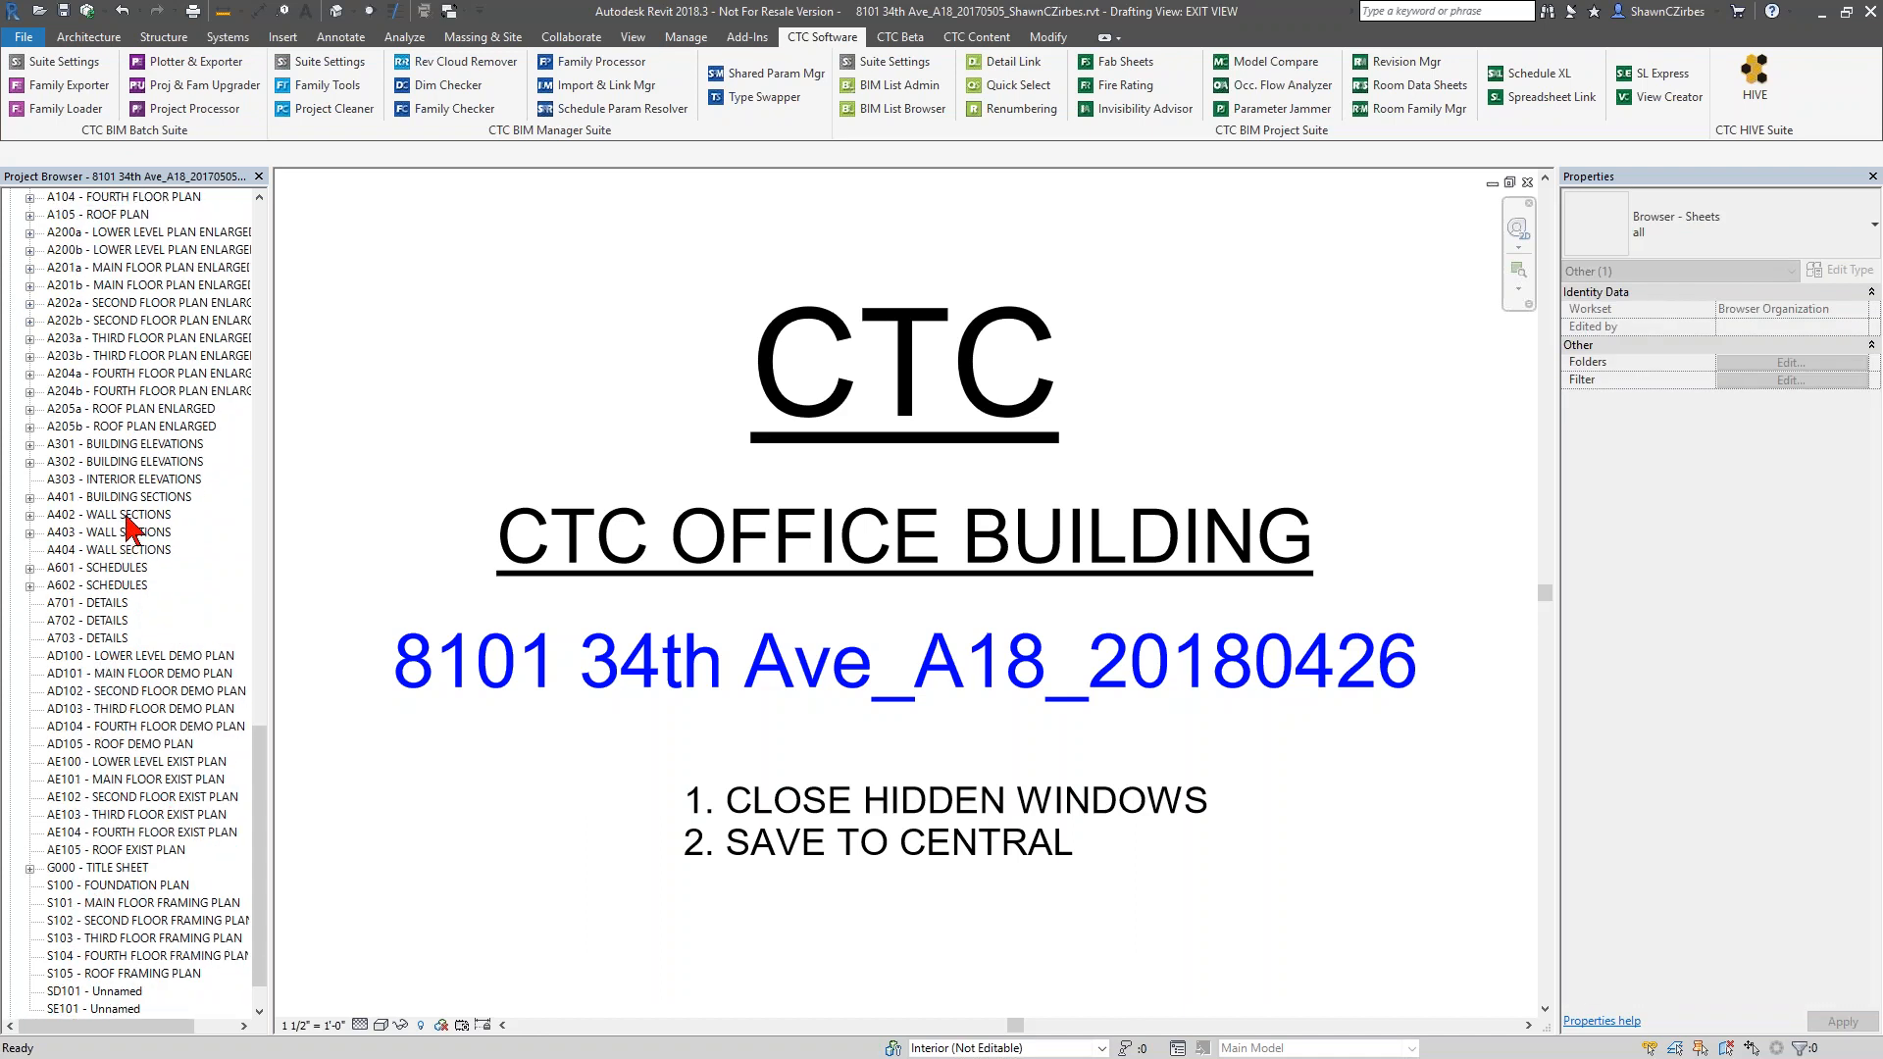
double_click(135, 517)
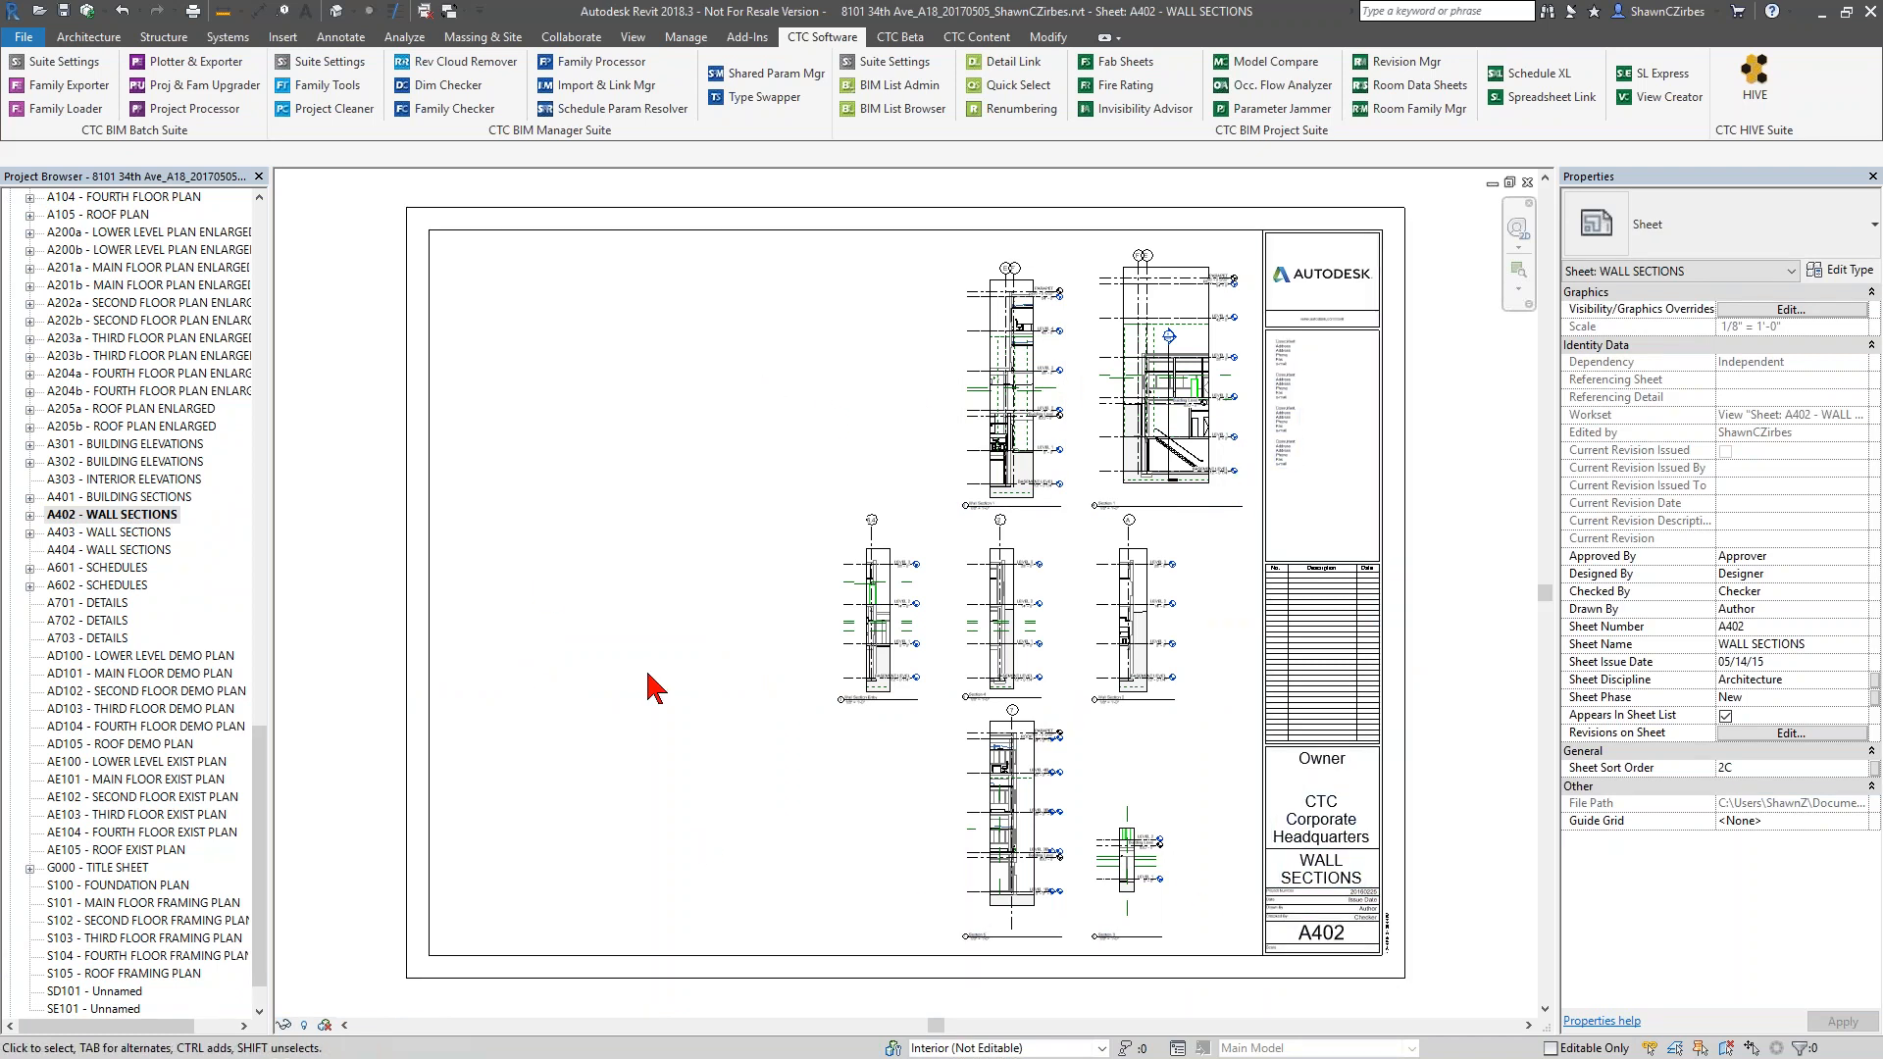
Try to change the detail number of the Section 1 viewport on the sheet to a number already in use
scroll(1089, 549, "up", 5)
scroll(1162, 517, "up", 3)
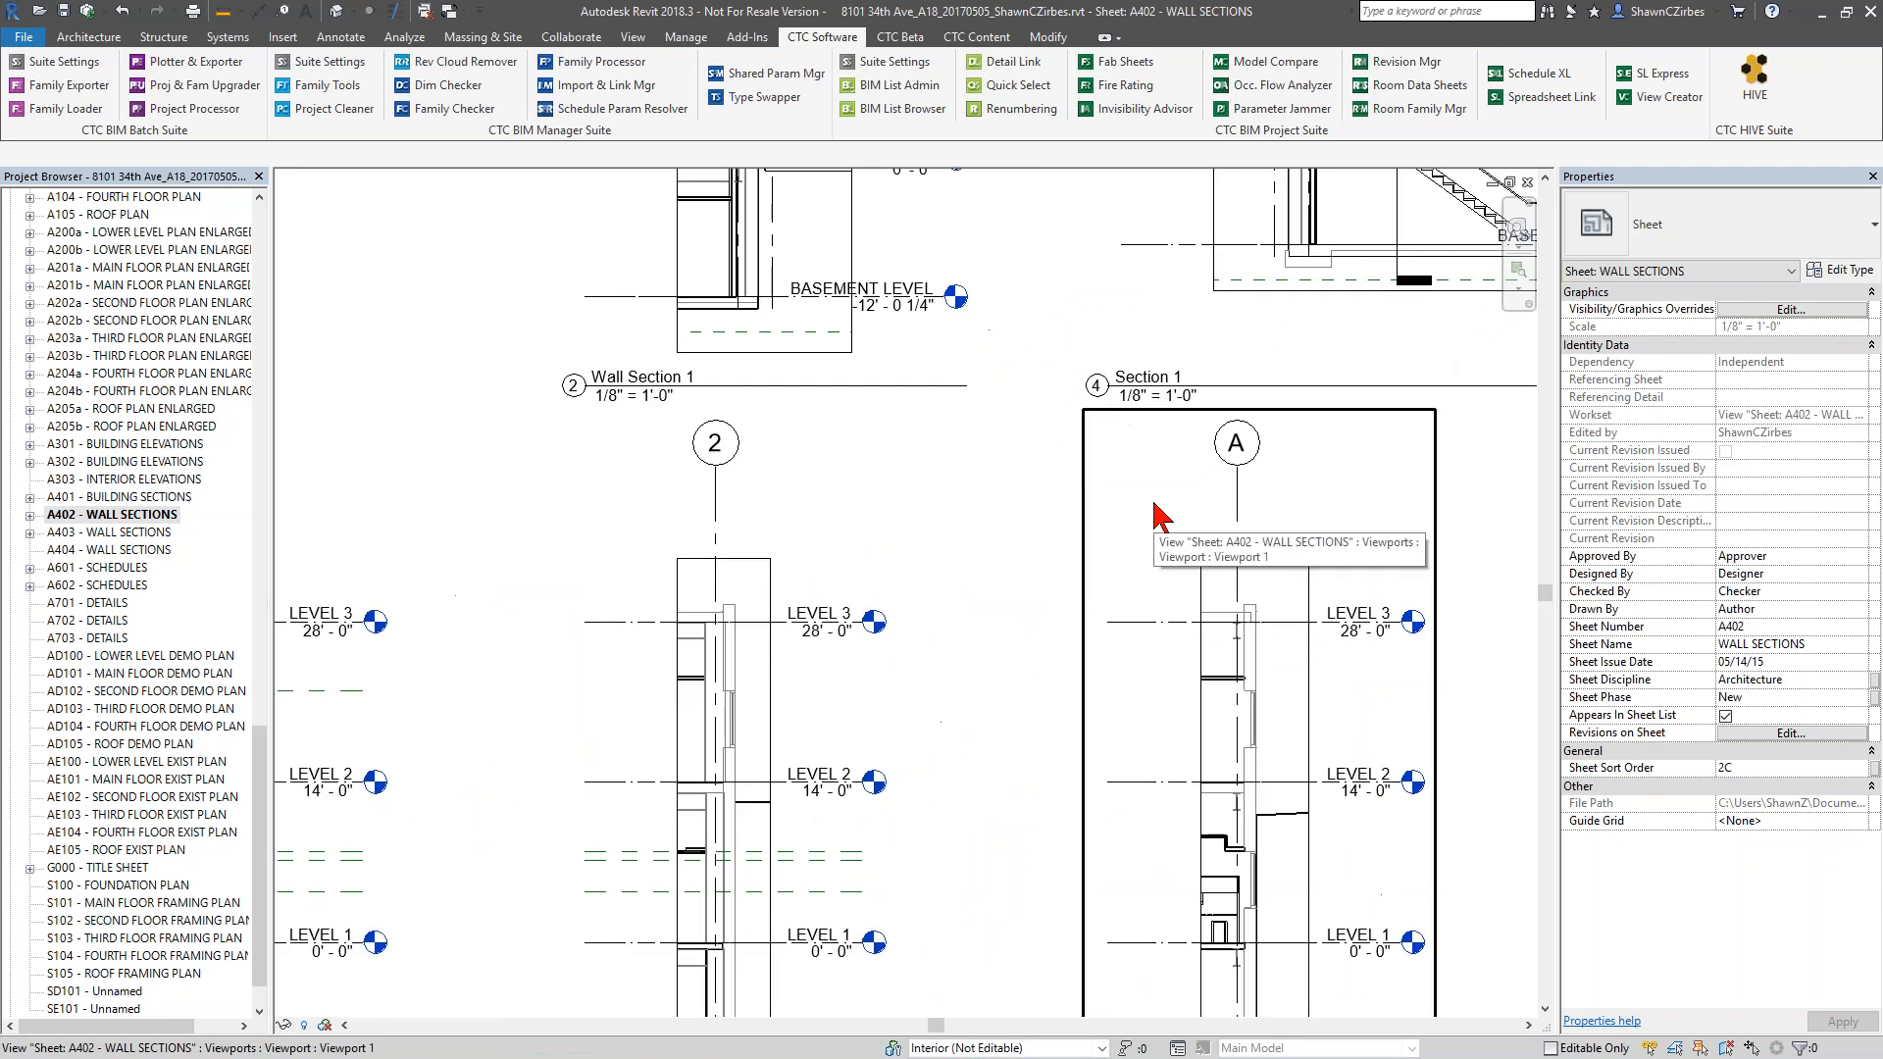
middle_click_drag(1429, 576, 1256, 337)
scroll(1127, 421, "down", 4)
middle_click_drag(1224, 513, 1238, 900)
middle_click_drag(1259, 389, 1263, 880)
middle_click_drag(1270, 747, 1282, 818)
left_click(1096, 544)
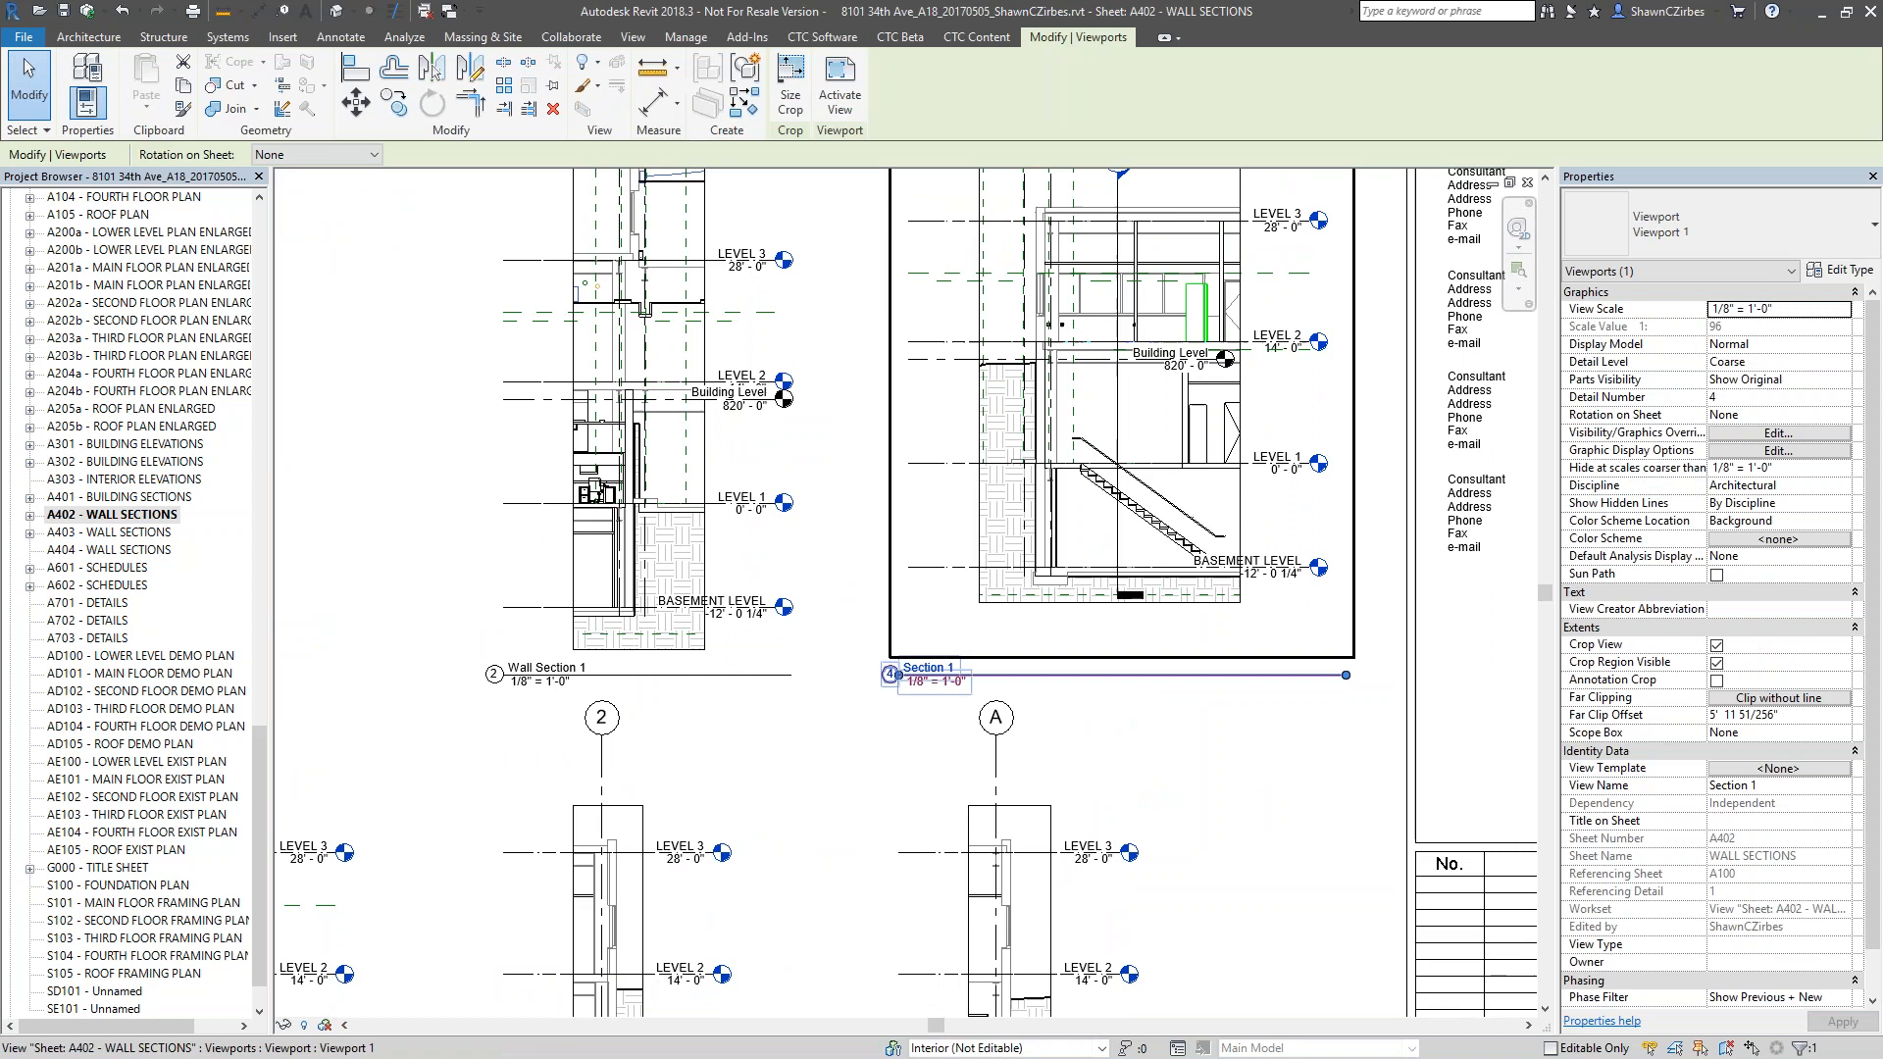
left_click(889, 676)
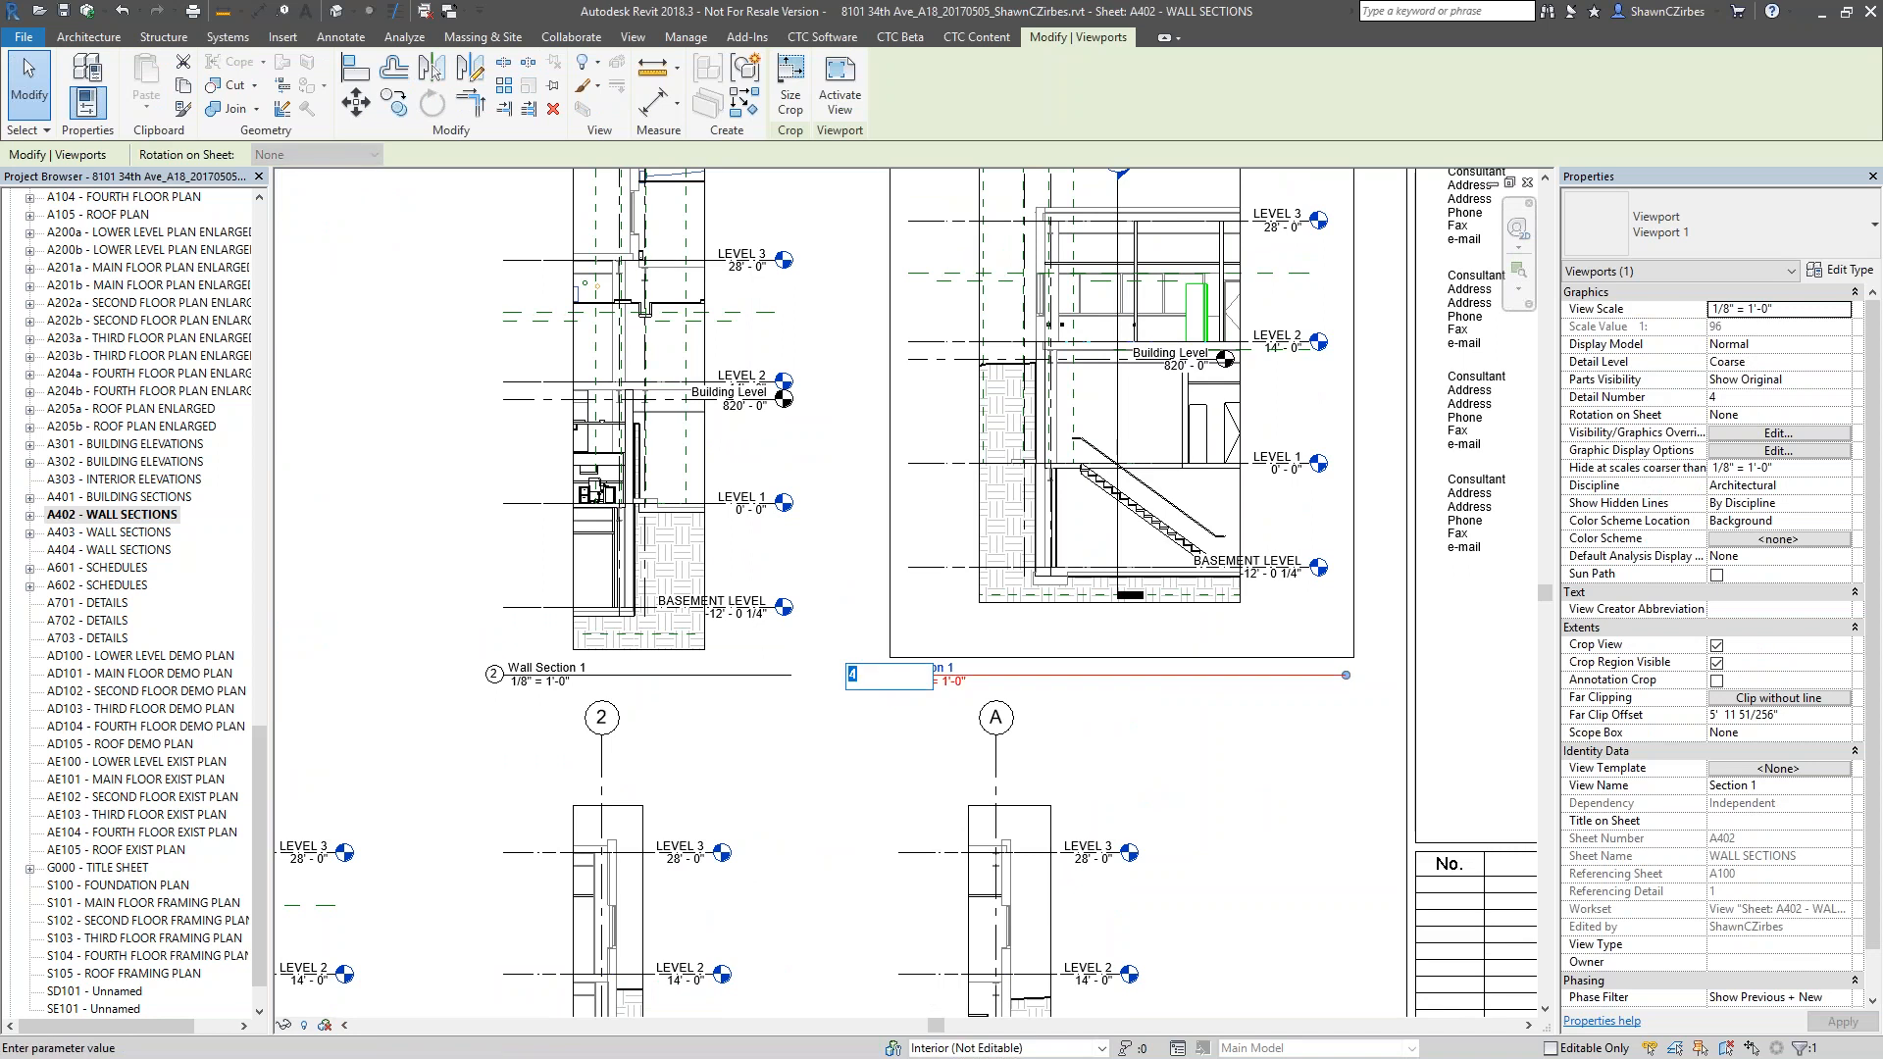
key("Return")
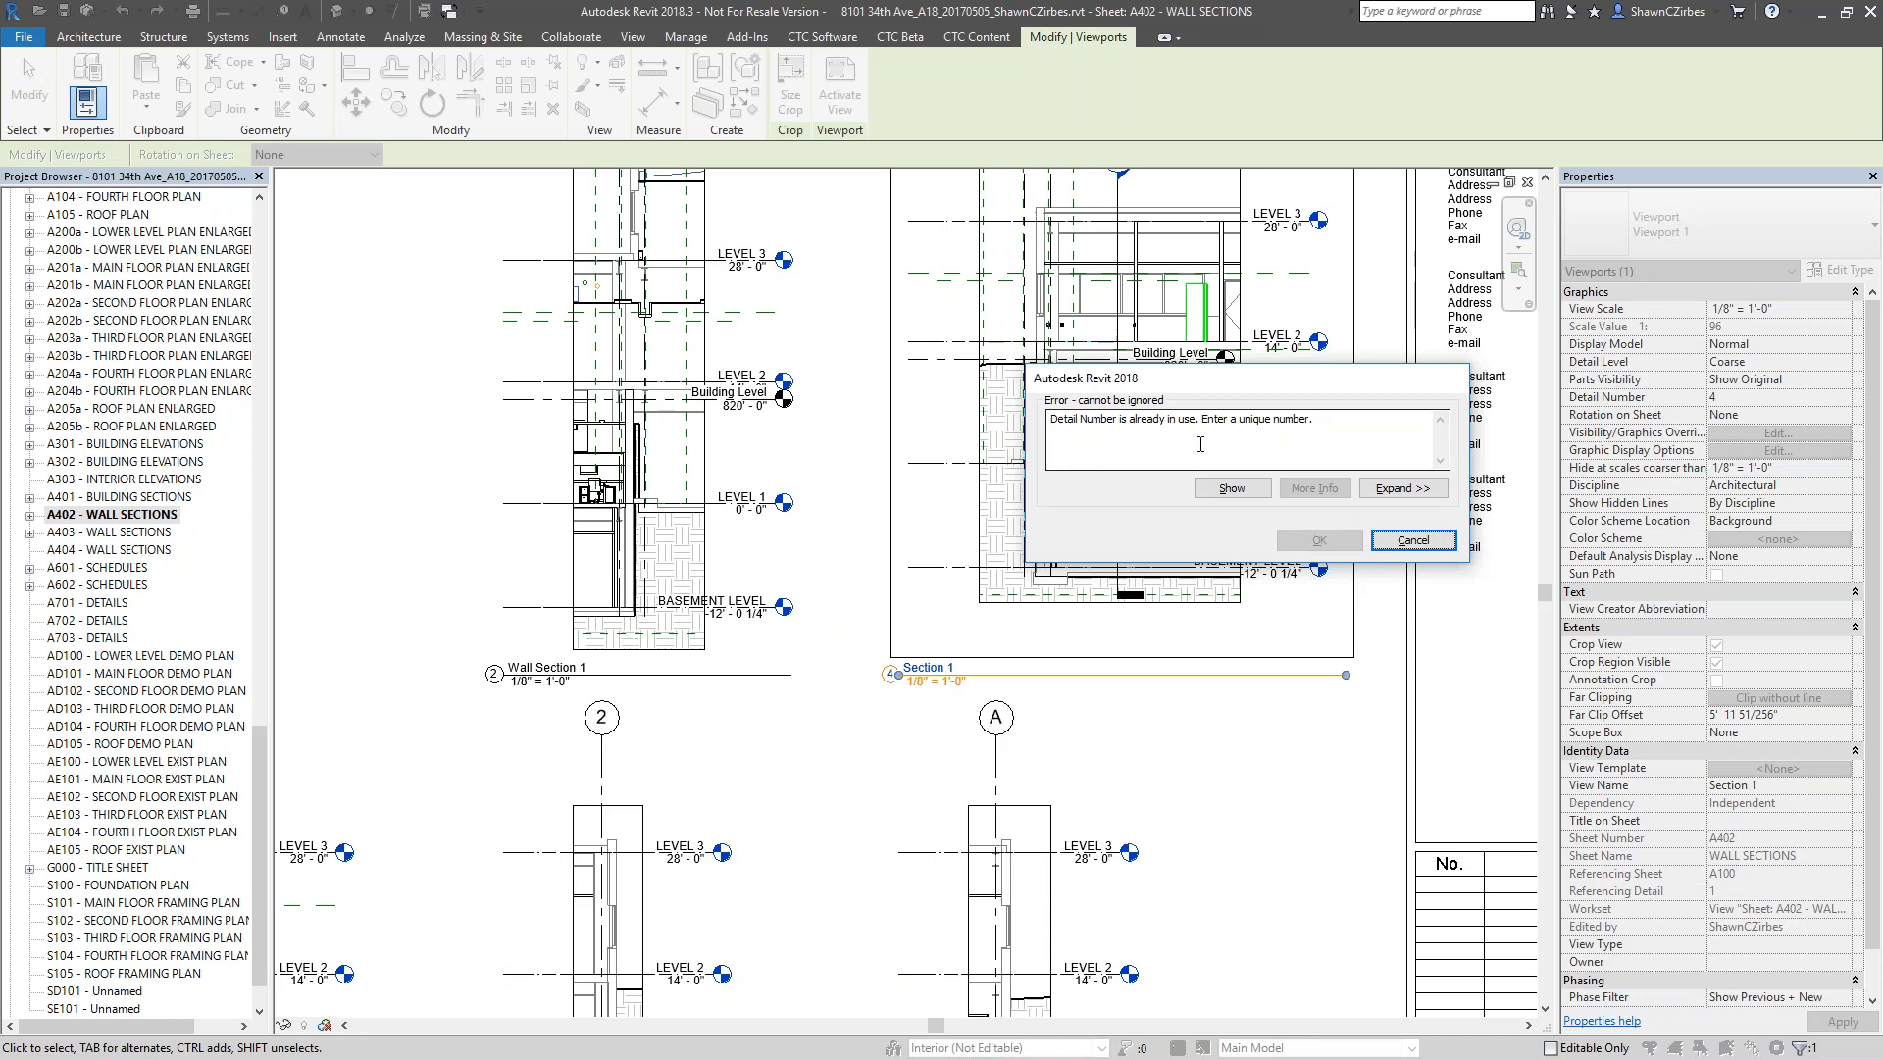
left_click(1404, 545)
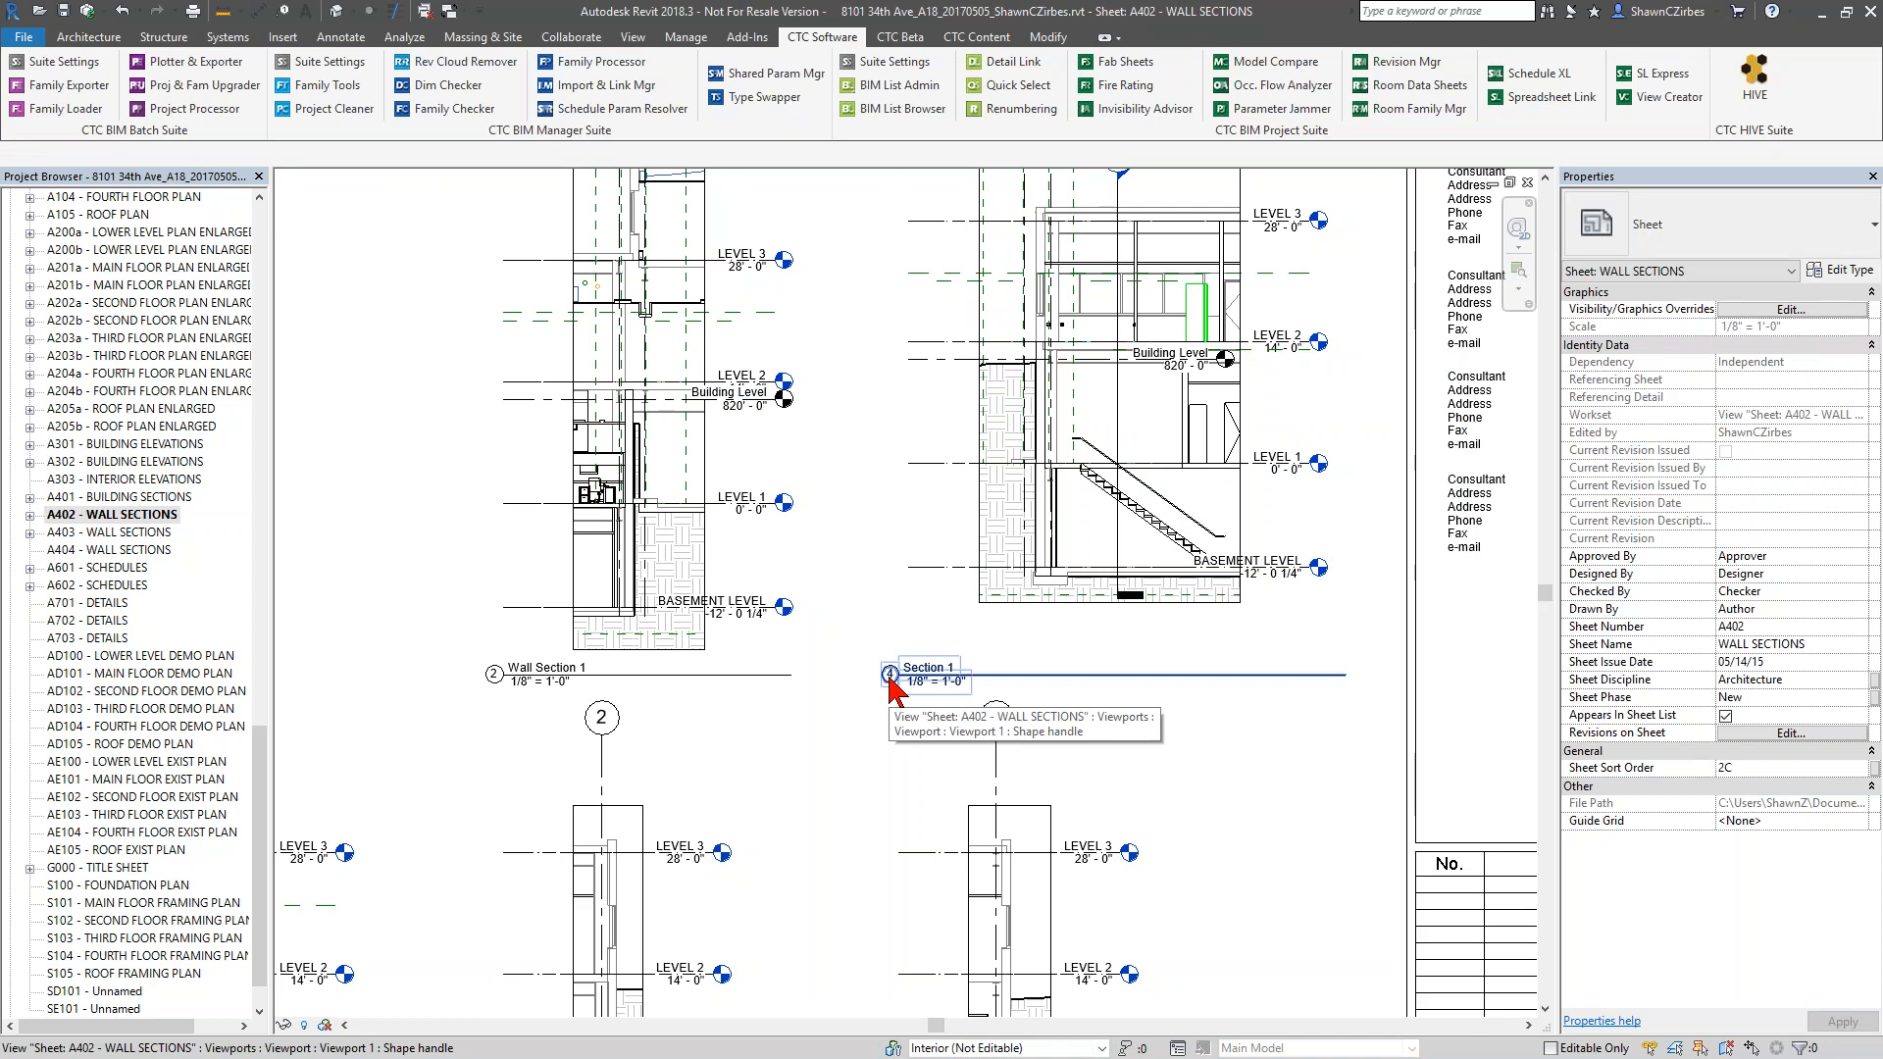
Look over the viewport titles and detail numbers across sheet A402, from Wall Section 1 and Section 1 down to the lower rows
scroll(893, 686, "down", 1)
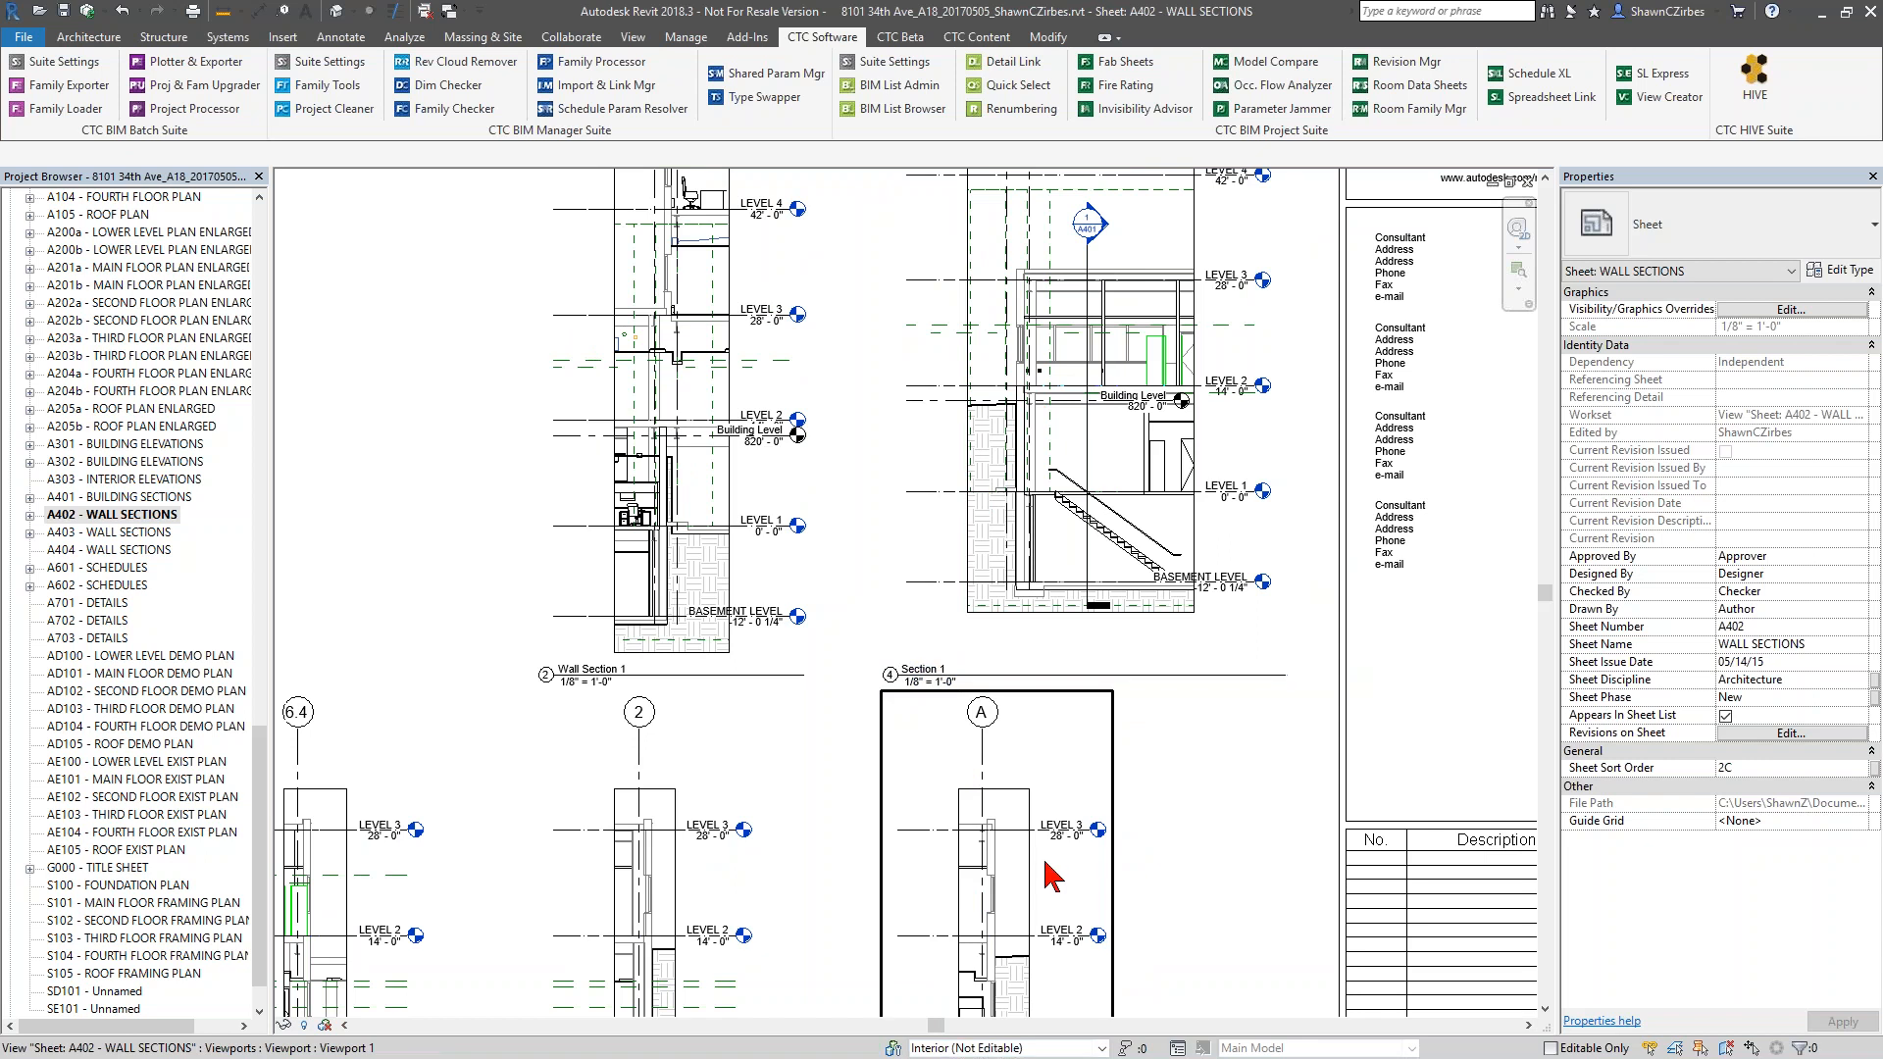
middle_click_drag(1027, 871, 1015, 770)
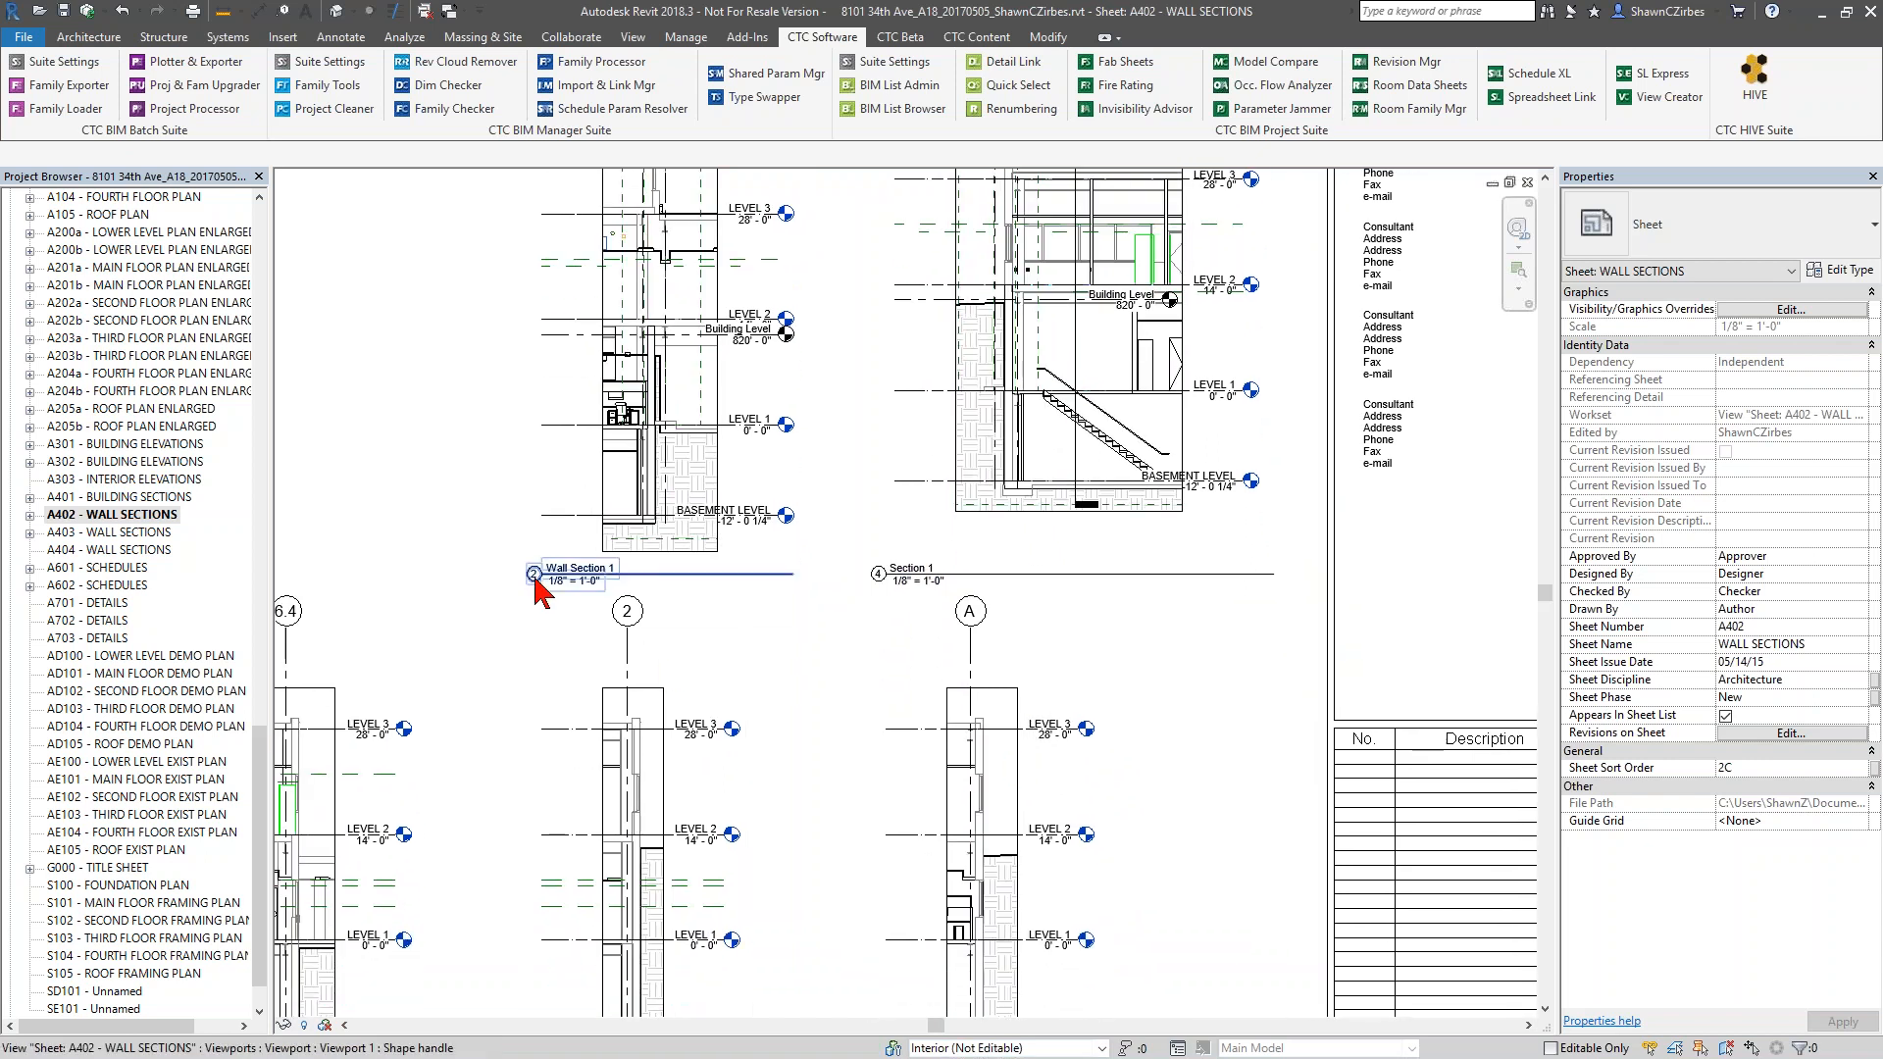
left_click(881, 641)
left_click_drag(882, 641, 1047, 883)
key("Escape")
scroll(1126, 896, "down", 3)
middle_click_drag(1126, 896, 1017, 742)
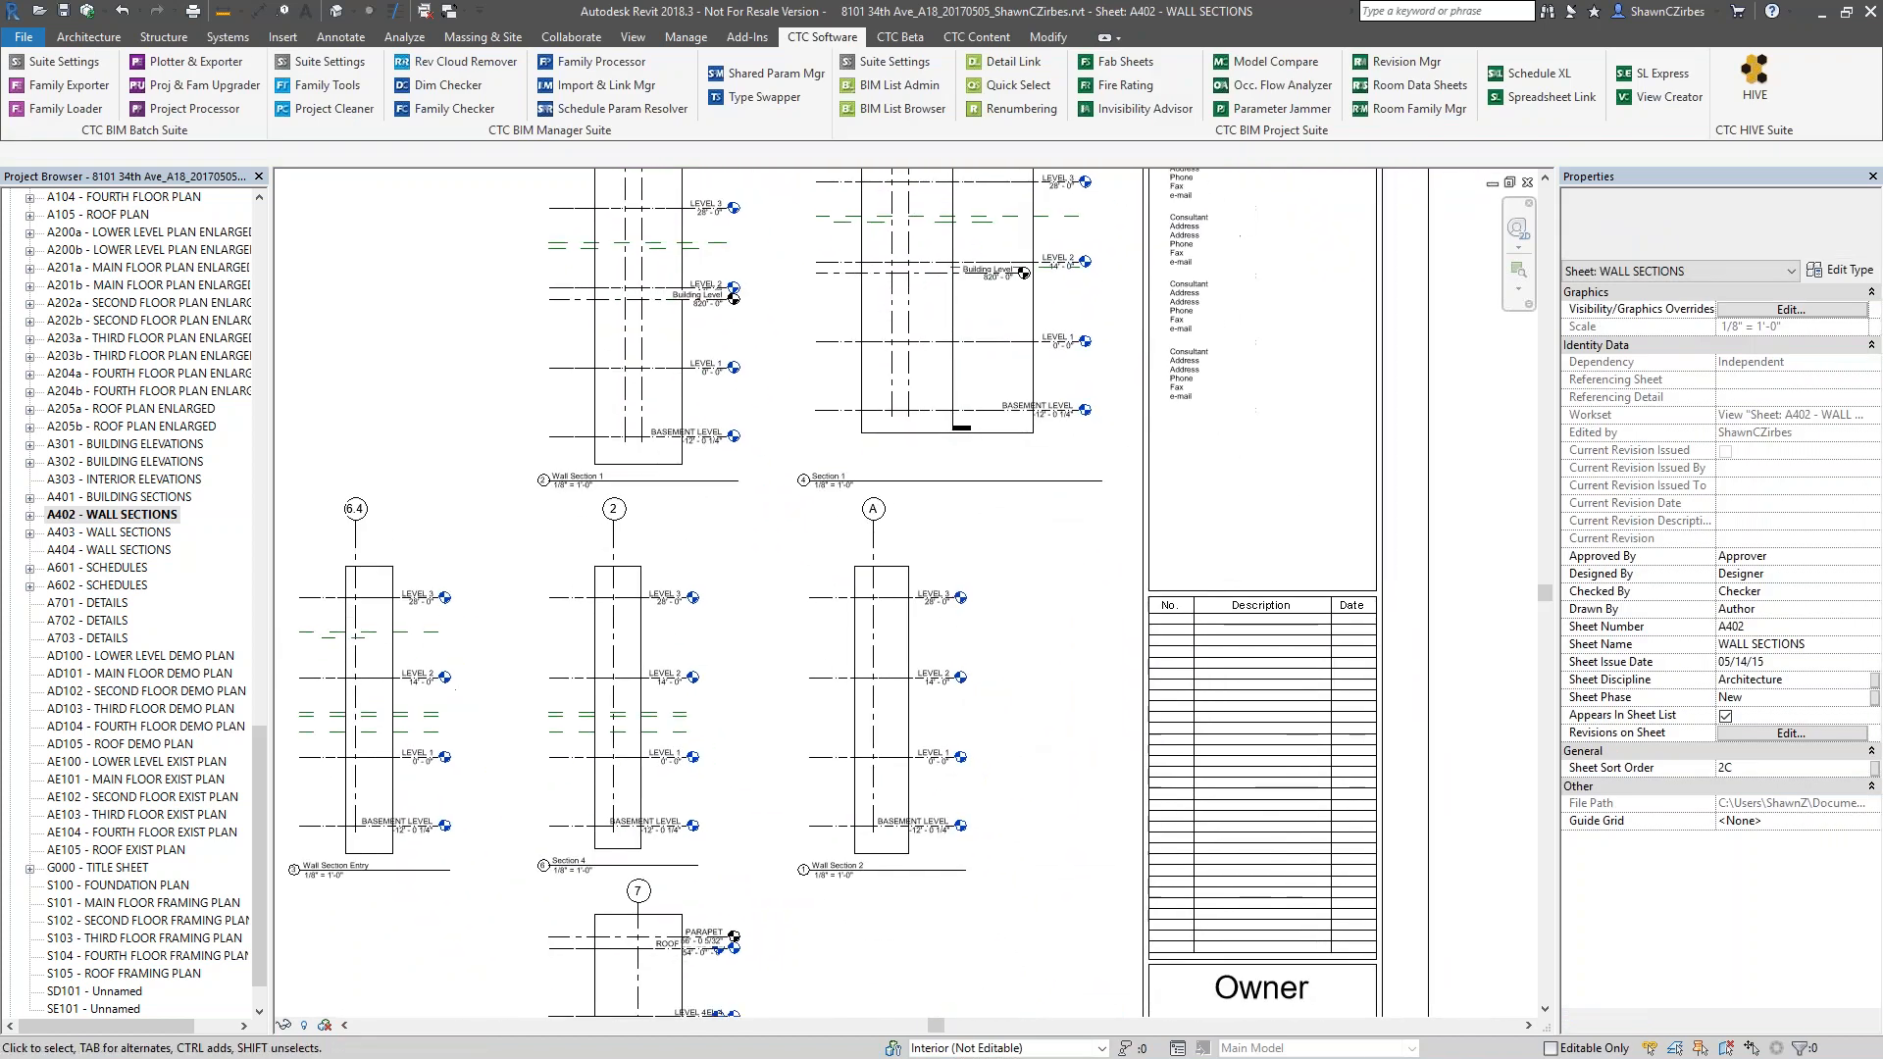
scroll(1005, 755, "down", 3)
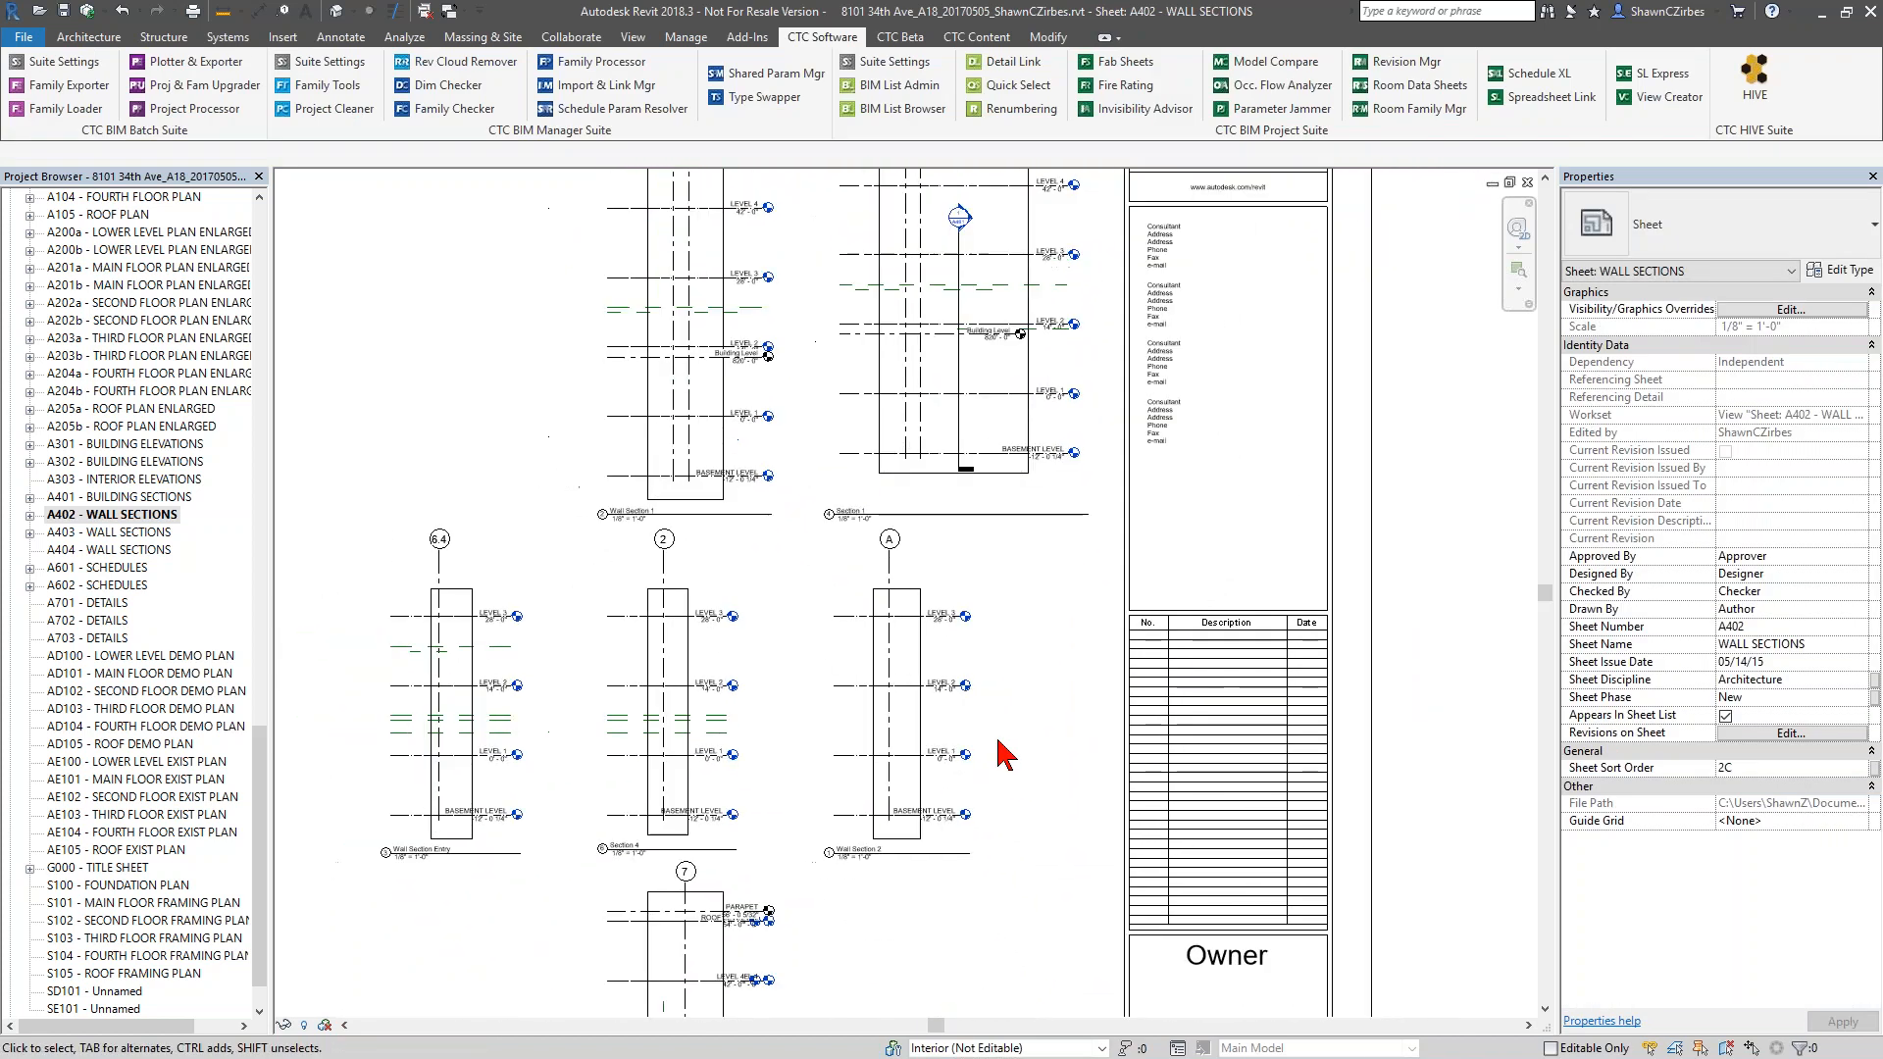
middle_click_drag(1183, 591, 1219, 579)
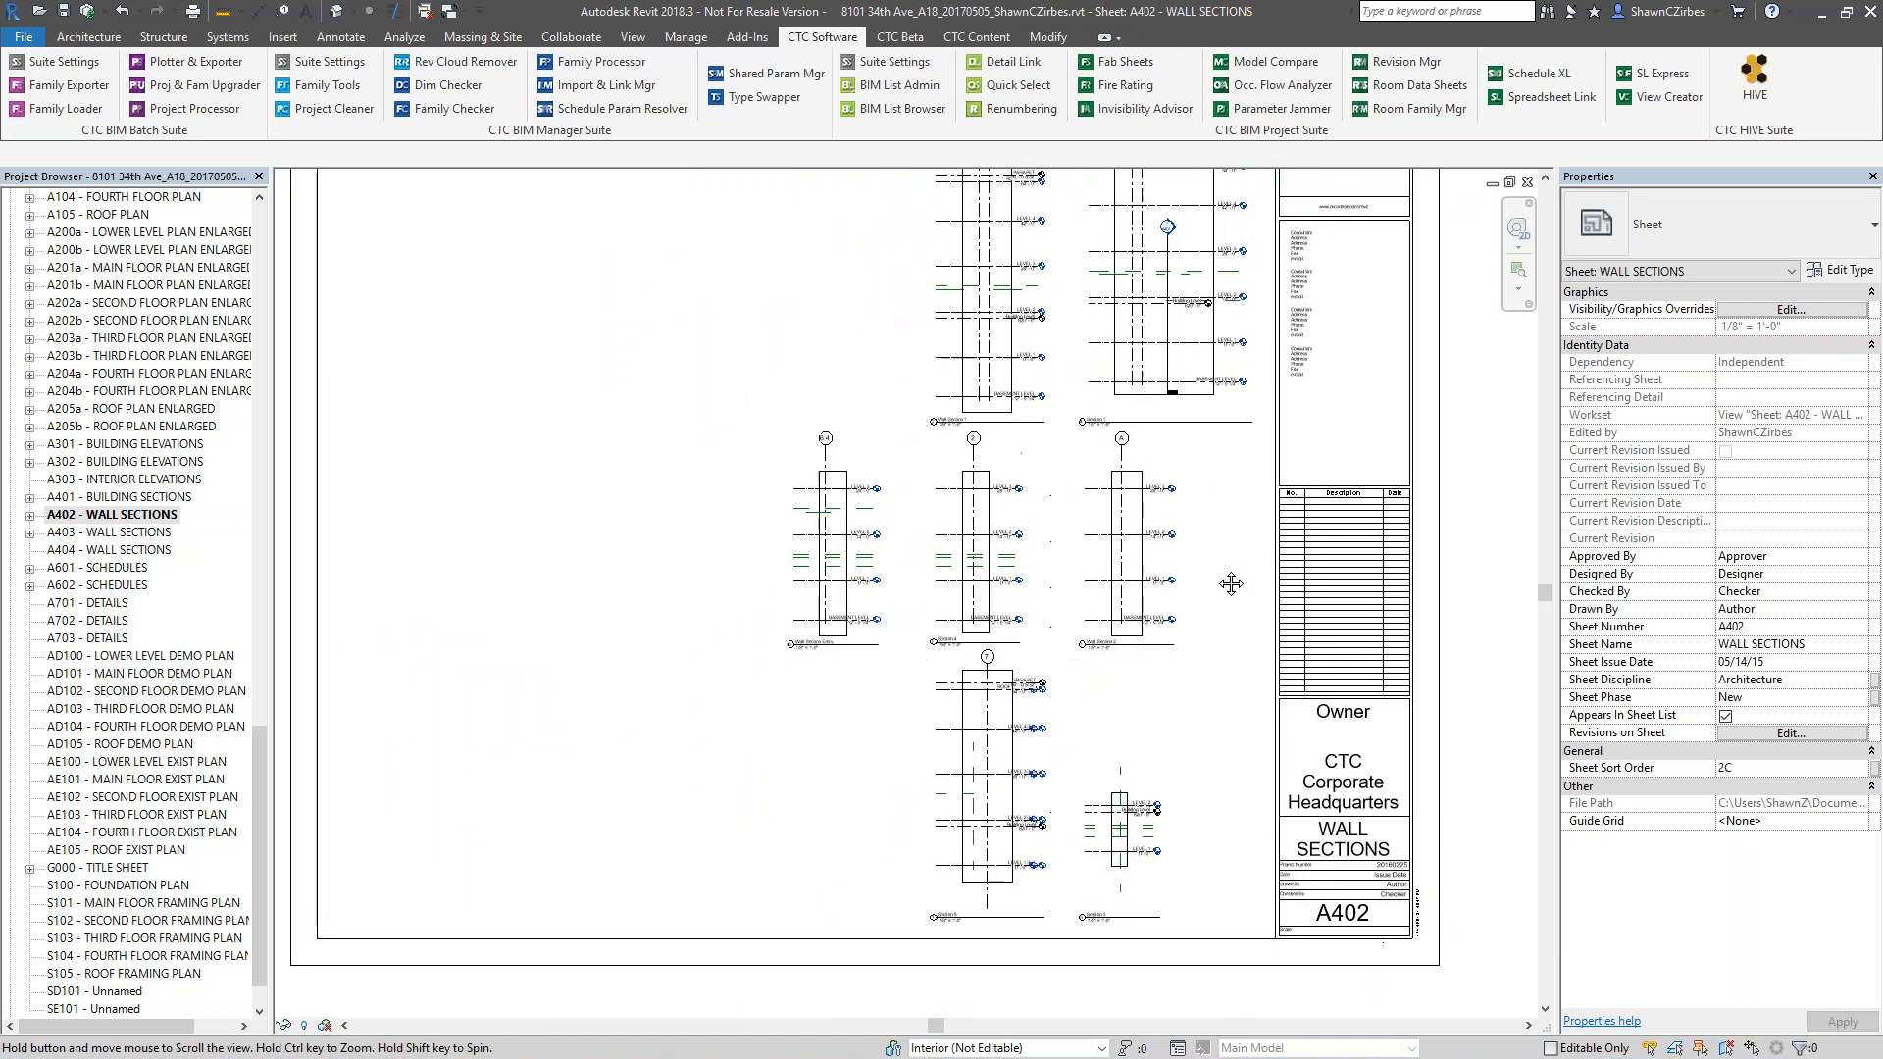
scroll(1219, 579, "down", 3)
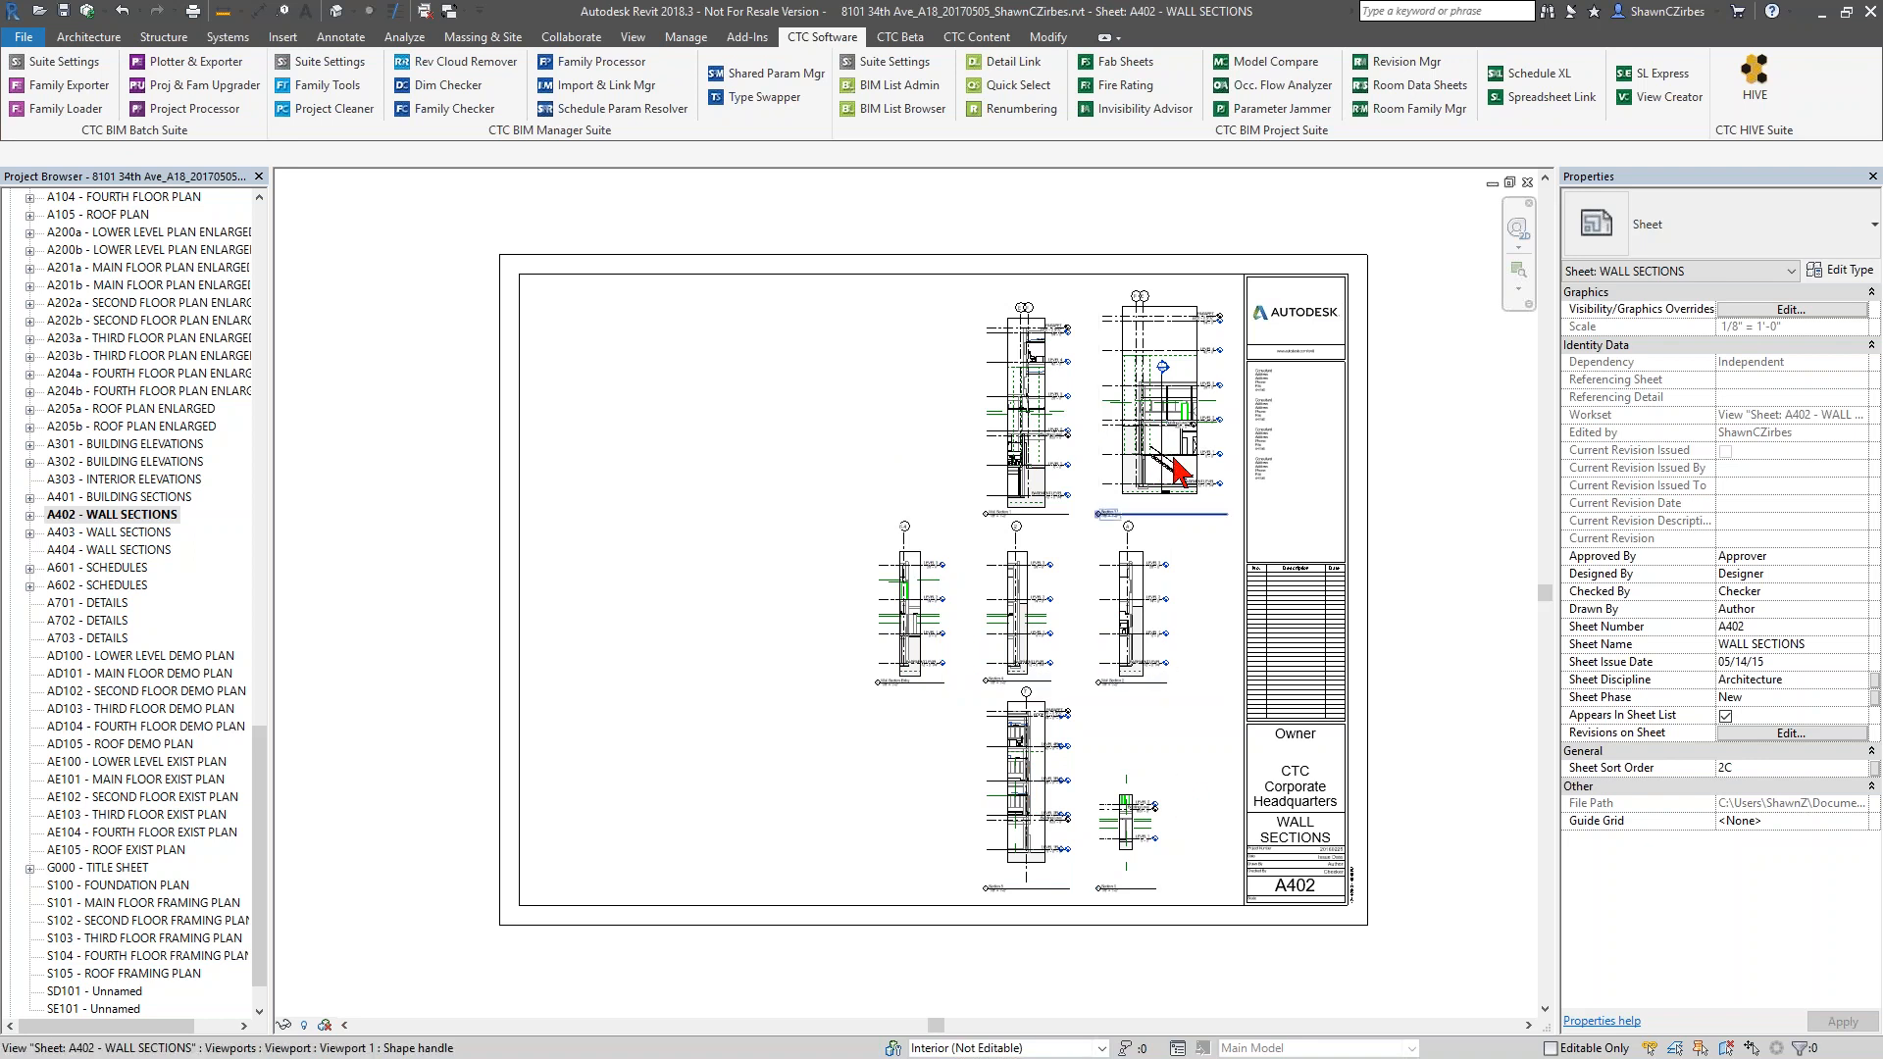
Open the Renumbering tool and set up Detail Numbers to start the sequence with 1 and auto swap detail numbers
left_click(1021, 107)
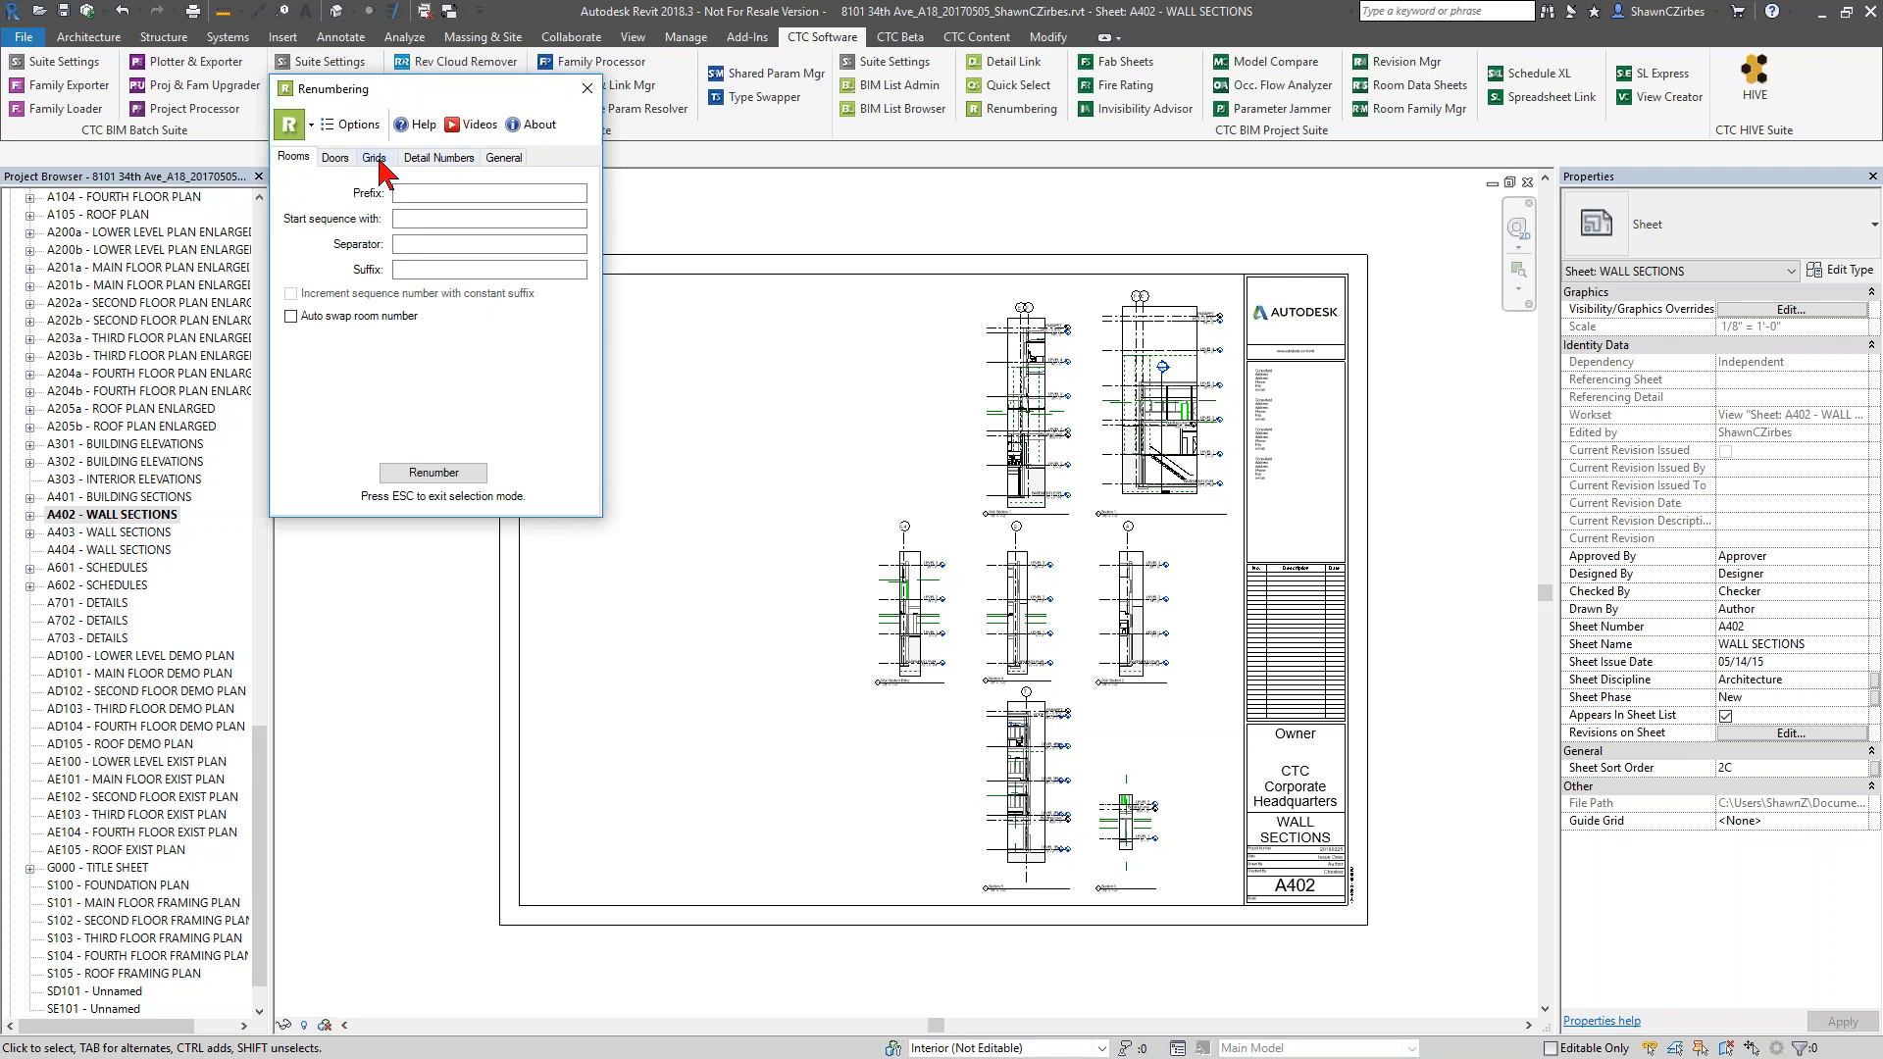
left_click(504, 157)
left_click(439, 157)
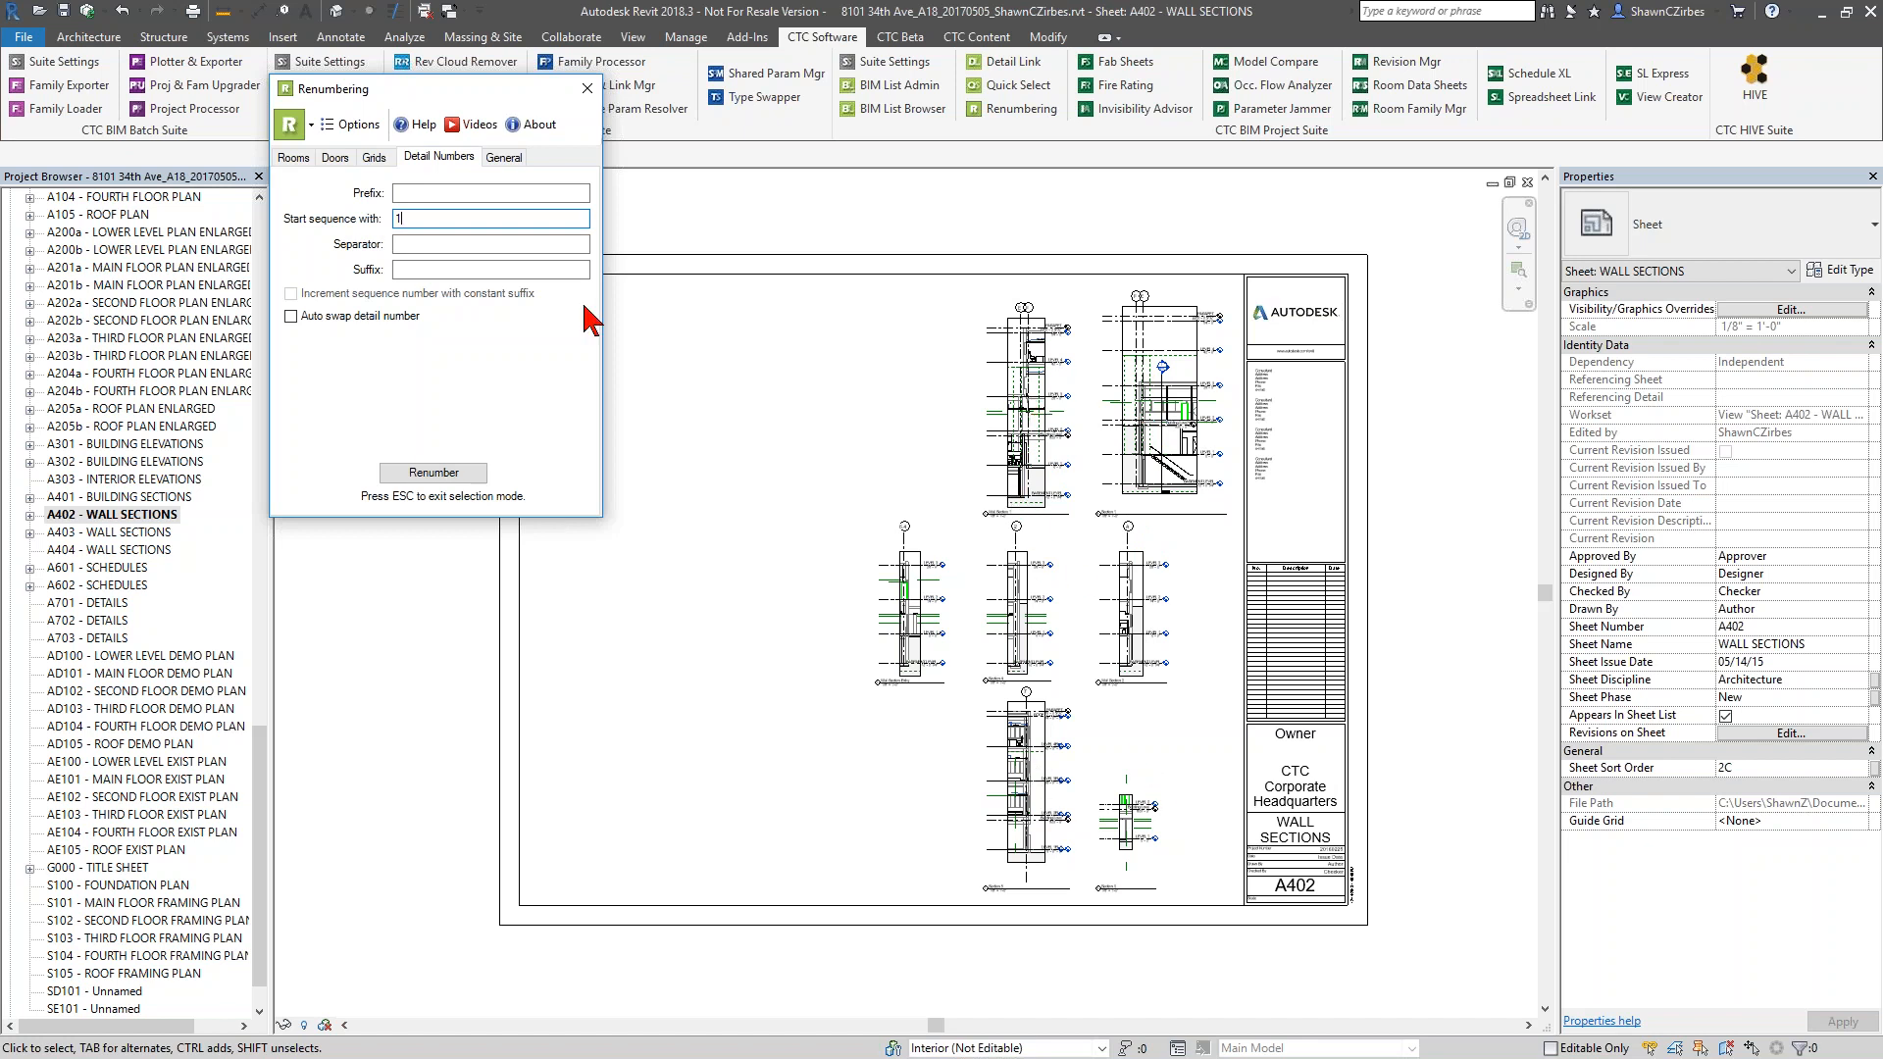
left_click(443, 194)
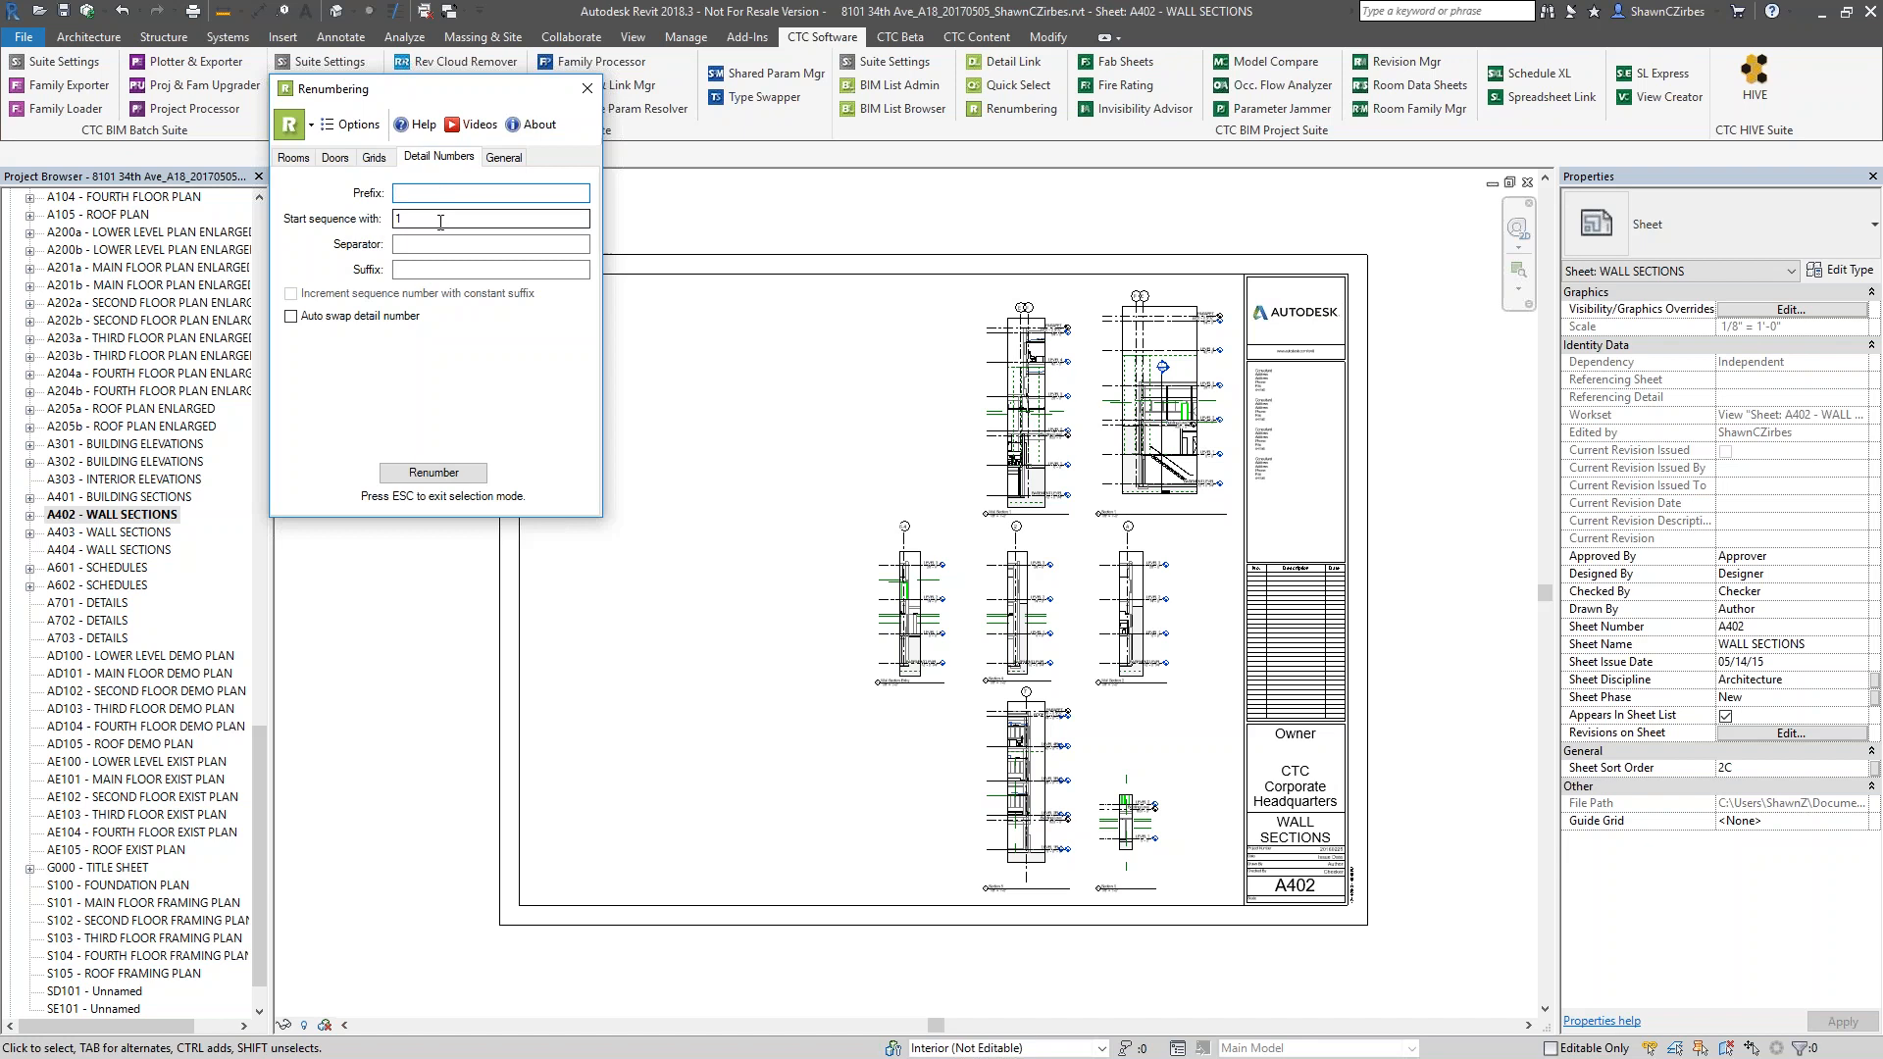
left_click(441, 222)
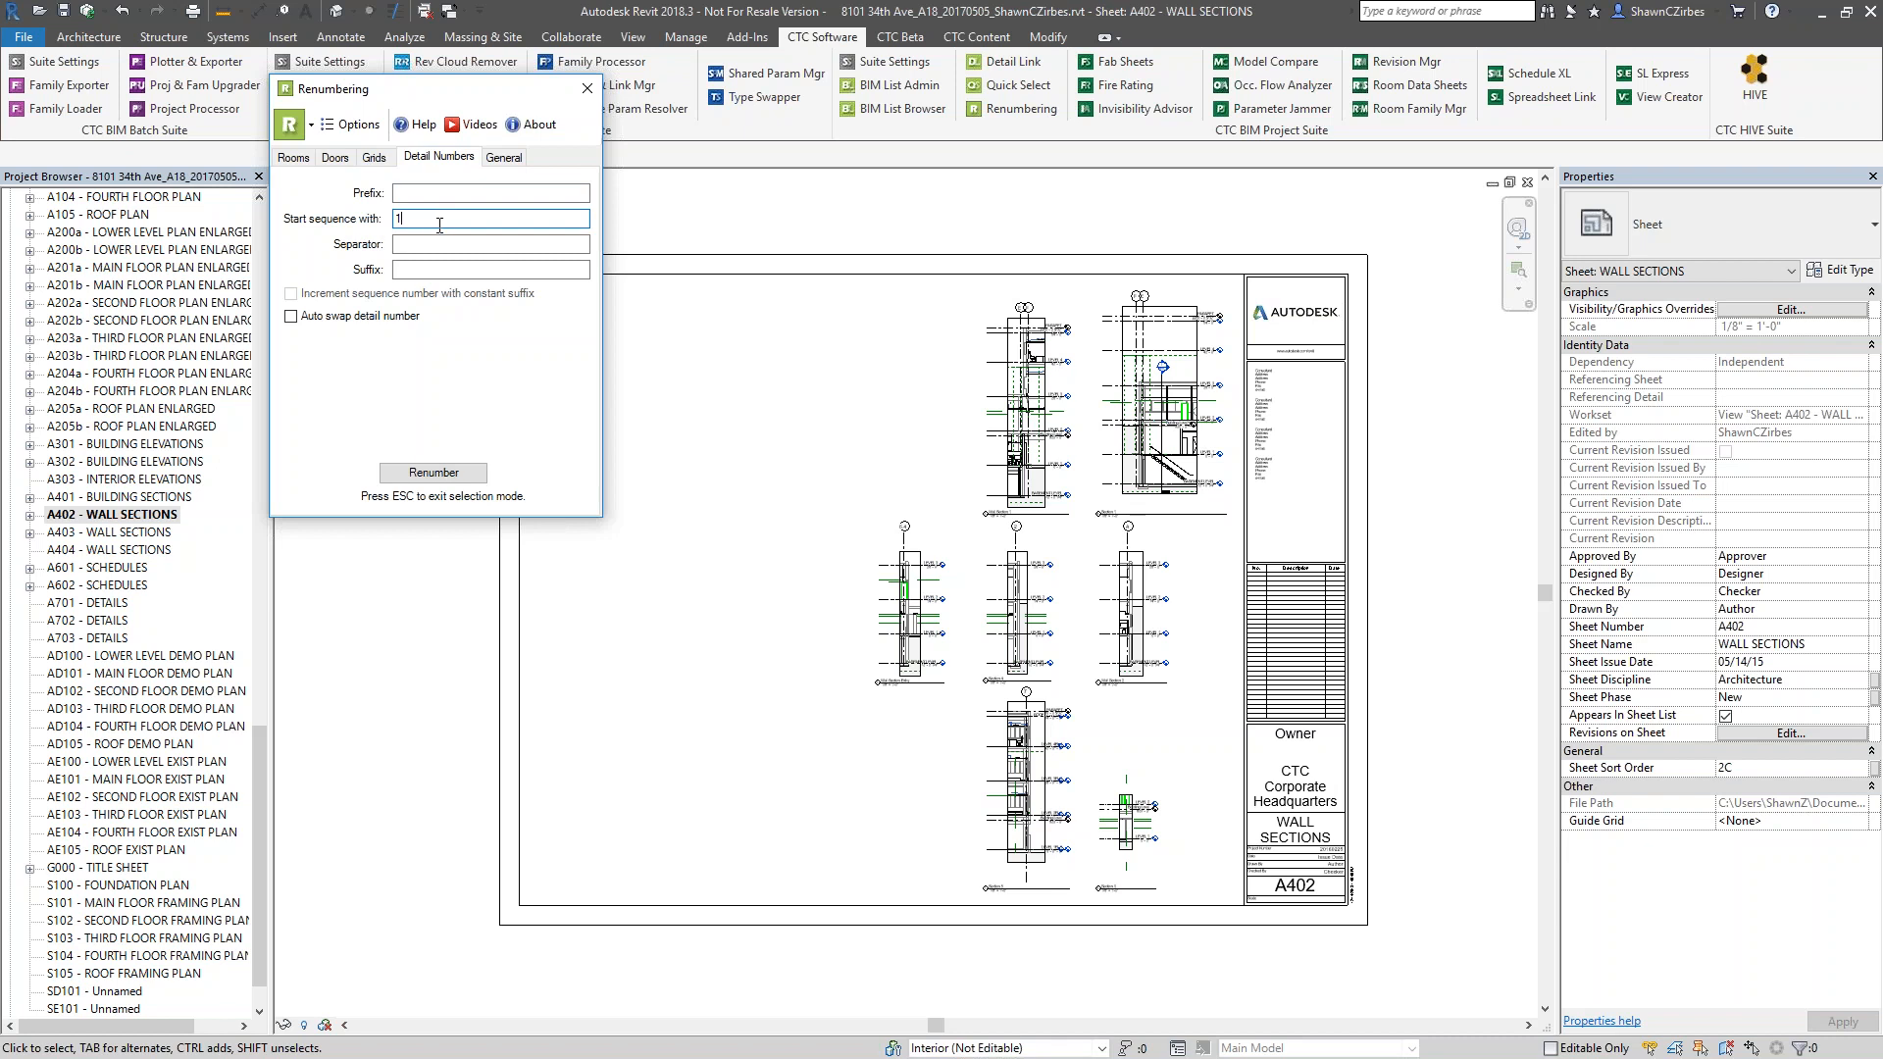
left_click(306, 316)
Renumber the sheet's seven viewports column by column, from Section 1 to Wall Section Entry, and dismiss the save reminder without saving
left_click(432, 471)
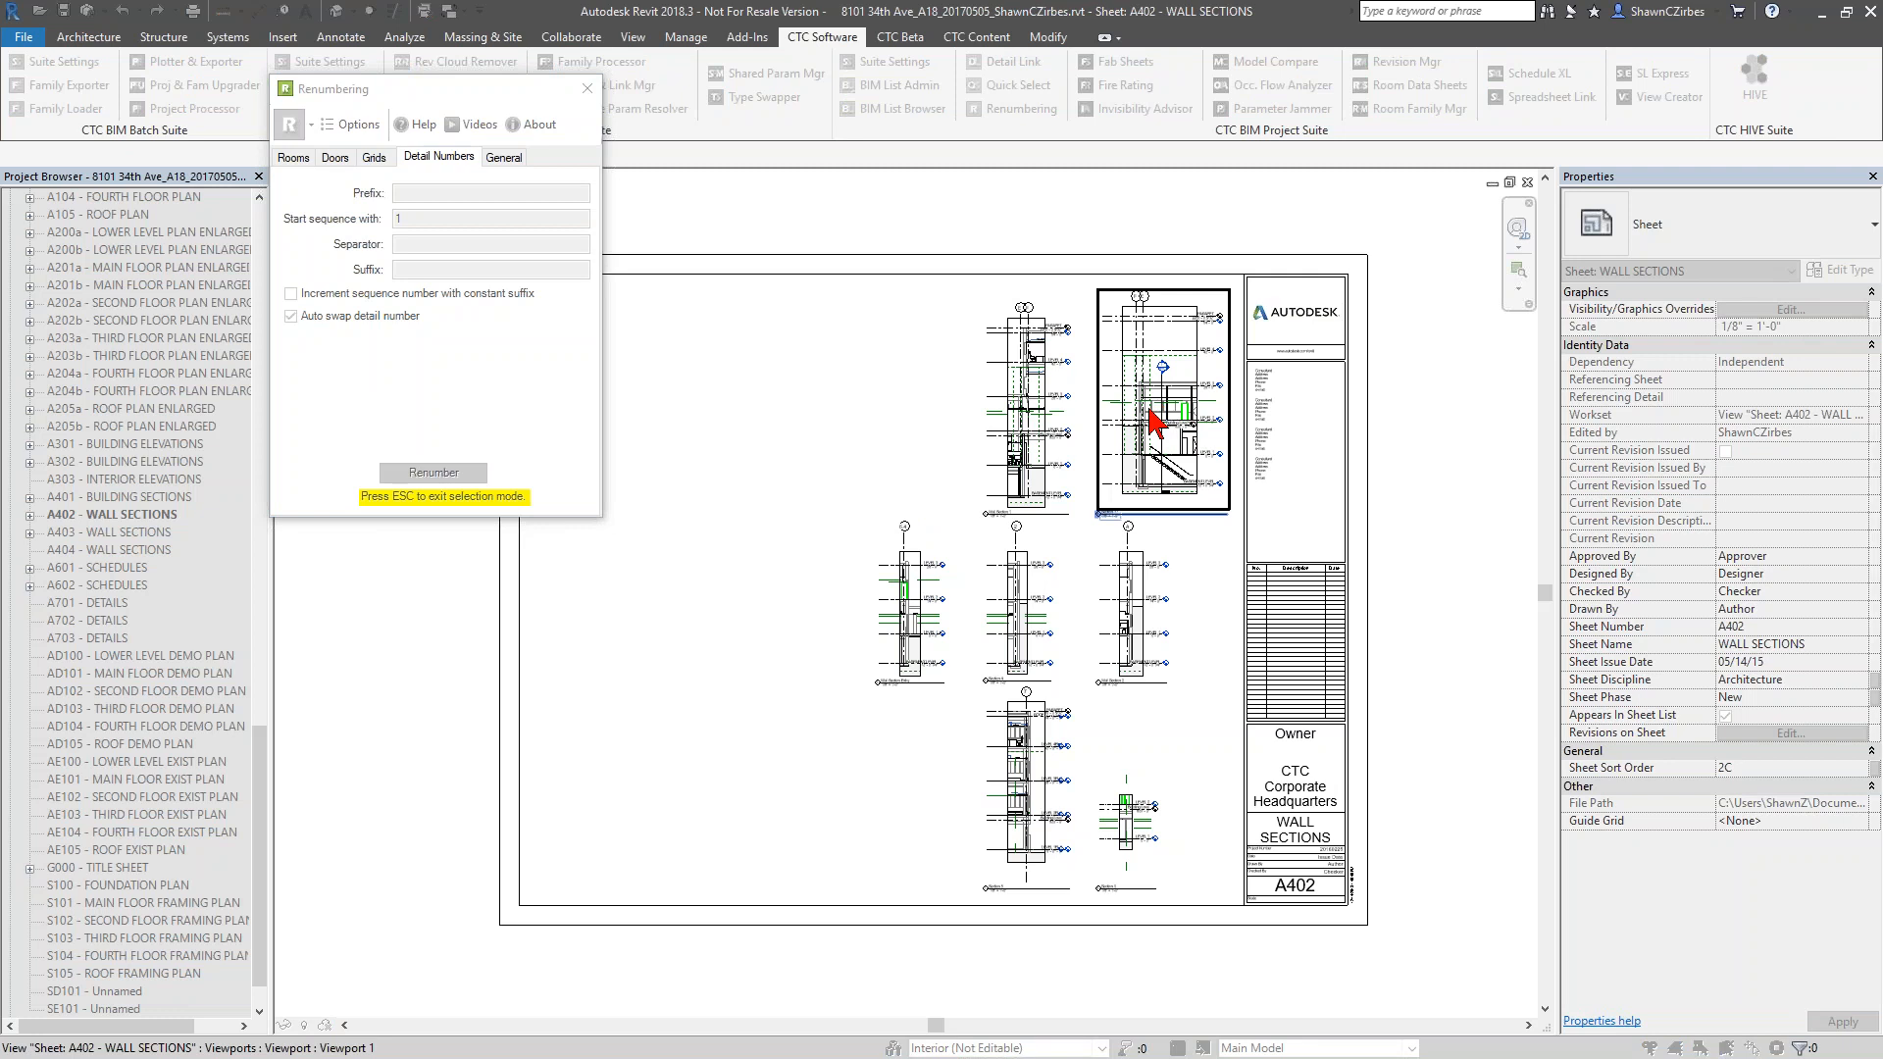
left_click(1152, 422)
left_click(1133, 608)
left_click(1158, 865)
left_click(1021, 475)
left_click(1036, 770)
left_click(904, 597)
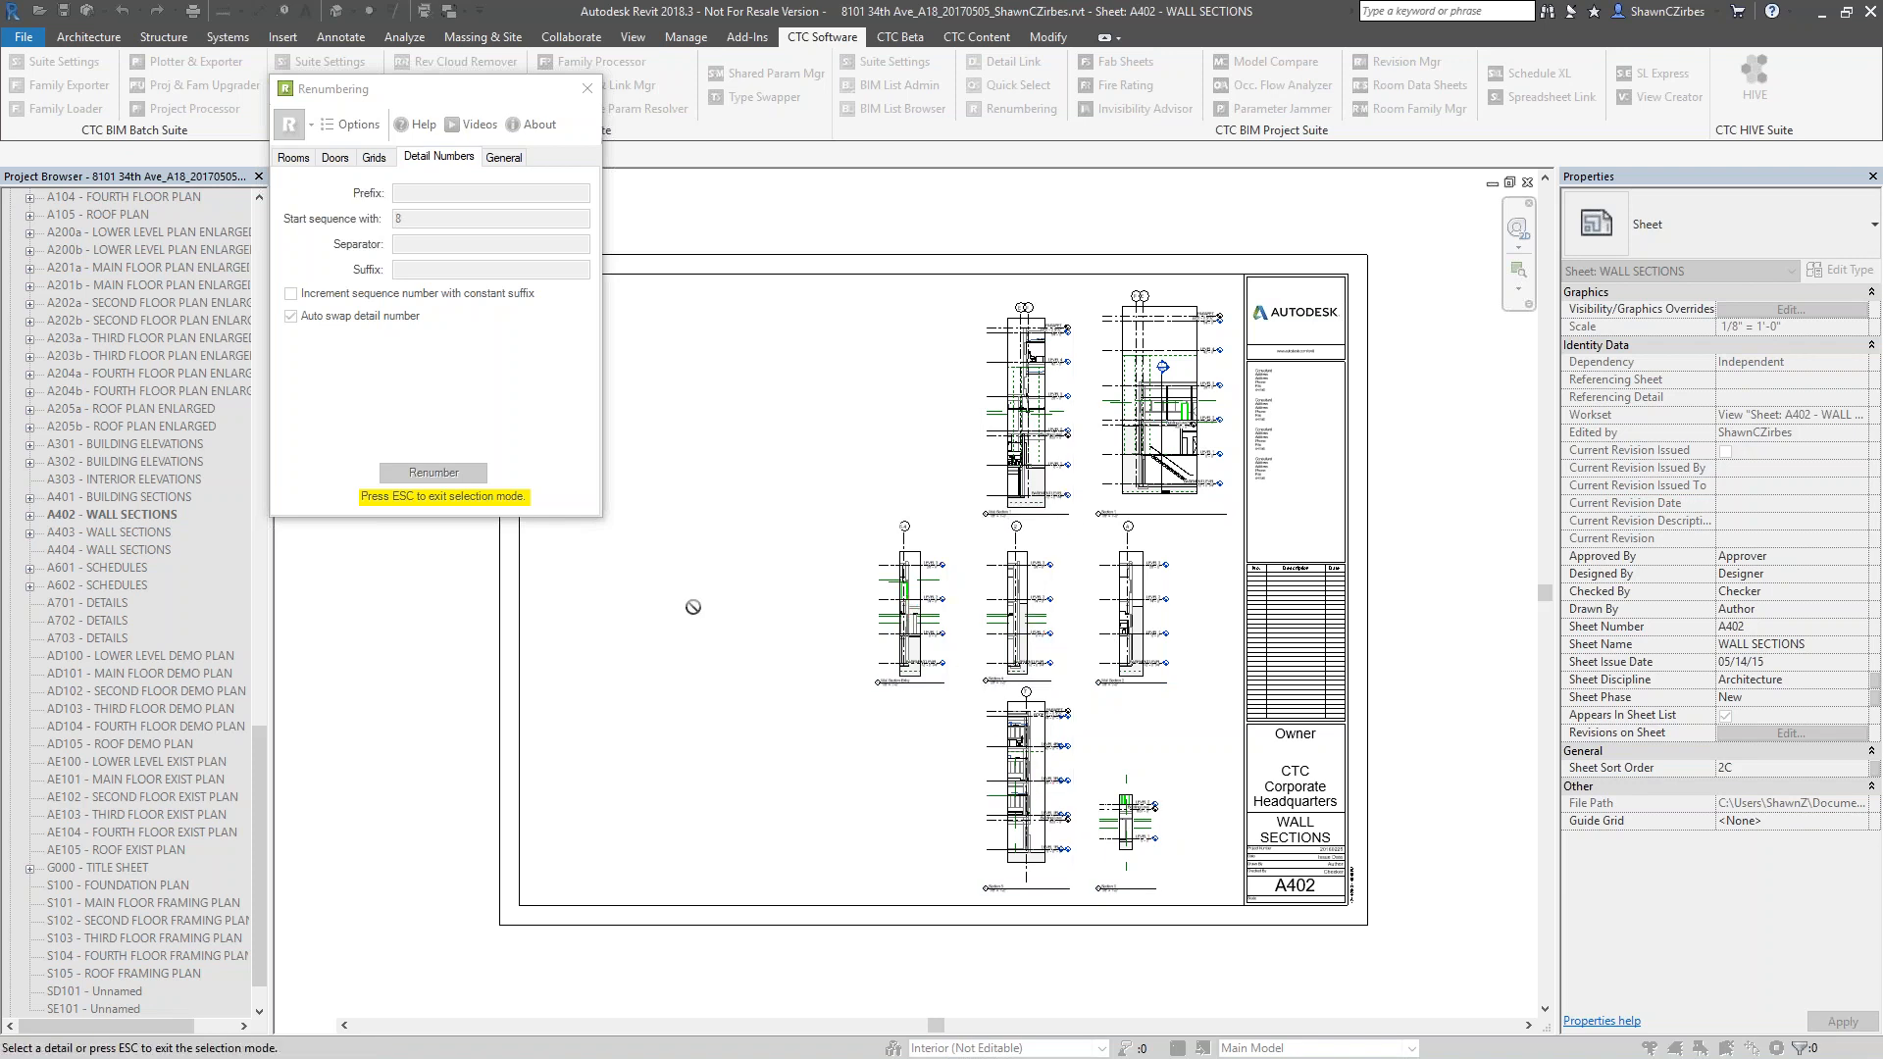
key("Escape")
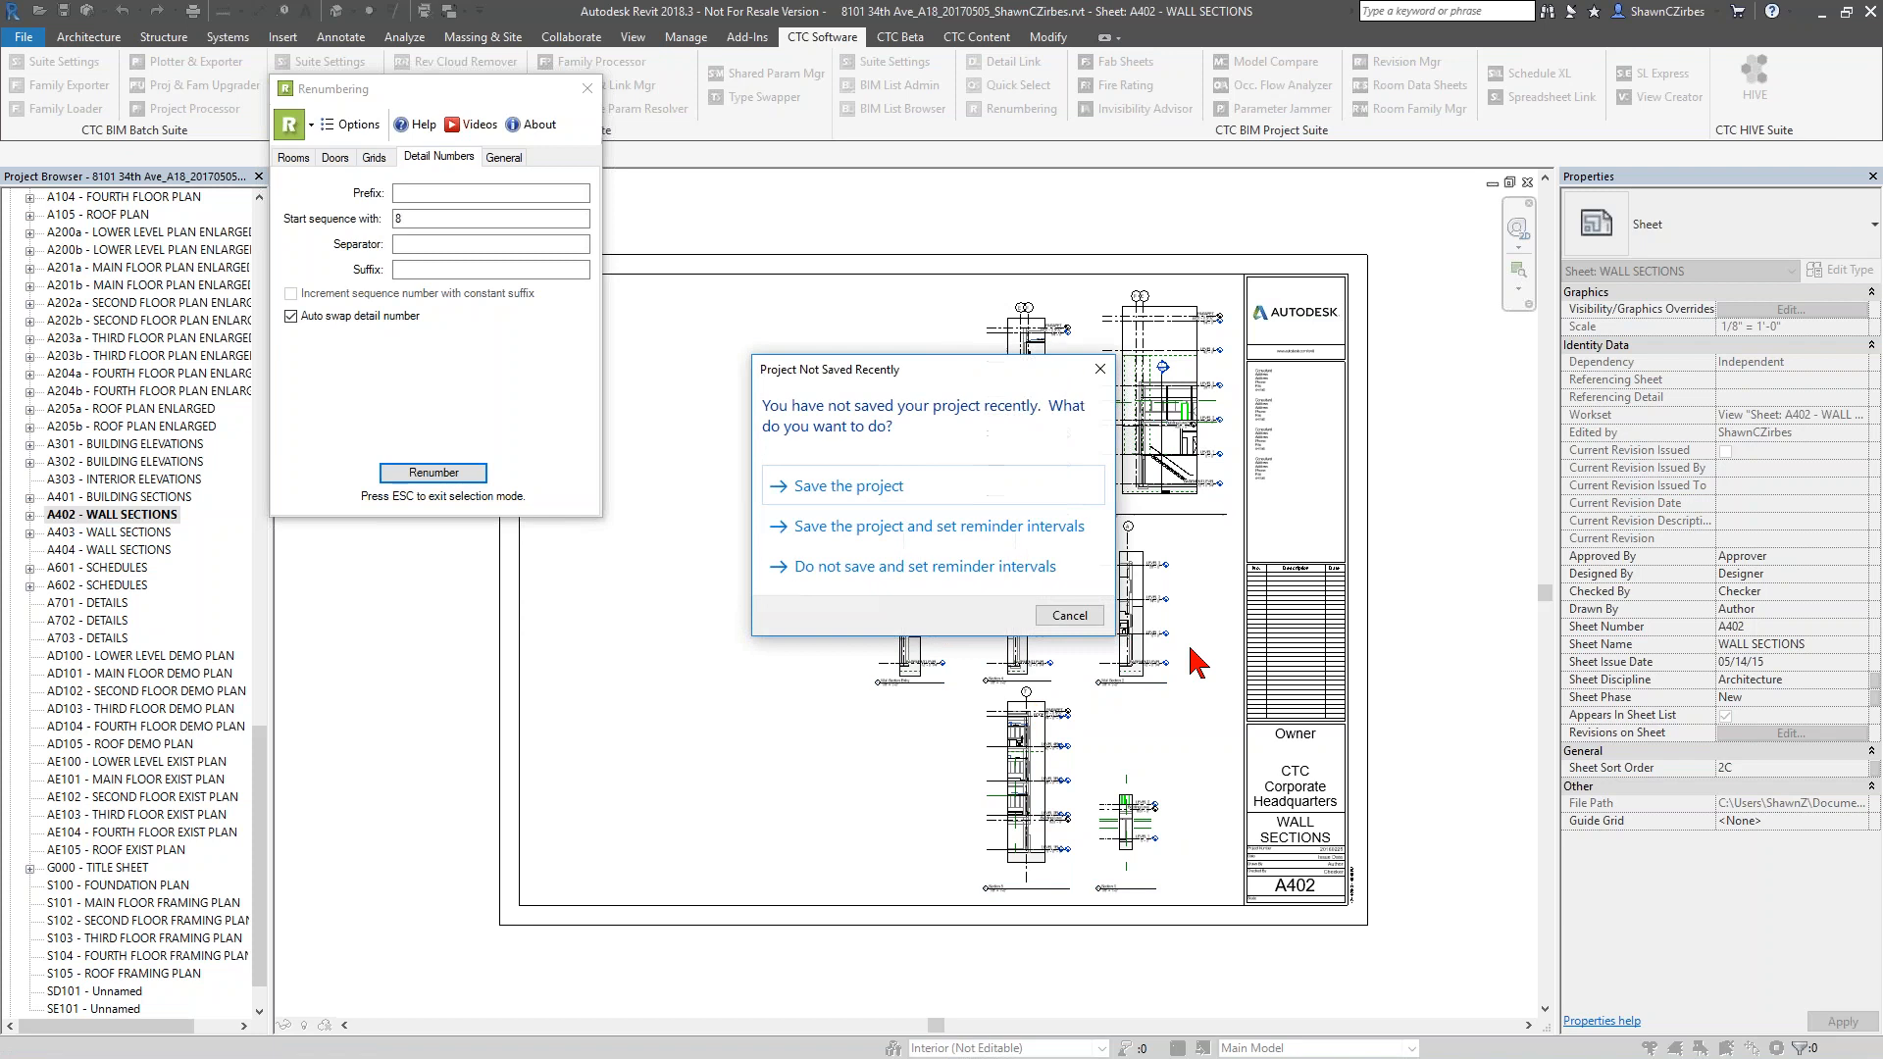
left_click(1069, 615)
Inspect the renumbered viewport titles on the sheet, following the columns from Section 1 to Wall Section Entry
scroll(1192, 719, "up", 3)
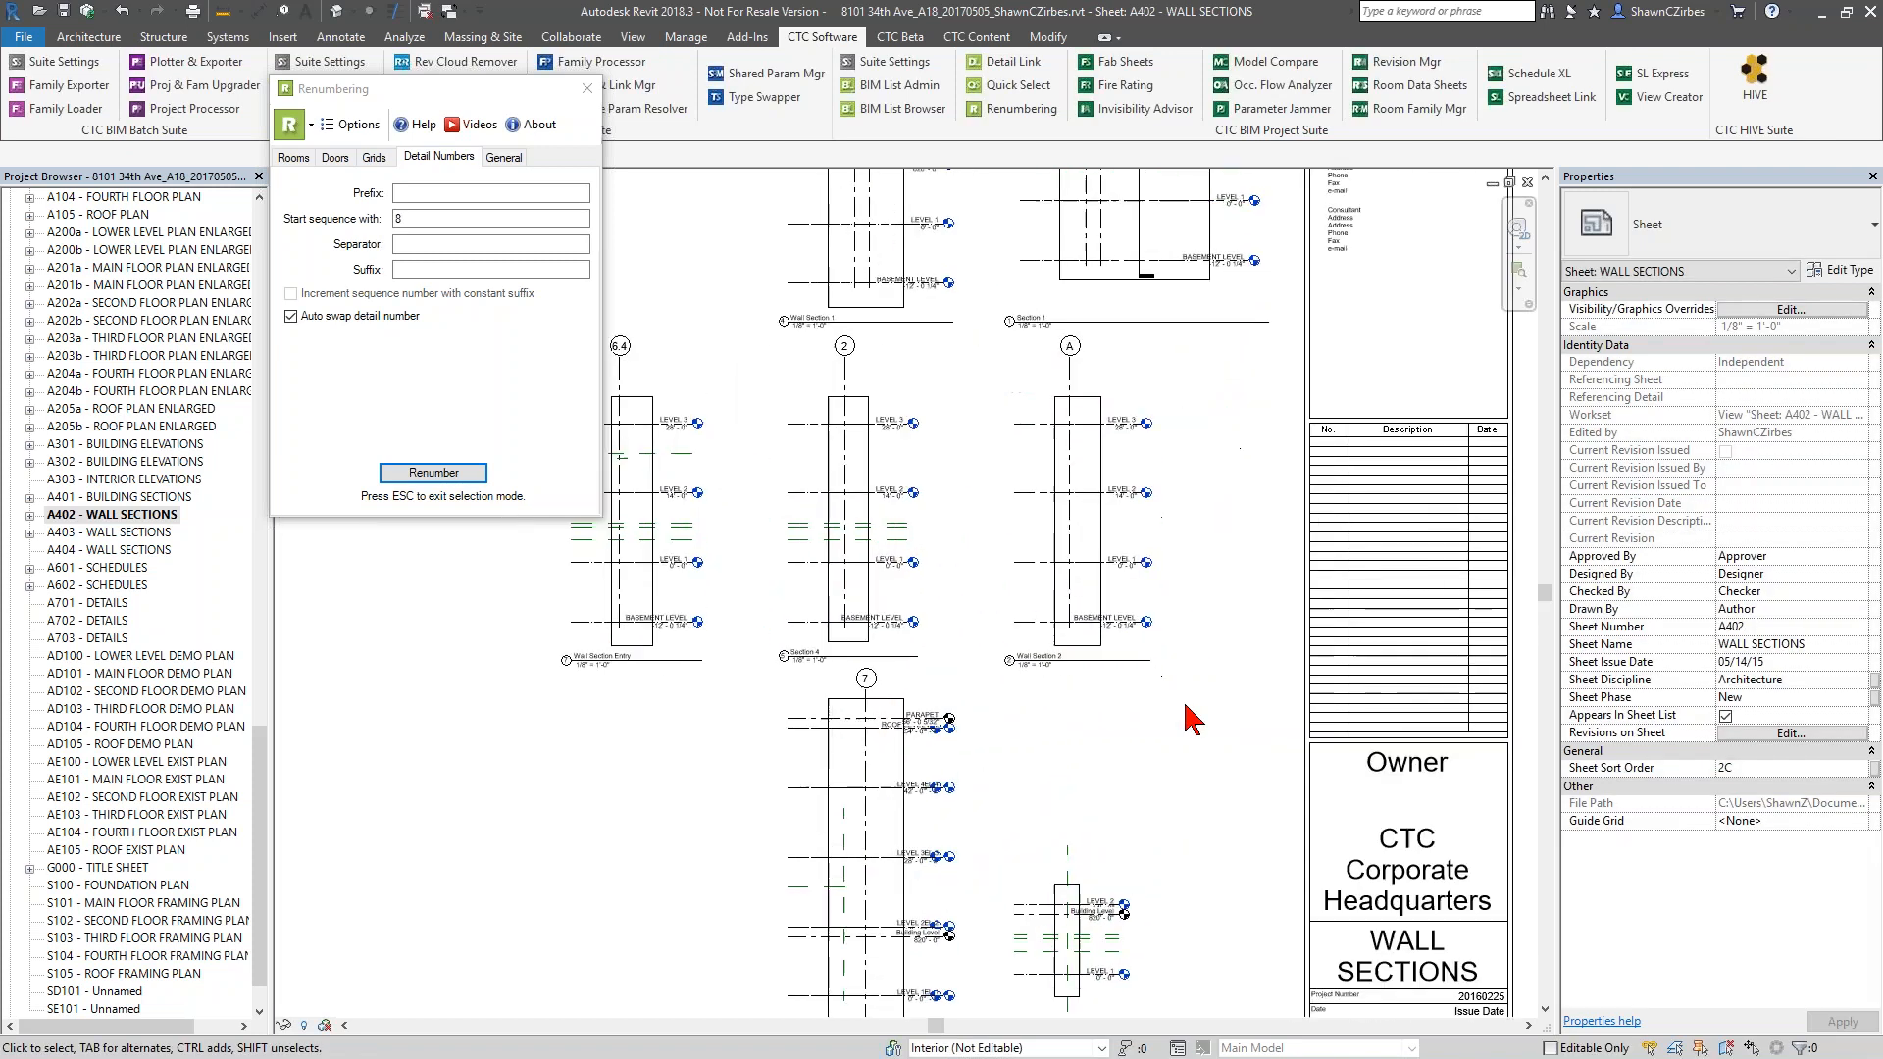
scroll(1085, 295, "up", 3)
middle_click_drag(1283, 648, 1249, 279)
middle_click_drag(1321, 538, 1313, 242)
middle_click_drag(1289, 457, 1417, 883)
middle_click_drag(1088, 464, 1194, 1000)
middle_click_drag(1222, 843, 1436, 542)
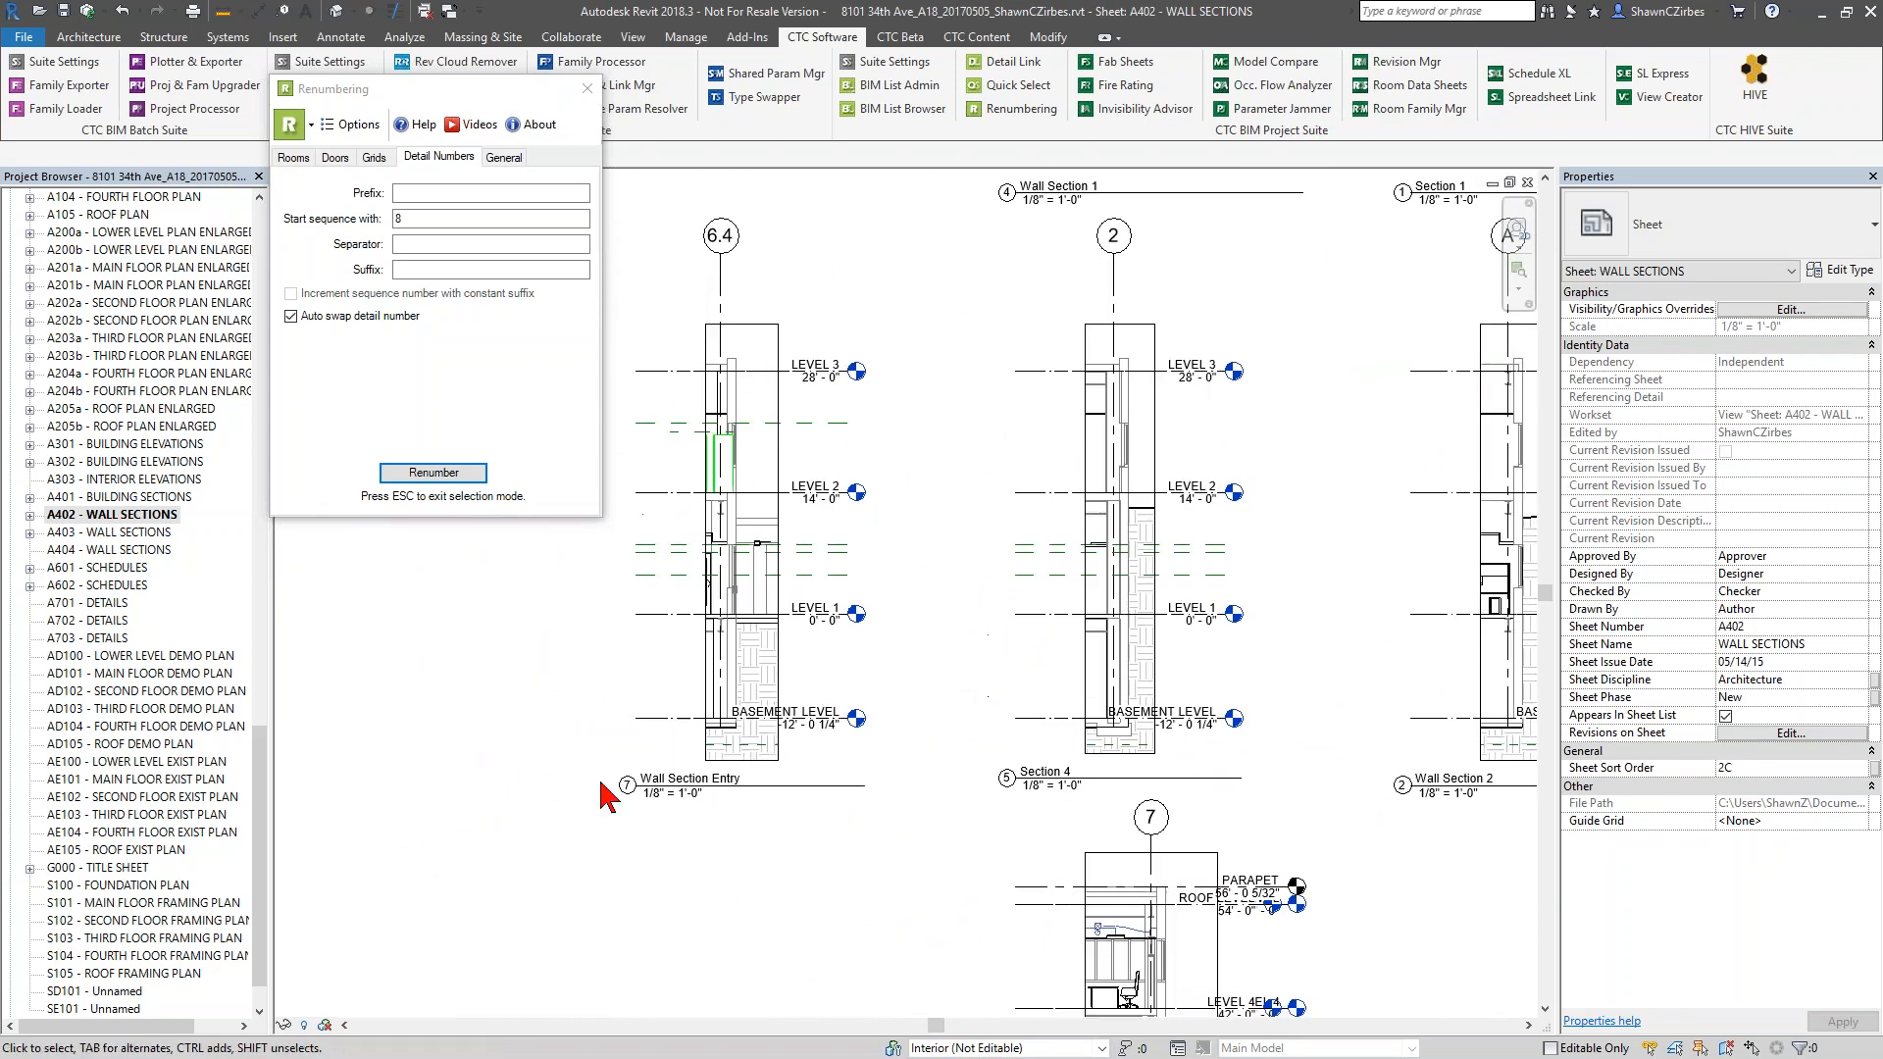
scroll(686, 687, "down", 5)
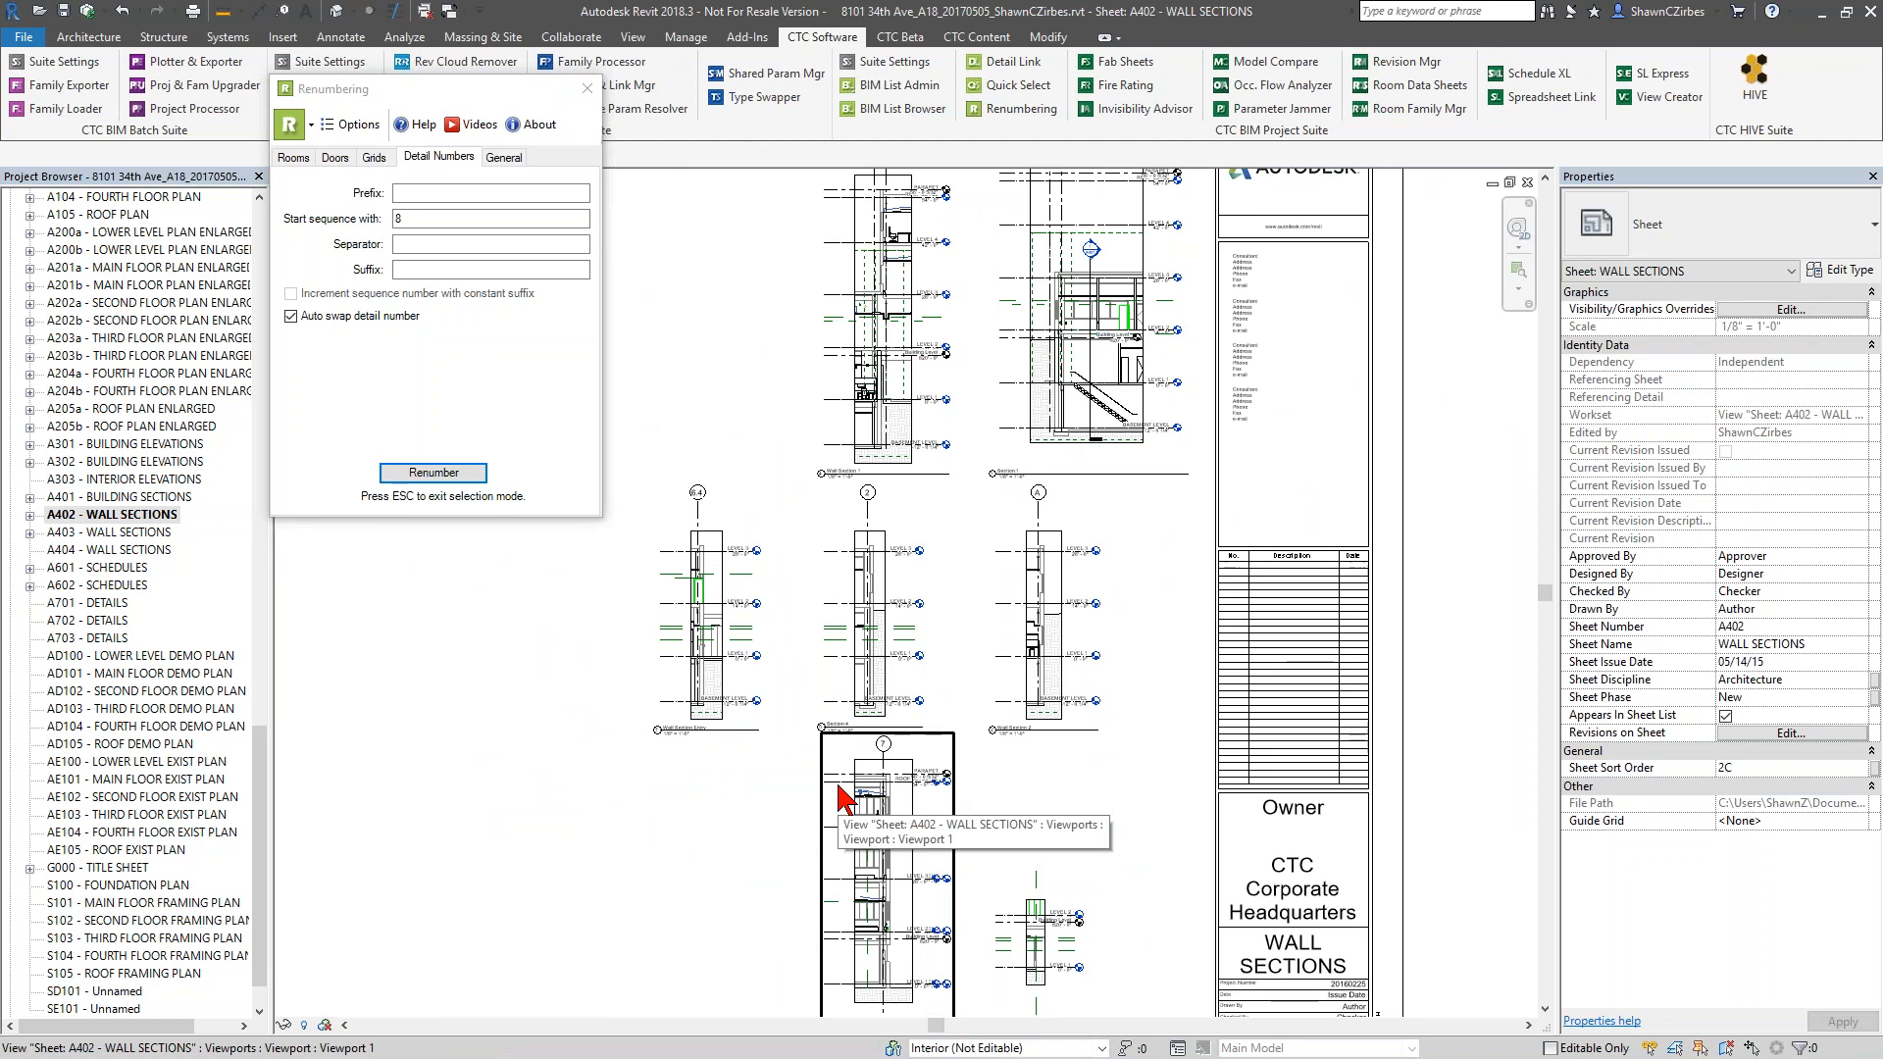
scroll(775, 784, "down", 3)
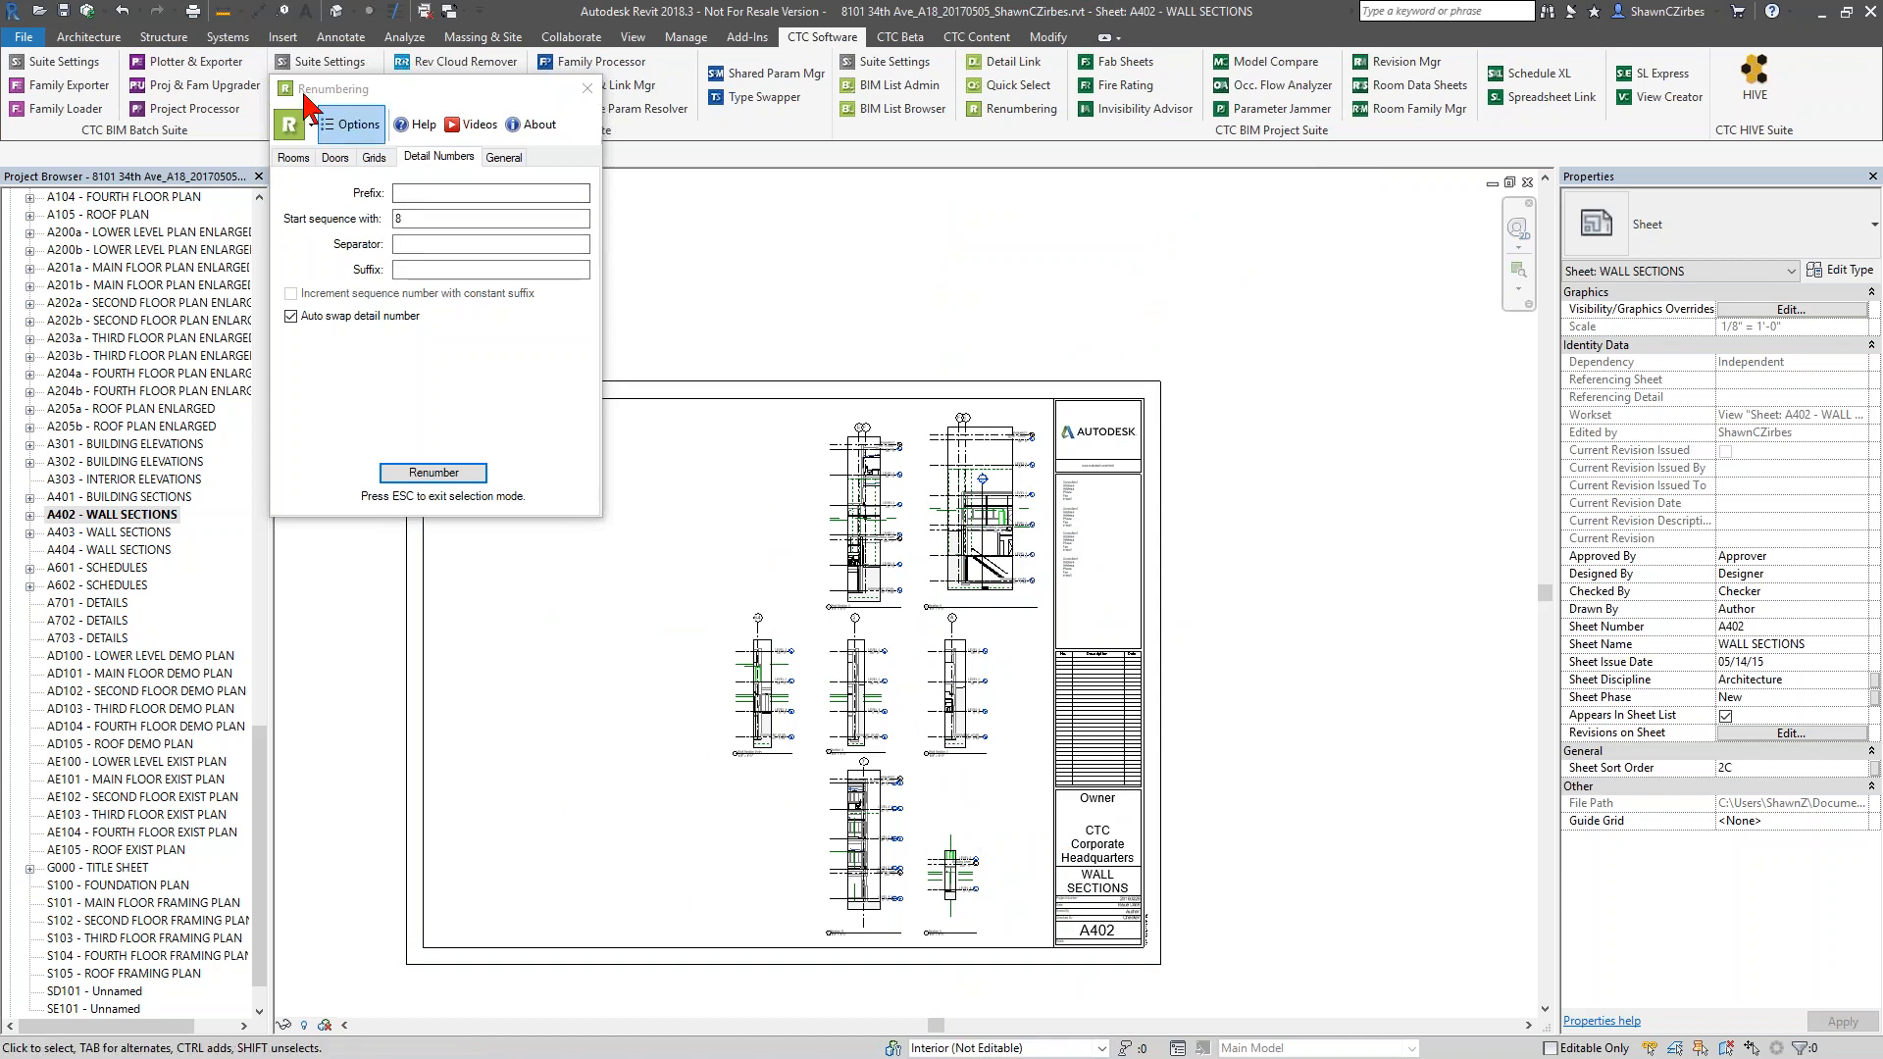
Reset the starting sequence number for detail numbers to 1
left_click(350, 211)
left_click_drag(416, 219, 349, 210)
type("1")
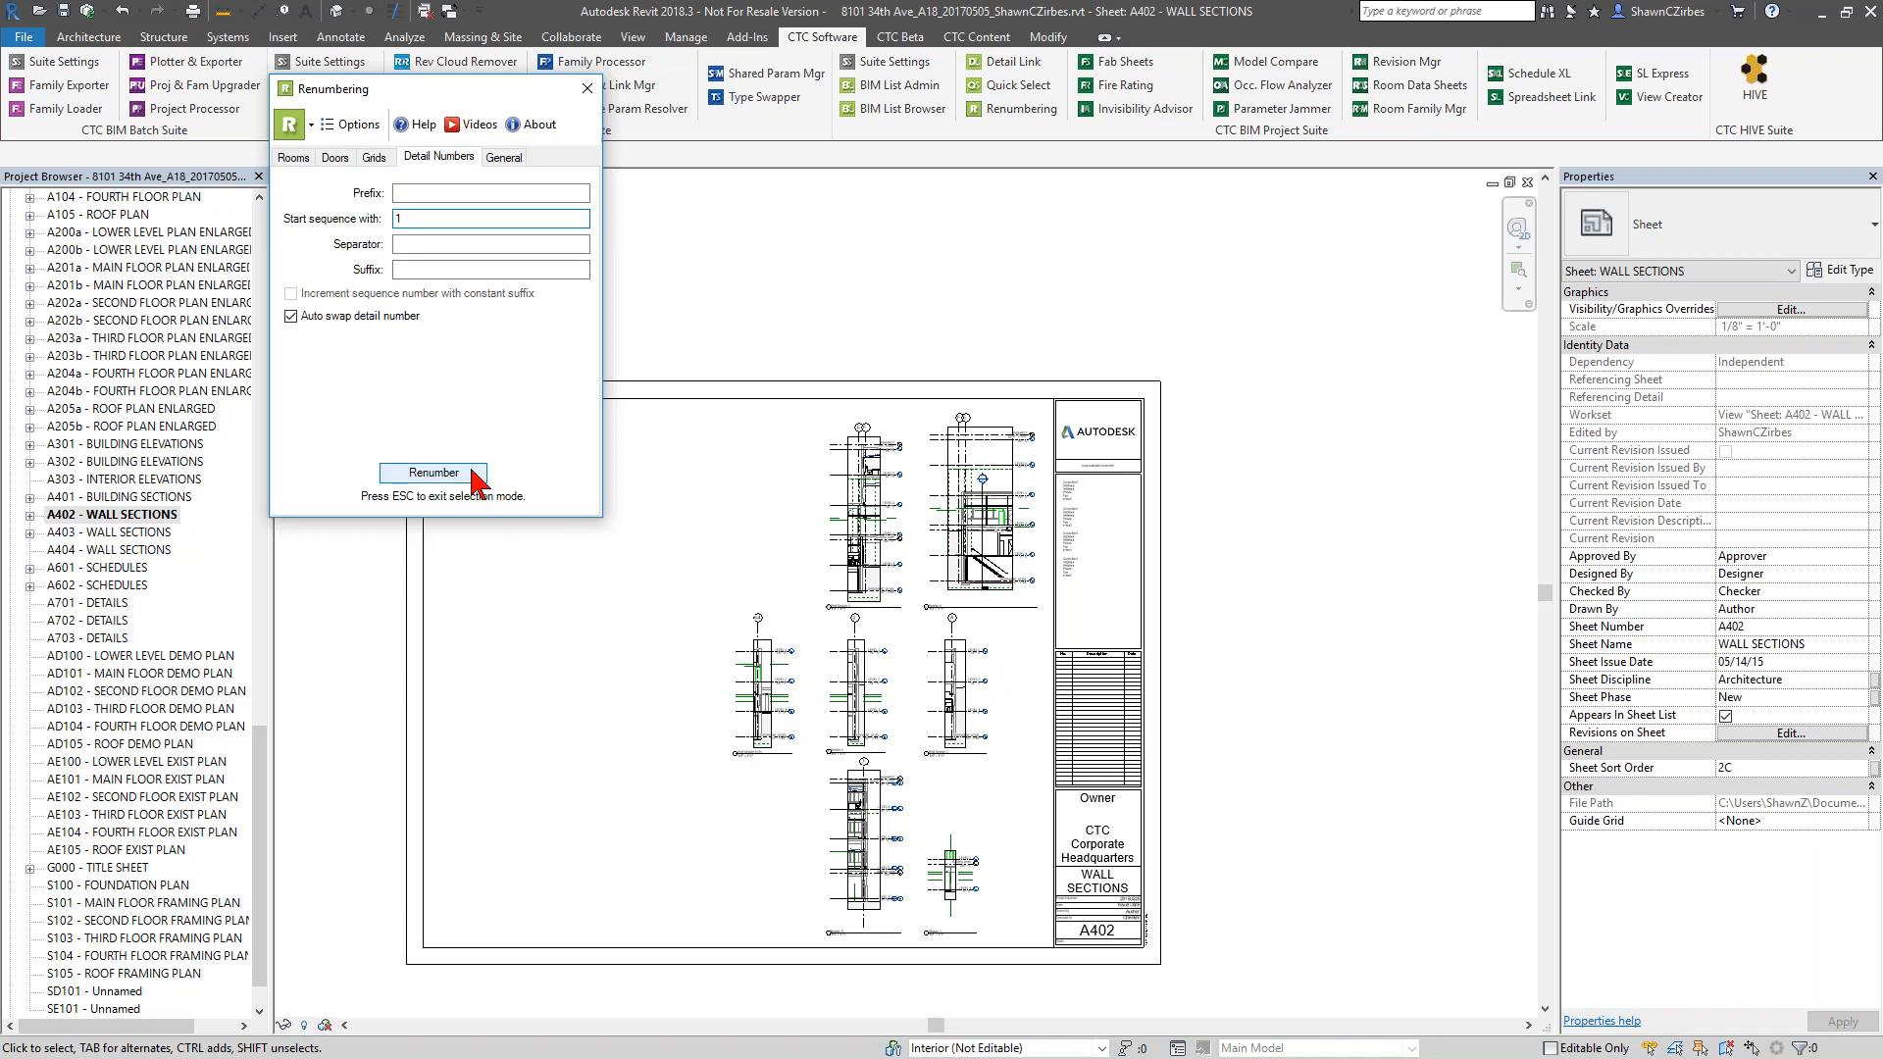
Show the renumbering settings for rooms and go through the prefix, start sequence and suffix fields
left_click(293, 158)
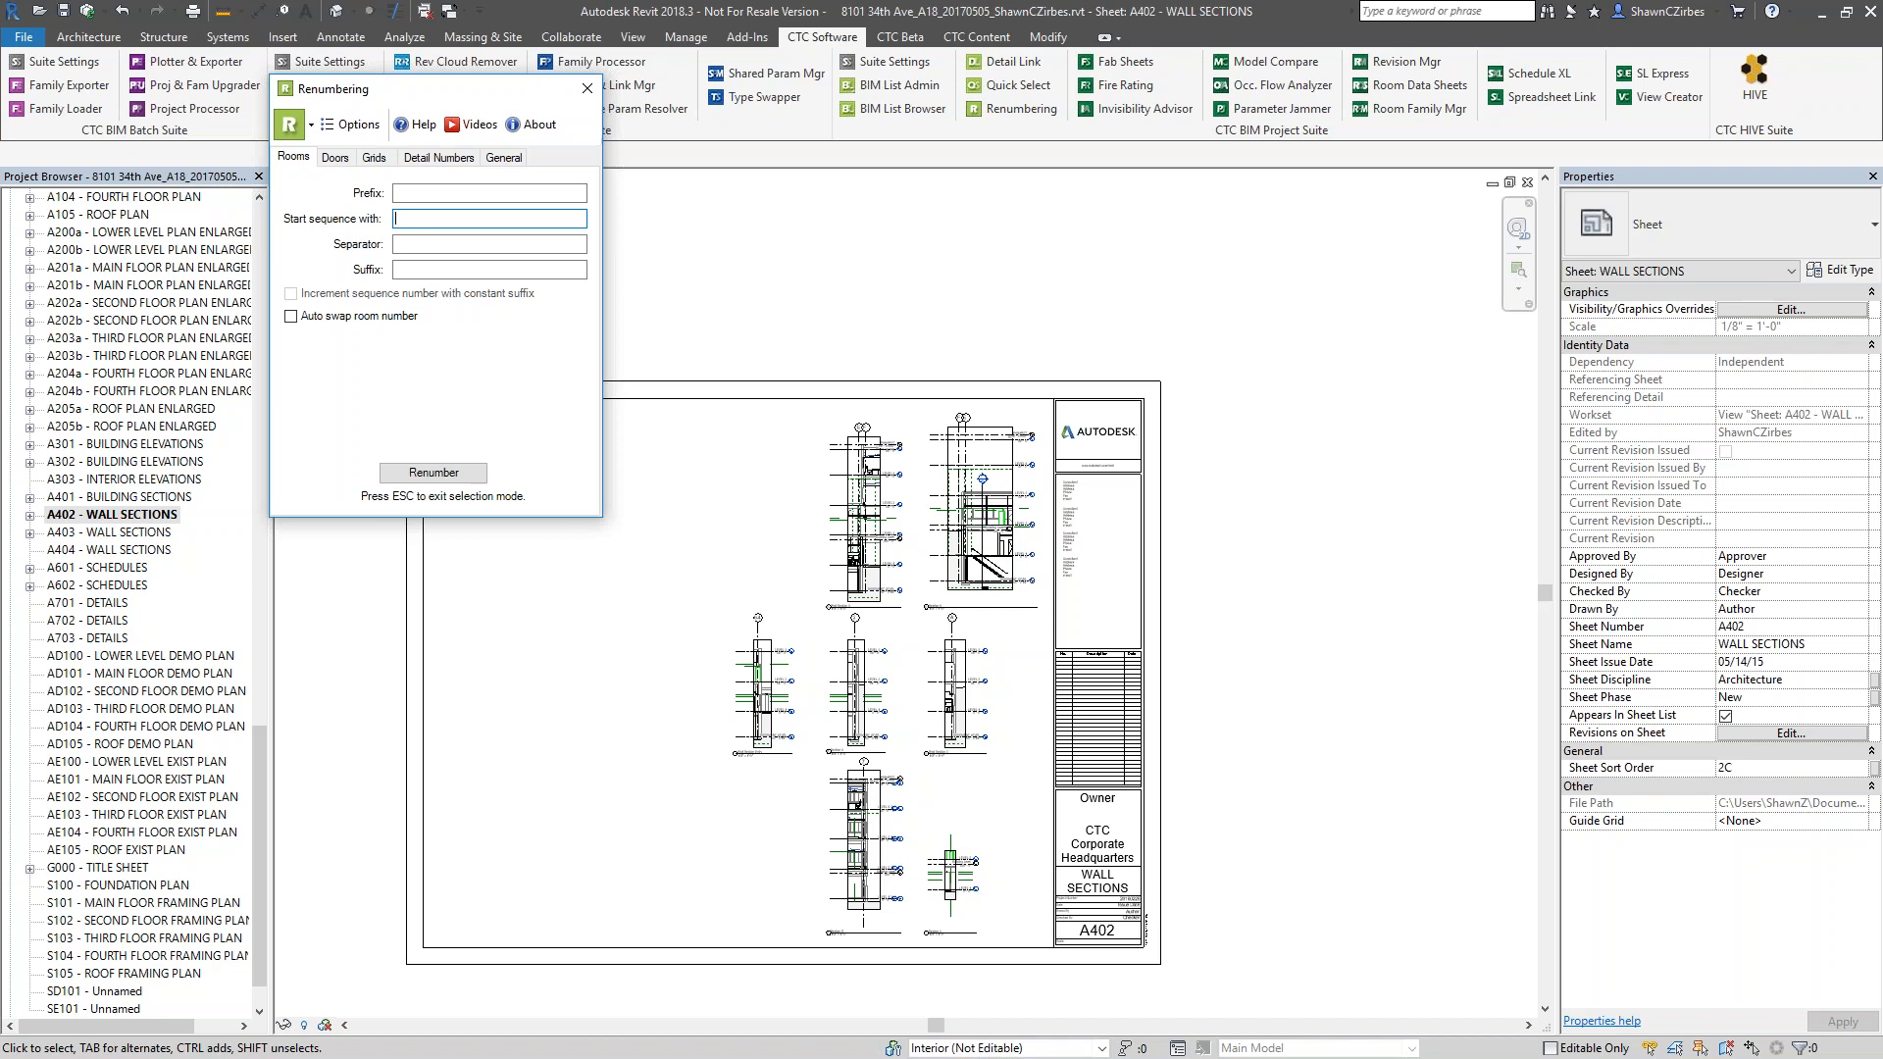
key("shift+Tab")
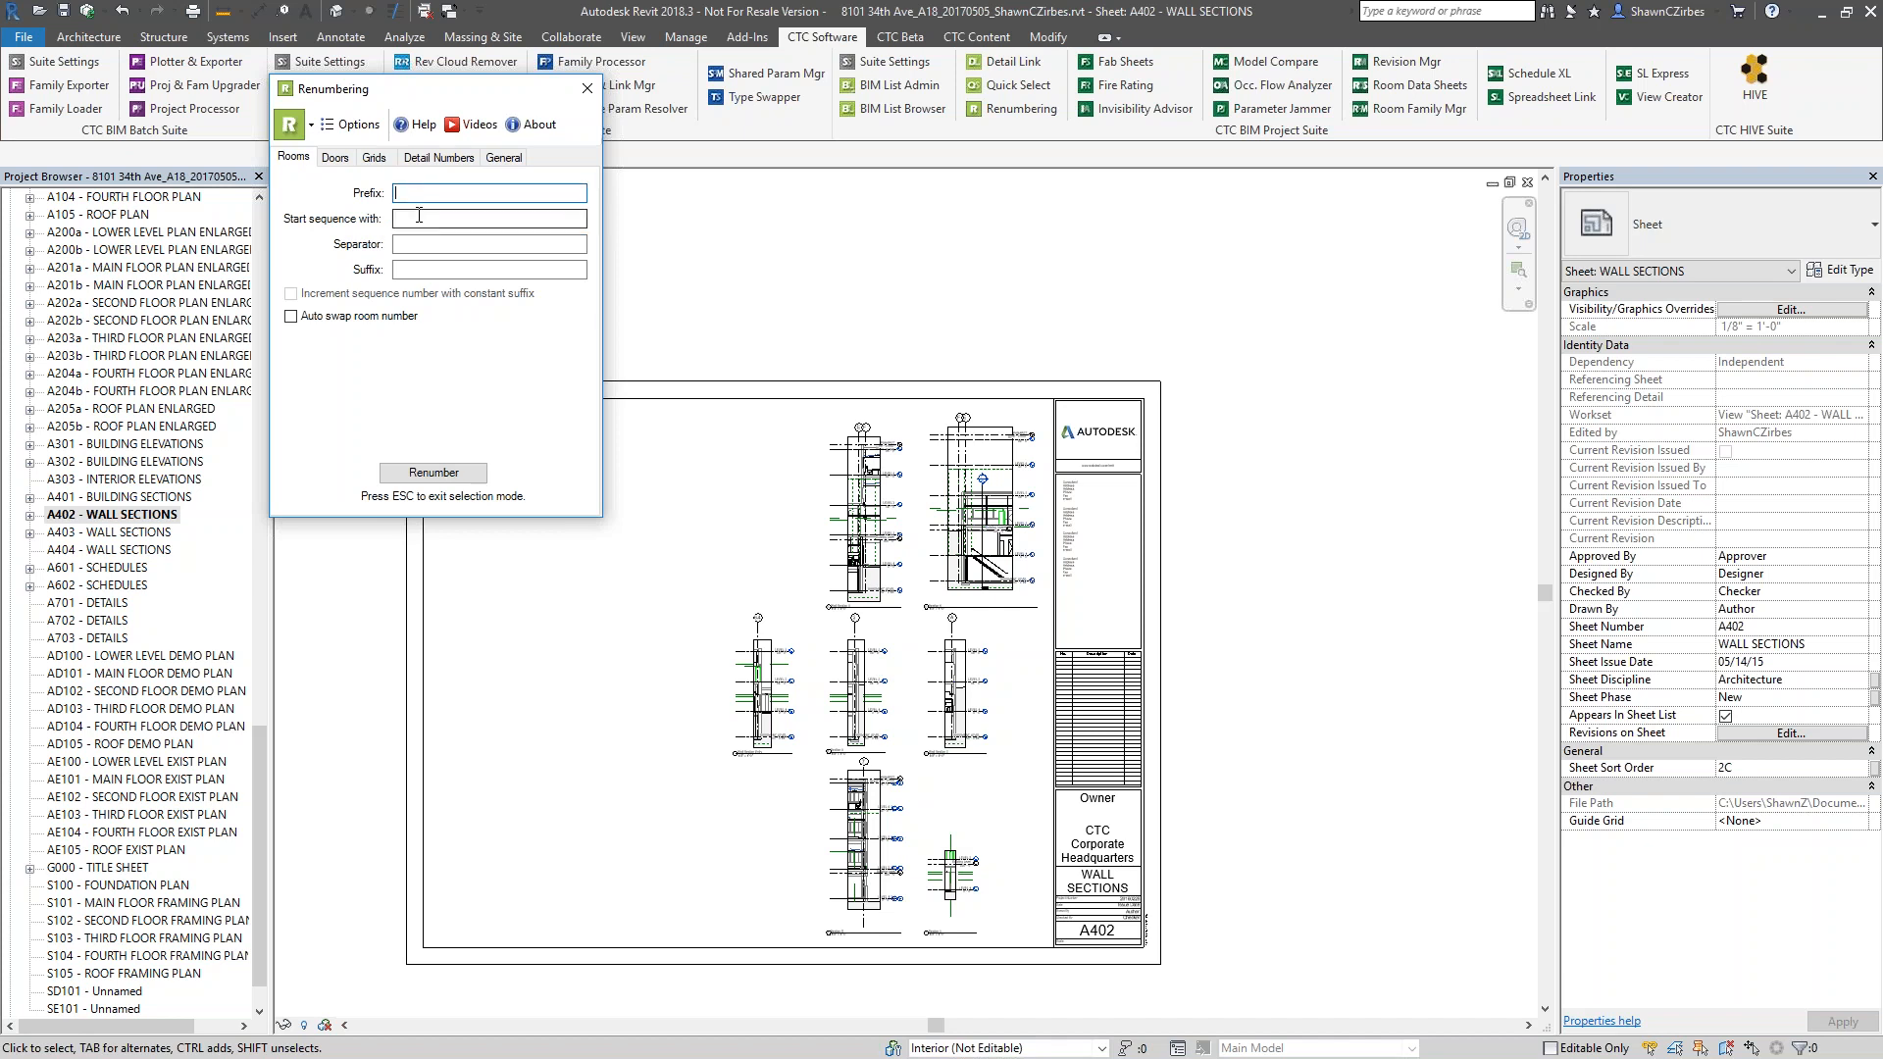
left_click(419, 225)
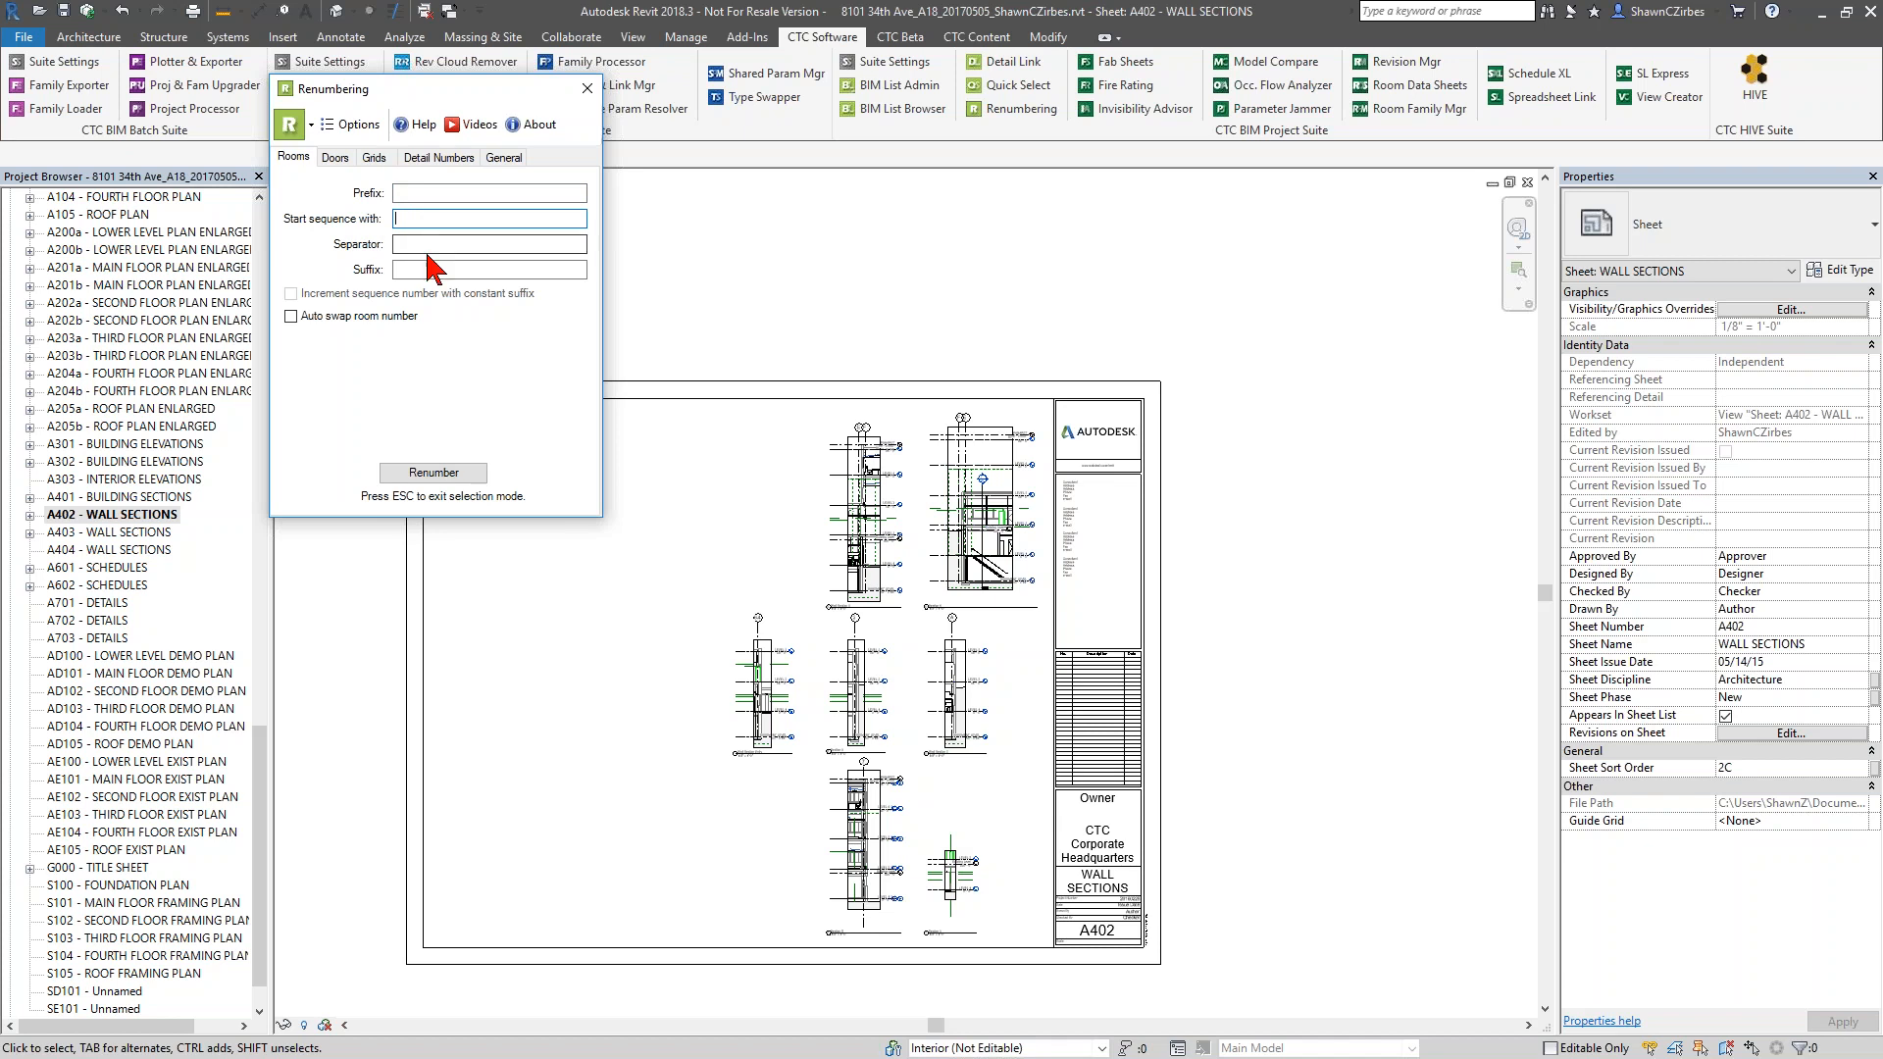
left_click(428, 268)
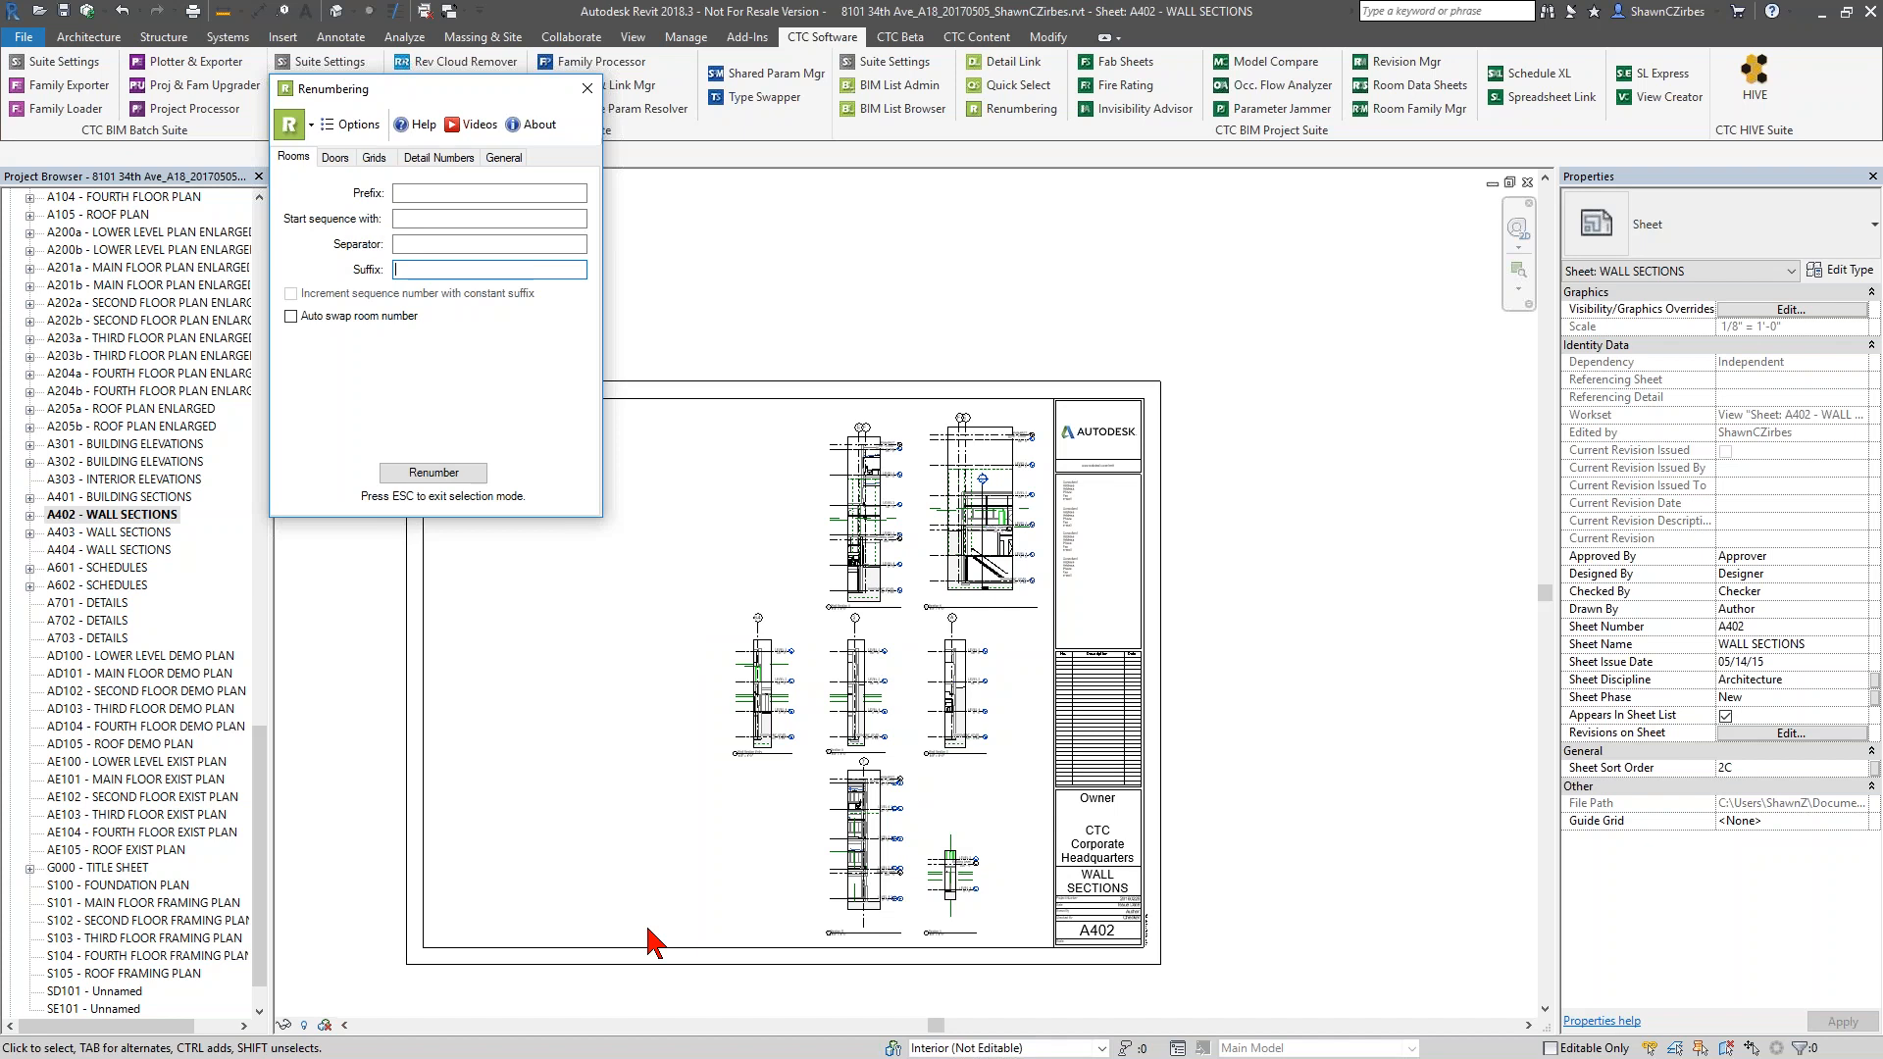
Switch door renumbering to Room-based Numbering and close the Renumbering tool
left_click(338, 159)
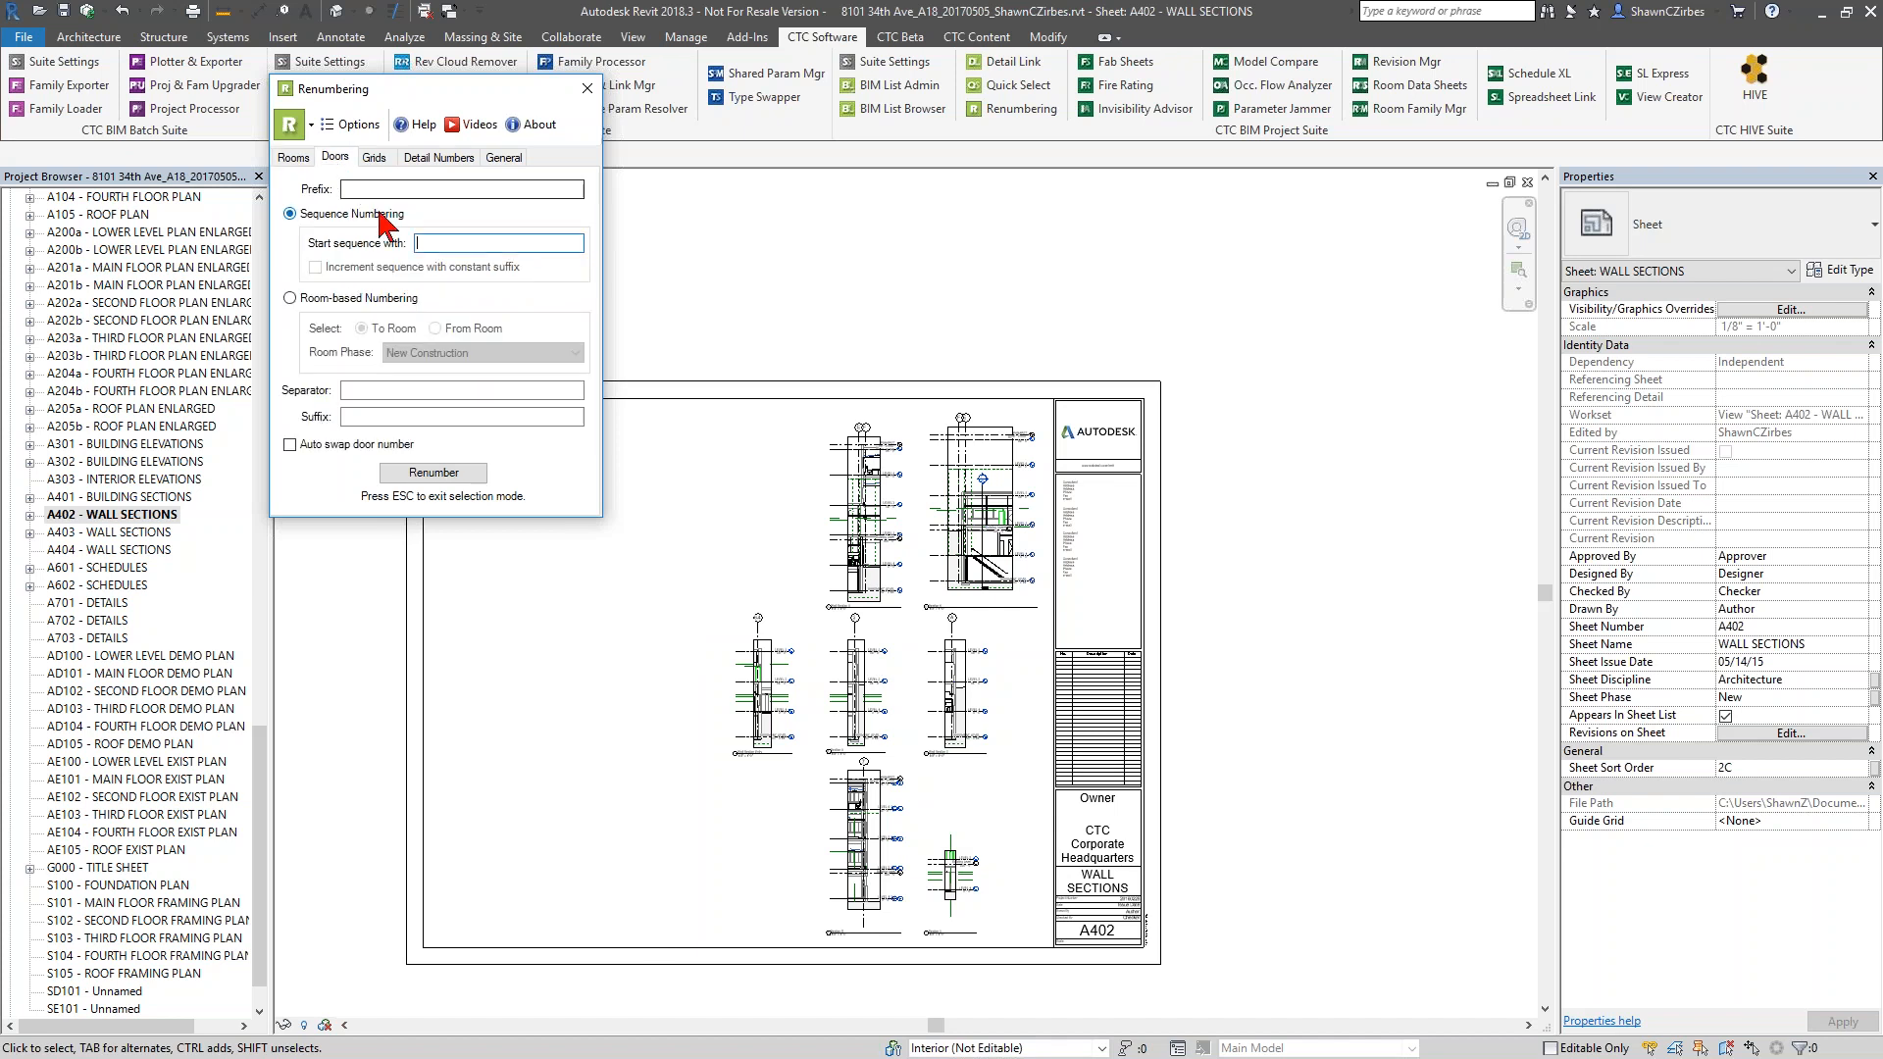
left_click(361, 298)
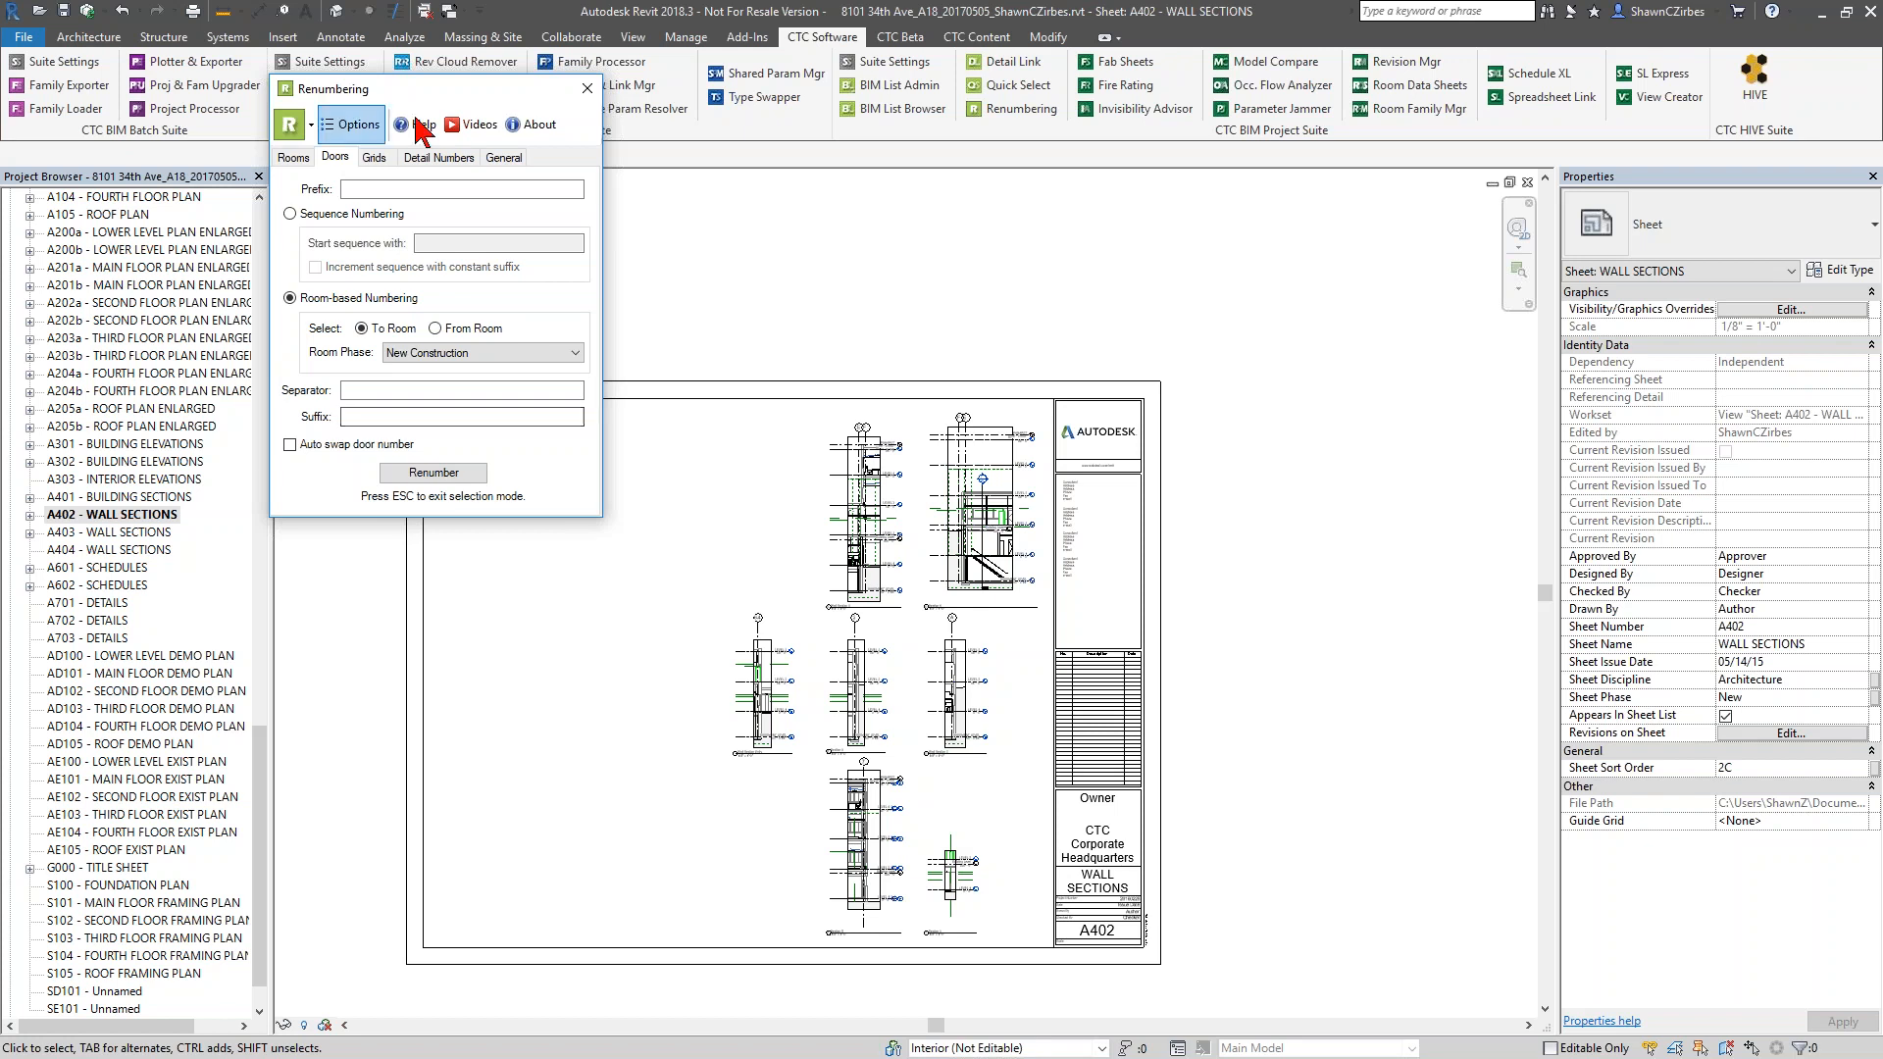
left_click(587, 88)
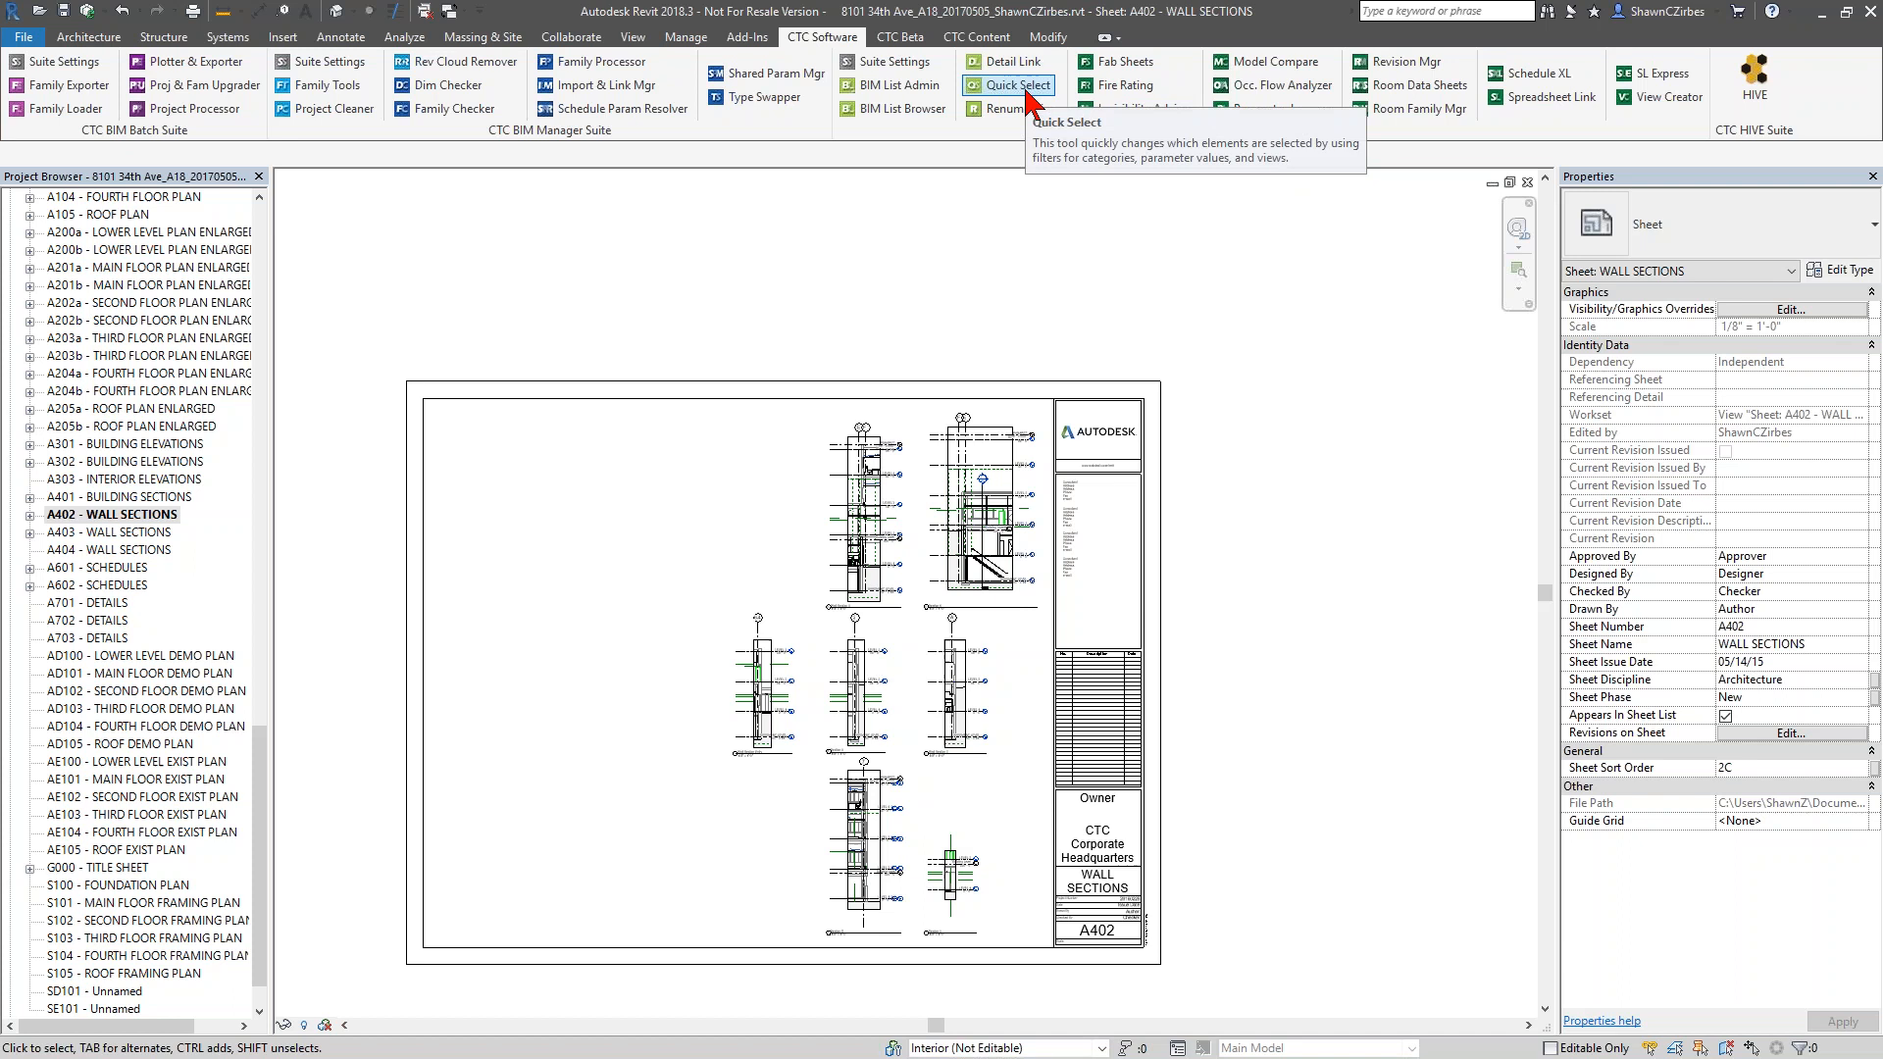
Open the 01 - Code Plan view, and the 01 - Floor Plan view from the General floor plans of New Construction
left_click_drag(260, 731, 246, 274)
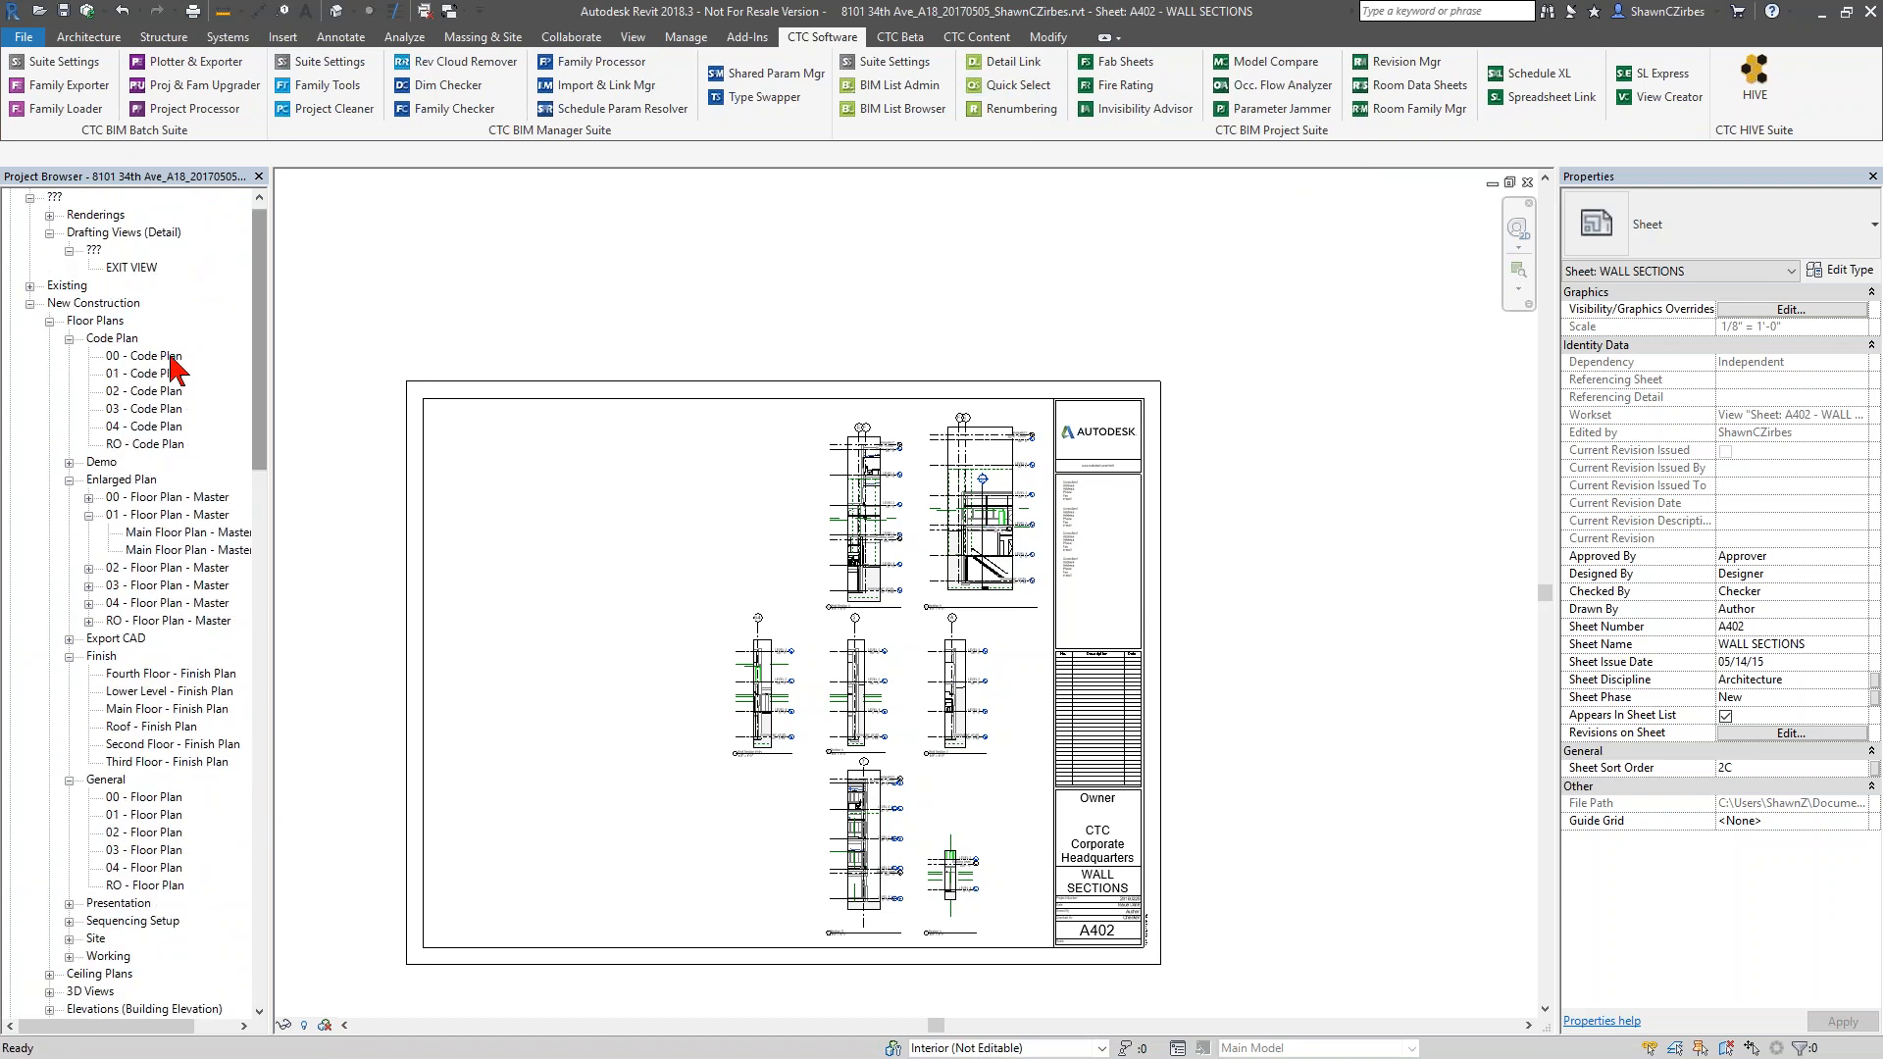
left_click(172, 374)
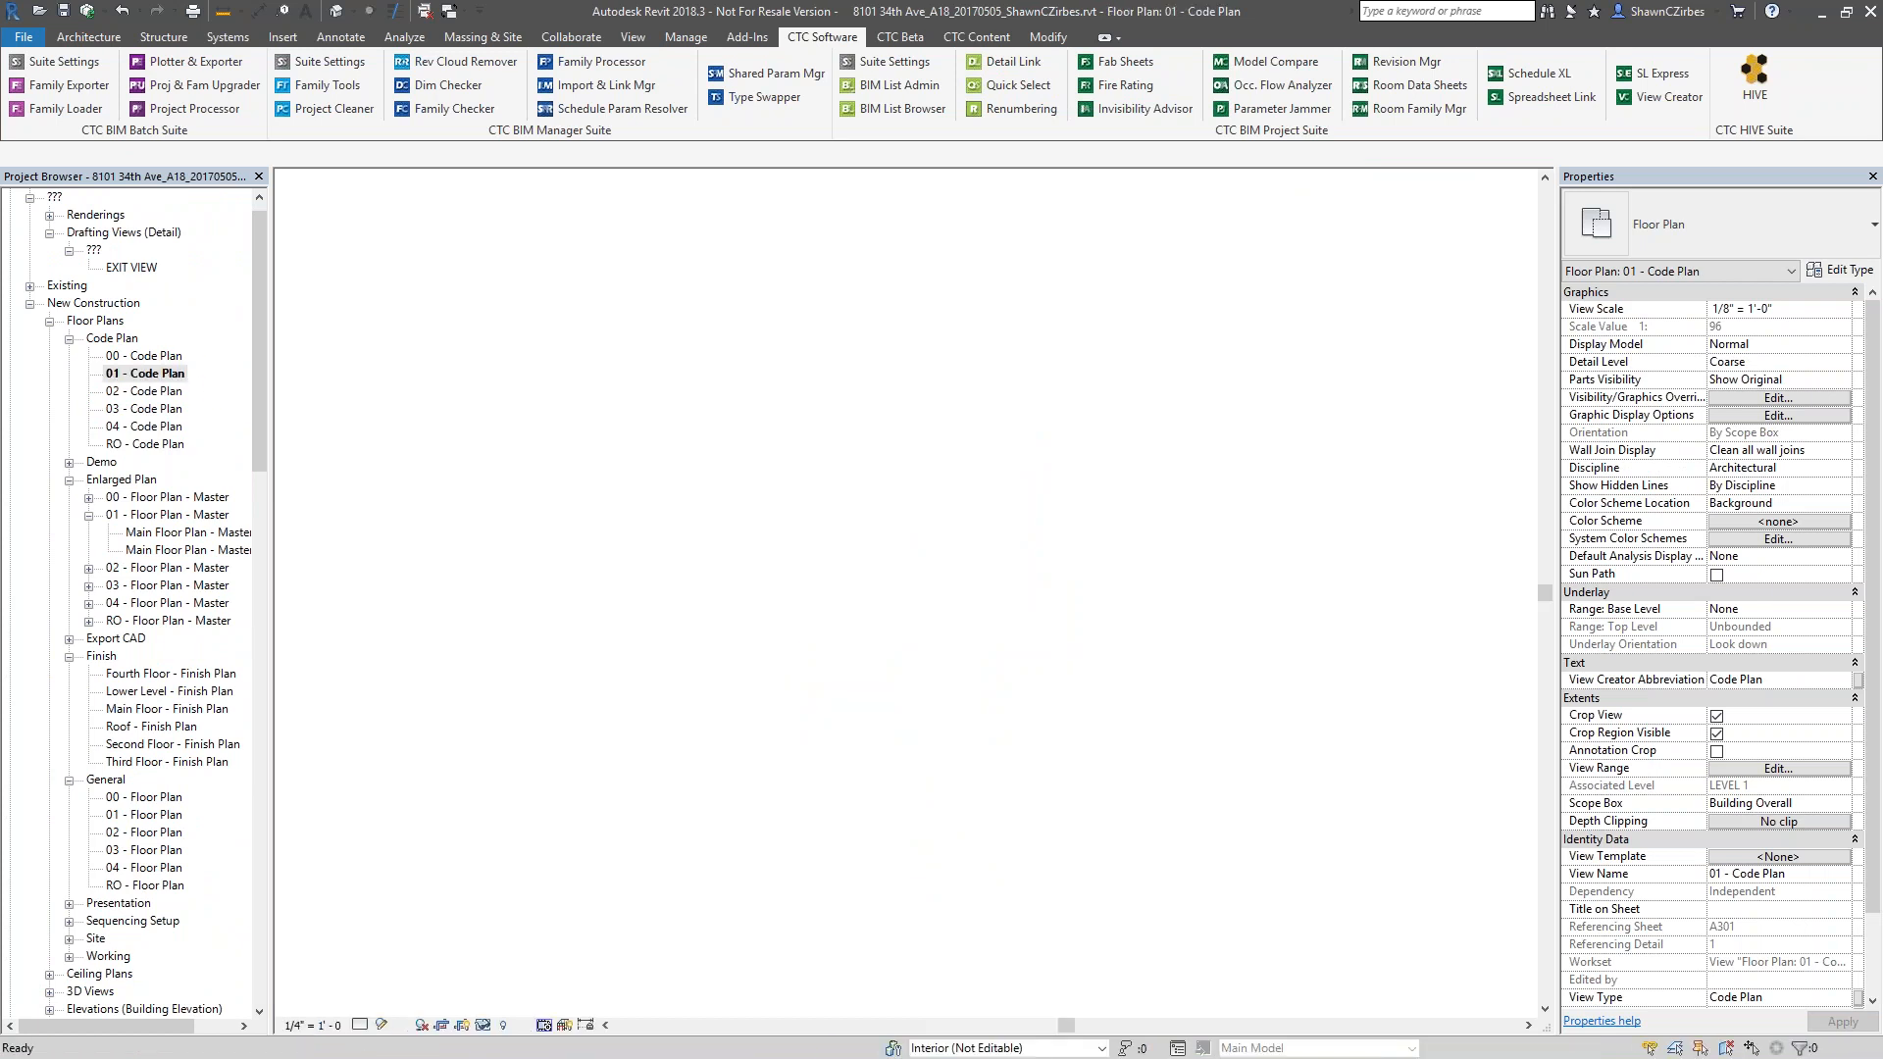
scroll(1345, 686, "up", 3)
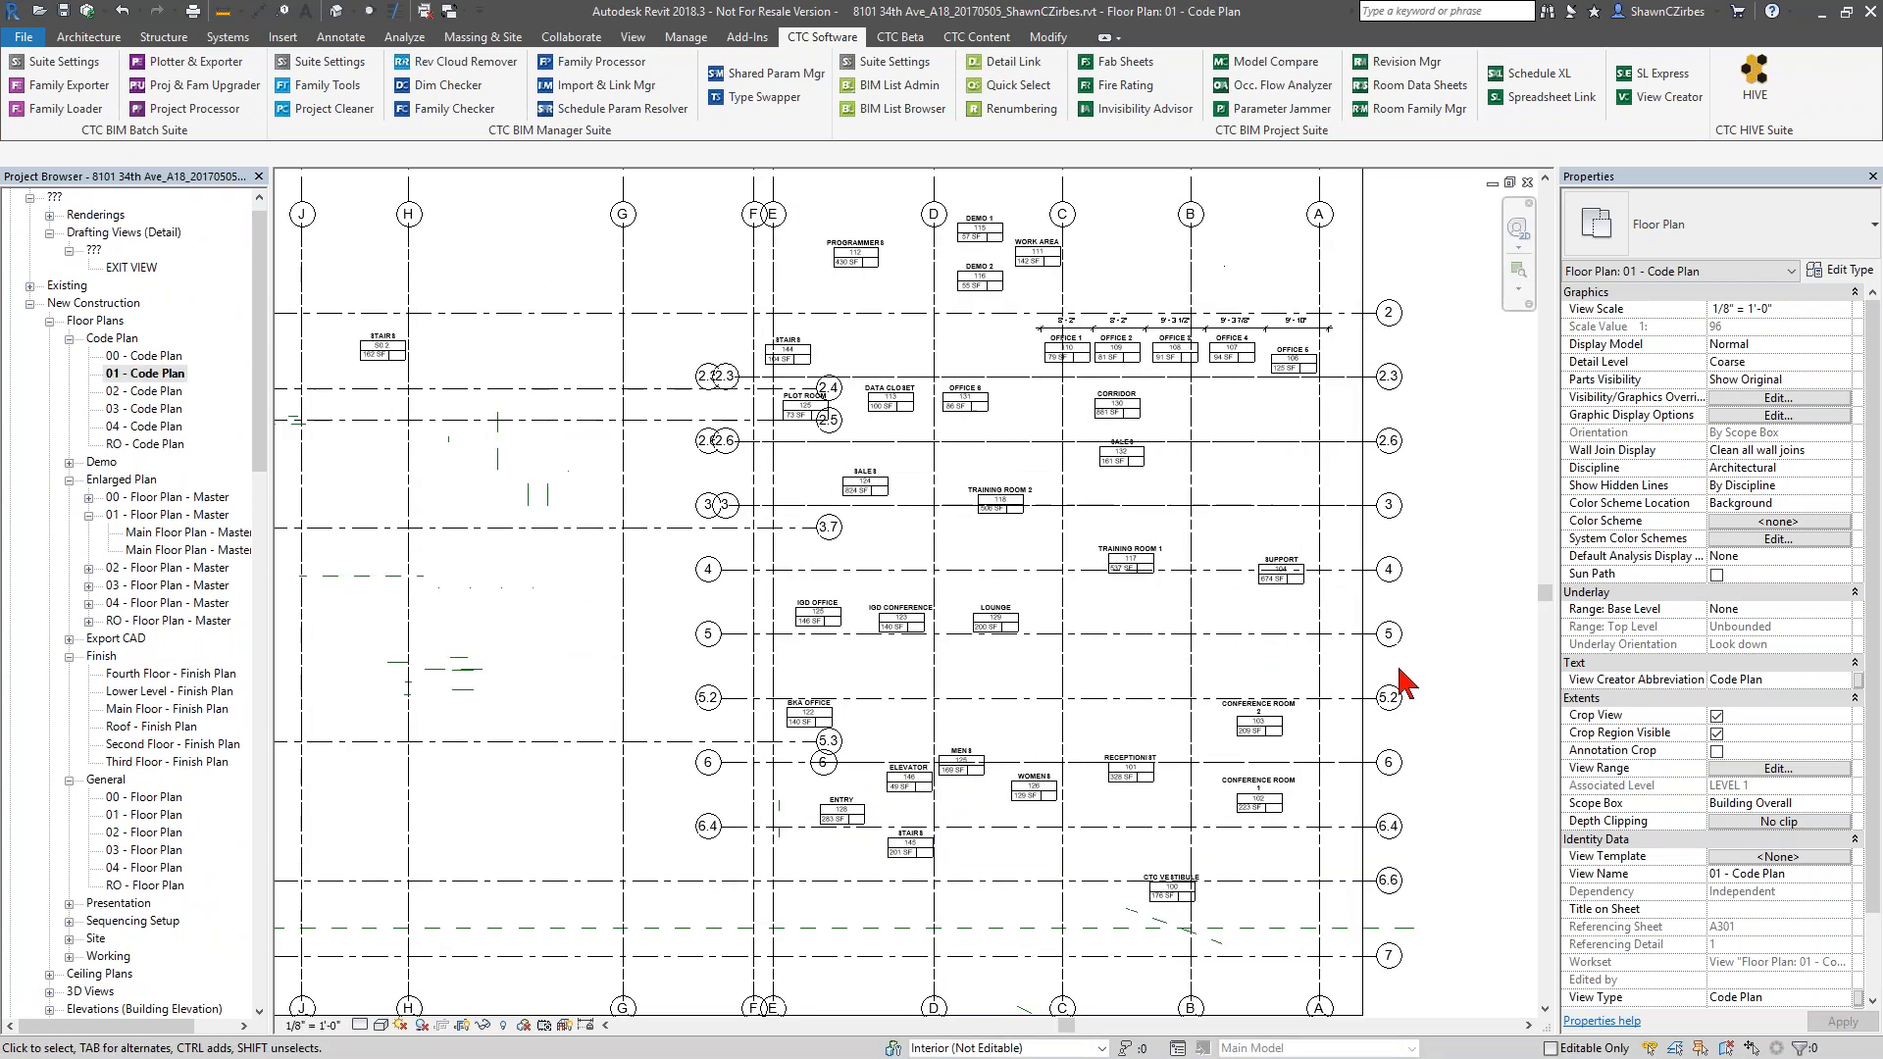
middle_click_drag(1308, 660, 1199, 648)
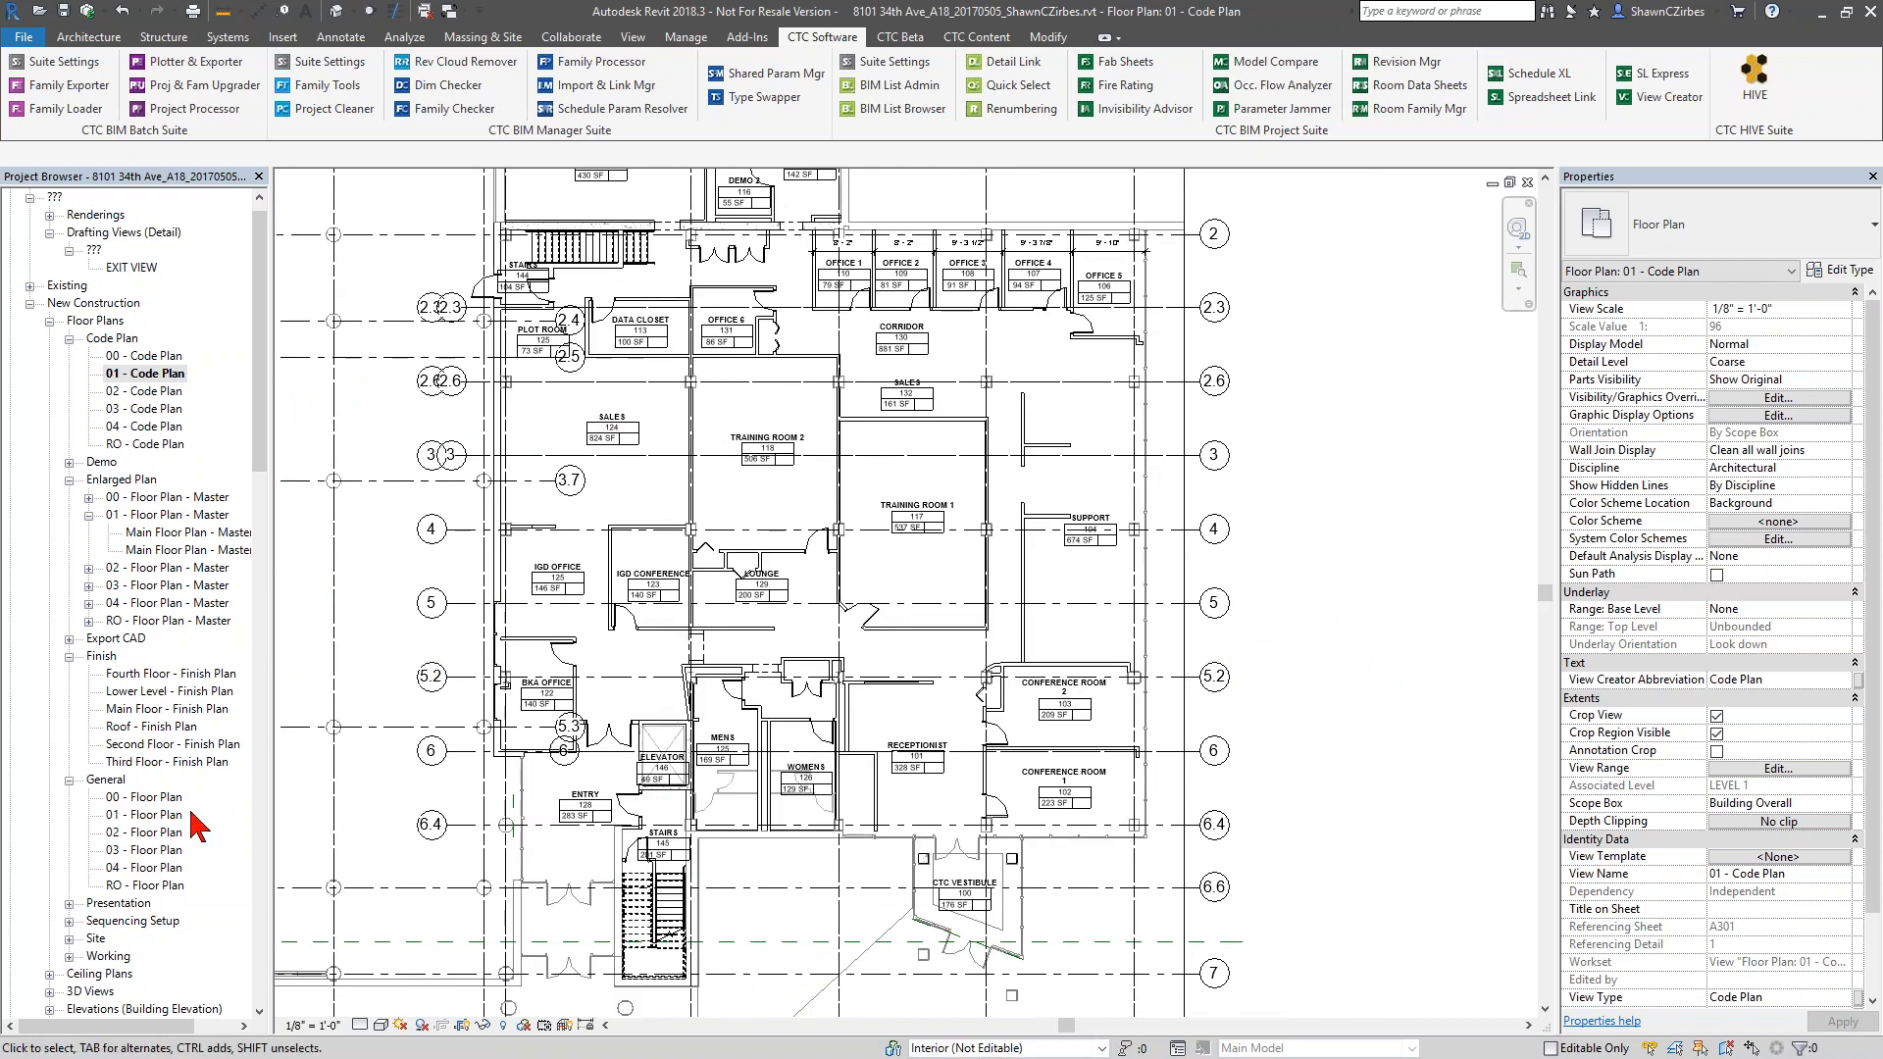
left_click(172, 818)
double_click(173, 818)
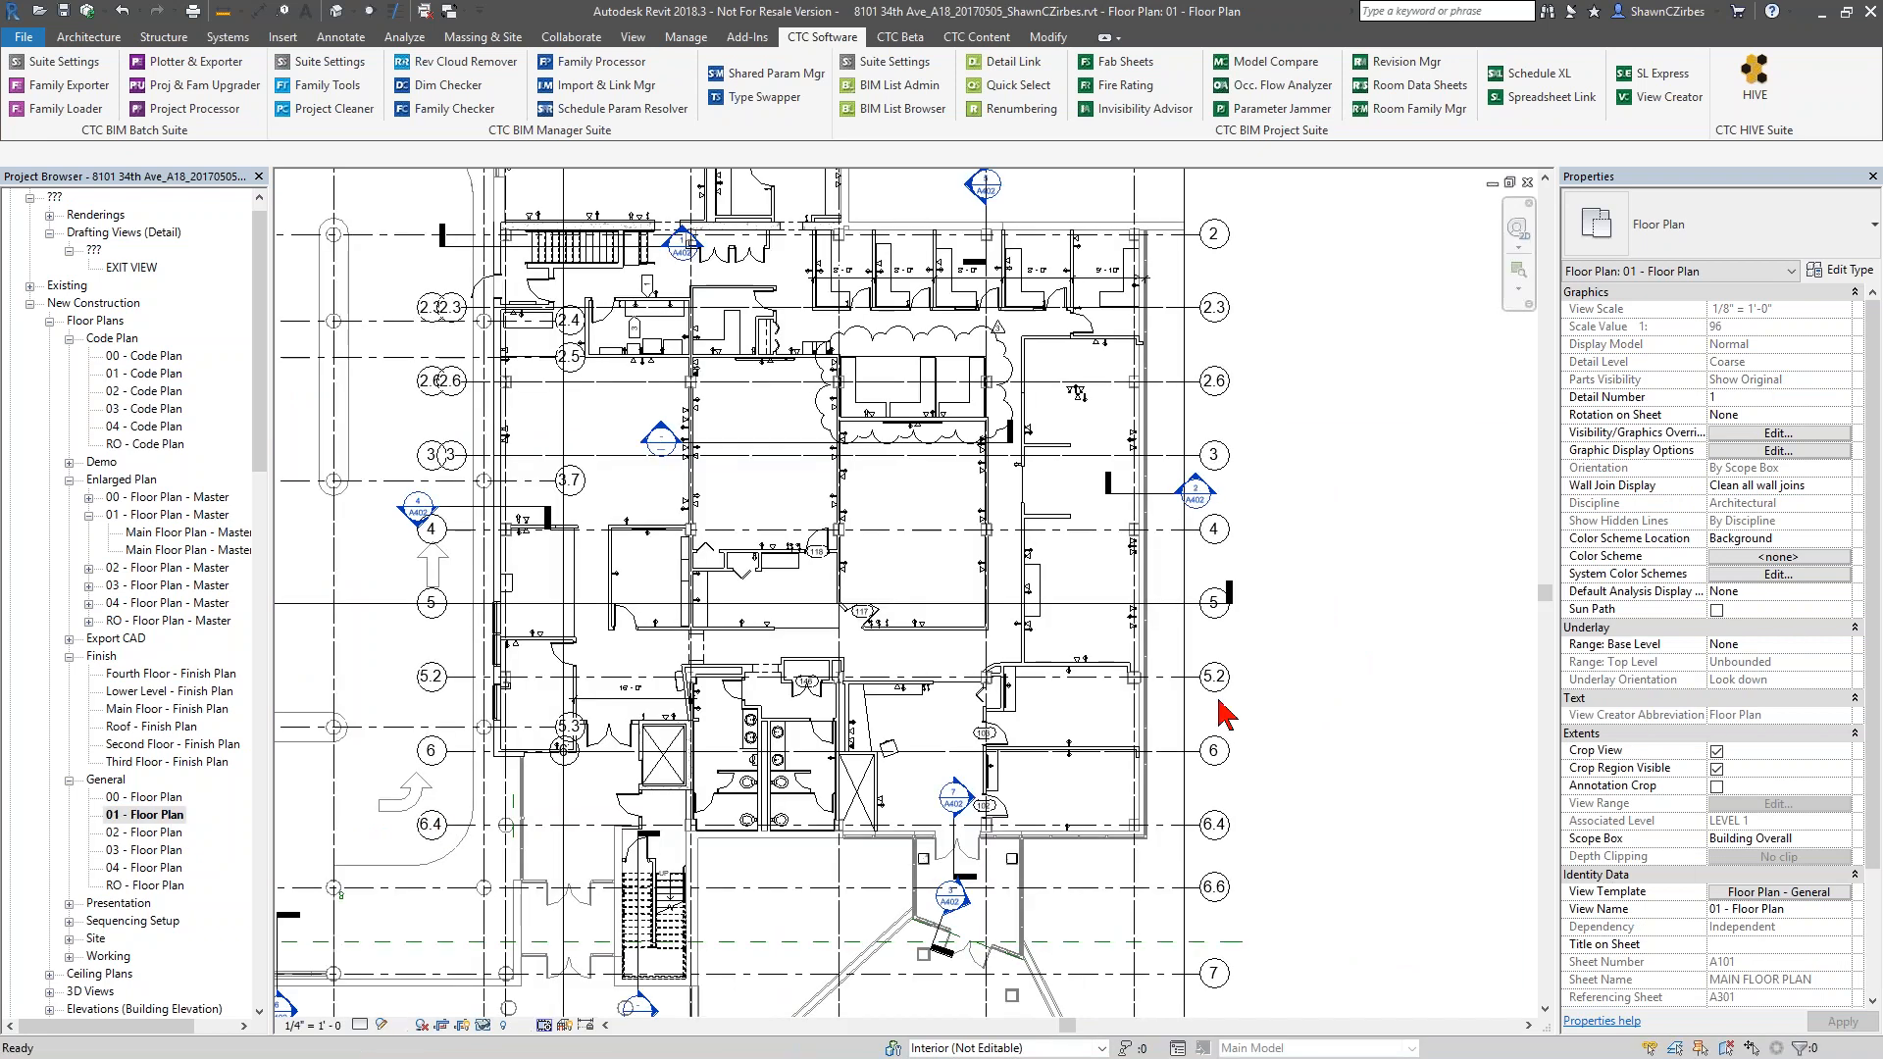
Start Quick Select on the 01 - Floor Plan view and apply its filter to the Active View
scroll(1271, 648, "down", 1)
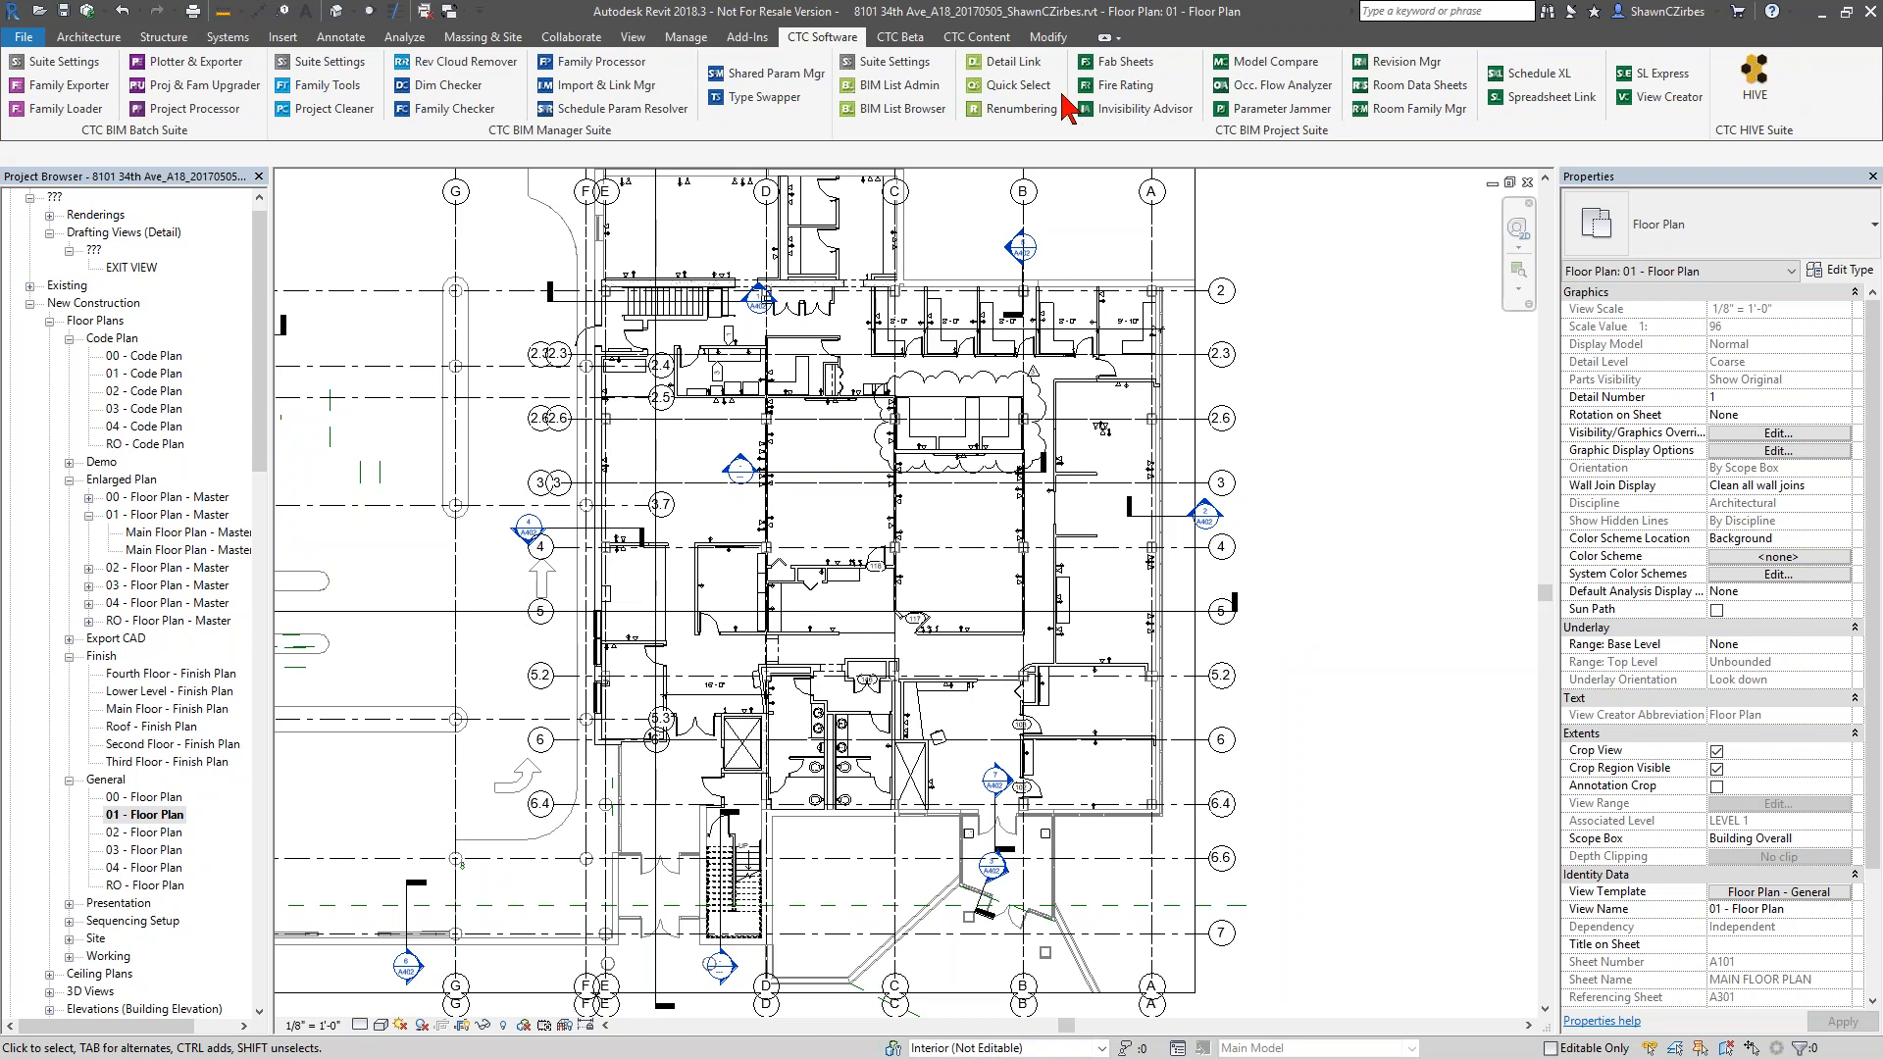
left_click(1020, 88)
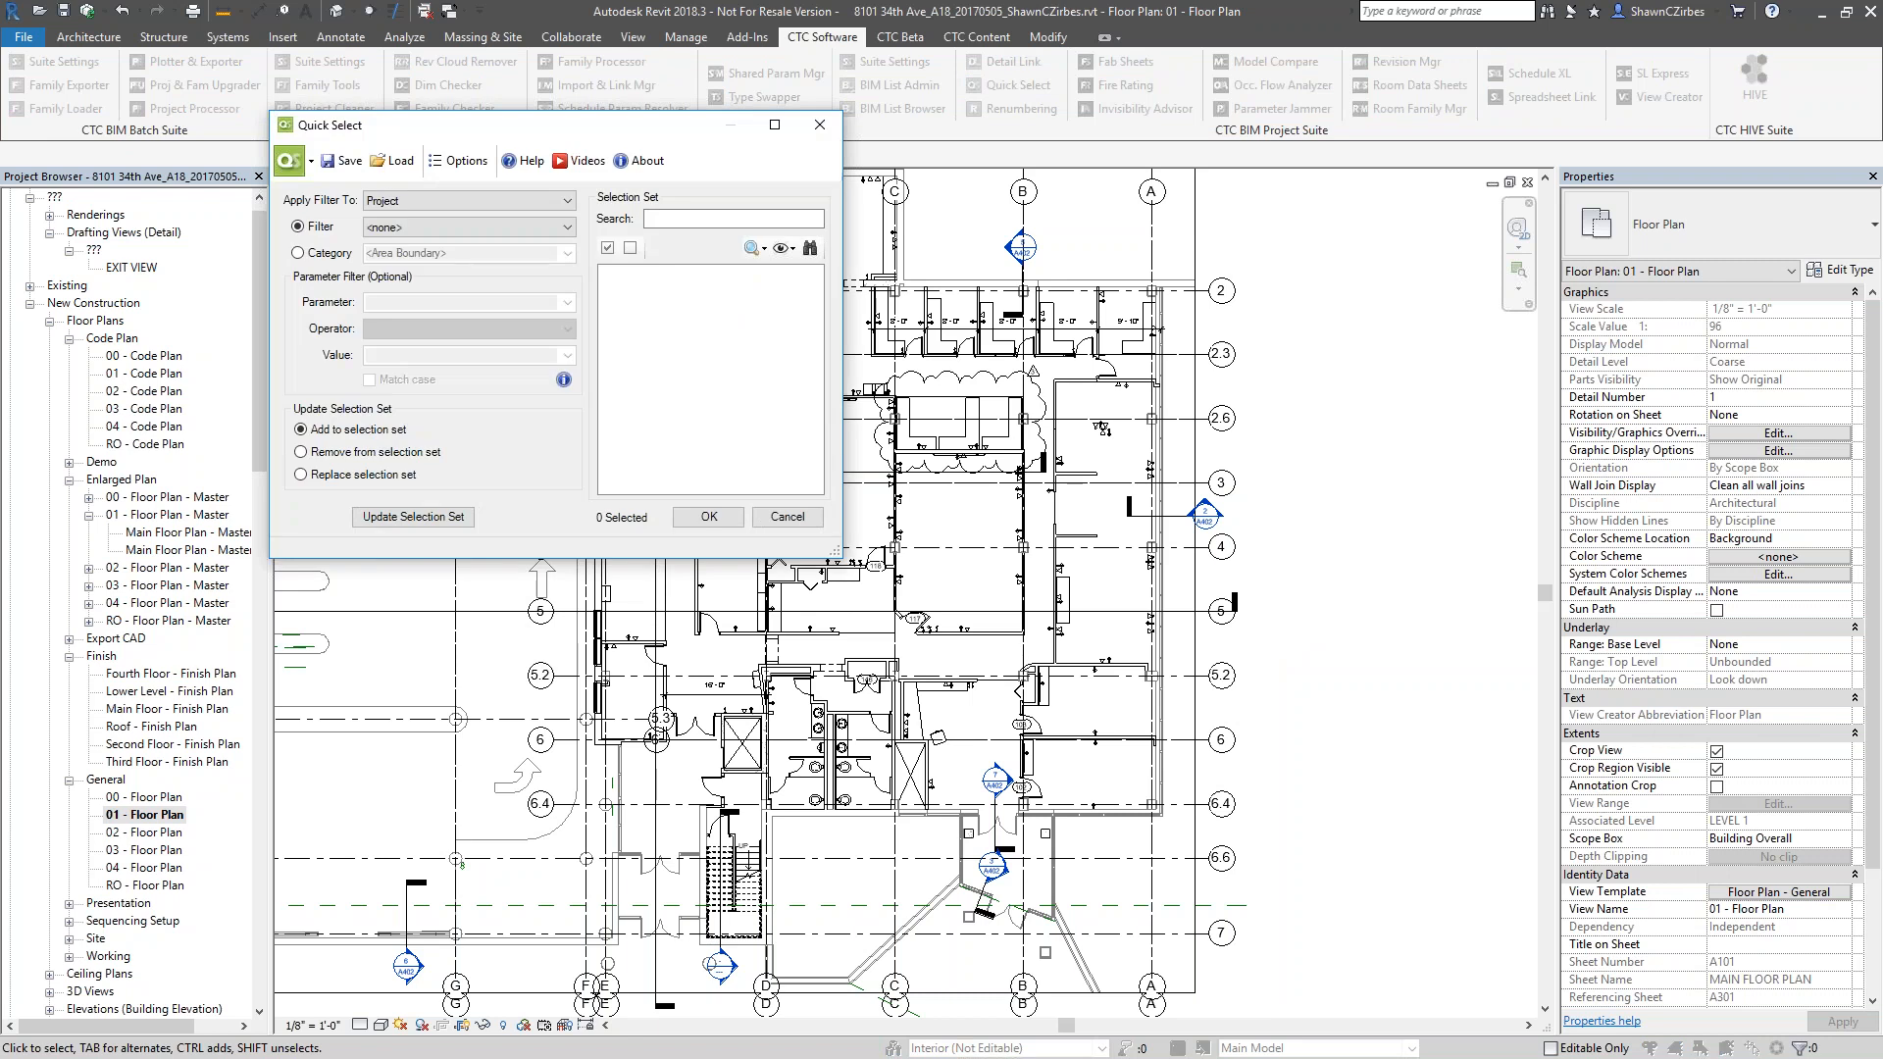
left_click_drag(658, 128, 416, 66)
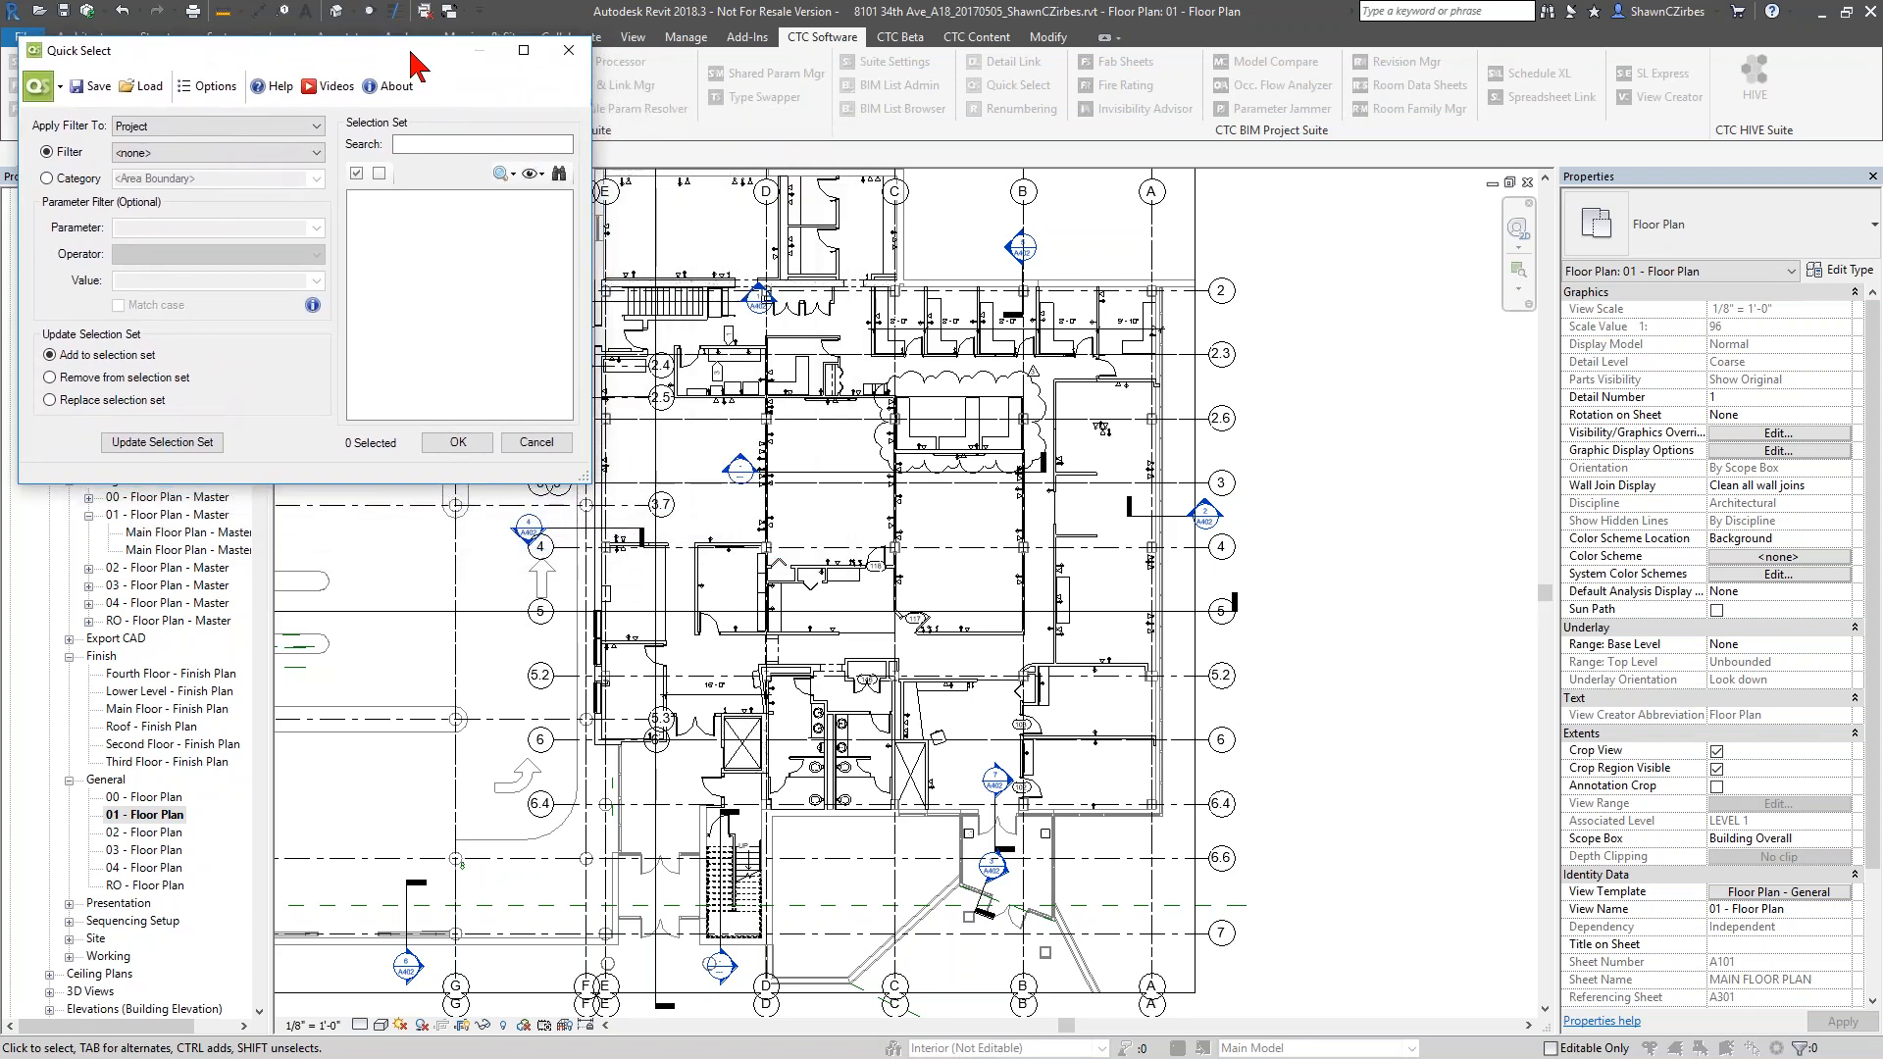
left_click(144, 125)
left_click(153, 161)
Filter by category instead of by saved filter and choose Walls as the category
left_click(81, 180)
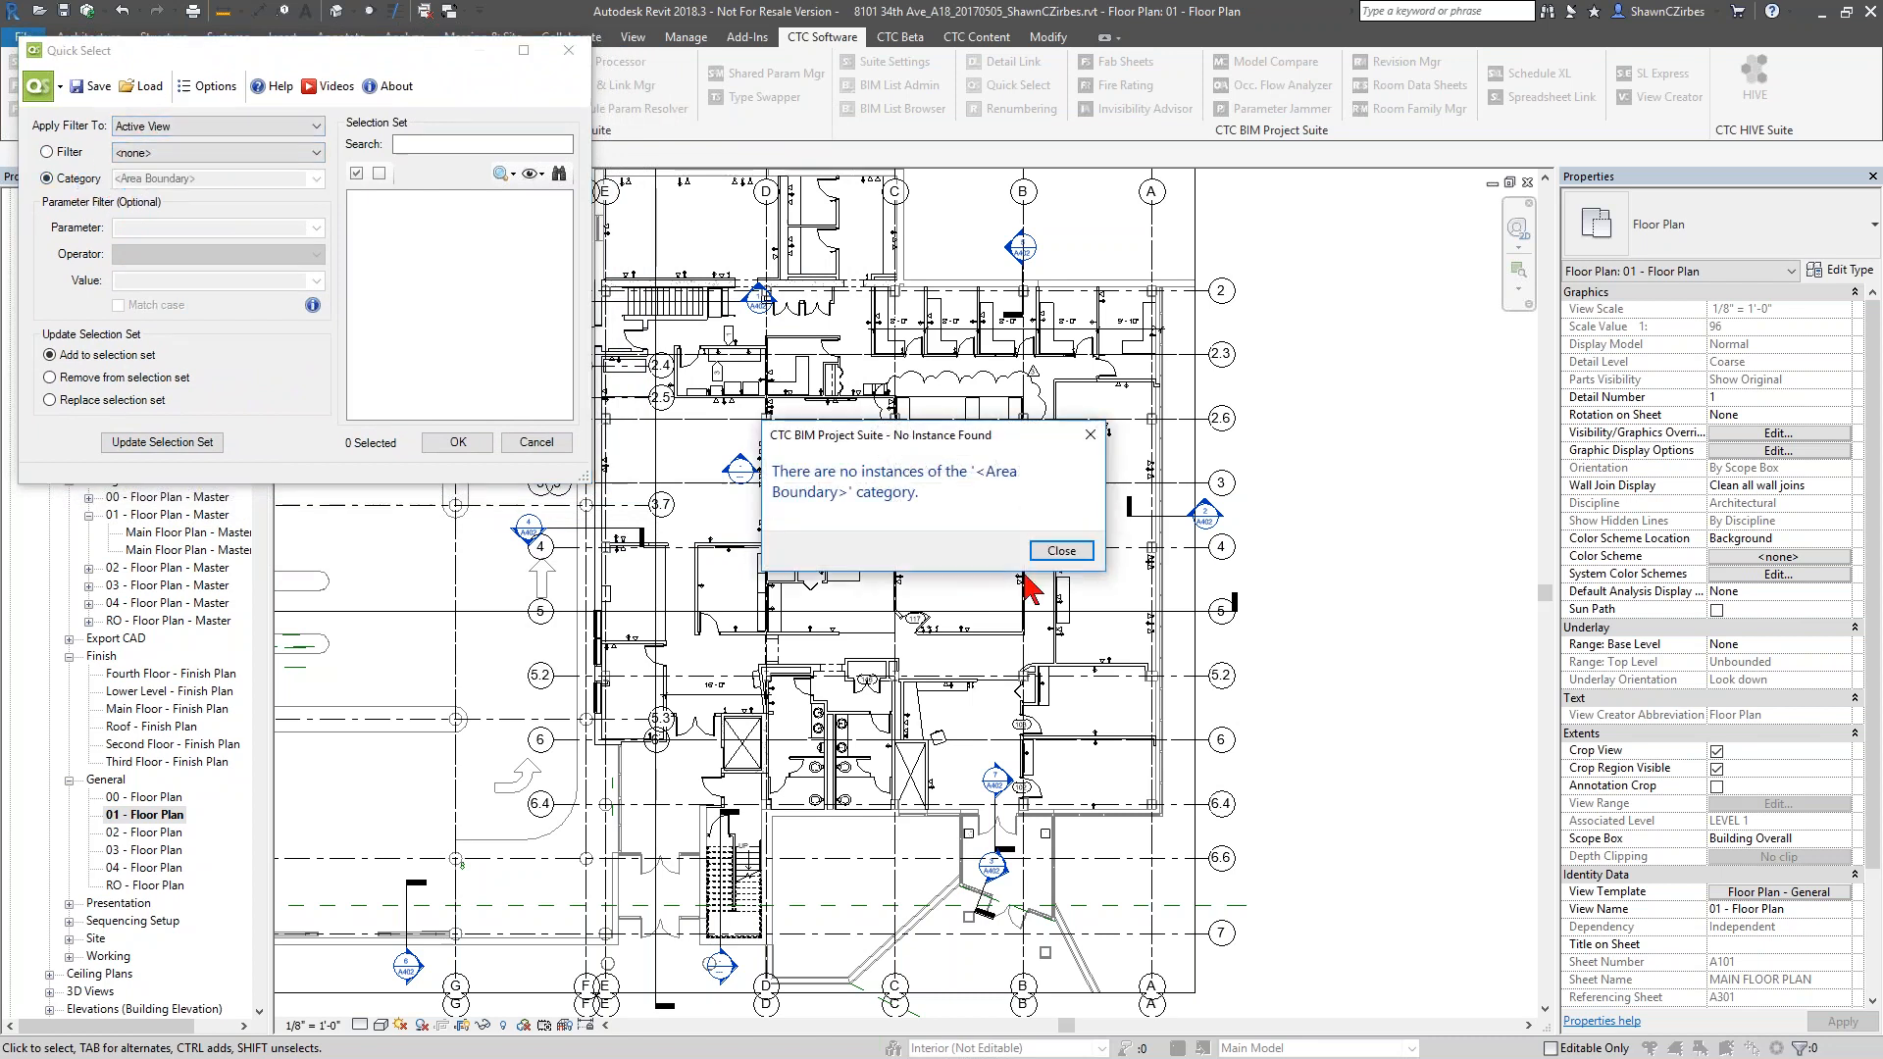
left_click(1062, 552)
left_click(316, 178)
type("wall Sweeps")
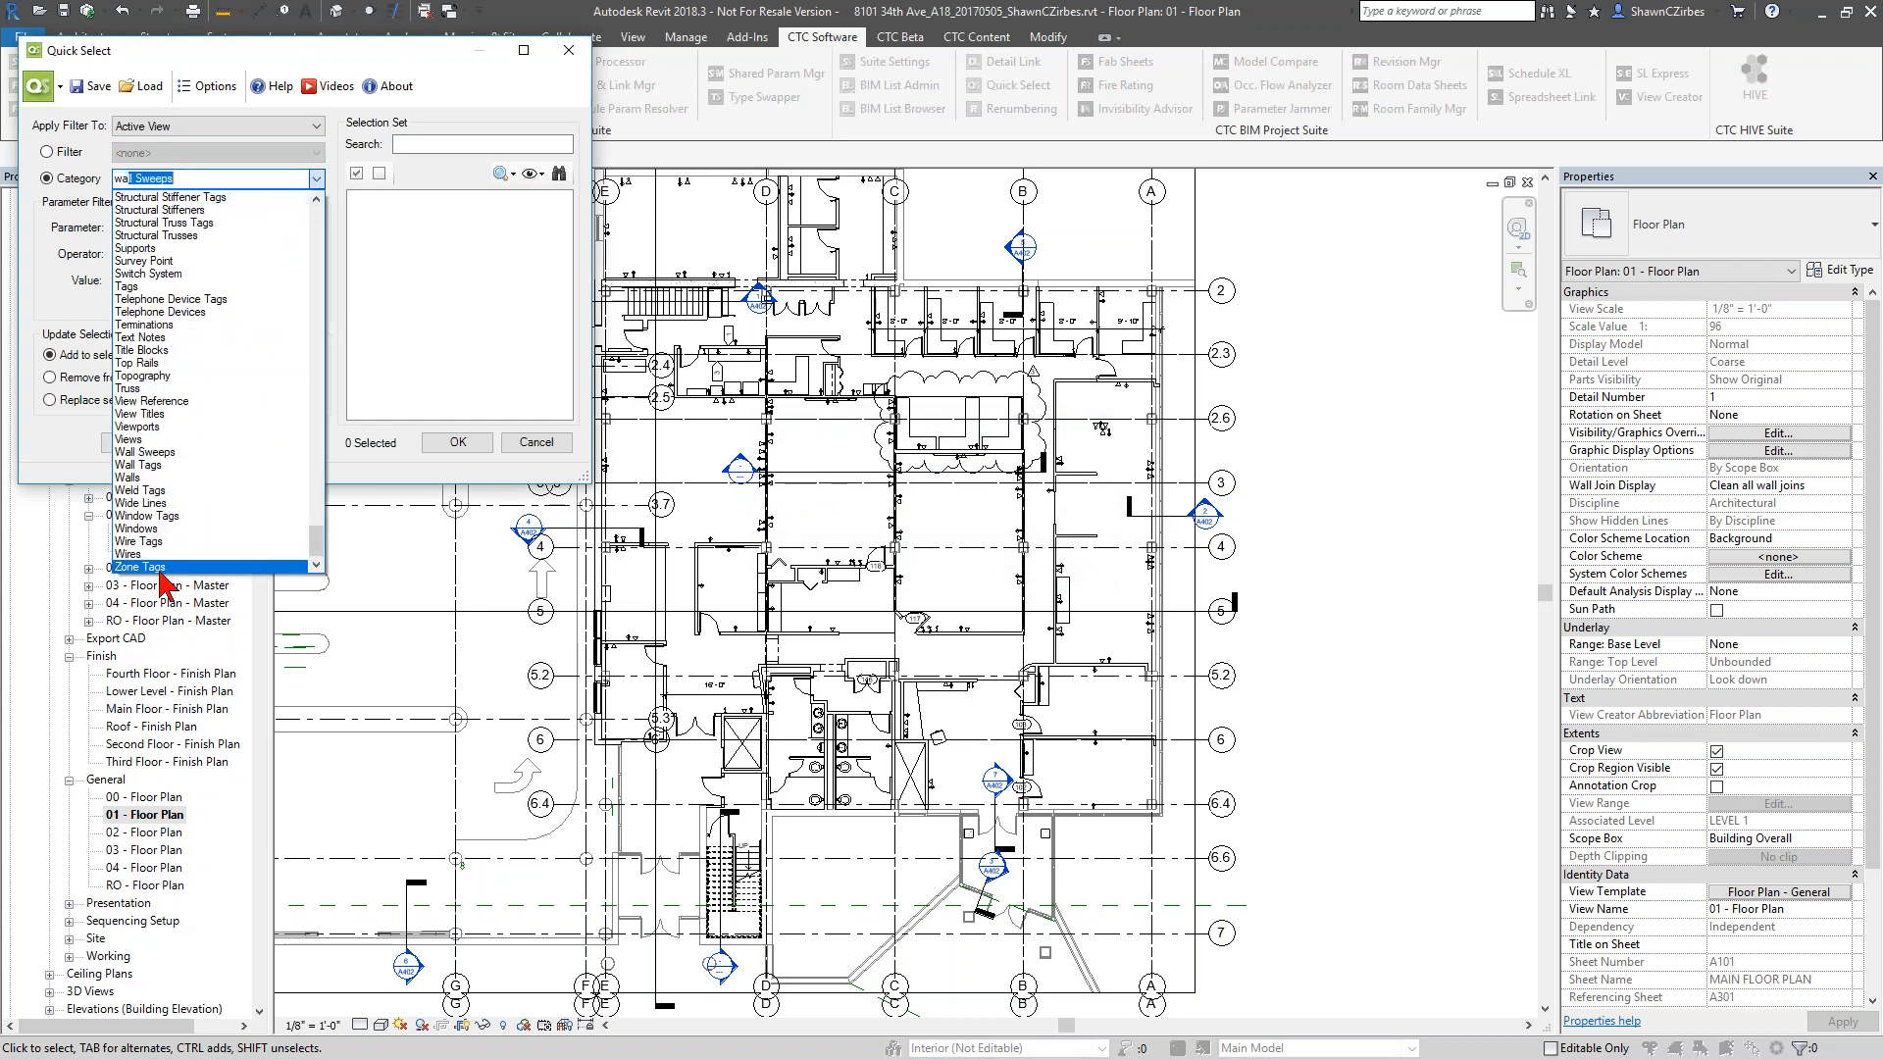
left_click(133, 478)
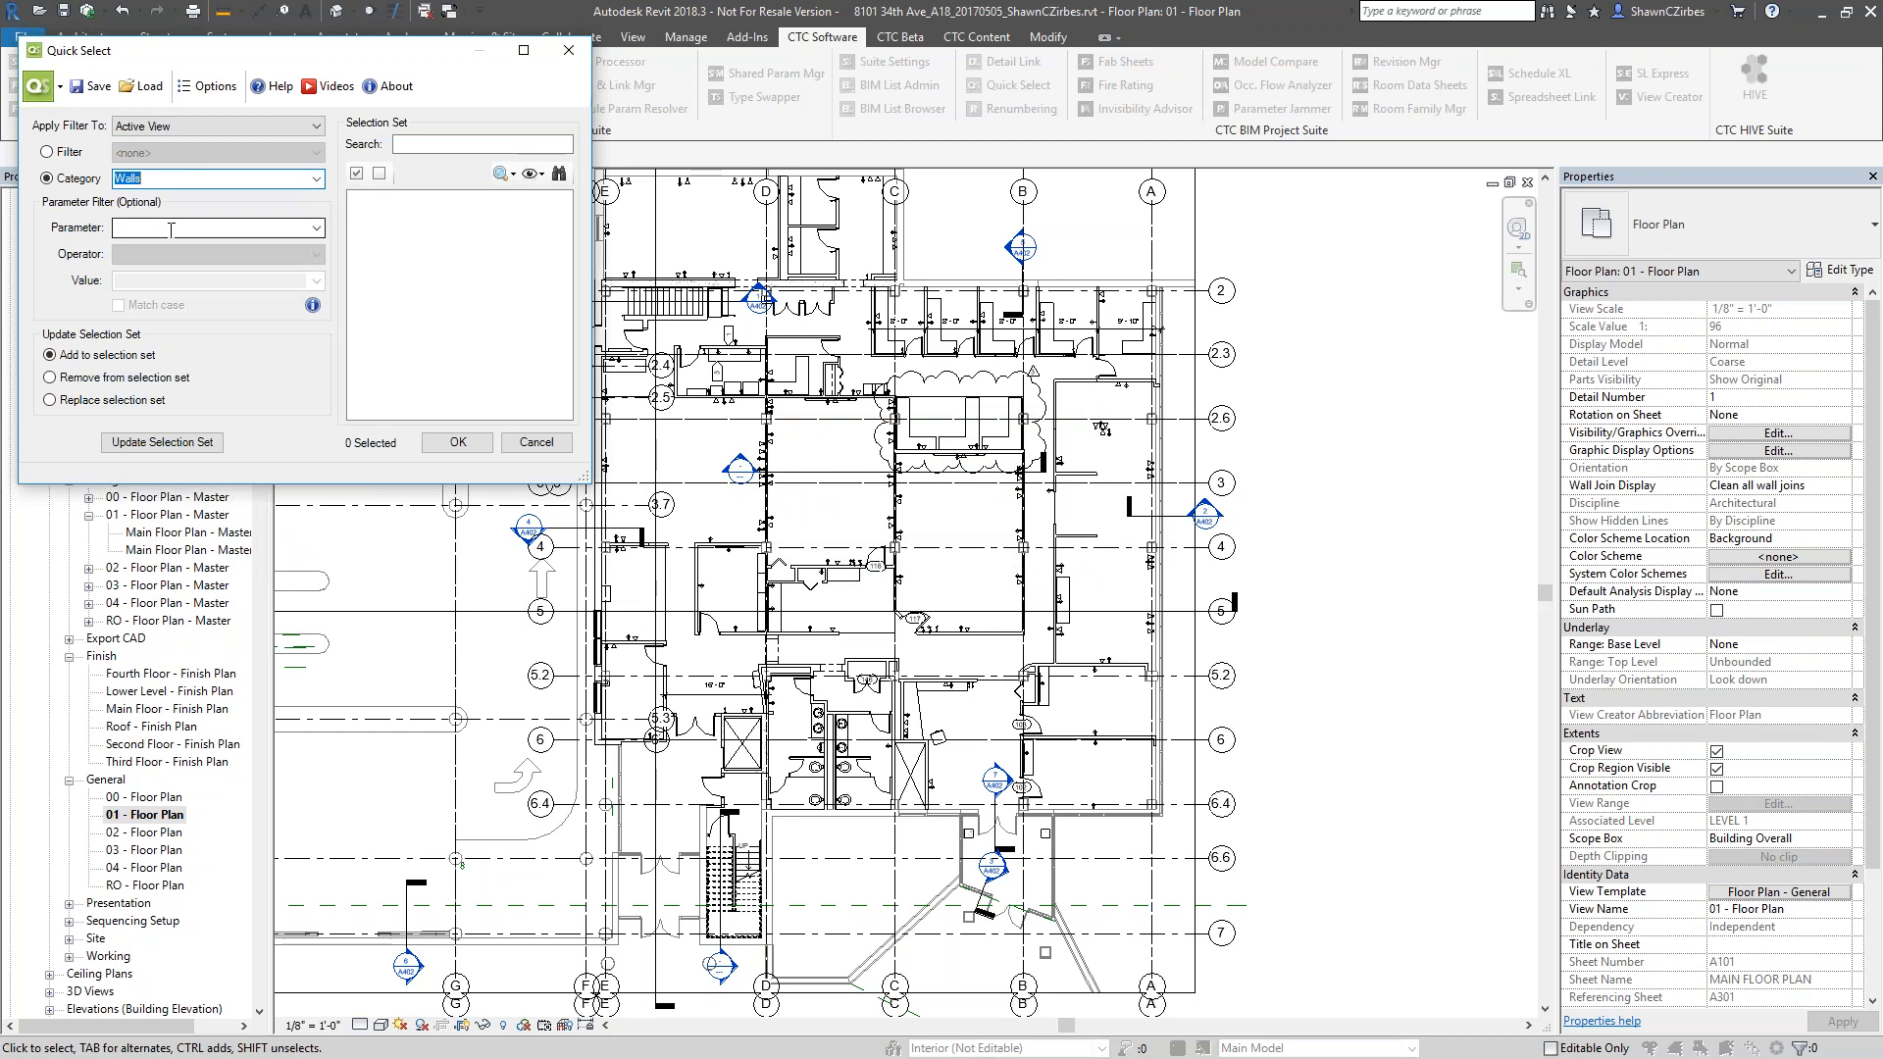
Choose Fire Rating (Type) as the parameter for filtering the walls
left_click(170, 230)
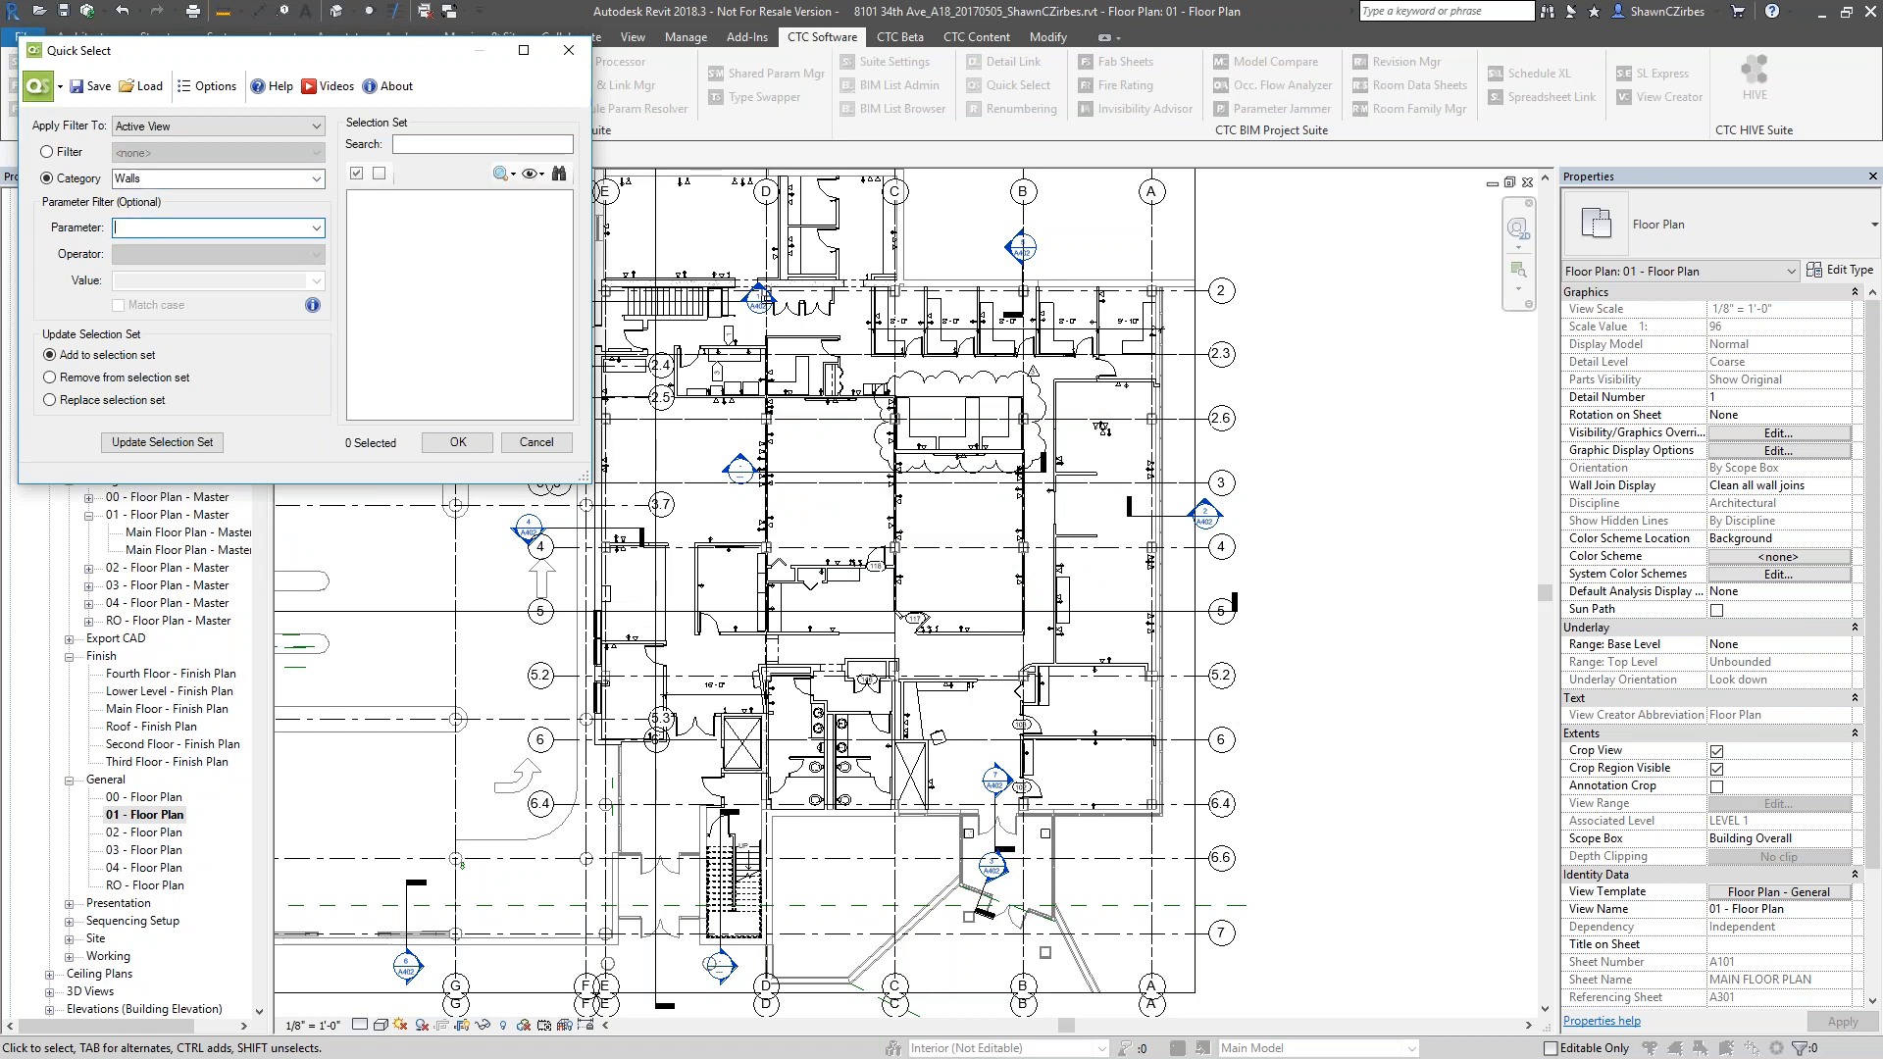
left_click(316, 228)
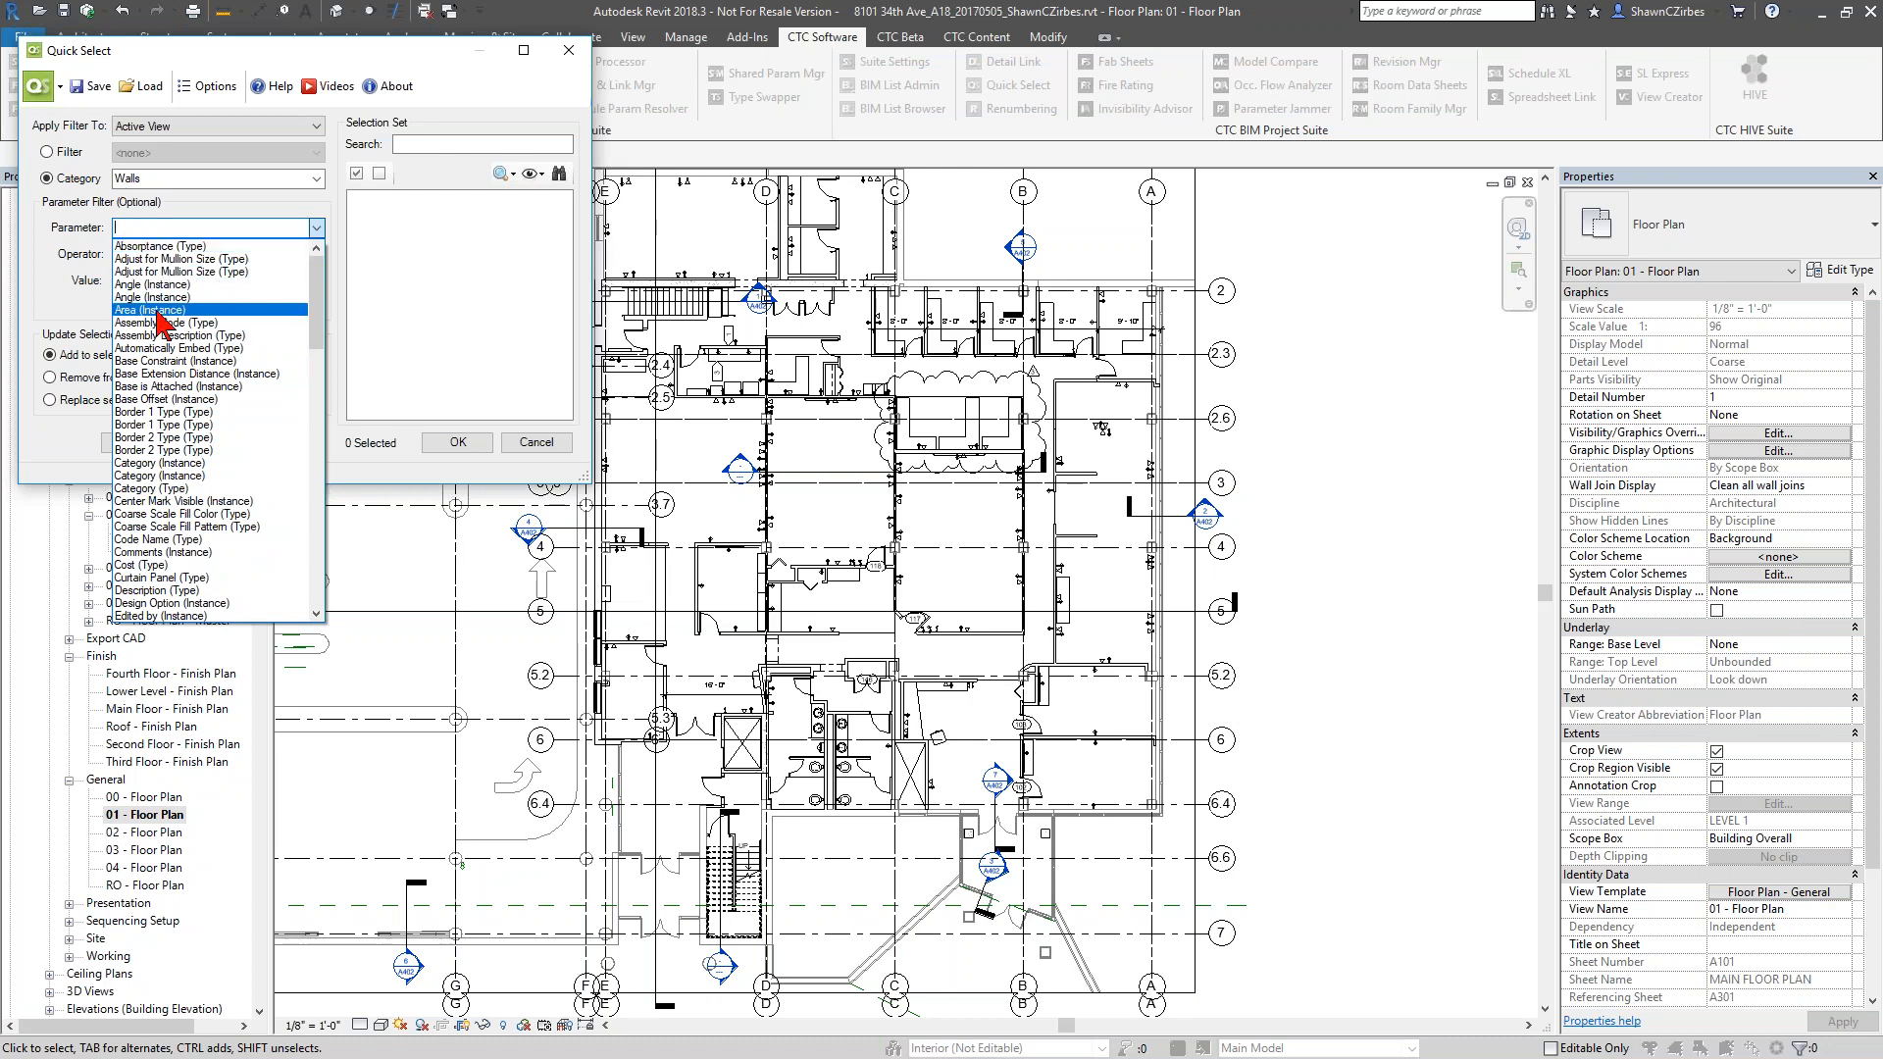
scroll(296, 361, "down", 5)
scroll(295, 361, "down", 4)
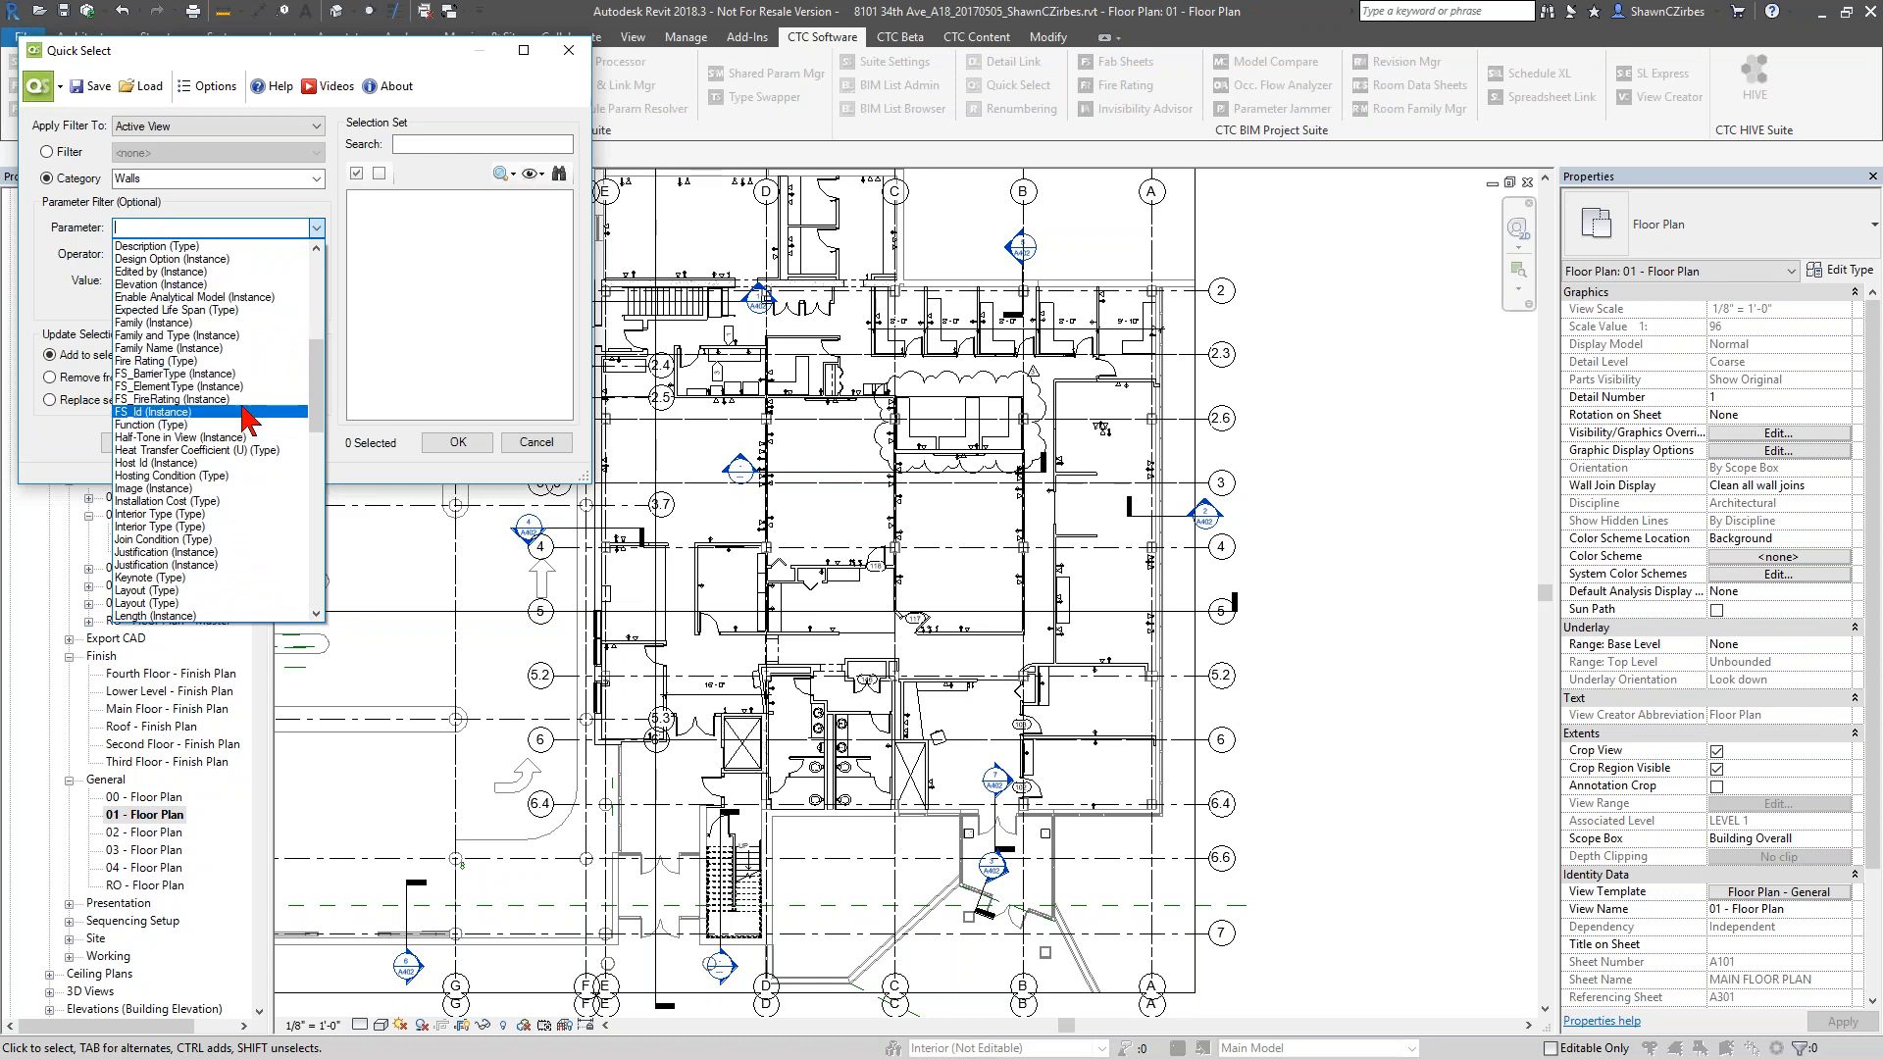
left_click(241, 362)
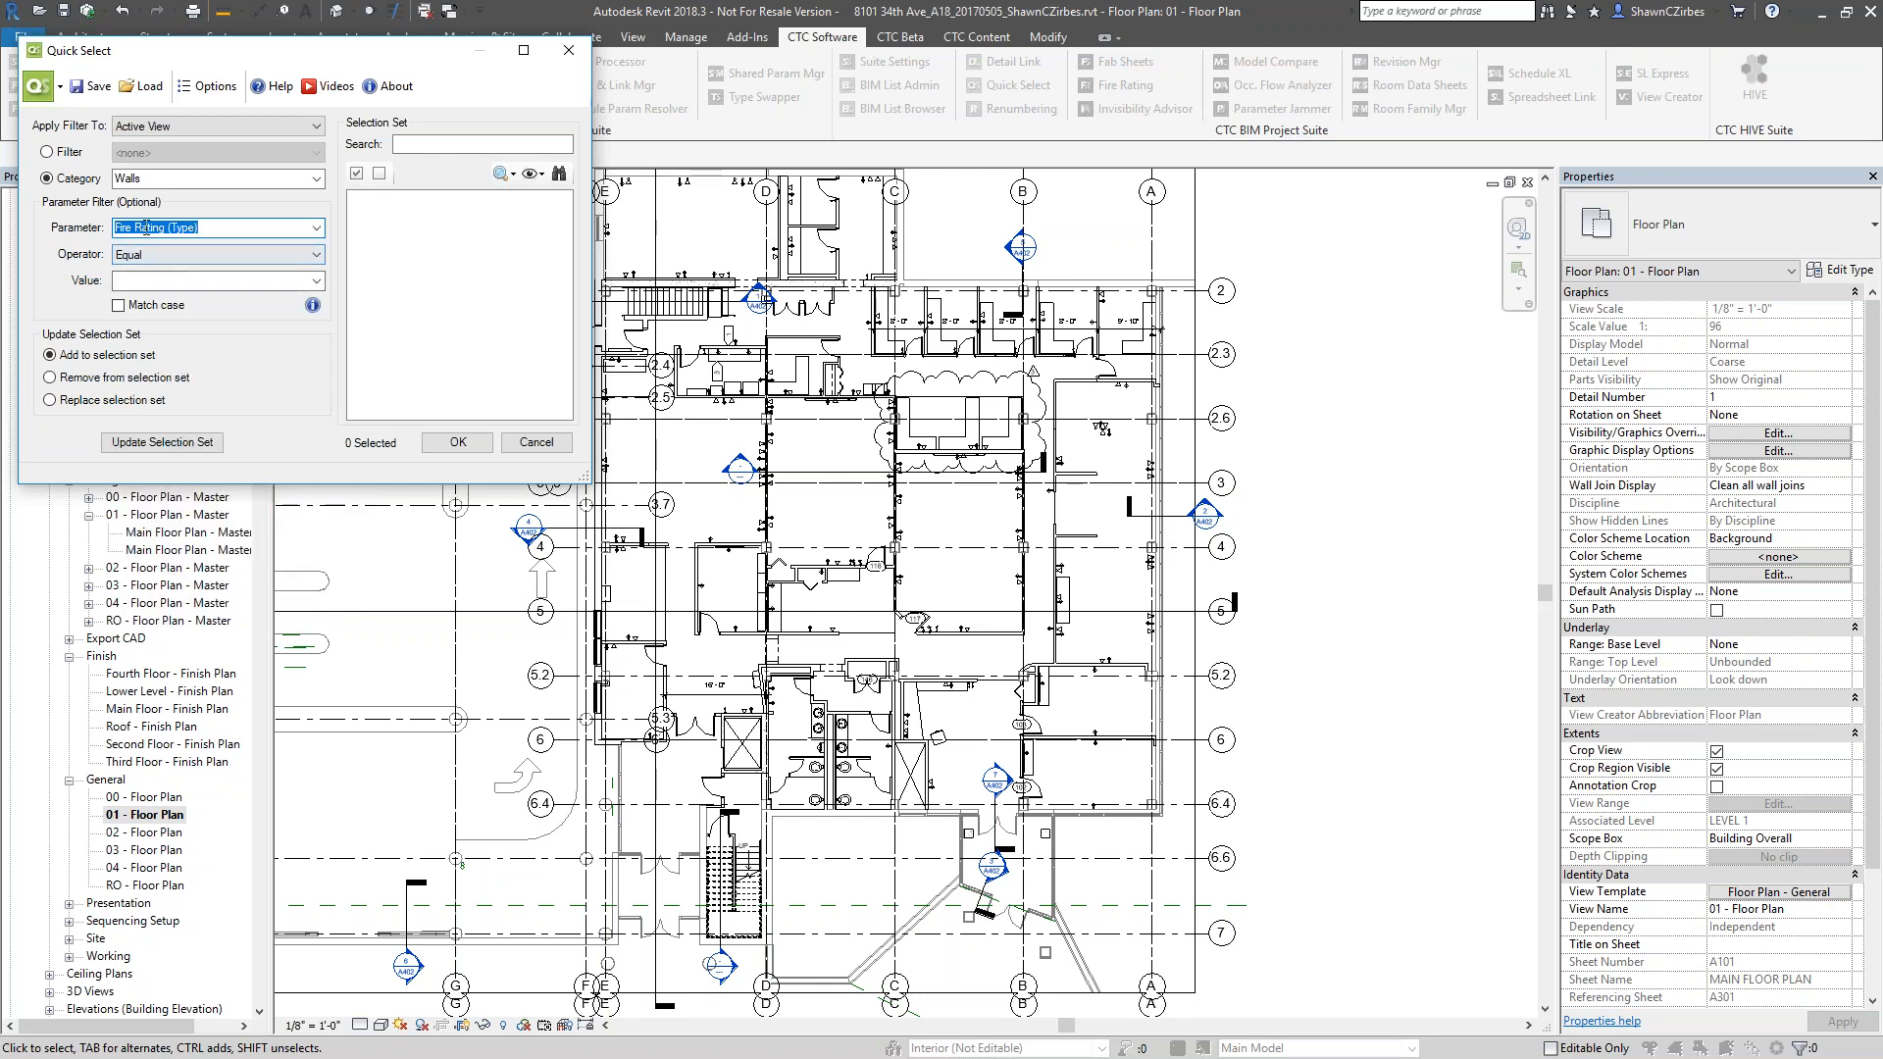
left_click_drag(205, 230, 170, 228)
Require the fire rating to be Equal to 1 HR and replace the selection set with the matching walls
left_click(157, 256)
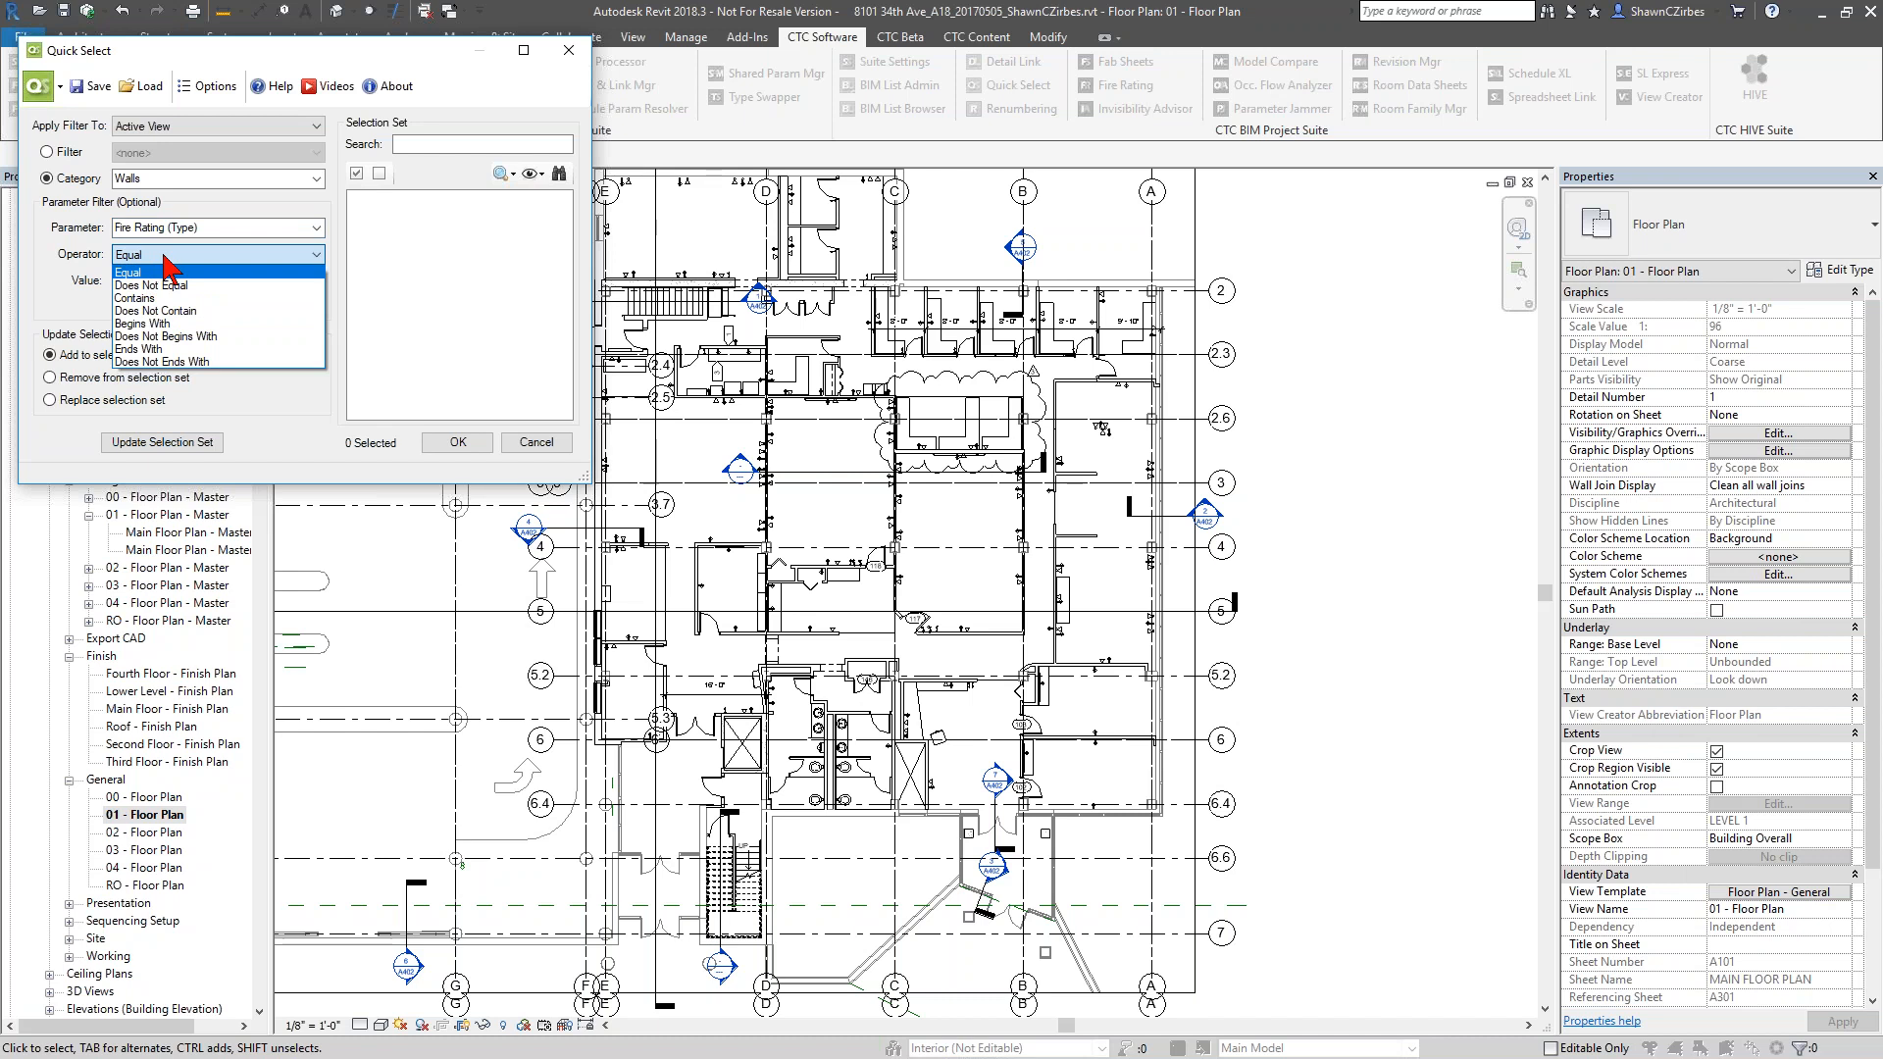
left_click(175, 270)
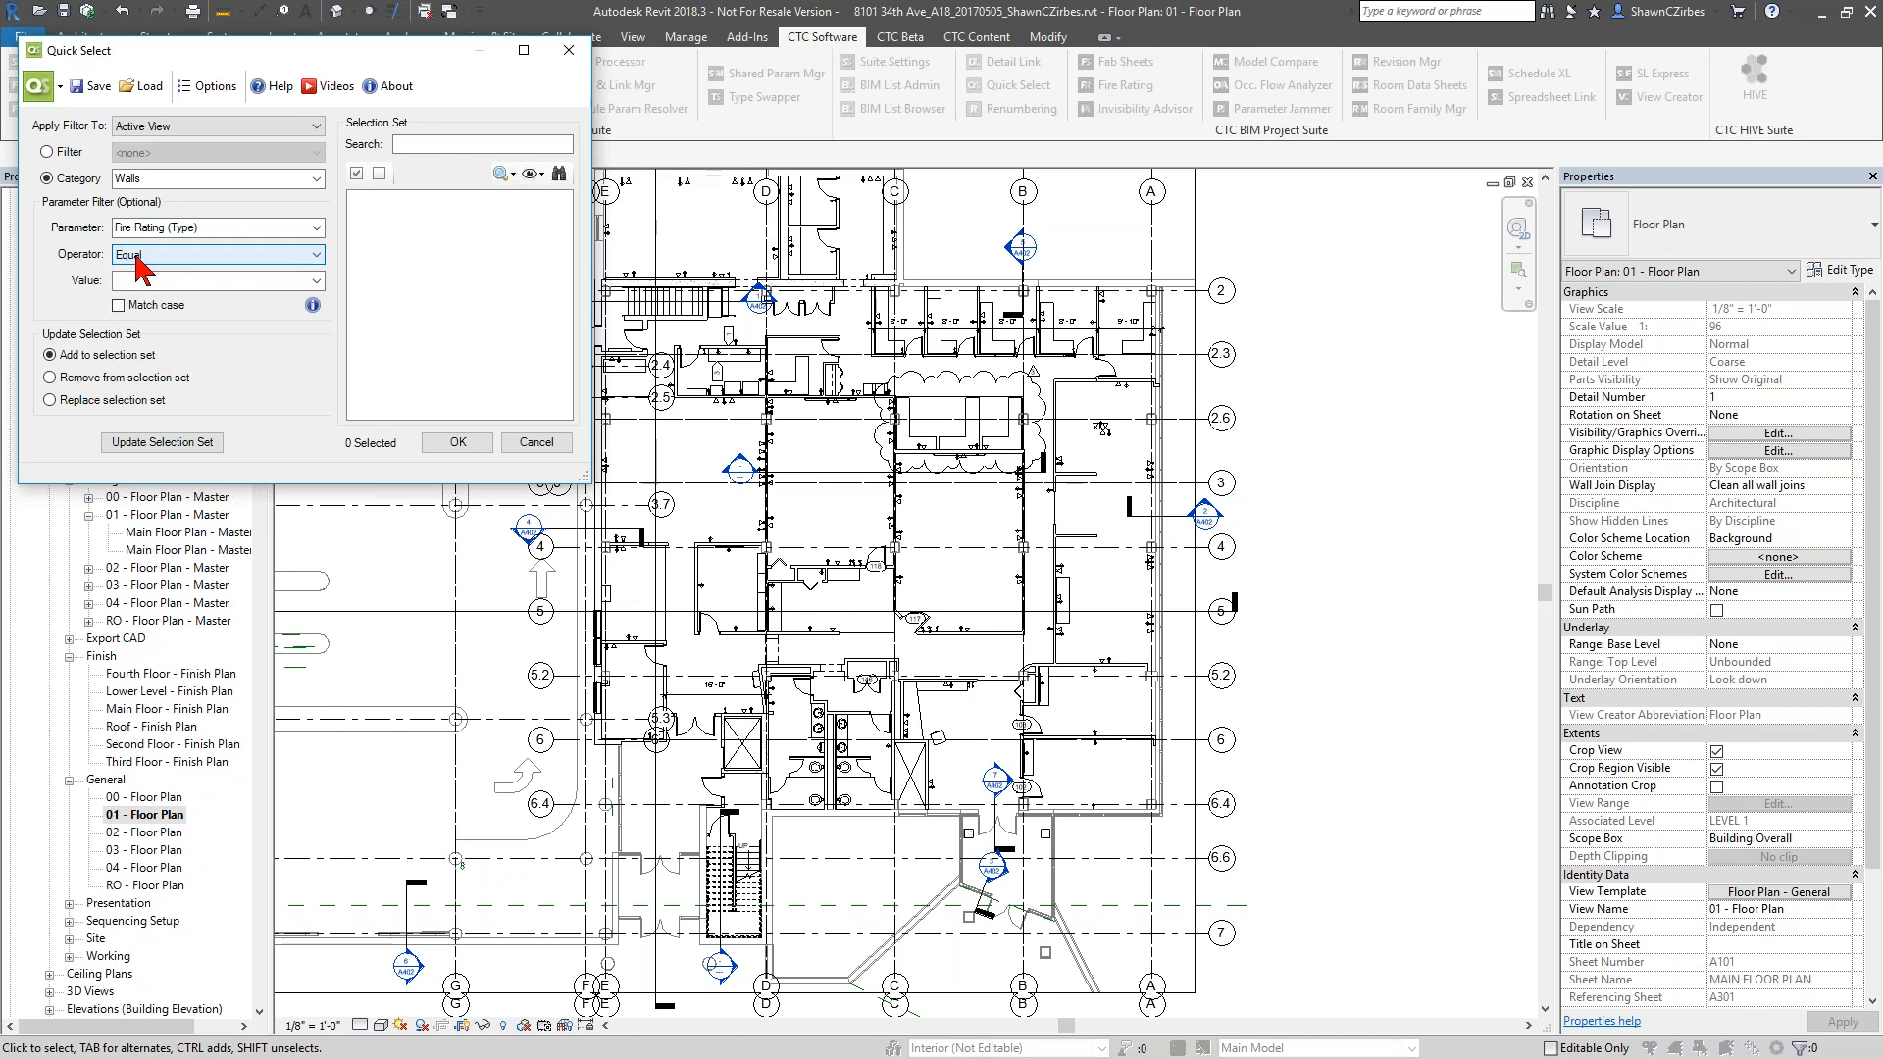
left_click(315, 281)
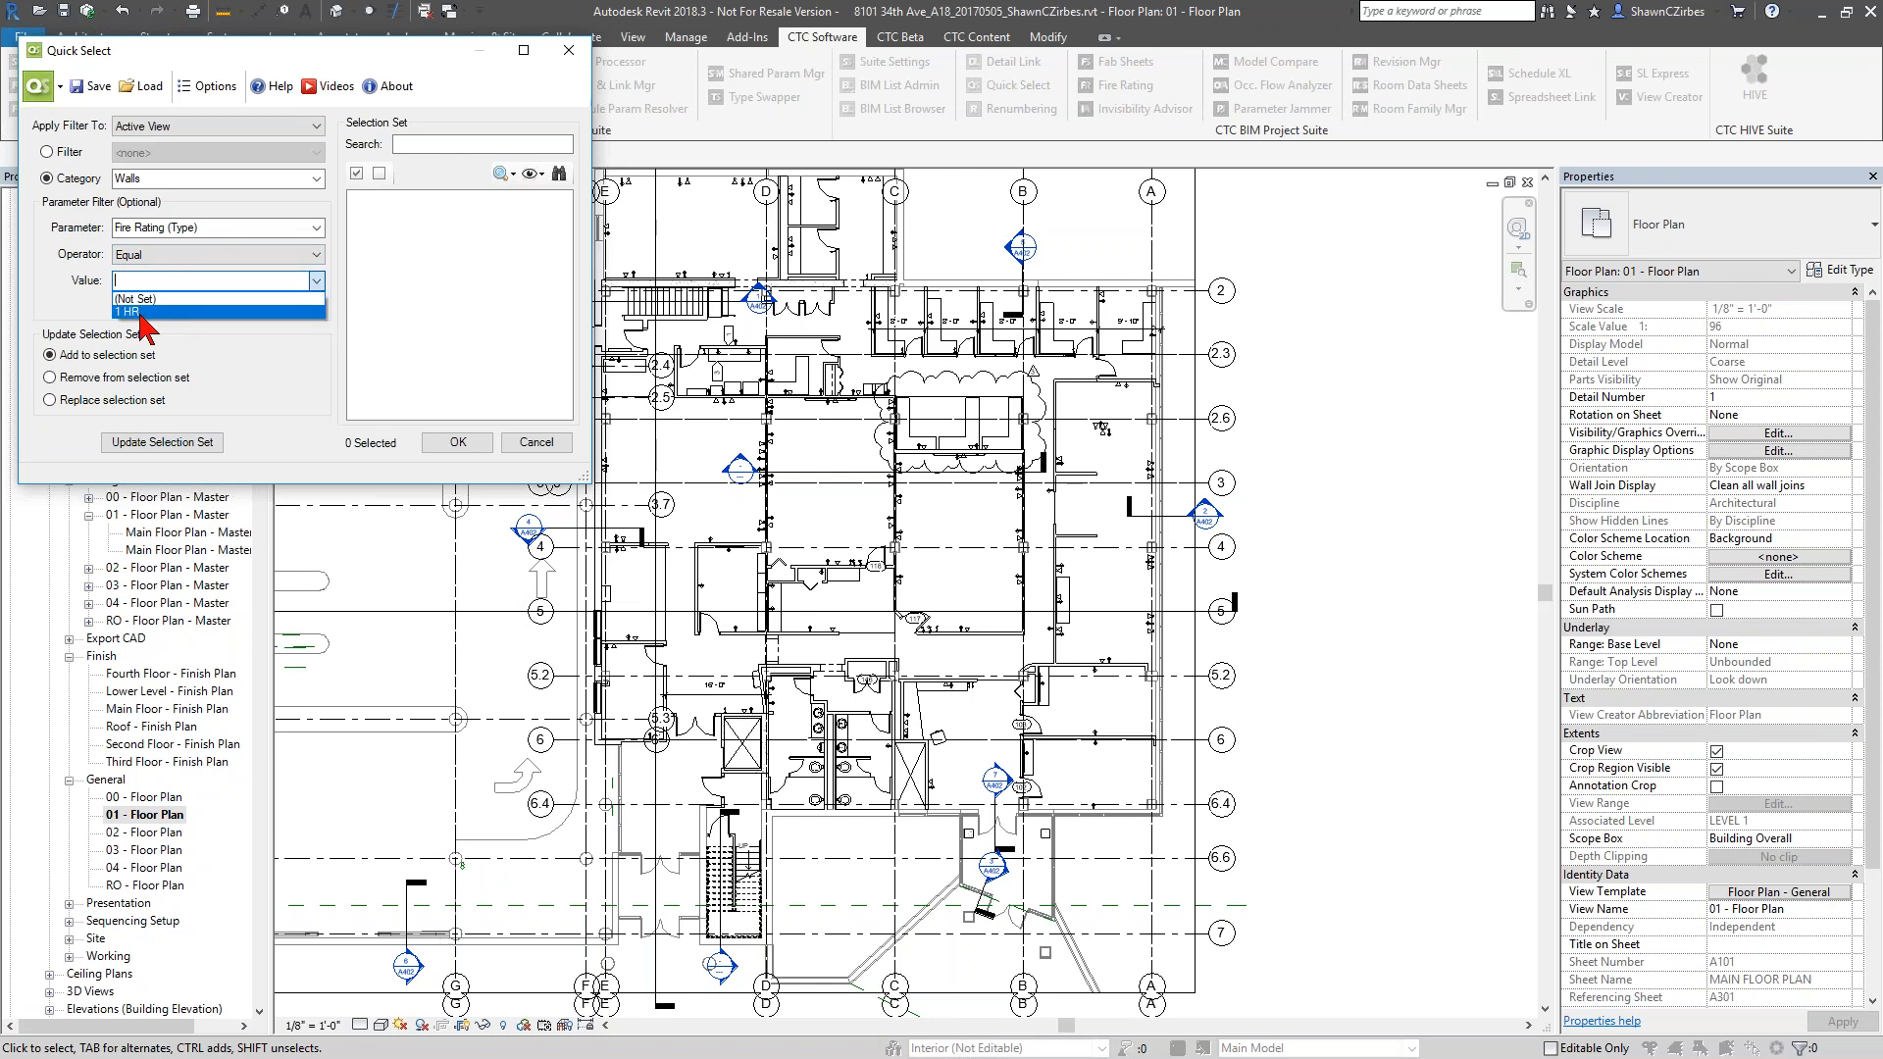
left_click(142, 312)
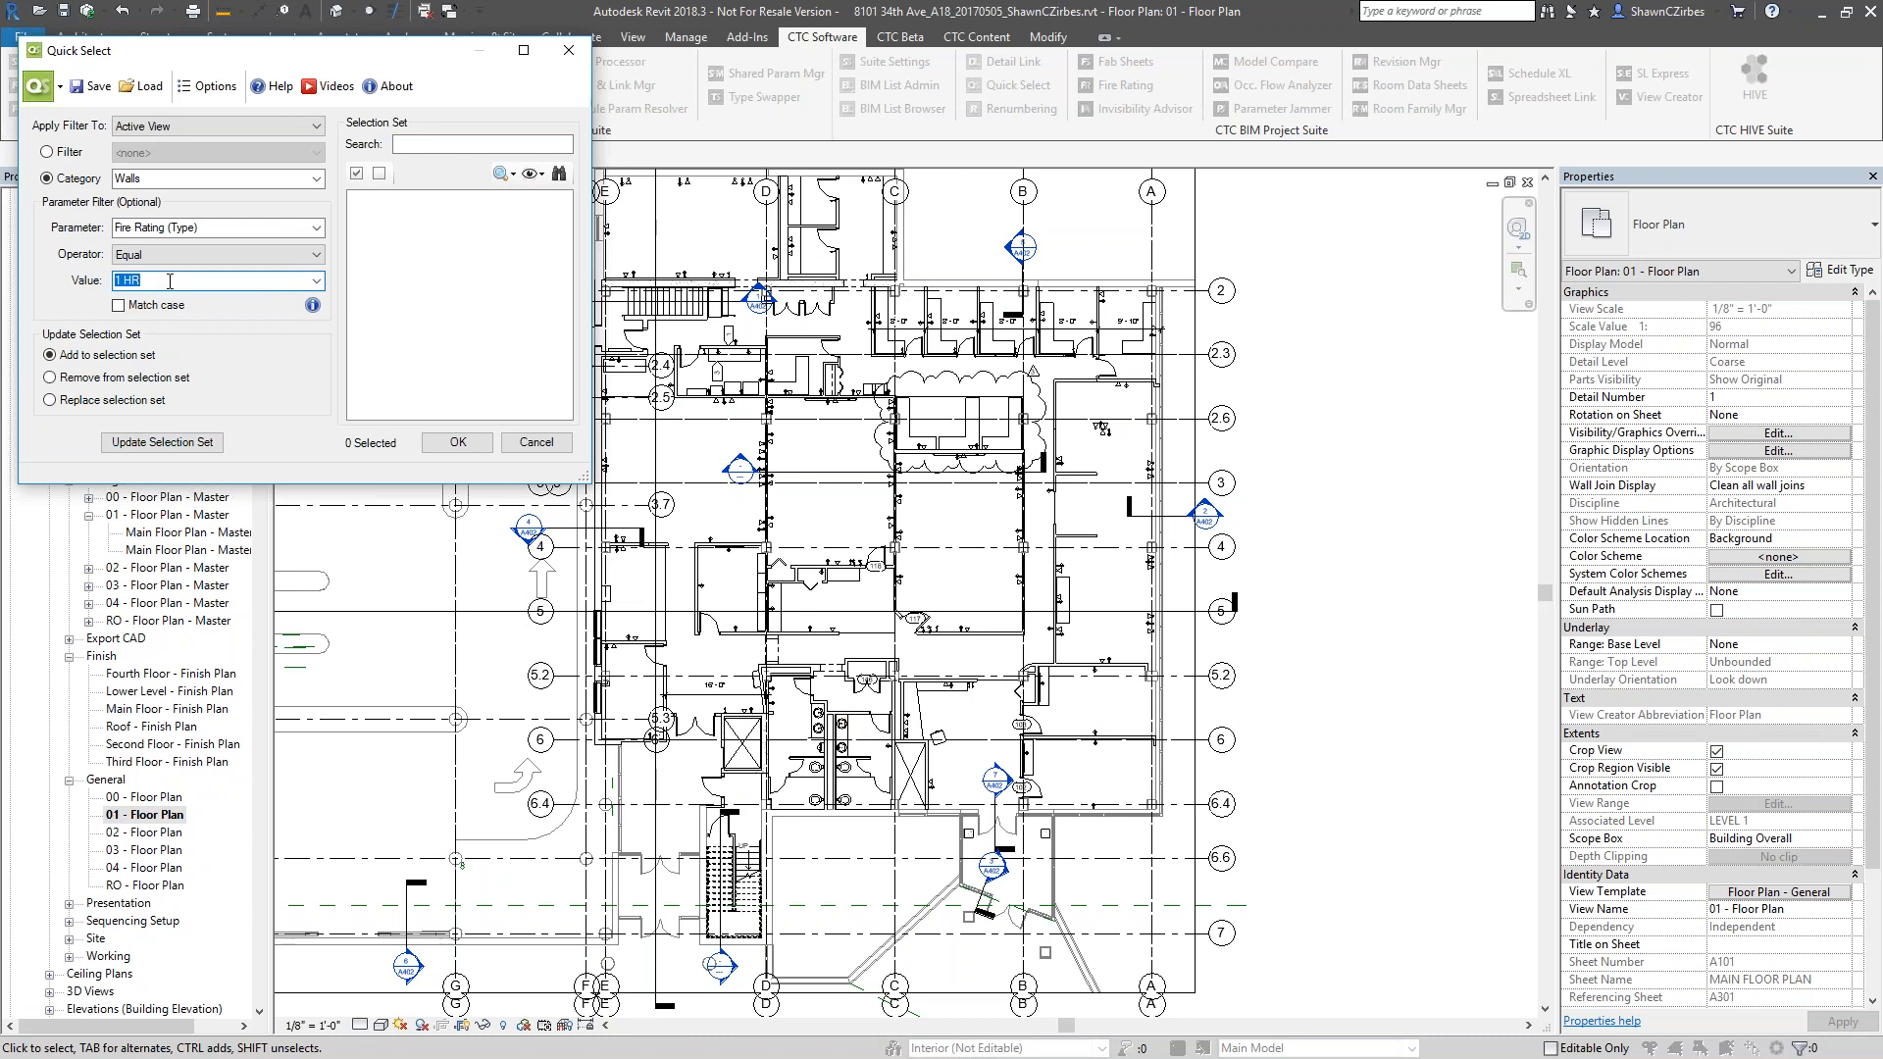
left_click(105, 403)
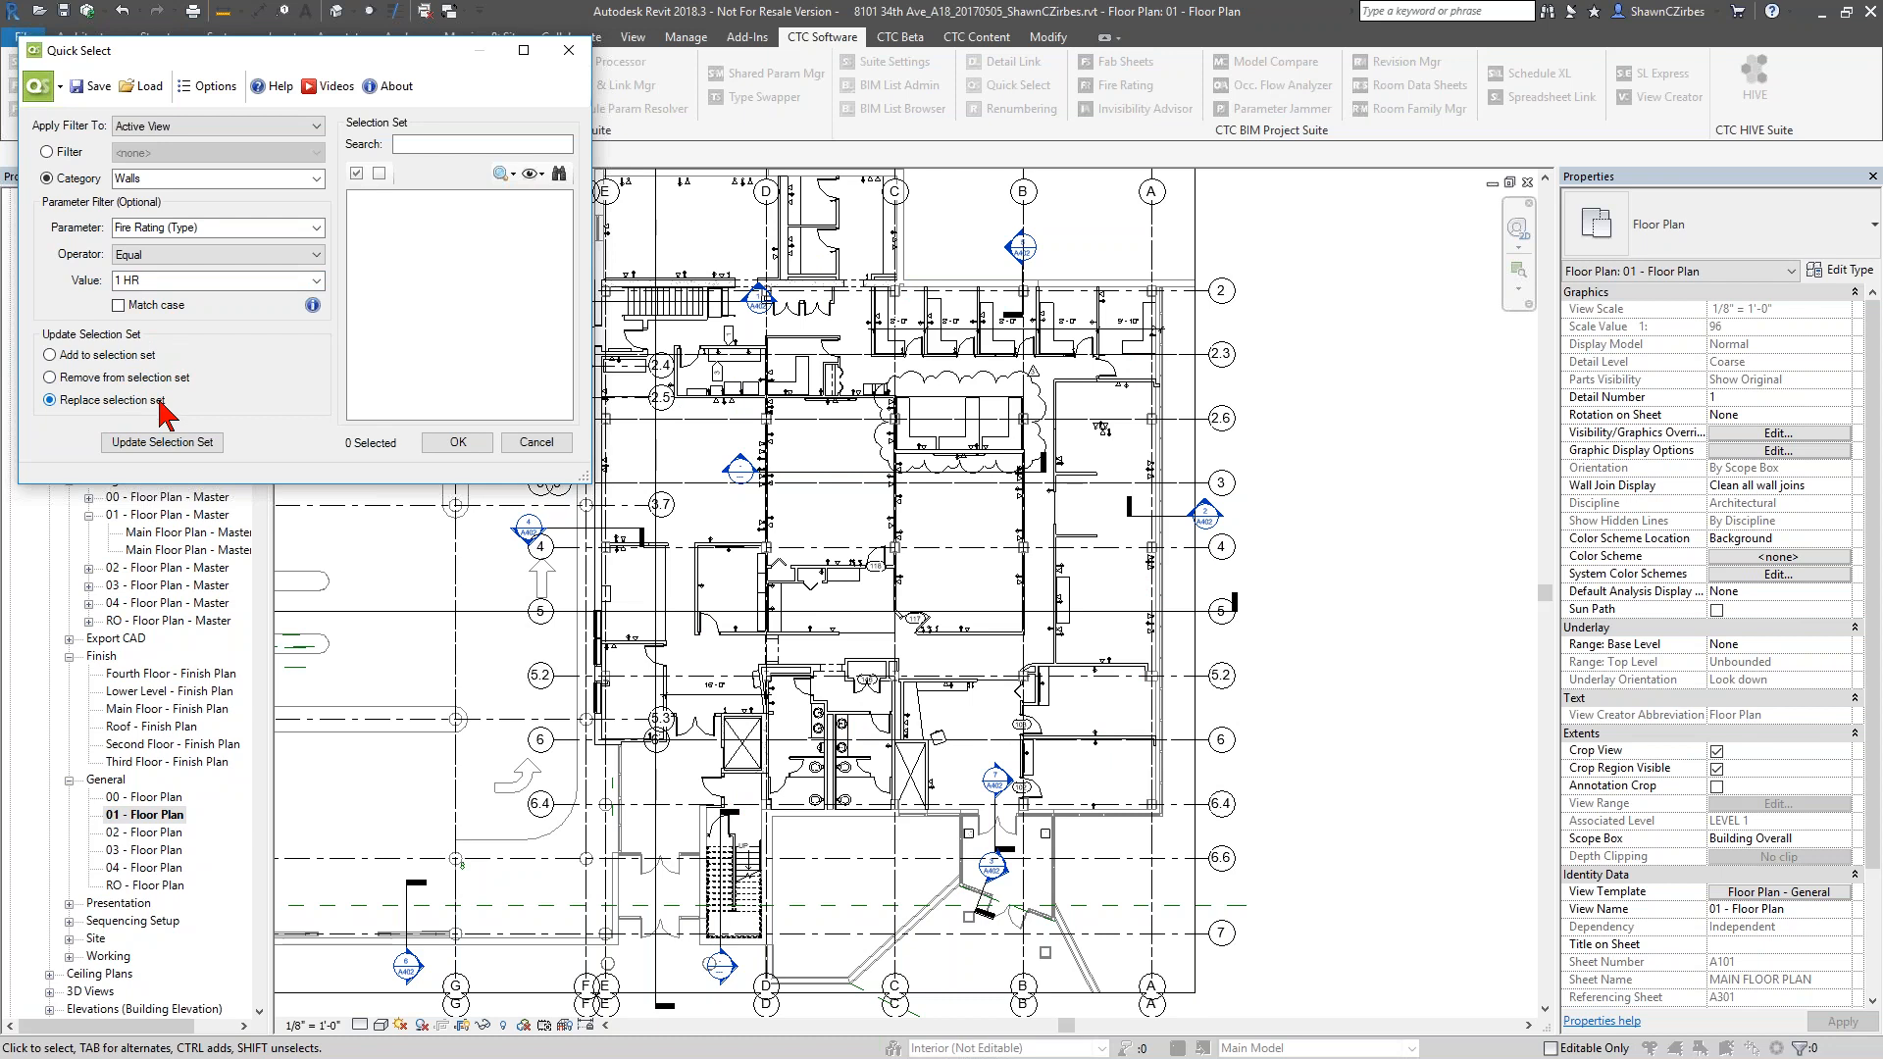
left_click(162, 442)
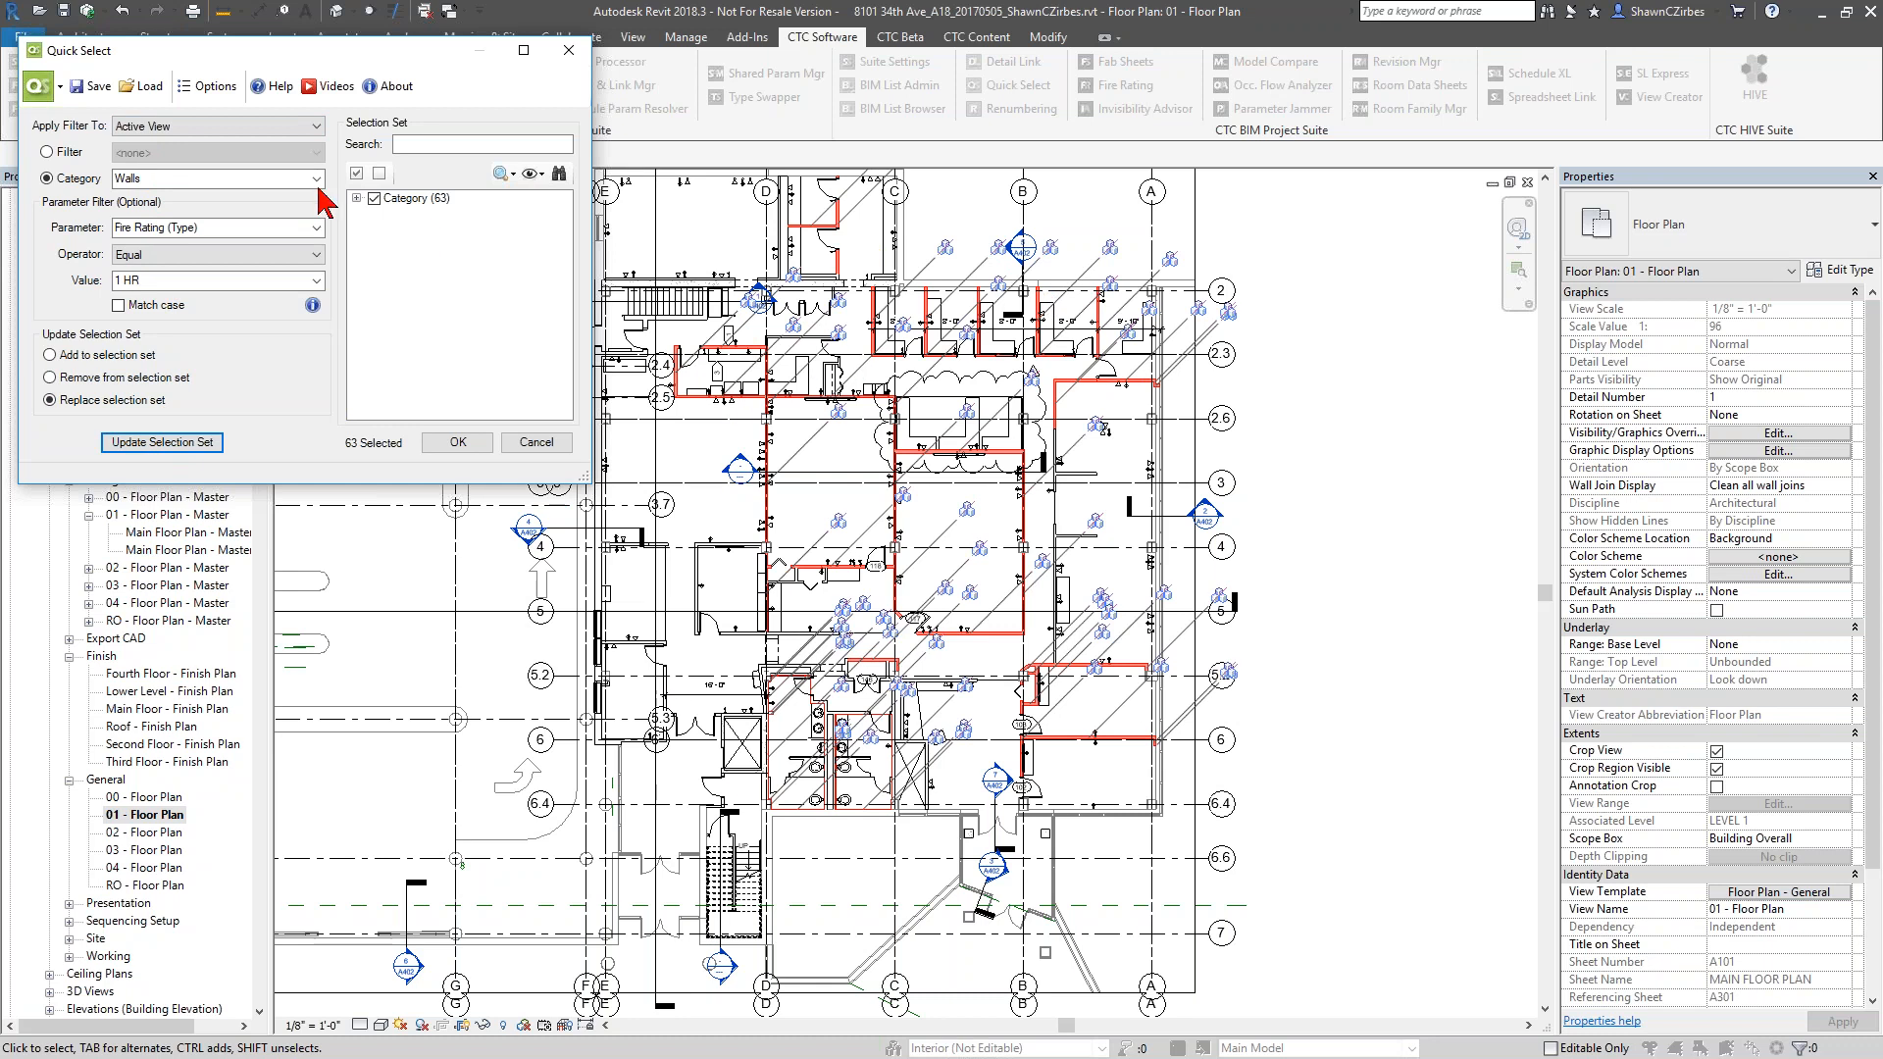
Expand the selection set down to the individual wall types and highlight the WL_Int_Tile_1/2" type
left_click(357, 198)
left_click(376, 215)
left_click(393, 229)
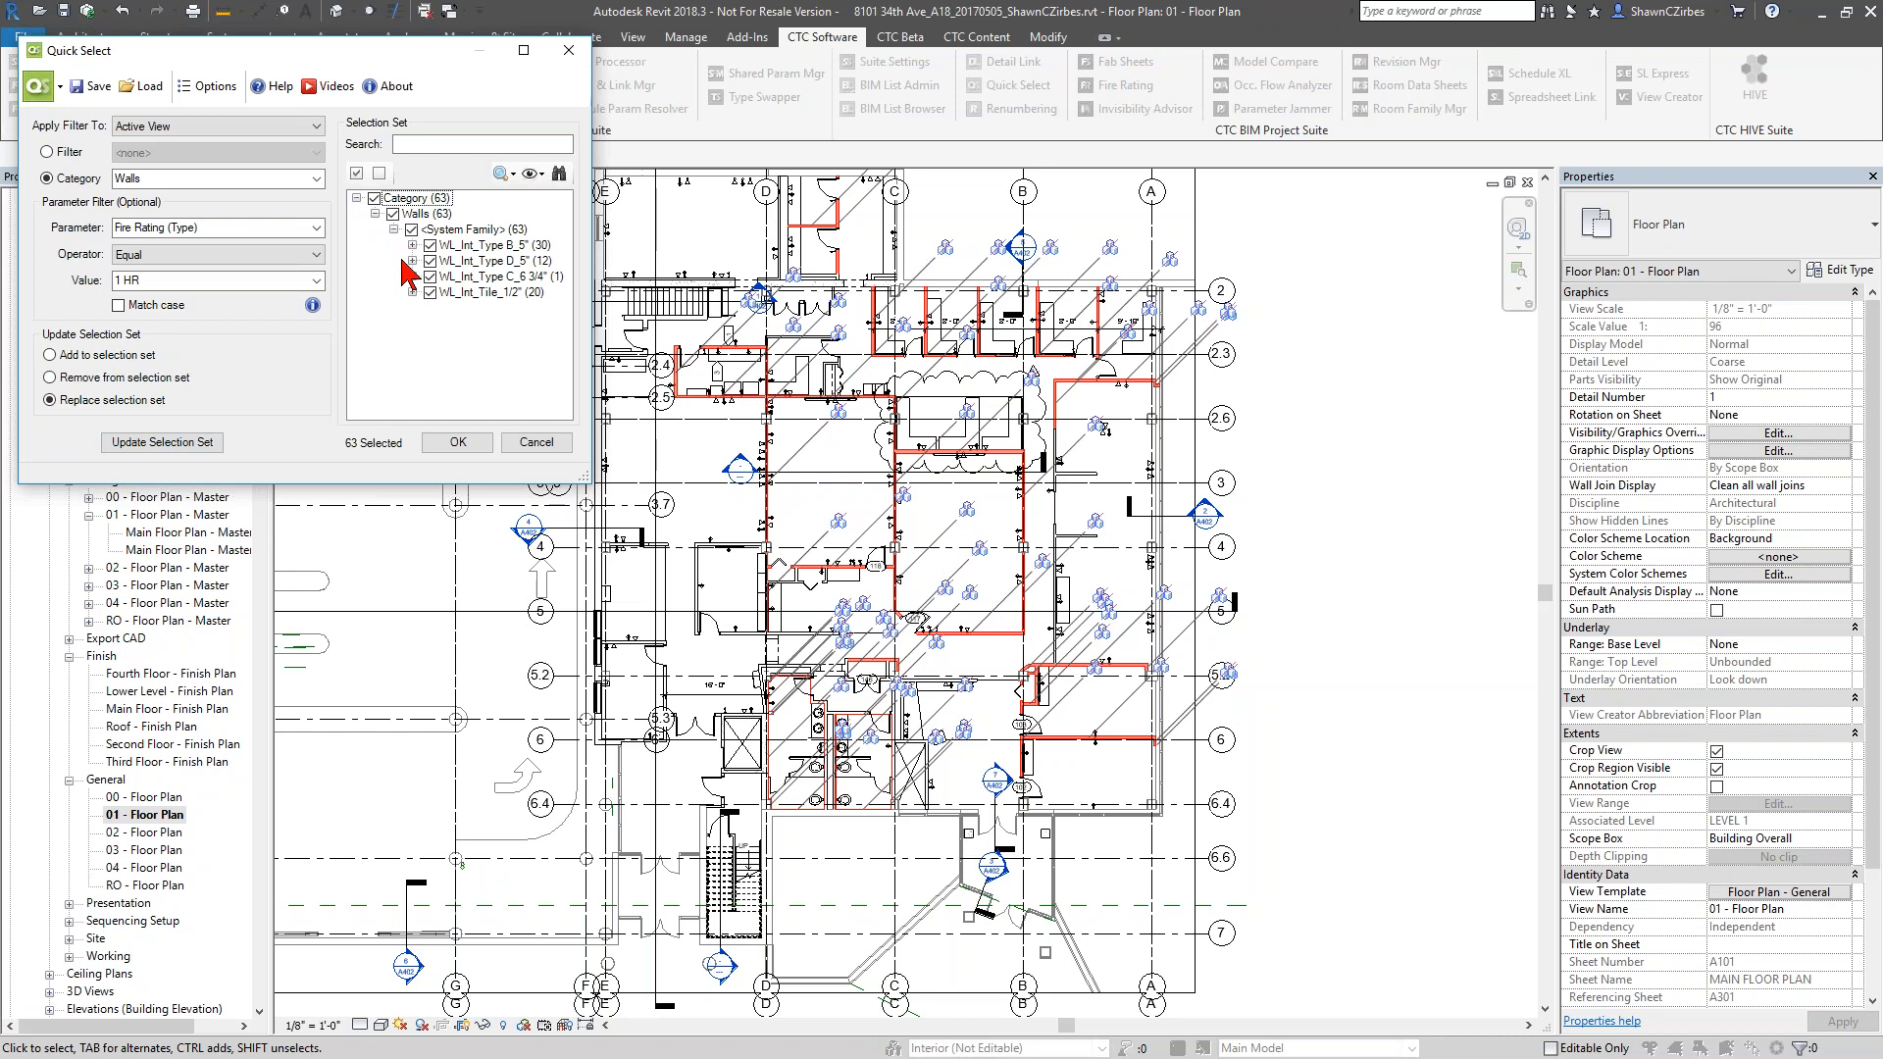
left_click(465, 294)
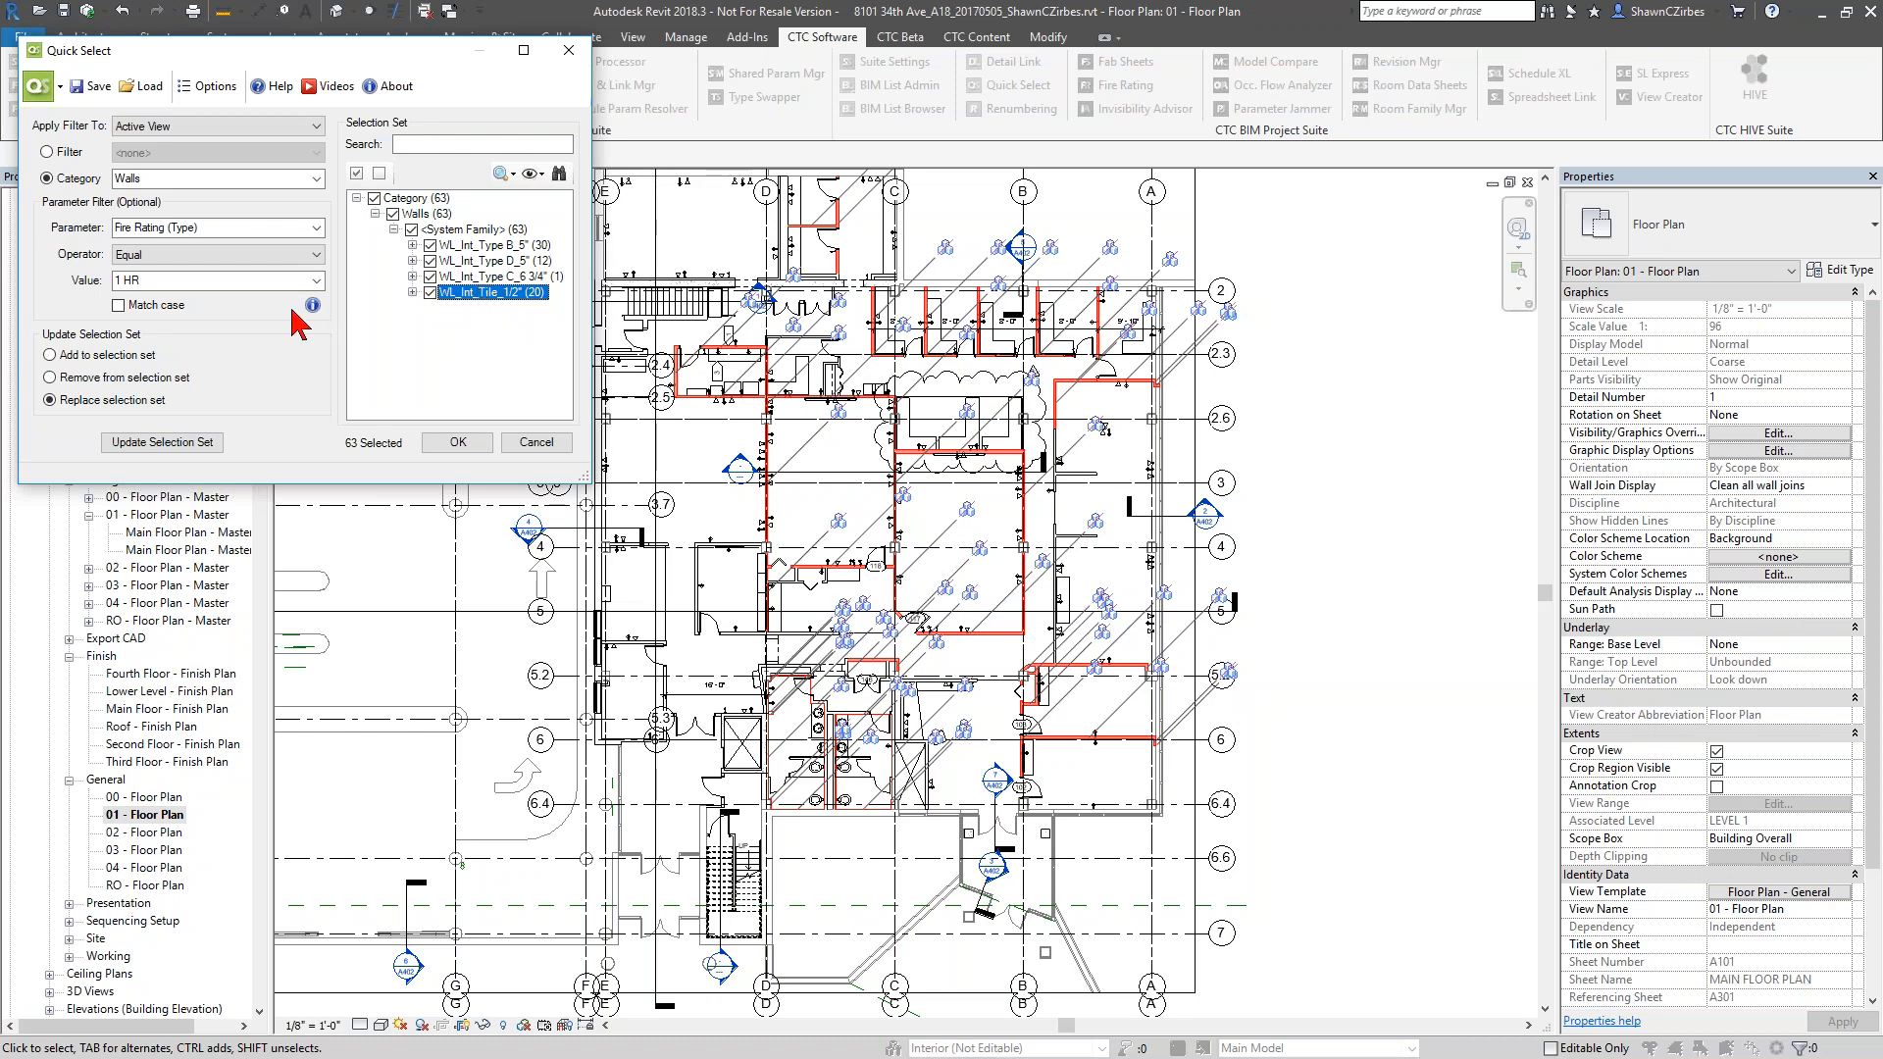
Remove walls whose Top Constraint (Instance) equals Up to level: LEVEL 2 from the selection set, inspect WL_Int_Type B_5", and cancel Quick Select
left_click(316, 228)
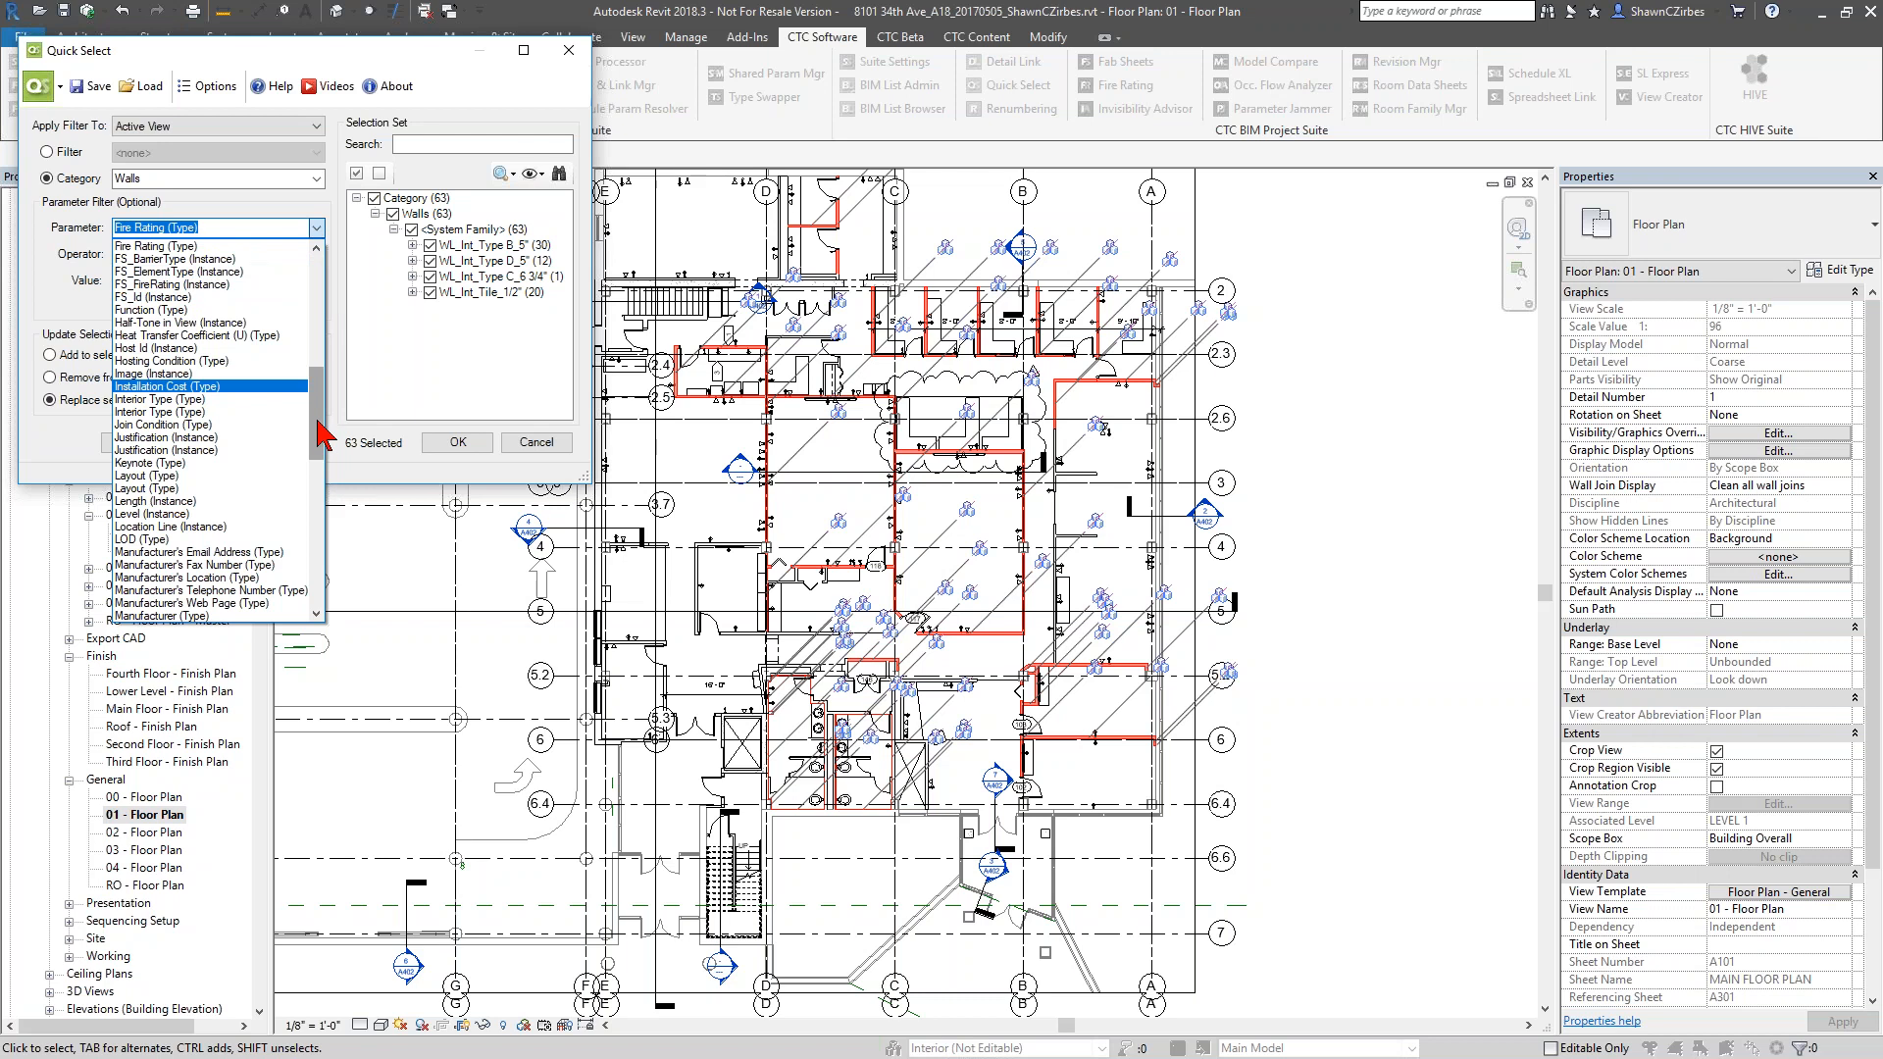
left_click_drag(322, 443, 323, 583)
left_click(174, 475)
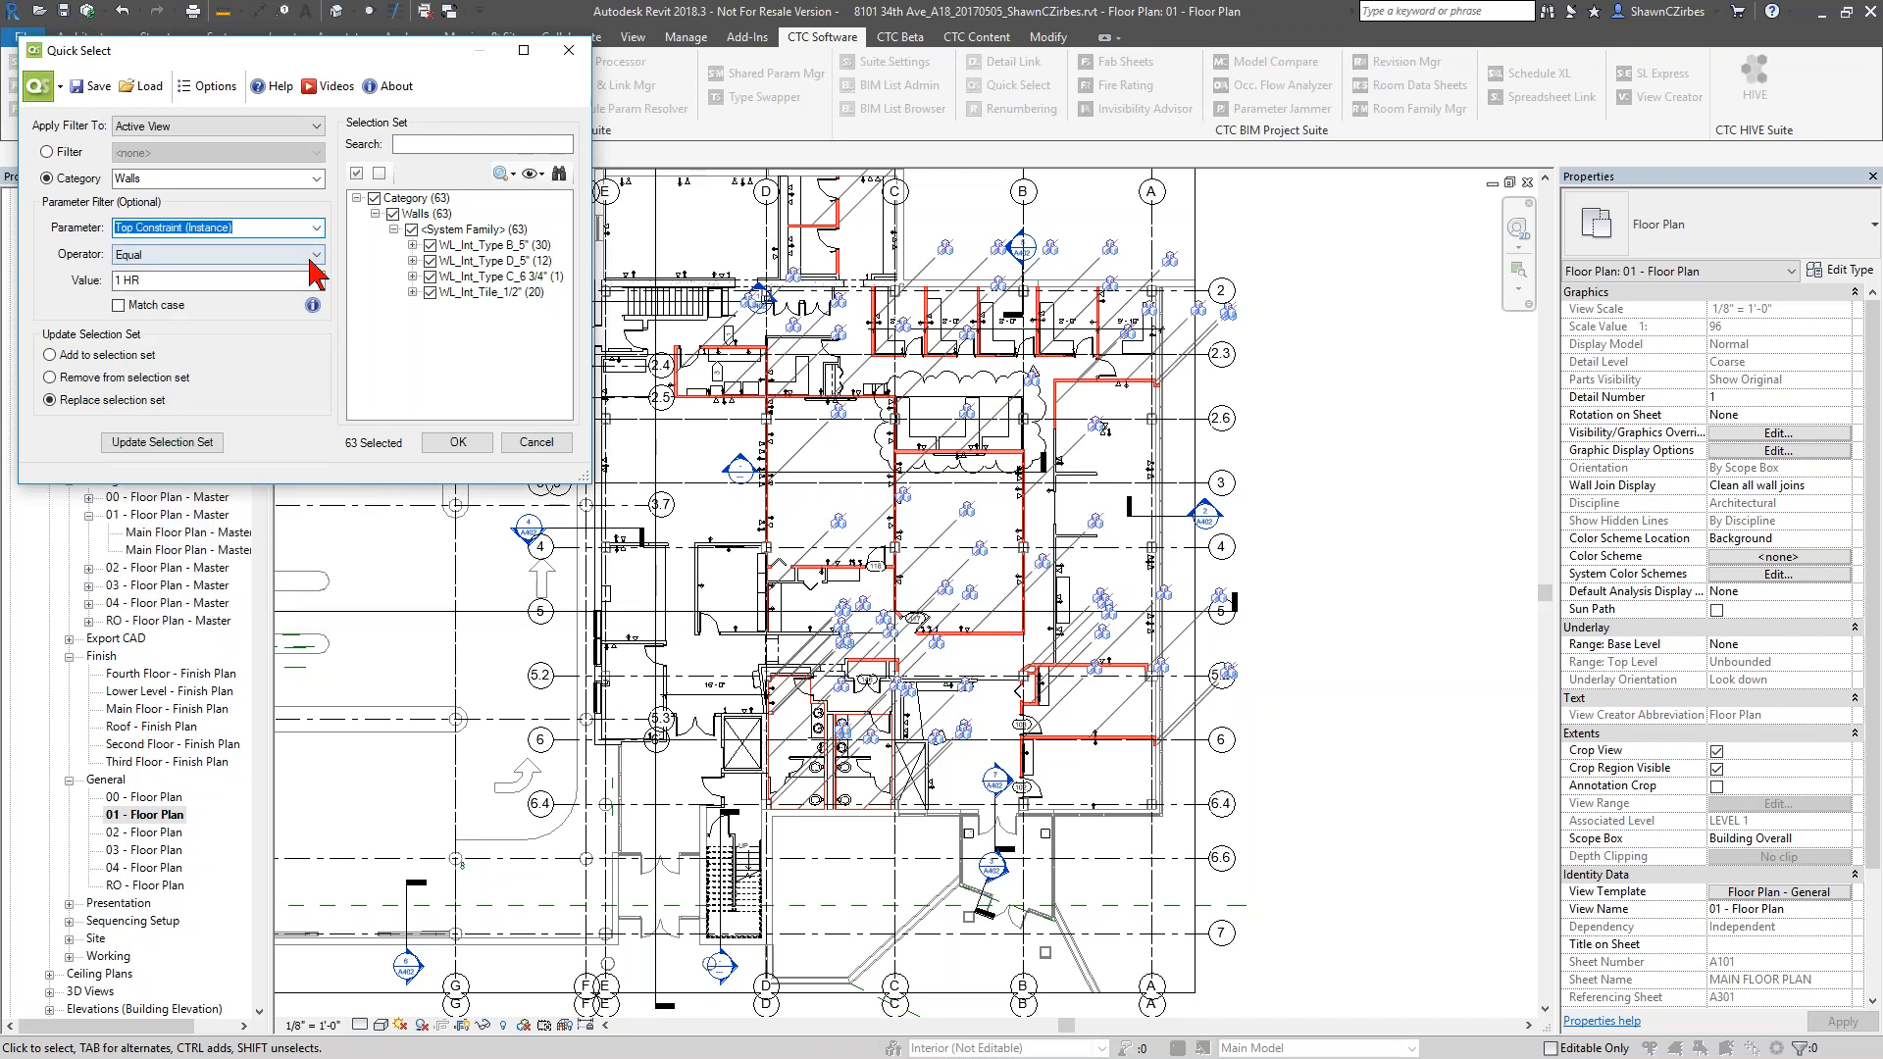
left_click(316, 281)
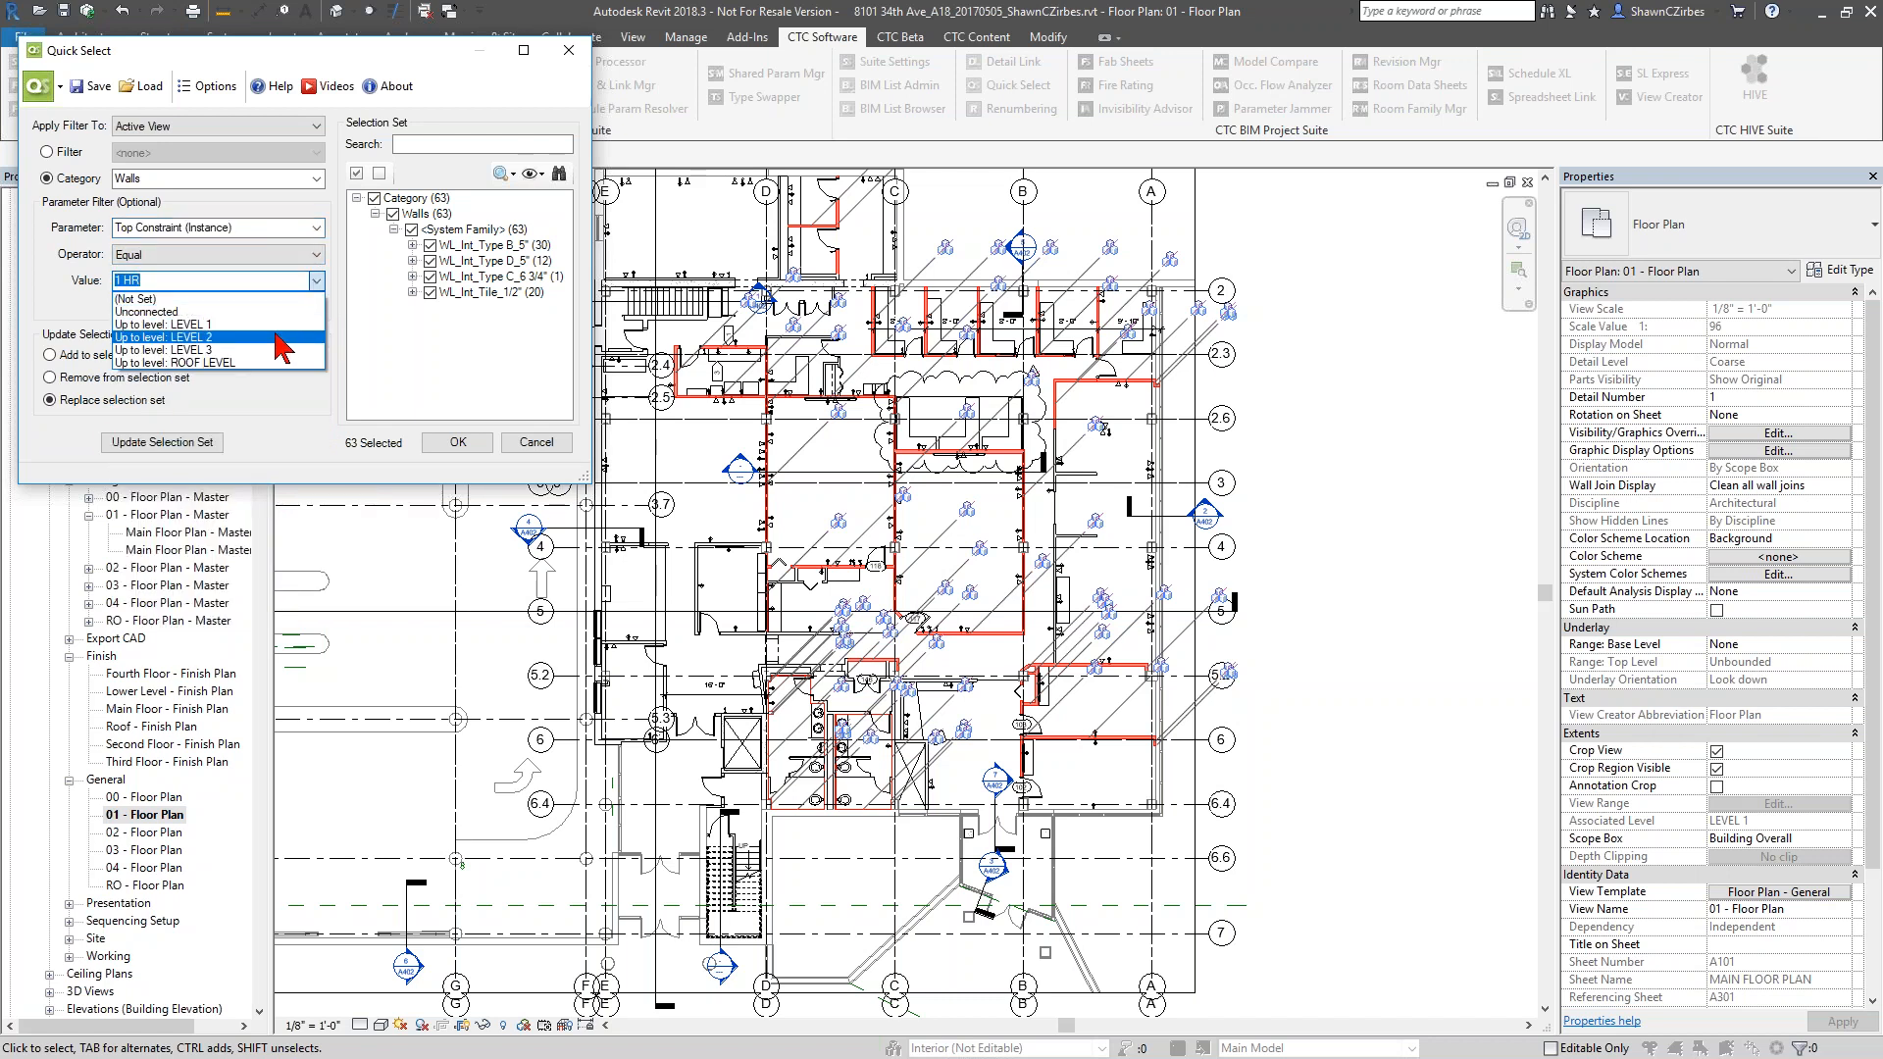
left_click(277, 338)
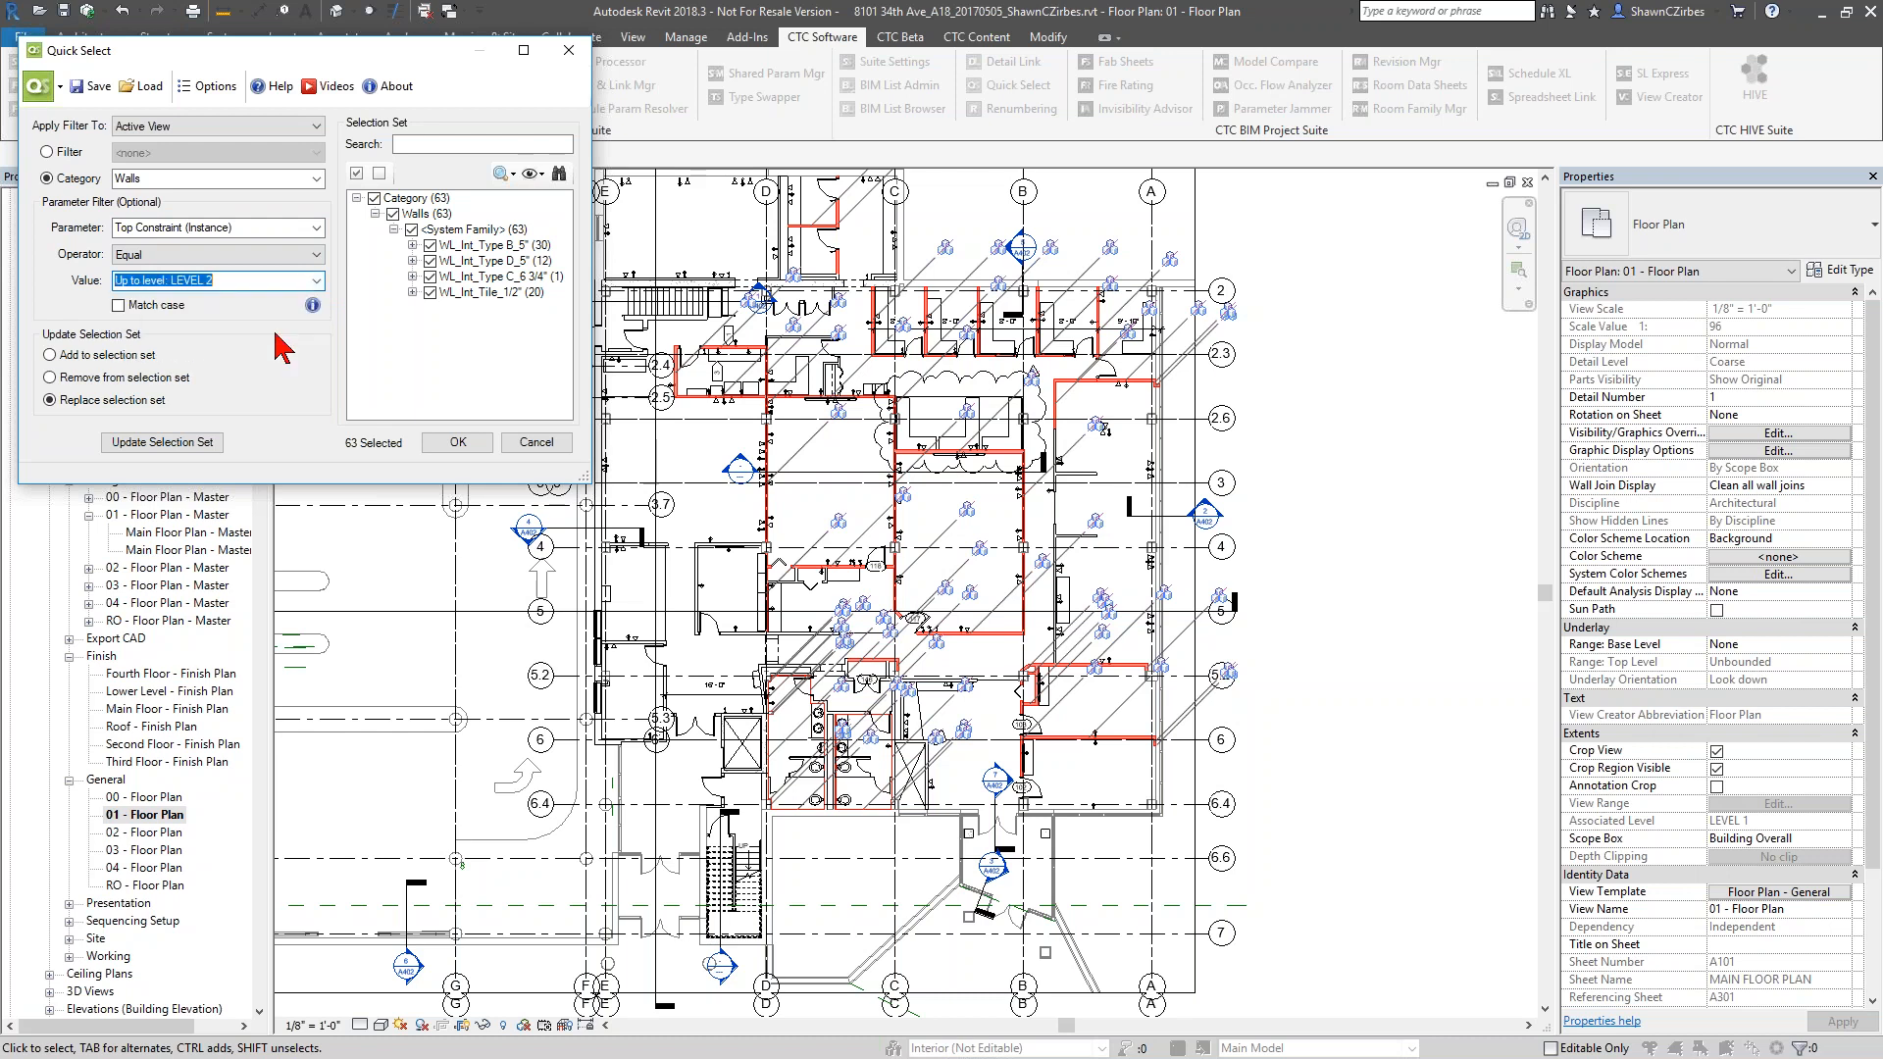
left_click(174, 378)
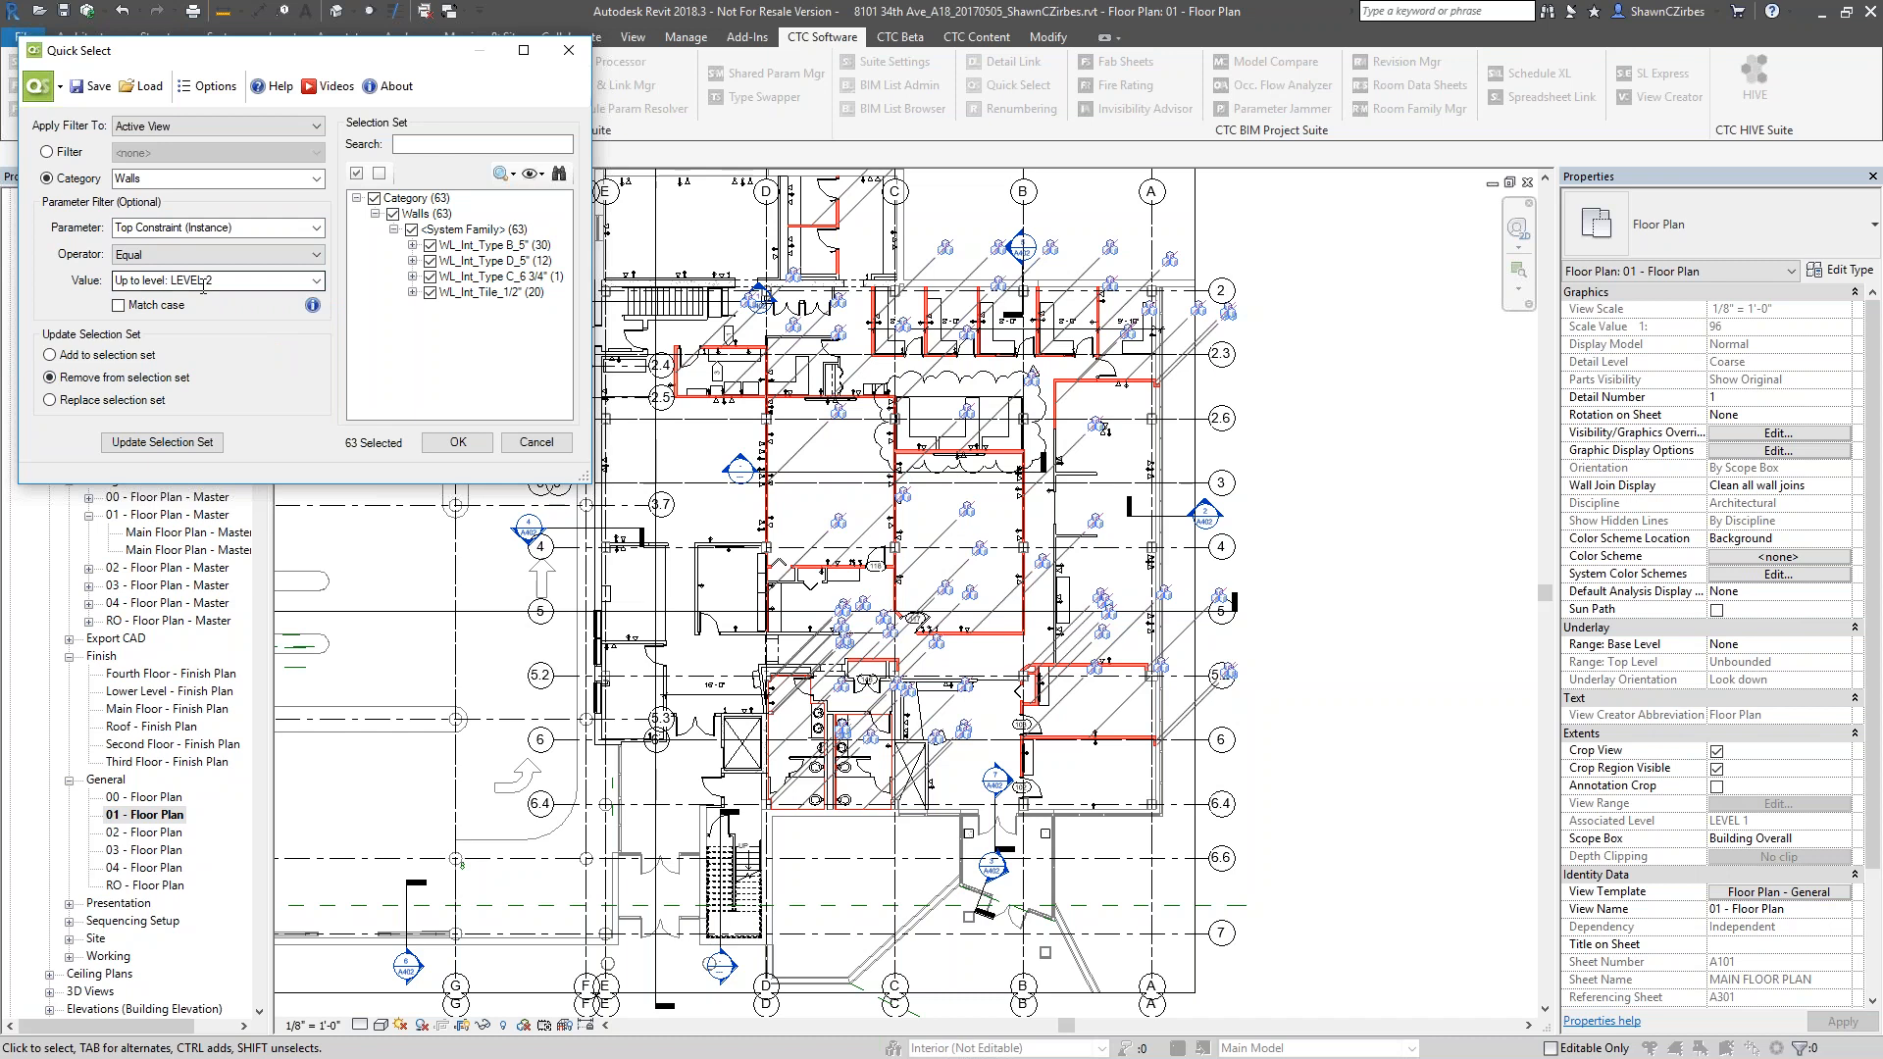
left_click(183, 442)
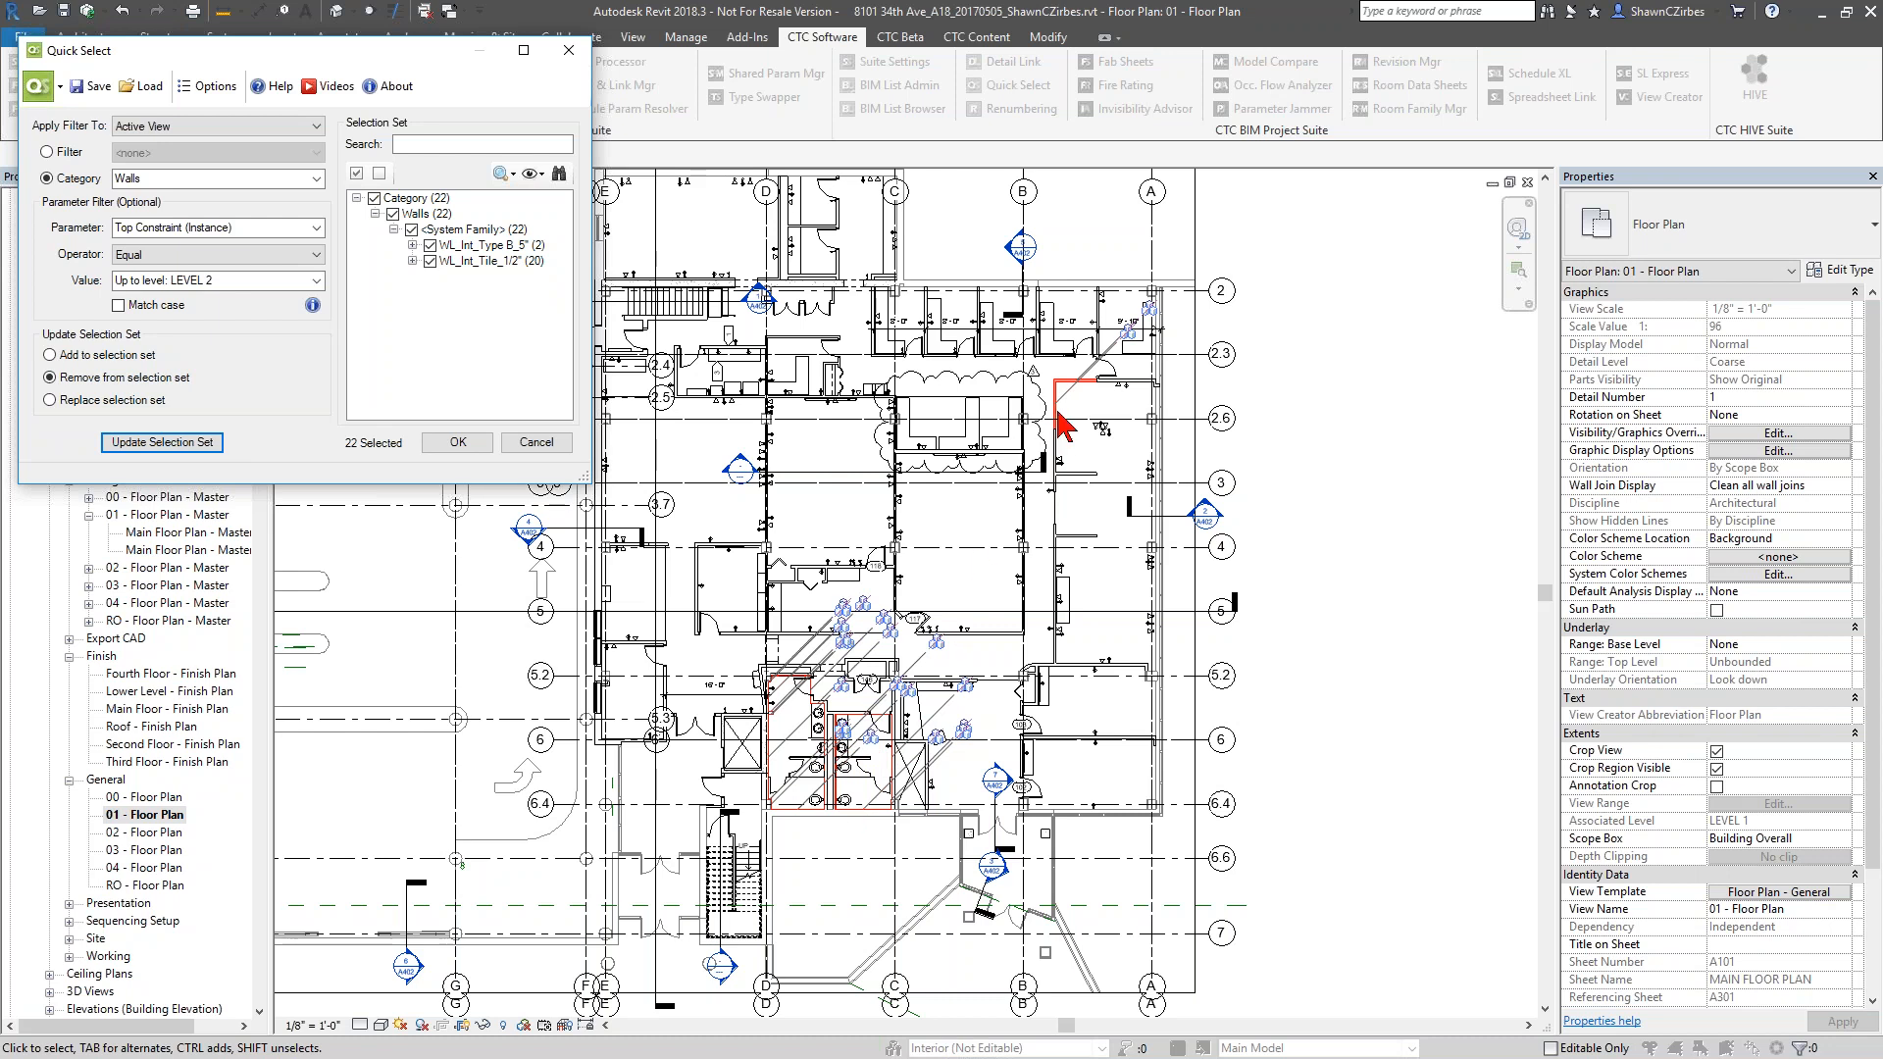
left_click(514, 246)
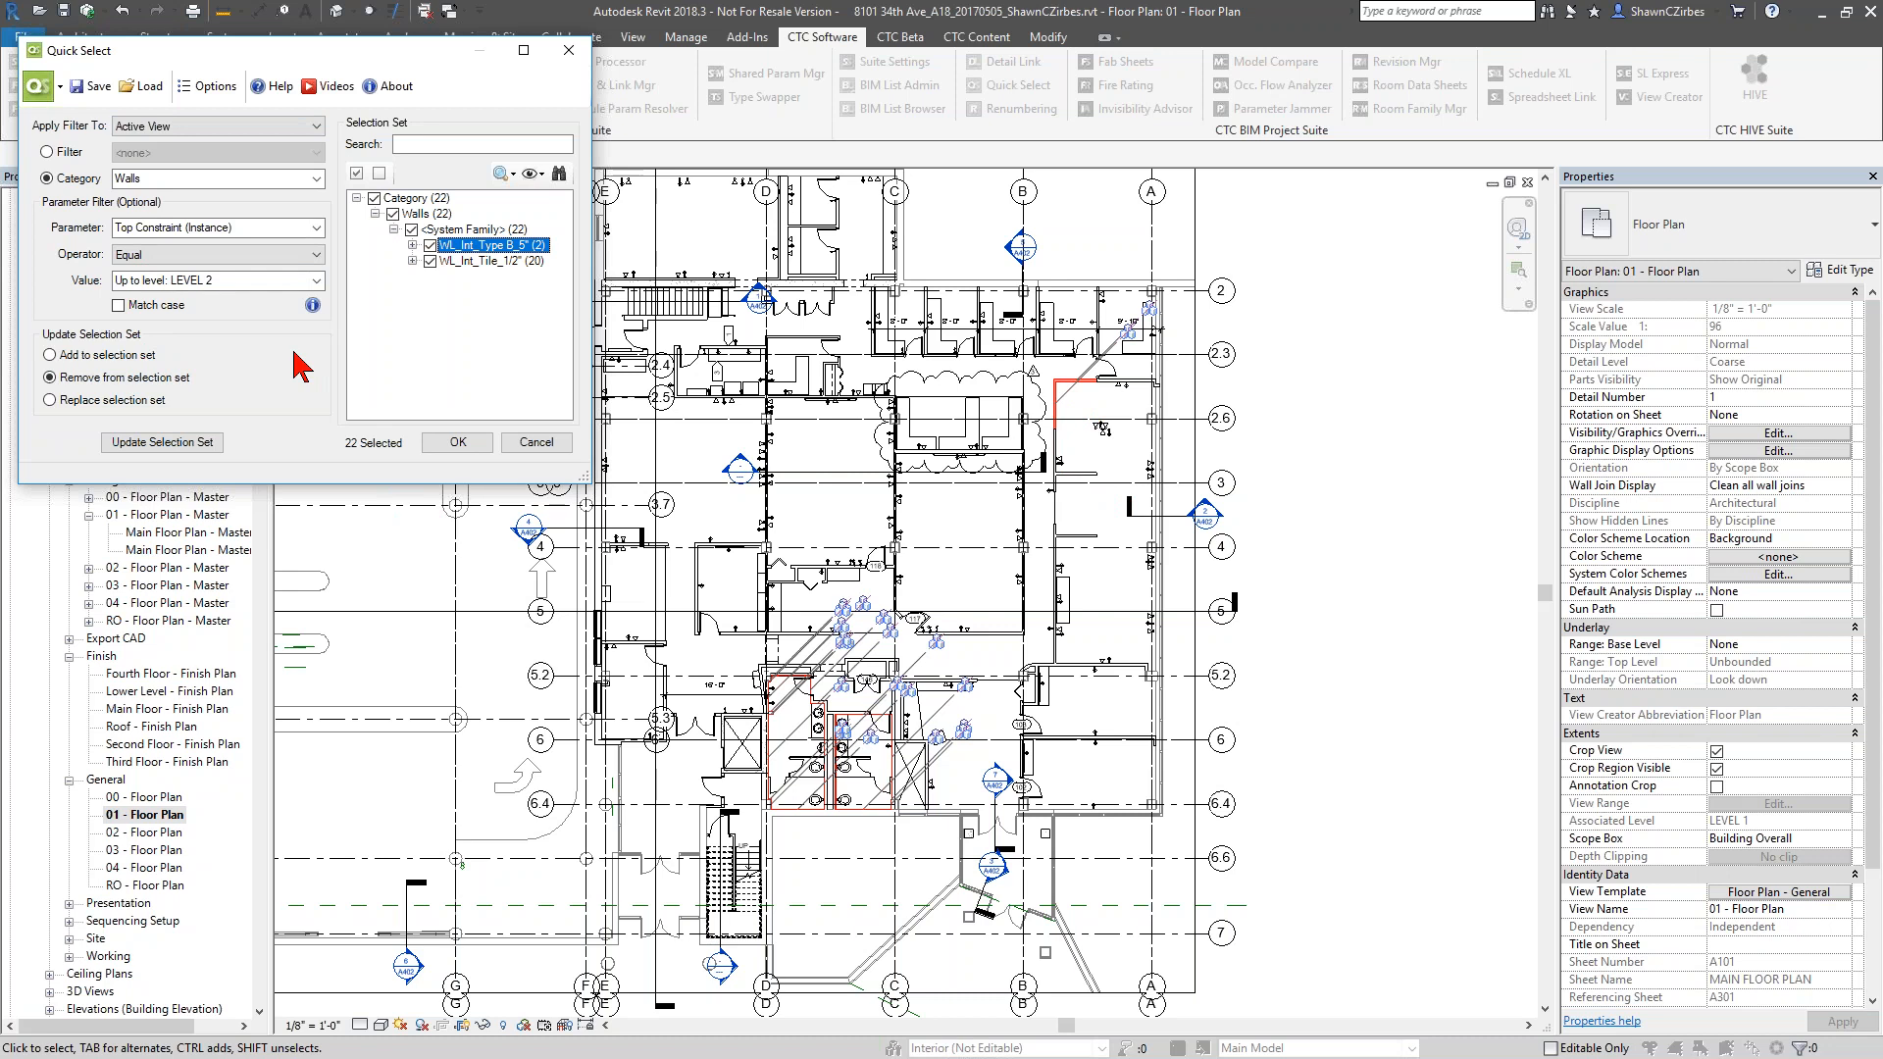
left_click(536, 443)
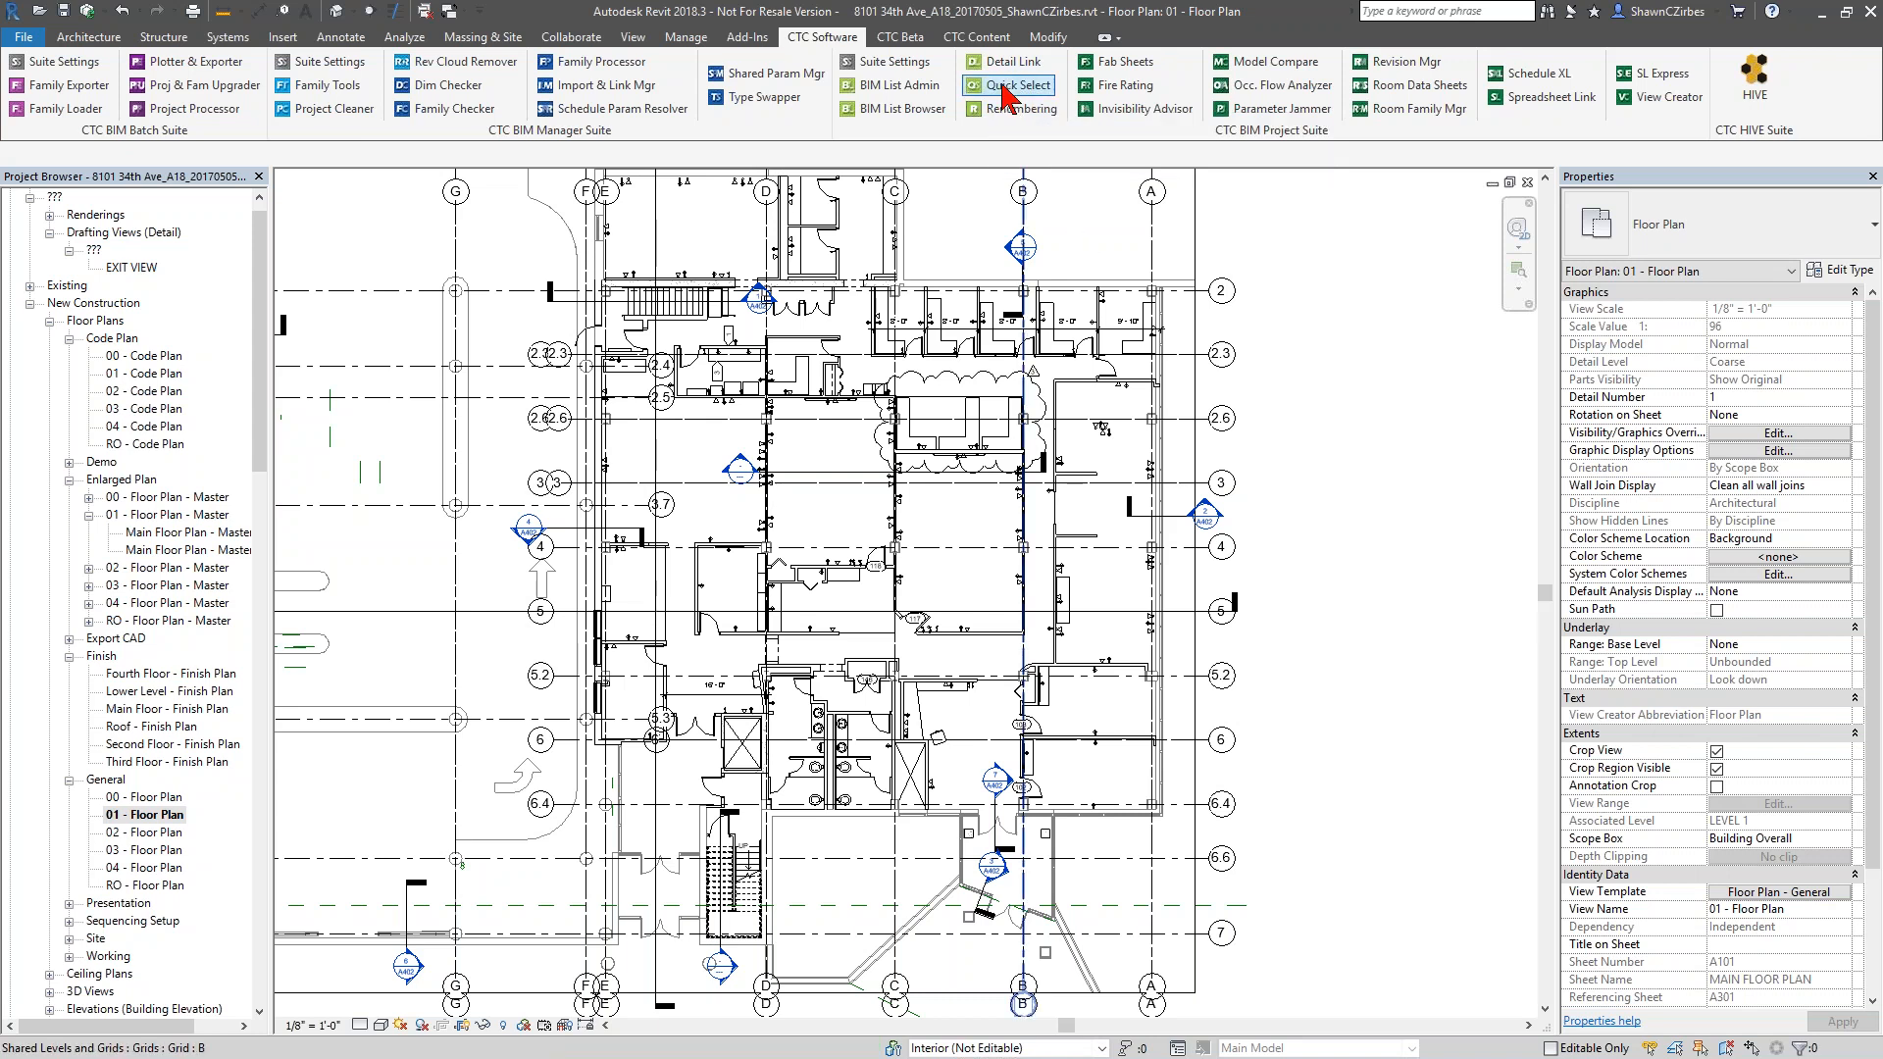
Select the elements crossing the area around grids B and 2 to 3 and filter the selection to Walls only
left_click_drag(1099, 294, 991, 510)
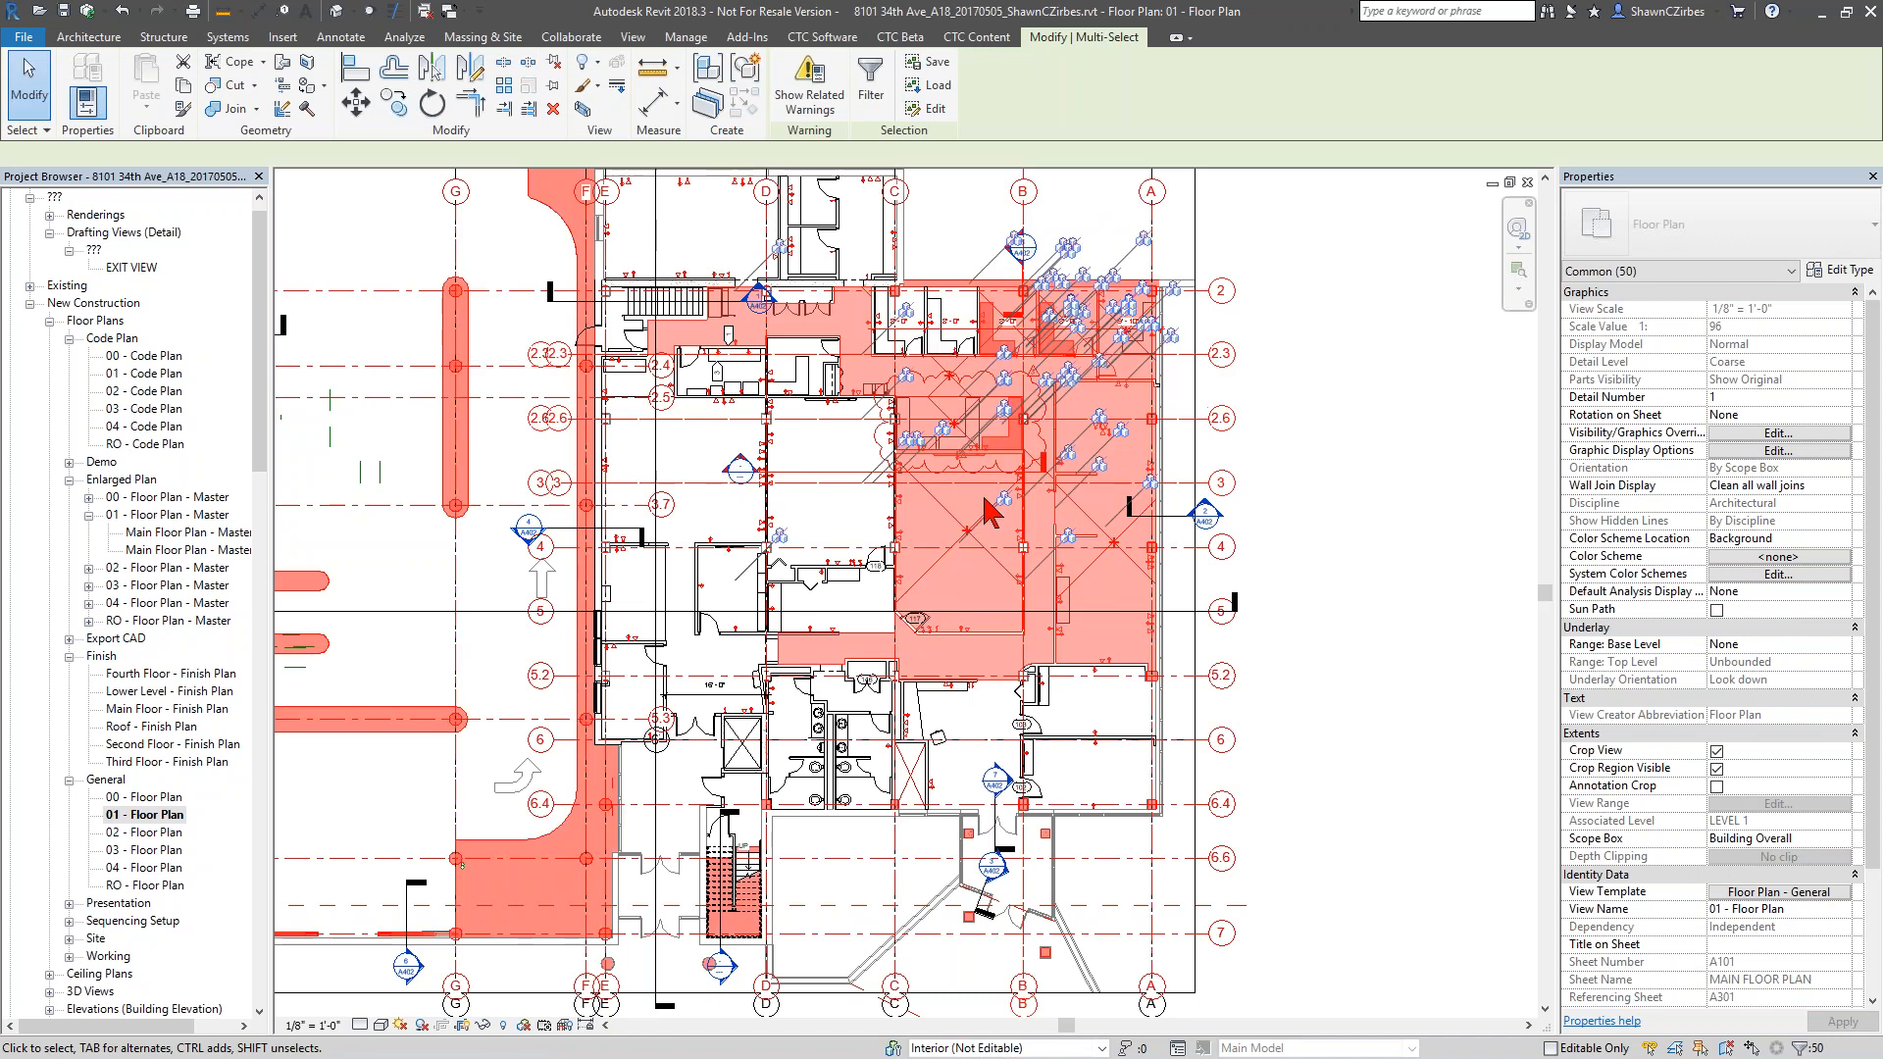
left_click(872, 81)
left_click(1047, 443)
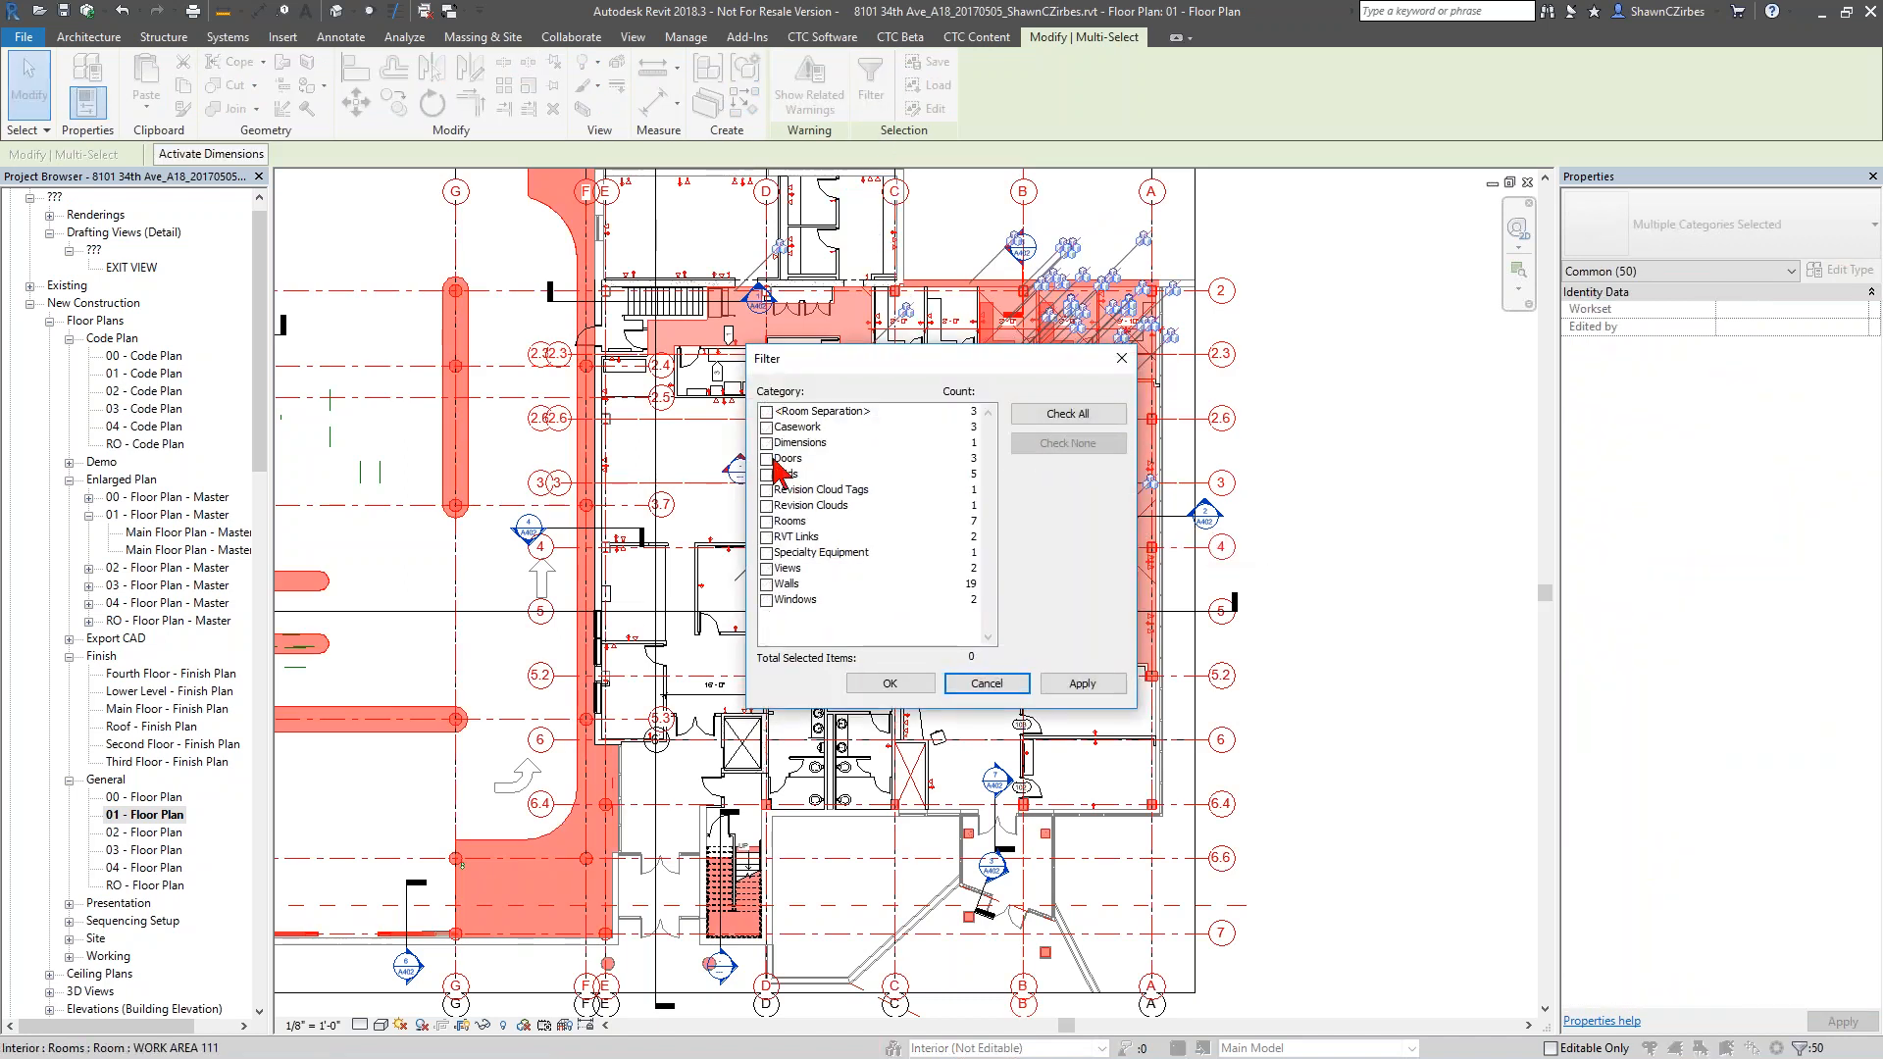
left_click(782, 599)
left_click(767, 585)
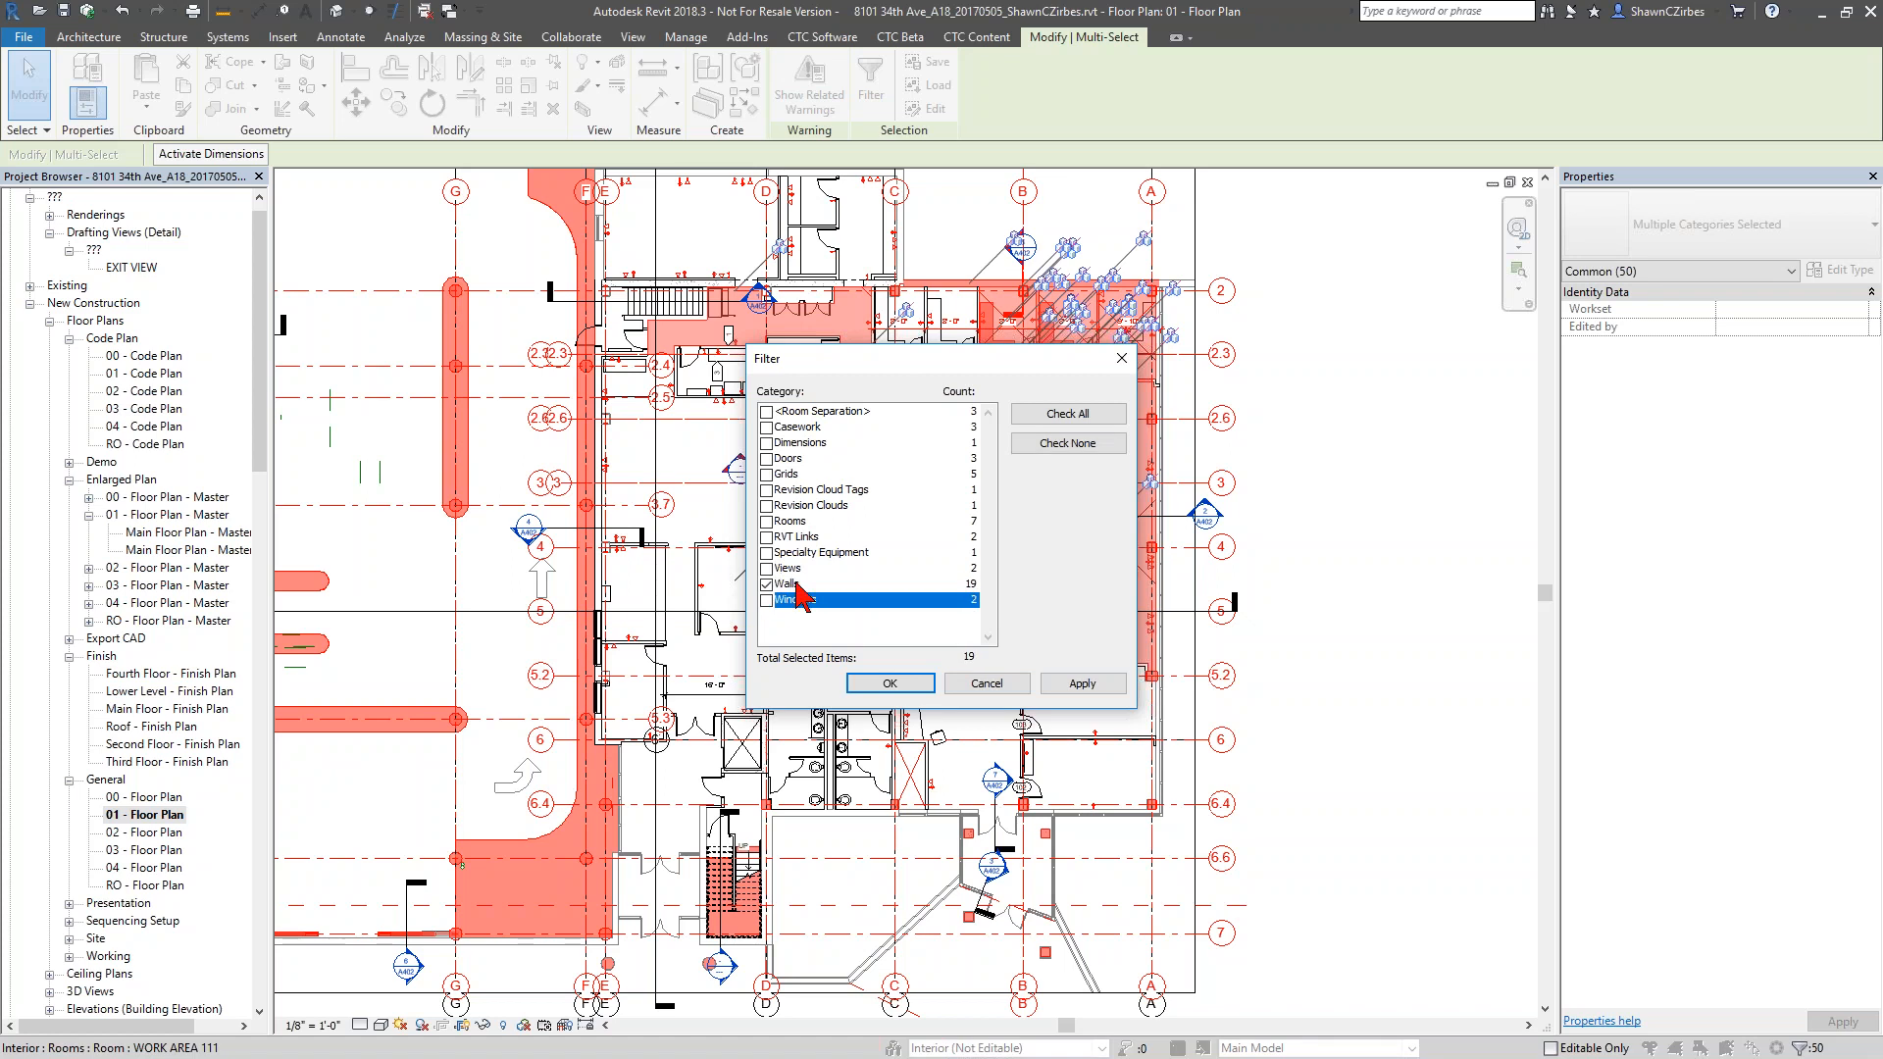
left_click(920, 682)
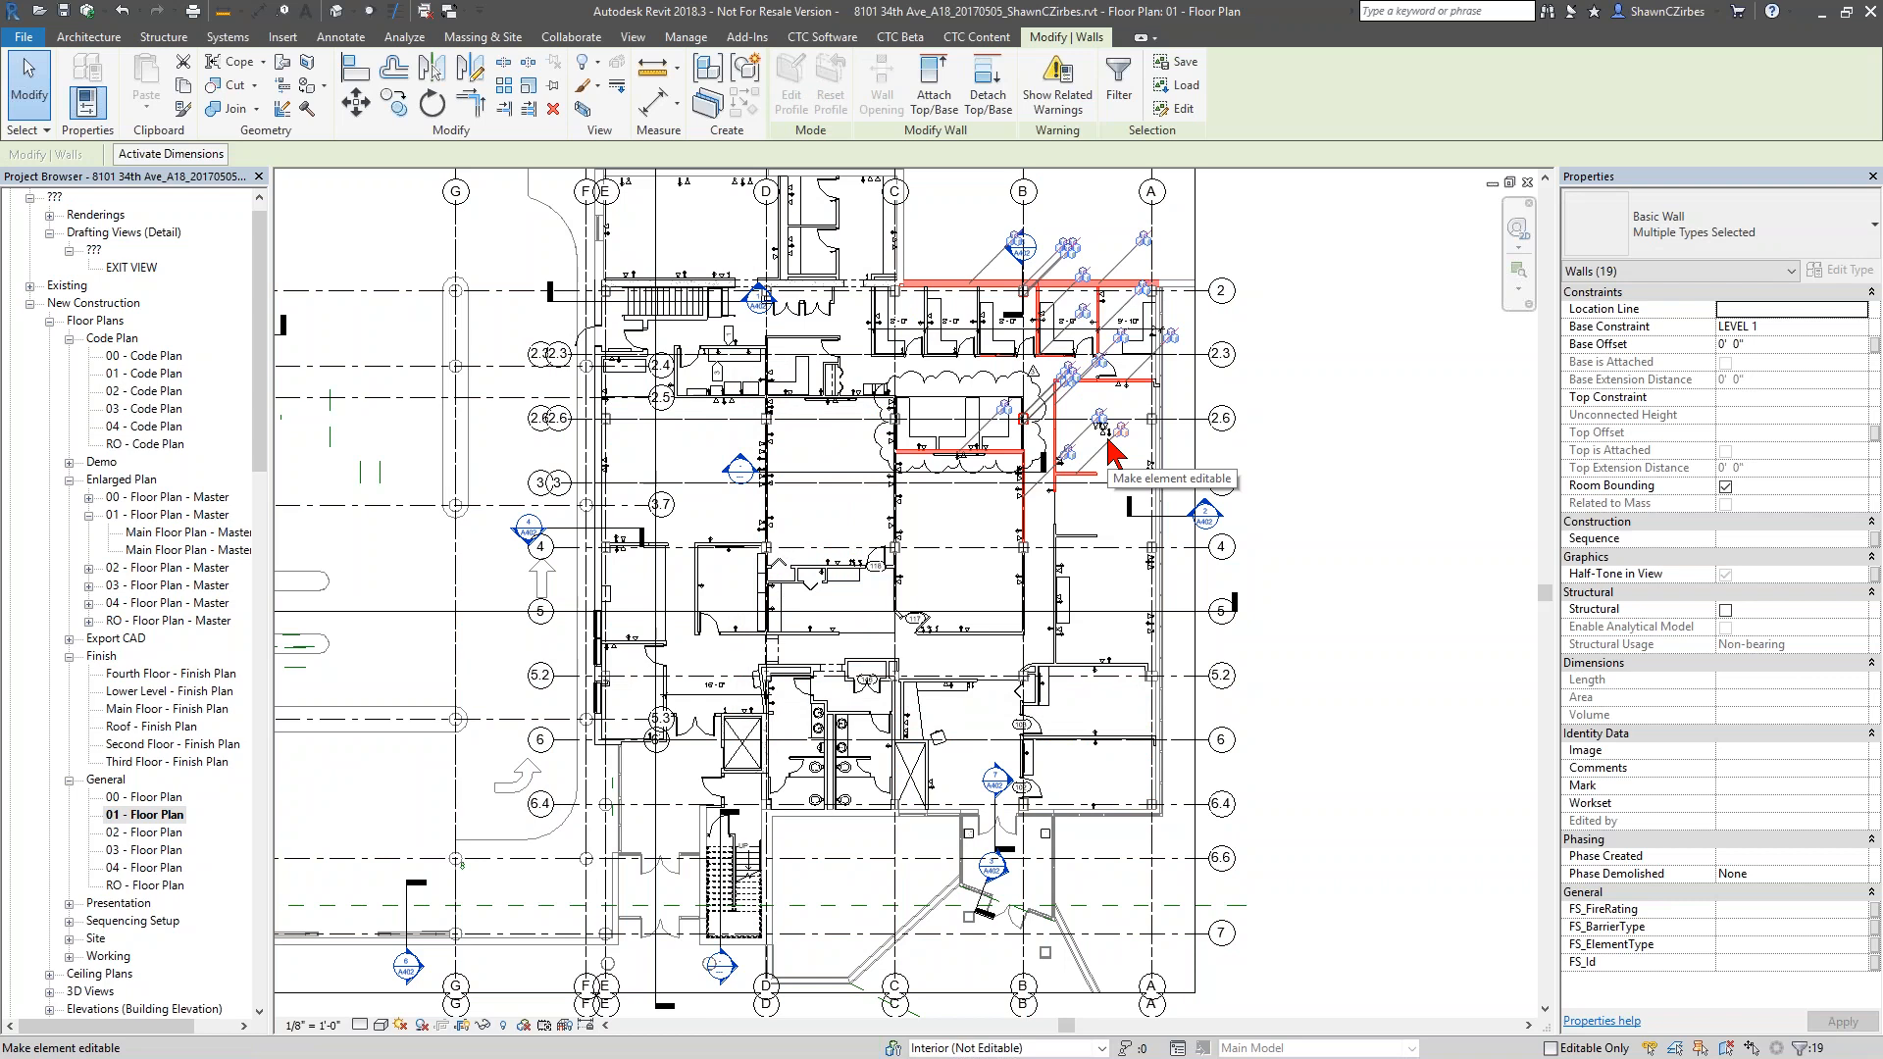
Select the linked electrical Revit model in the plan and go back to the Quick Select tool
left_click(1111, 450)
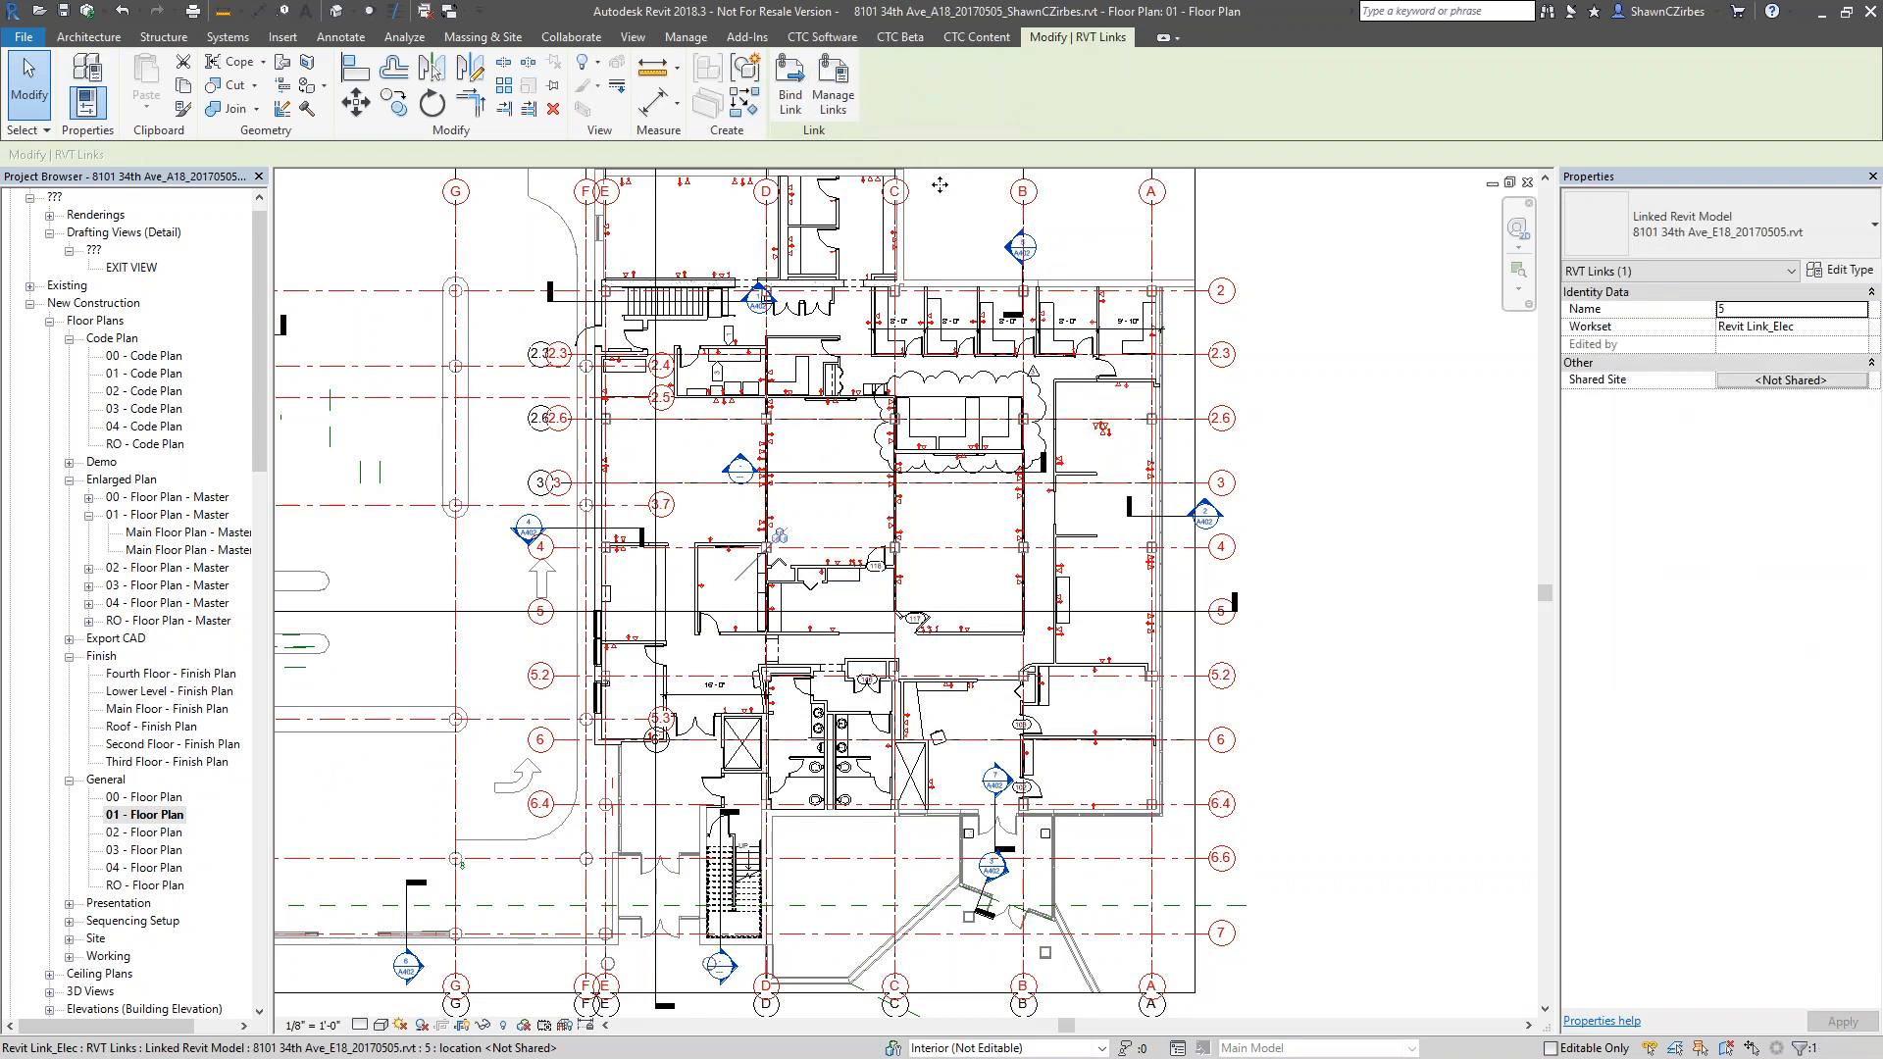
left_click(824, 38)
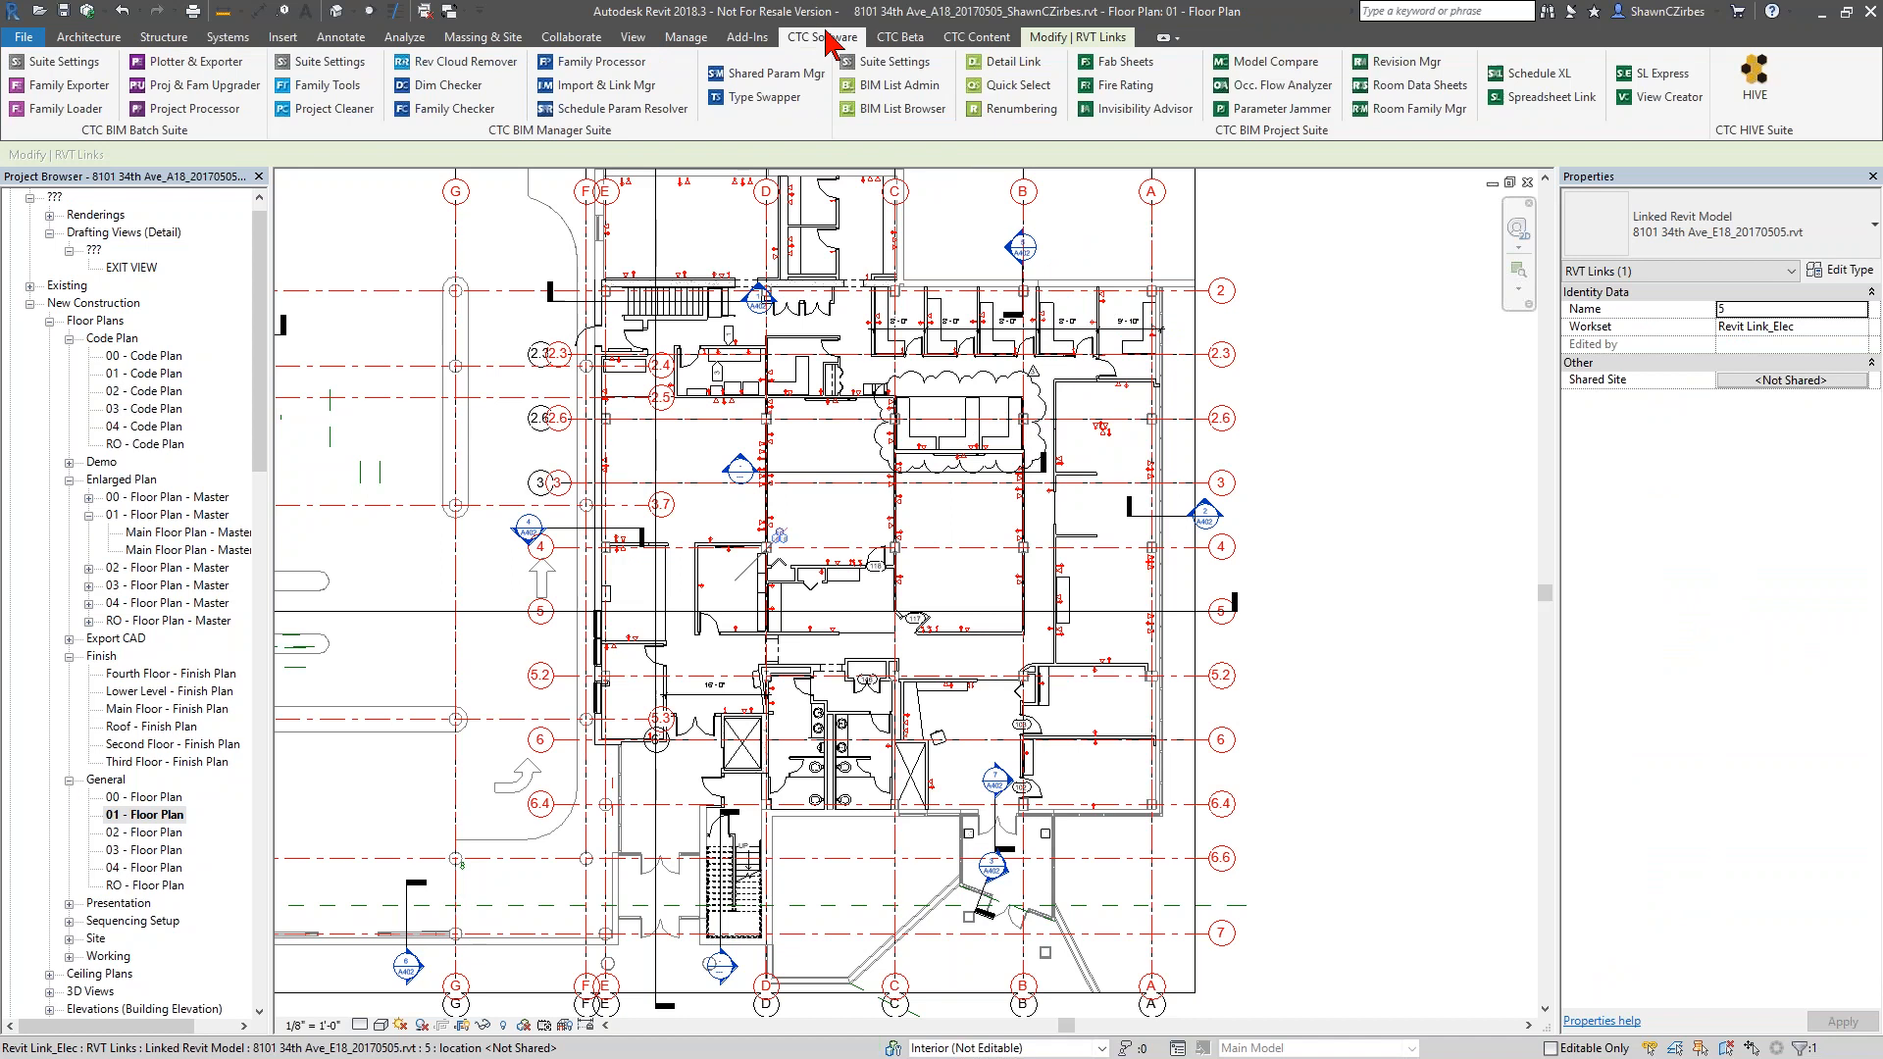
left_click(1018, 89)
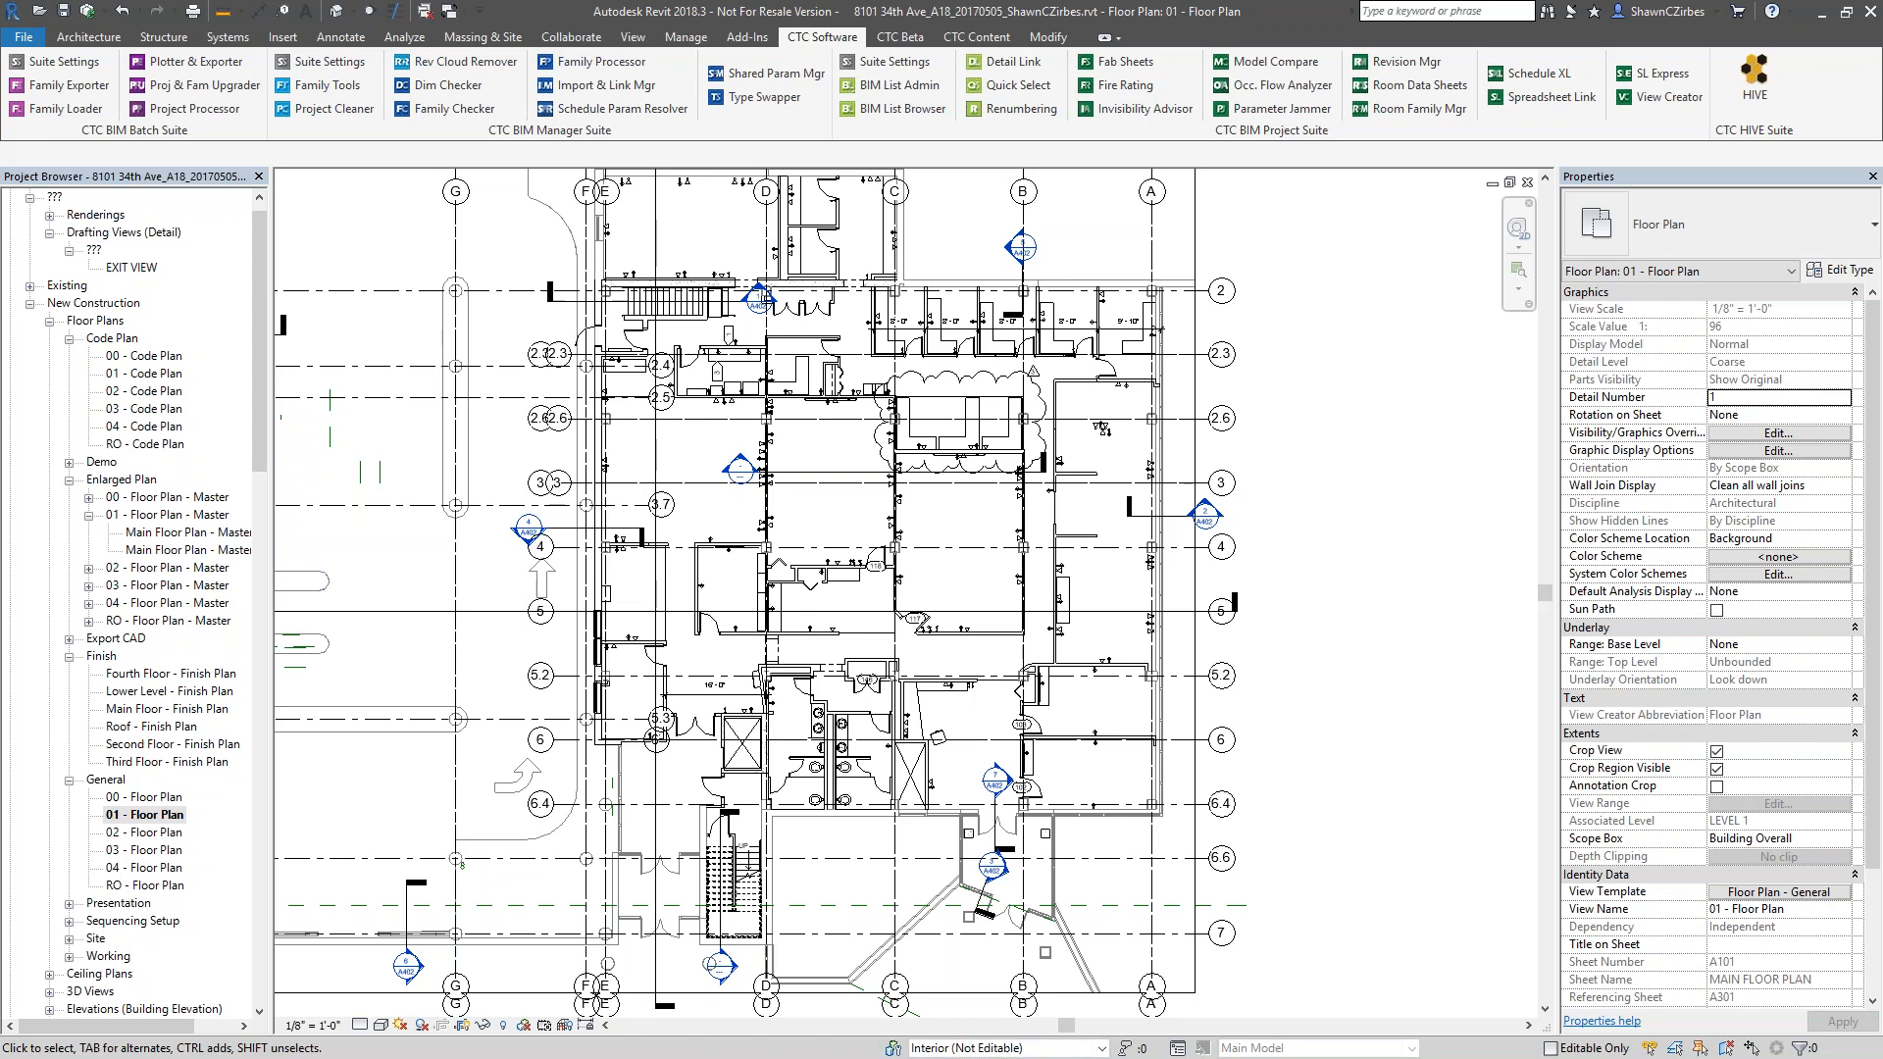
Expand the Families node in the Project Browser and examine the commands available for all families
left_click_drag(261, 363, 239, 989)
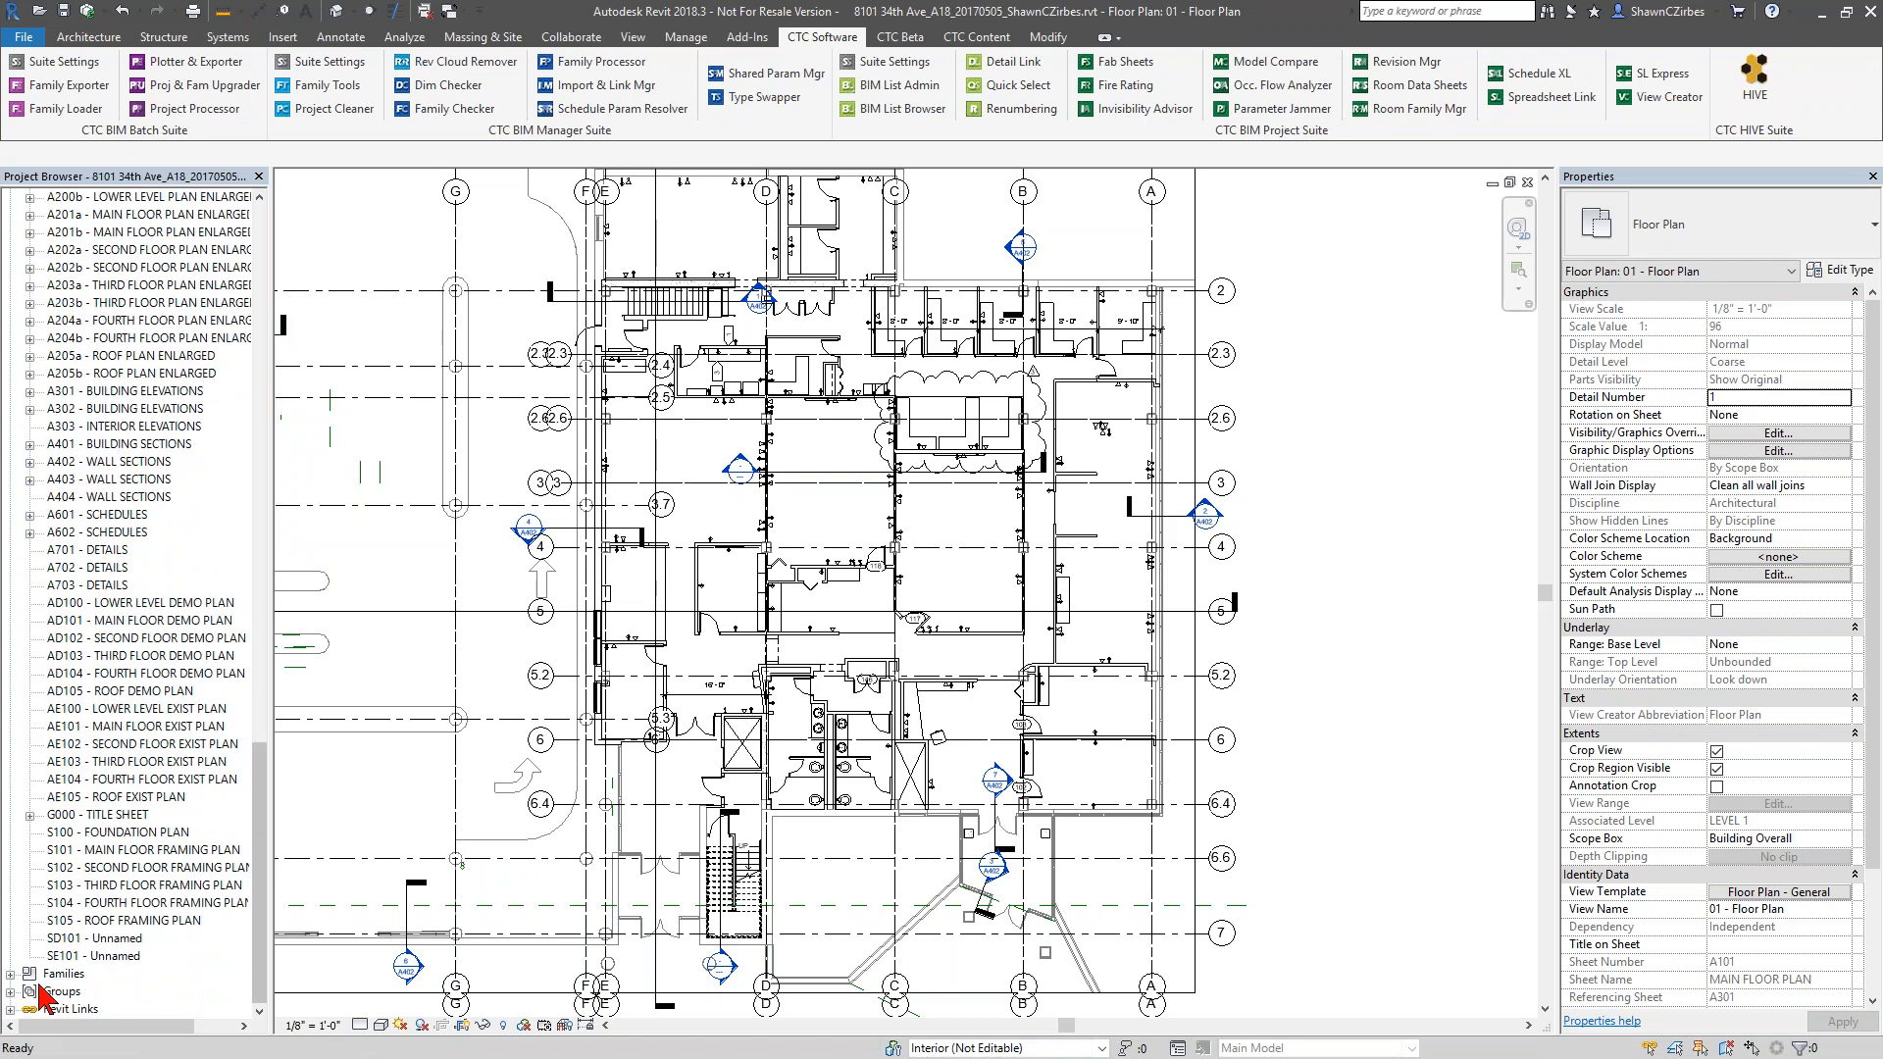
left_click(11, 974)
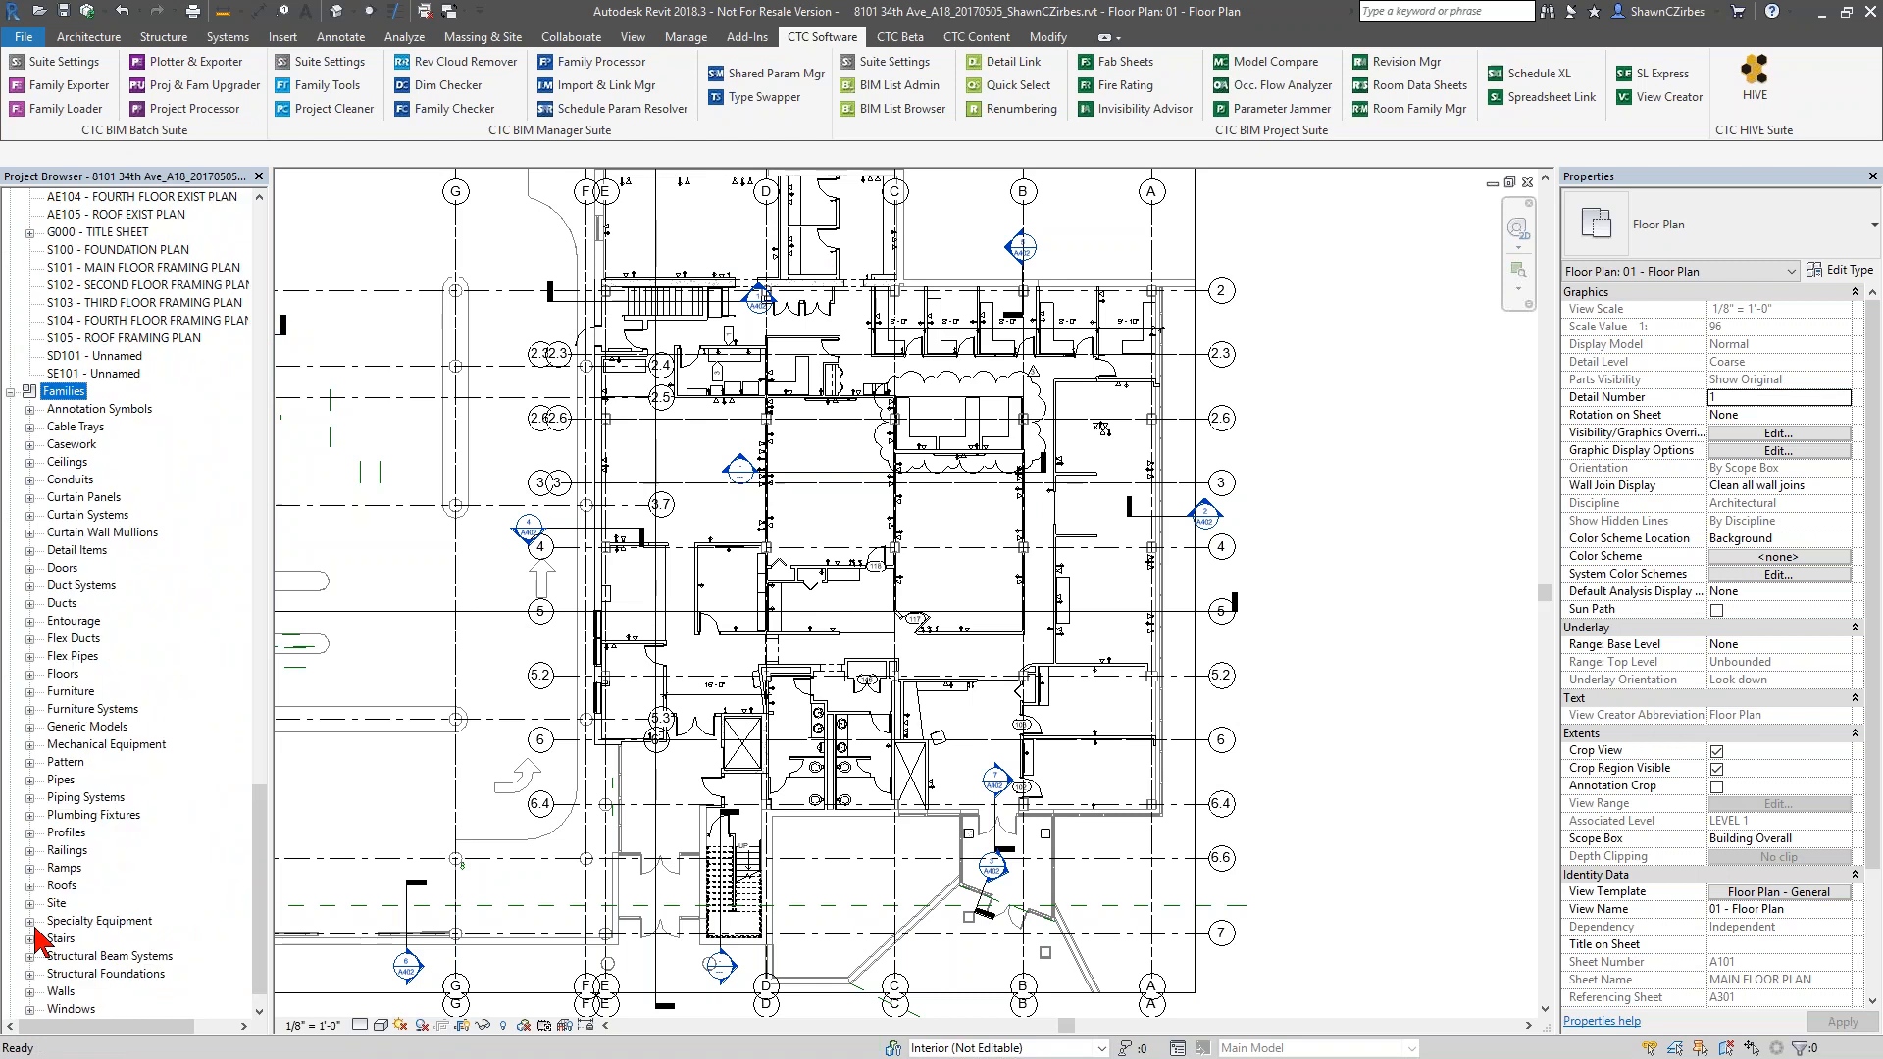
right_click(55, 396)
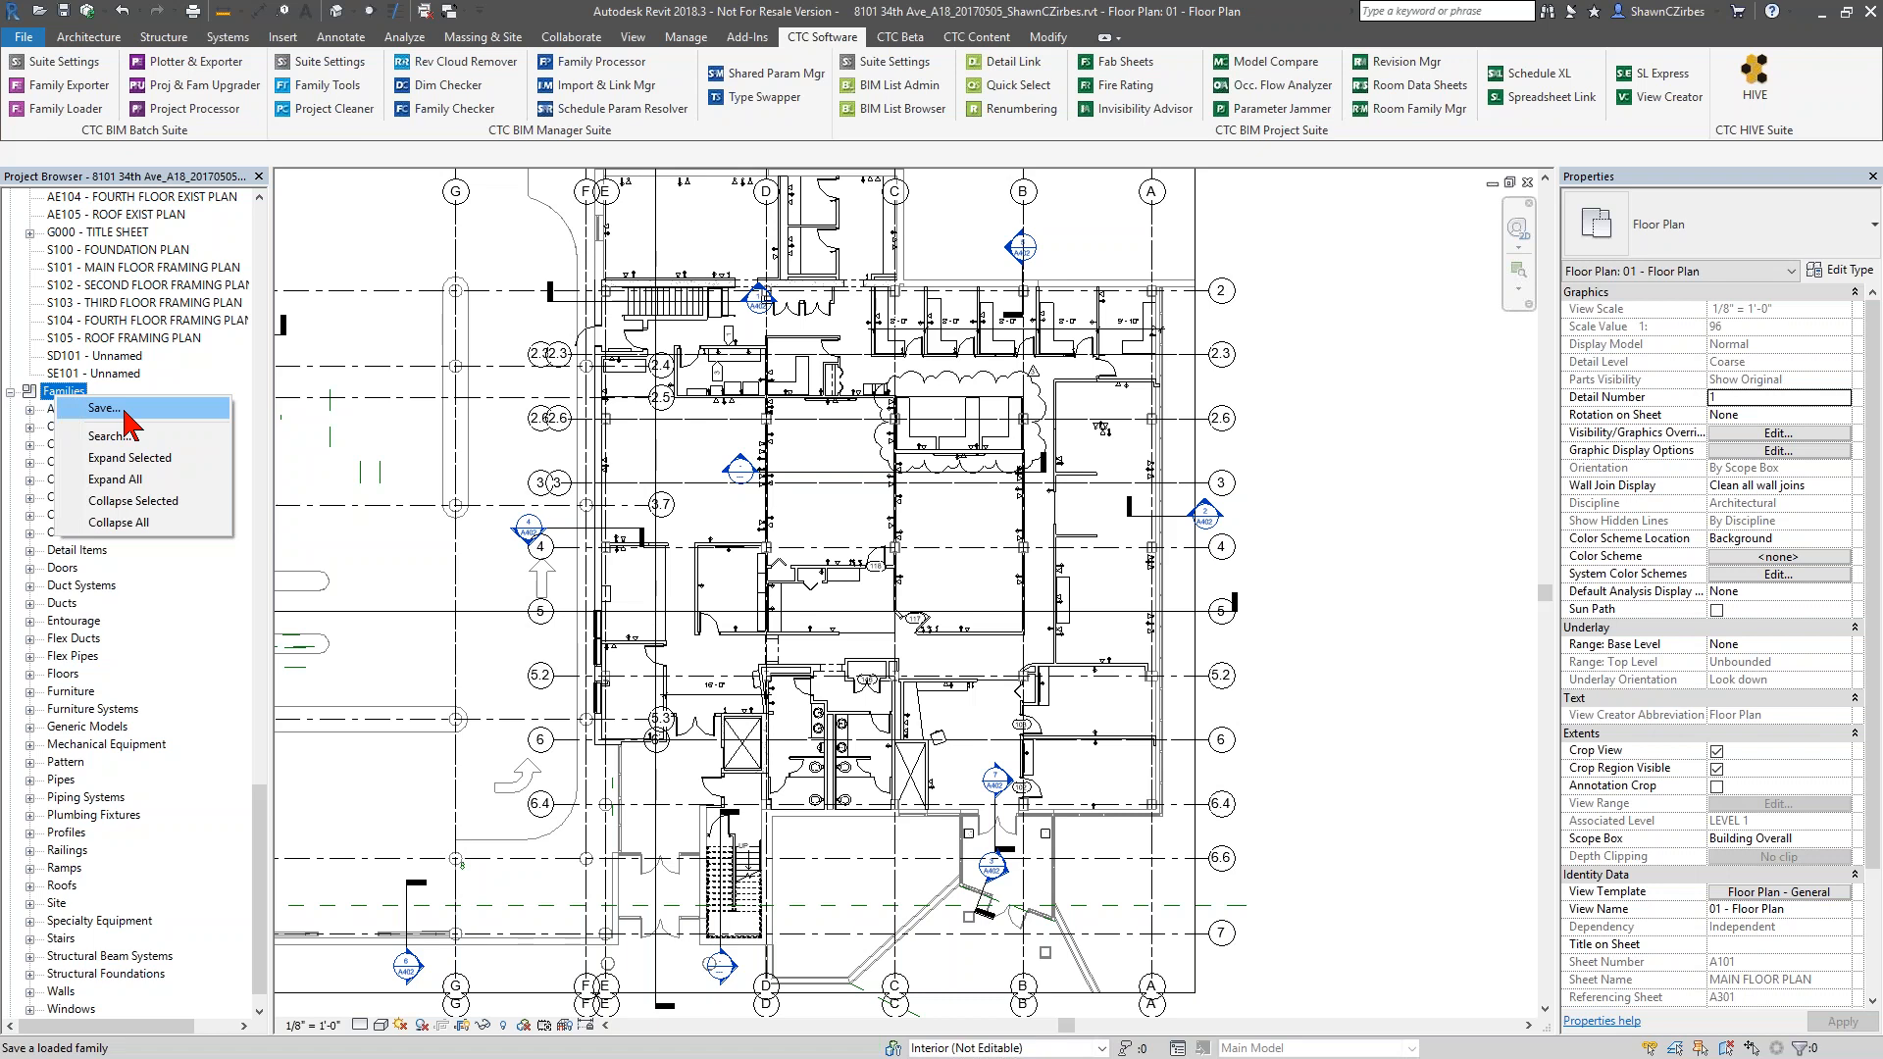
left_click(329, 579)
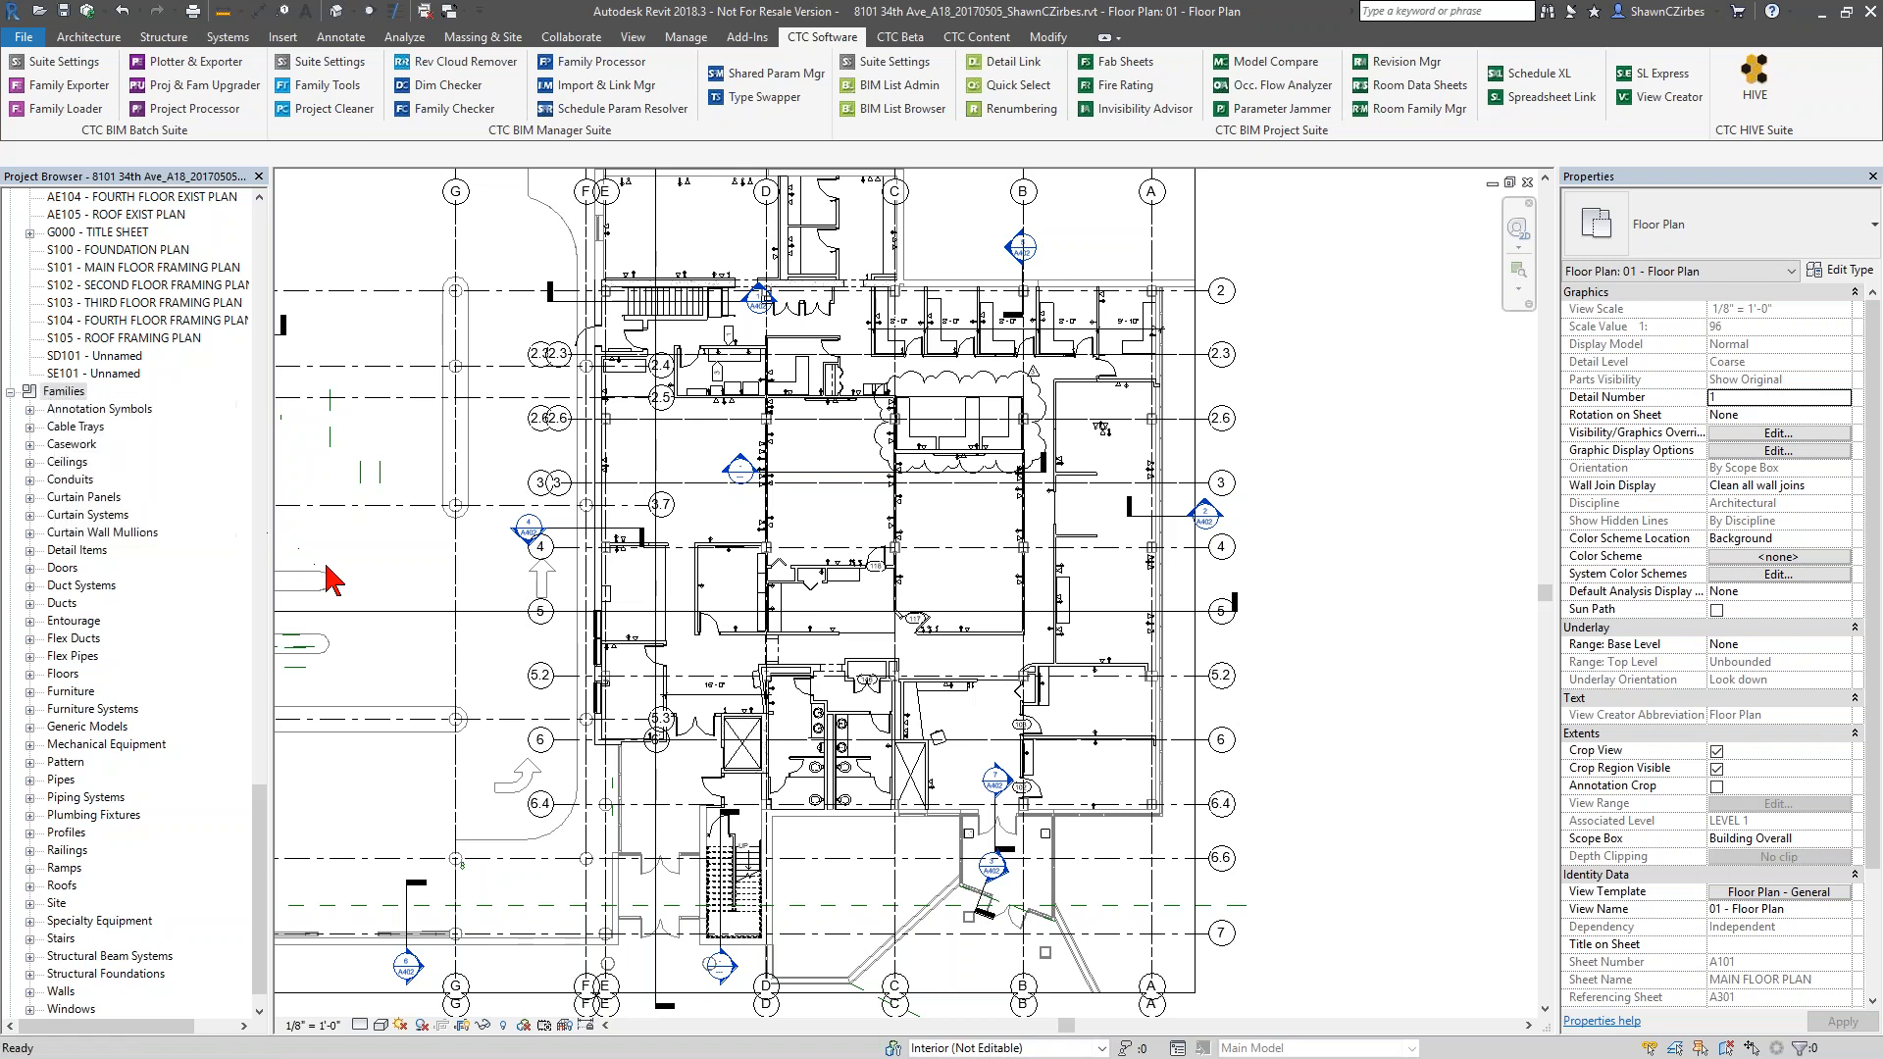
Examine the commands available for the Doors, Mechanical Equipment and Specialty Equipment family categories
right_click(61, 568)
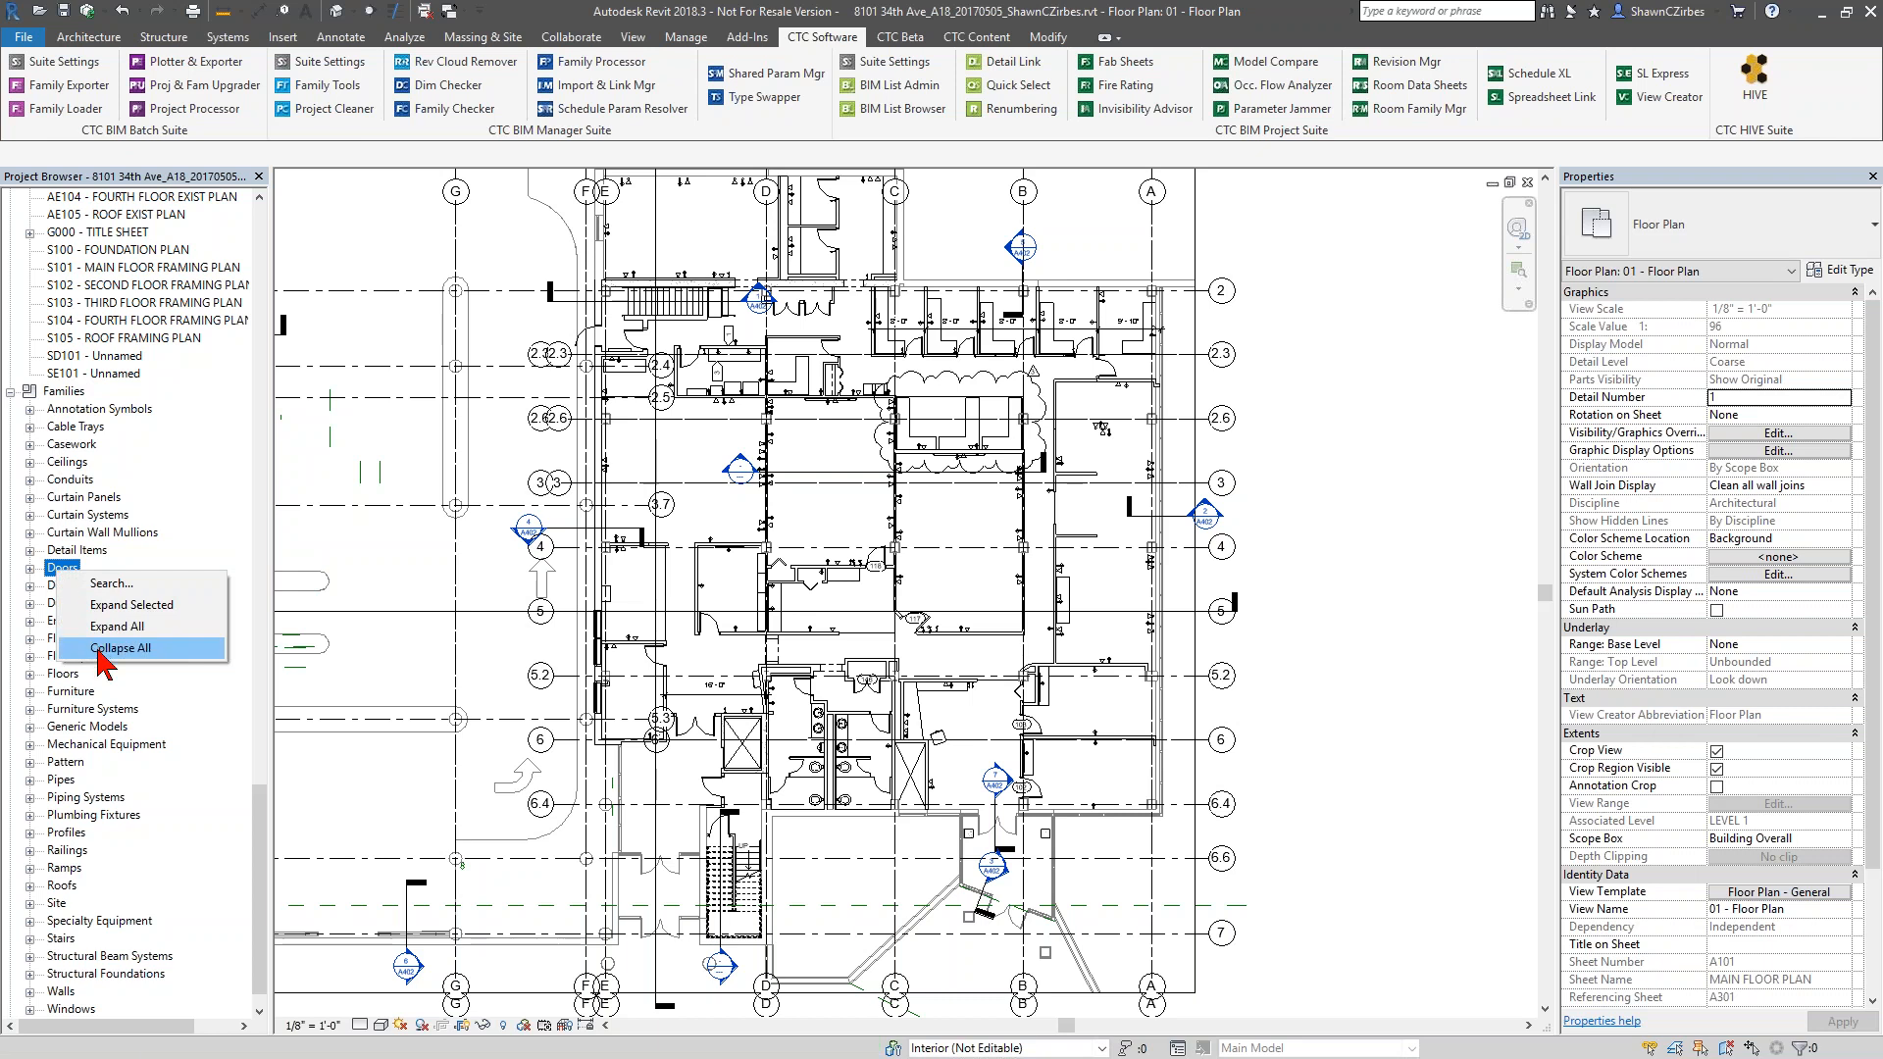
right_click(86, 746)
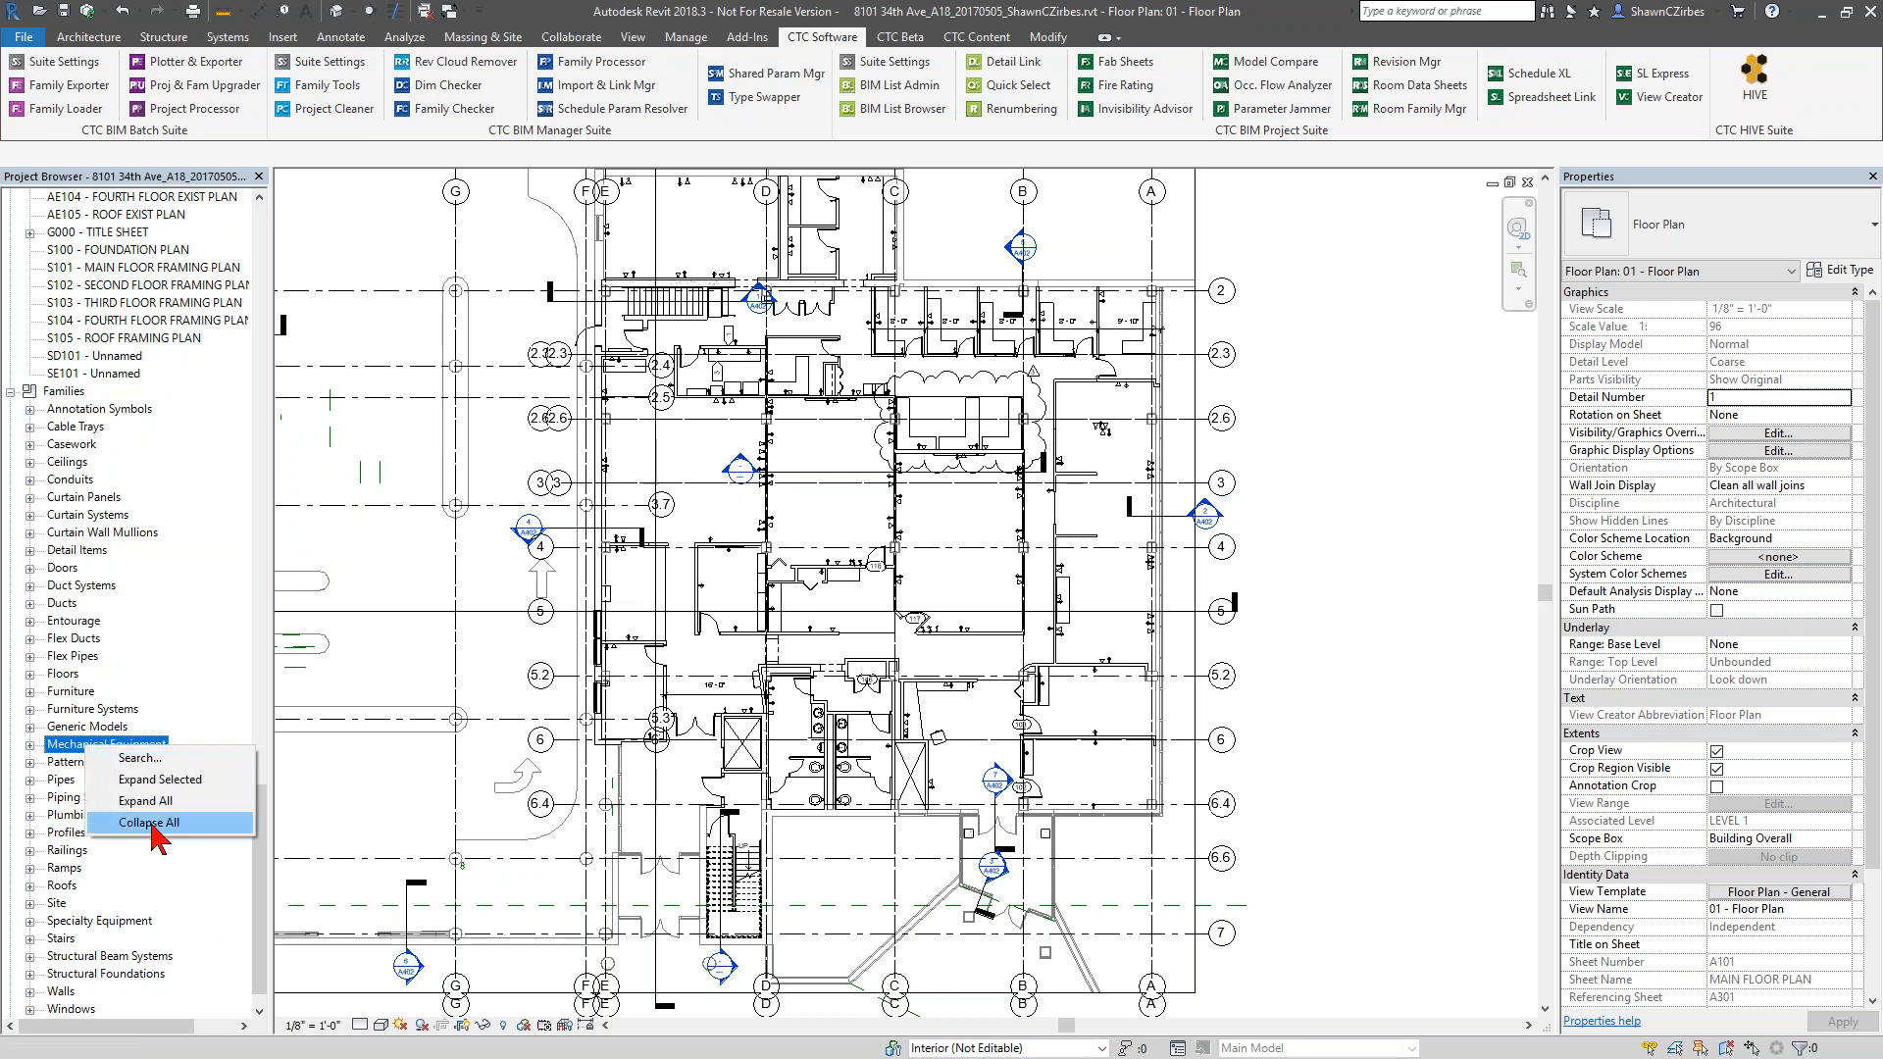
right_click(117, 922)
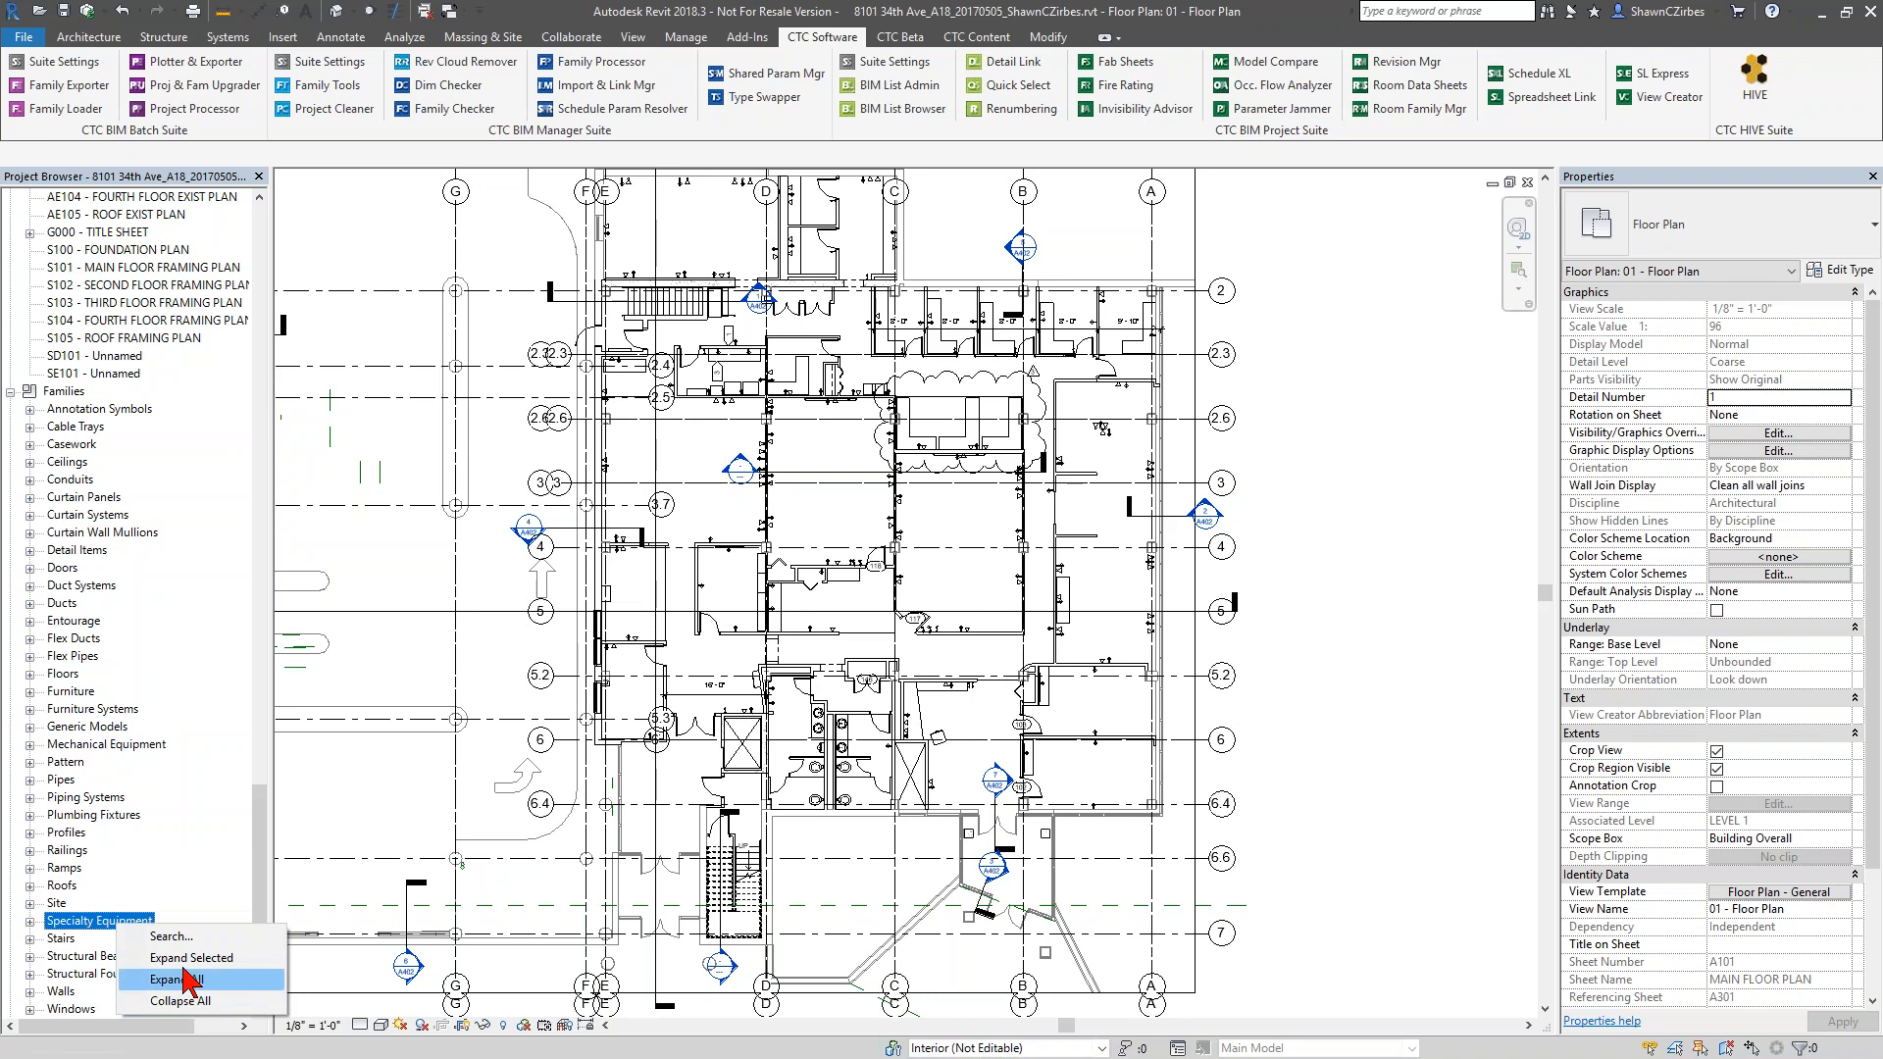
Expand the Doors category and examine the commands available for individual door families such as Doors_Bifold-4 Pnl and Doors_Ext_Dbl_Flush_Glass
left_click(30, 568)
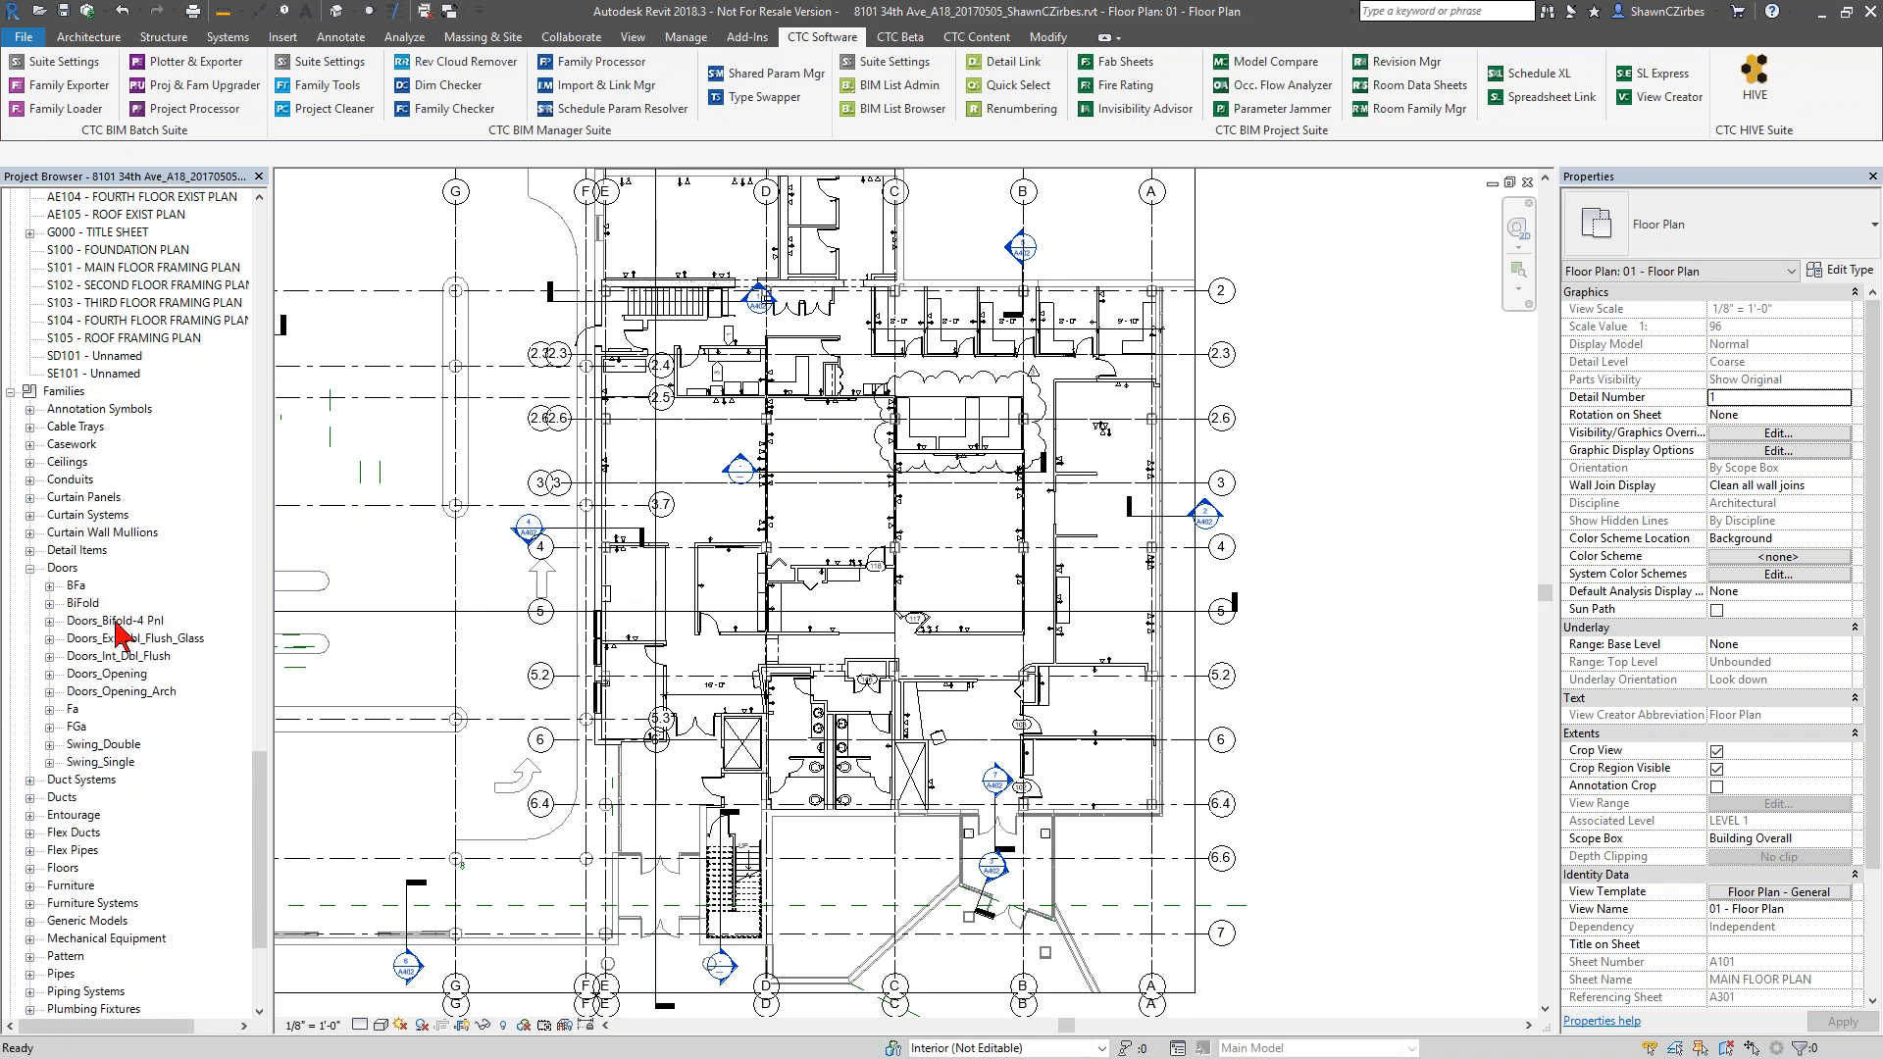
left_click(118, 623)
left_click(122, 689, "shift")
right_click(121, 690)
left_click(112, 620)
right_click(118, 629)
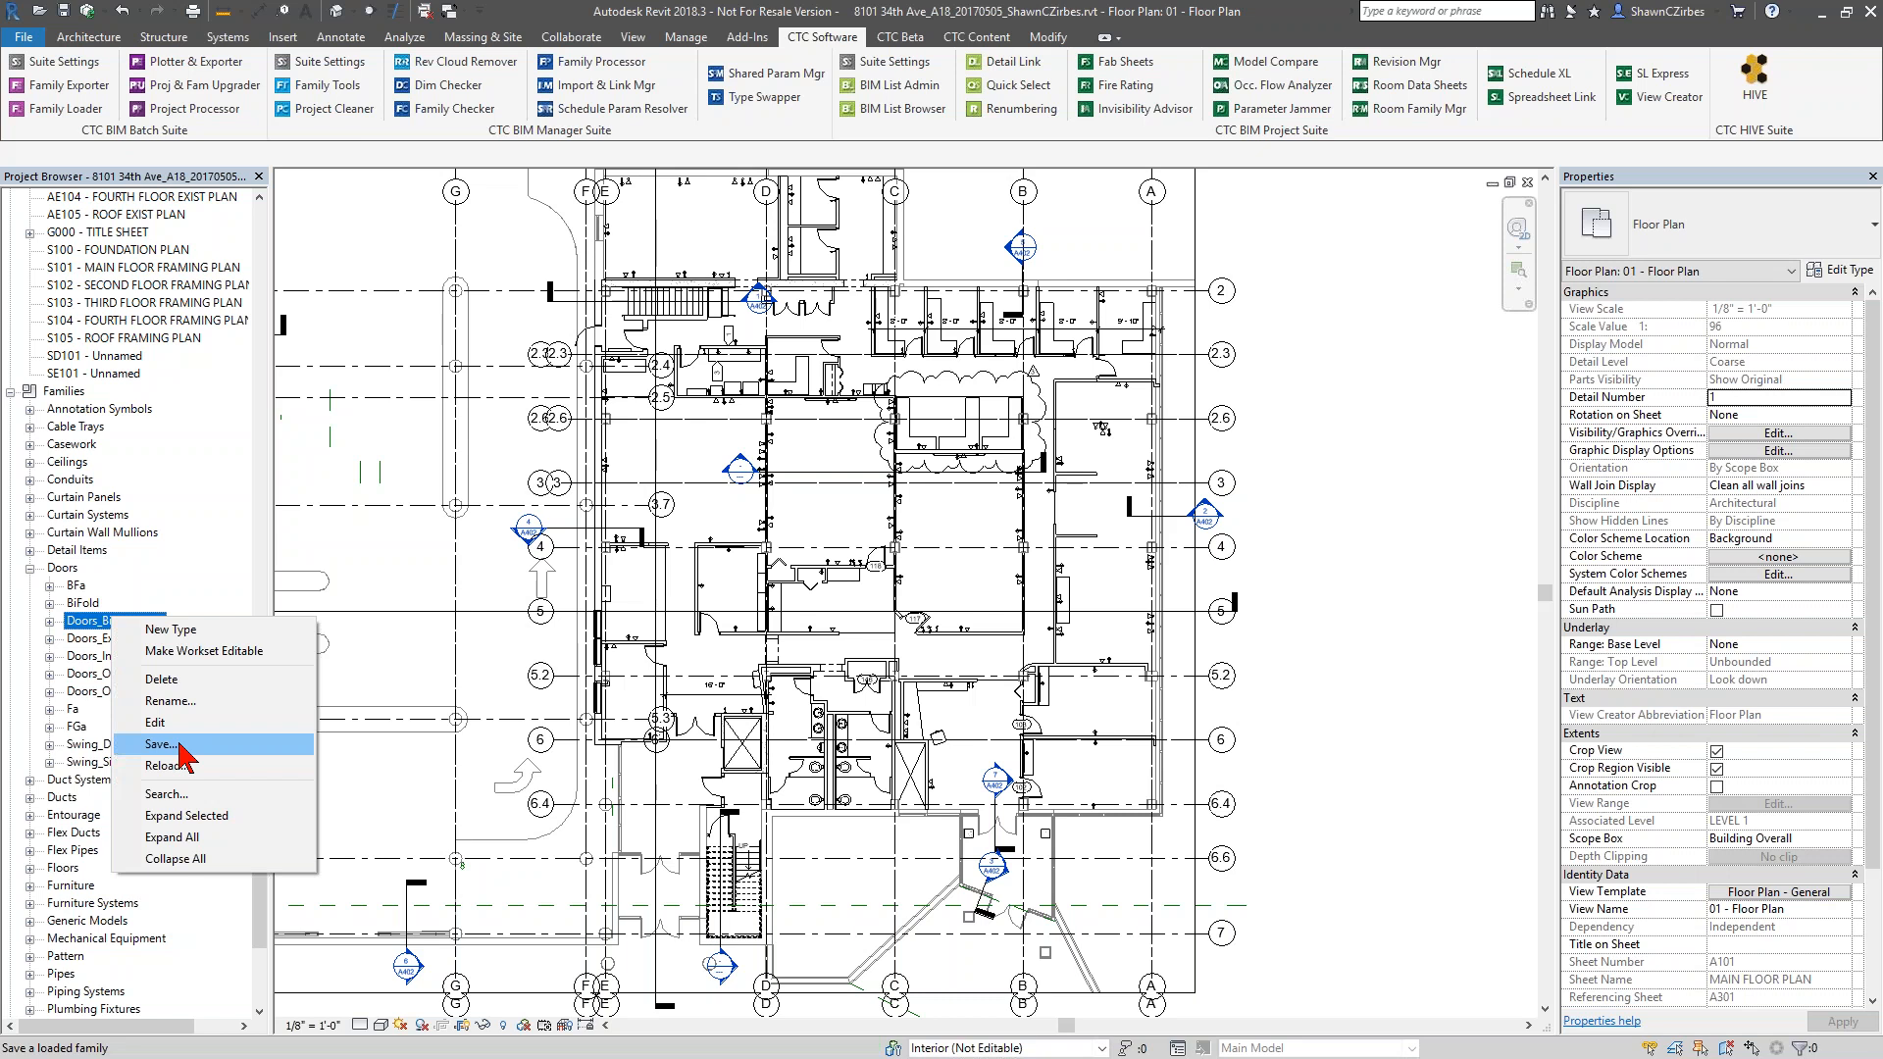
right_click(100, 643)
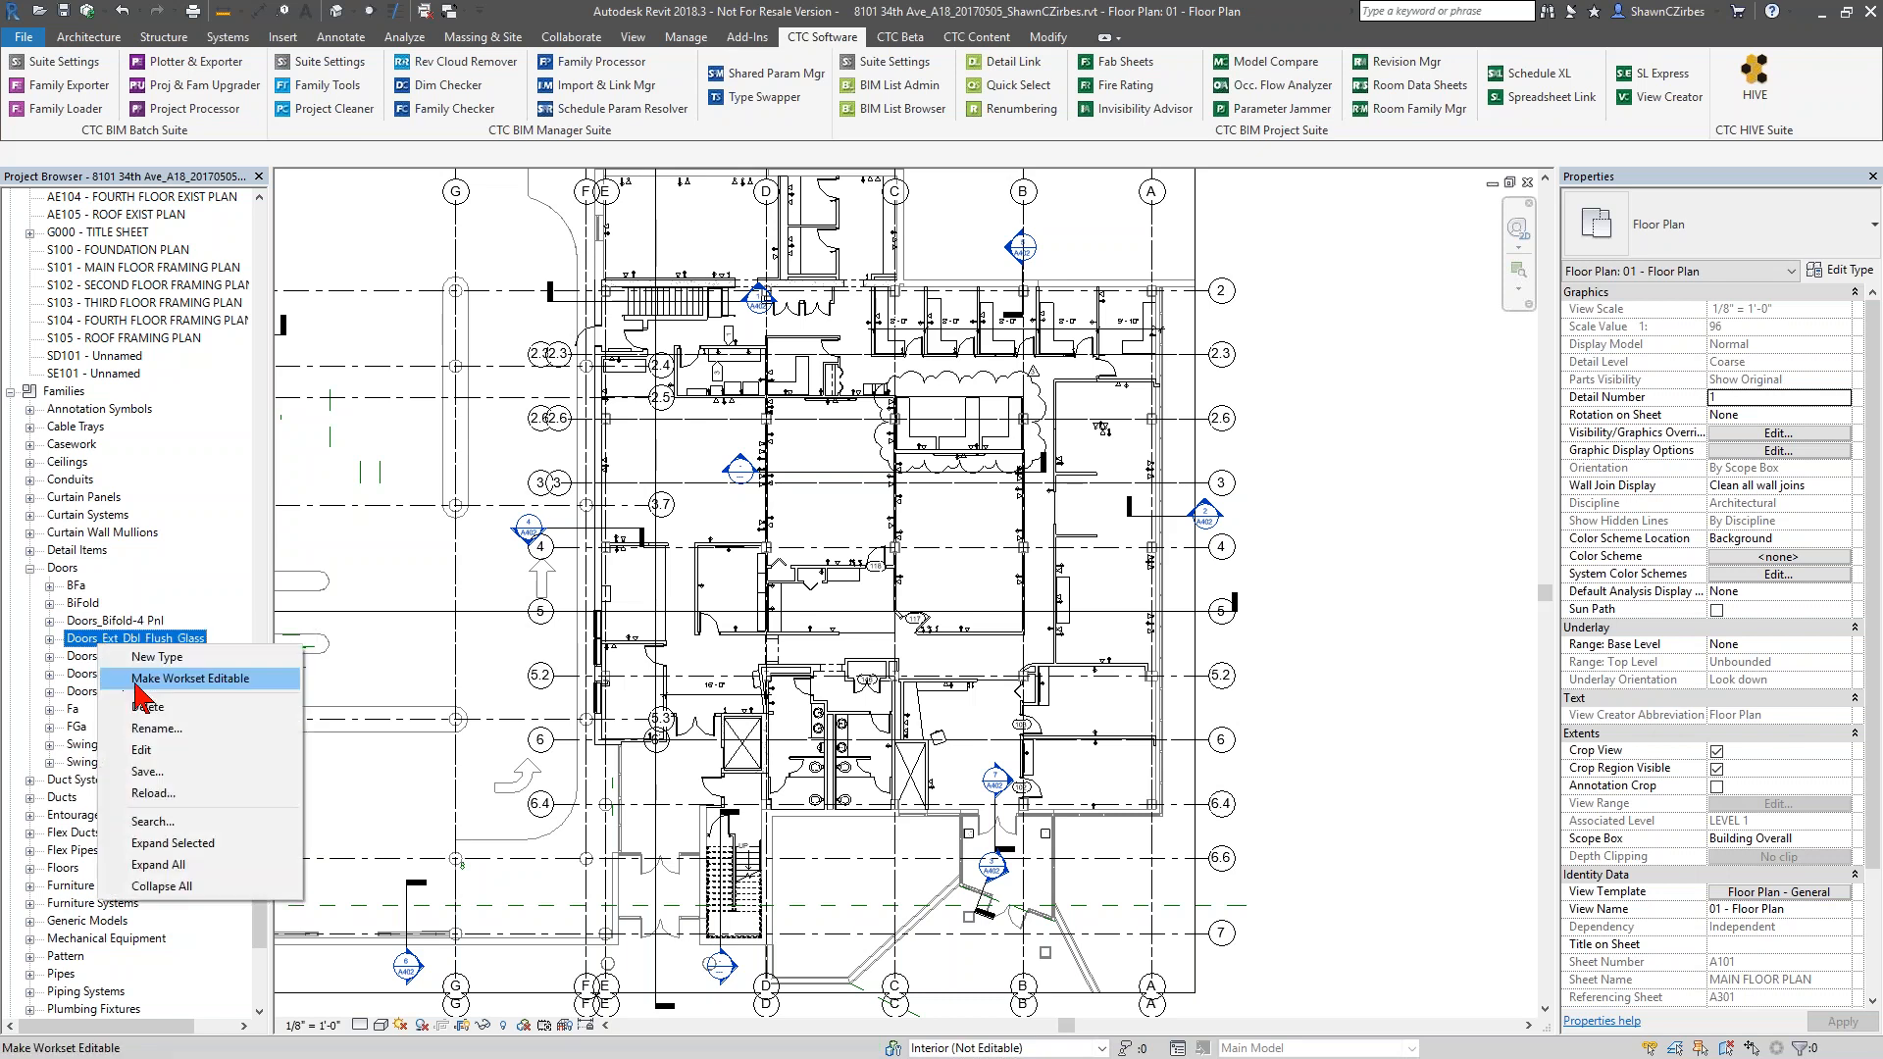
left_click(359, 589)
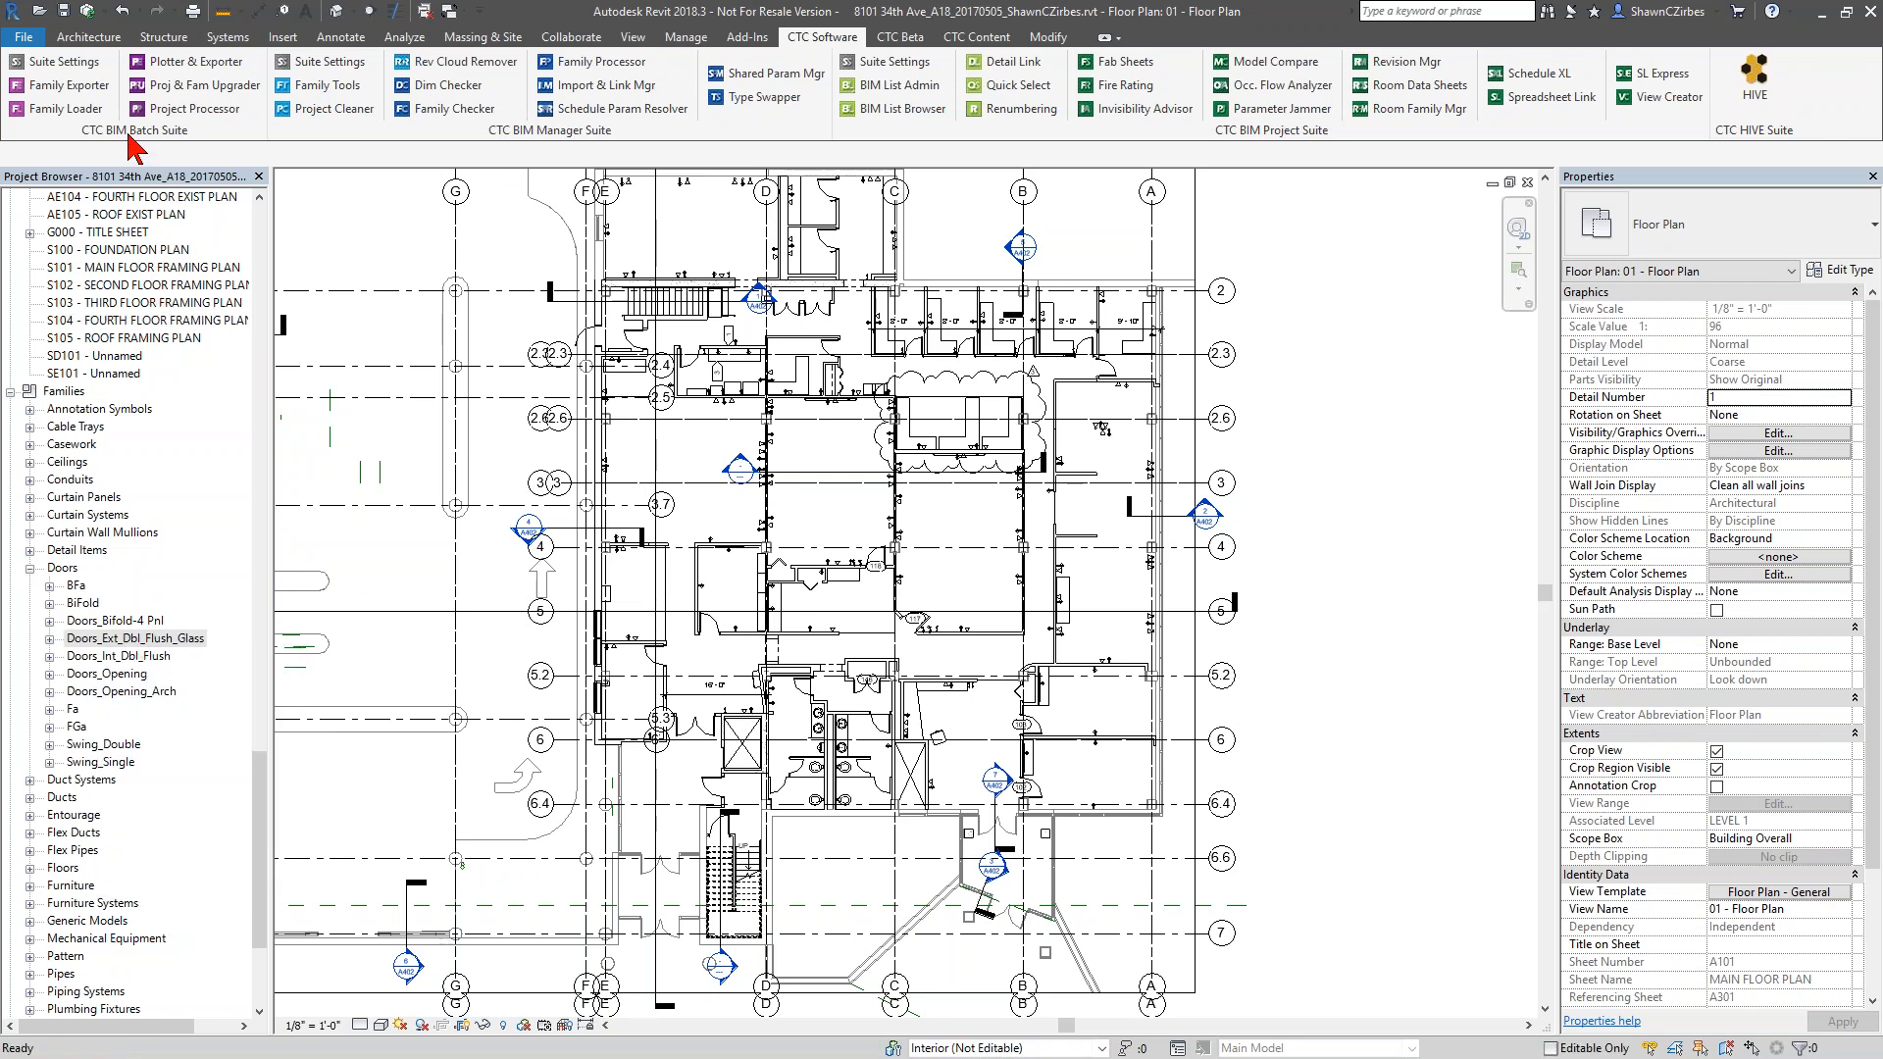
In Family Exporter, group families by Category and include the five door families from Doors_Bifold-4 Pnl through Doors_Opening_Arch
left_click(75, 95)
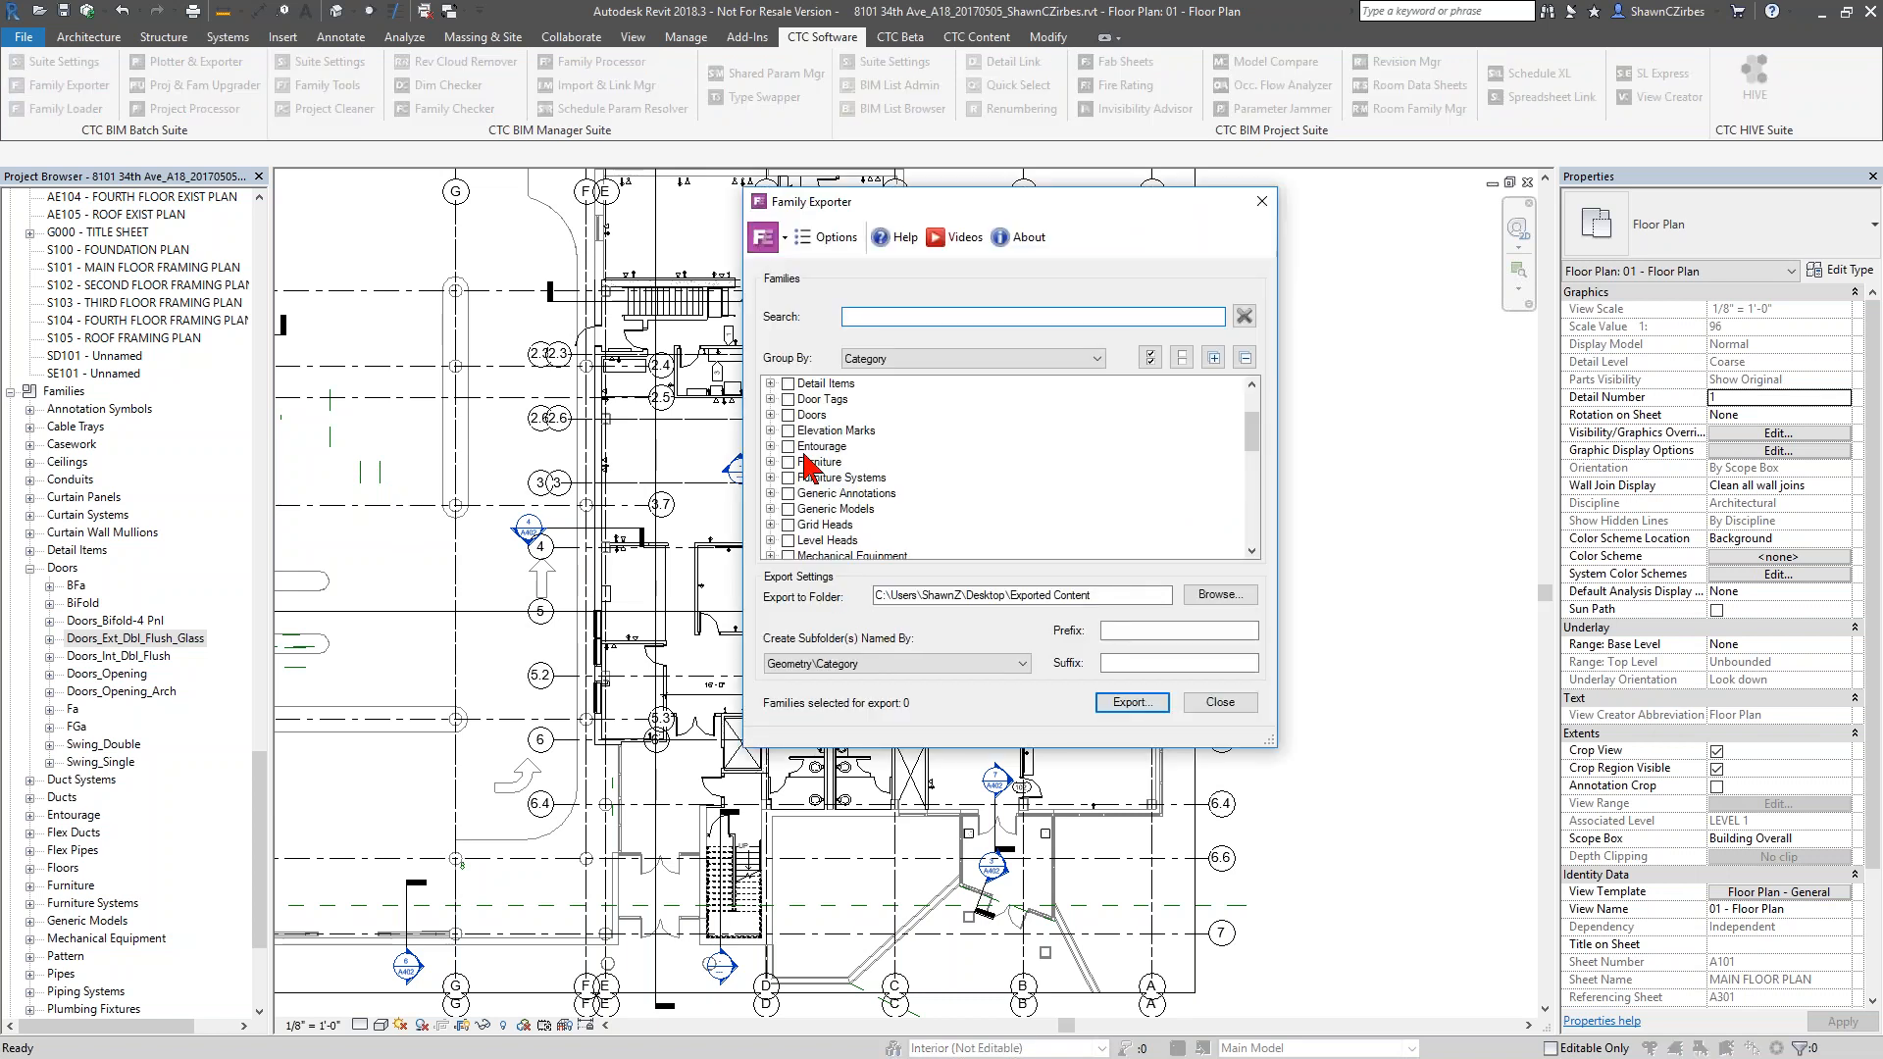
left_click(869, 361)
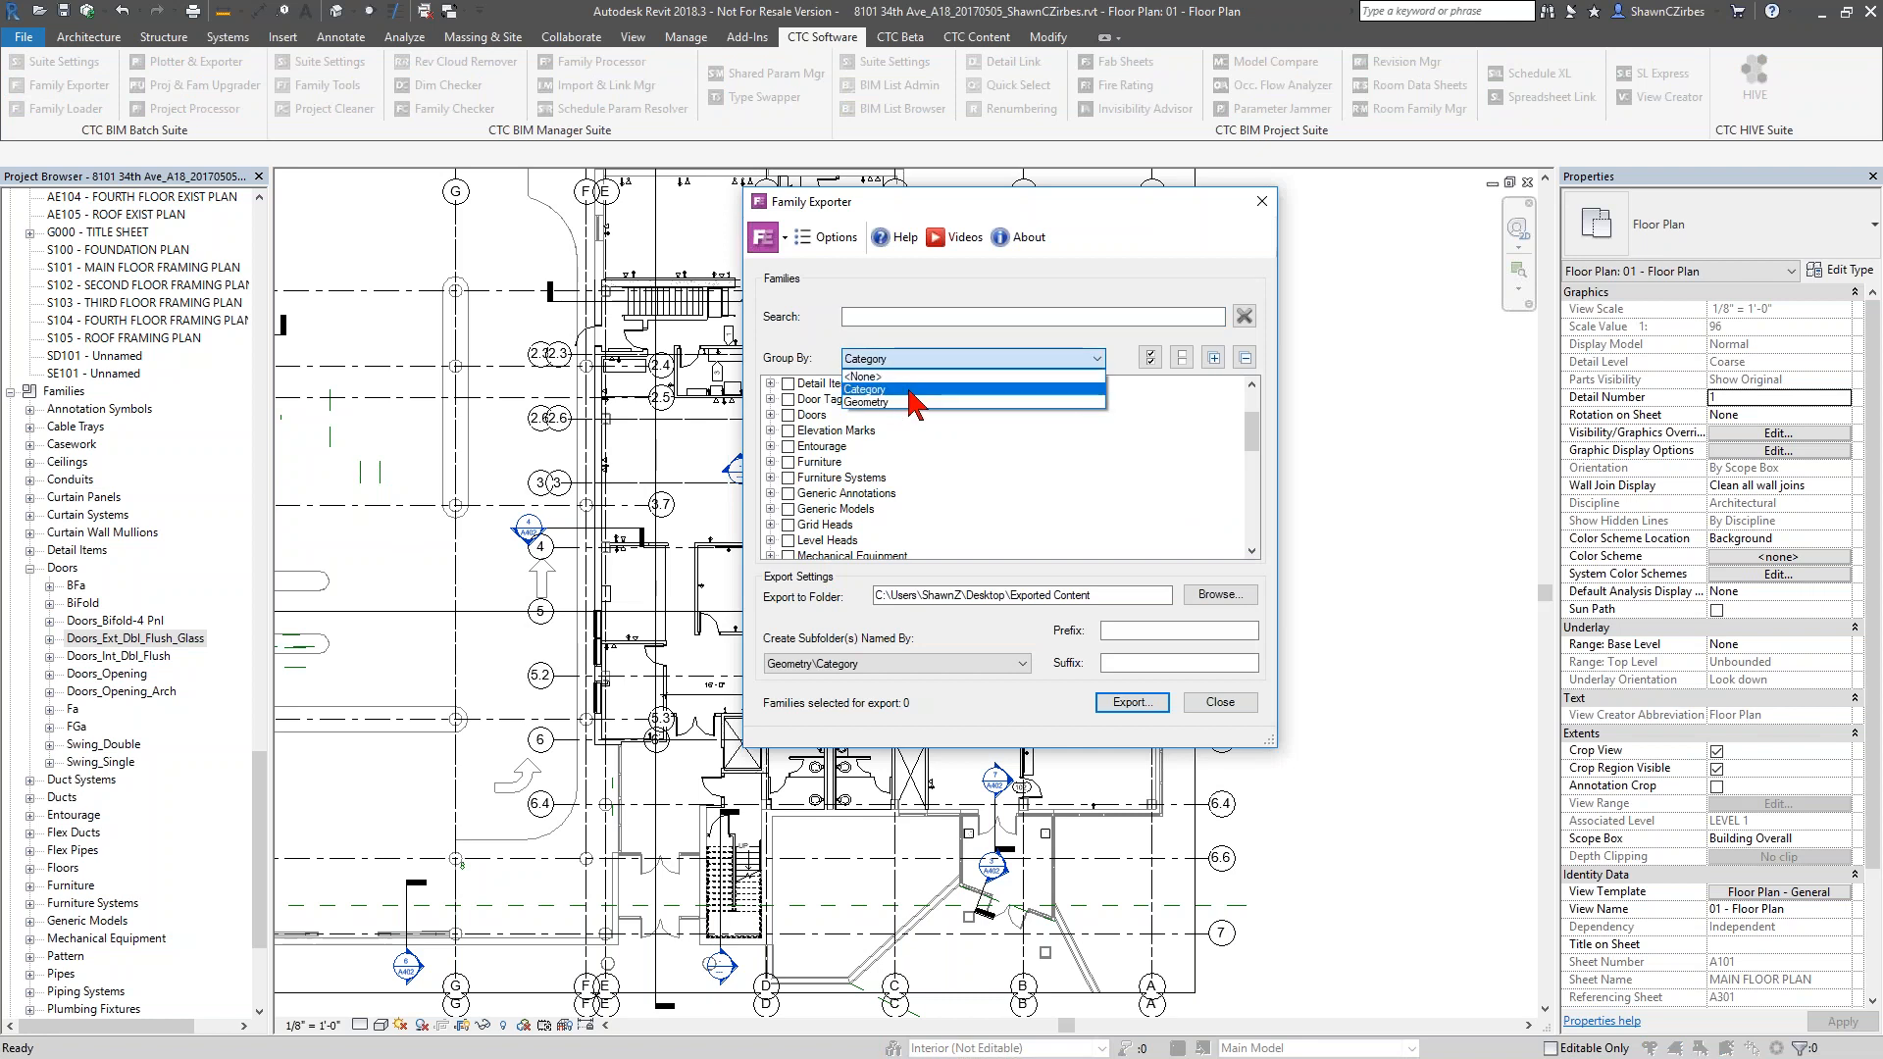
left_click(910, 390)
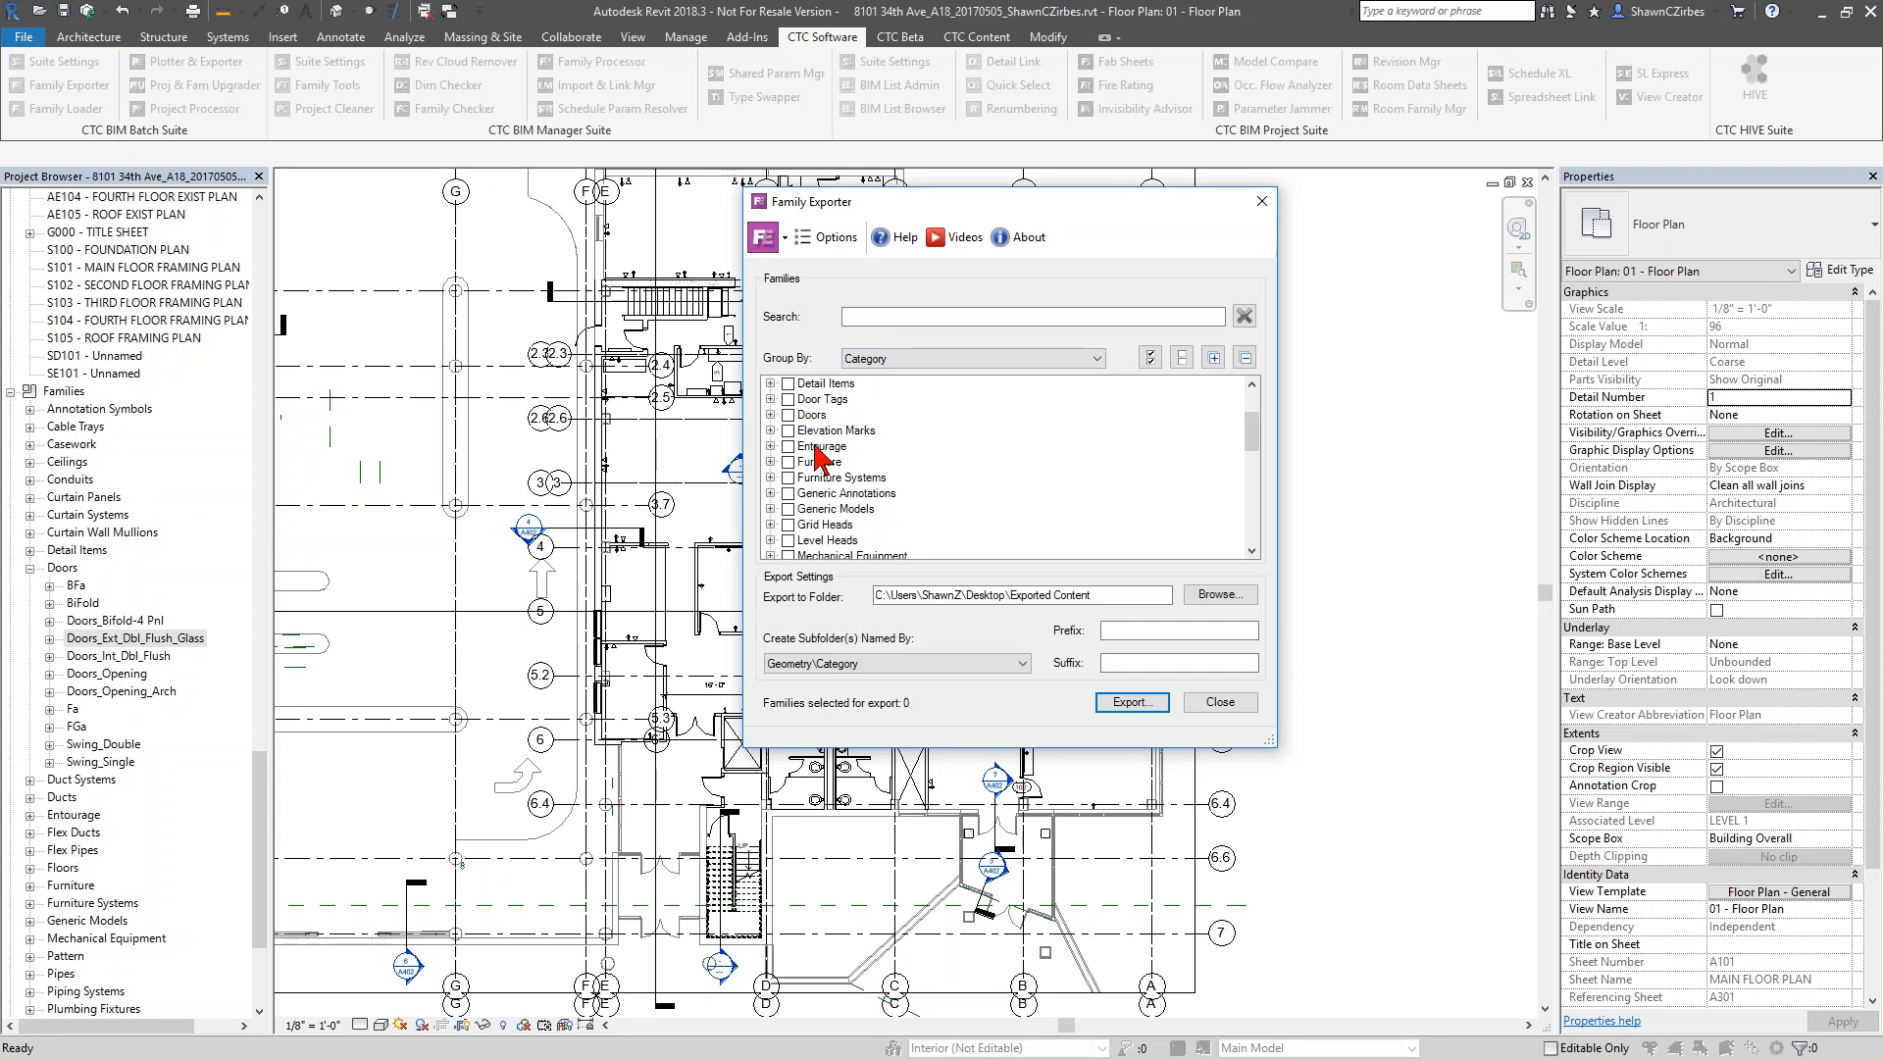
left_click(771, 415)
left_click(806, 462)
left_click(806, 494)
left_click(806, 509)
left_click(806, 524)
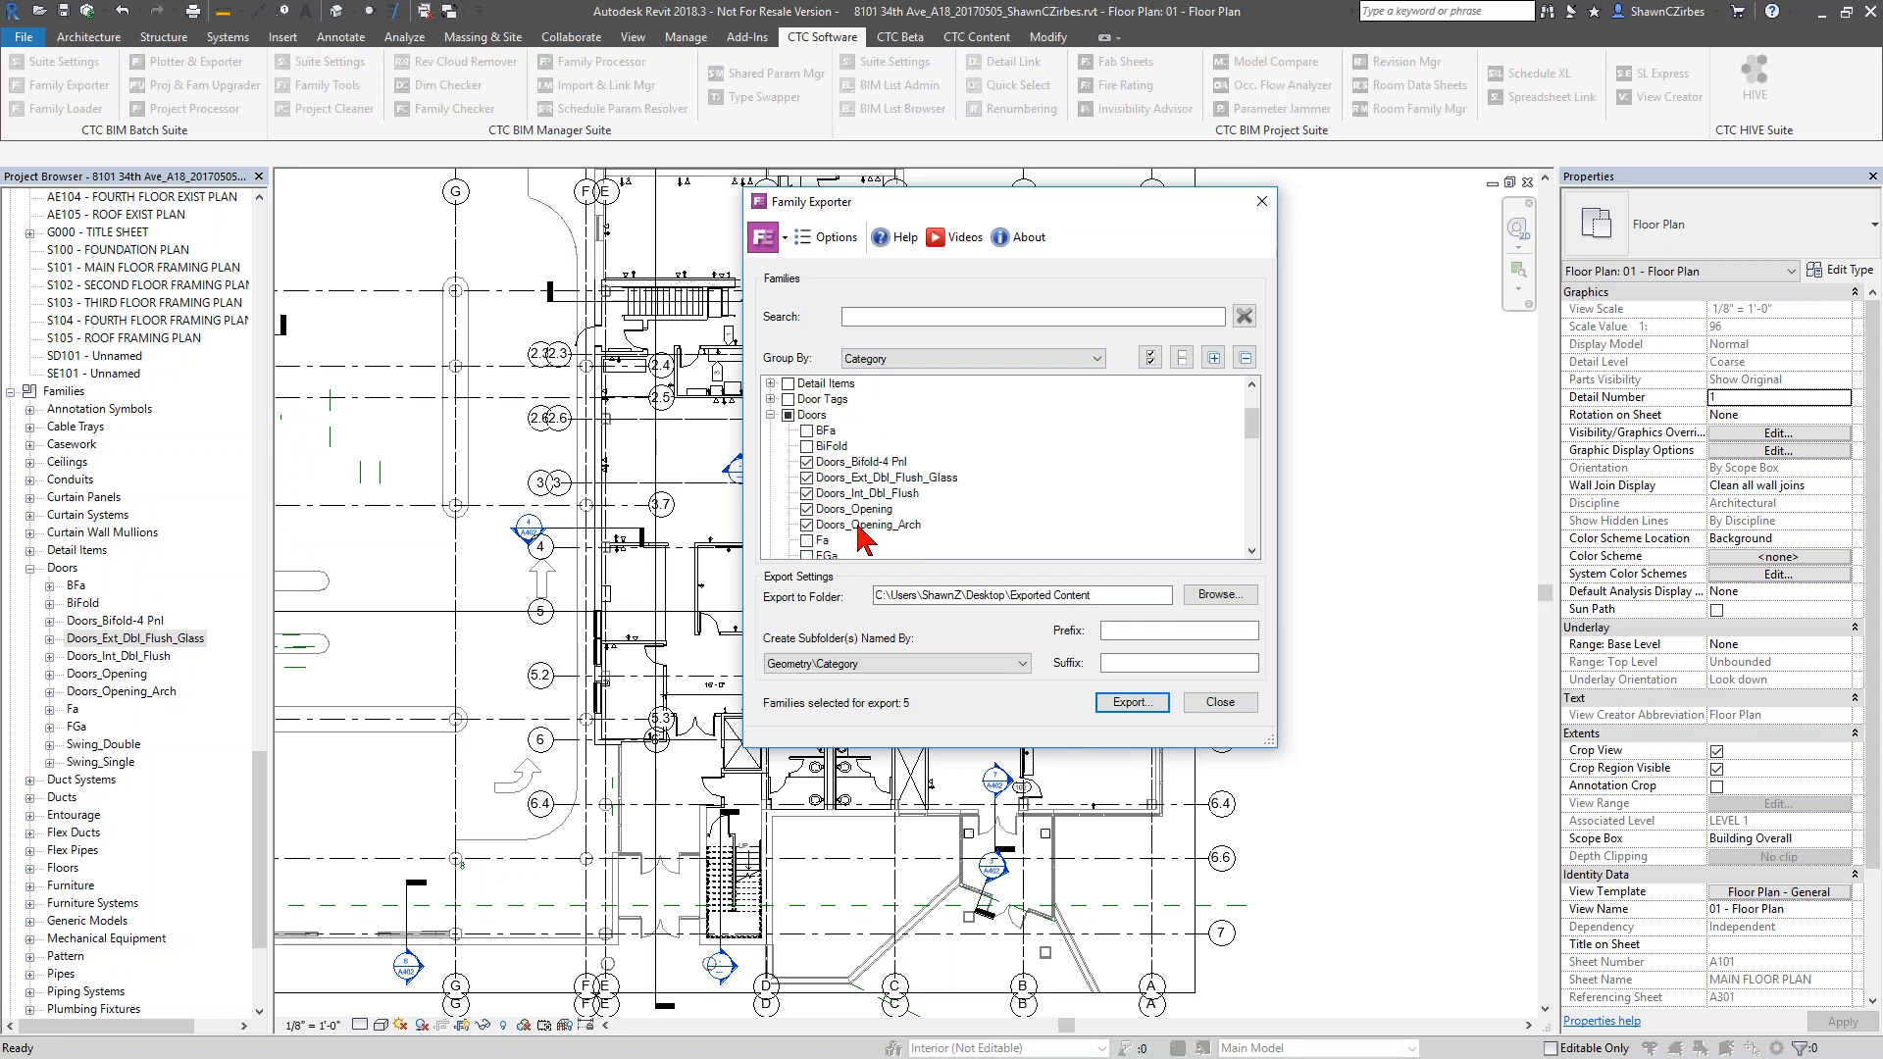
Add the Mechanical Equipment and Specialty Equipment categories and two individual Windows families to the export selection
scroll(859, 534, "down", 5)
left_click(789, 479)
scroll(795, 485, "down", 2)
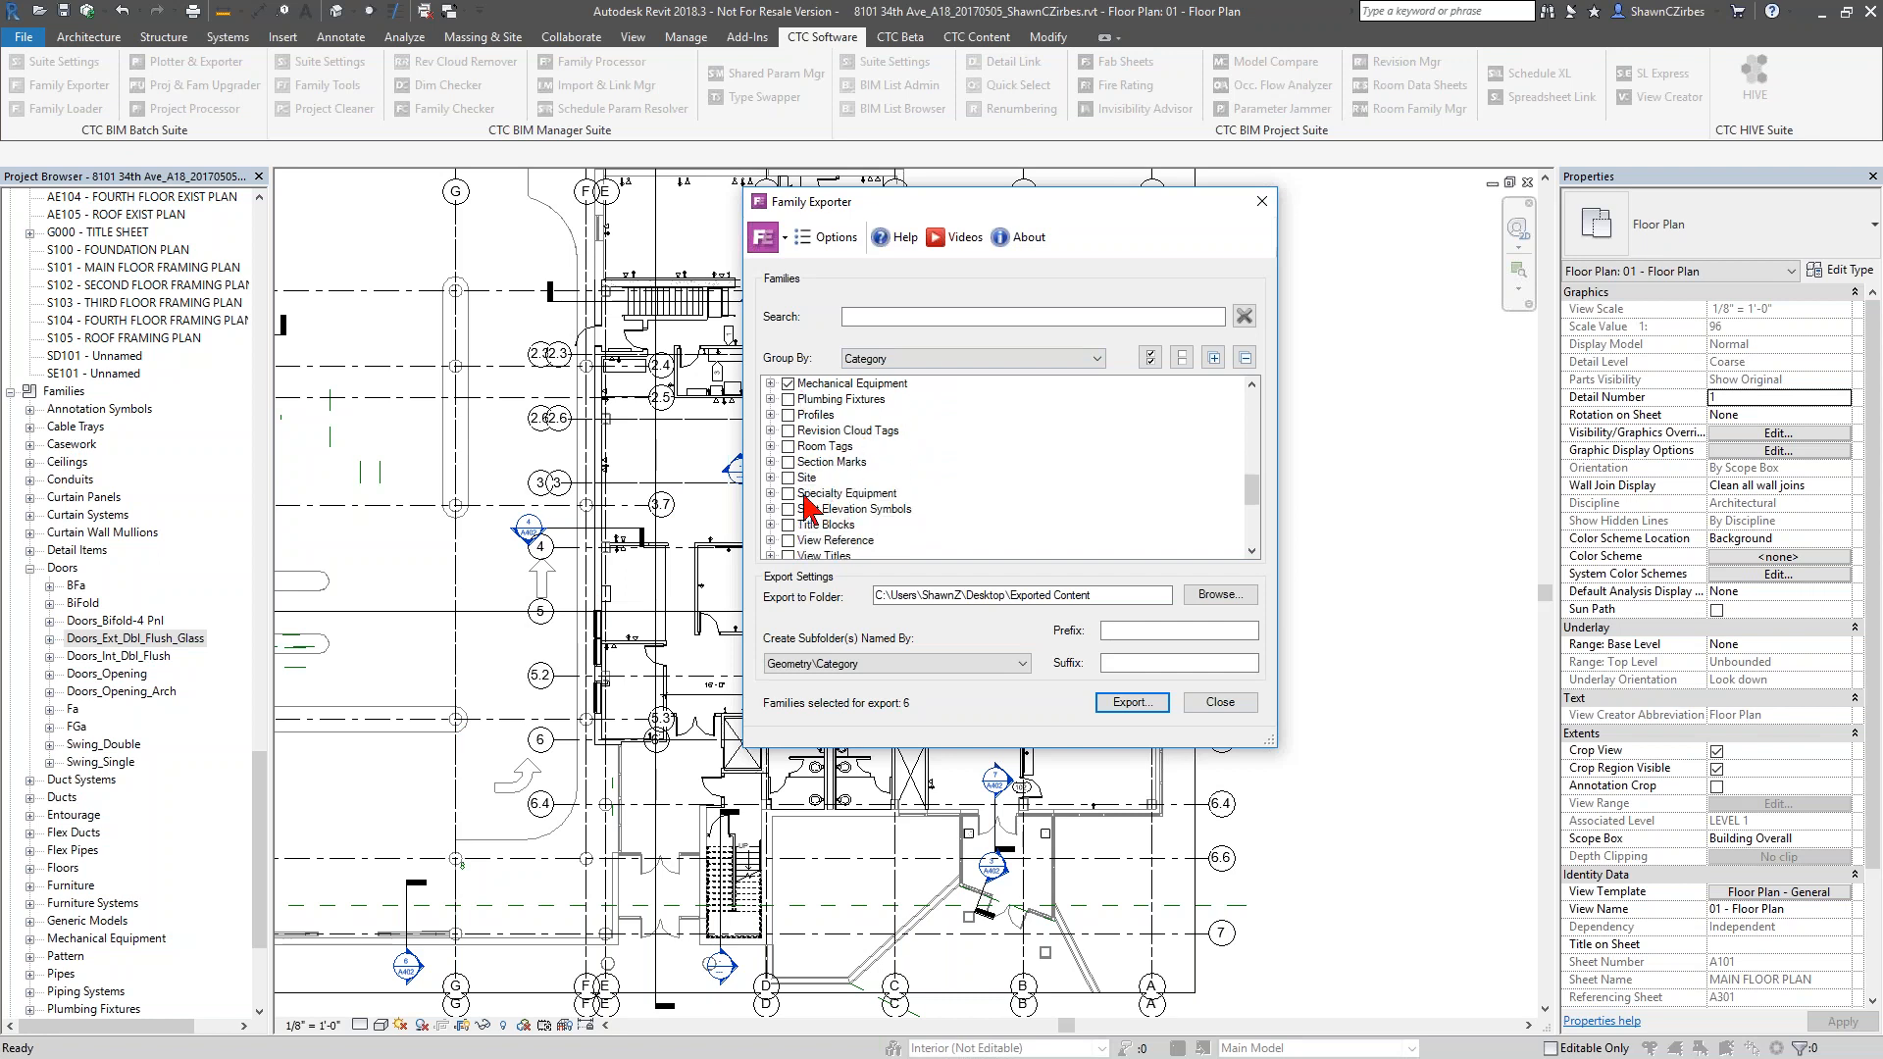
left_click(788, 494)
scroll(788, 495, "down", 4)
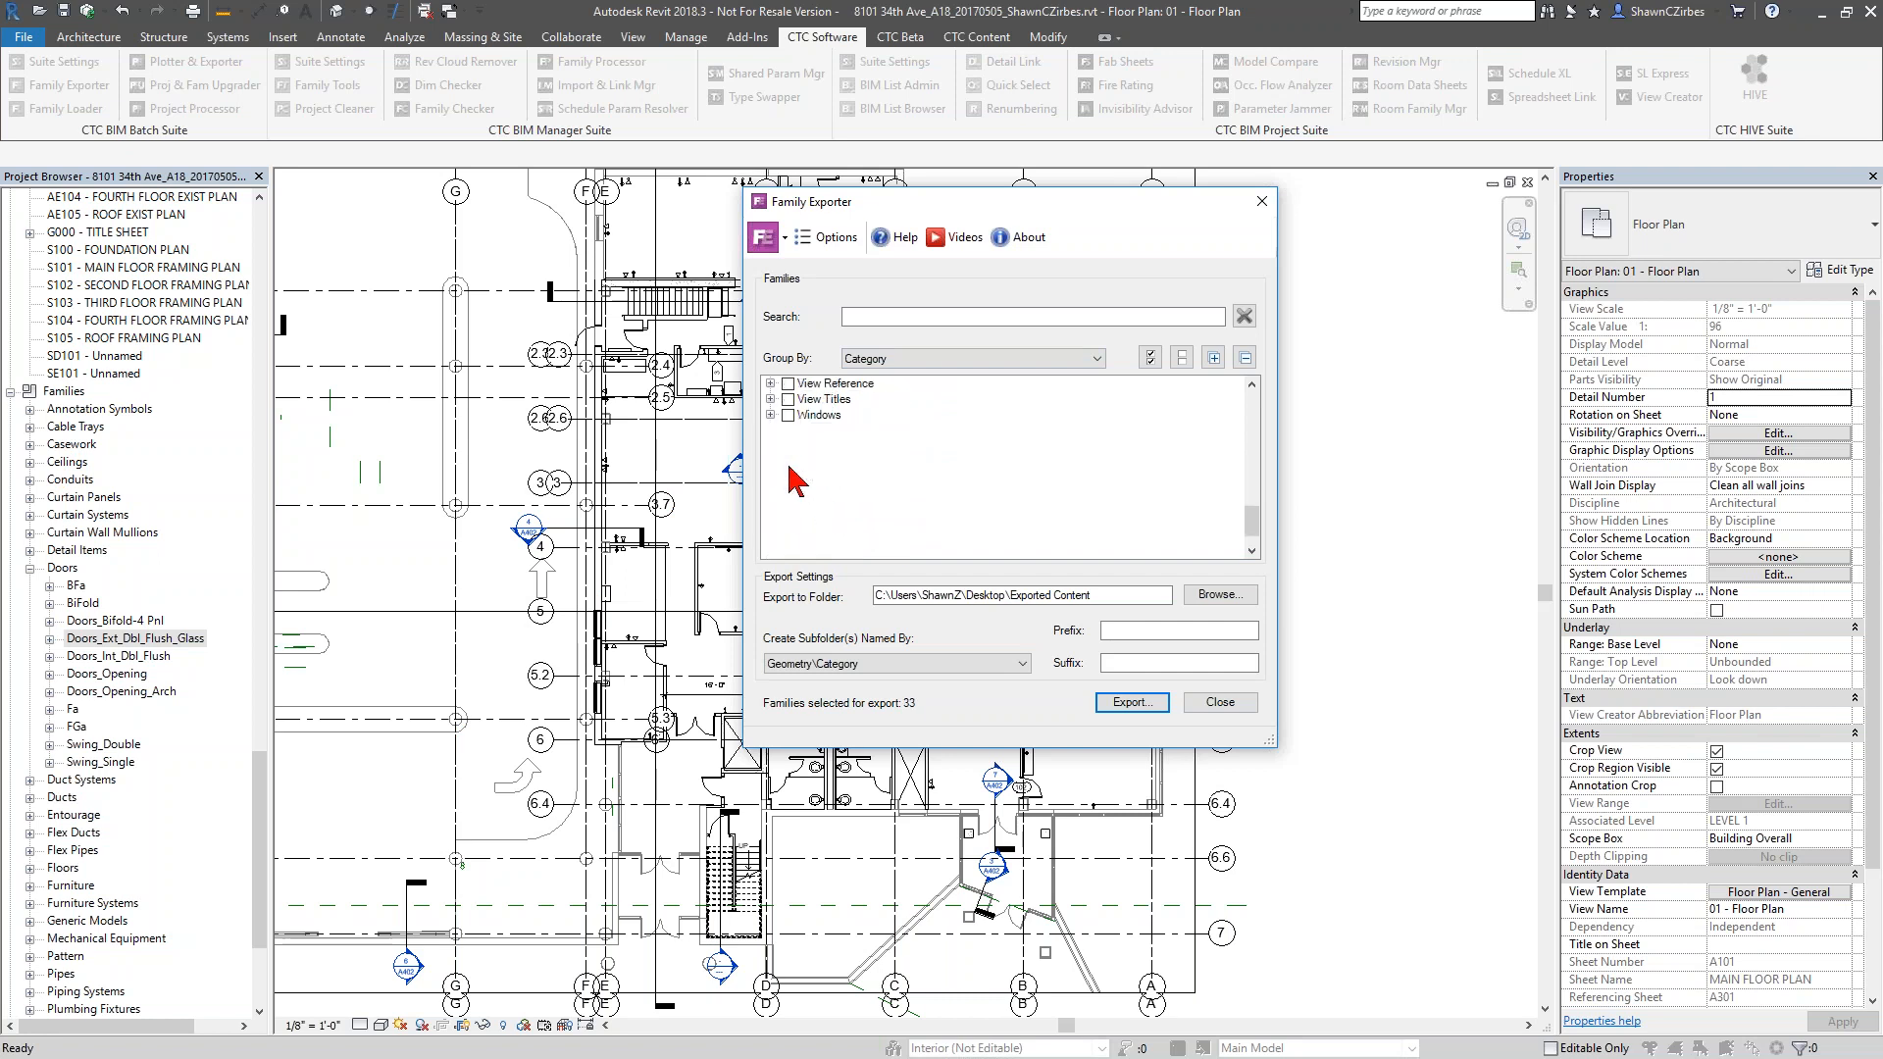
left_click(771, 415)
left_click(808, 462)
left_click(807, 430)
scroll(850, 510, "up", 5)
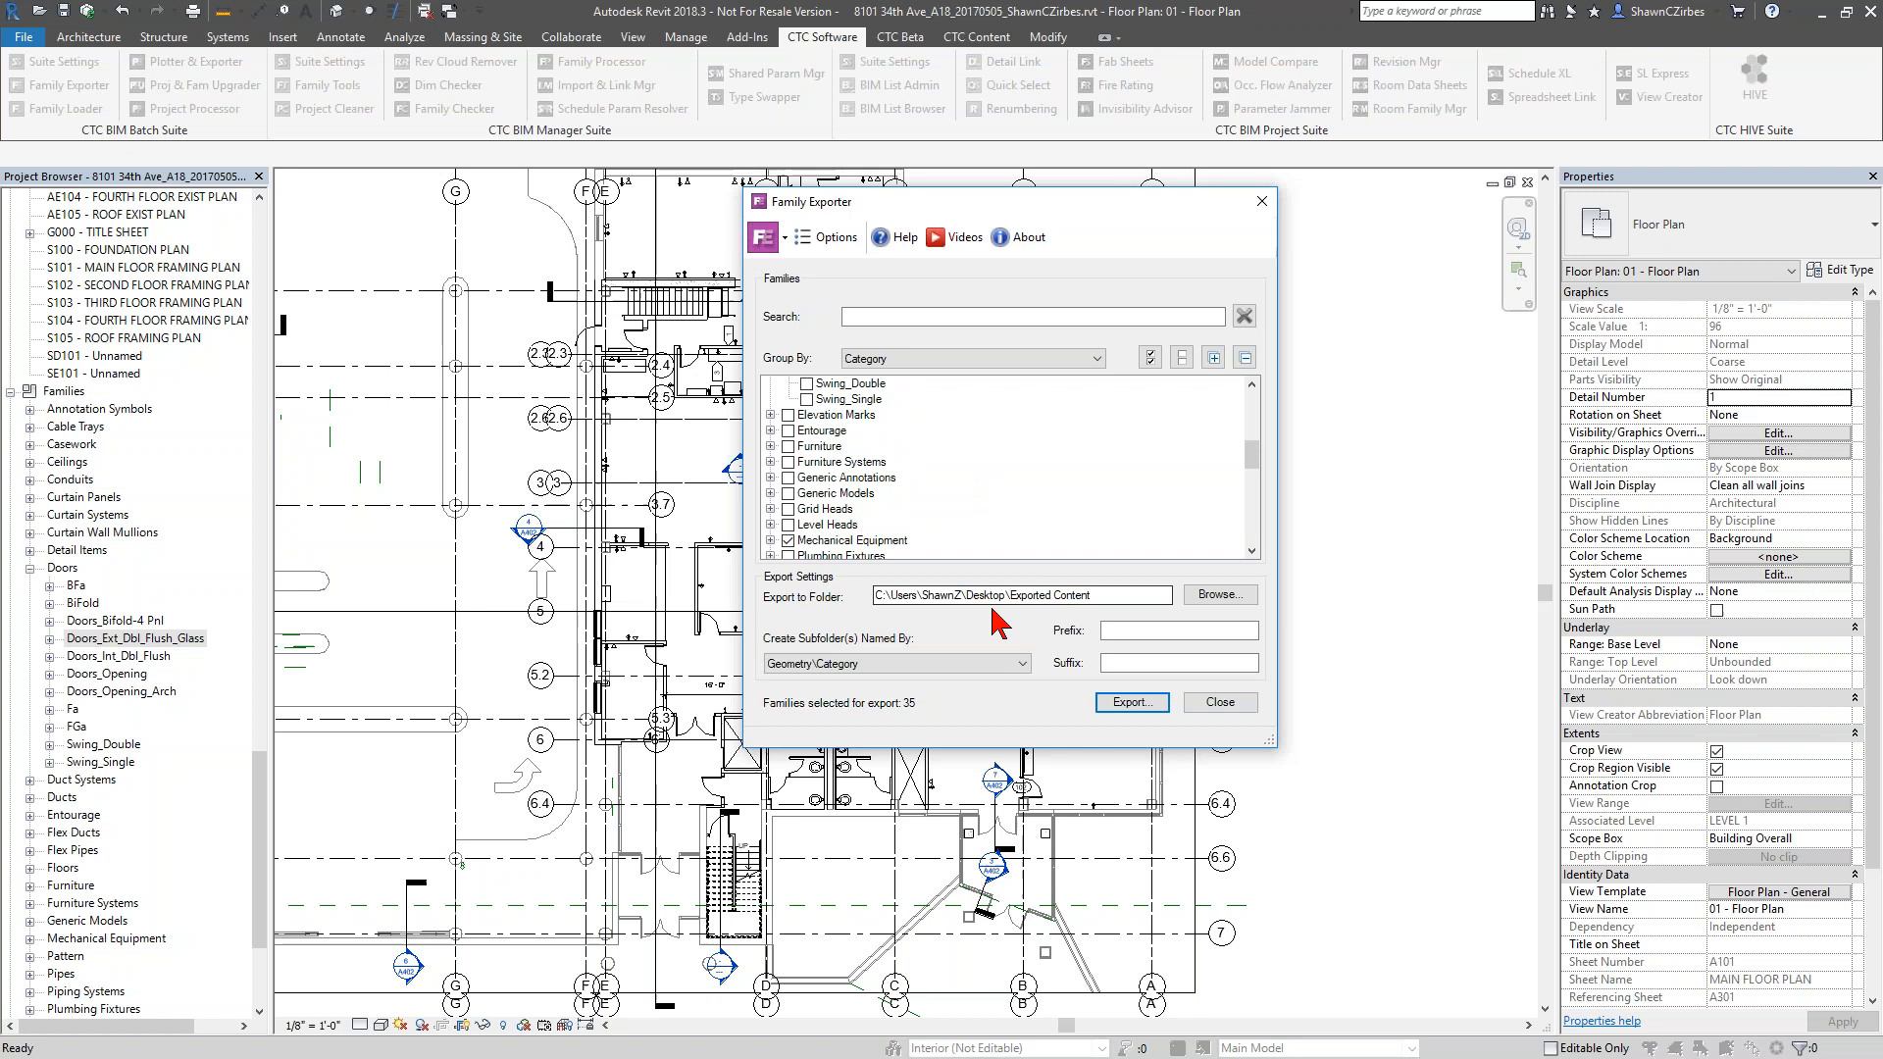
Review the export folder path, add Title Blocks and View Titles to the selection, and close Family Exporter without exporting
left_click_drag(875, 595, 1083, 601)
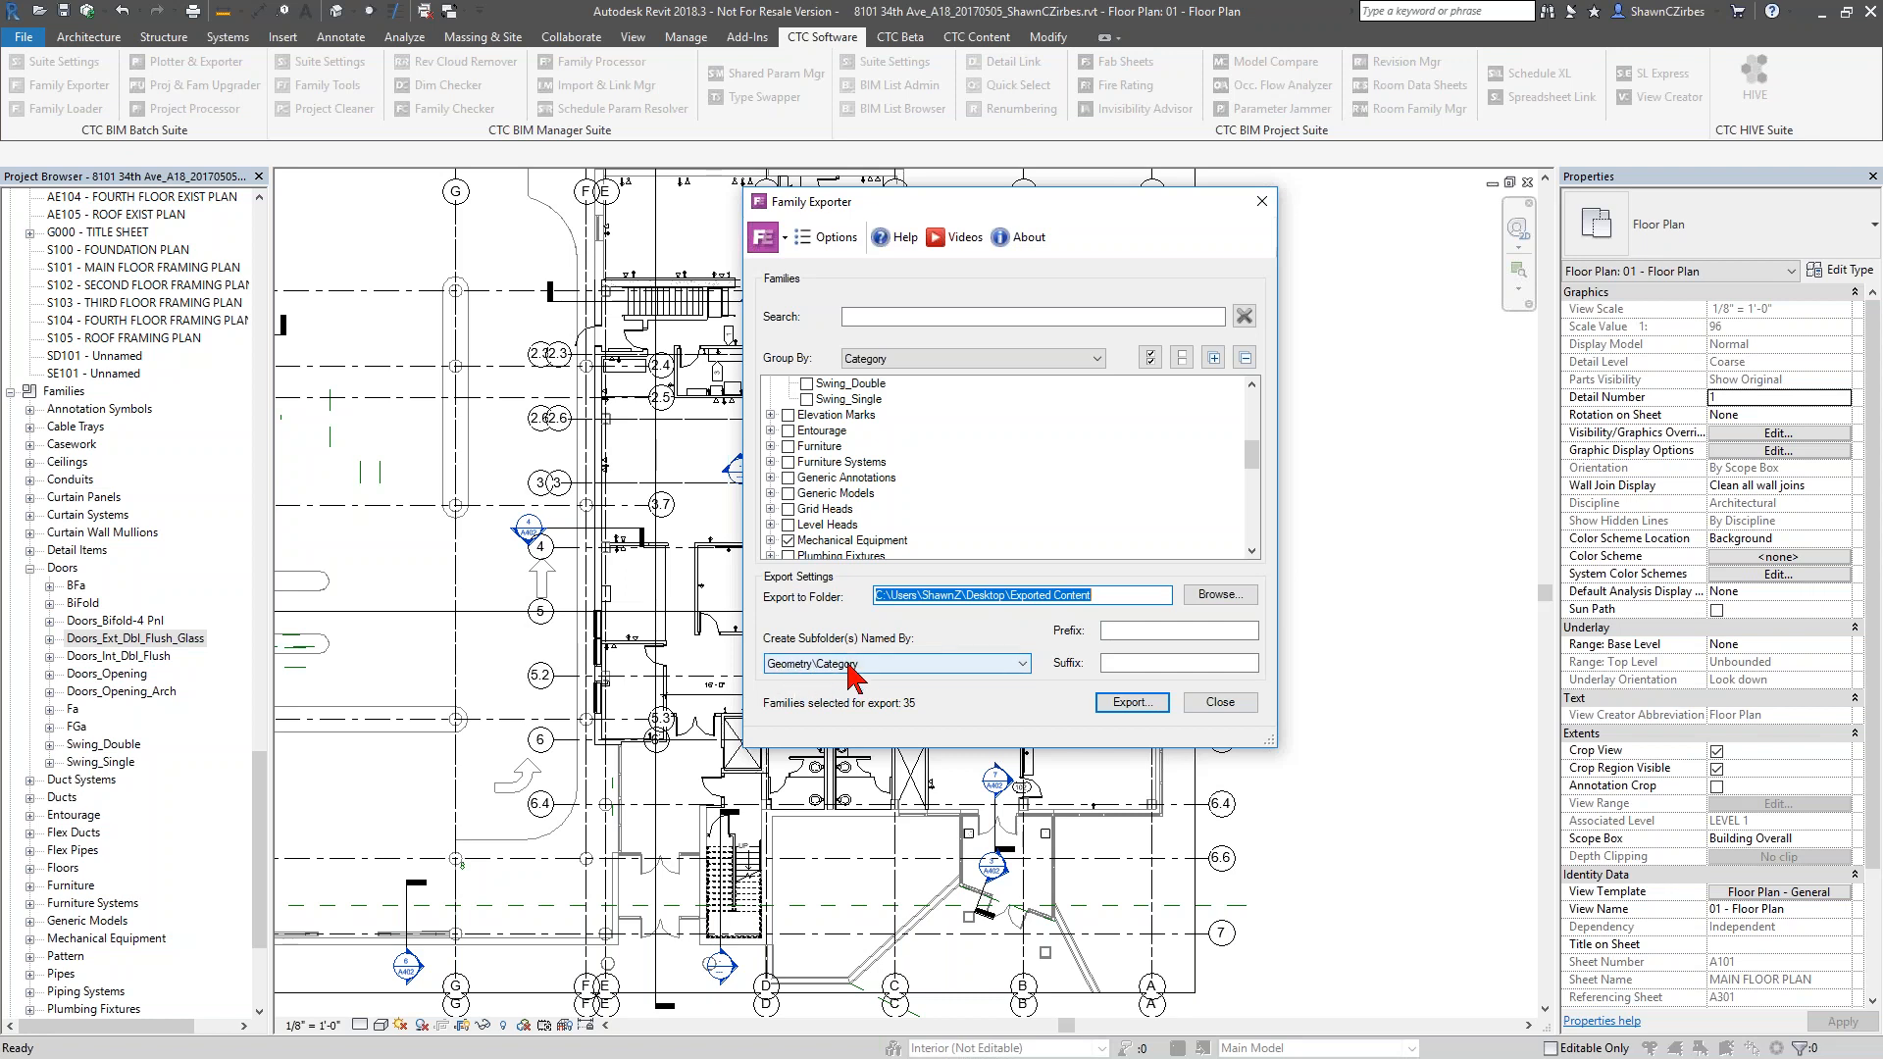
left_click(865, 464)
scroll(870, 481, "down", 1)
scroll(868, 480, "down", 3)
left_click(788, 494)
left_click(788, 525)
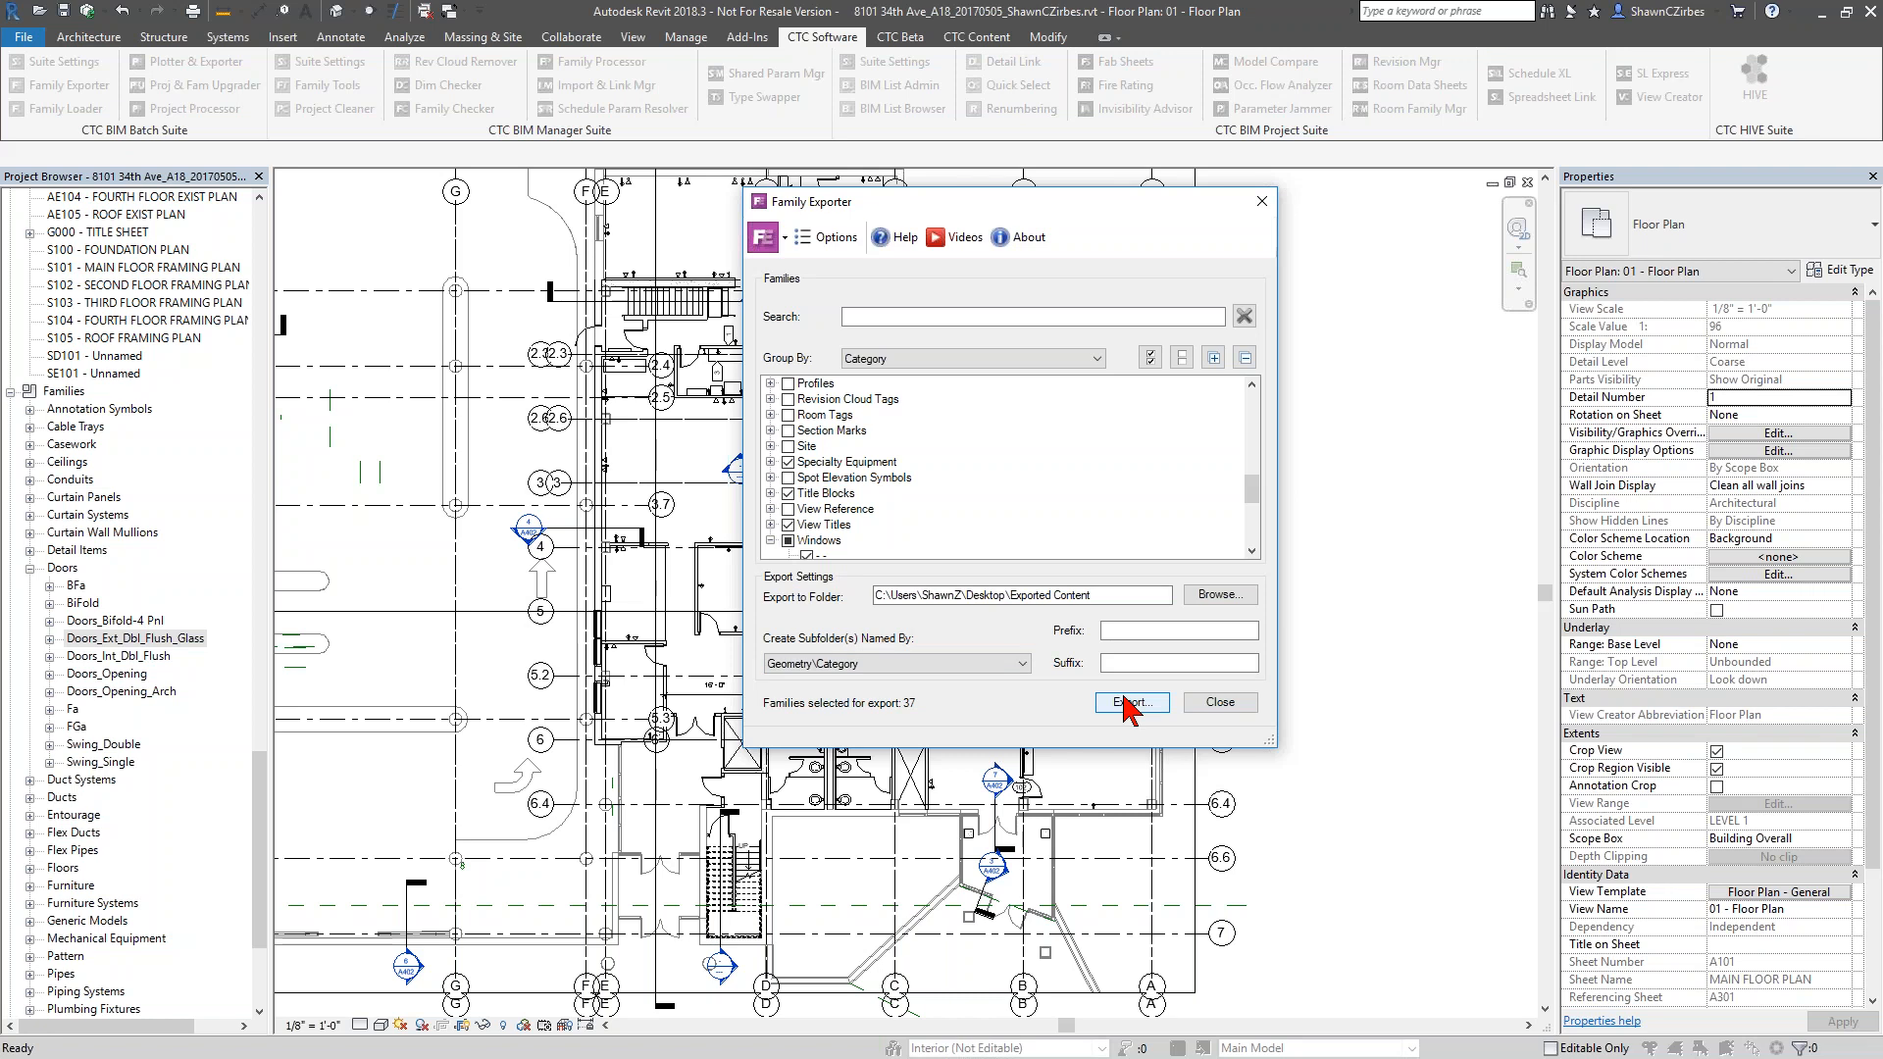
left_click(1262, 201)
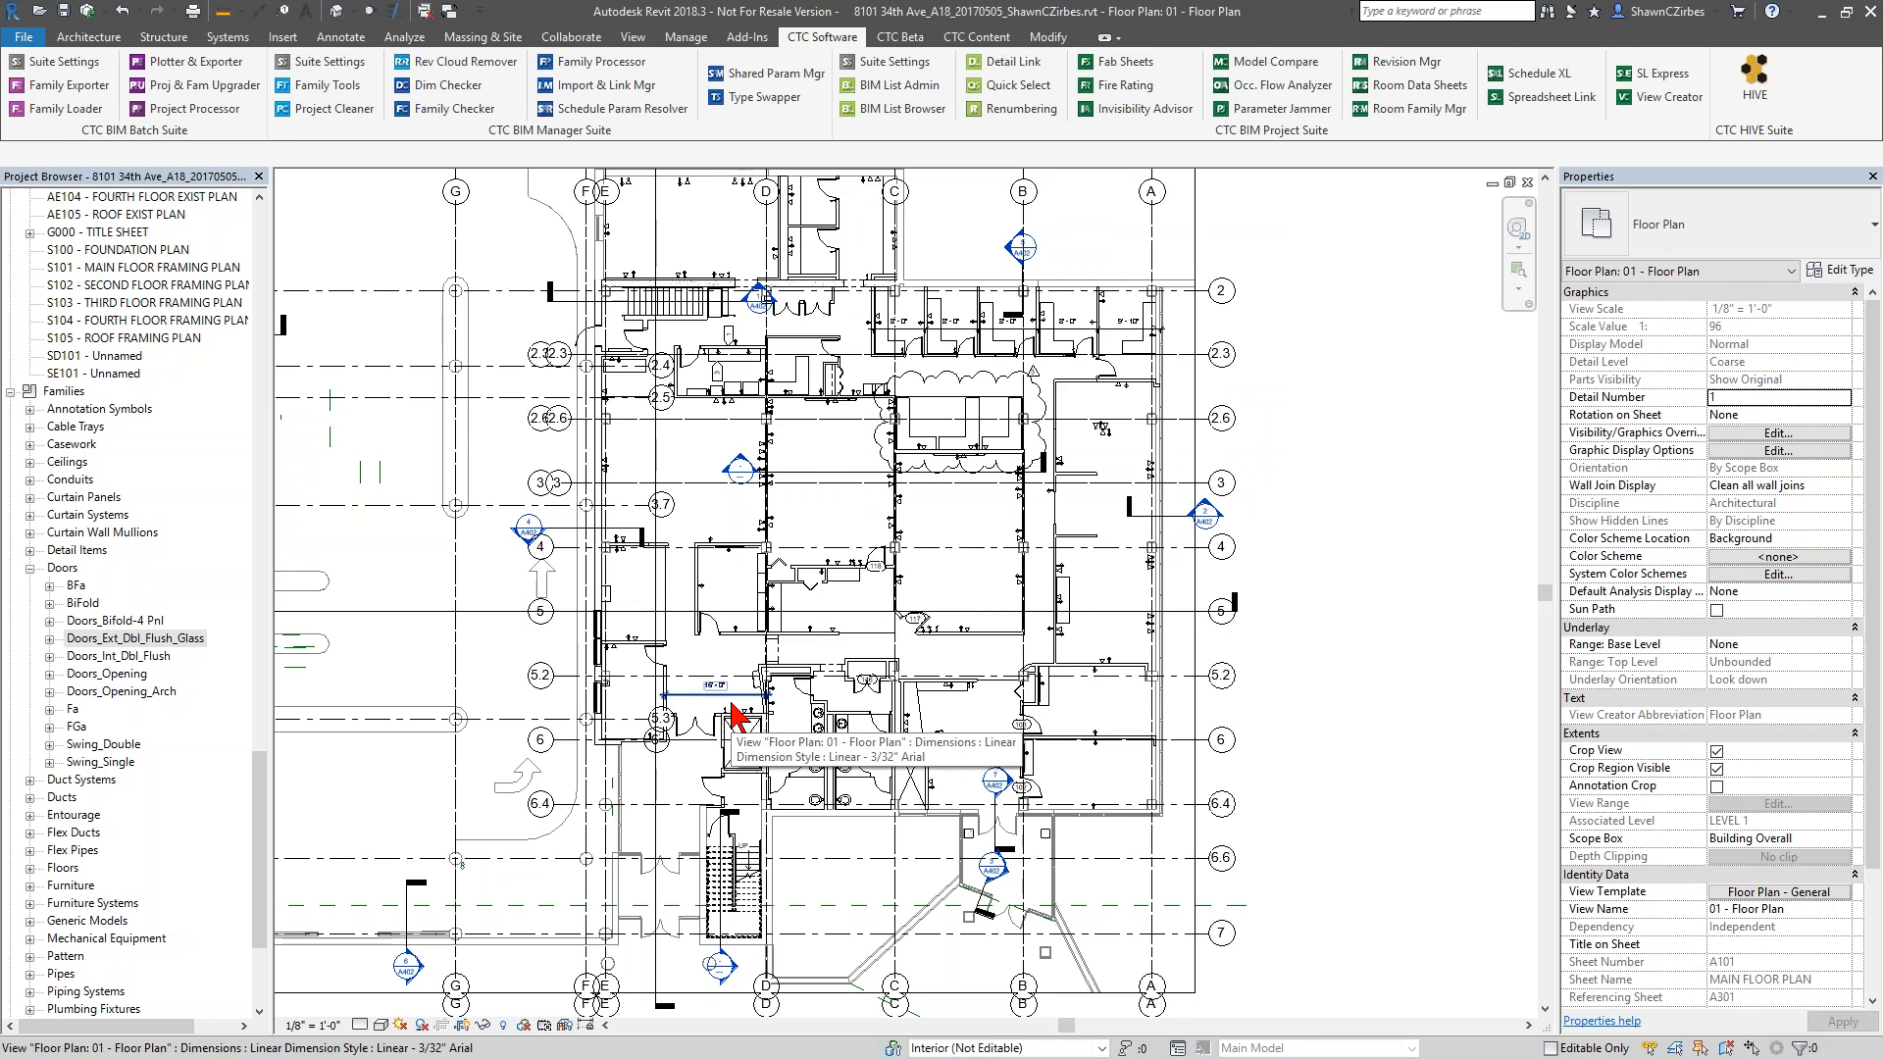
Examine the Family Loader's options for reloading families, overwriting existing versions and saving host files, and close it
left_click(60, 116)
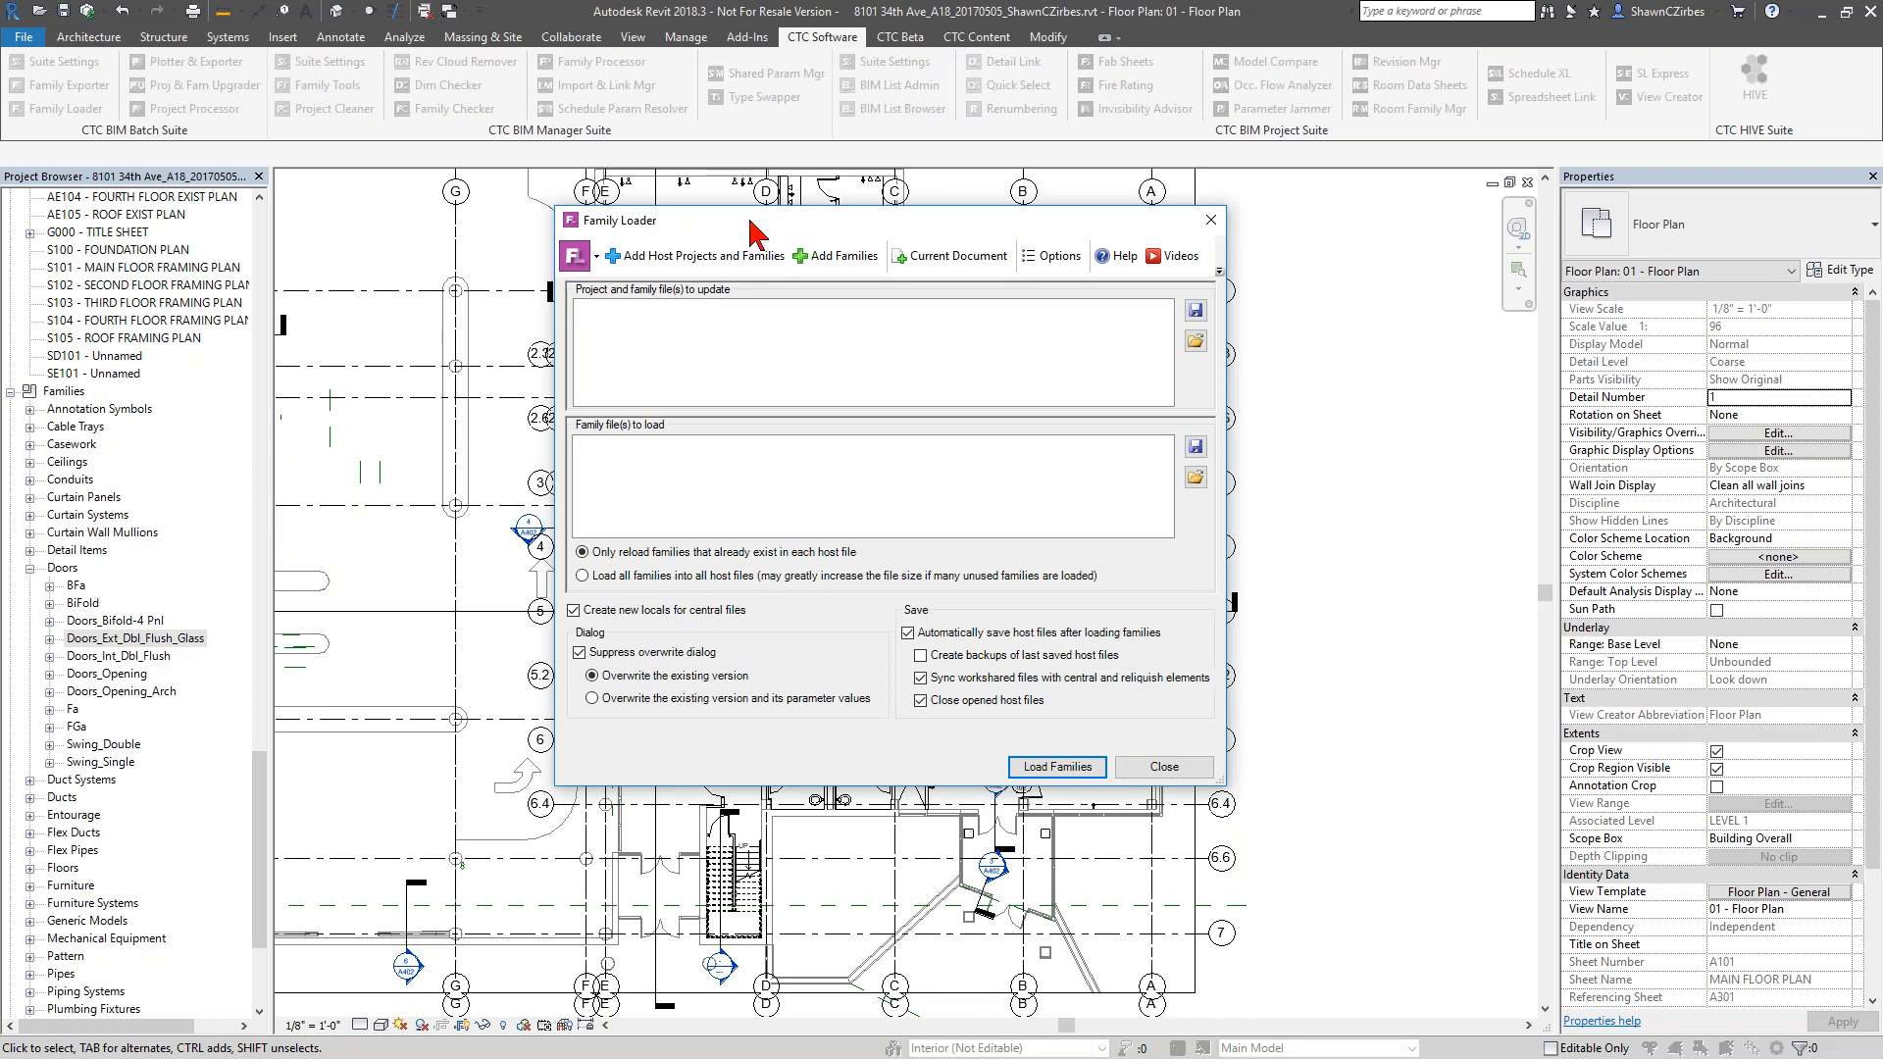
left_click_drag(751, 224, 734, 247)
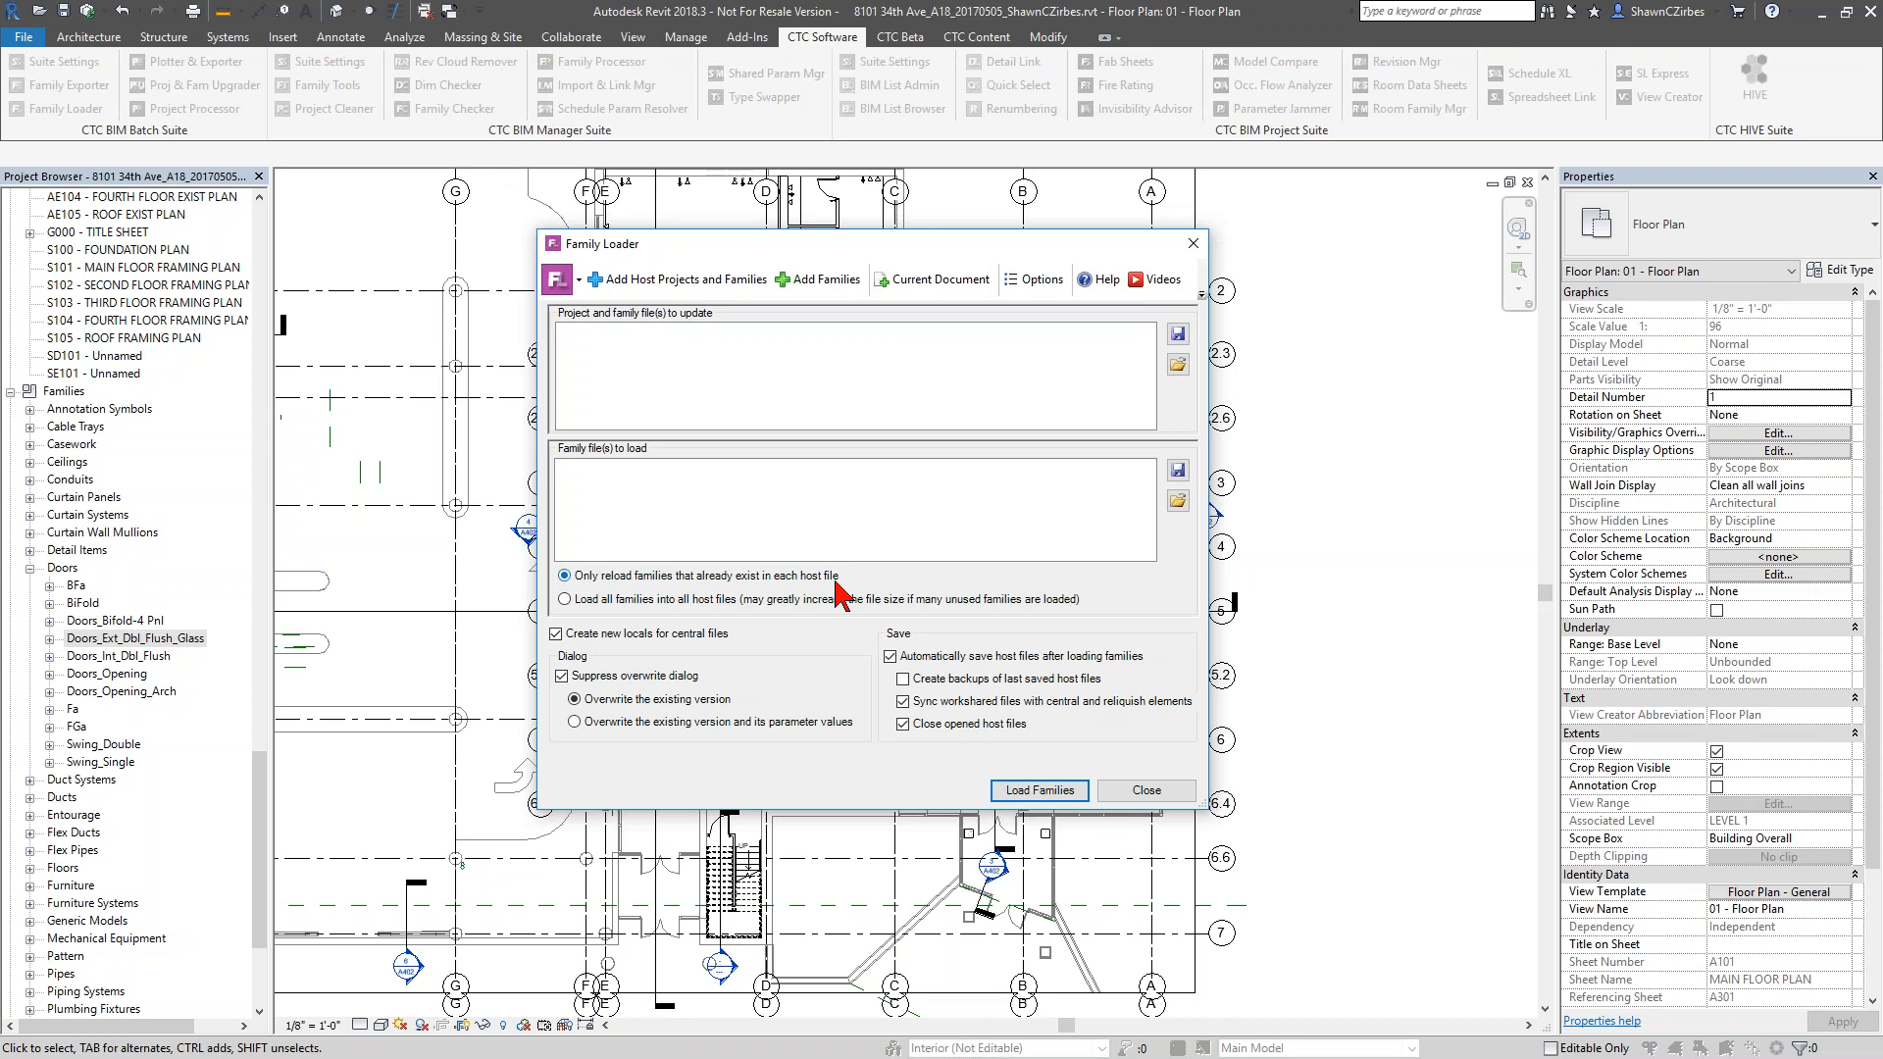
left_click(671, 601)
left_click(605, 576)
left_click(702, 726)
left_click(694, 701)
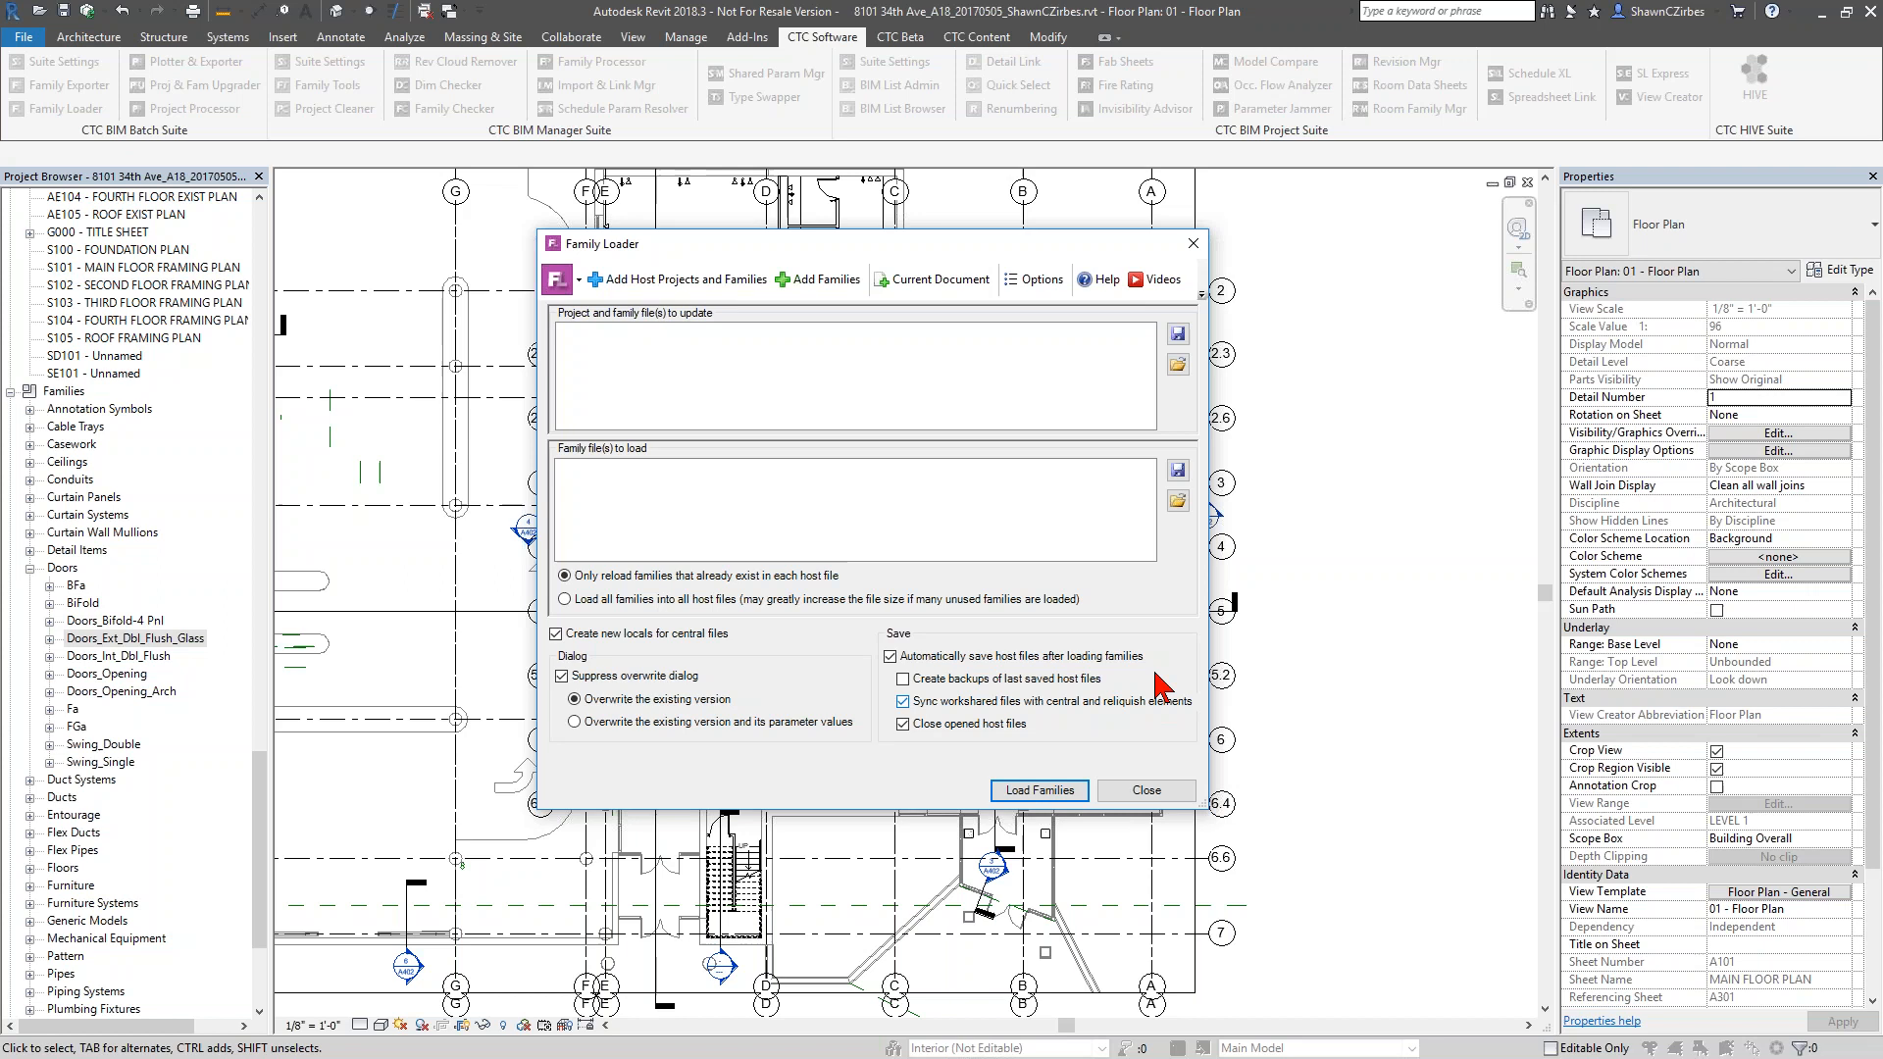
mouse_move(991, 243)
left_mouse_down()
mouse_move(1128, 263)
mouse_move(1006, 243)
left_mouse_up()
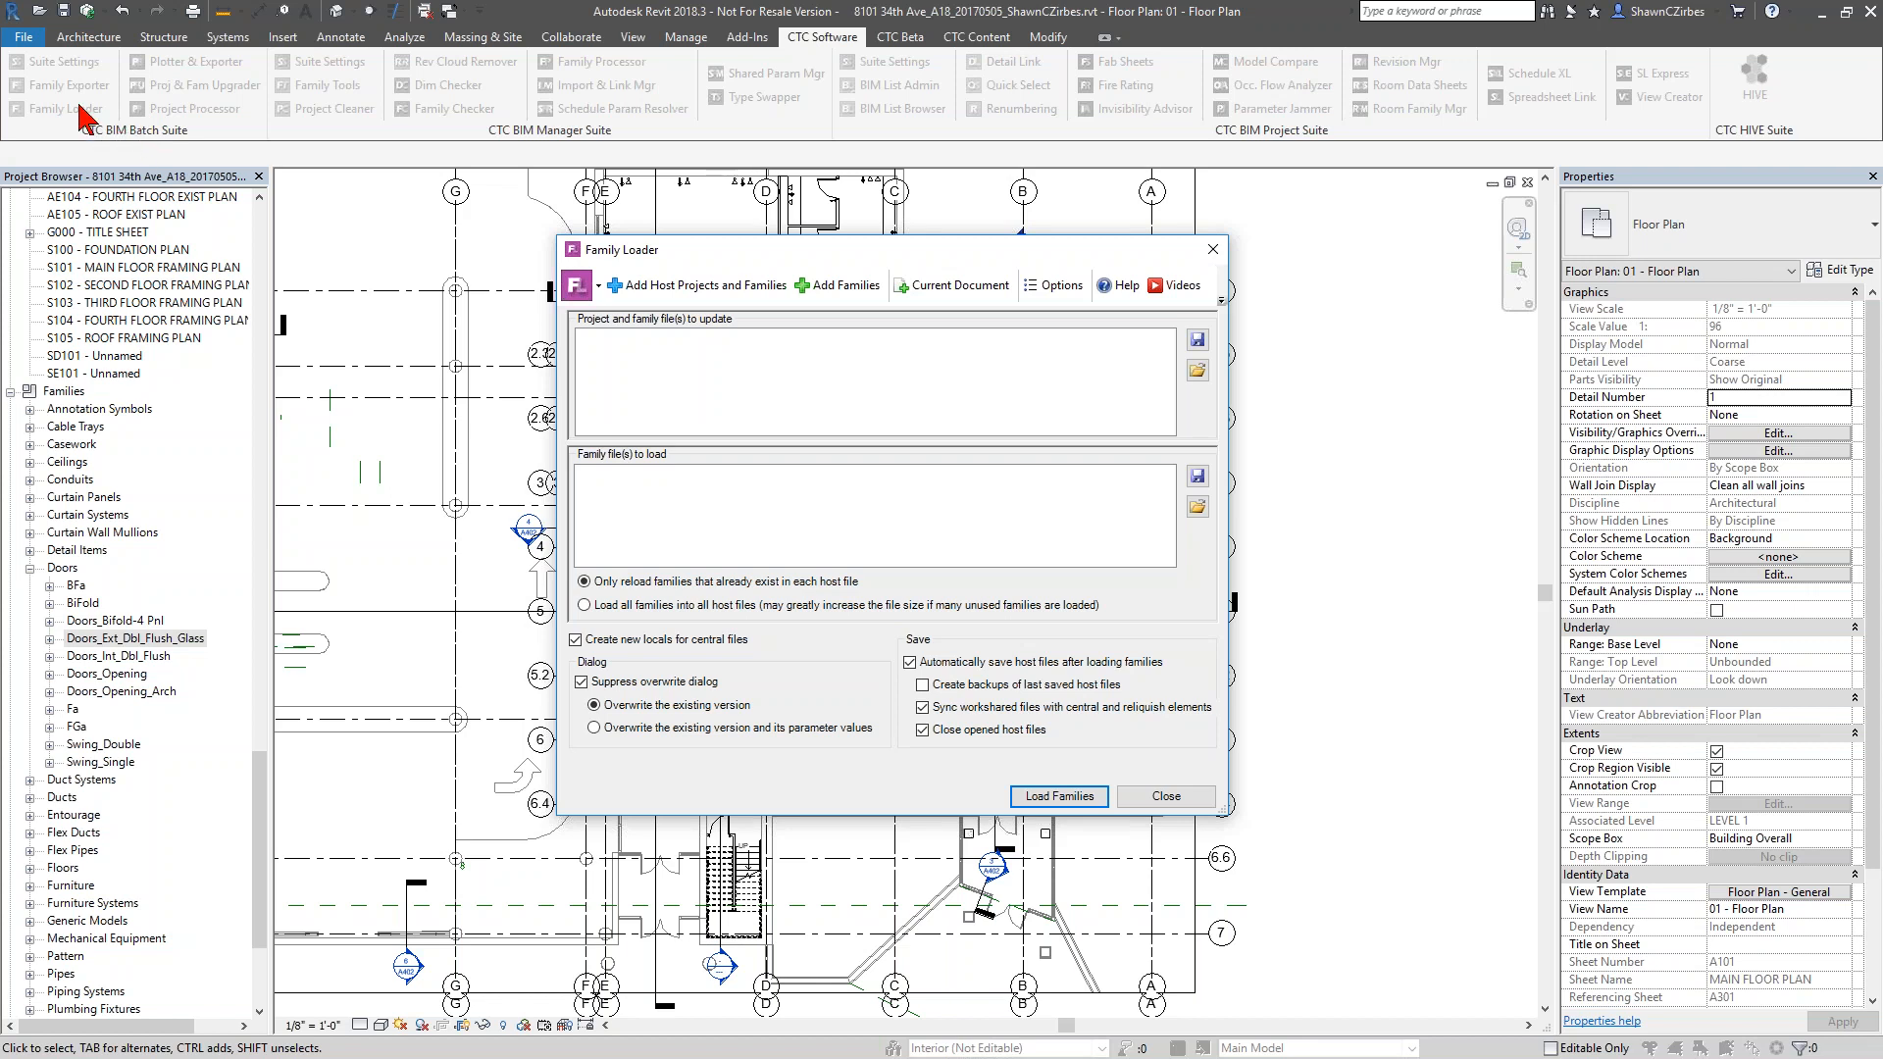
left_click(1167, 799)
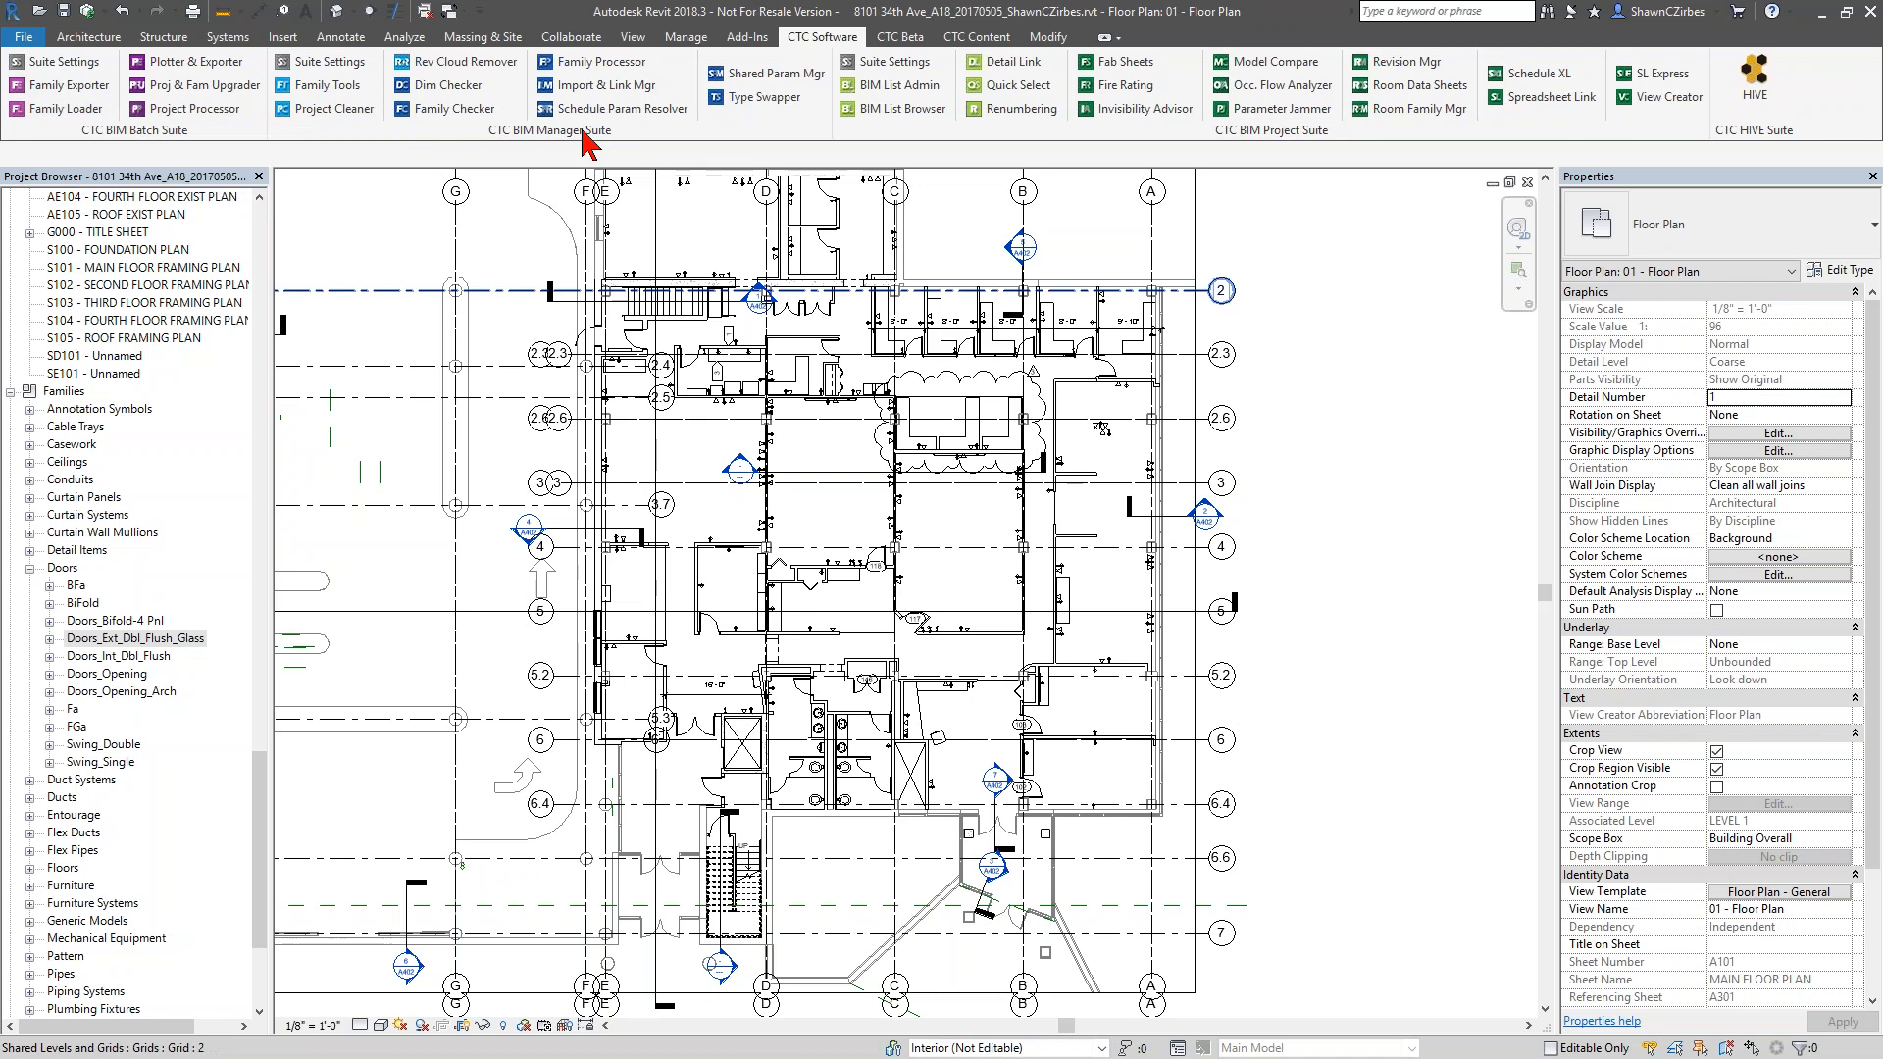
With Family Tools, list the Revit backup files in D:\Work\BIMListSampleSource and its subfolders
left_click(327, 93)
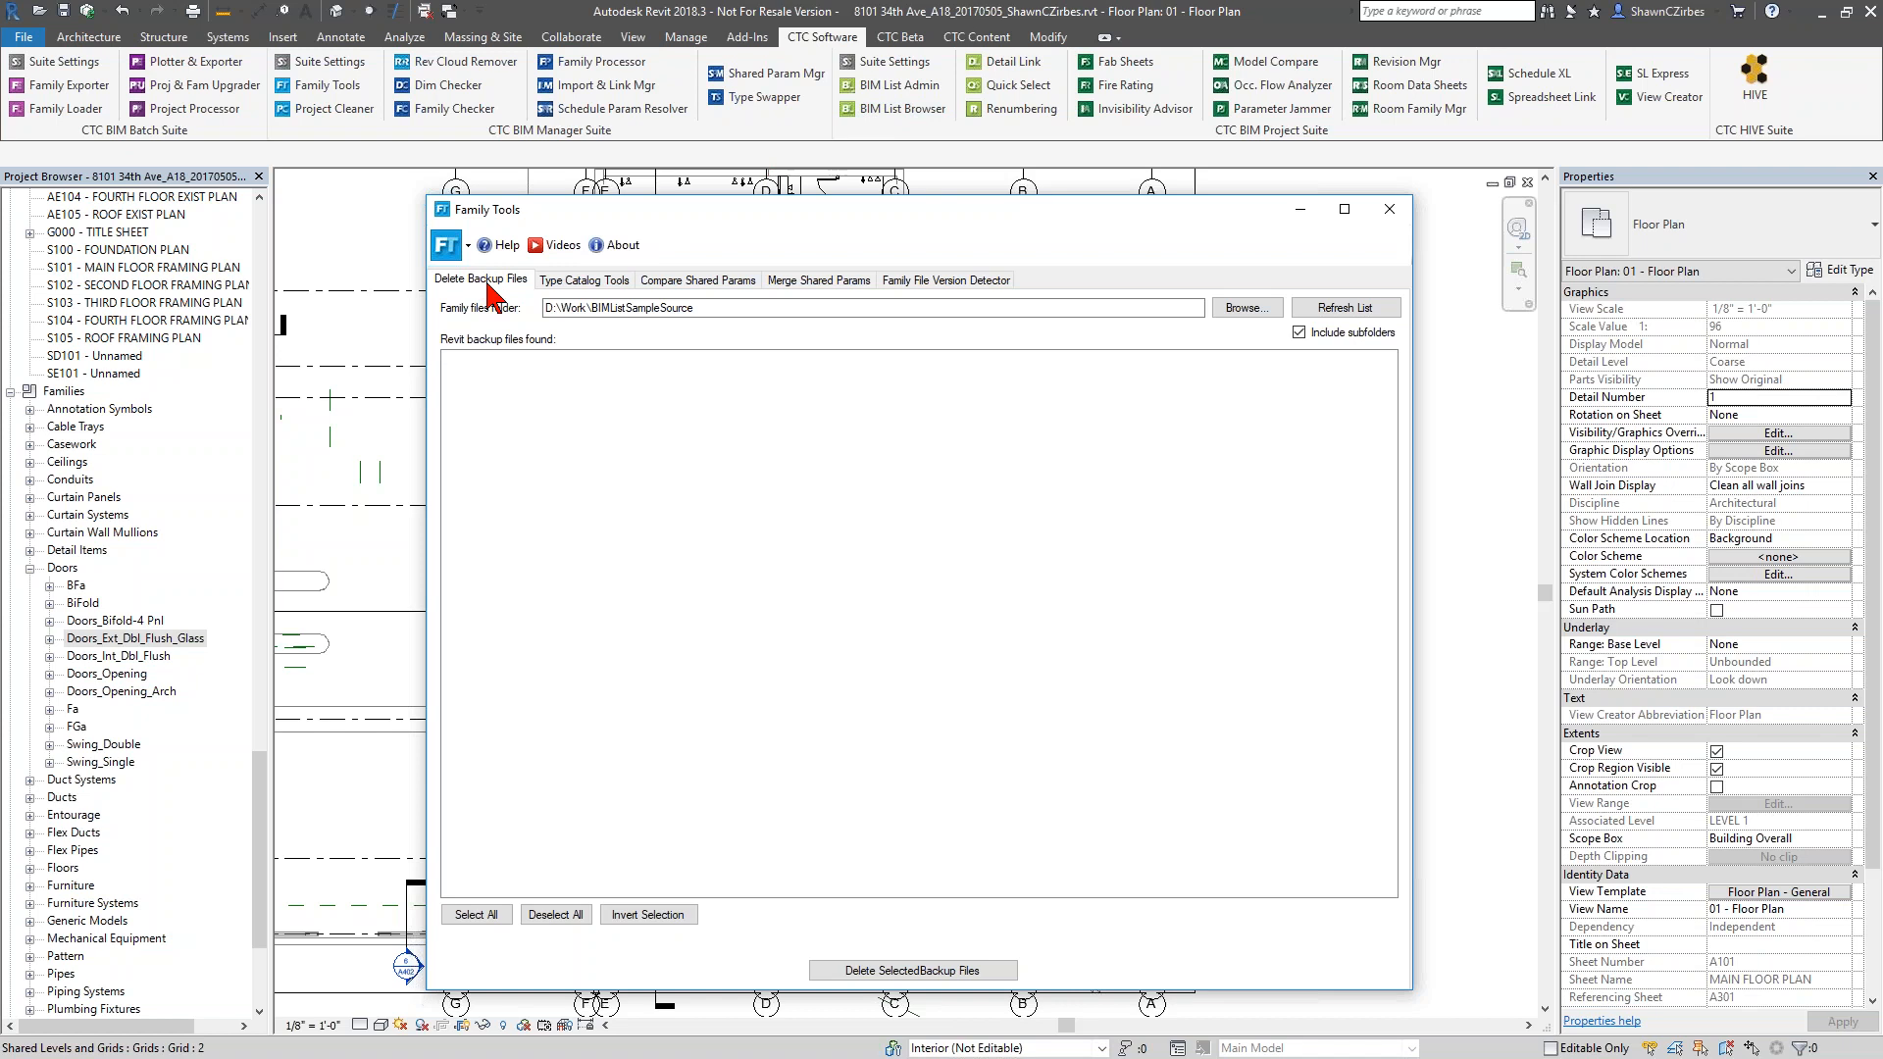
left_click_drag(720, 311, 528, 326)
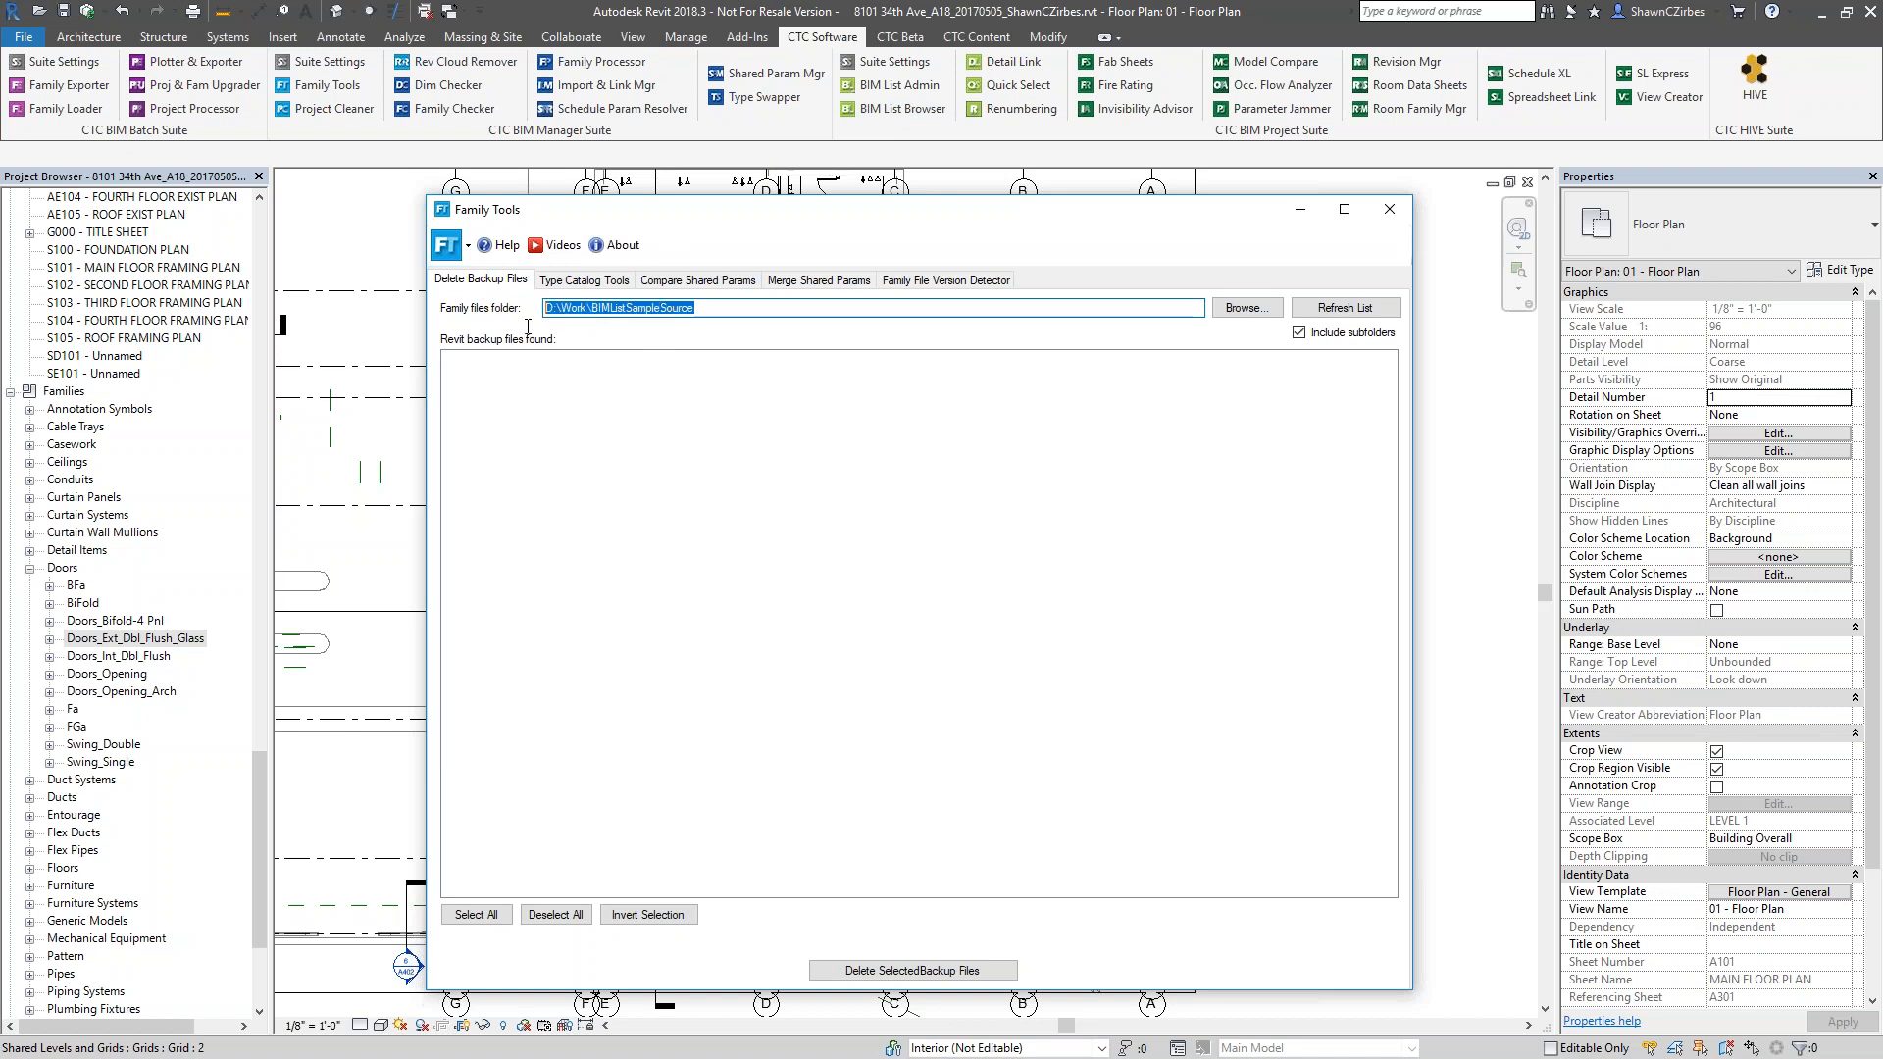
left_click(1315, 311)
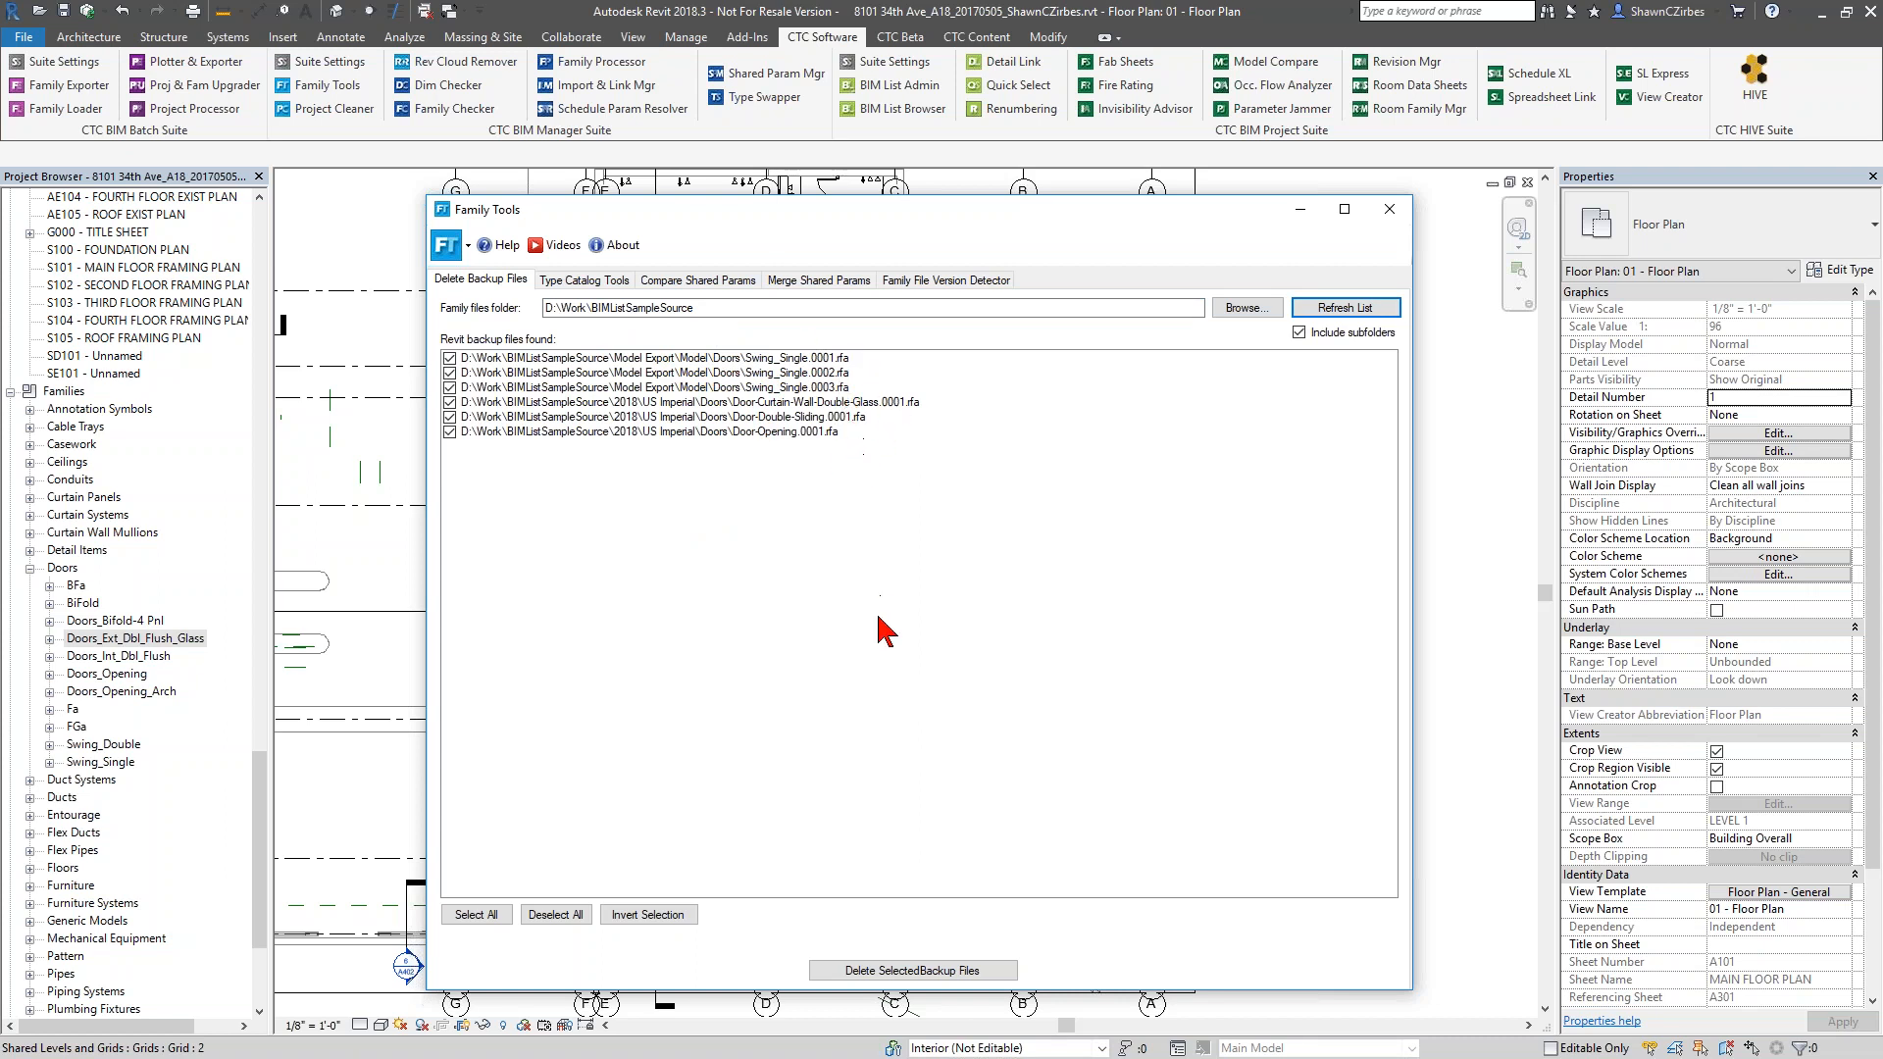
Permanently delete all the listed Revit backup files
left_click(896, 981)
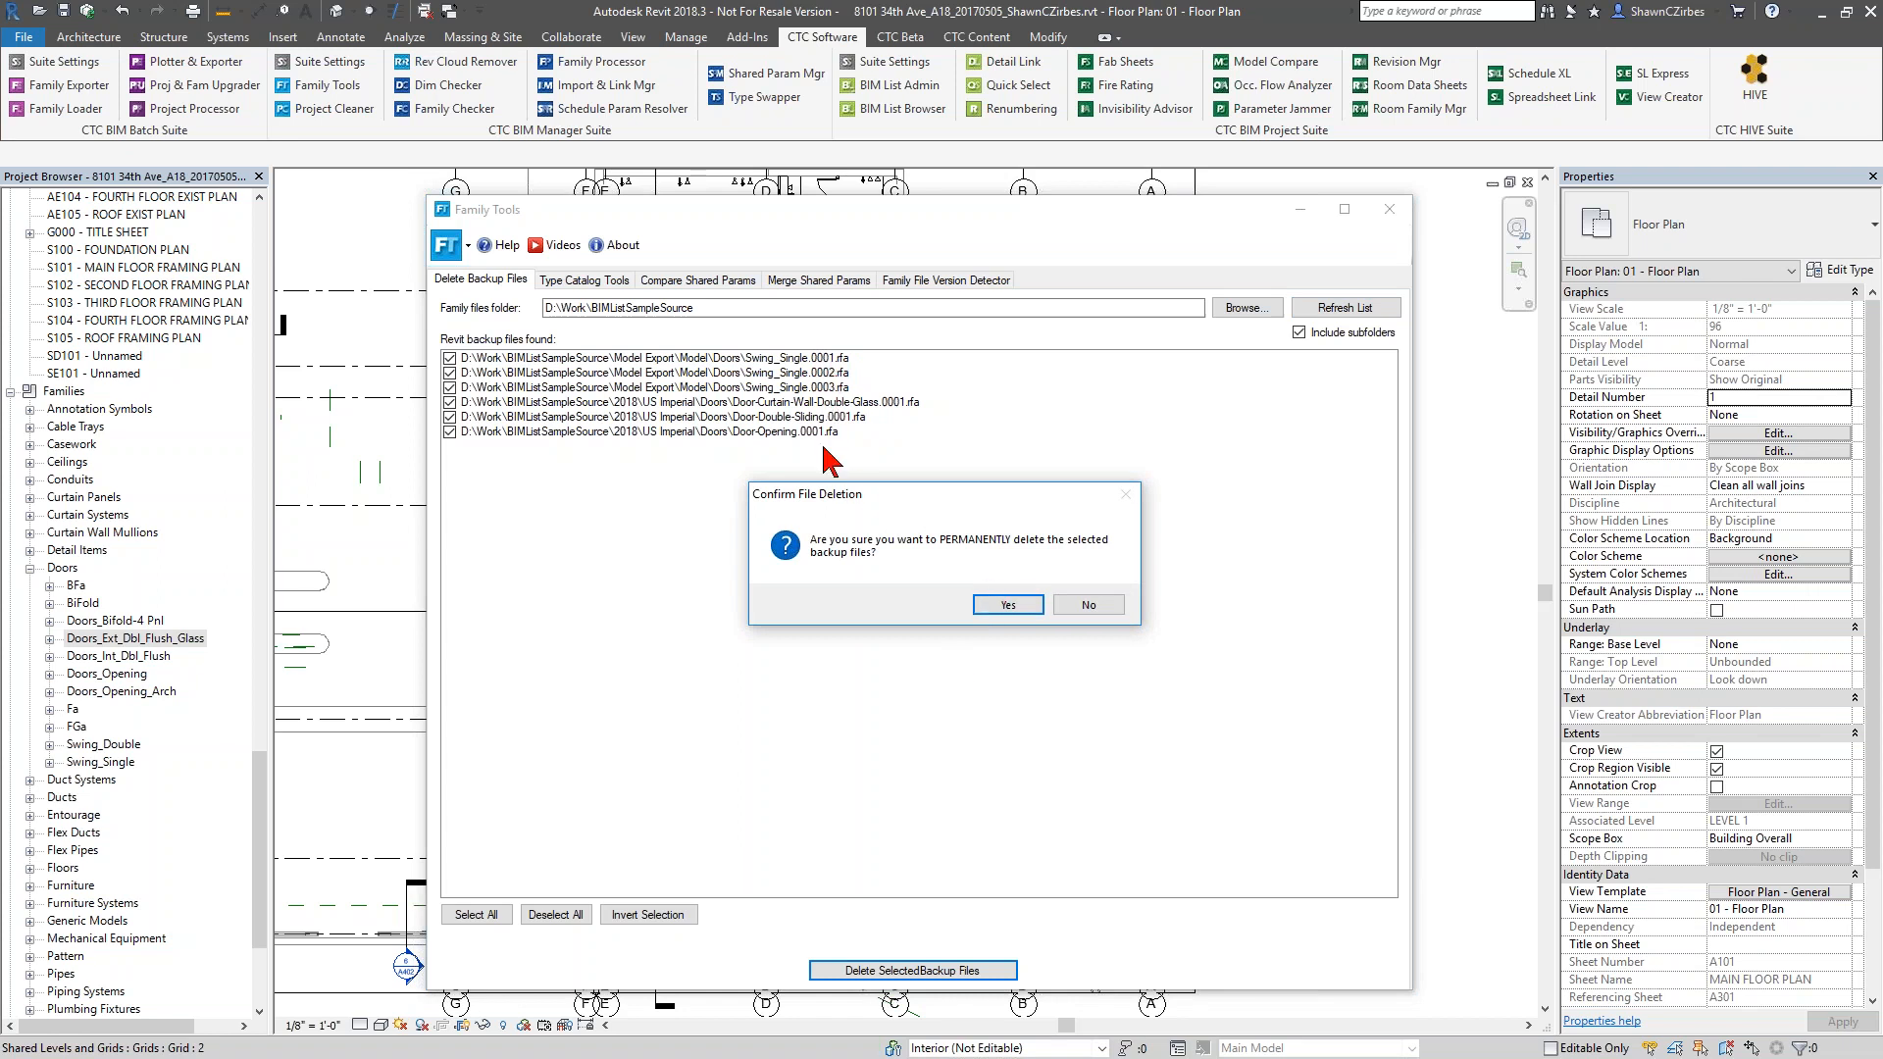
left_click(1002, 603)
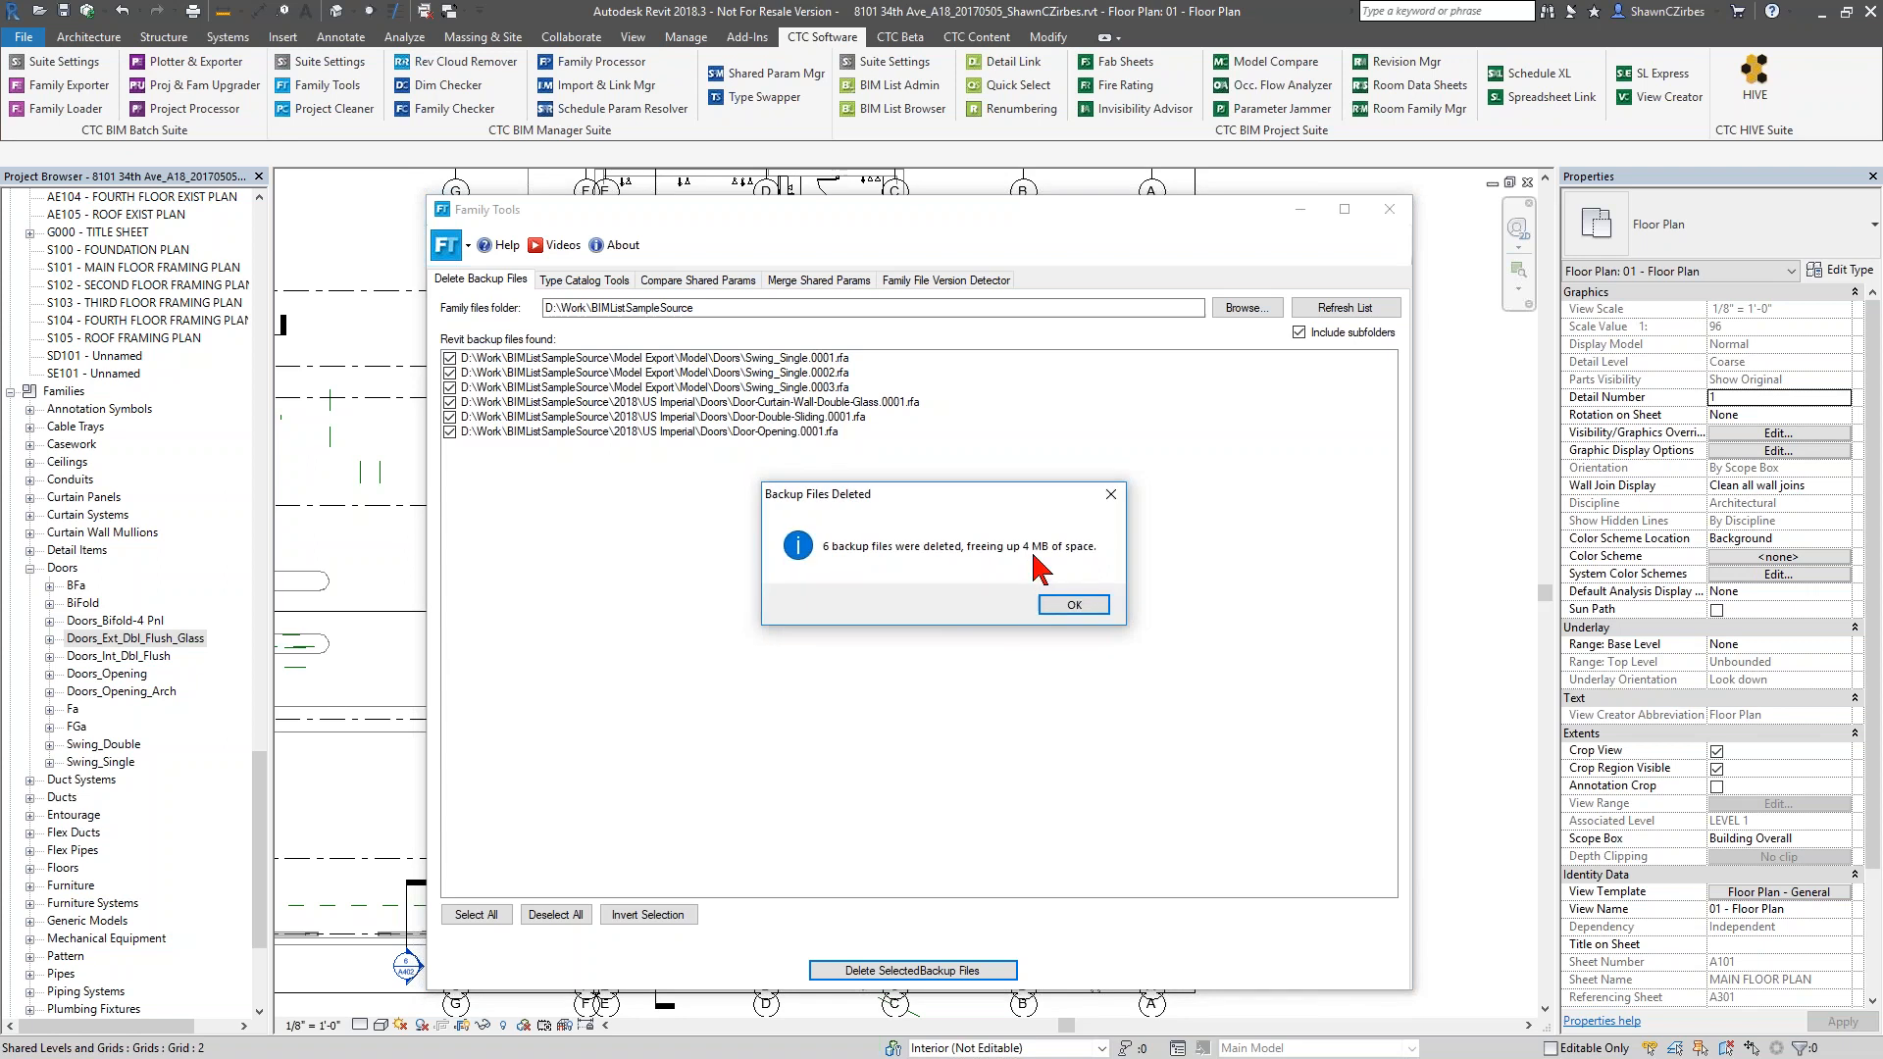
left_click(1074, 605)
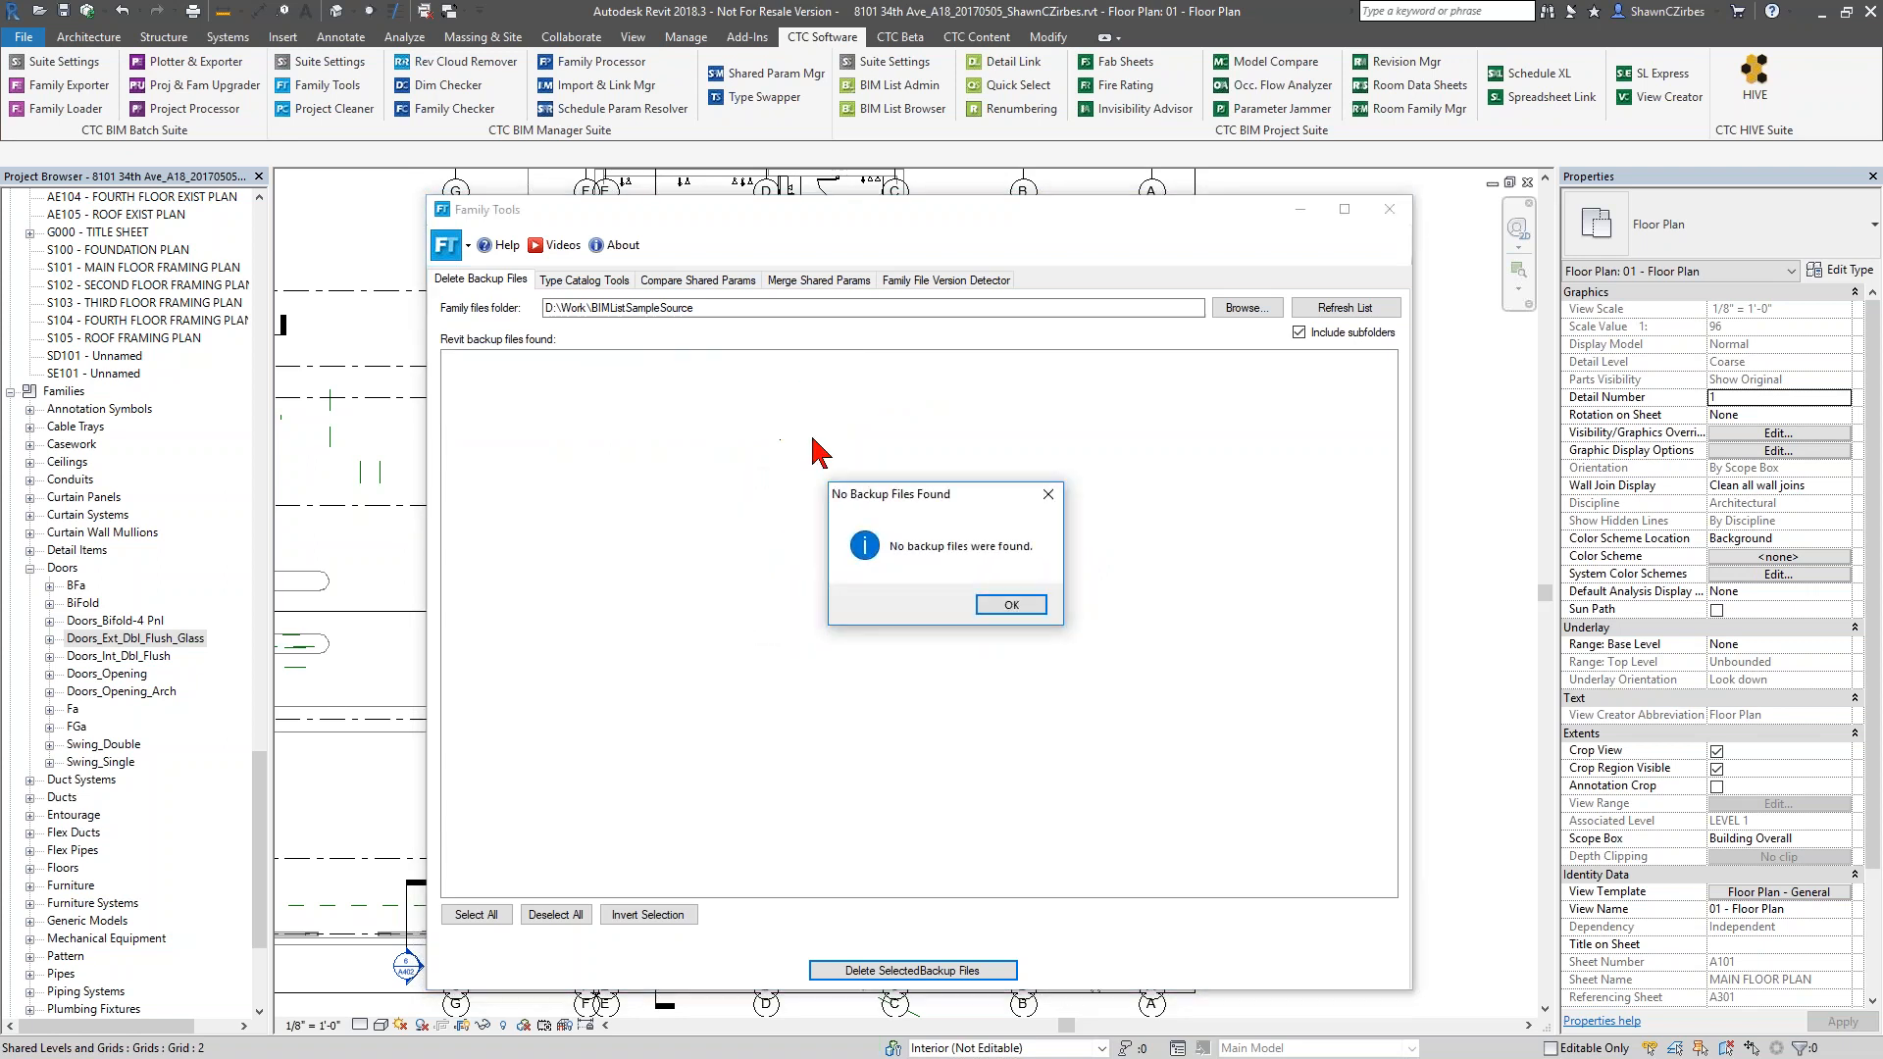
left_click(1011, 605)
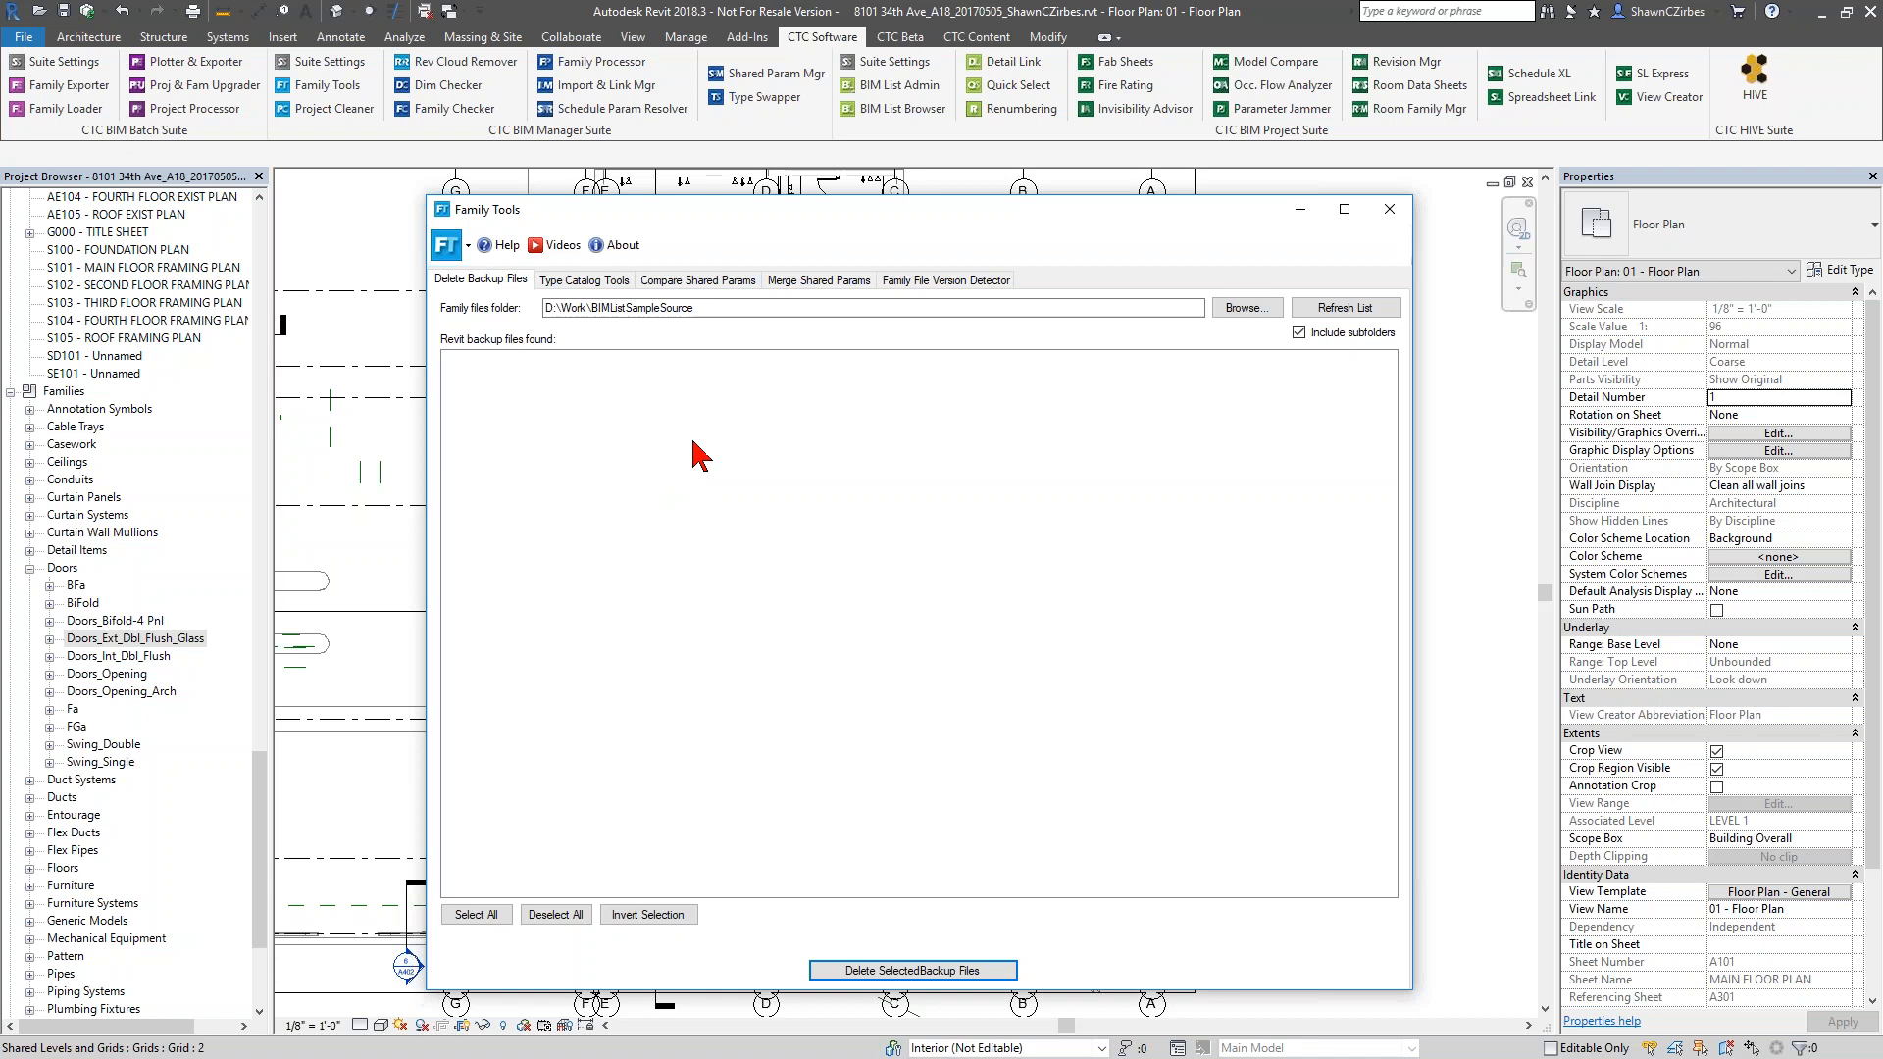
Show the Type Catalog Tools within Family Tools
left_click(585, 281)
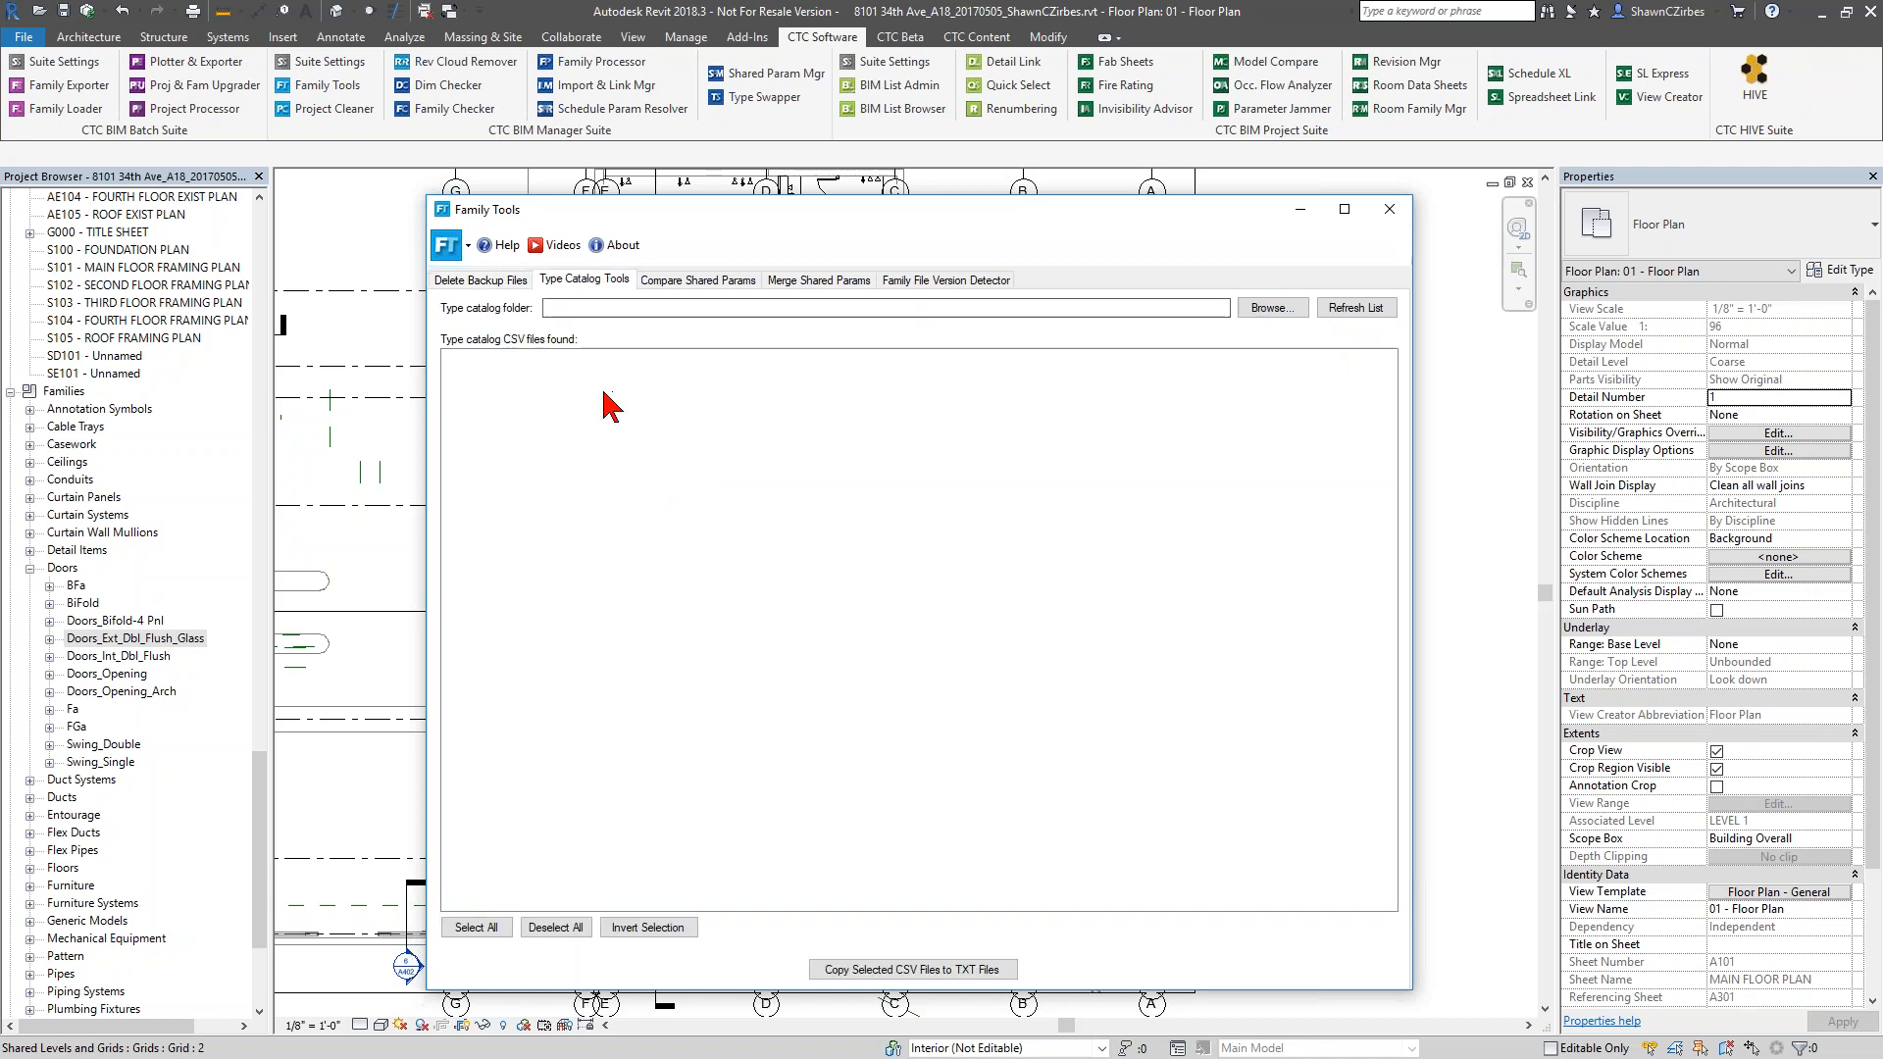
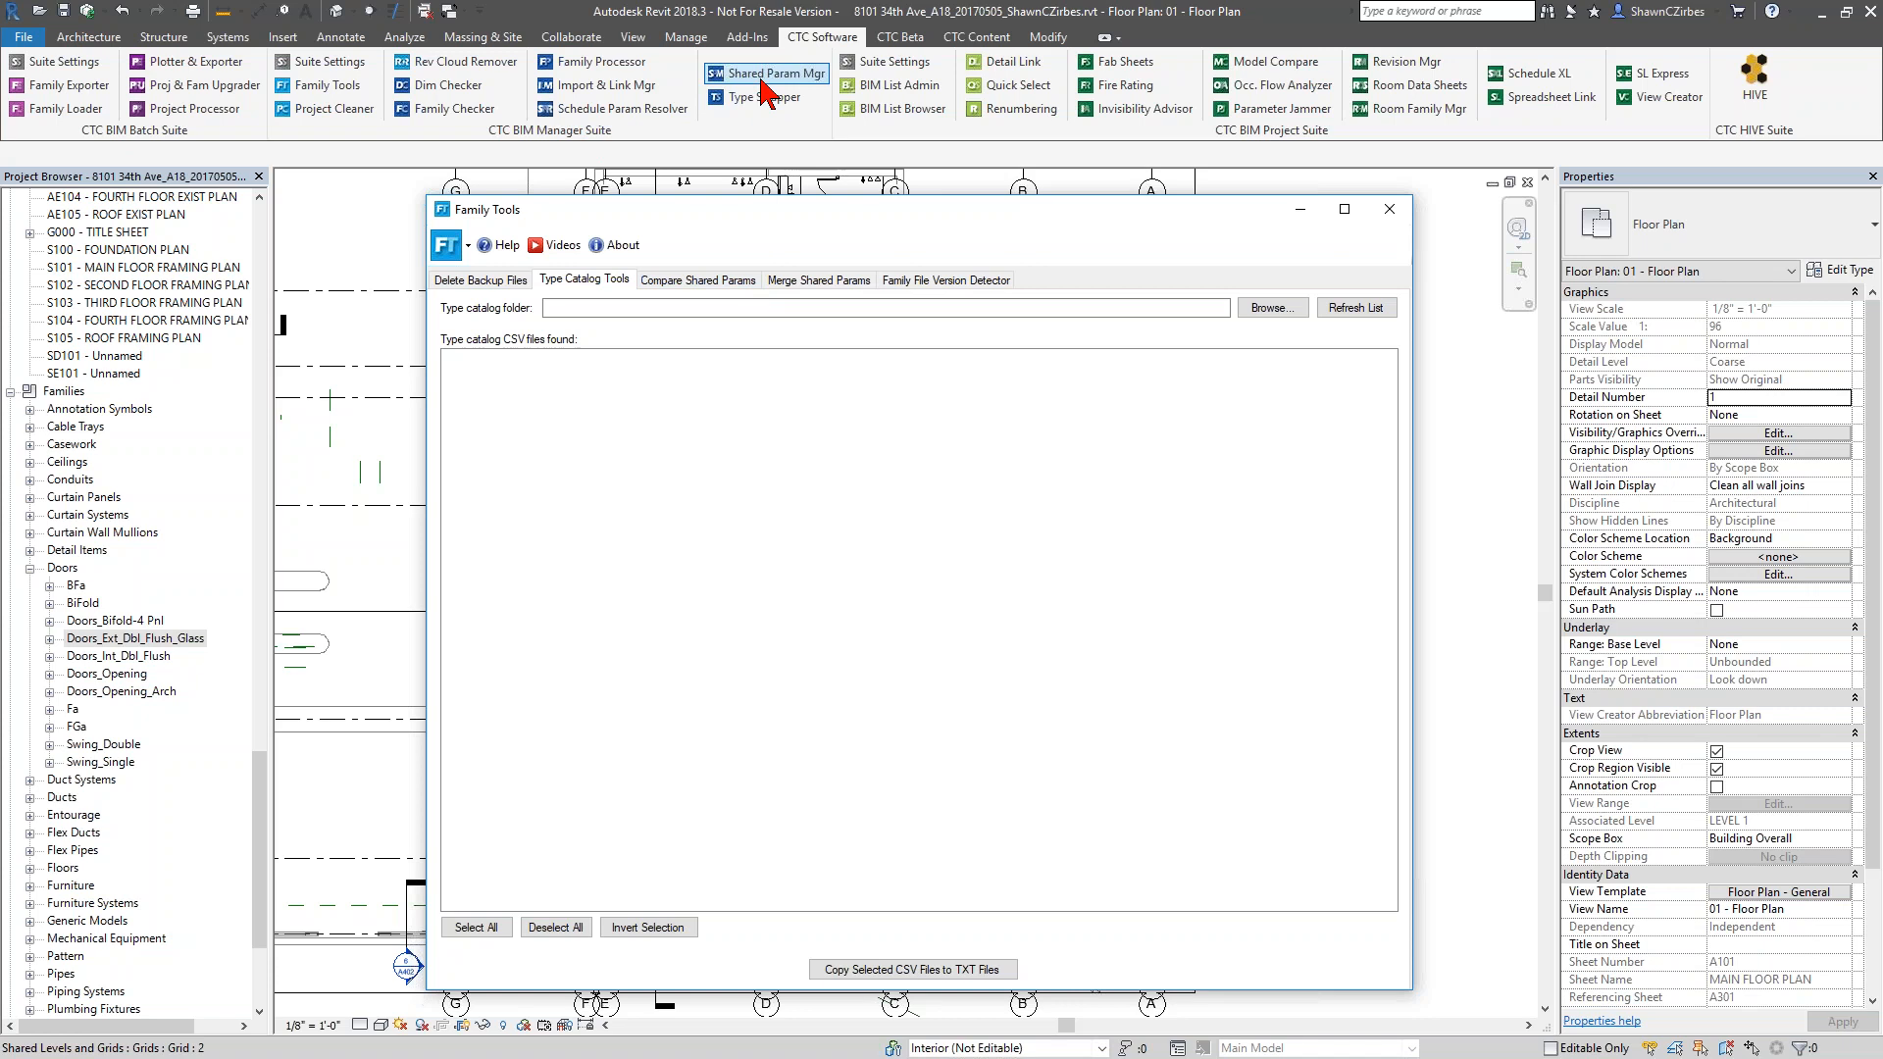
Show the Compare Shared Params and Merge Shared Params tools within Family Tools
left_click(699, 281)
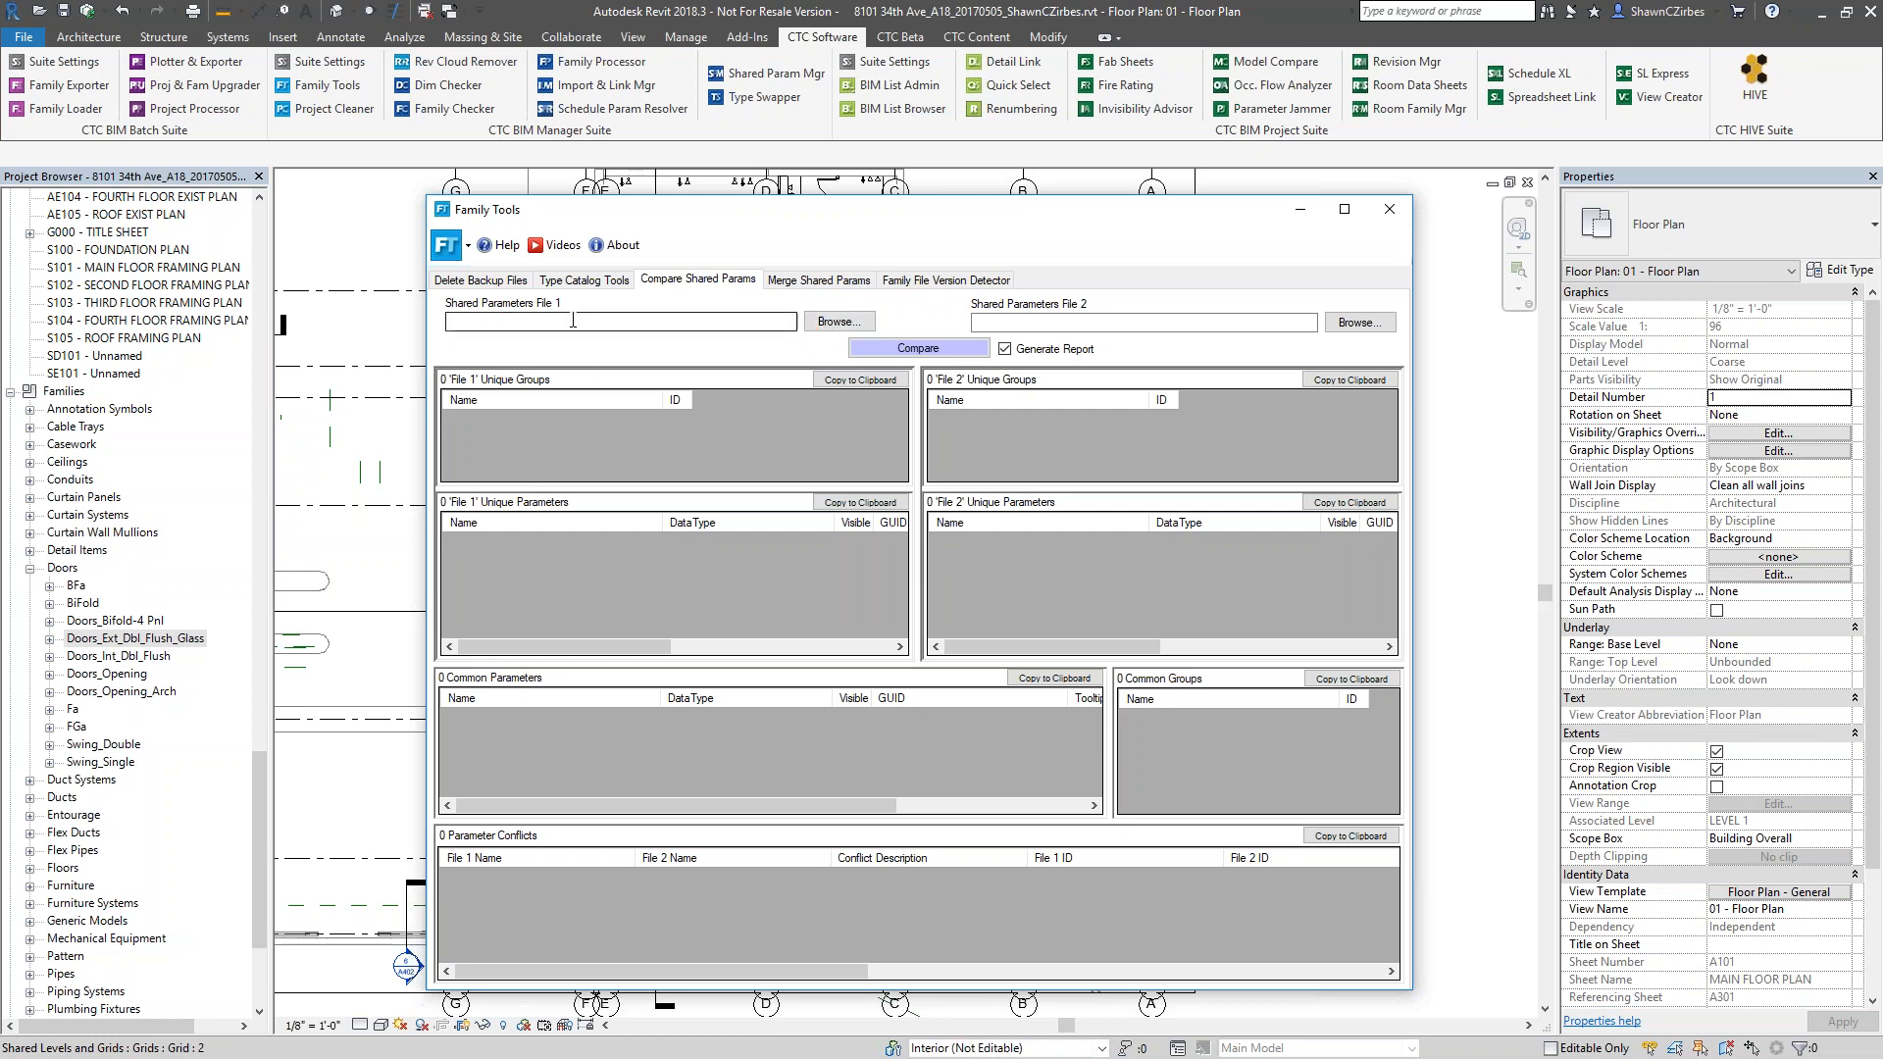
left_click(1078, 321)
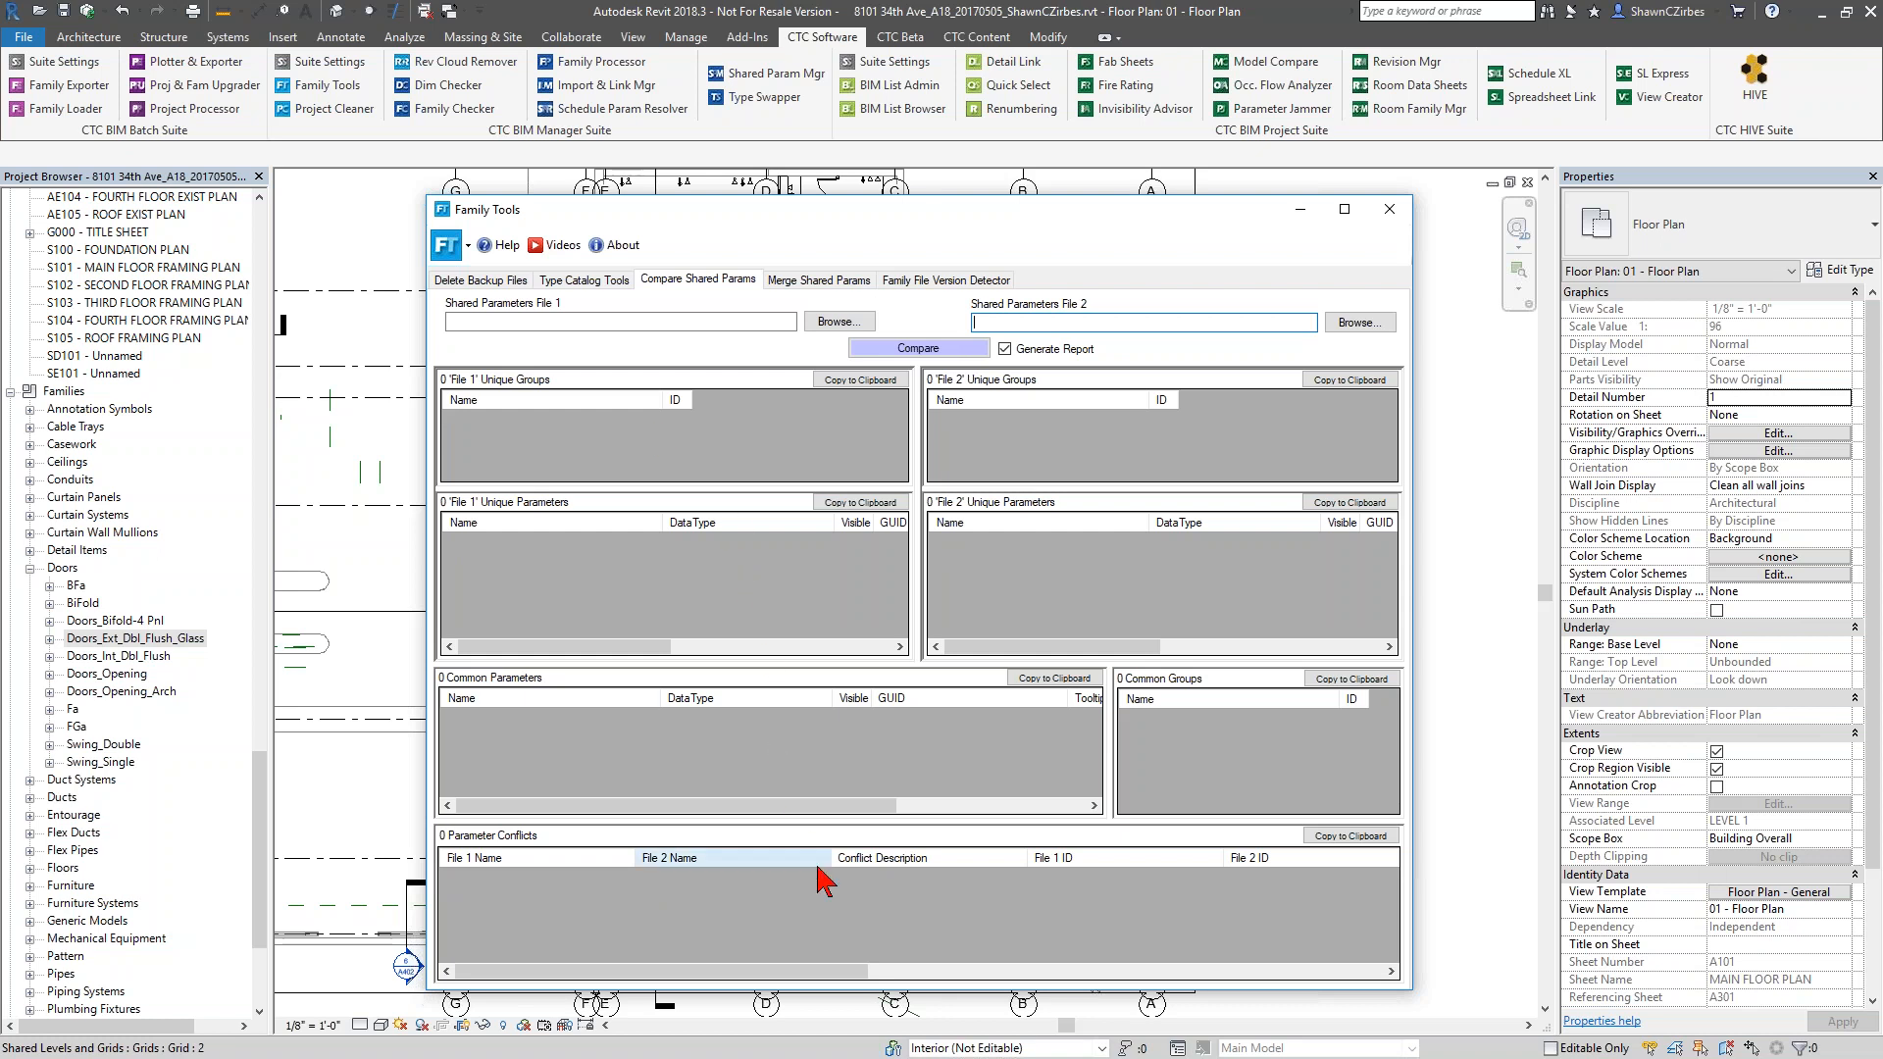
left_click(810, 282)
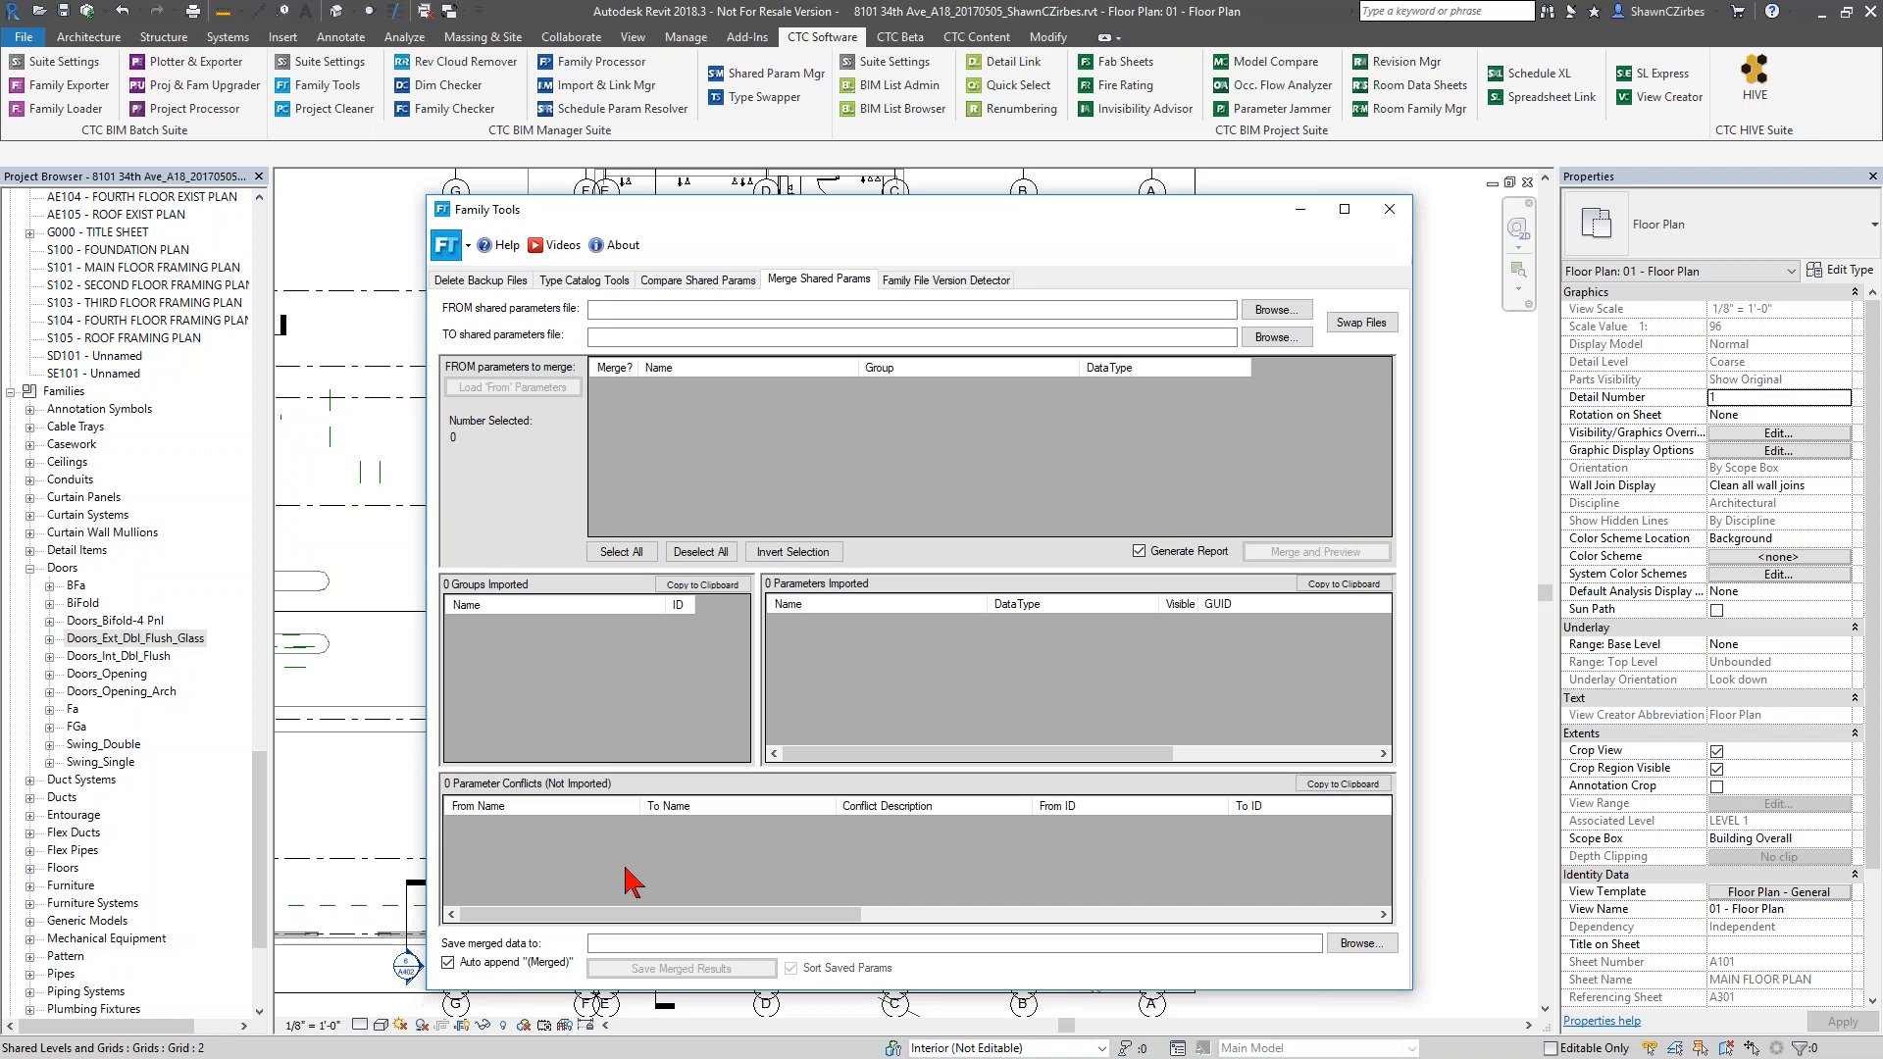
left_click(615, 947)
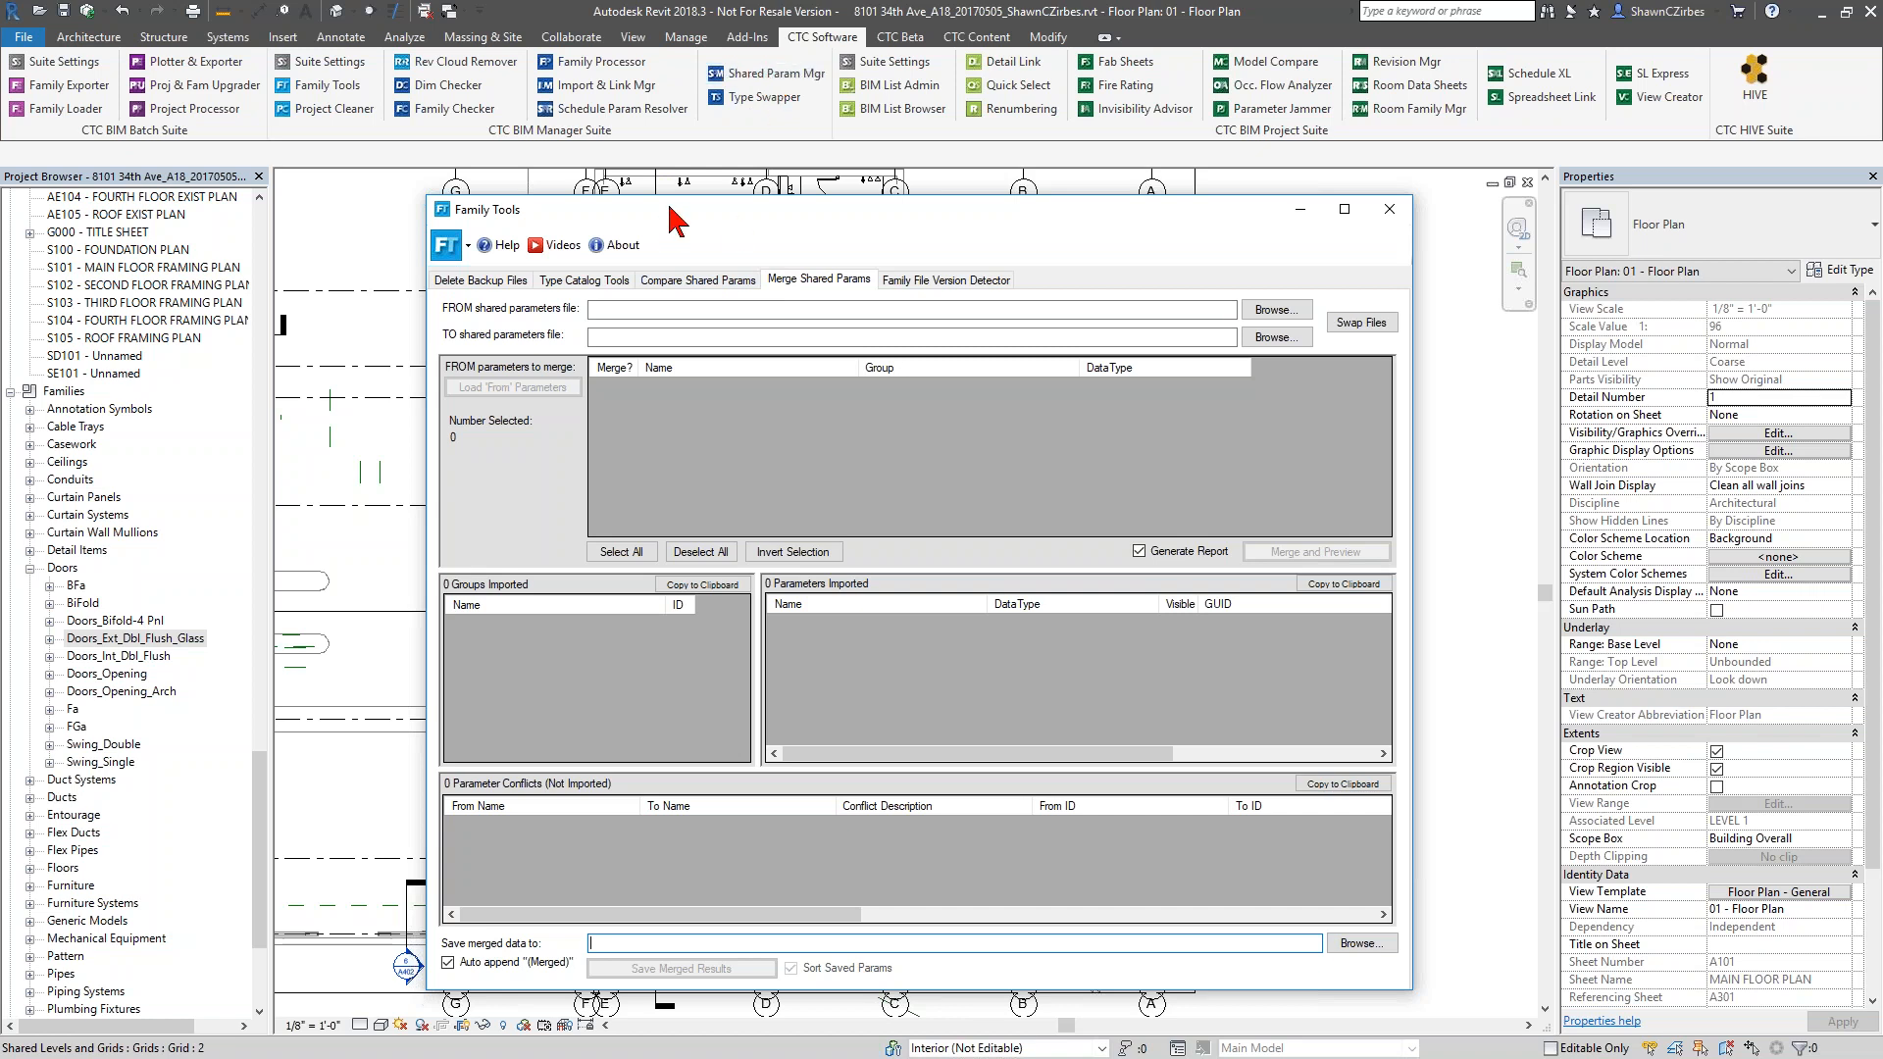
left_click_drag(670, 203, 651, 185)
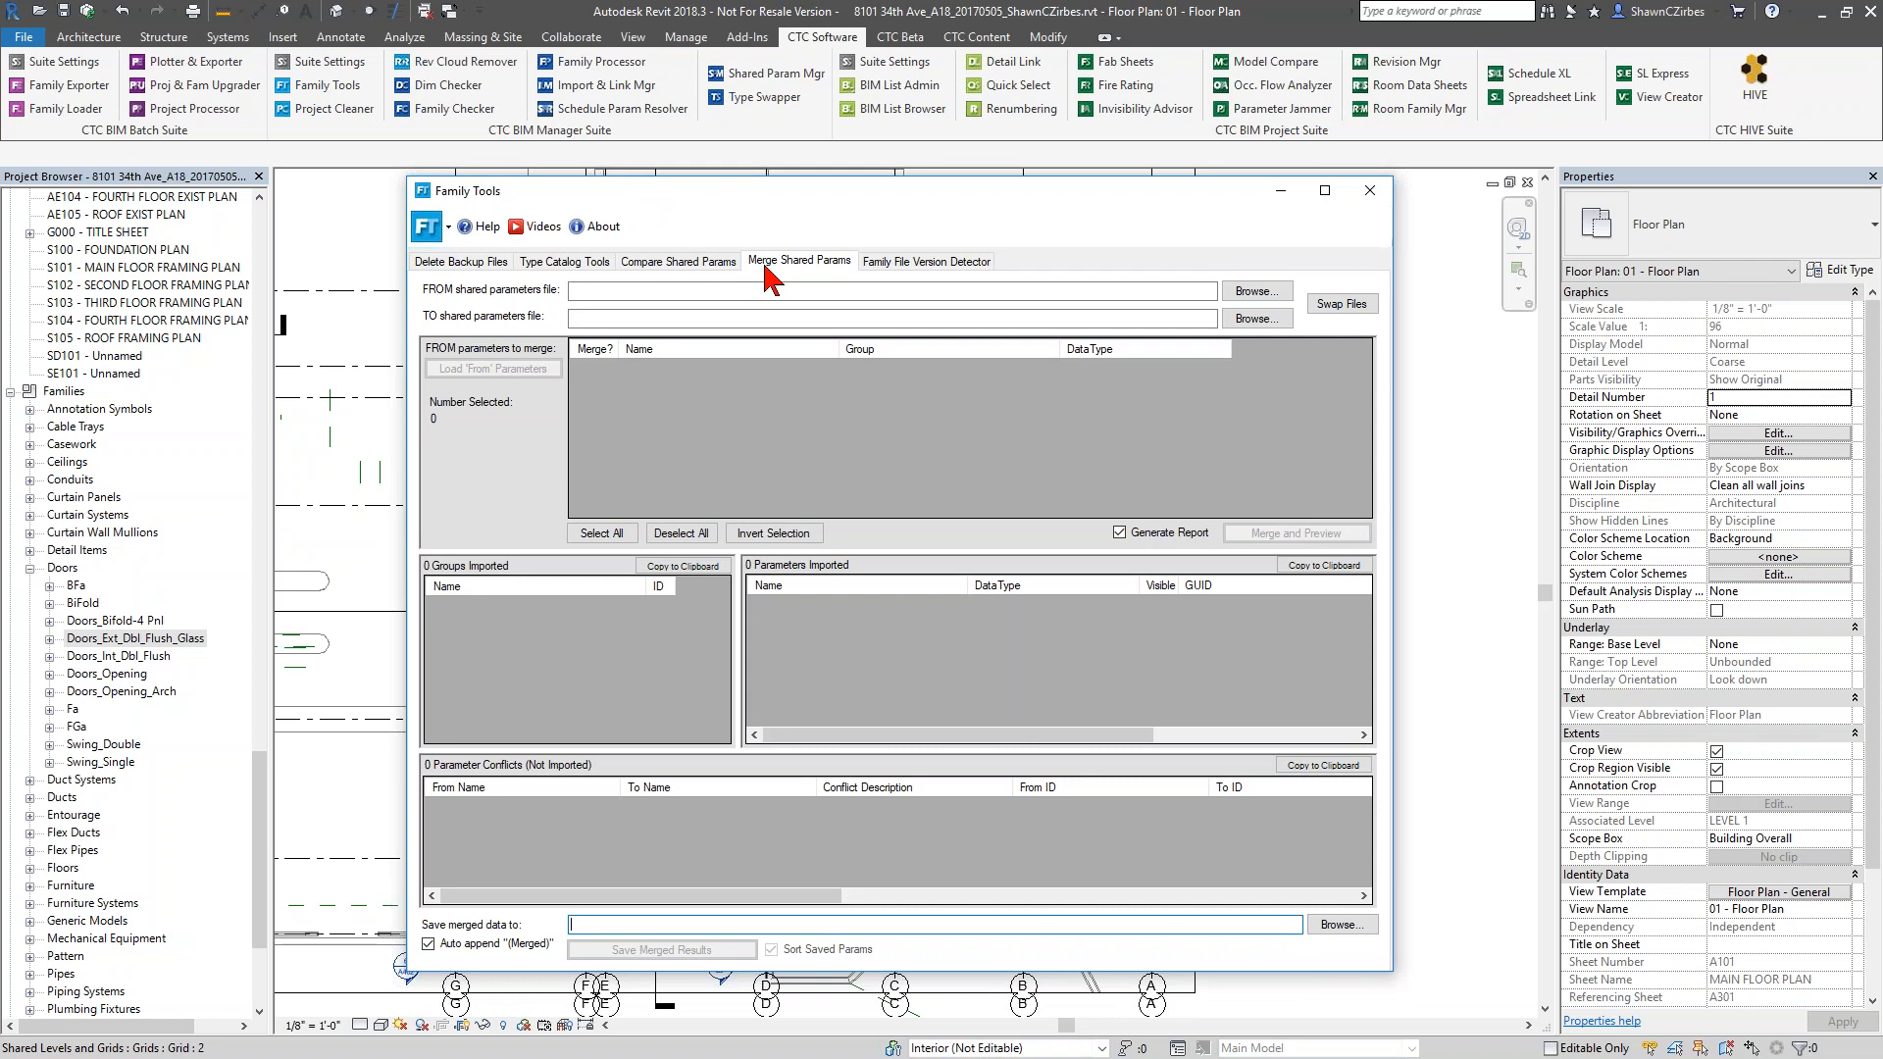
With the Family File Version Detector, list the families in D:\Work\Content Packs\EPP and its subfolders and detect their Revit versions
left_click(884, 265)
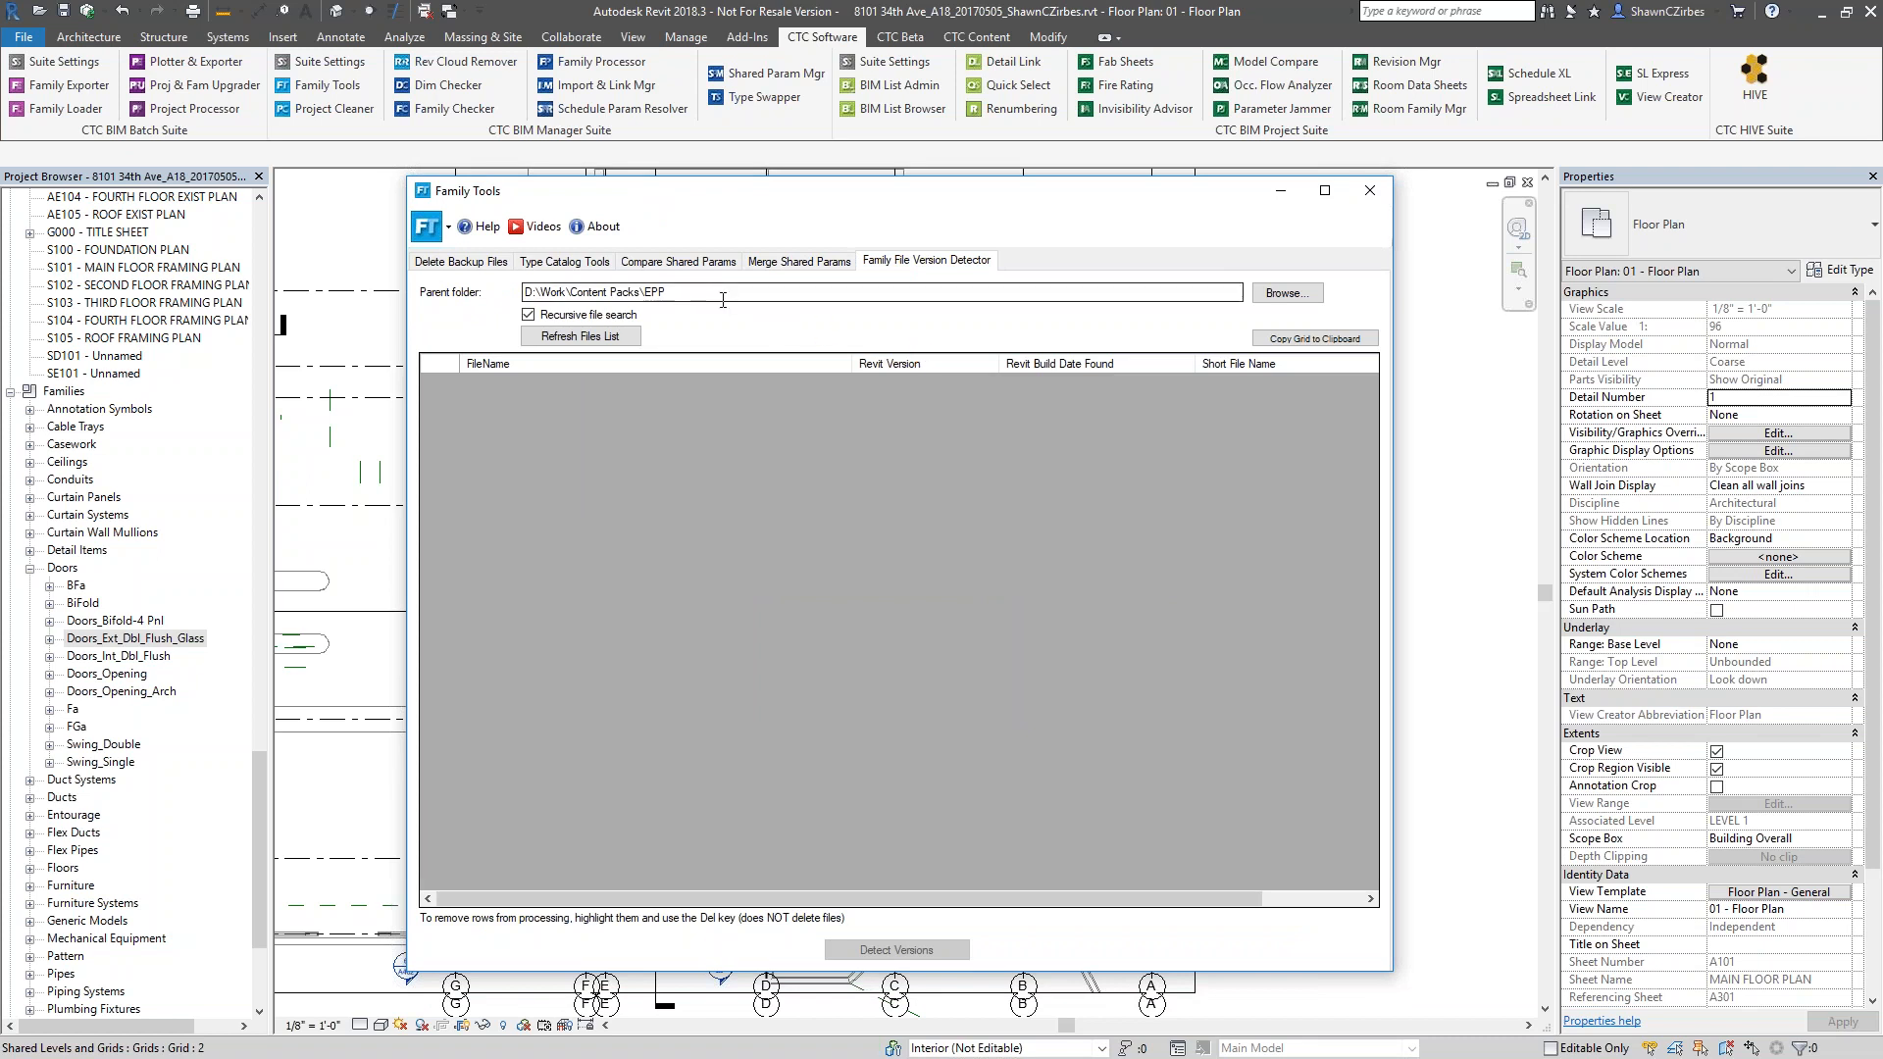
left_click(693, 291)
left_click_drag(693, 291, 522, 293)
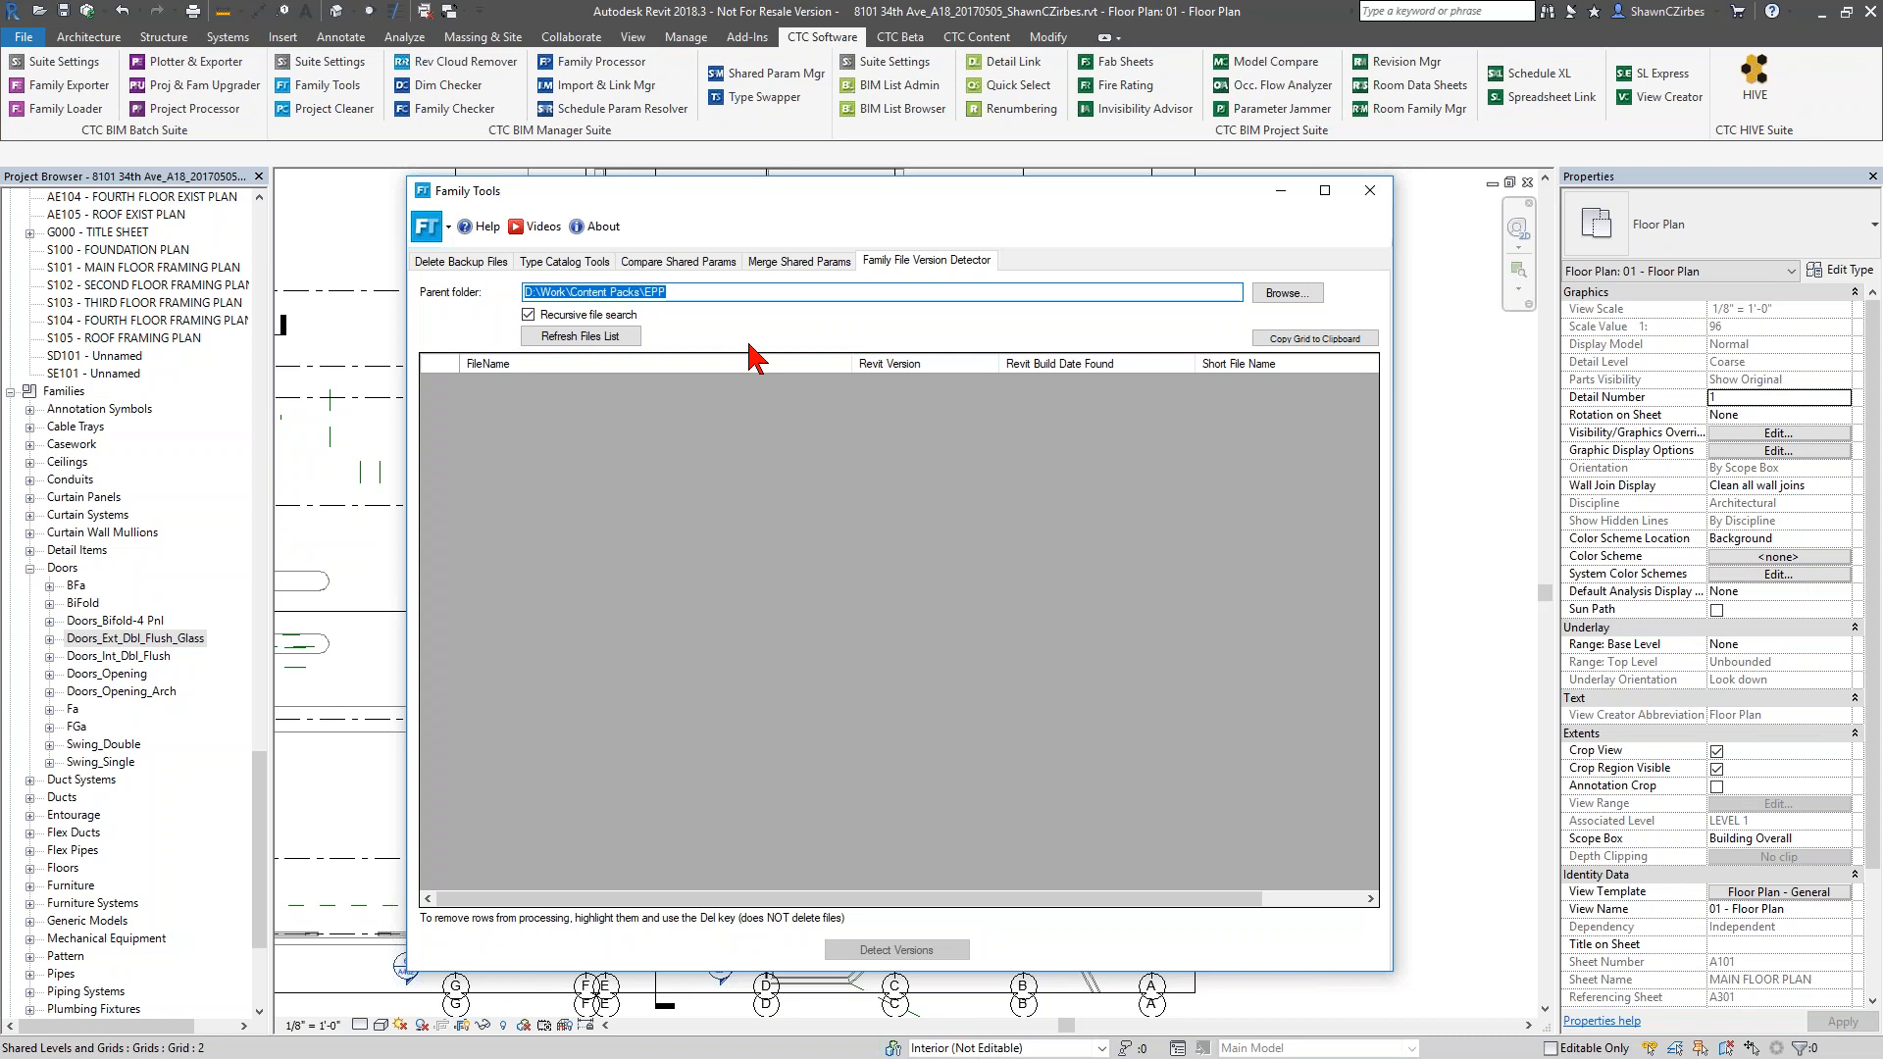
left_click(1287, 292)
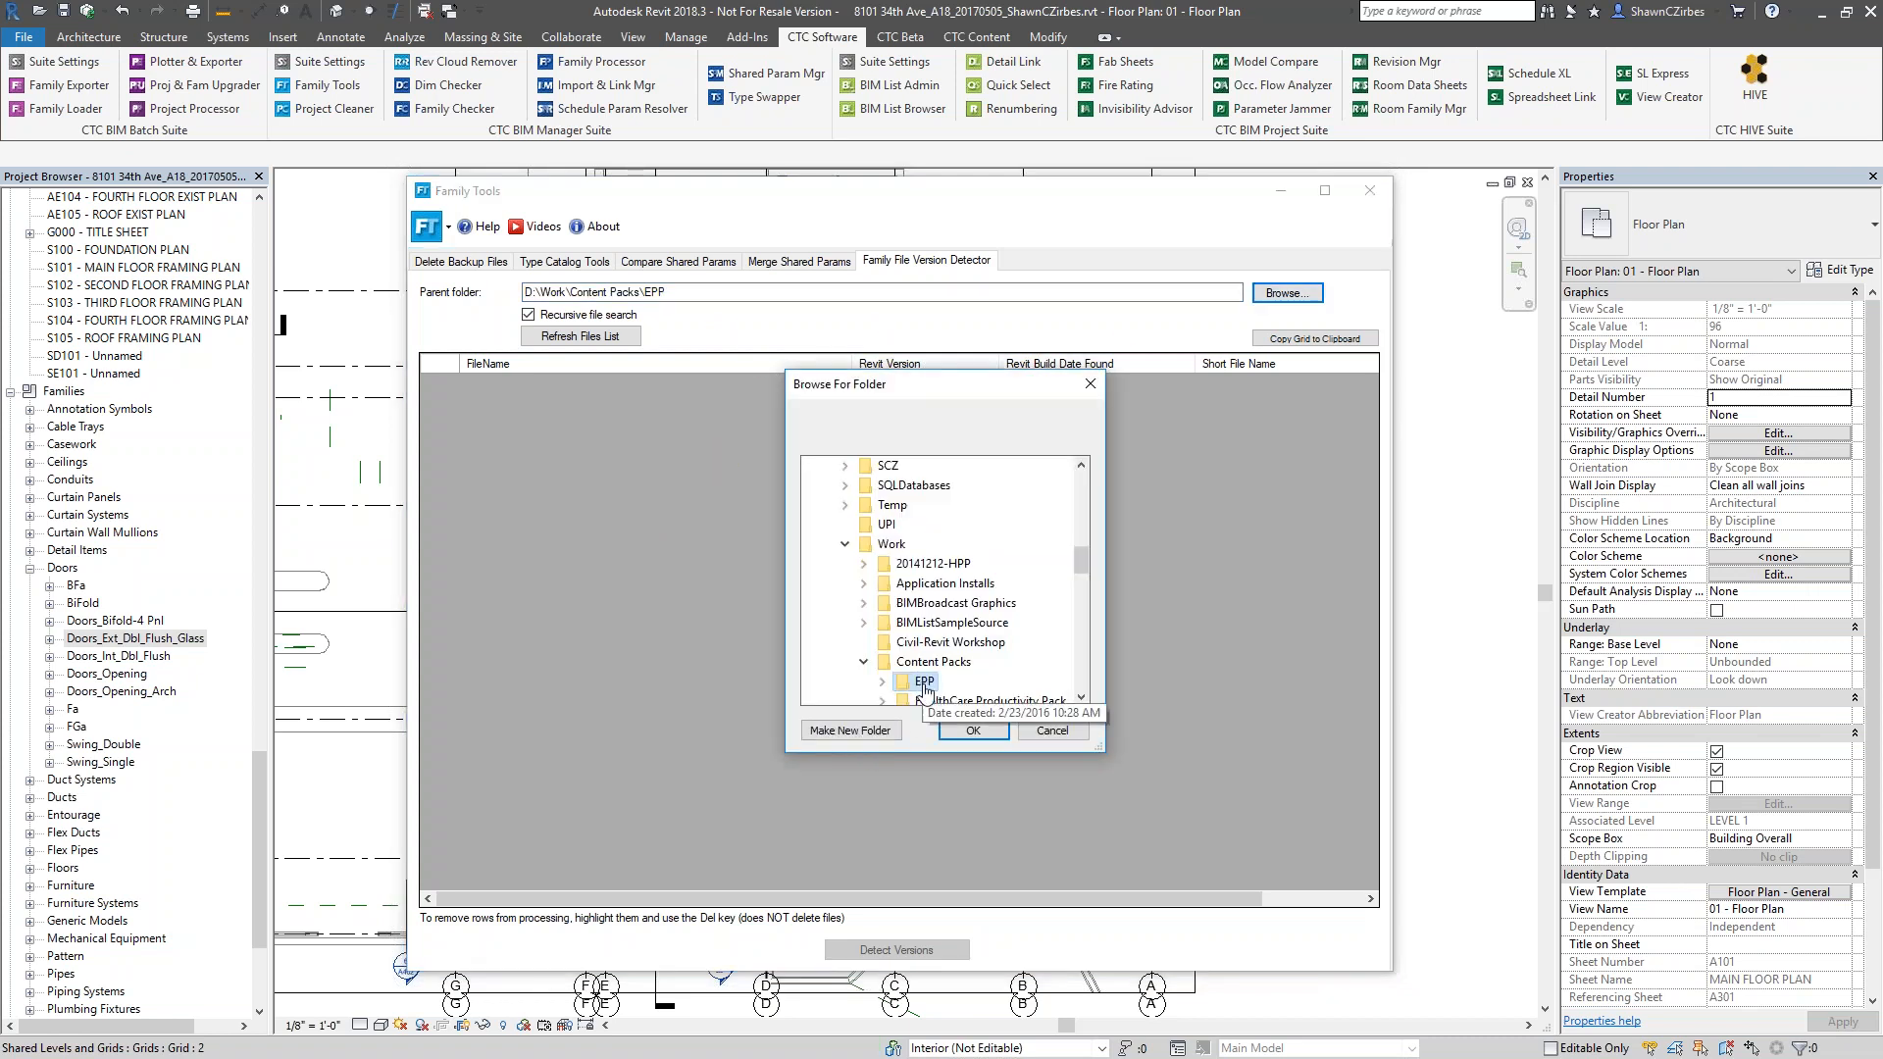
left_click(971, 731)
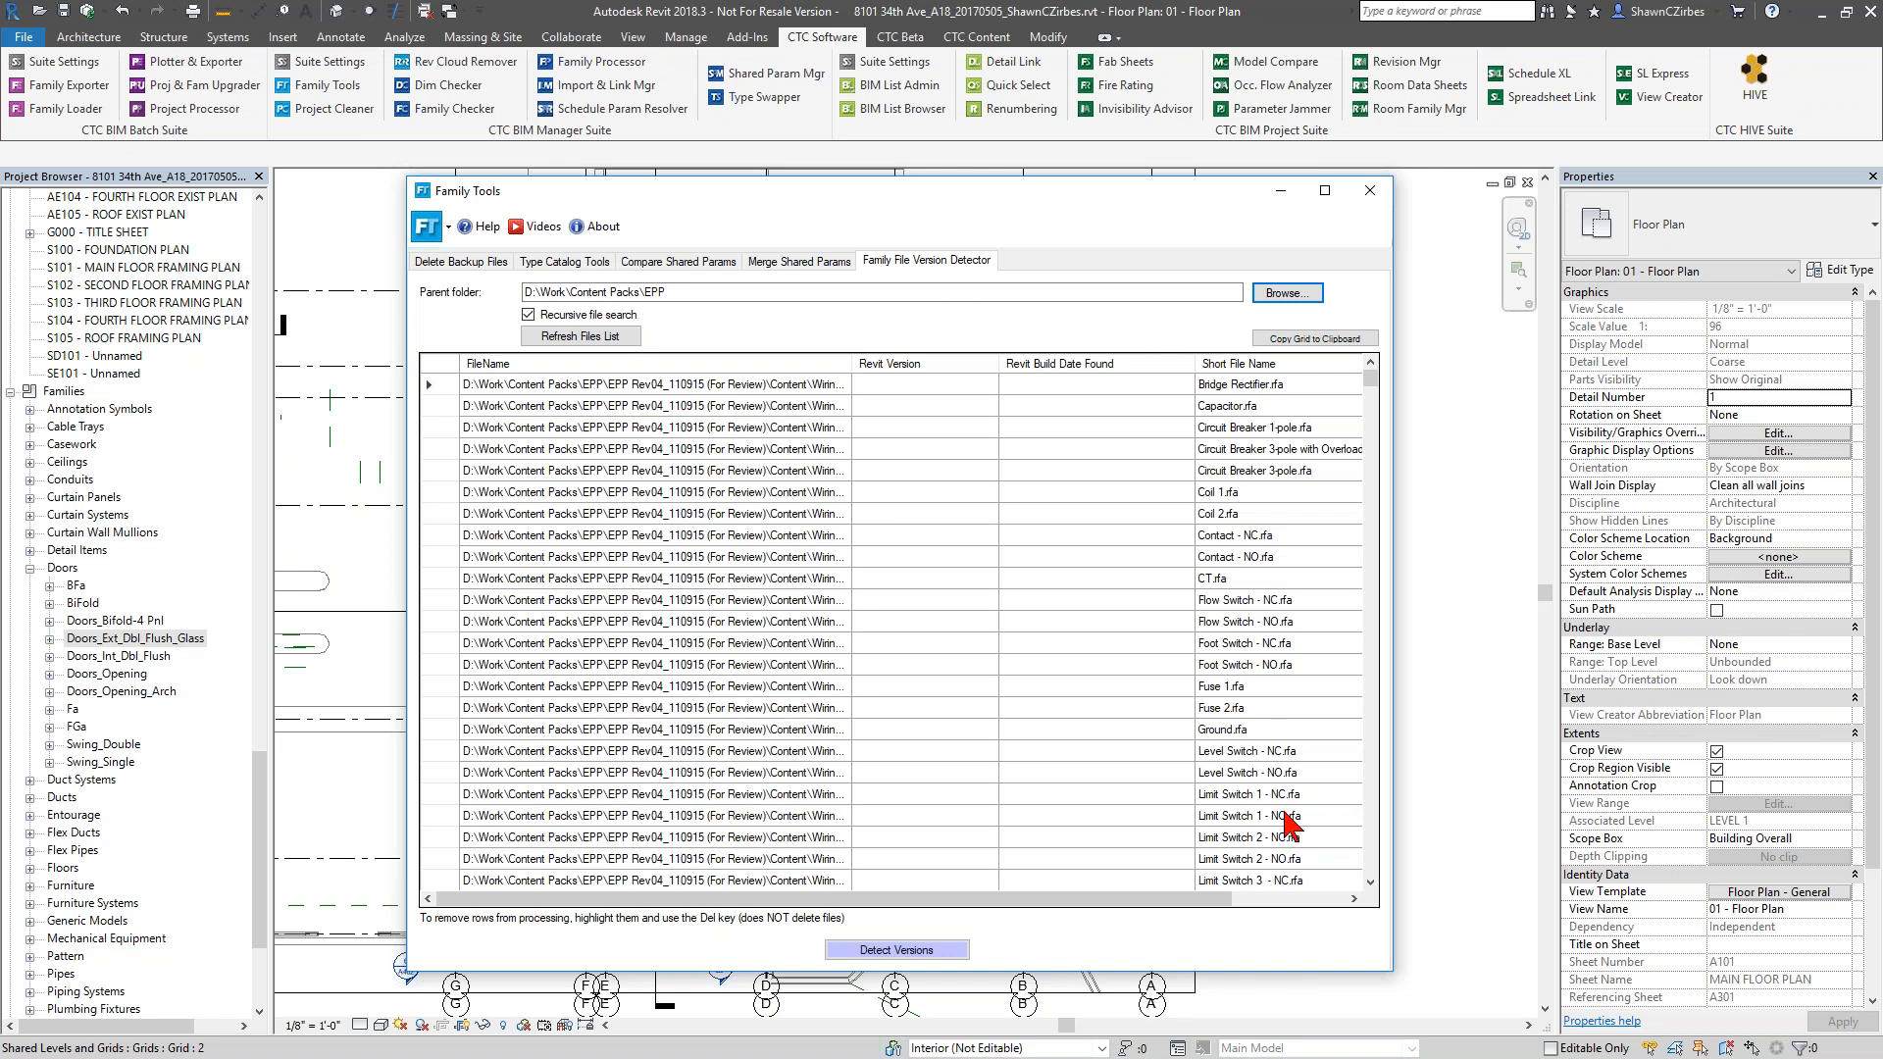
left_click(932, 948)
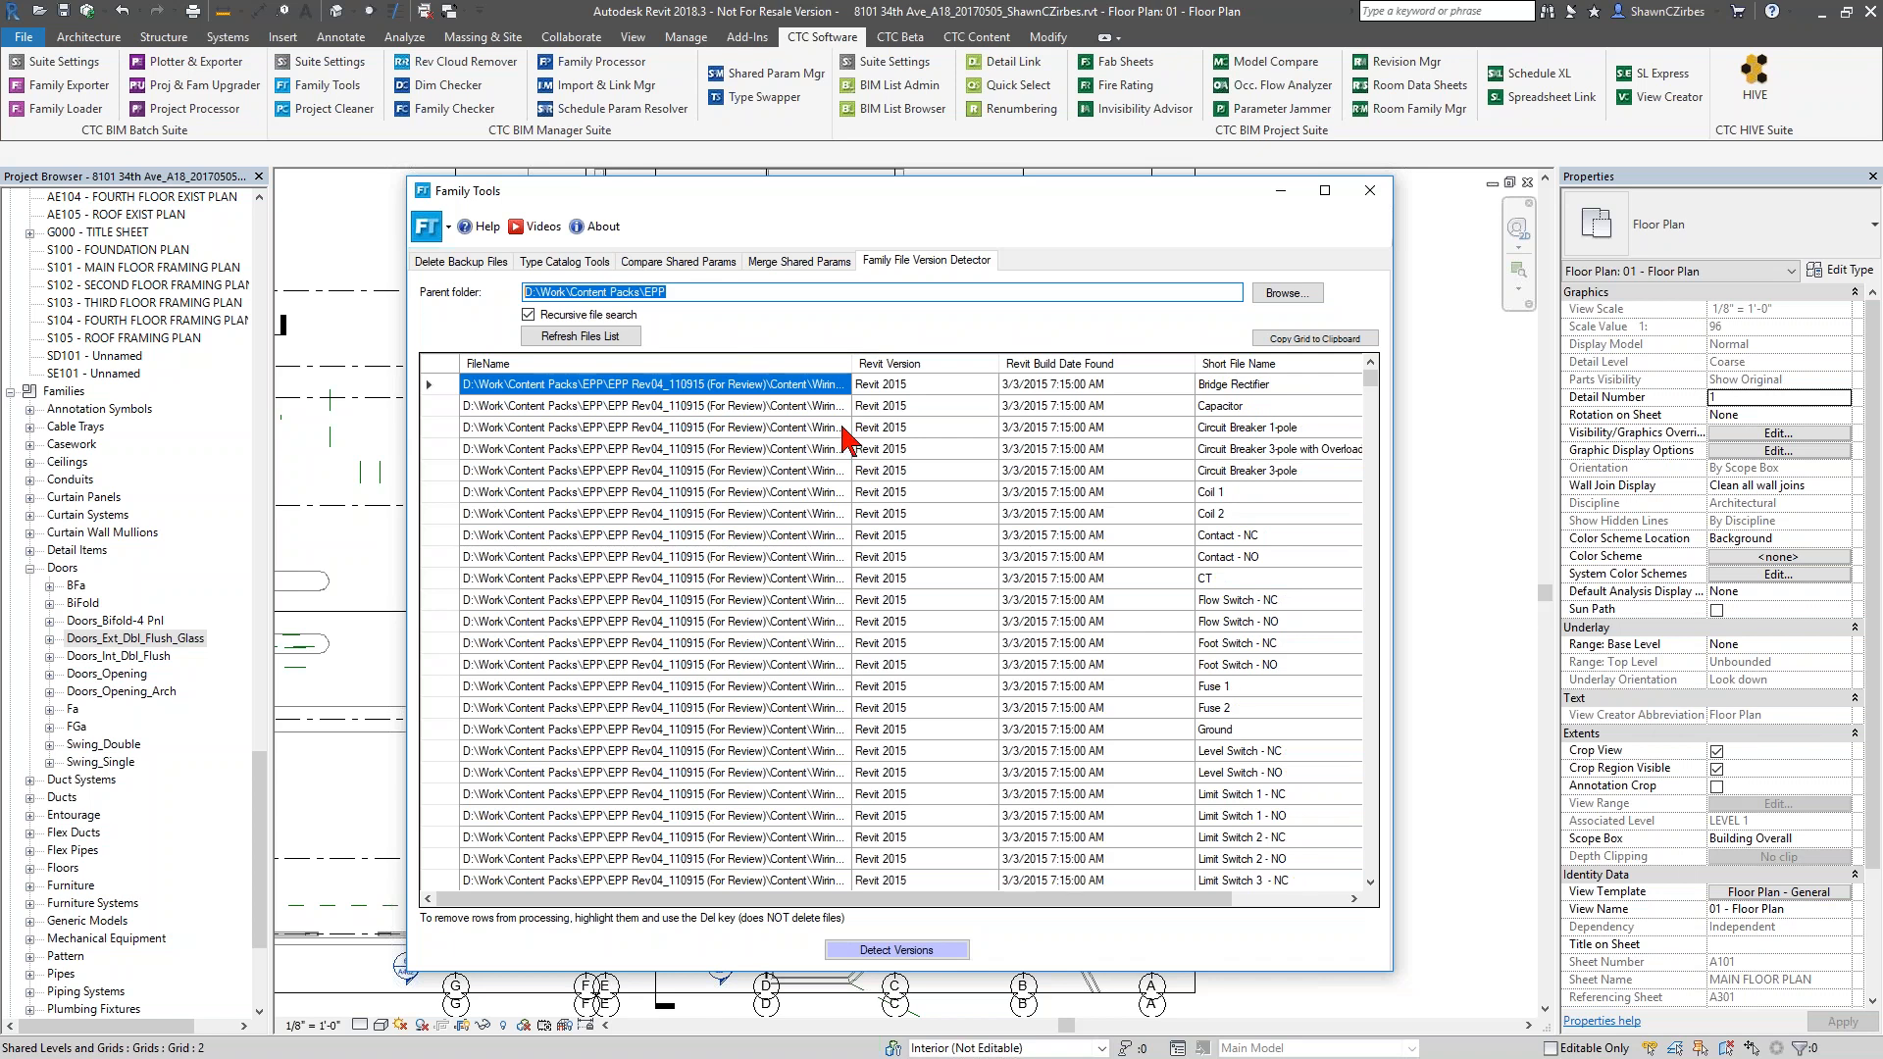
Sort the detected families by Revit version and examine where one version gives way to another
left_click(919, 366)
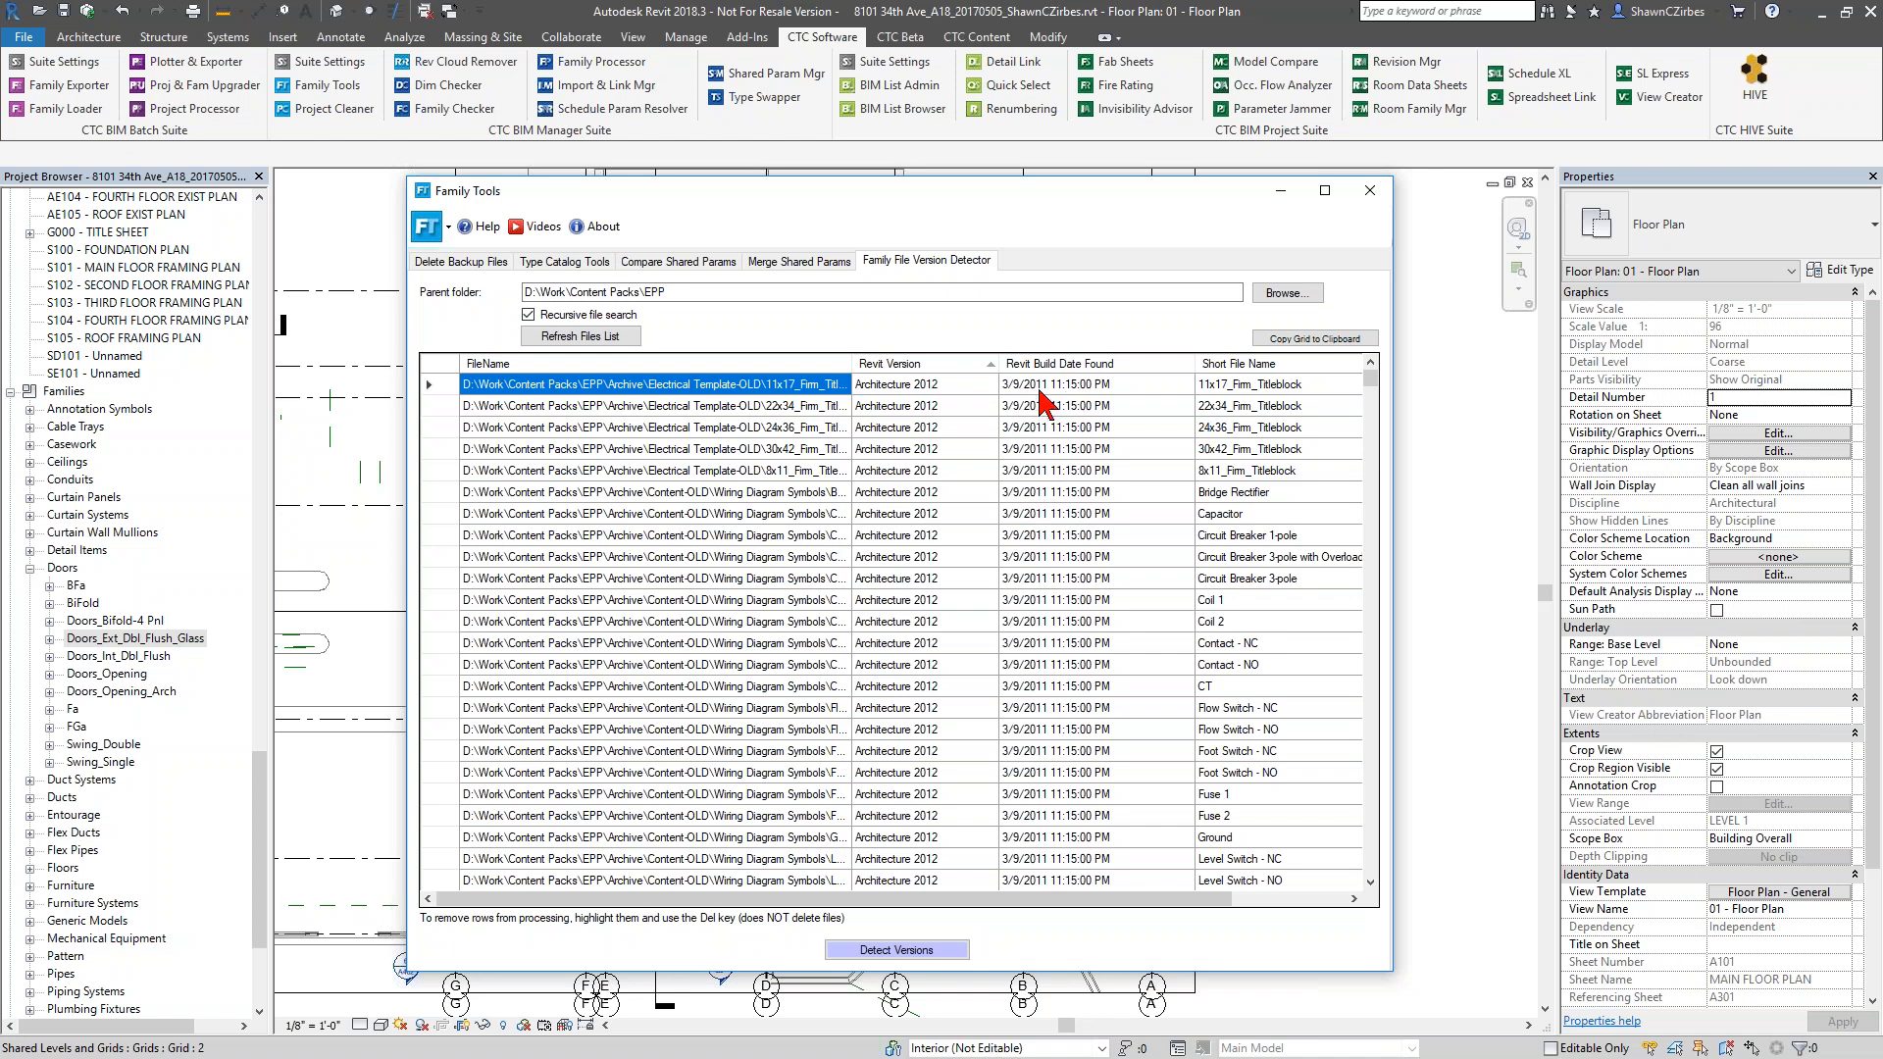
scroll(1040, 412, "down", 20)
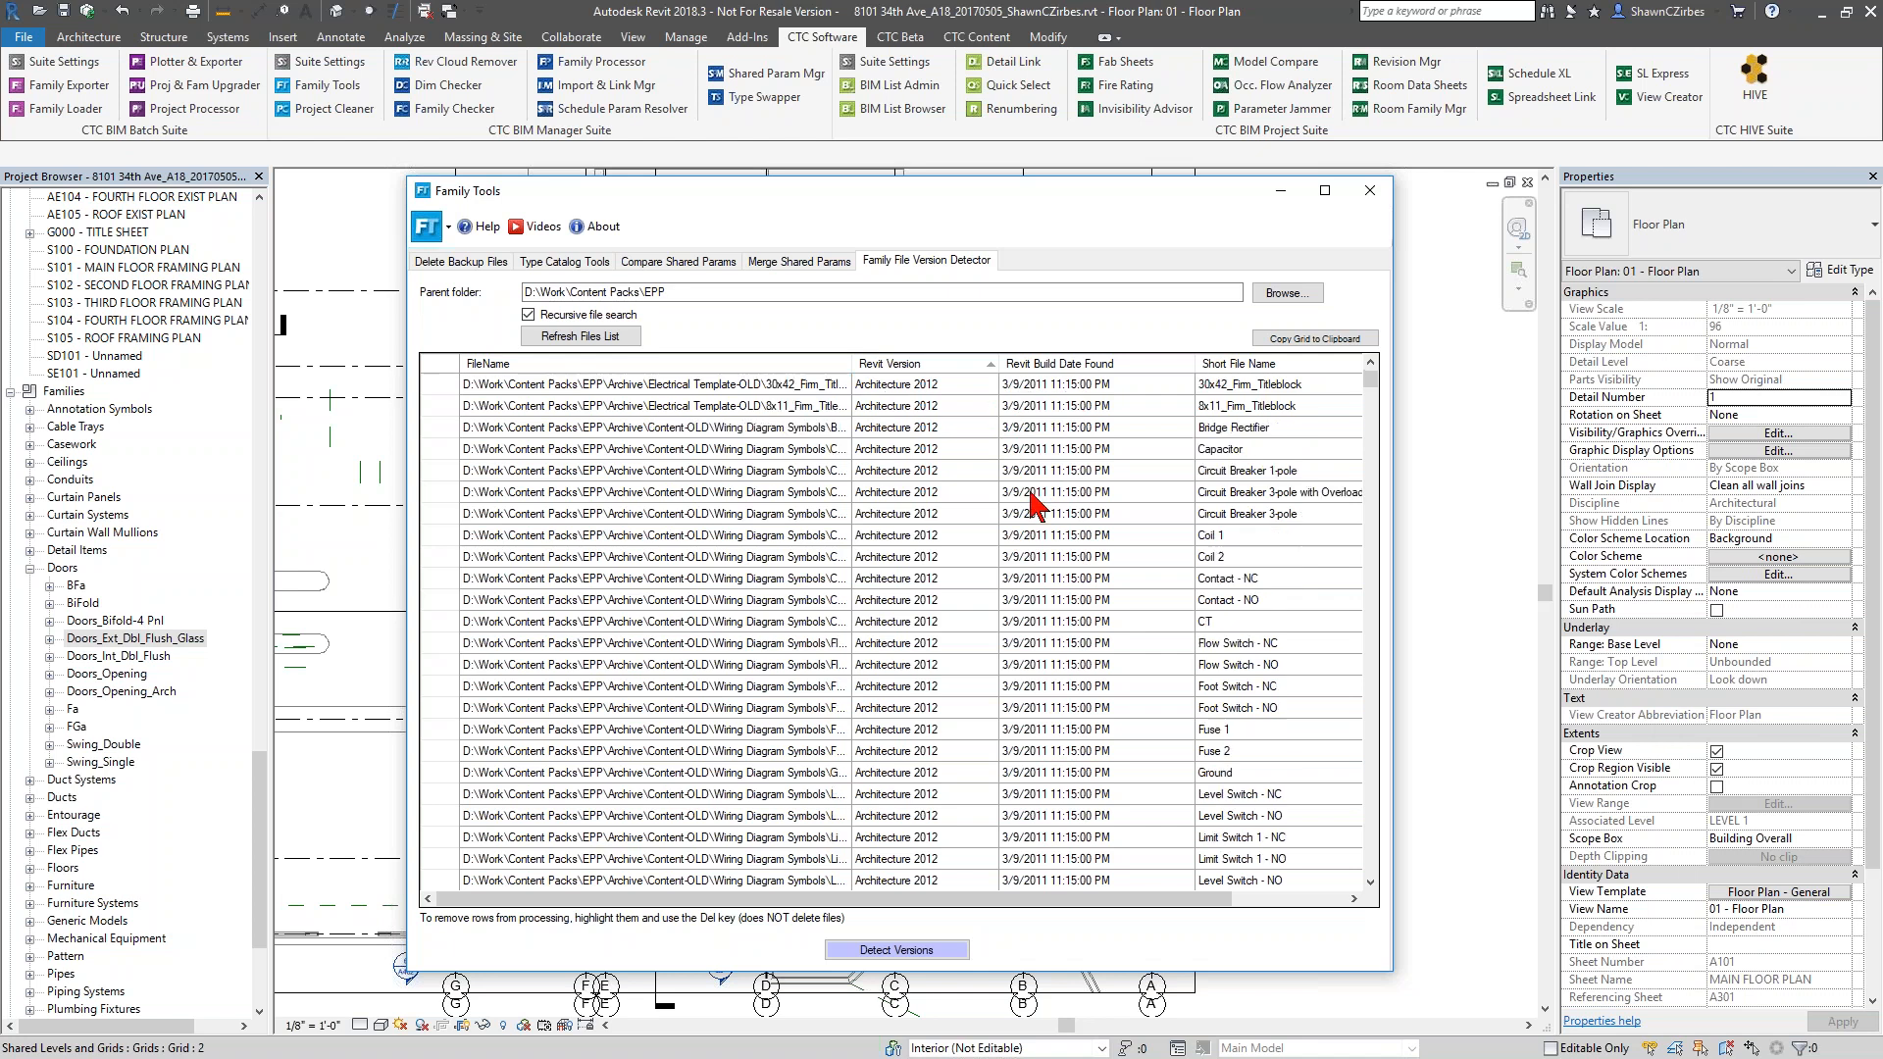
scroll(1373, 433, "down", 15)
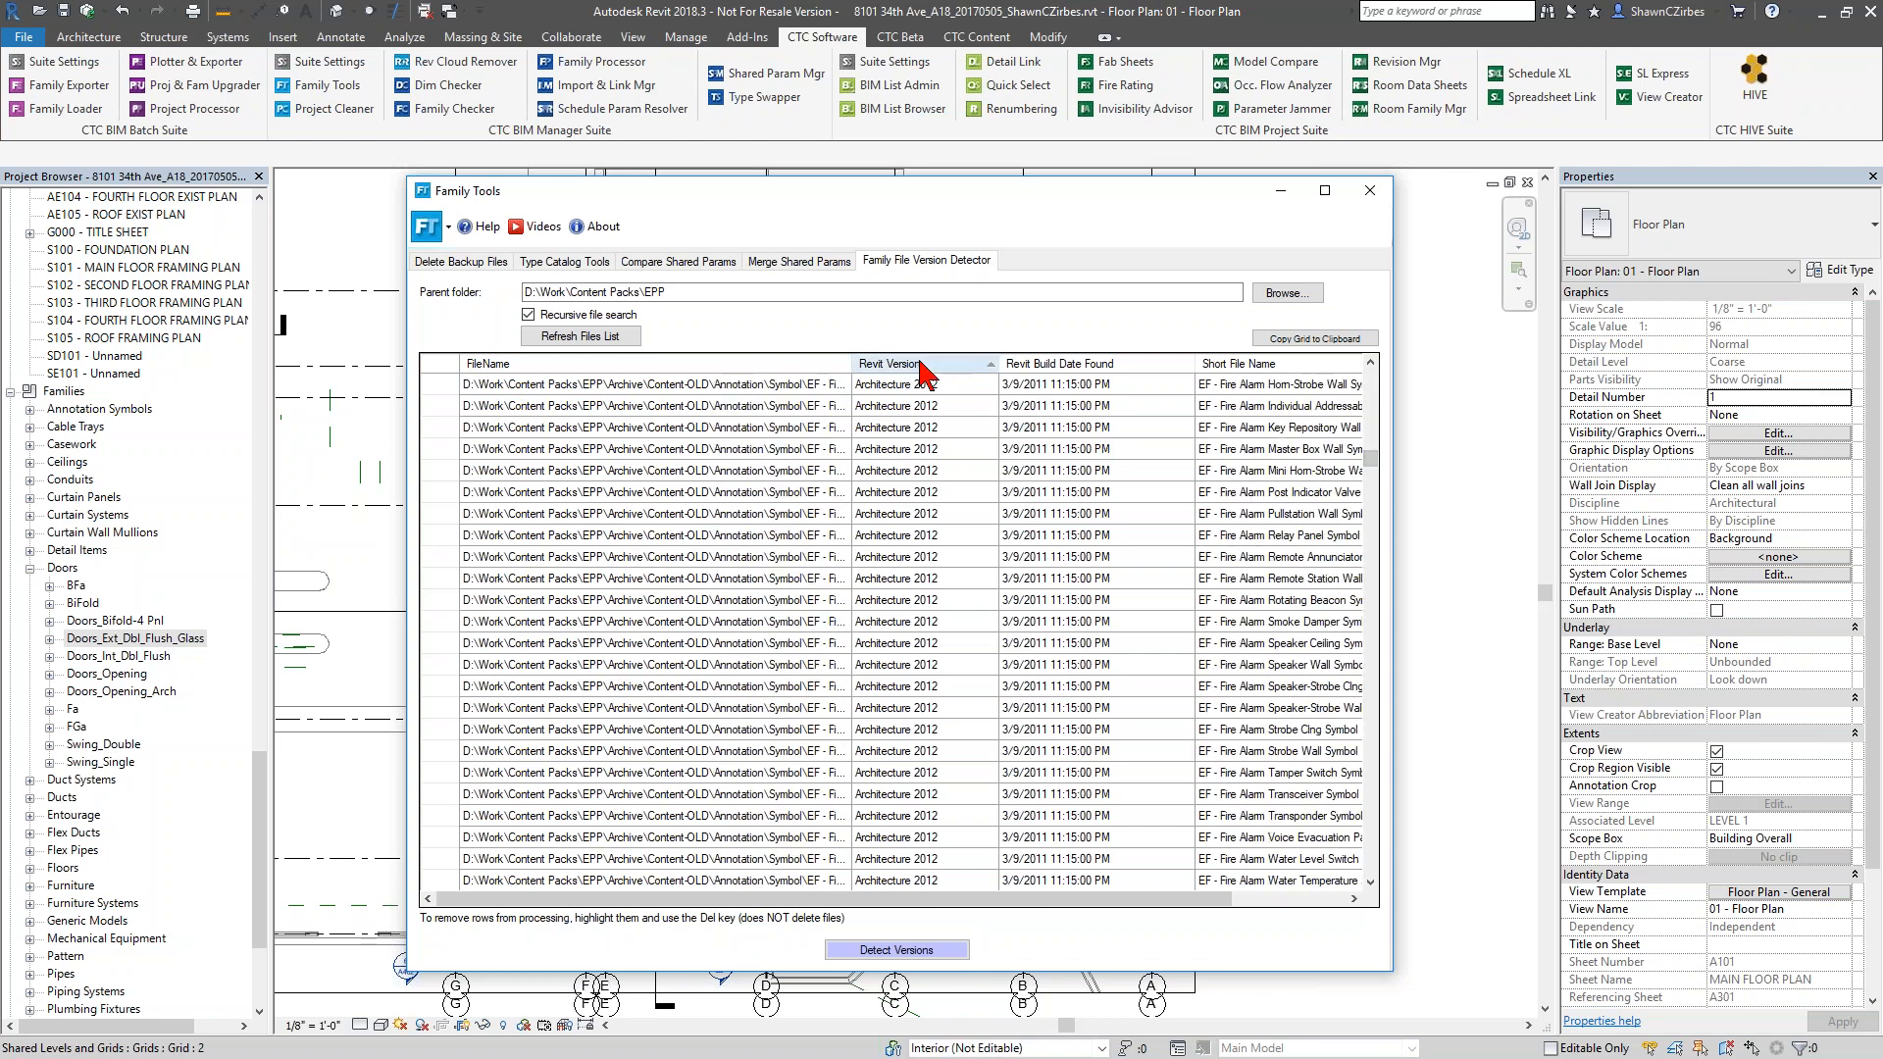
scroll(1373, 488, "down", 5)
left_click_drag(1370, 473, 1370, 512)
scroll(950, 588, "up", 10)
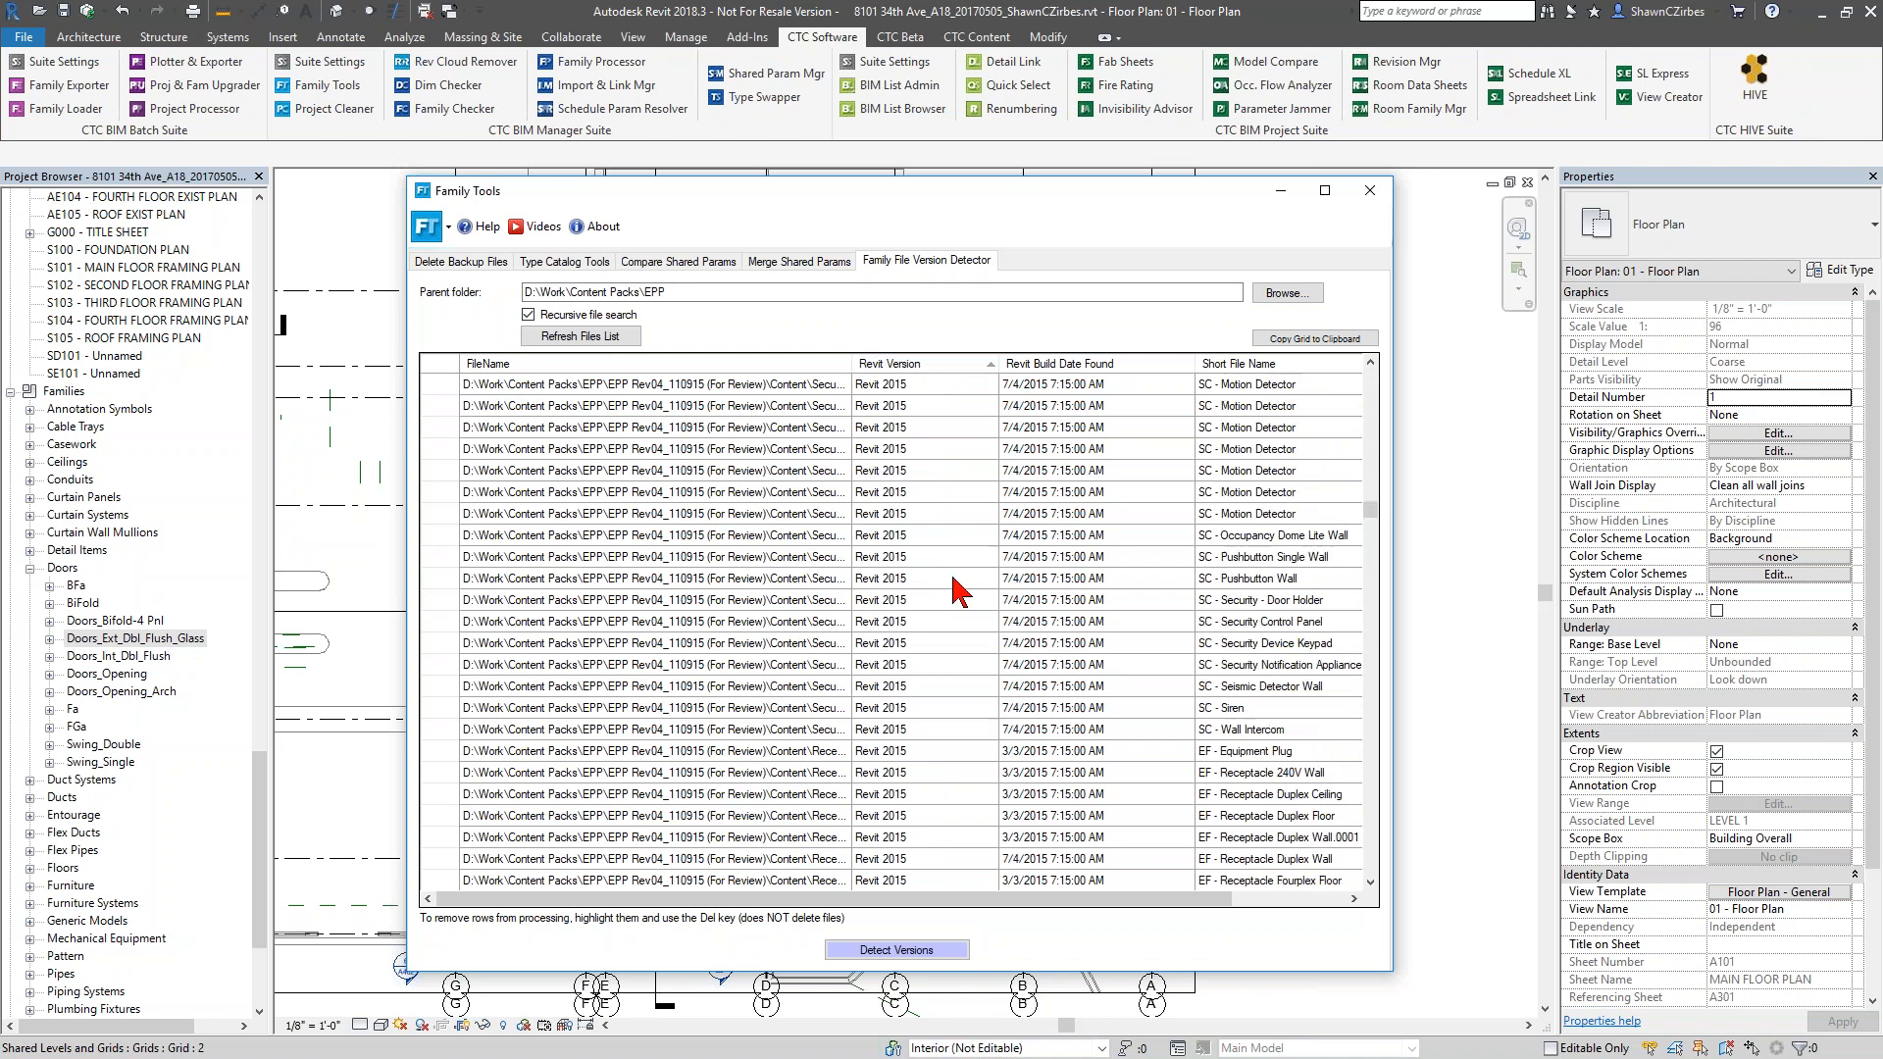
scroll(954, 589, "up", 2)
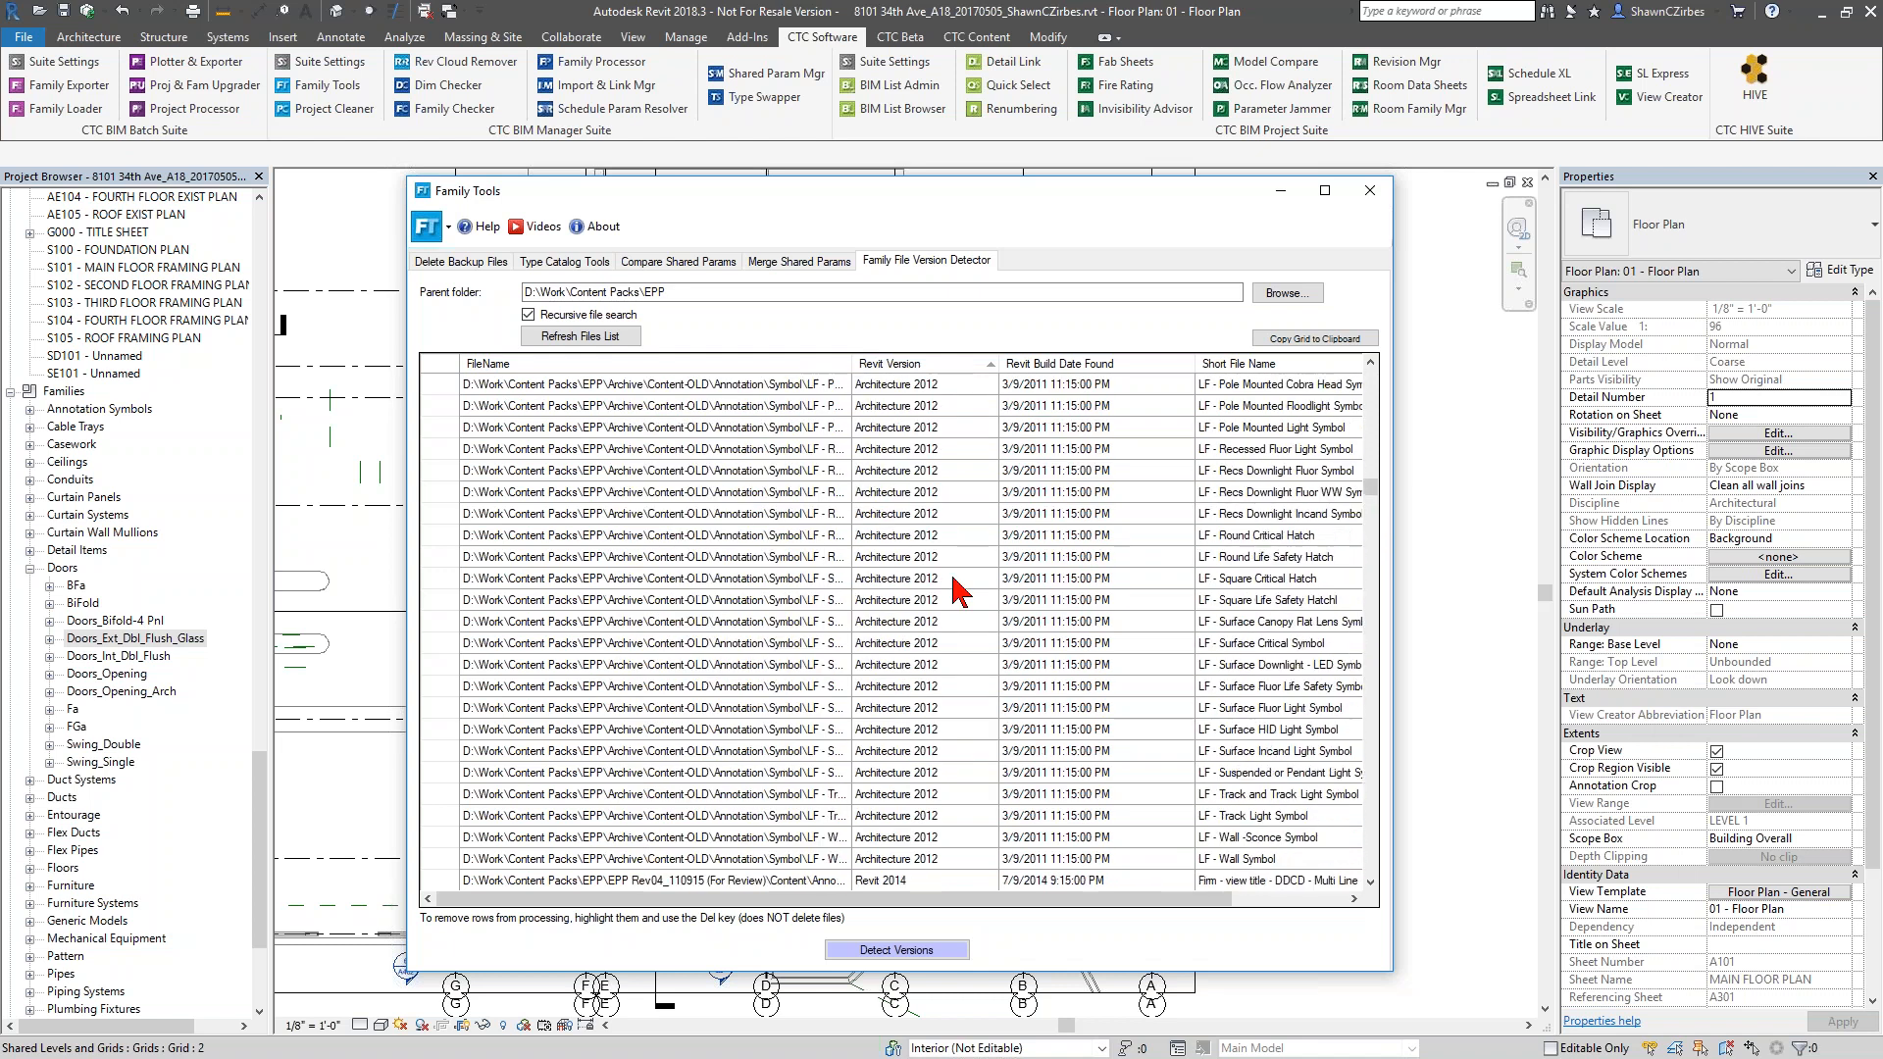
left_click(895, 560)
left_click(909, 580)
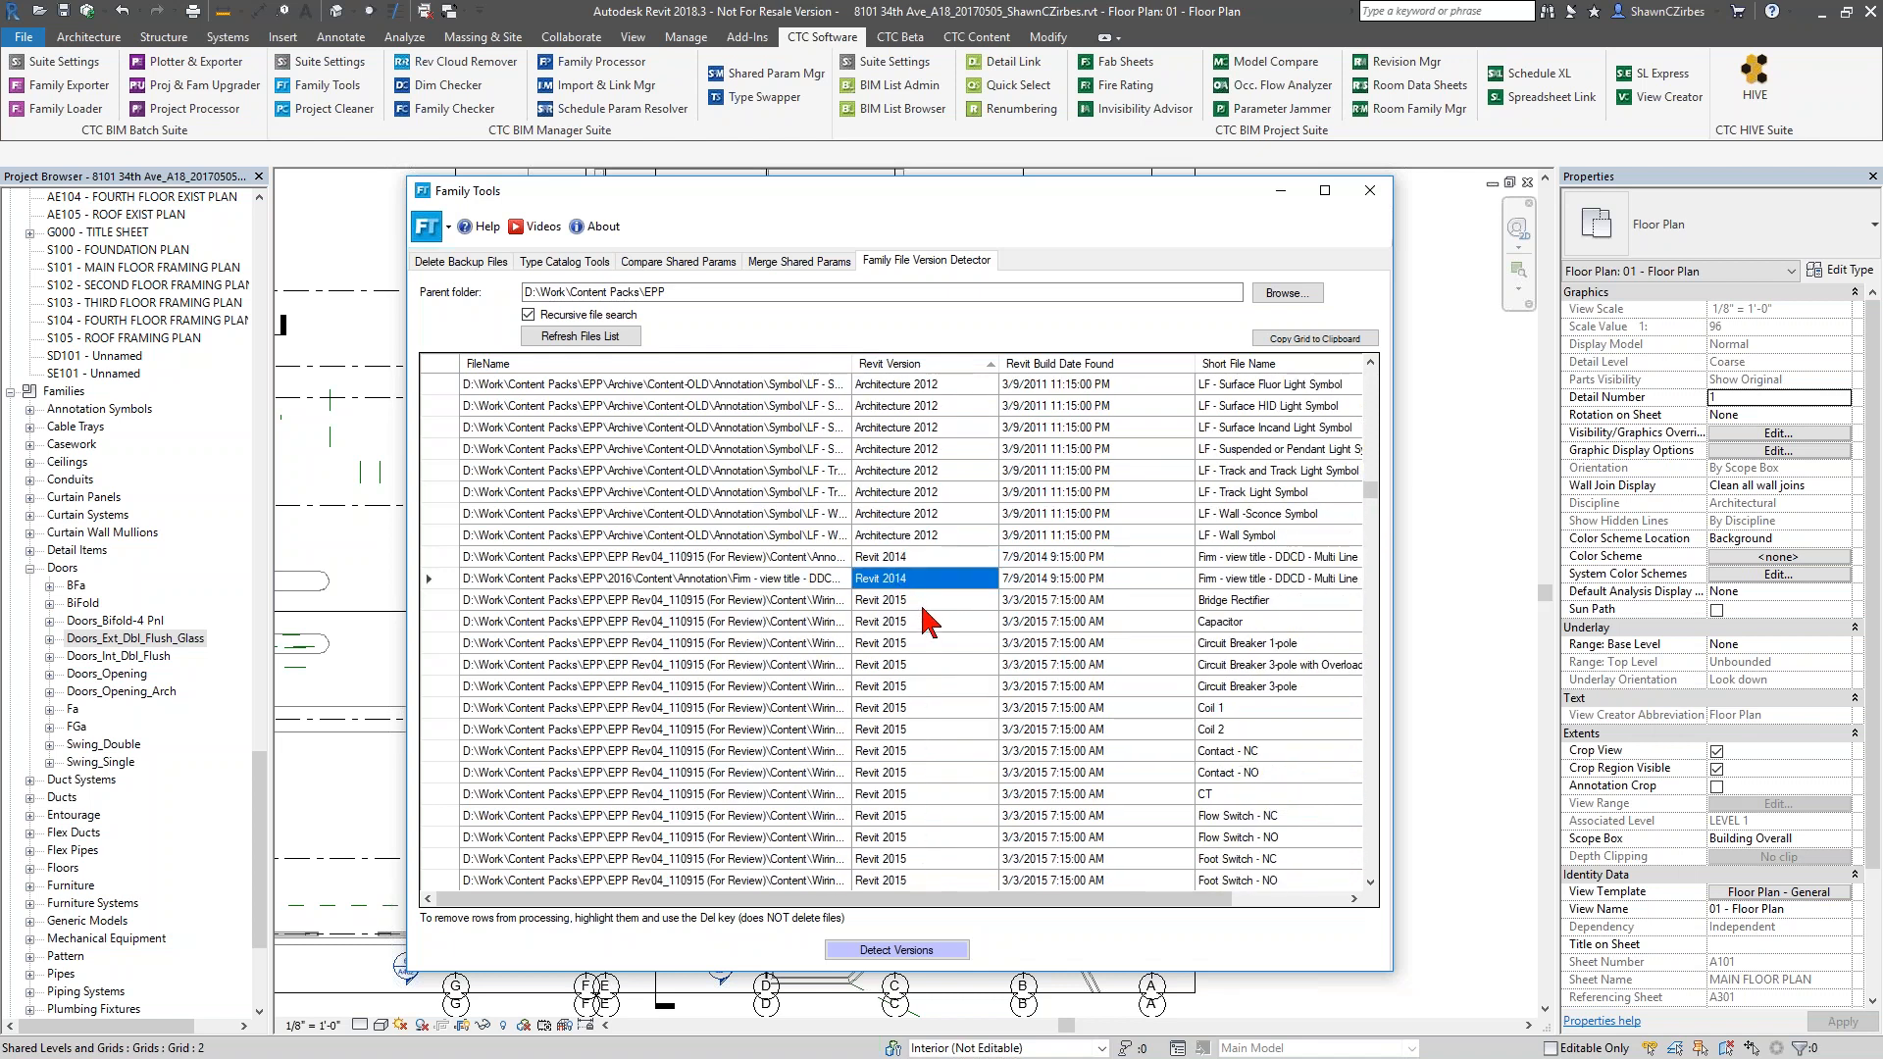
left_click(915, 599)
left_click(916, 621)
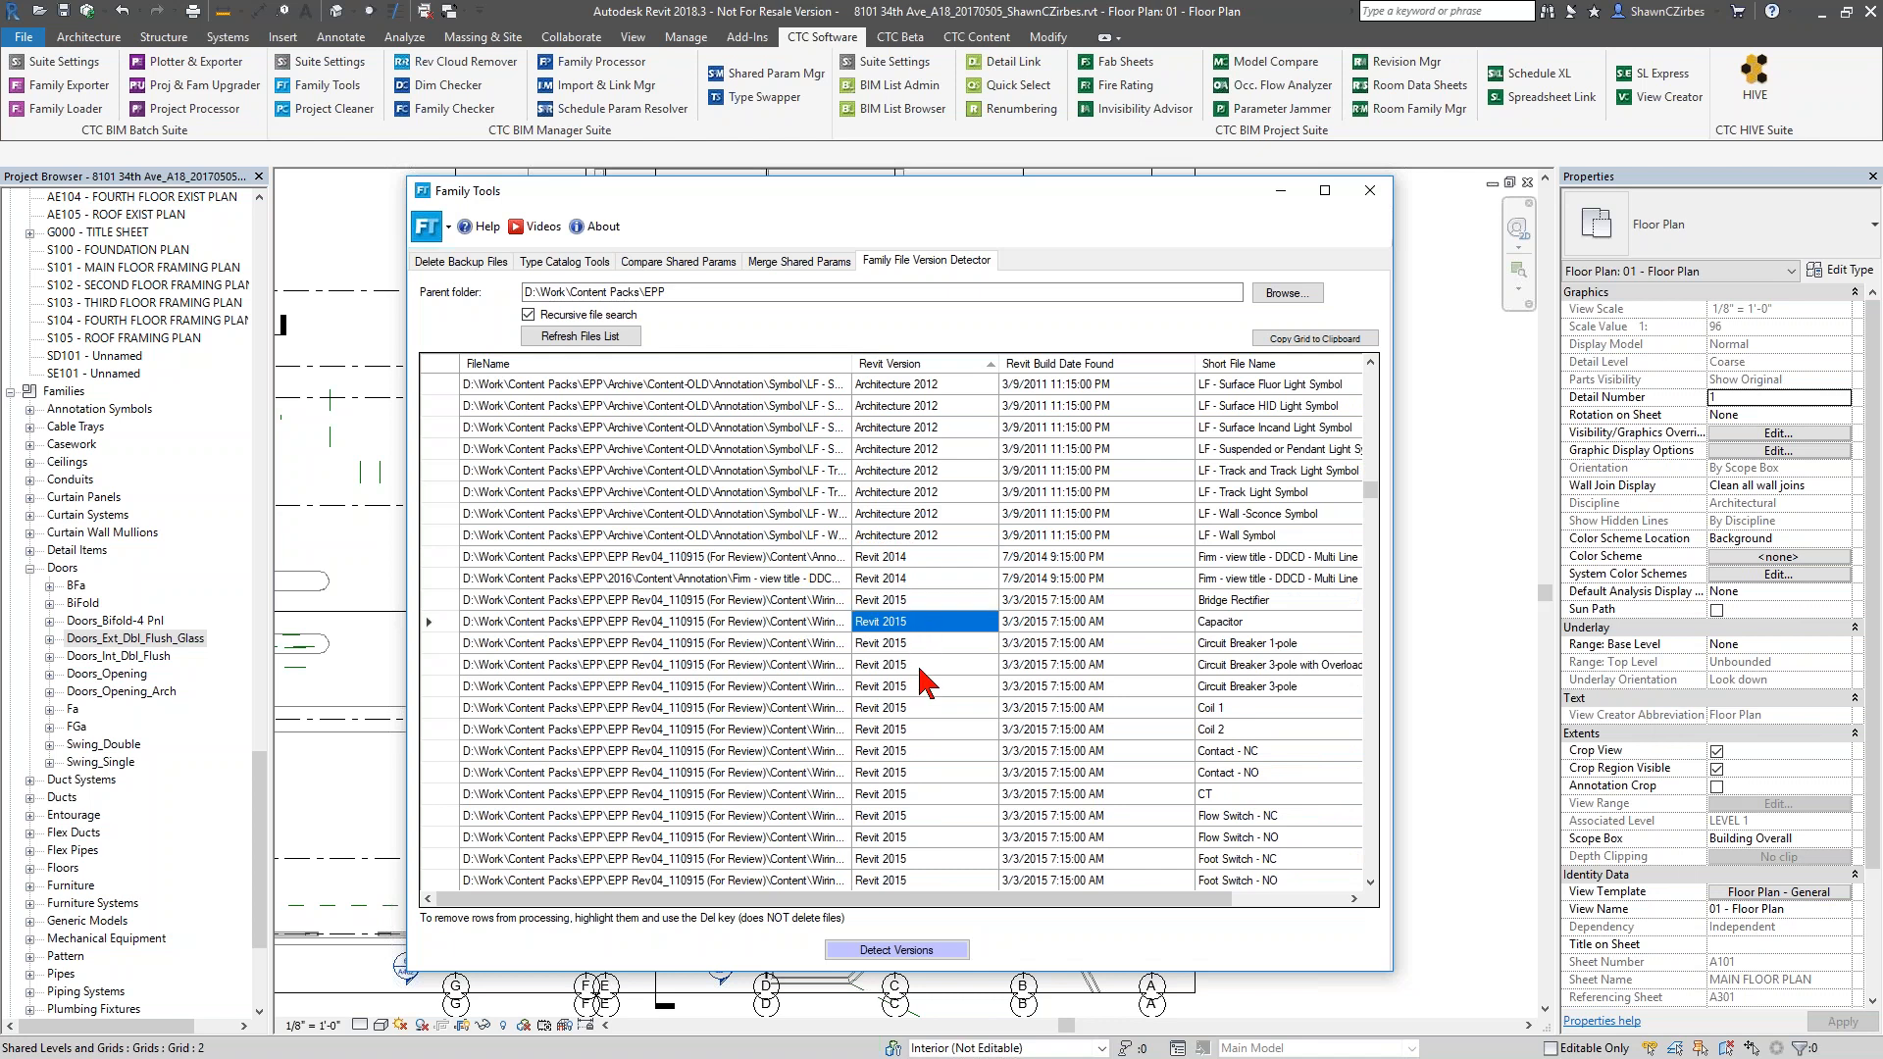
Examine the rest of the version-sorted family list down to its end, and close Family Tools
scroll(916, 662, "down", 7)
scroll(920, 670, "down", 15)
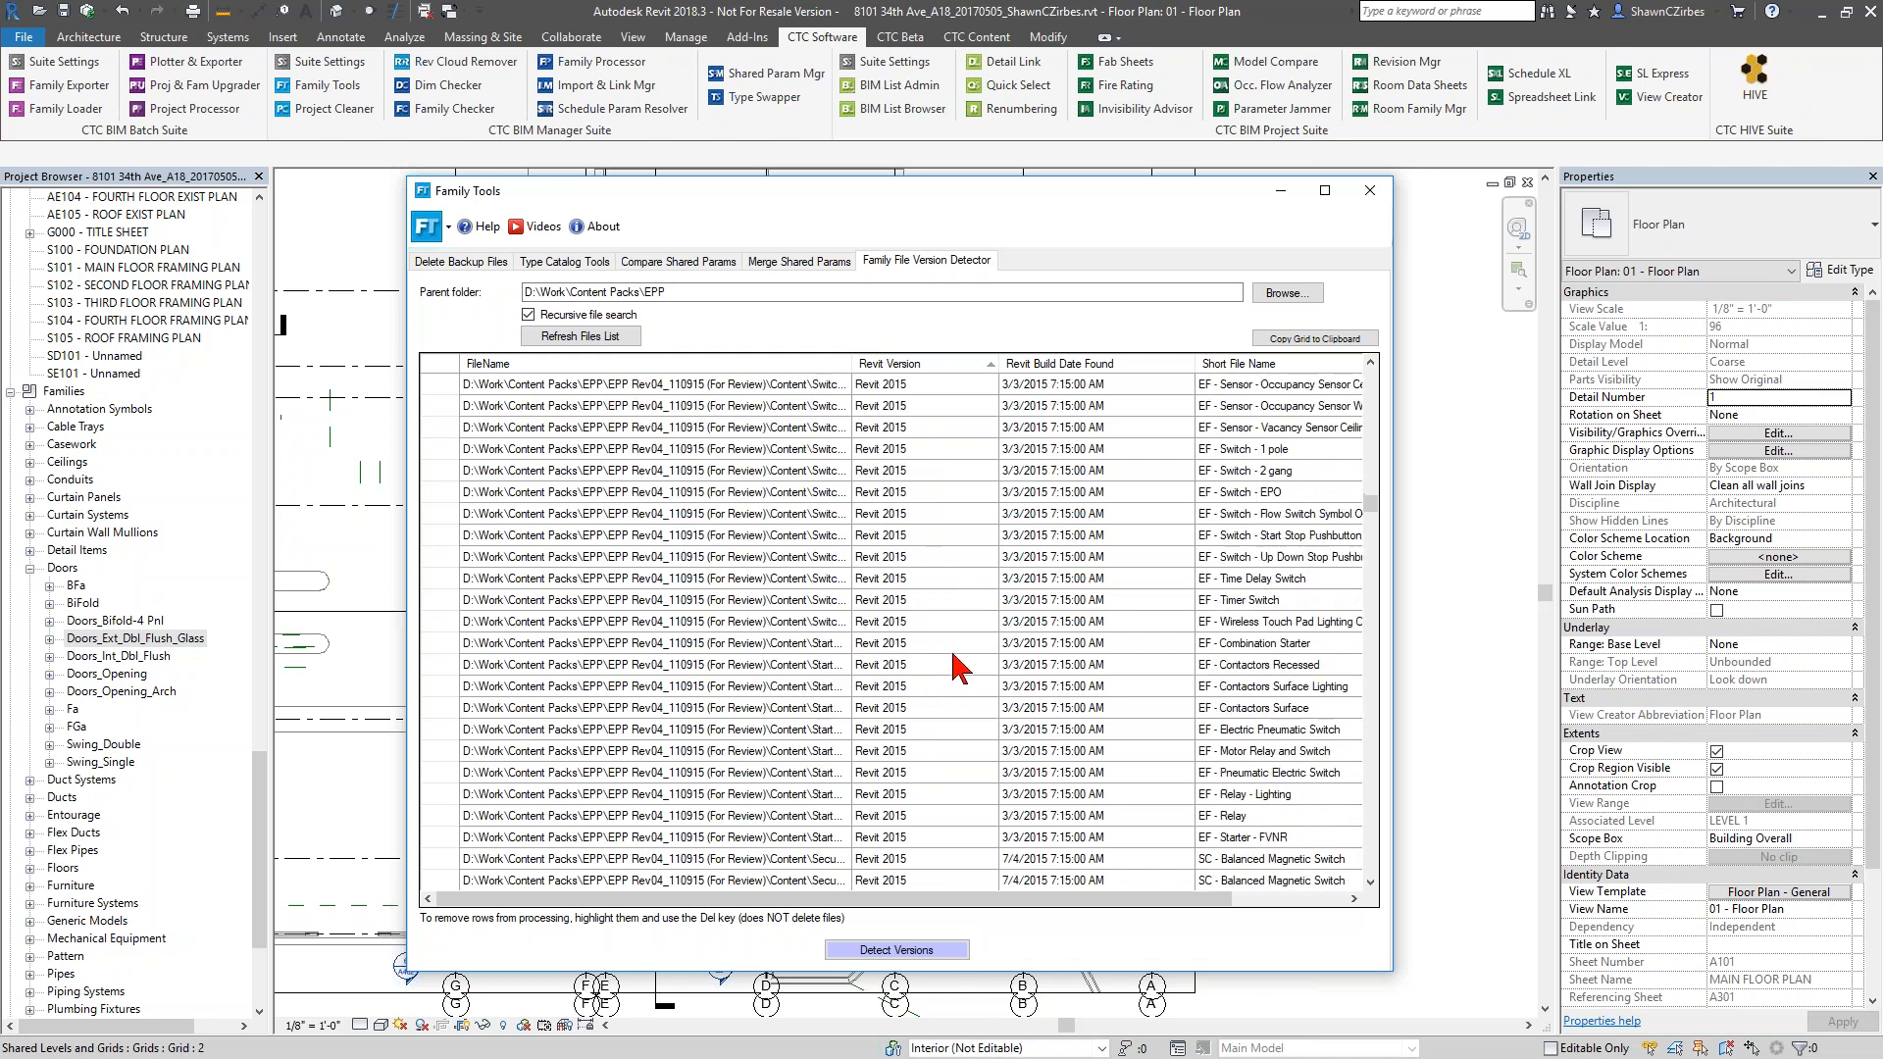
scroll(1015, 535, "up", 3)
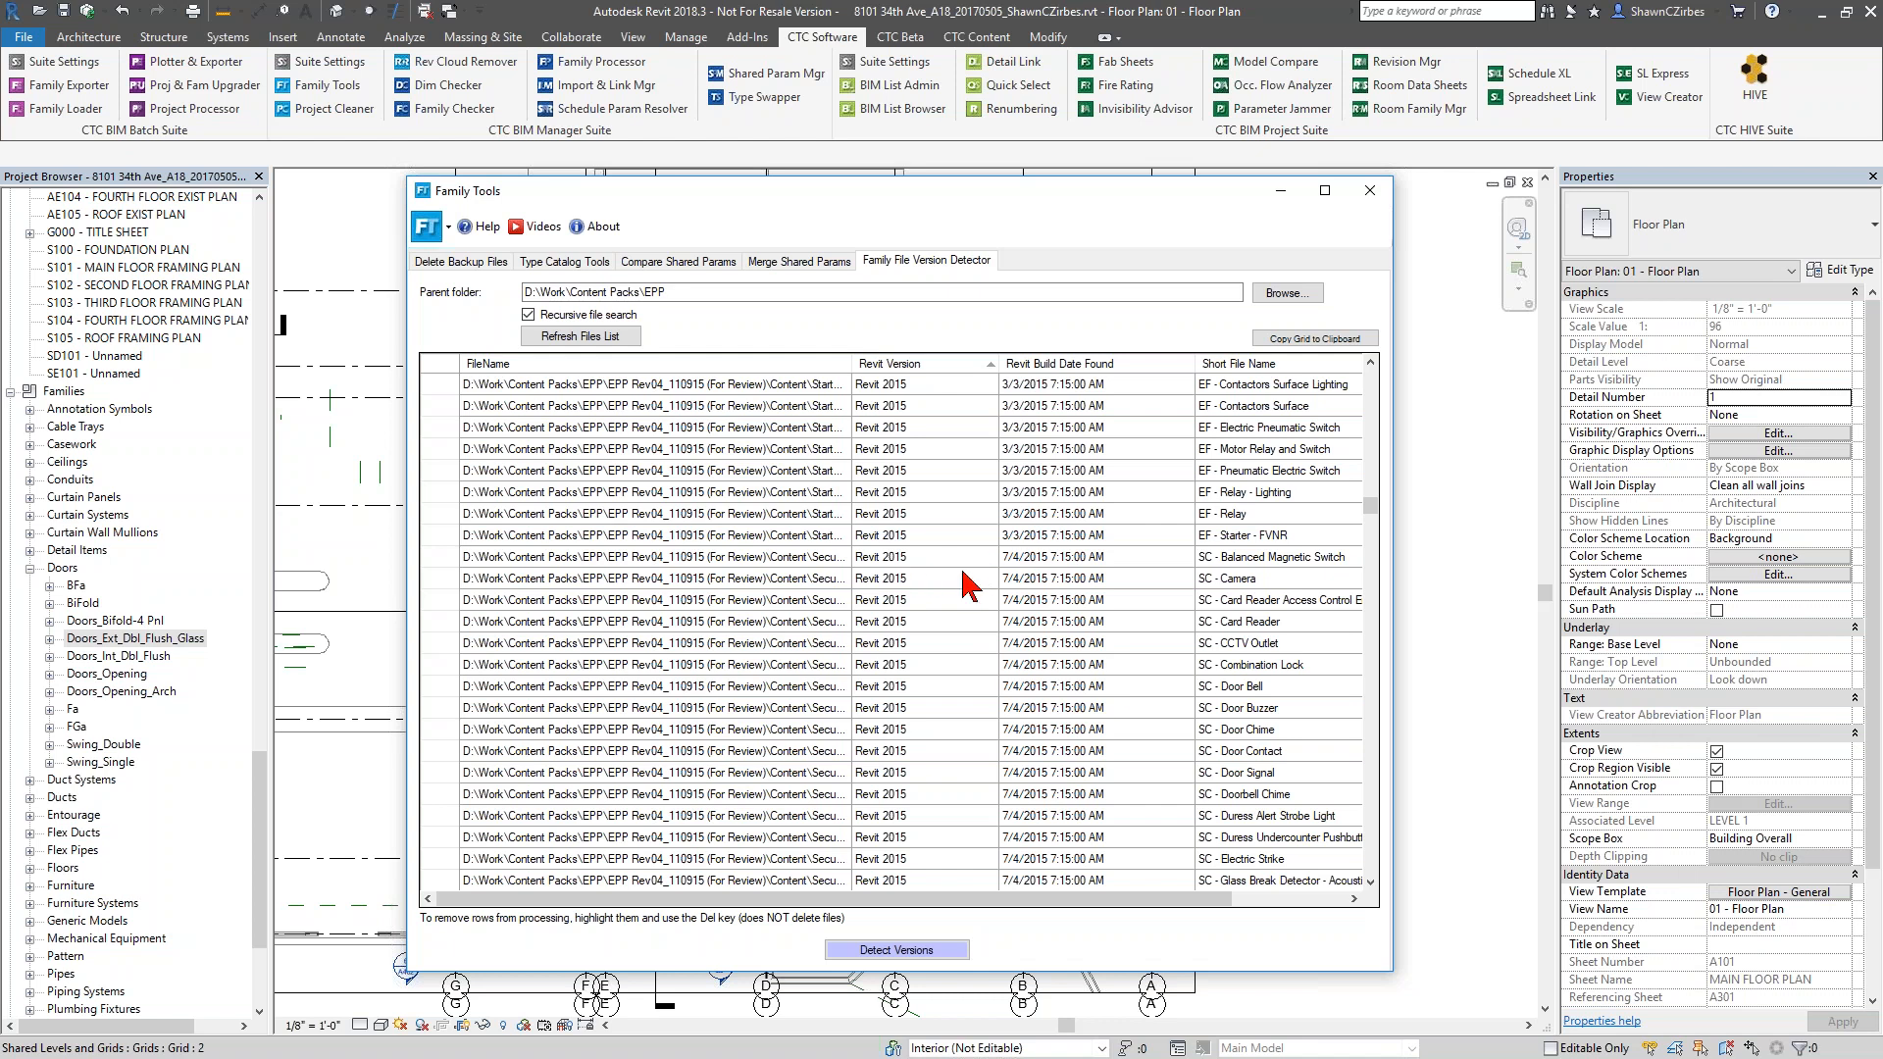
scroll(912, 644, "down", 5)
scroll(912, 643, "down", 8)
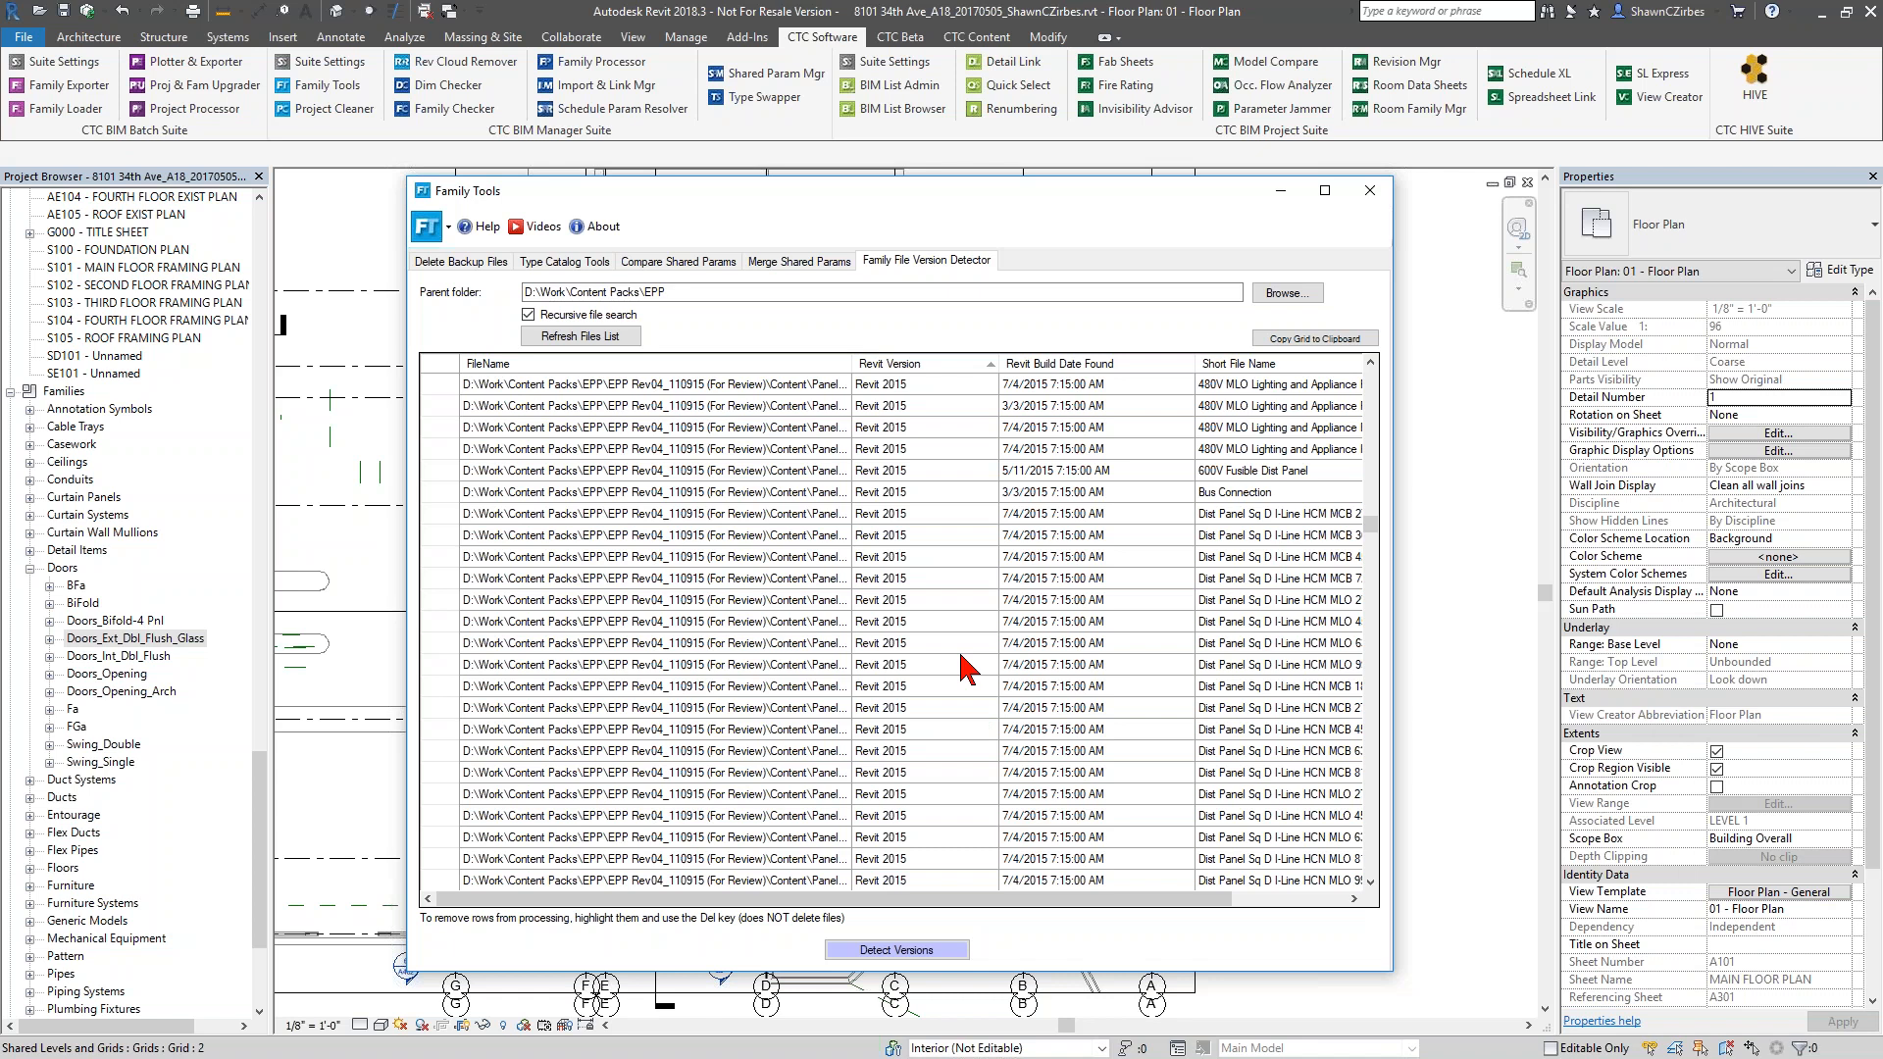
scroll(944, 451, "down", 5)
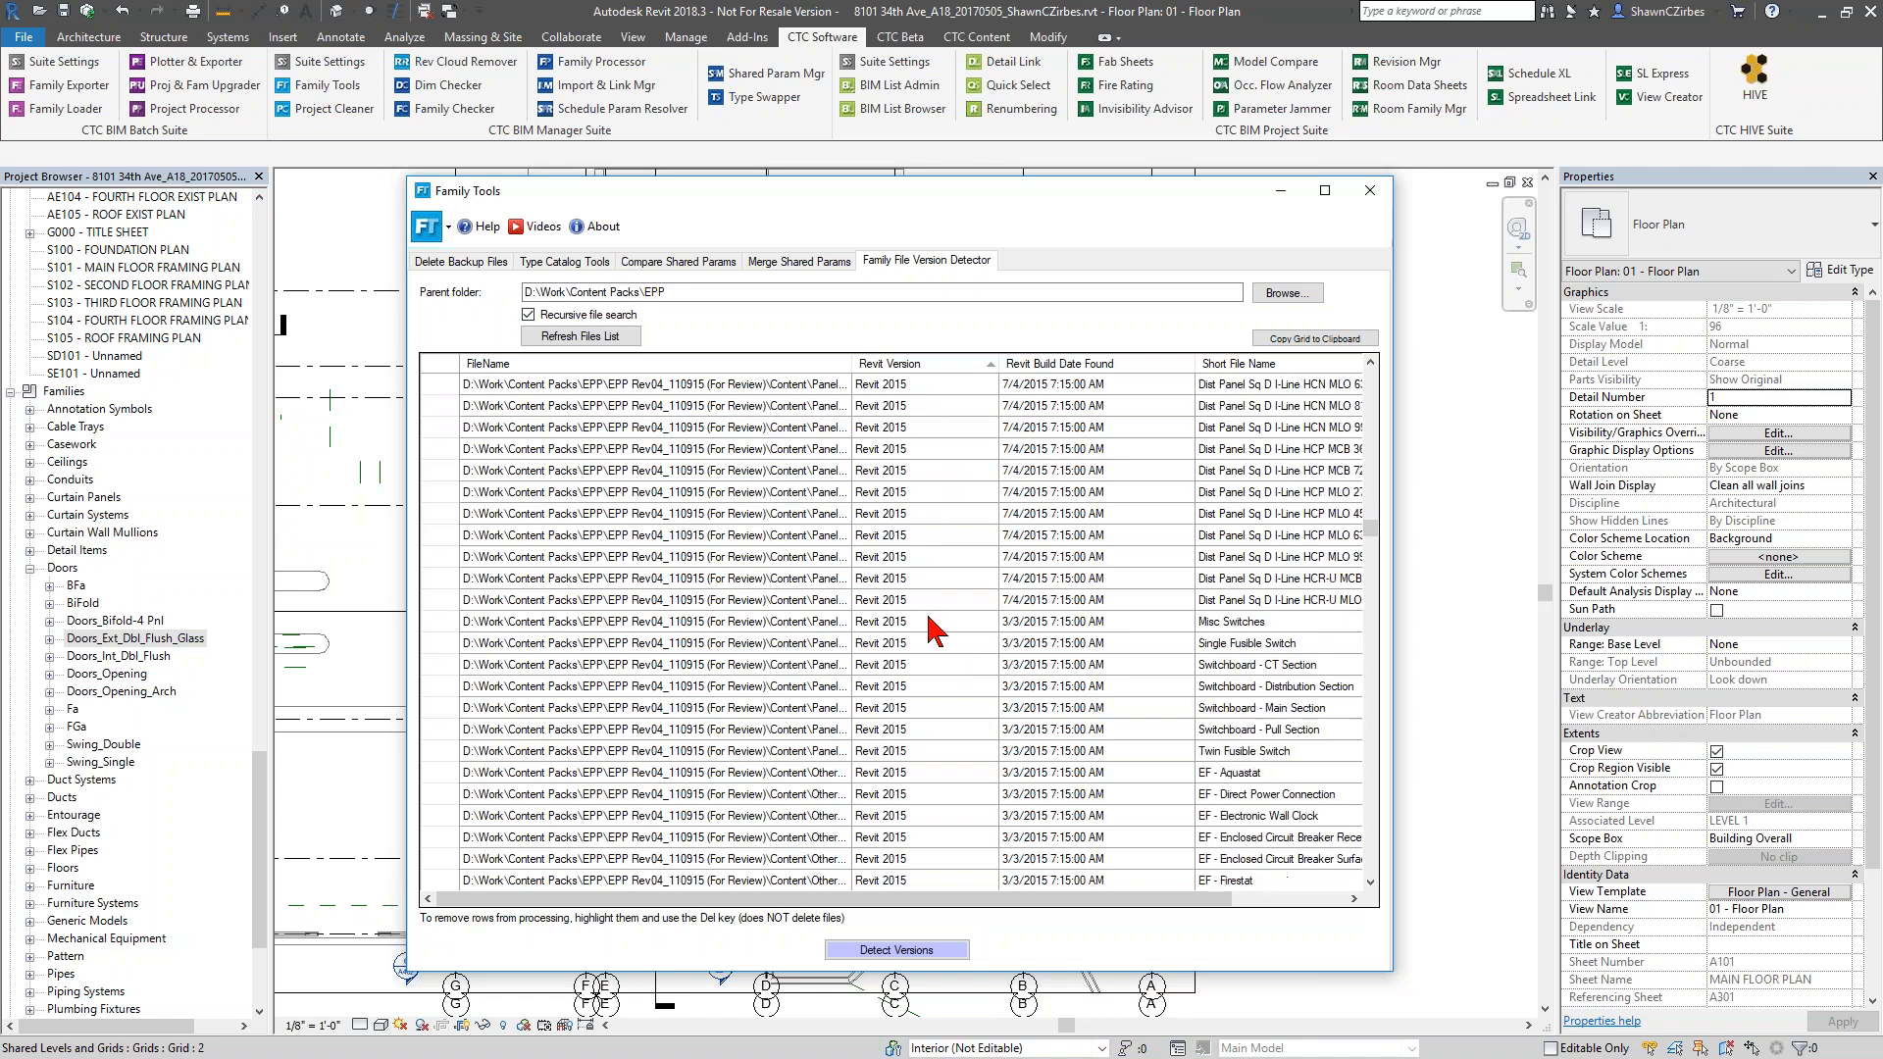
scroll(942, 706, "down", 10)
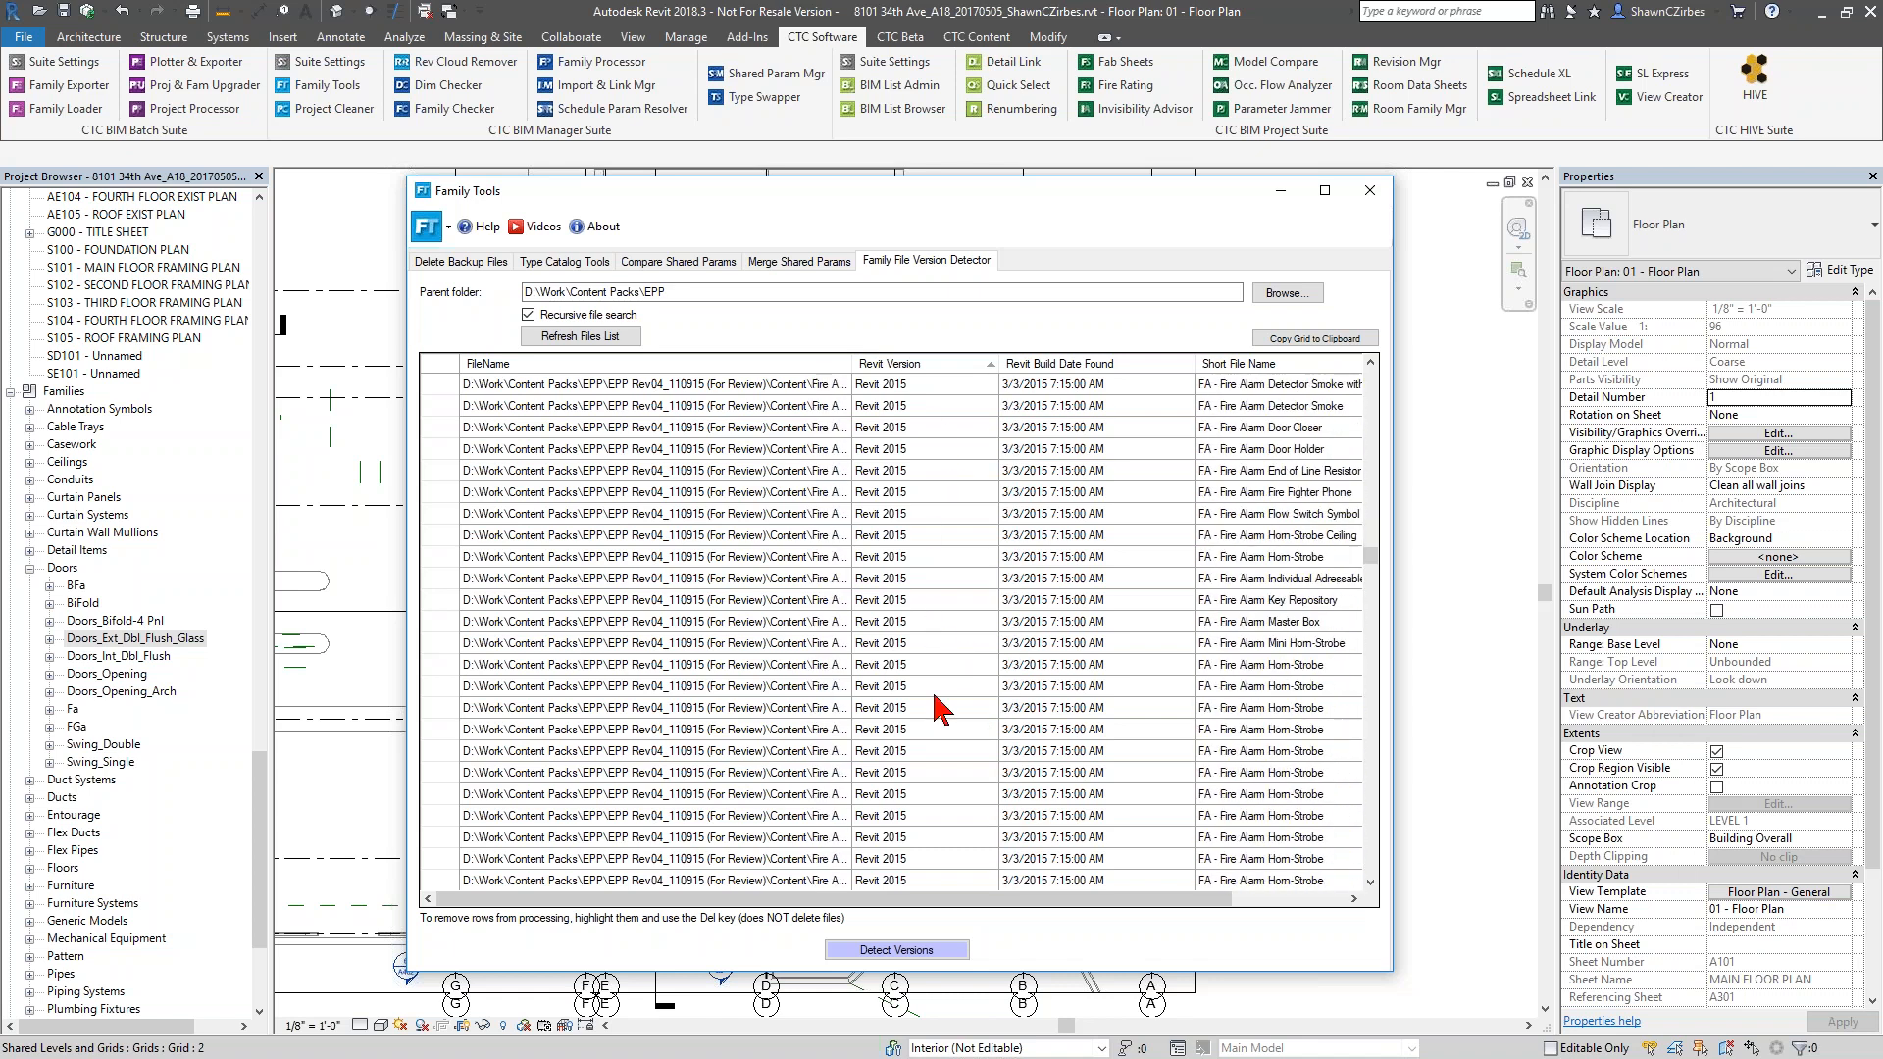
left_click_drag(1373, 572, 1376, 907)
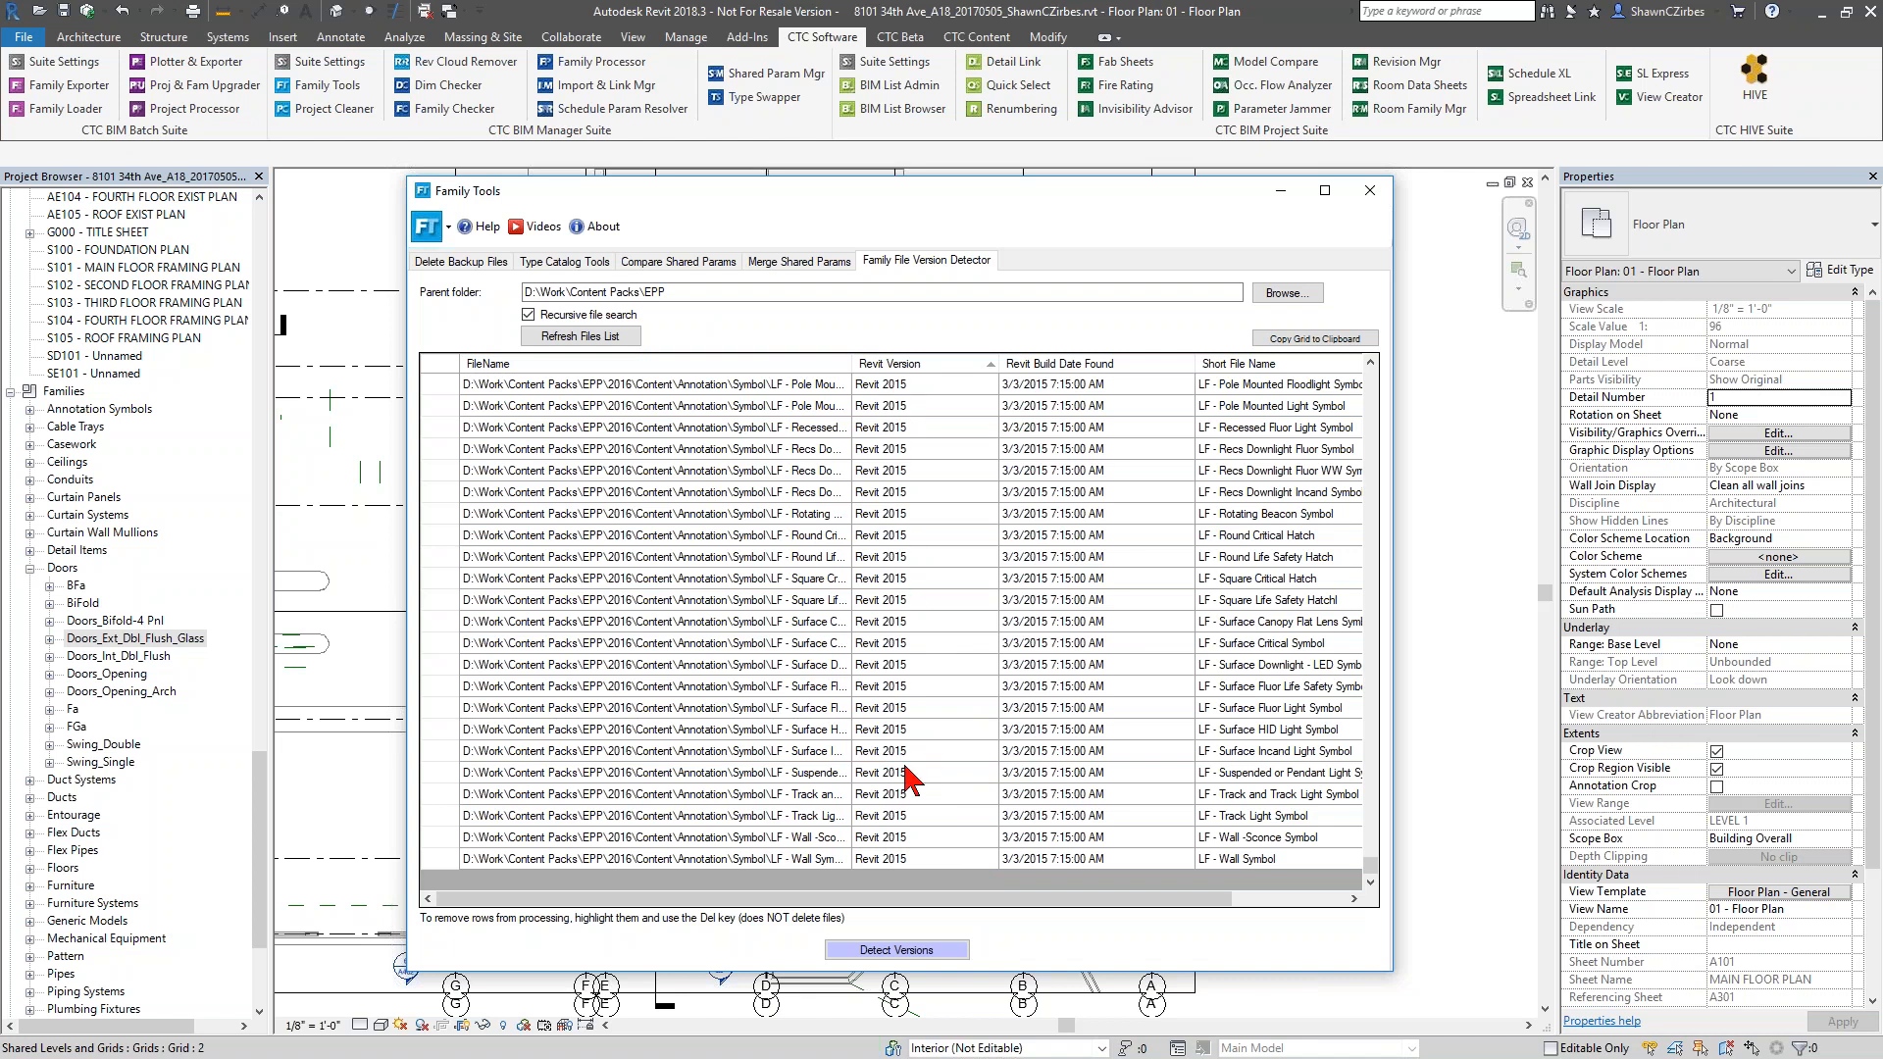
scroll(913, 780, "up", 7)
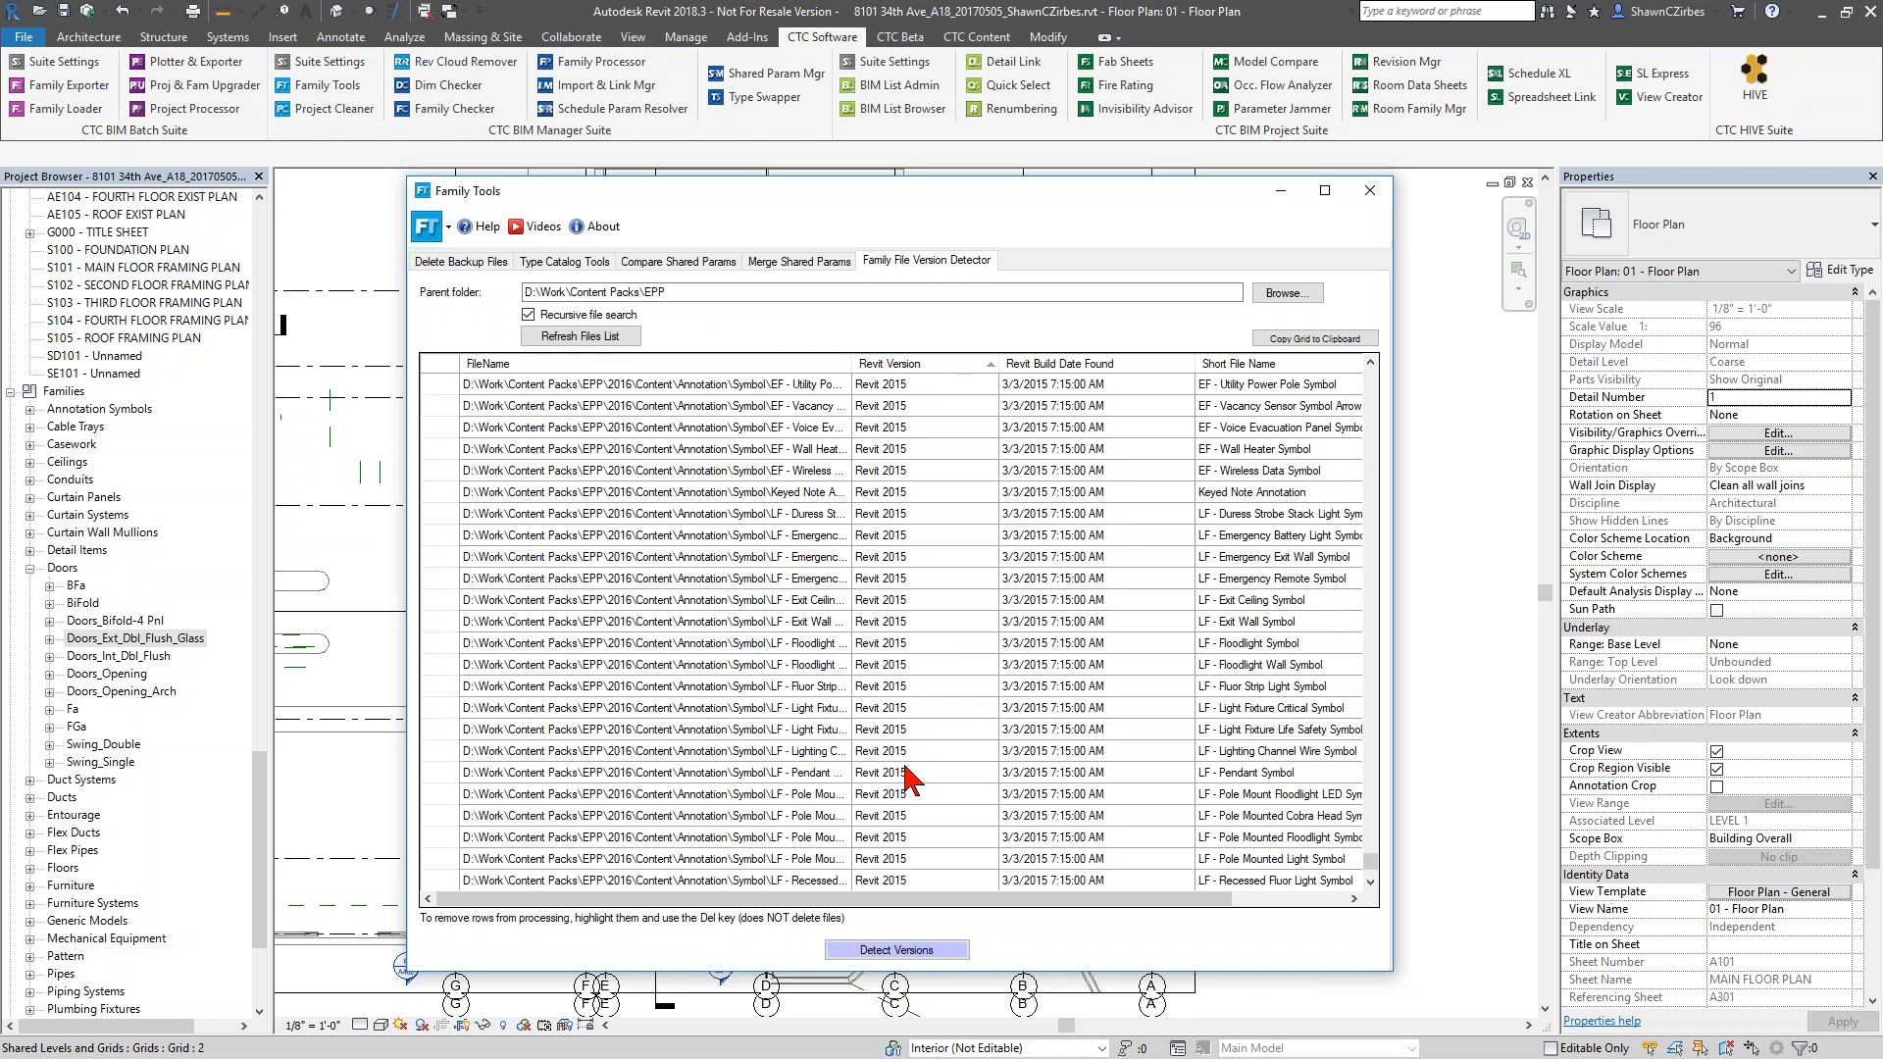
scroll(950, 780, "up", 7)
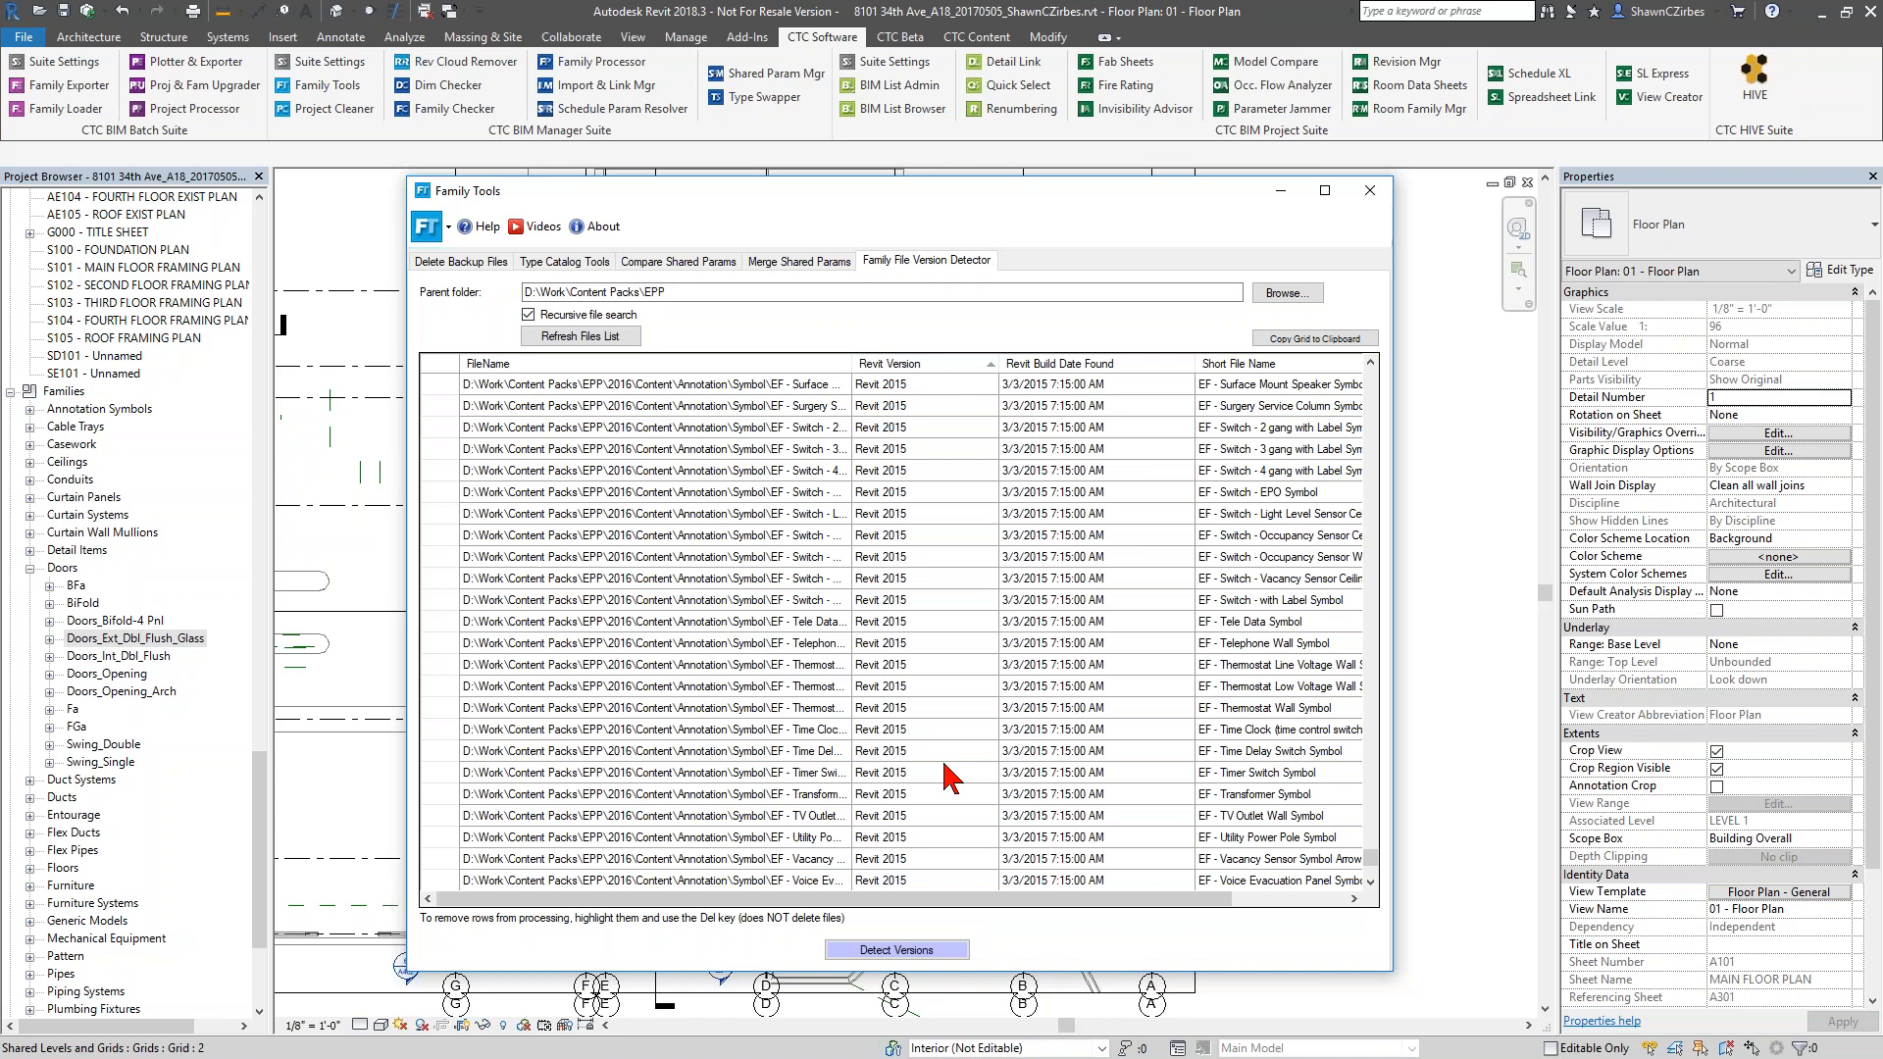
scroll(985, 744, "up", 3)
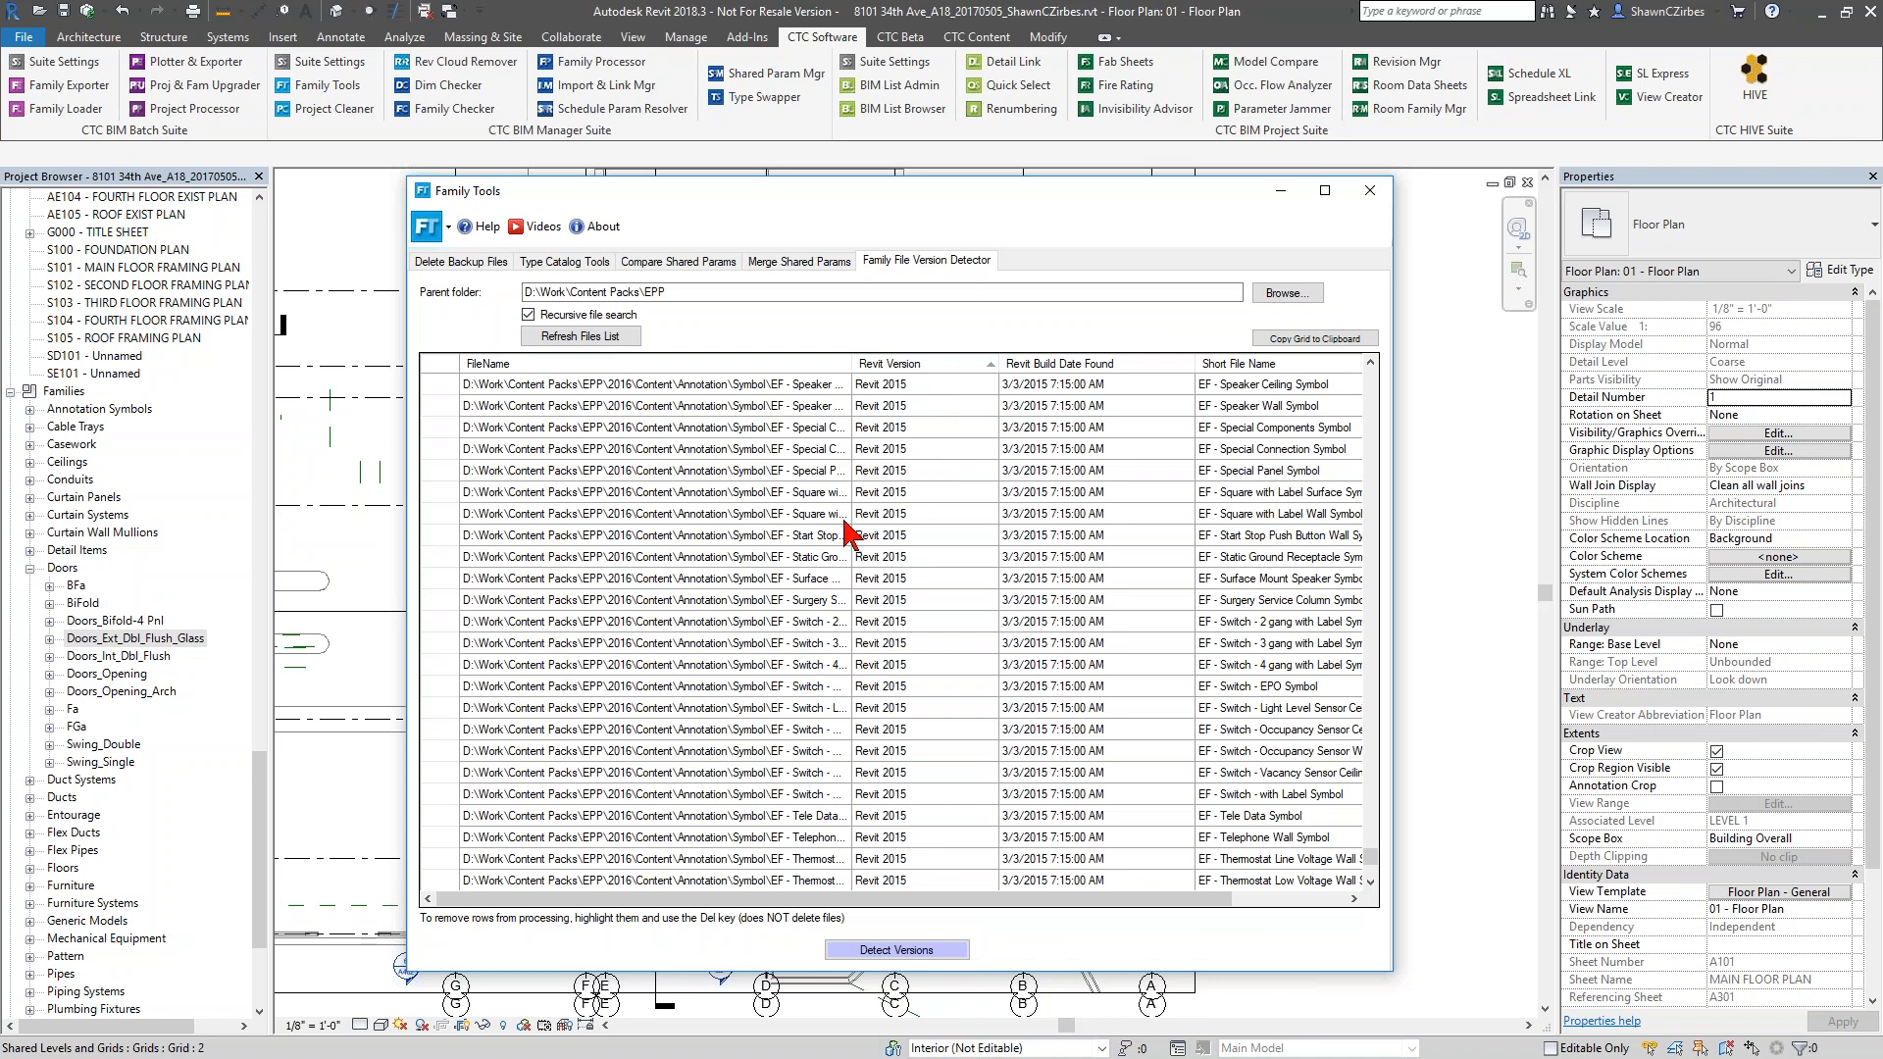
left_click(1371, 191)
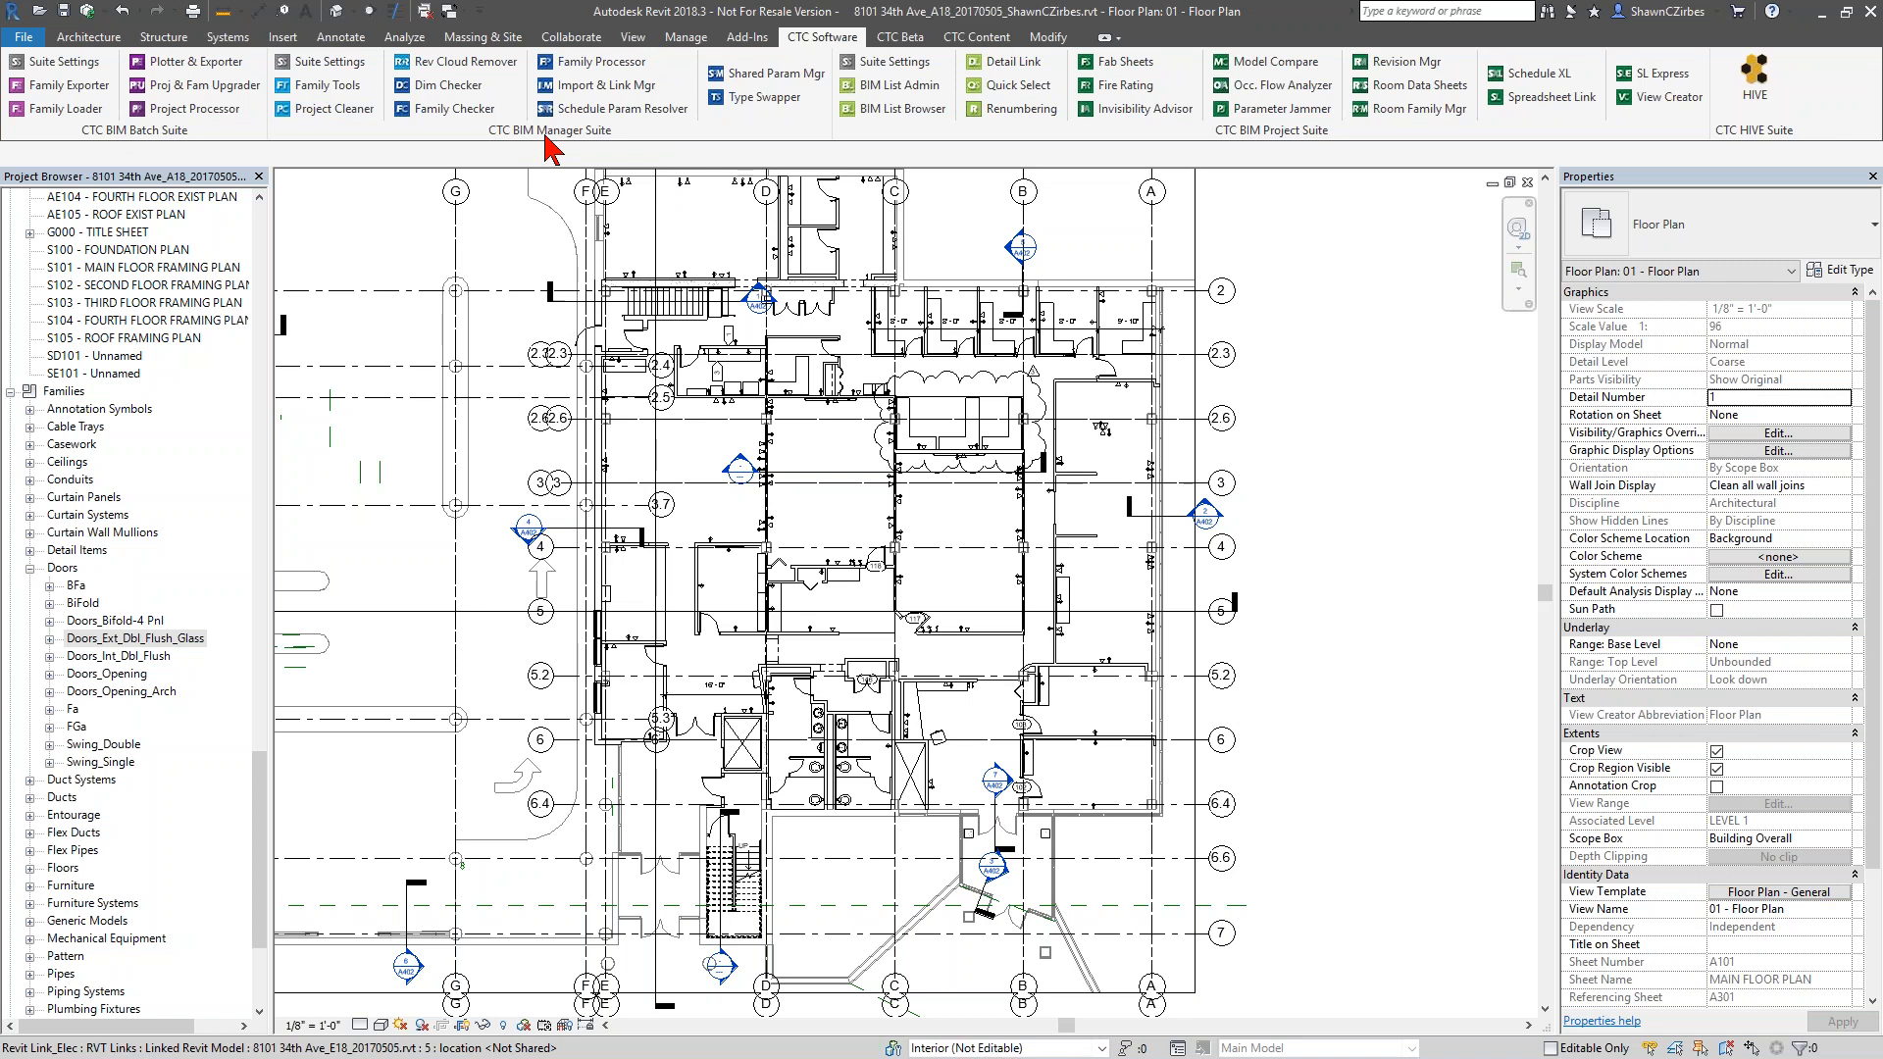
In Project Cleaner, mark the views that are not in a sheet for removal, leaving out Drafting View (Detail)
left_click(328, 113)
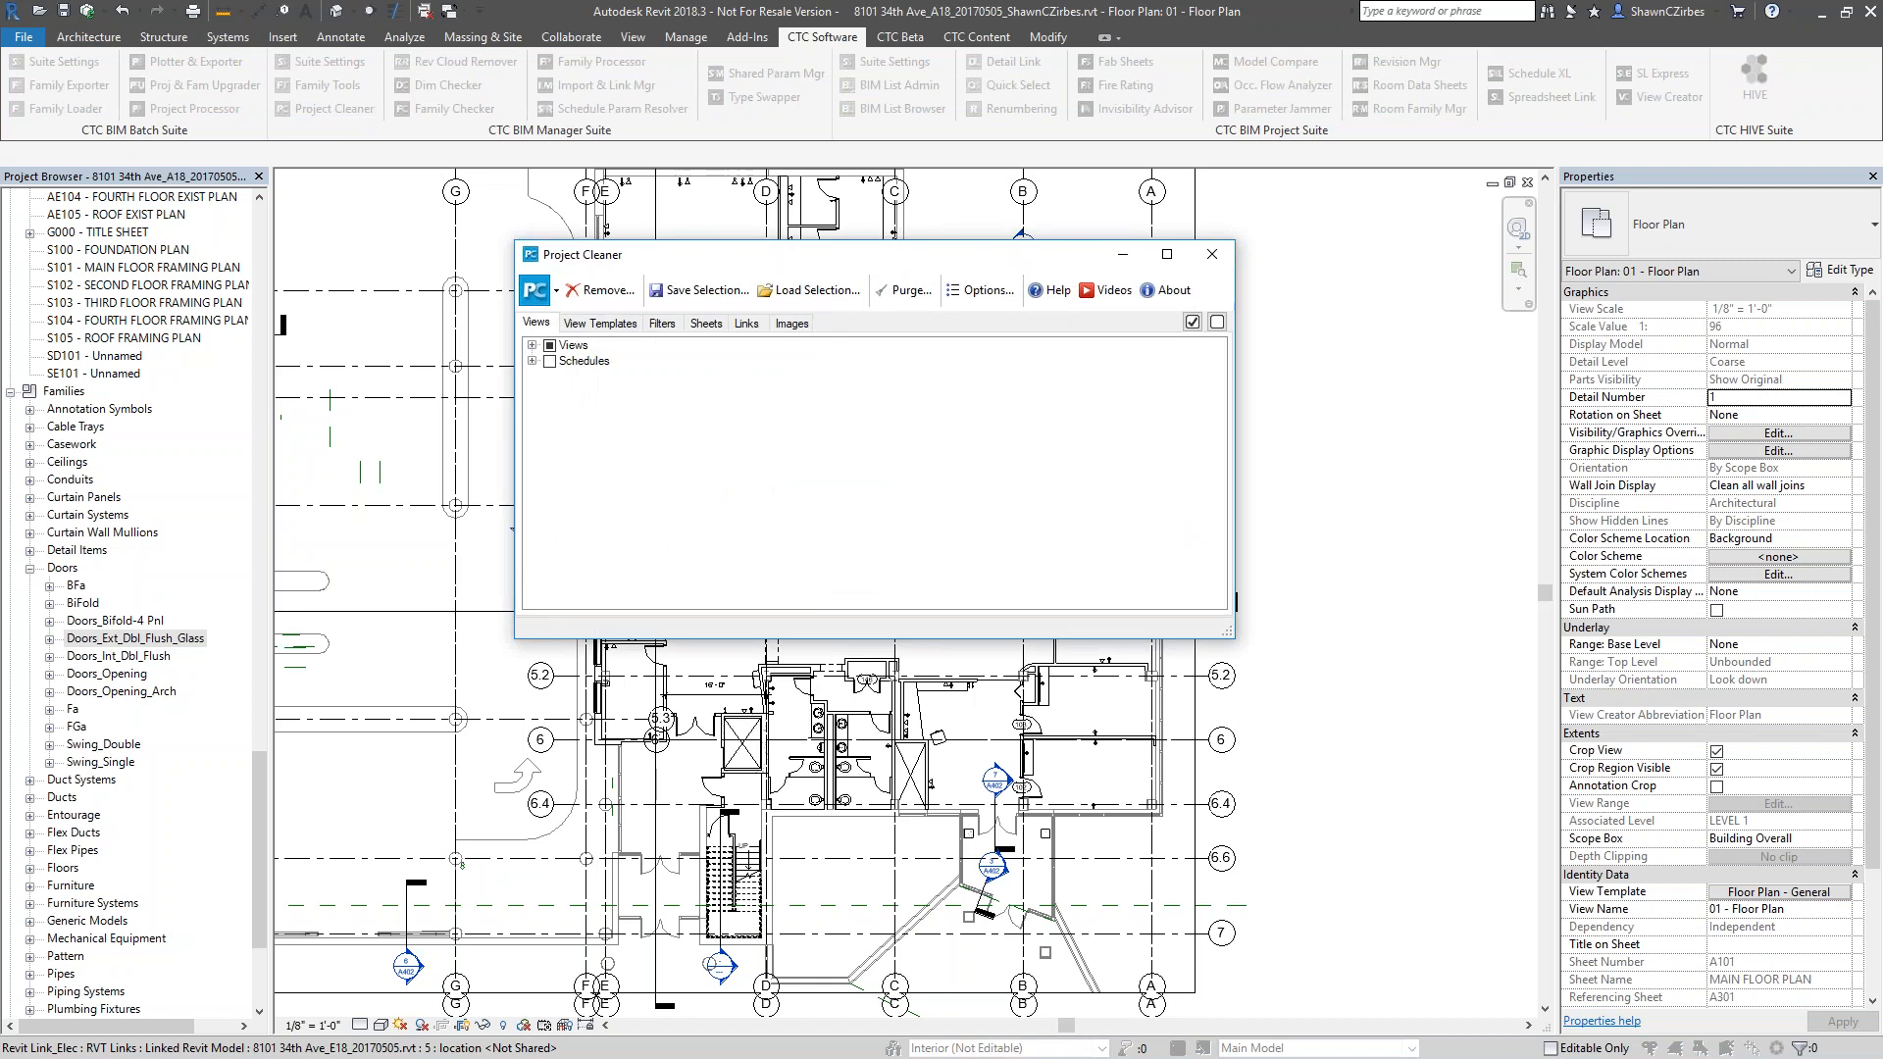
left_click(550, 346)
left_click(533, 346)
scroll(564, 382, "down", 3)
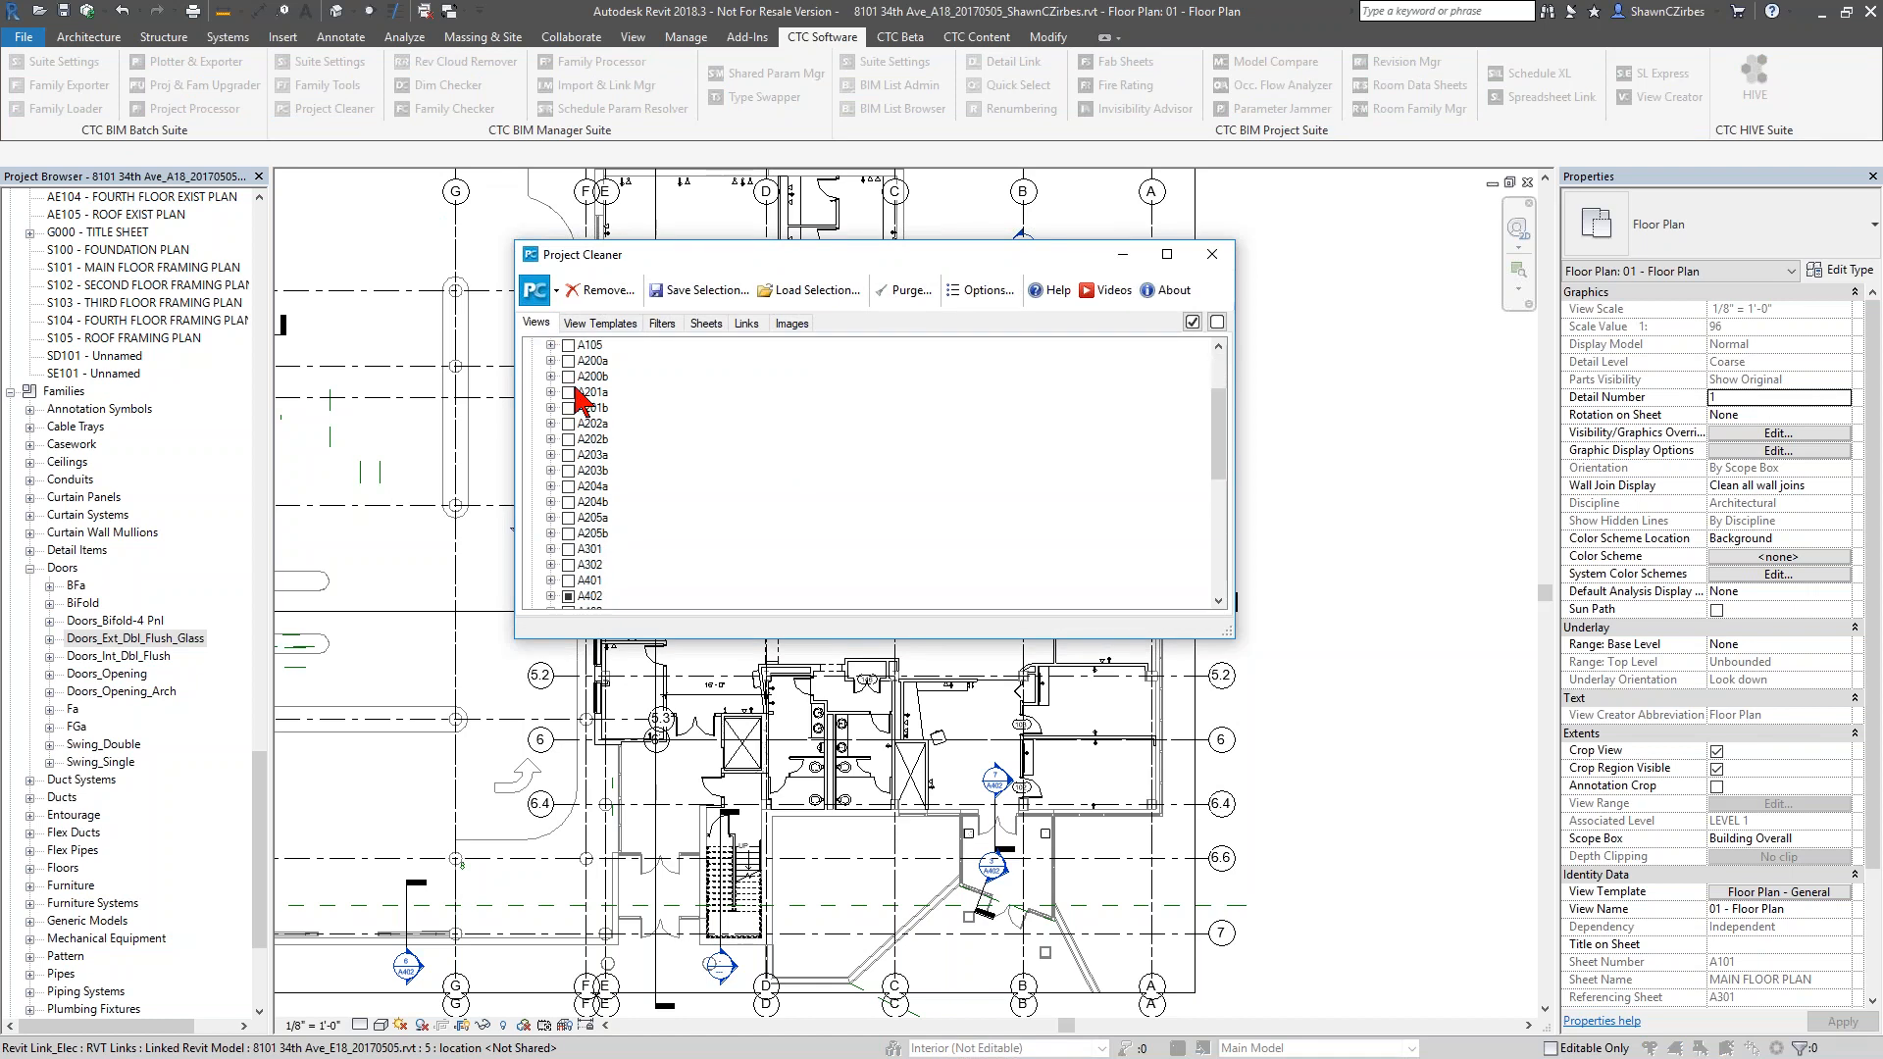
scroll(578, 397, "down", 2)
left_click(550, 565)
left_click(567, 517)
scroll(567, 536, "down", 2)
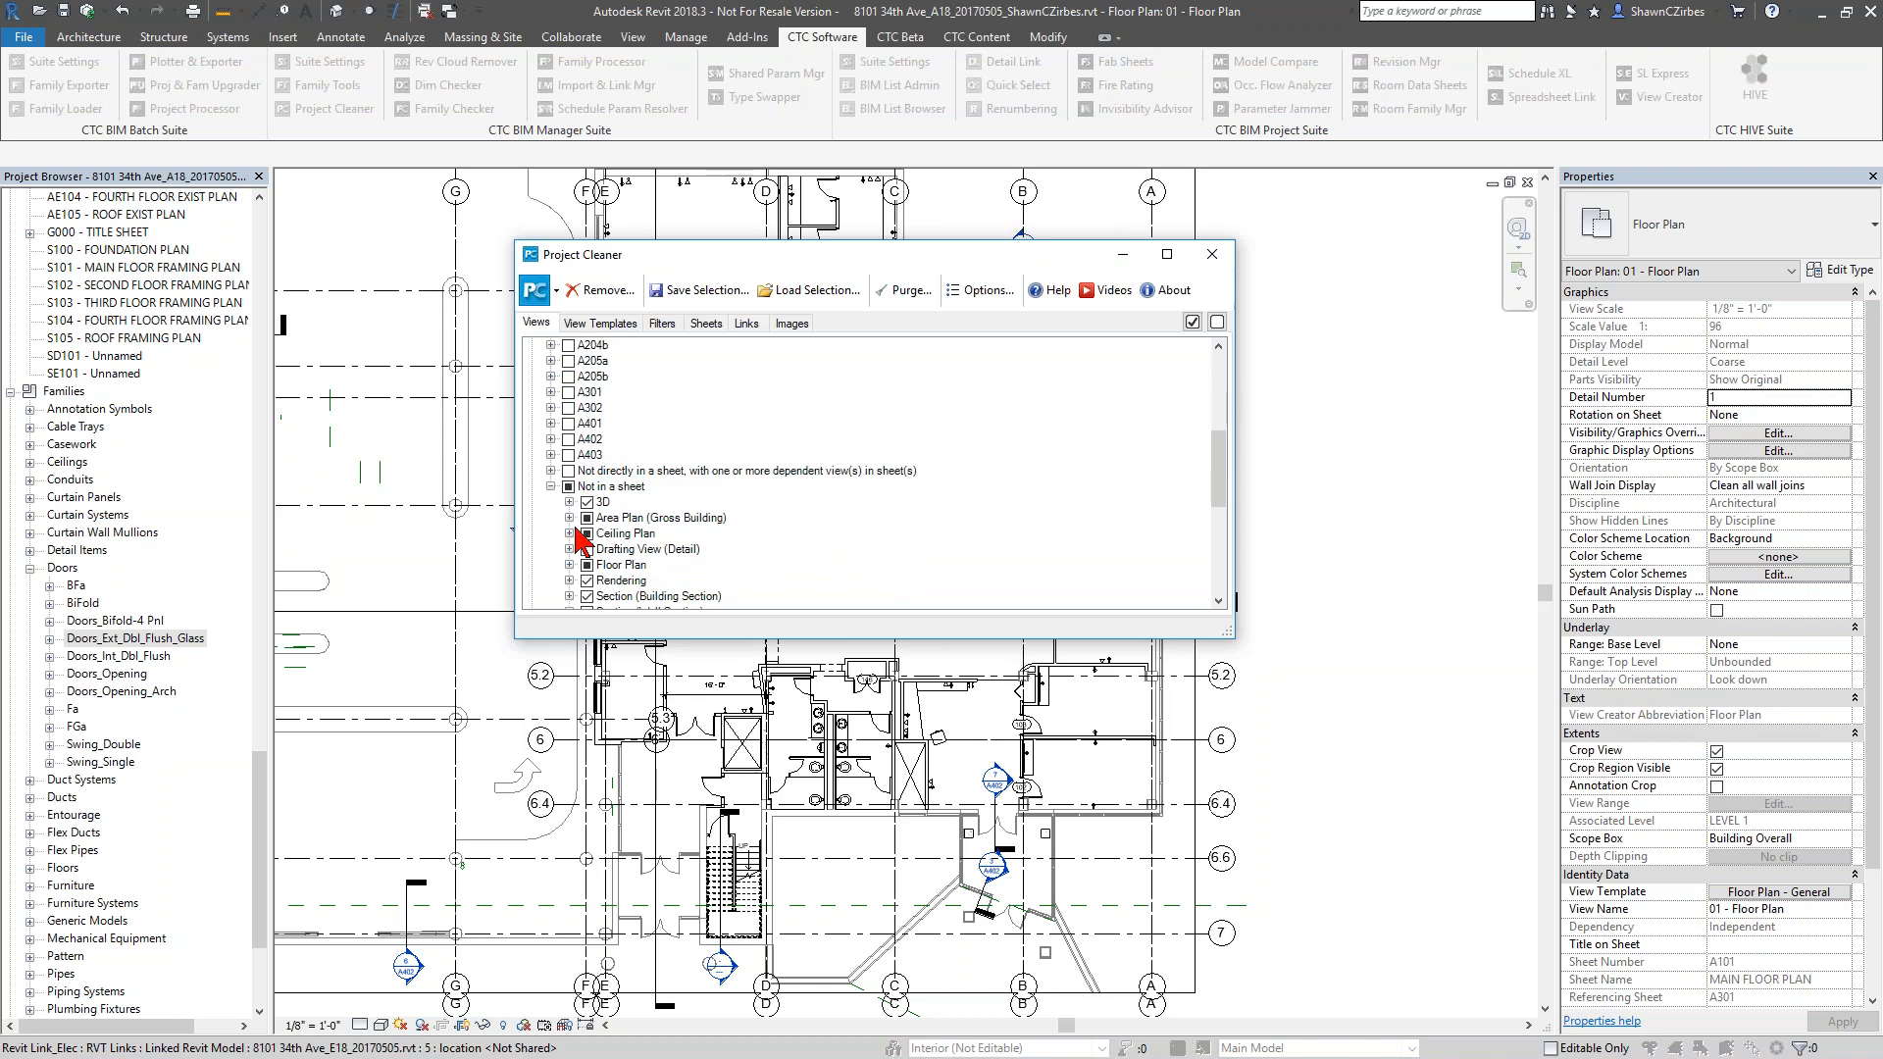
left_click(587, 549)
scroll(587, 549, "down", 2)
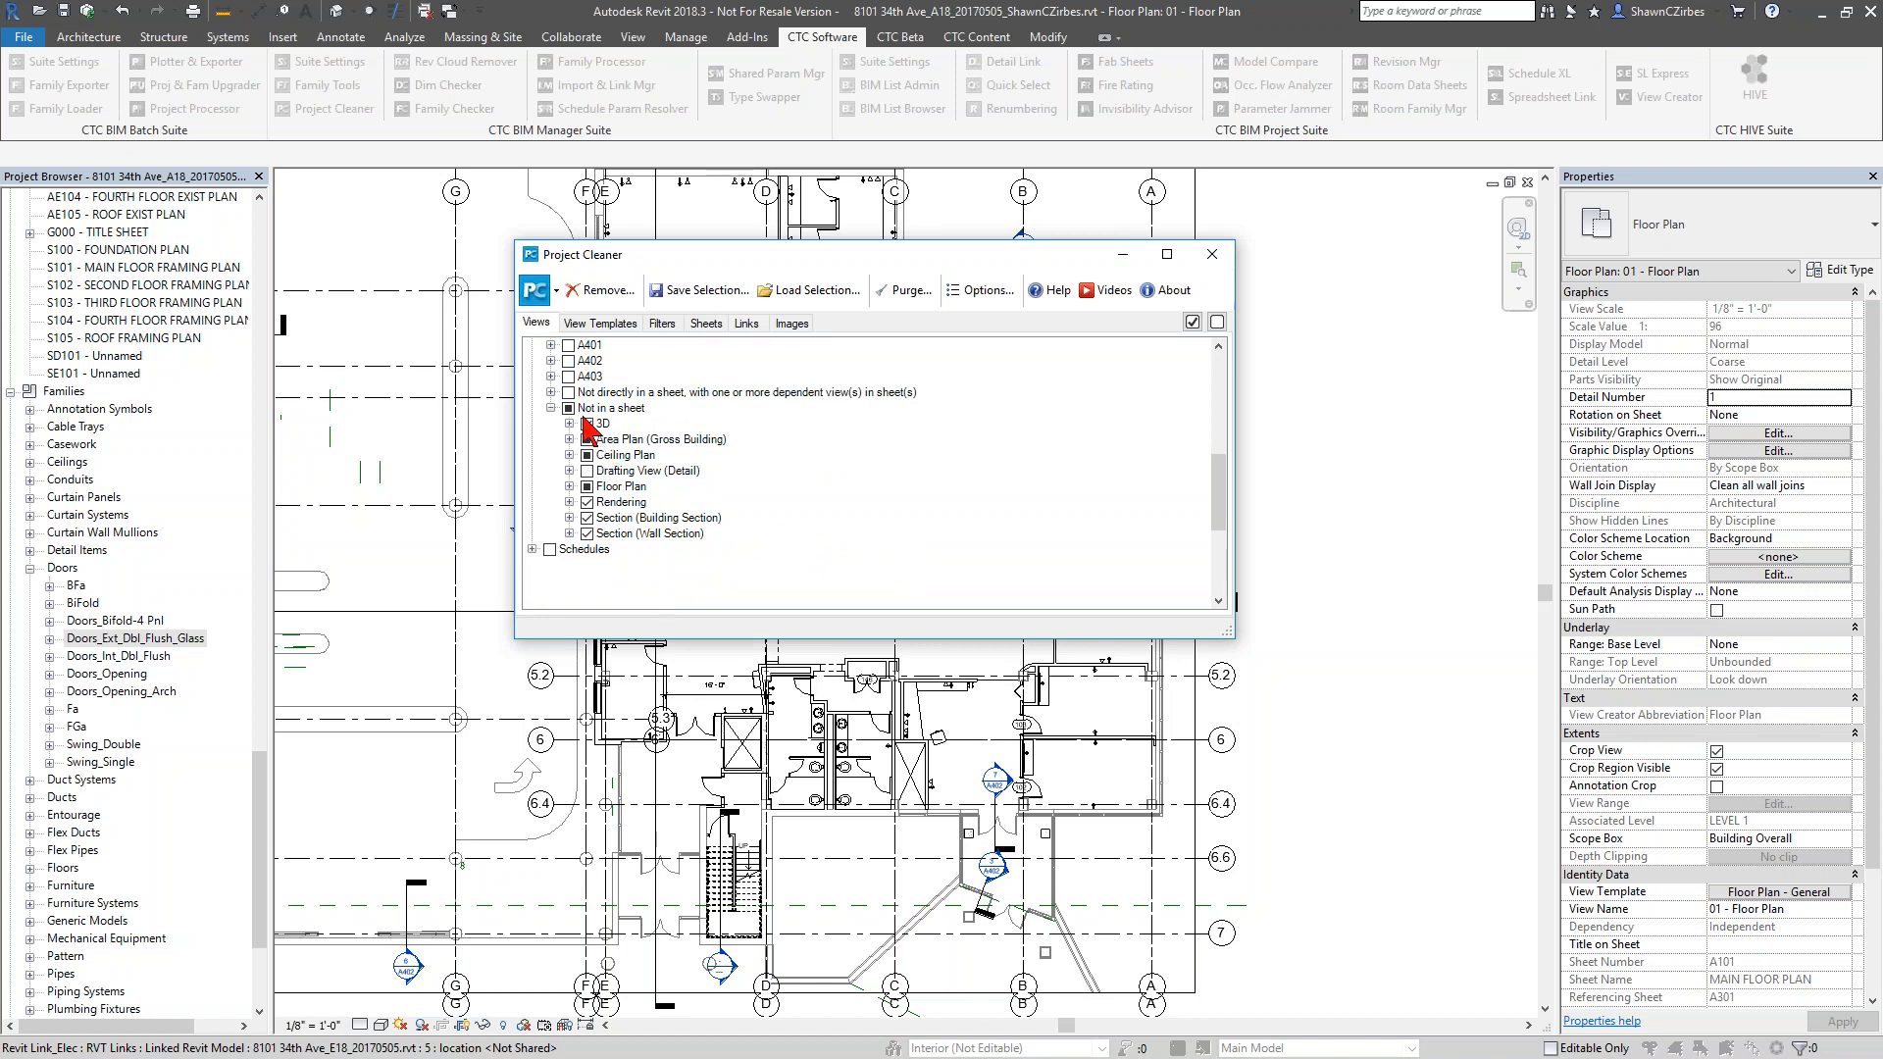
Keep the view organization On Sheets/Type in the Project Cleaner options and expand the Not in a sheet group
left_click(976, 291)
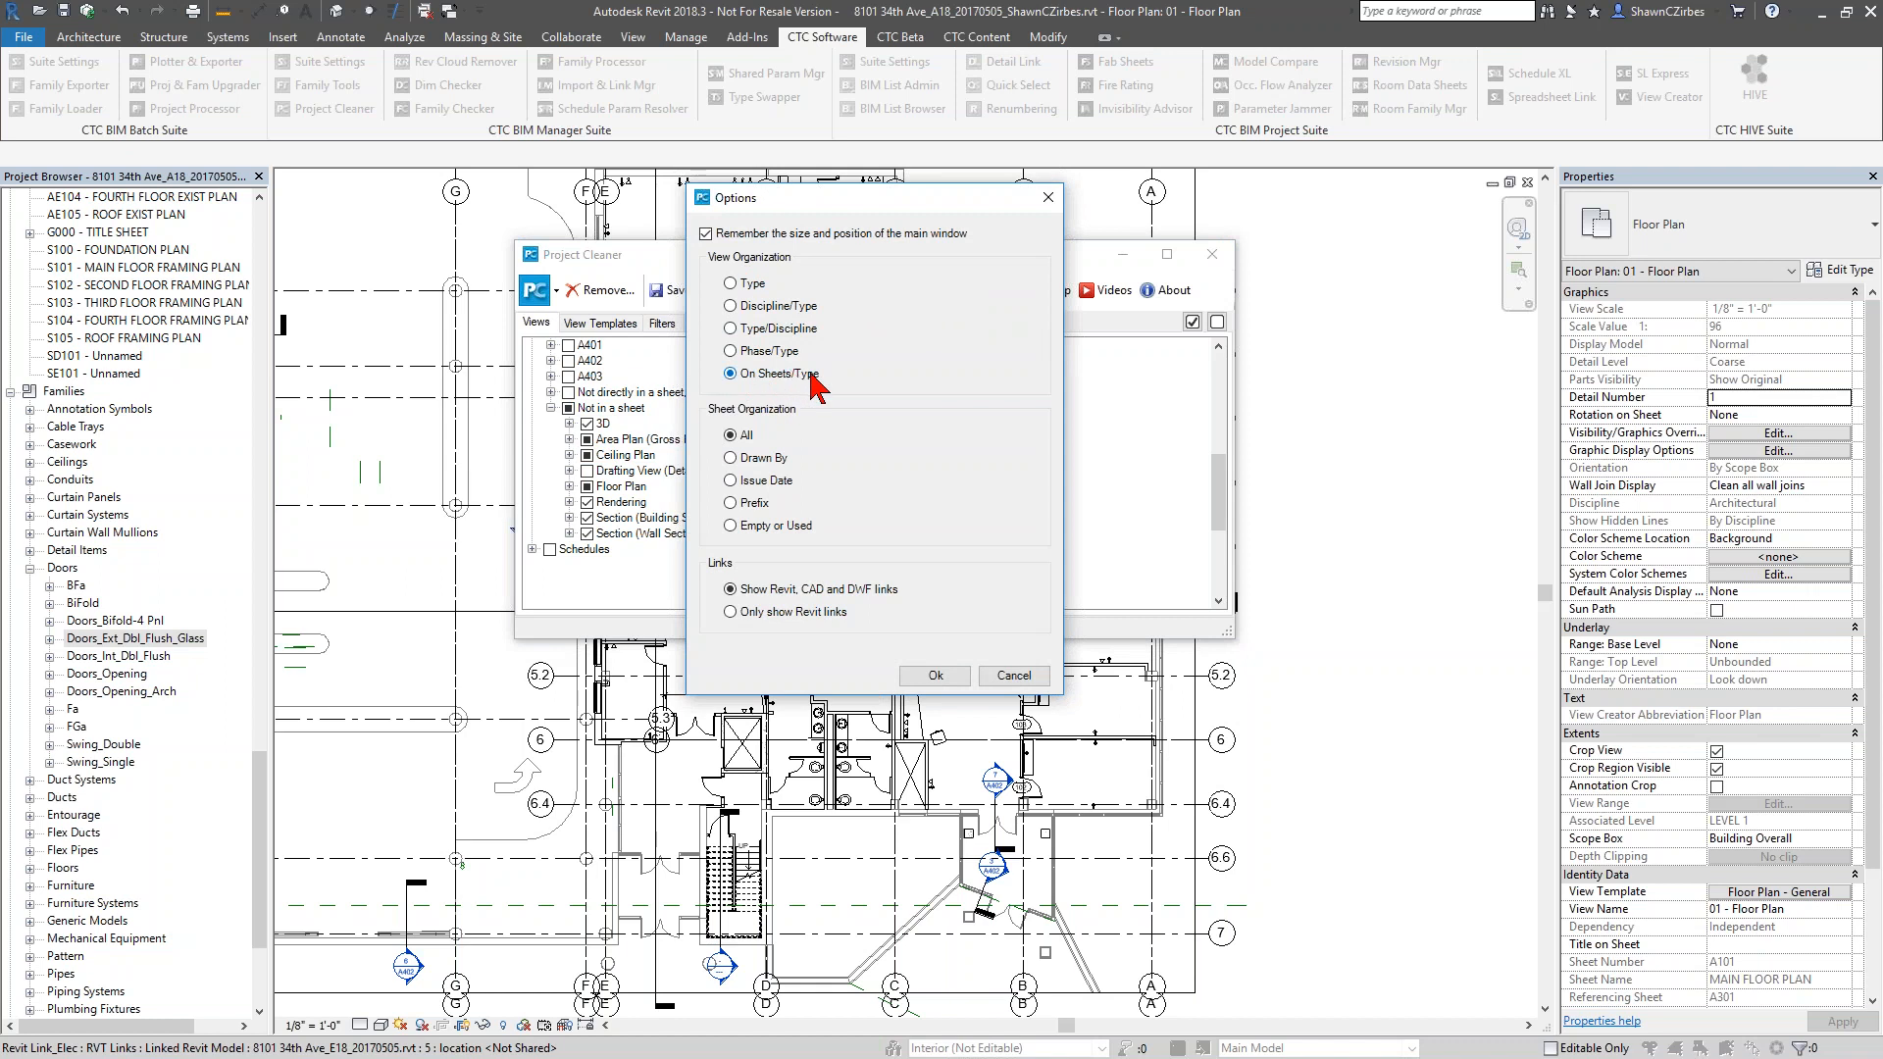
left_click(930, 679)
left_click(532, 345)
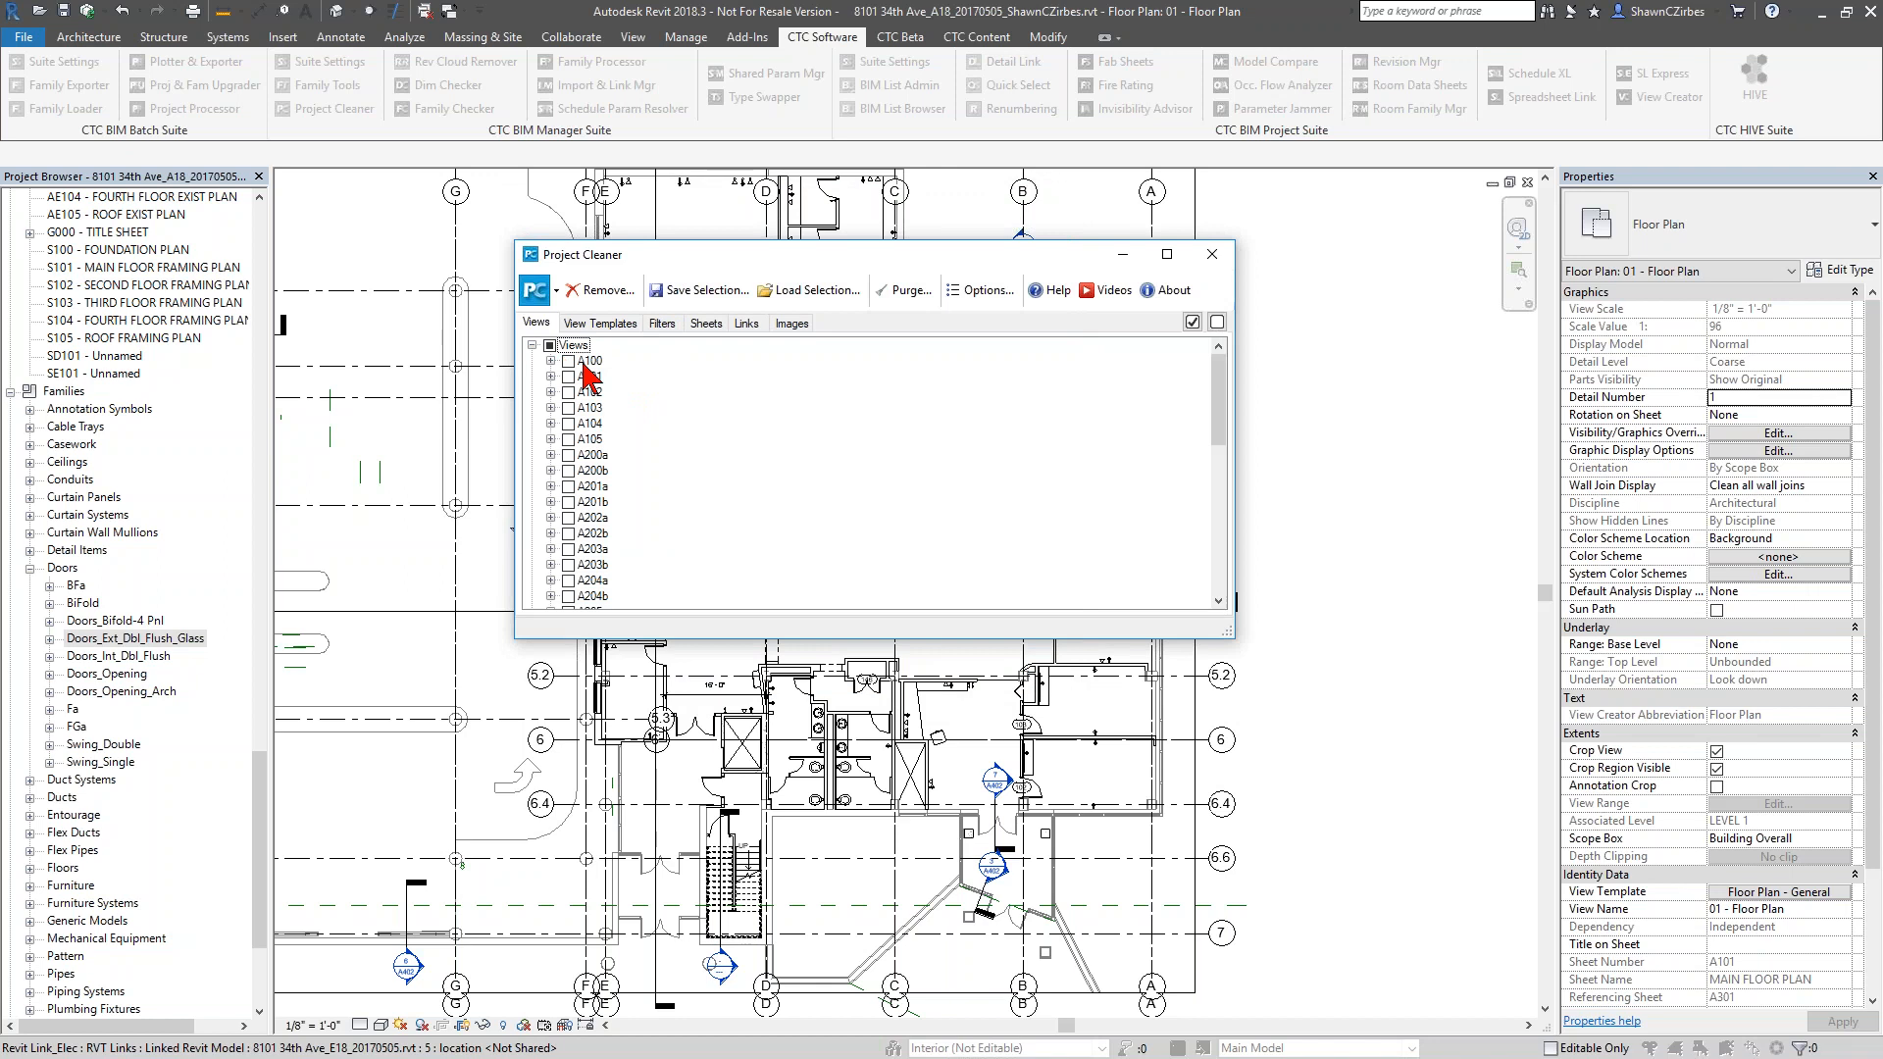
scroll(601, 474, "down", 4)
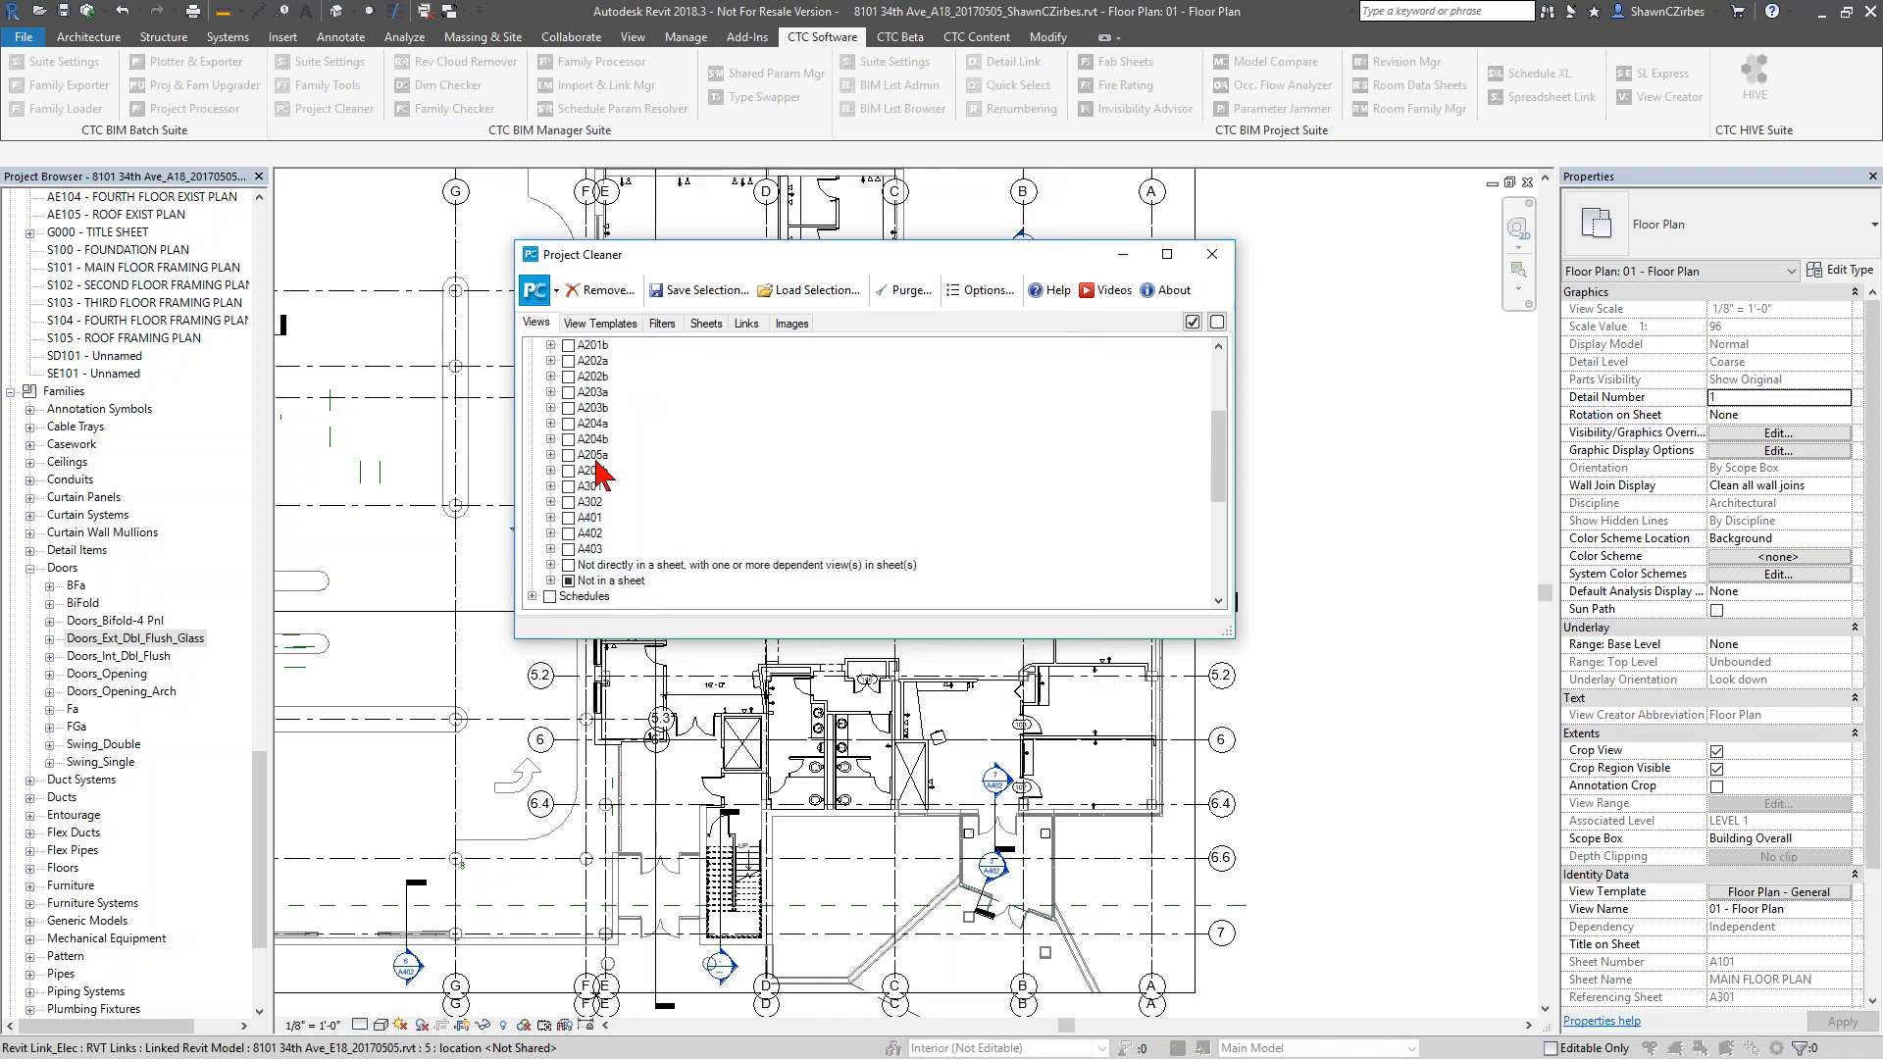
scroll(598, 463, "down", 1)
left_click(596, 504)
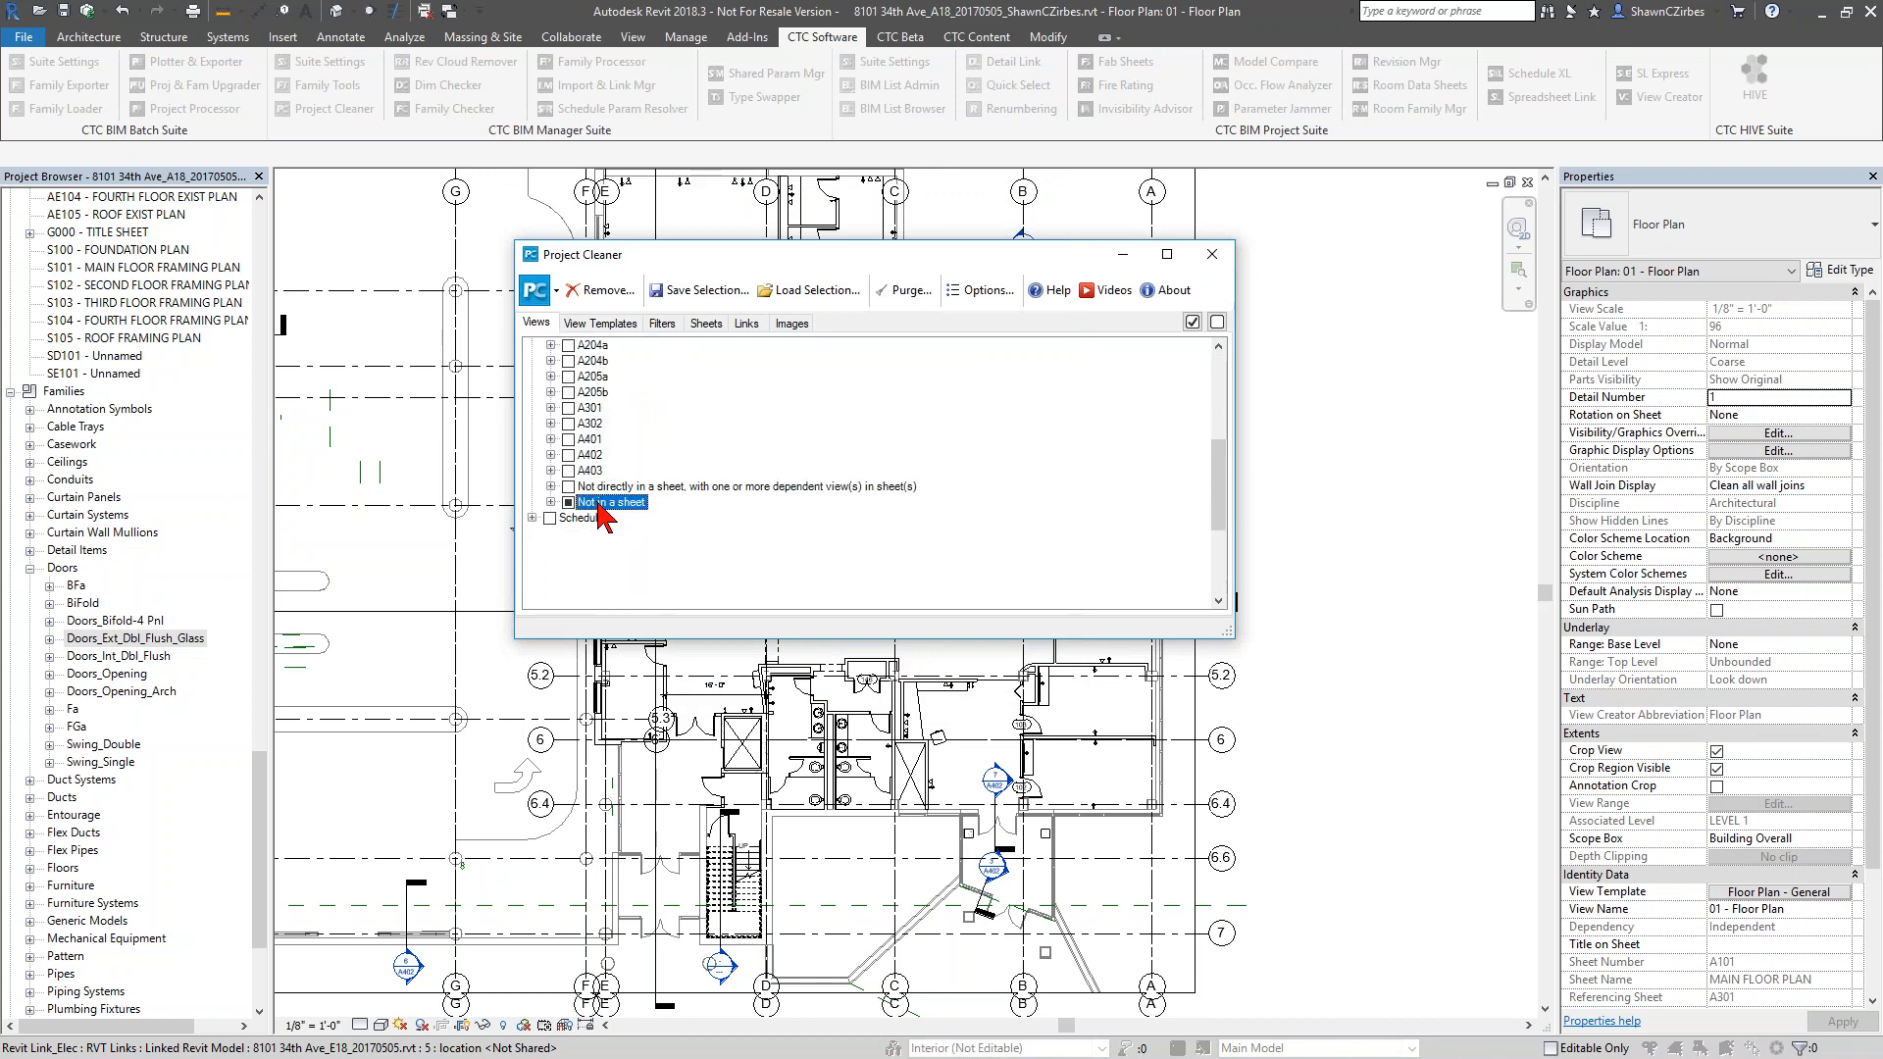
left_click(550, 502)
Check the group of views not directly in a sheet that have dependent views in sheets, then return to Not in a sheet
left_click(632, 488)
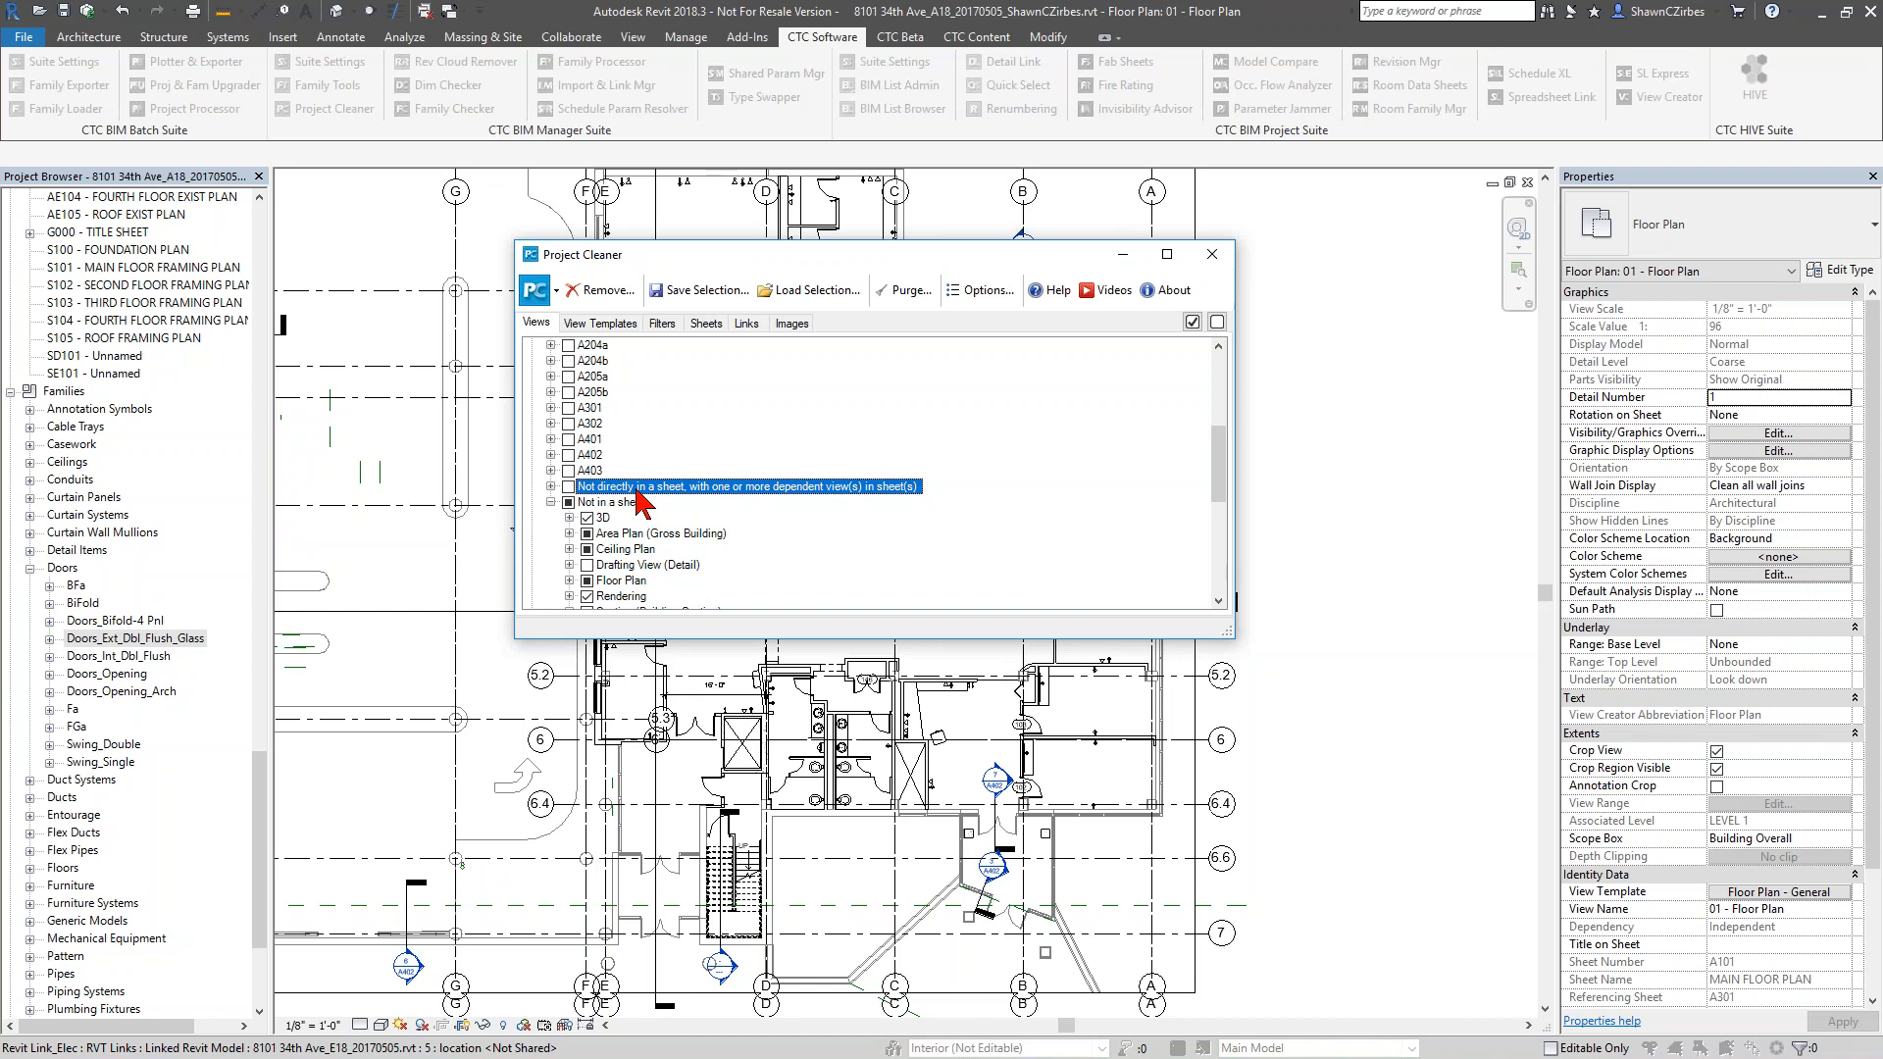
left_click(551, 487)
double_click(616, 487)
scroll(618, 471, "down", 2)
left_click(628, 425)
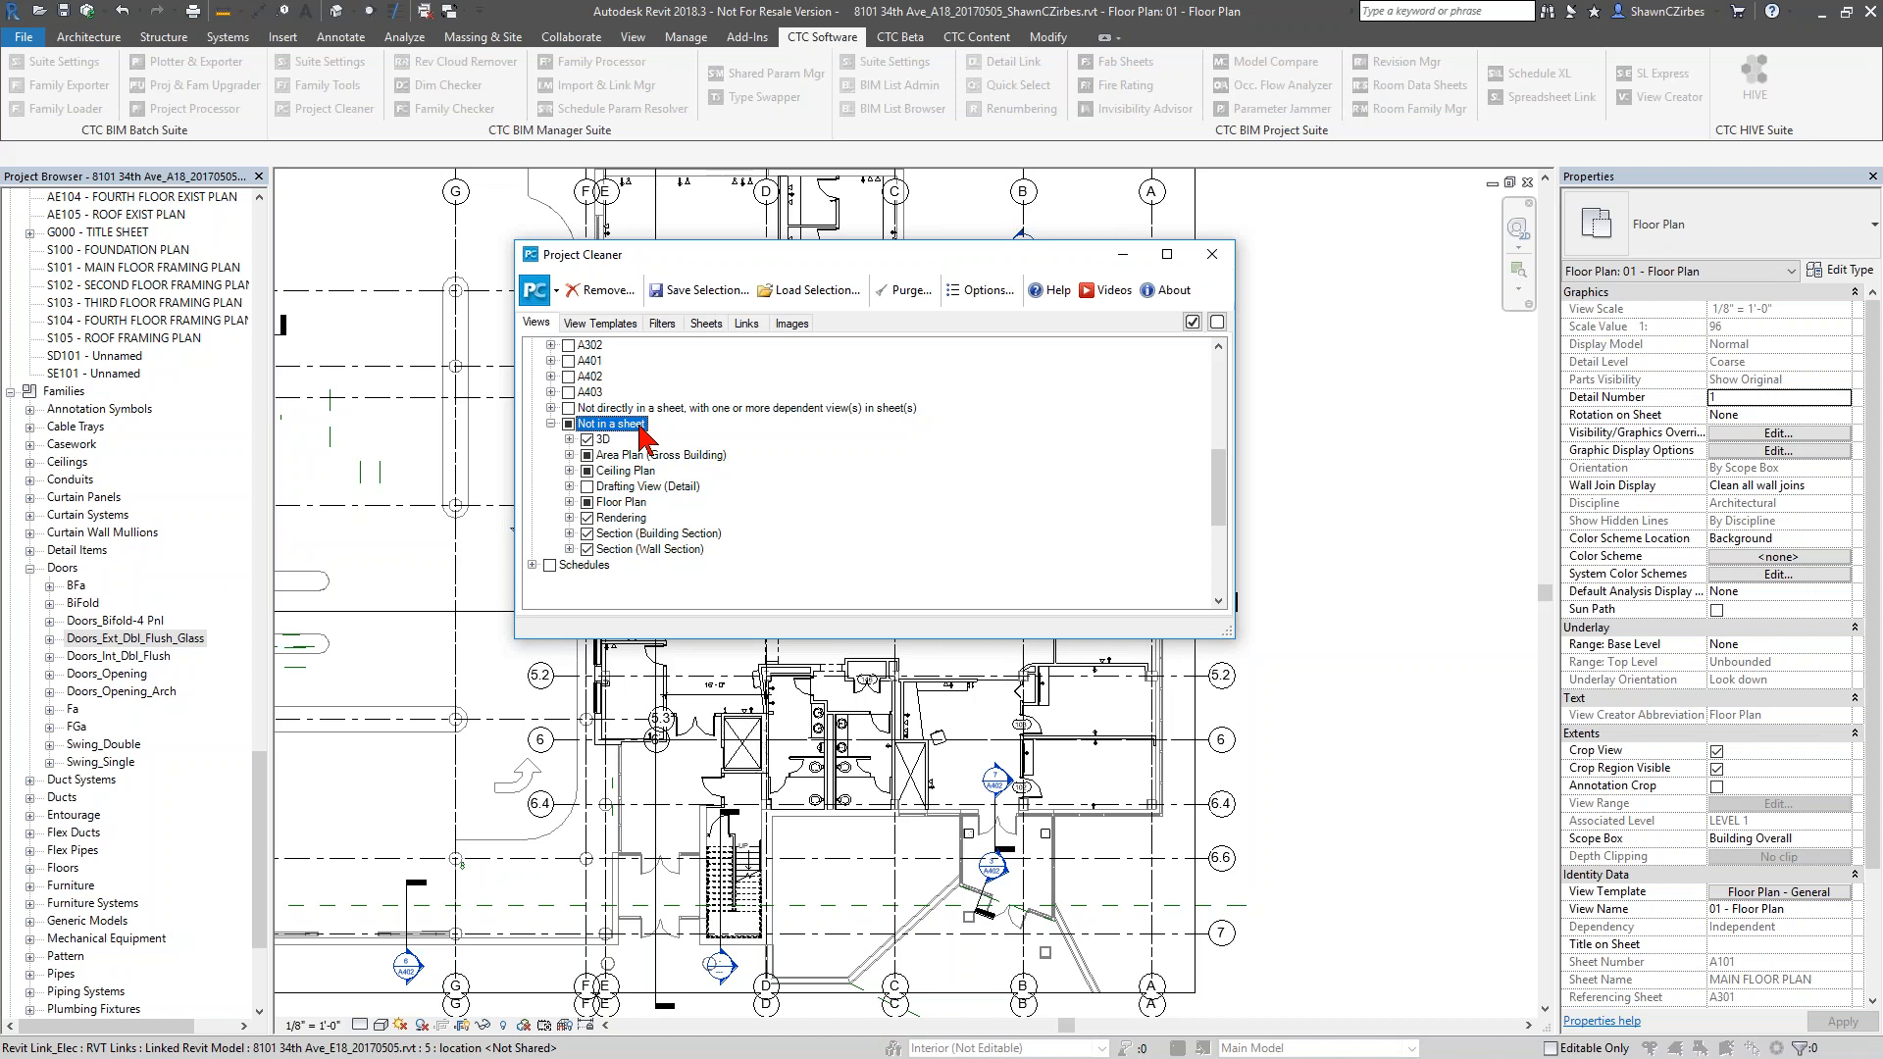
Expand the unplaced wall and building sections and leave Working Section - E_W out of the removal
left_click(569, 550)
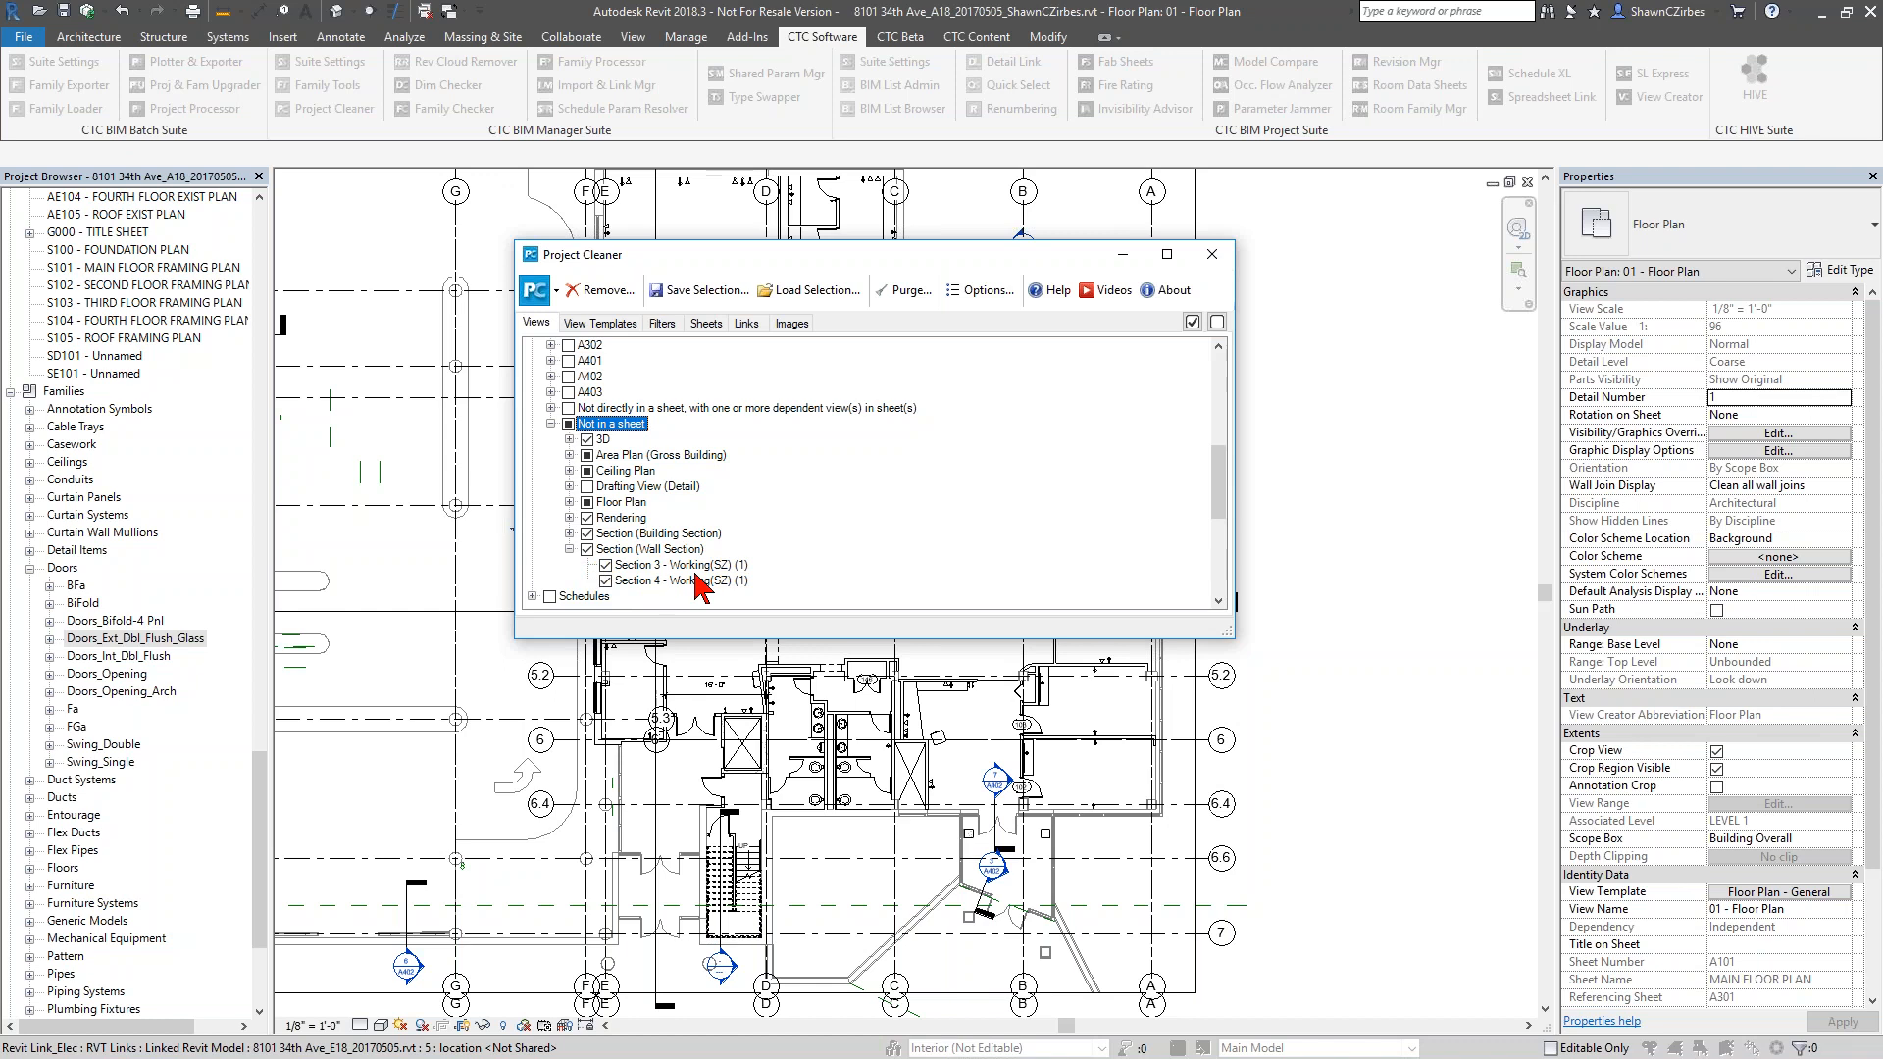
left_click(569, 533)
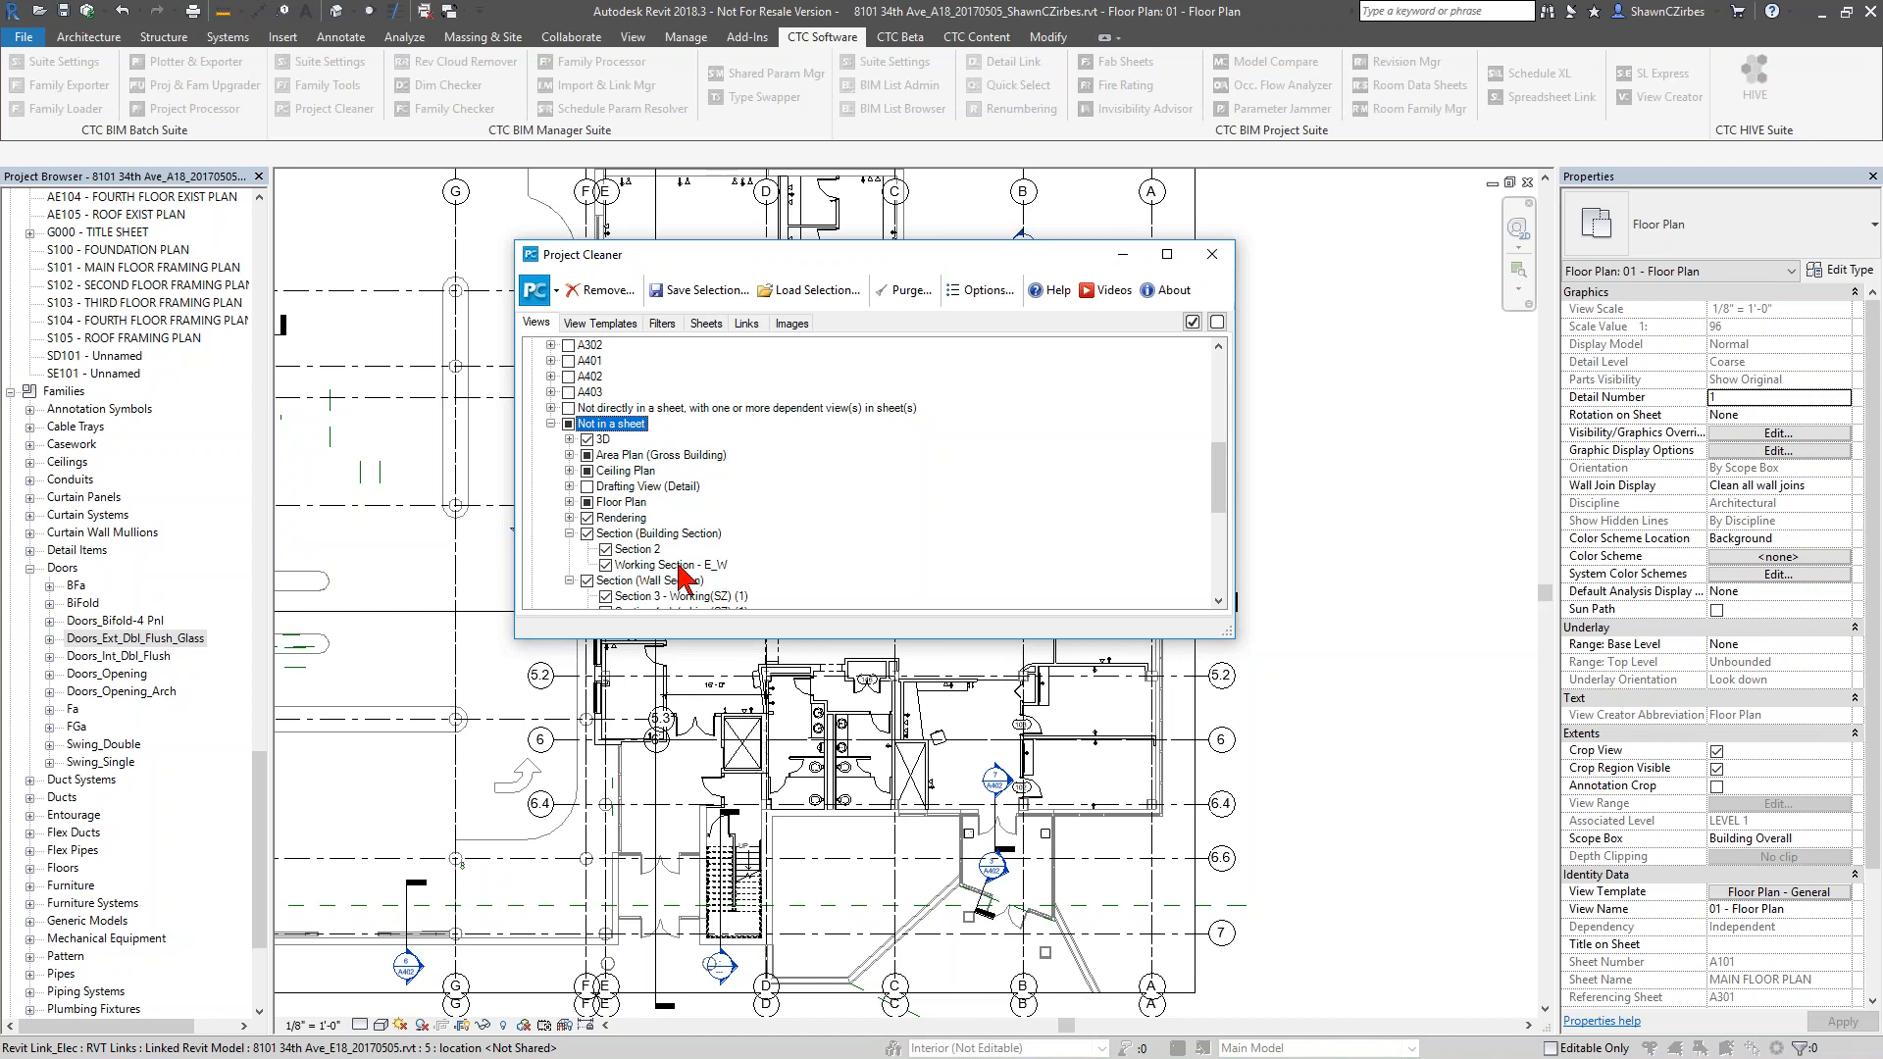
left_click(607, 566)
left_click(569, 534)
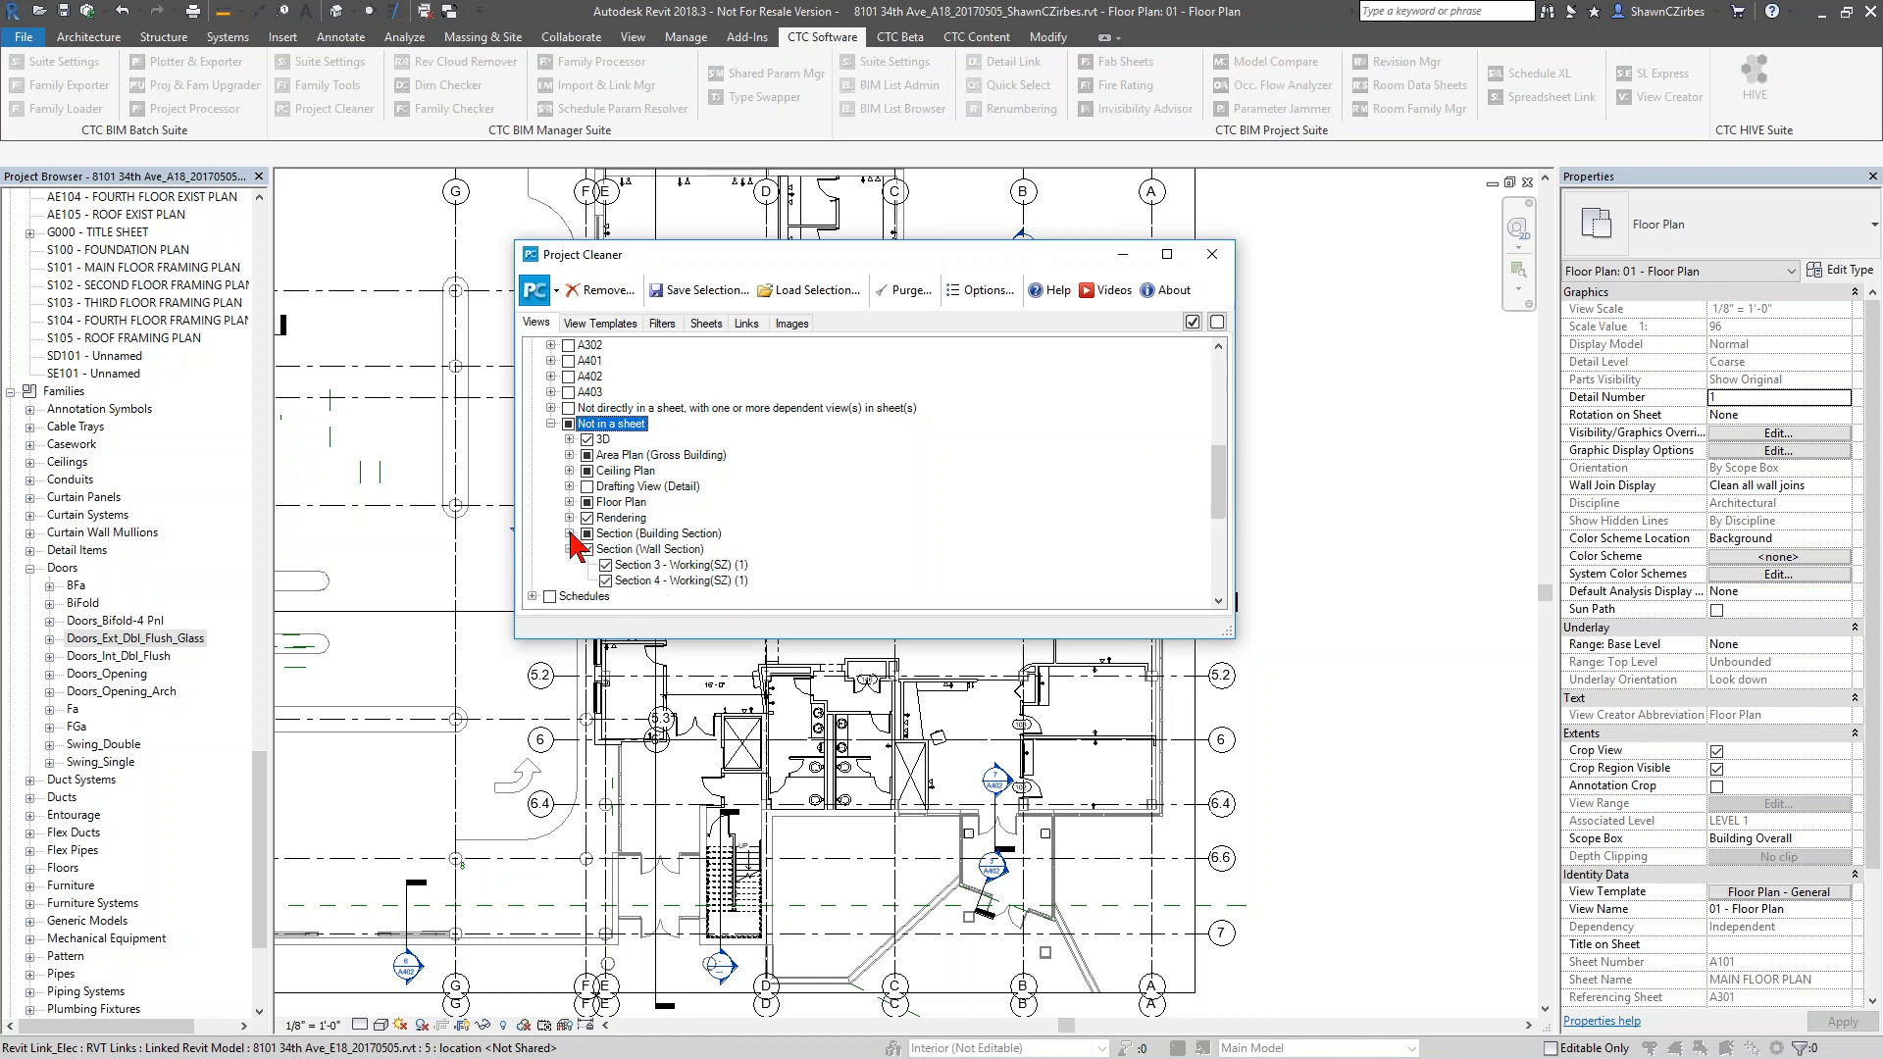
Review the unplaced Rendering and Floor Plan views, and also mark 00 - Presentation Plan and 01 - Presentation Plan
left_click(568, 518)
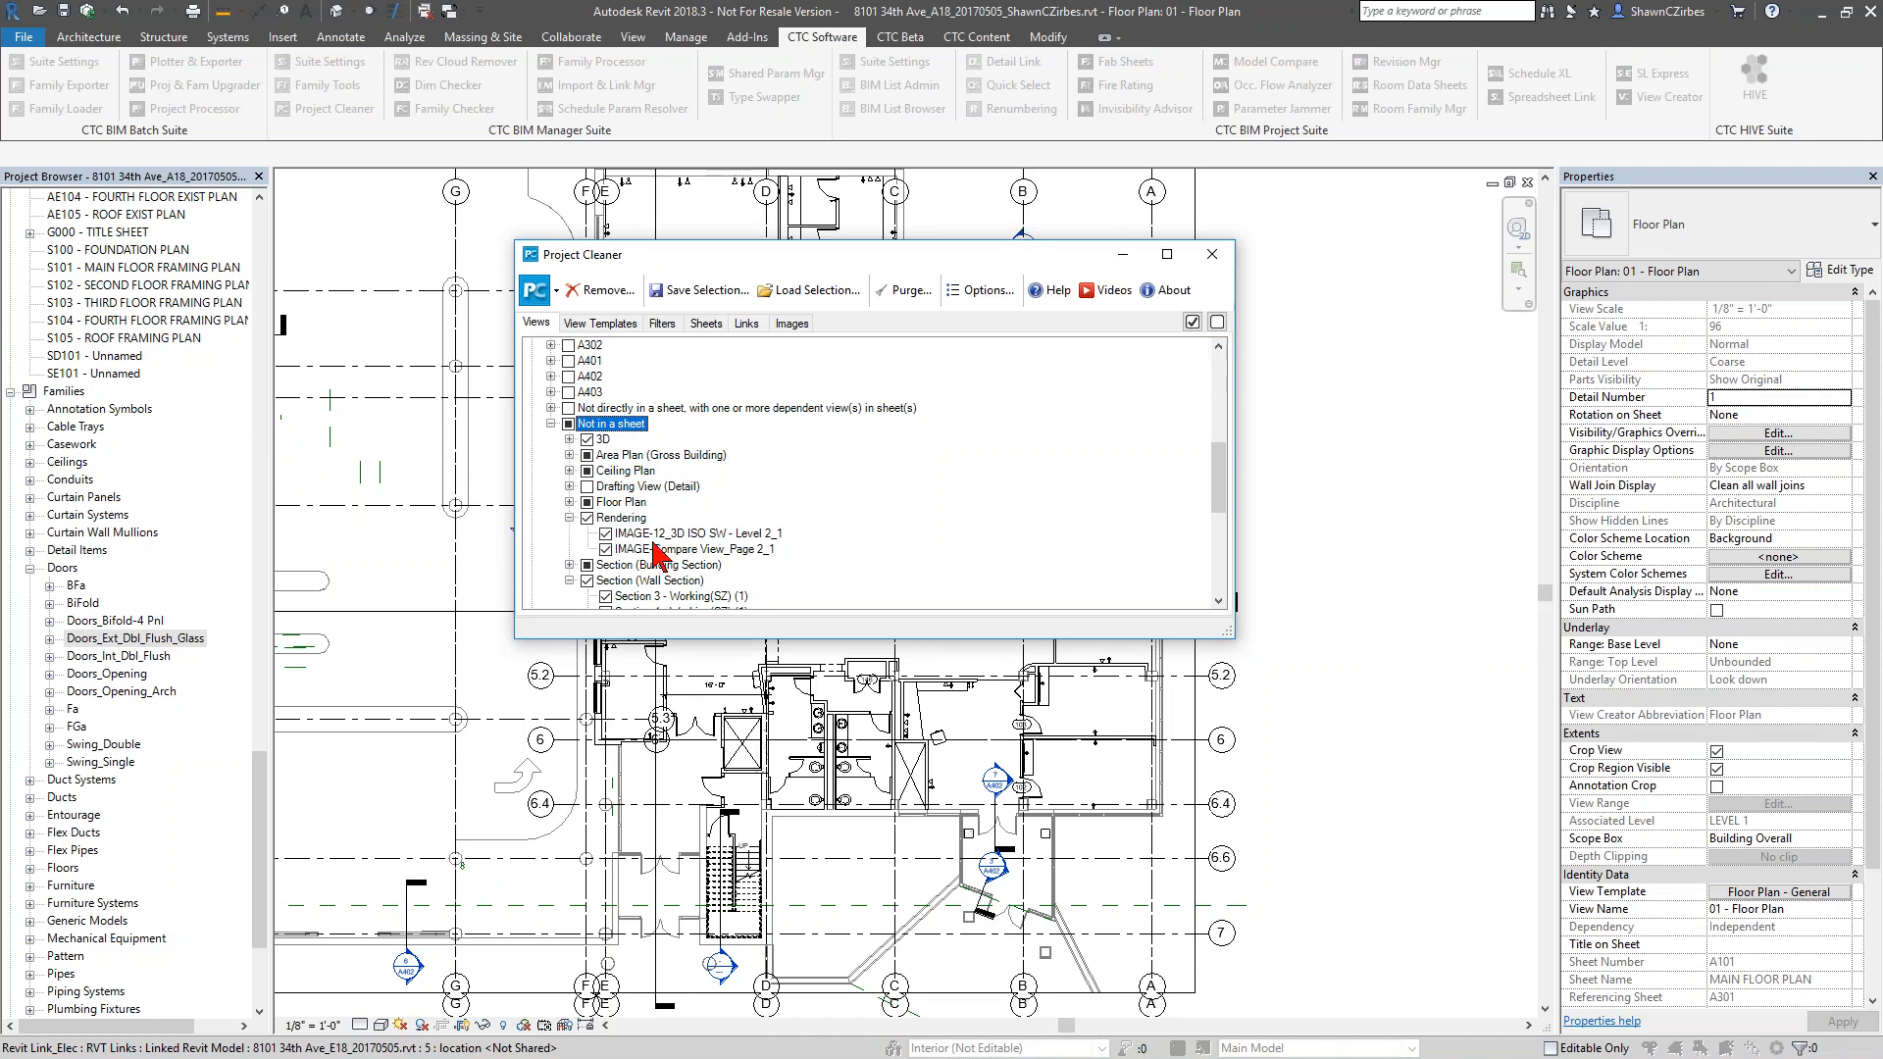
left_click(569, 502)
scroll(628, 538, "down", 4)
scroll(628, 538, "down", 4)
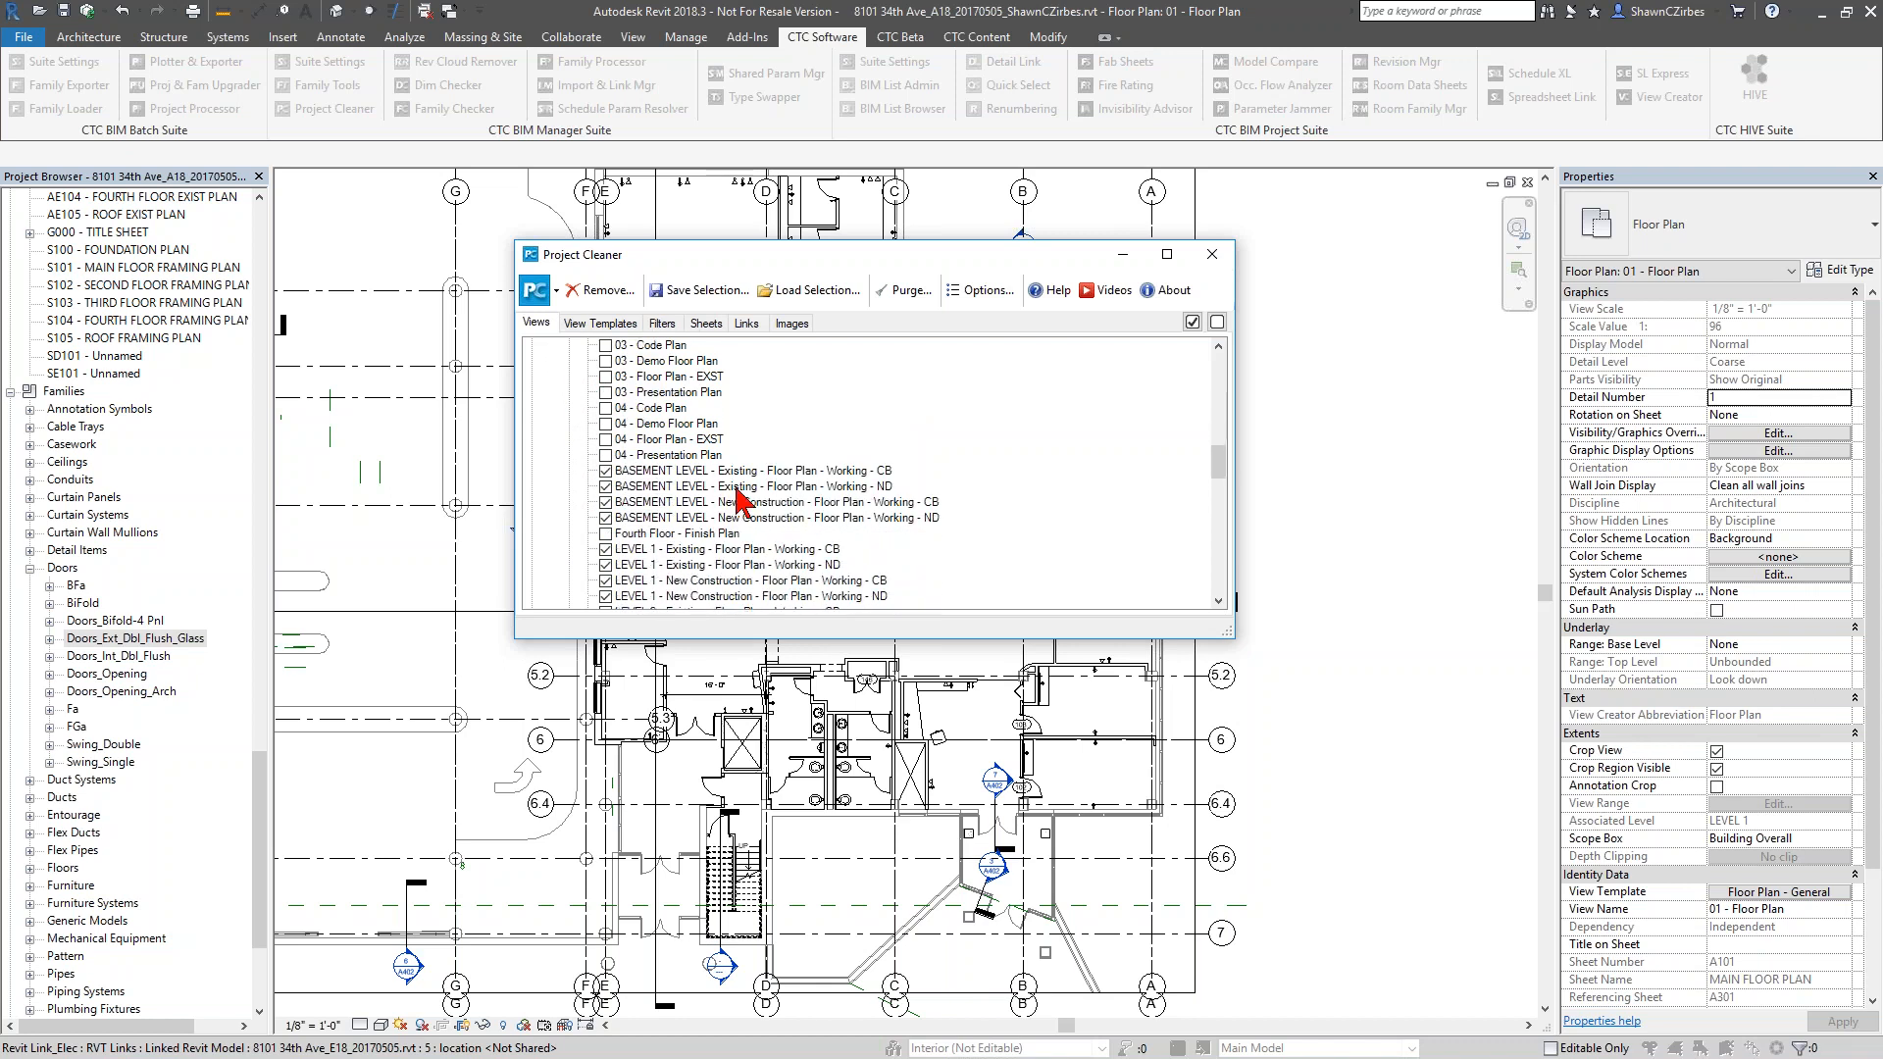
scroll(619, 508, "down", 2)
scroll(619, 508, "down", 3)
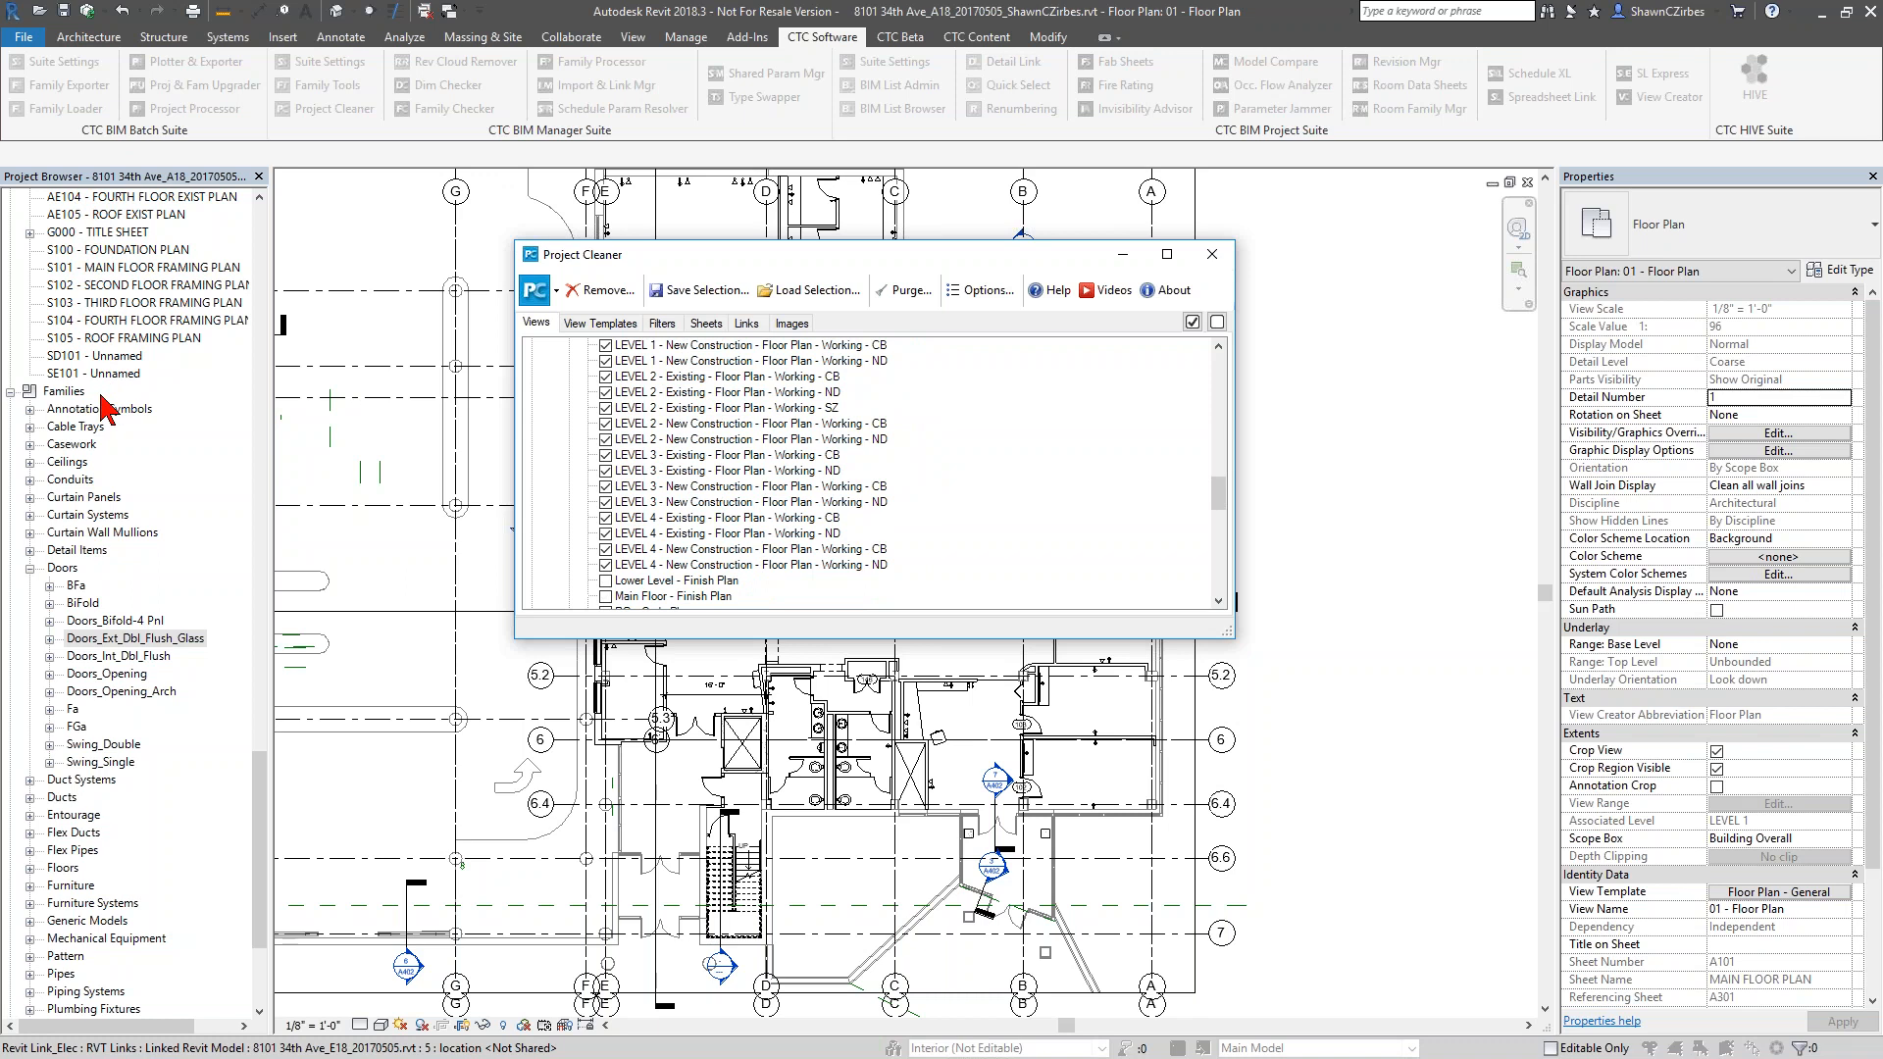
scroll(682, 551, "up", 5)
scroll(681, 551, "up", 7)
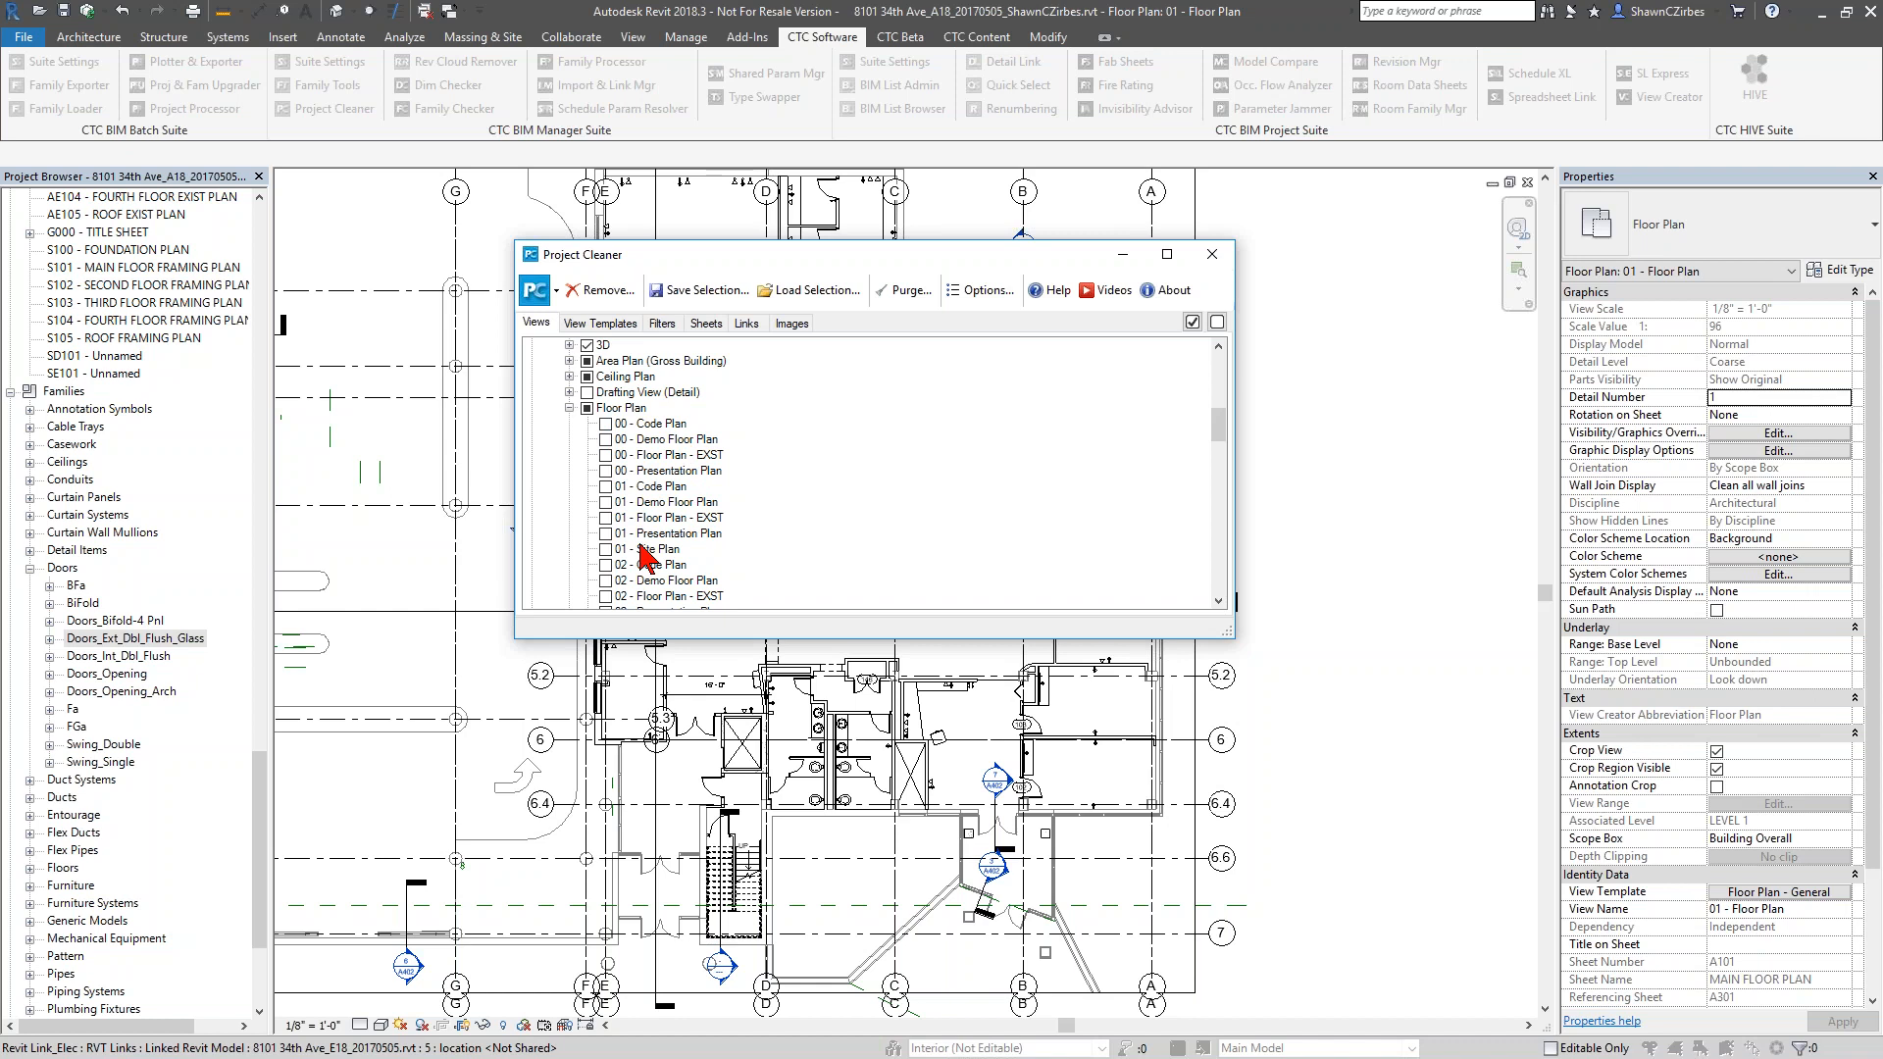
left_click(605, 471)
left_click(606, 534)
Expand the unplaced Ceiling Plan views and examine which ones are marked for removal
left_click(569, 377)
scroll(652, 437, "down", 4)
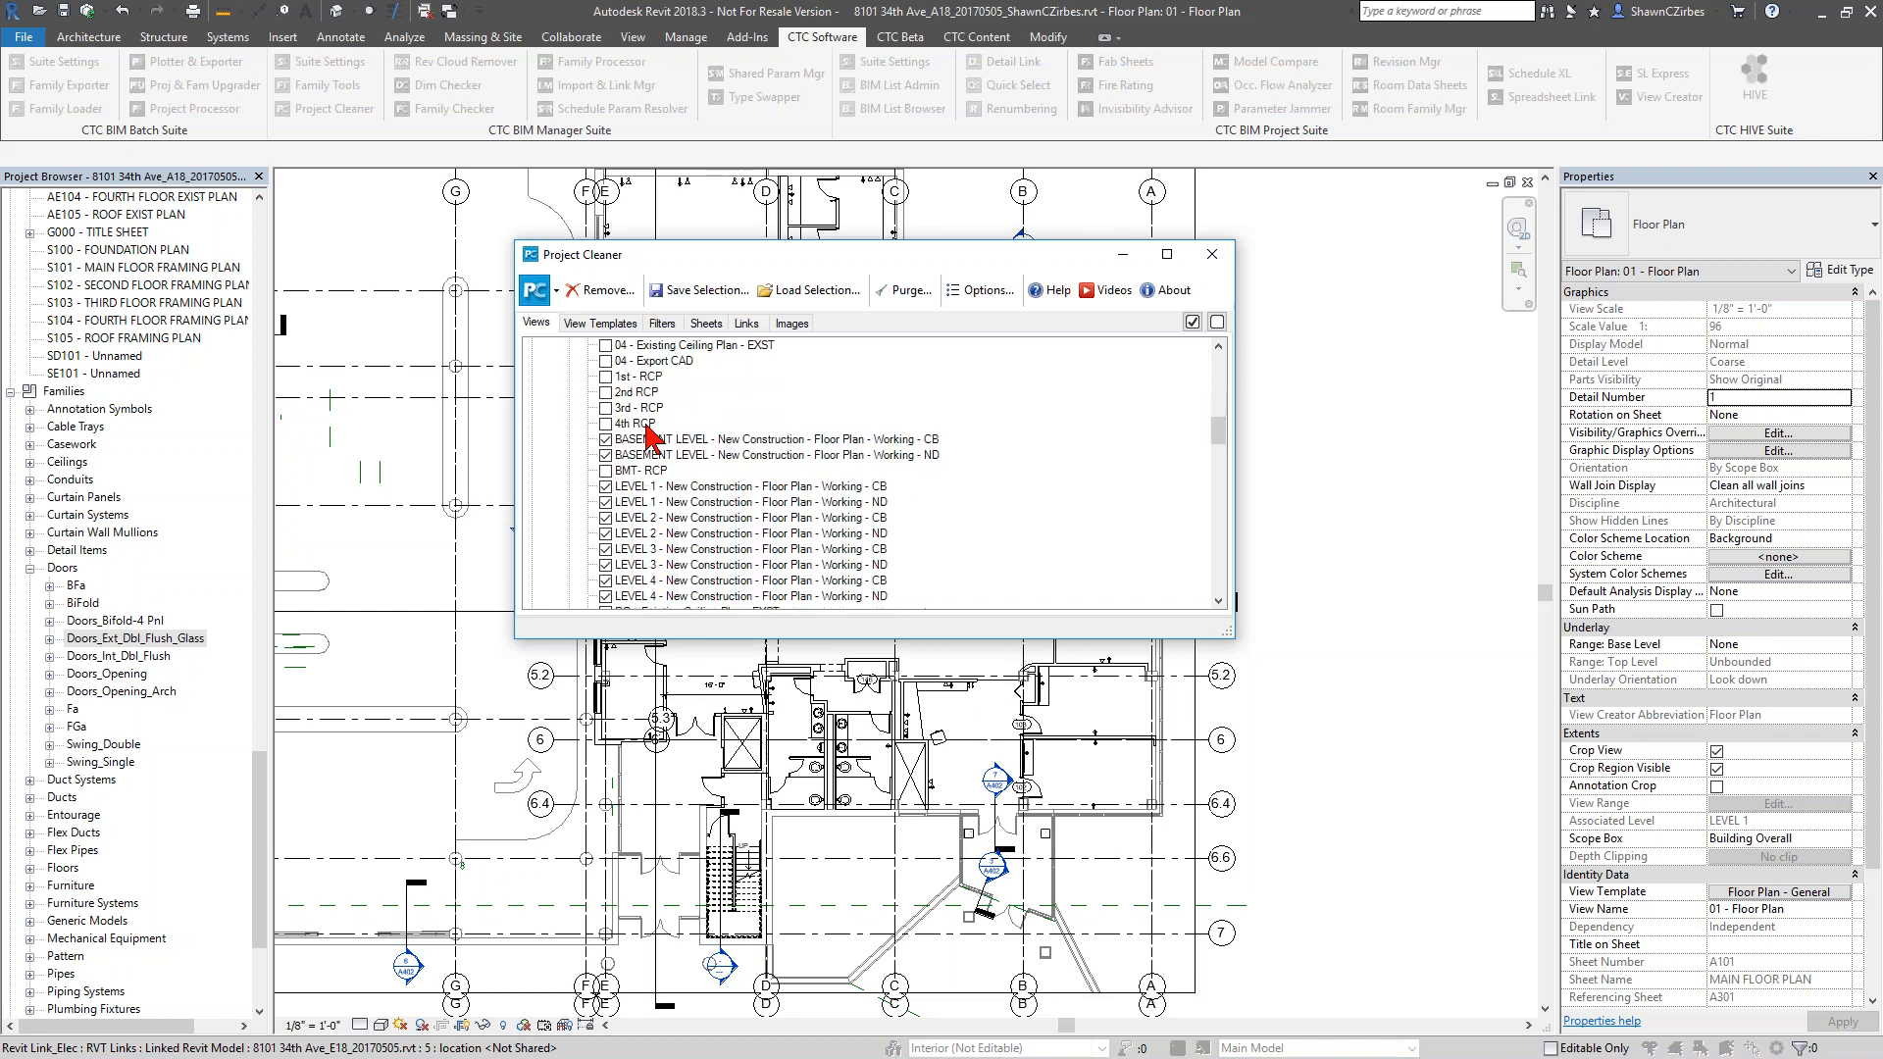
scroll(728, 525, "down", 3)
scroll(731, 545, "up", 3)
scroll(727, 557, "up", 2)
scroll(727, 556, "up", 2)
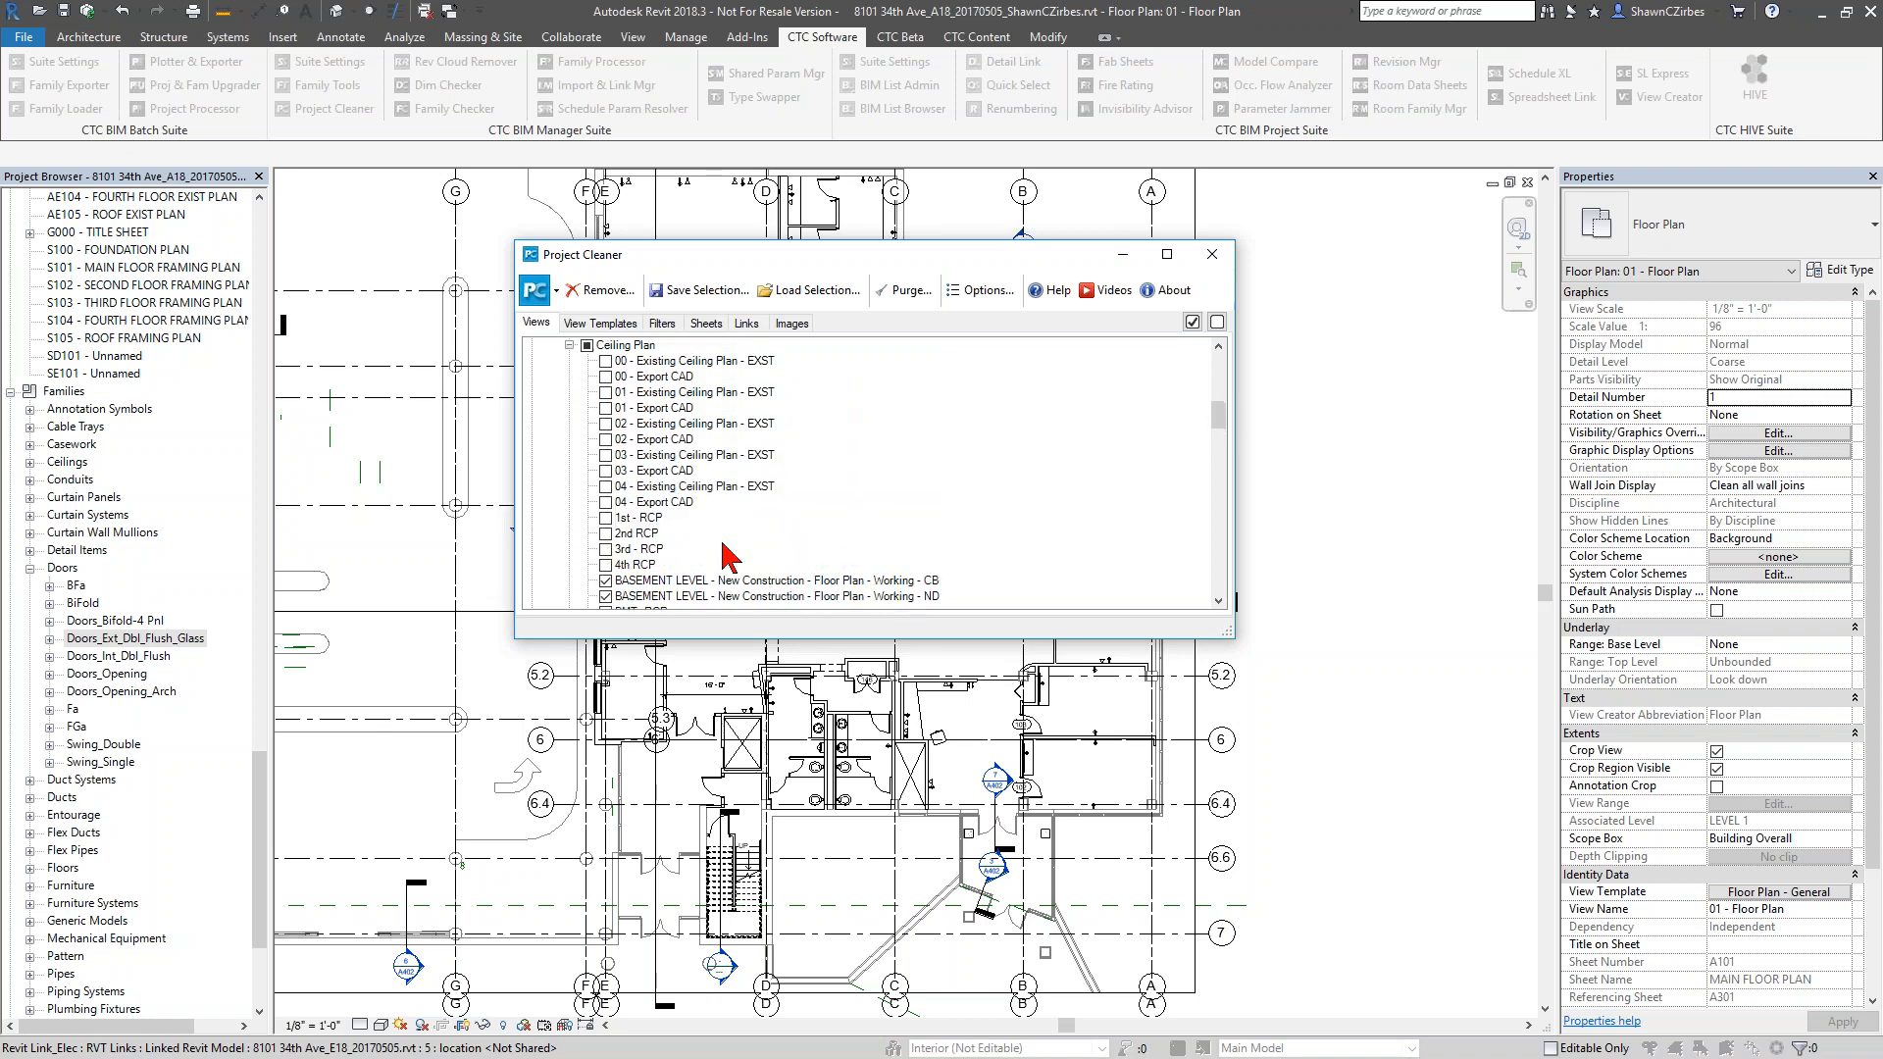
scroll(727, 557, "up", 5)
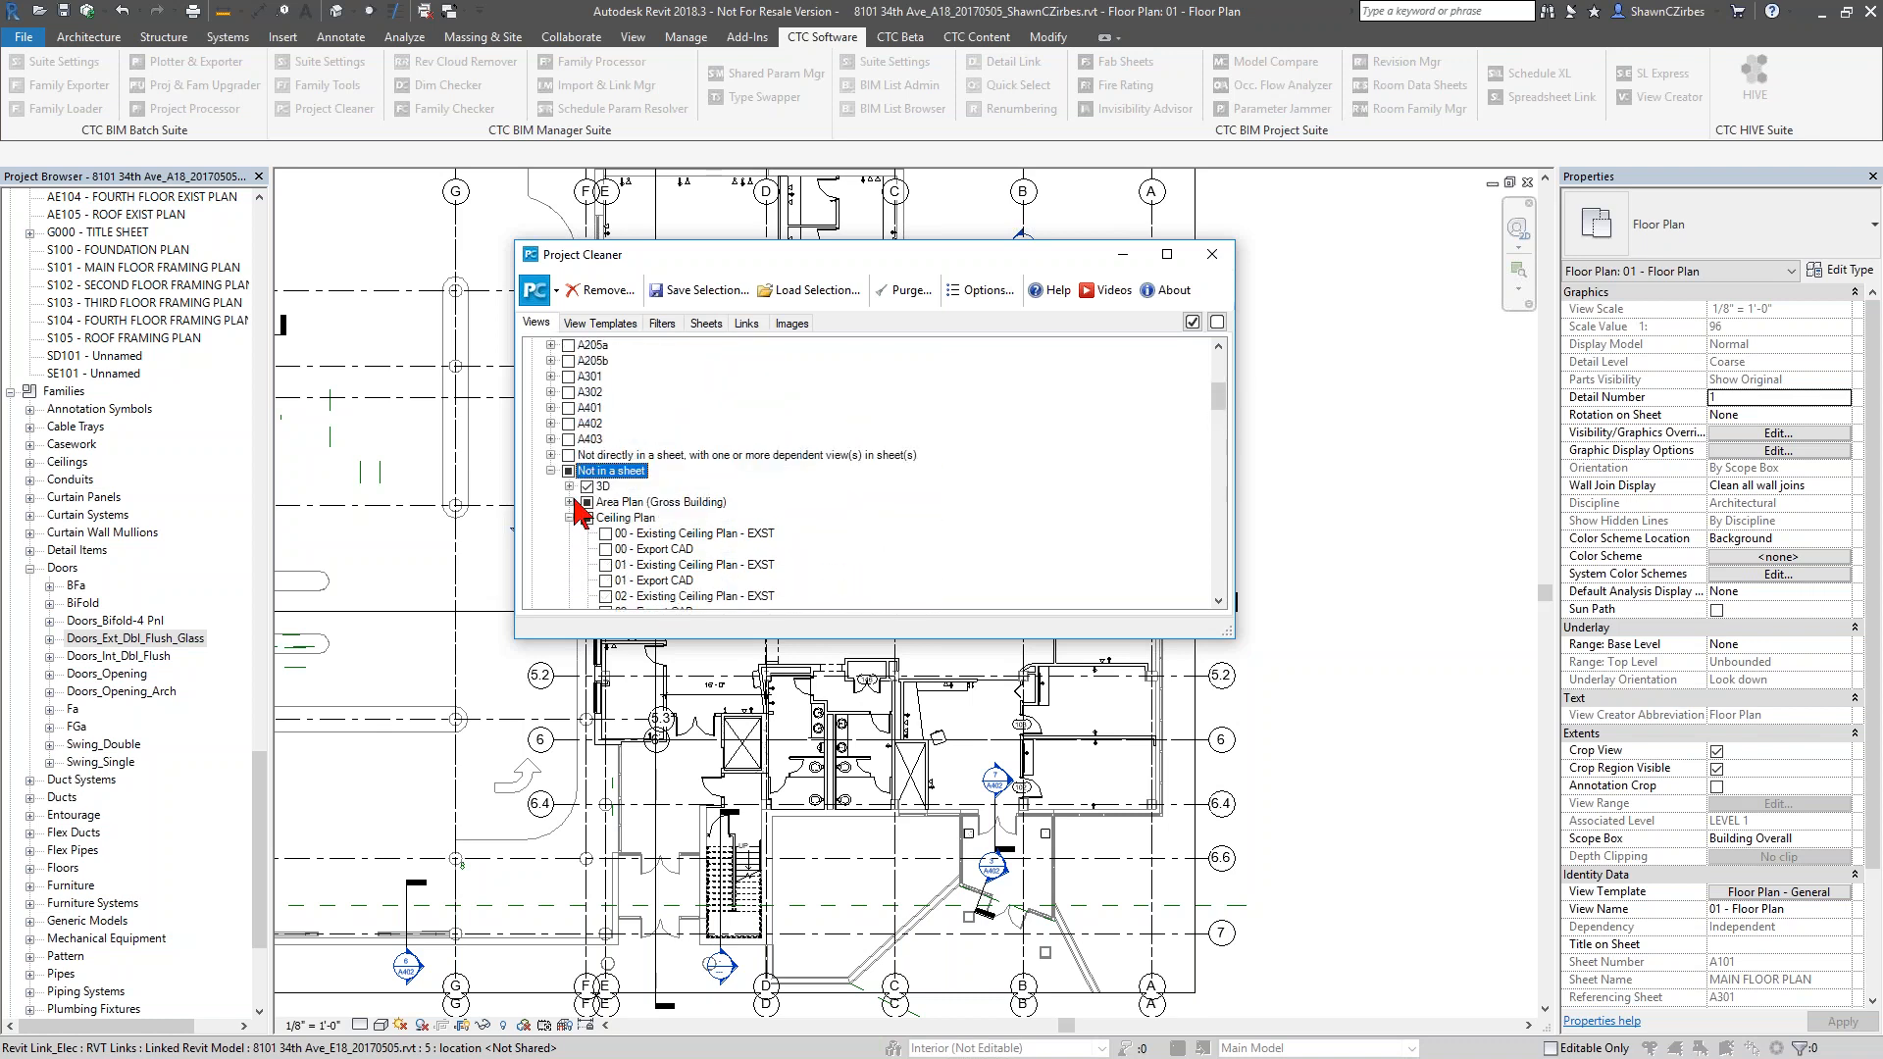
Among the unplaced 3D views, leave Site Export CAD and the Navis Export Ceilings, Floors/Roofs, Furn/Equip, Walls Ext and Walls Int views out of the removal
left_click(569, 487)
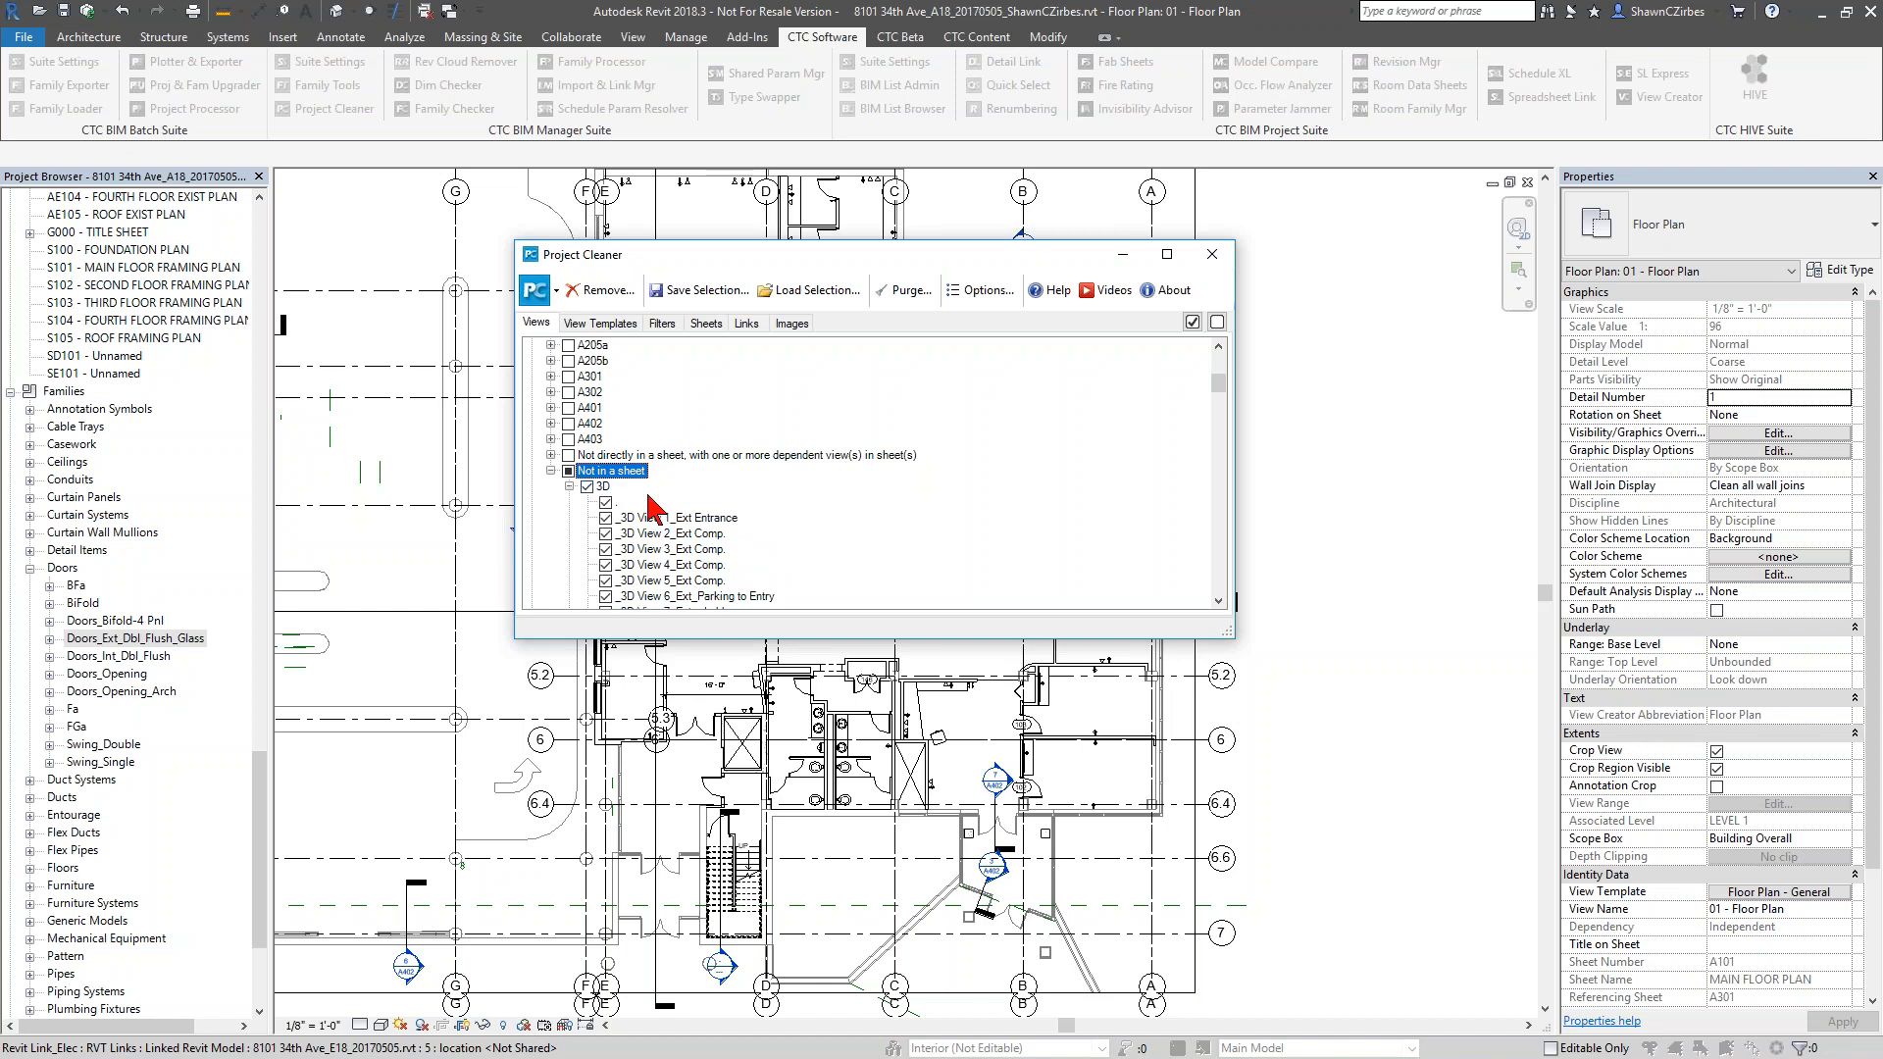
scroll(667, 522, "down", 10)
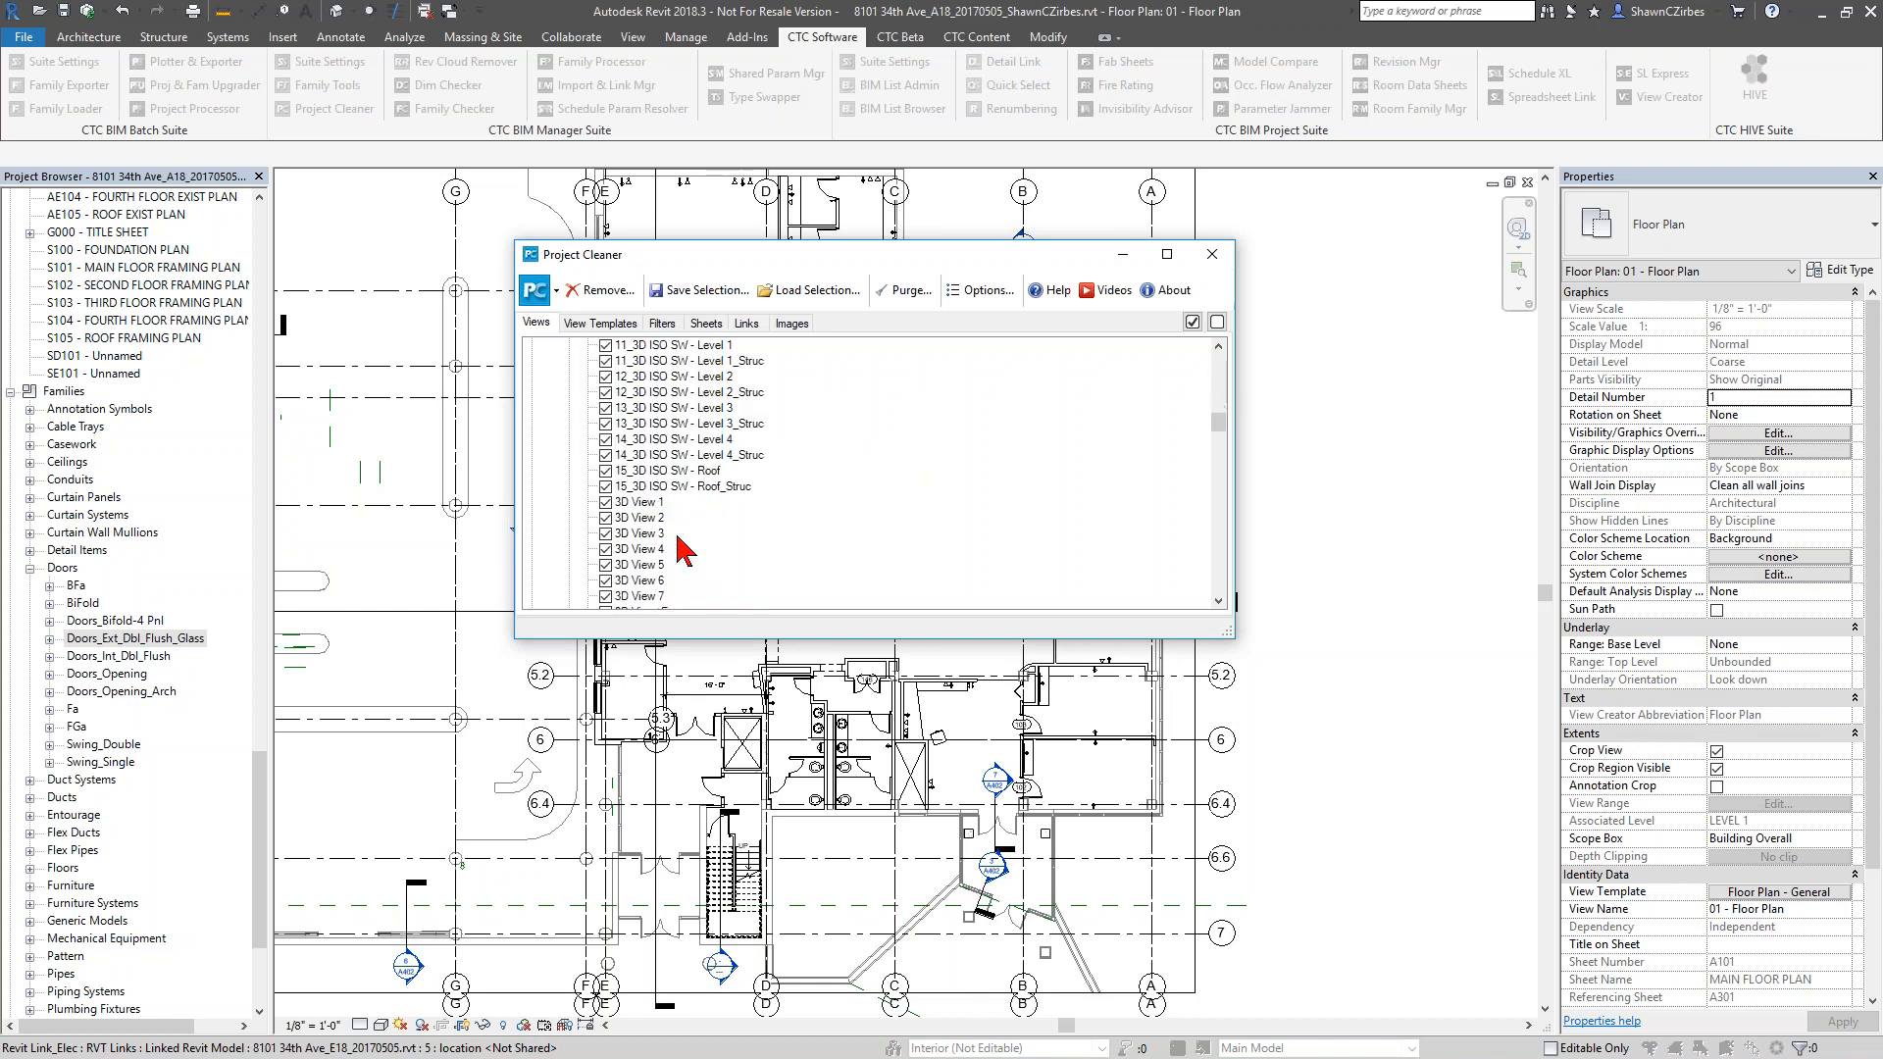
scroll(684, 549, "down", 6)
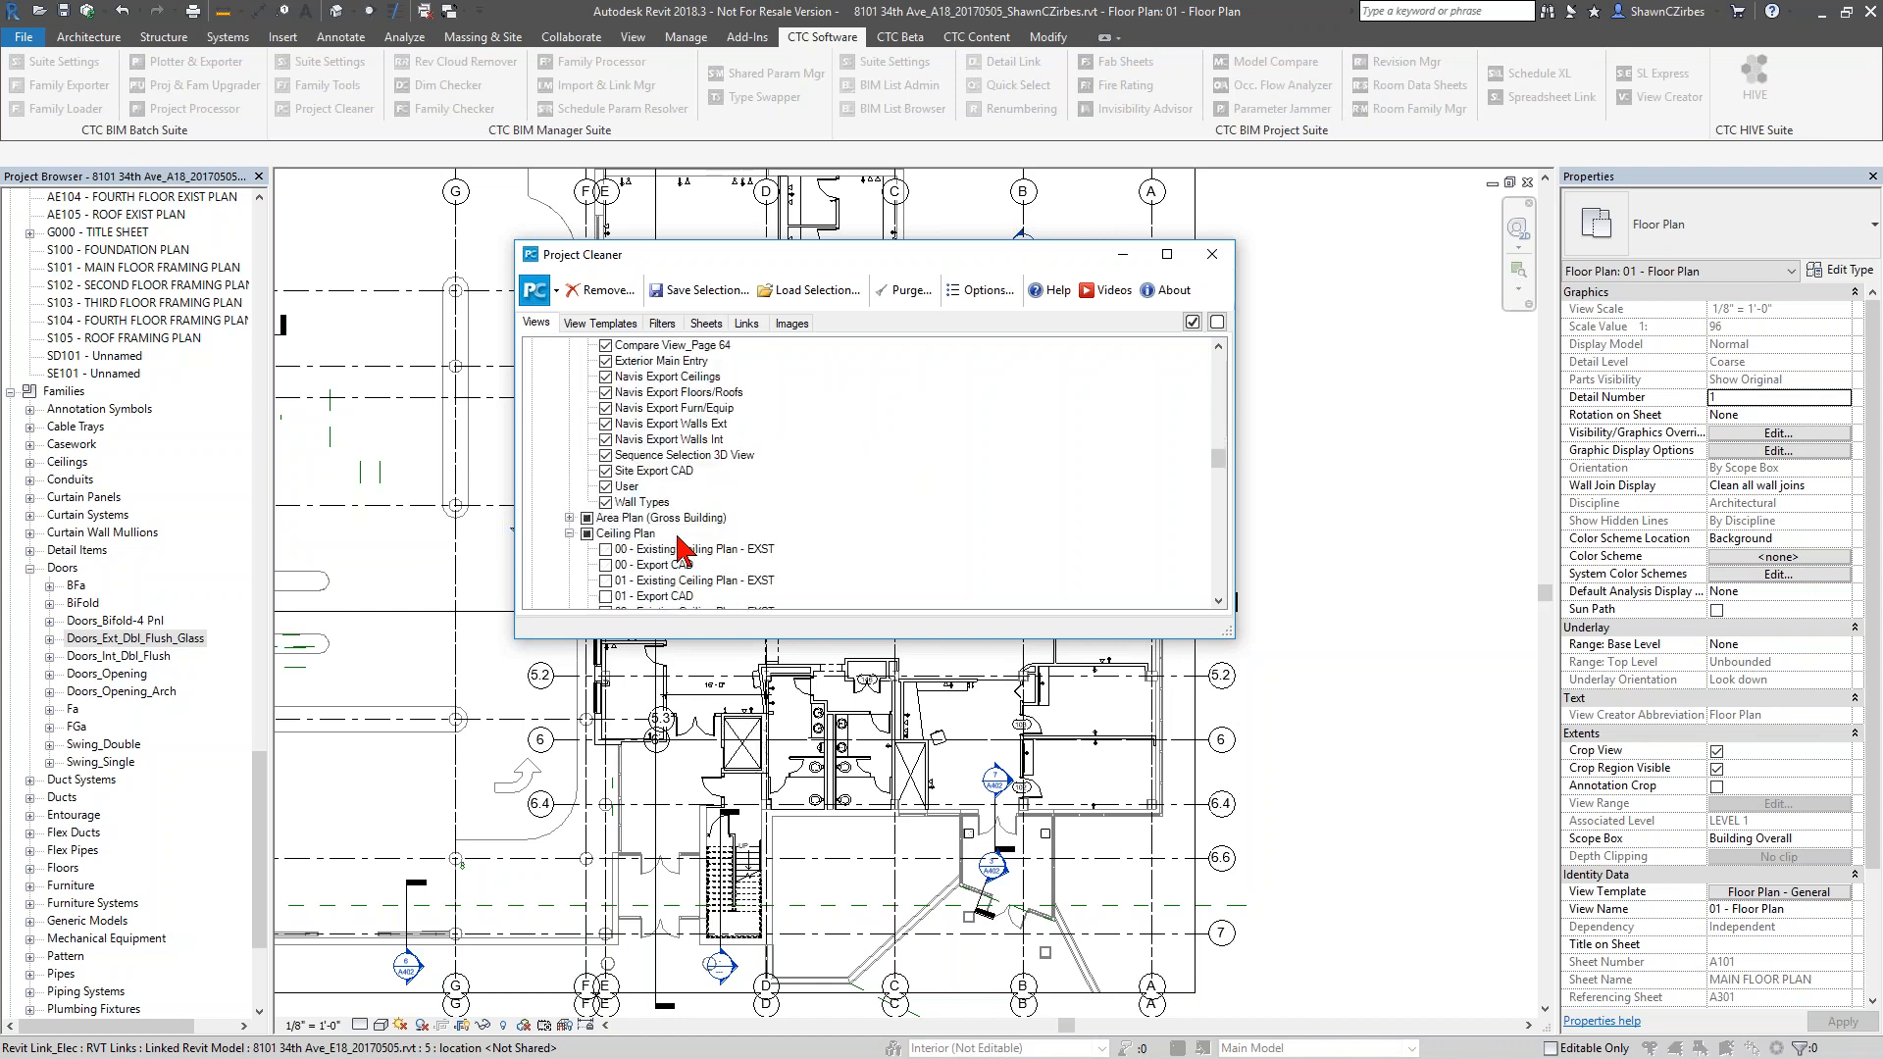
scroll(683, 545, "up", 4)
scroll(684, 545, "down", 6)
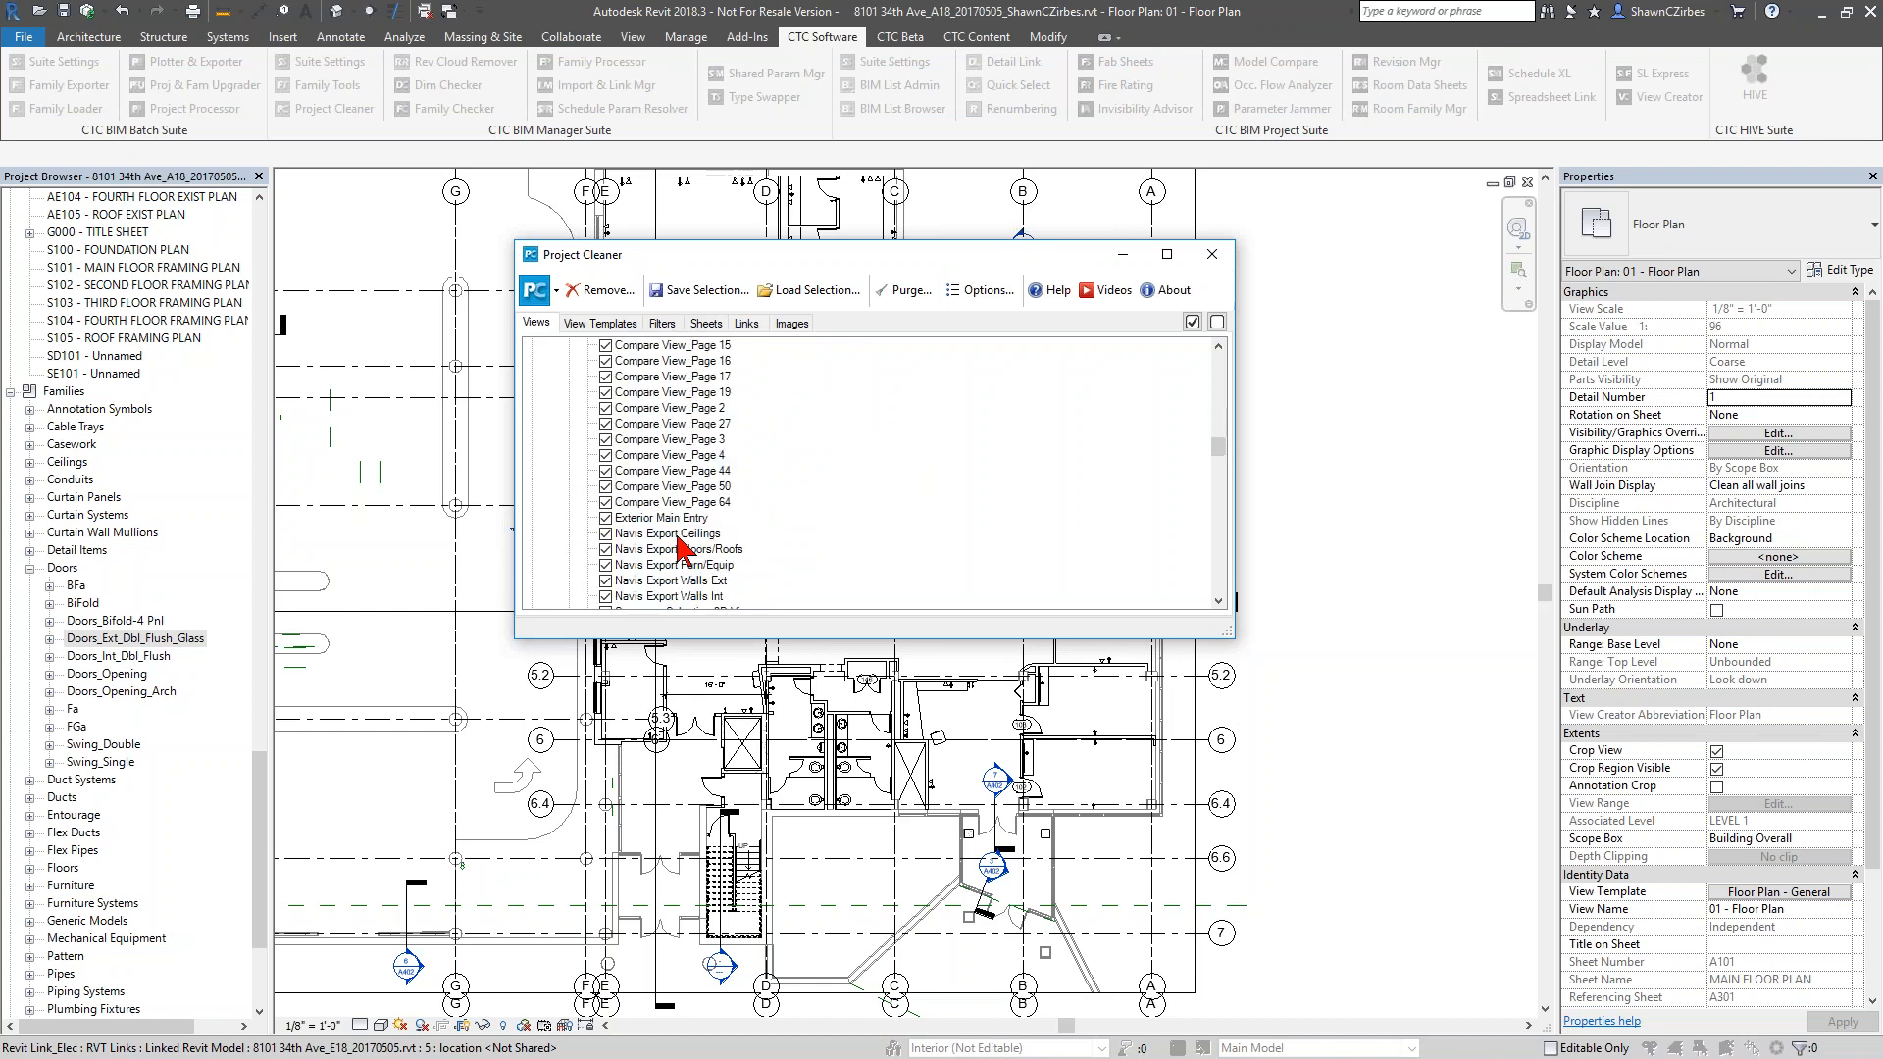
scroll(676, 534, "up", 1)
left_click(605, 408)
left_click(605, 423)
left_click(618, 455)
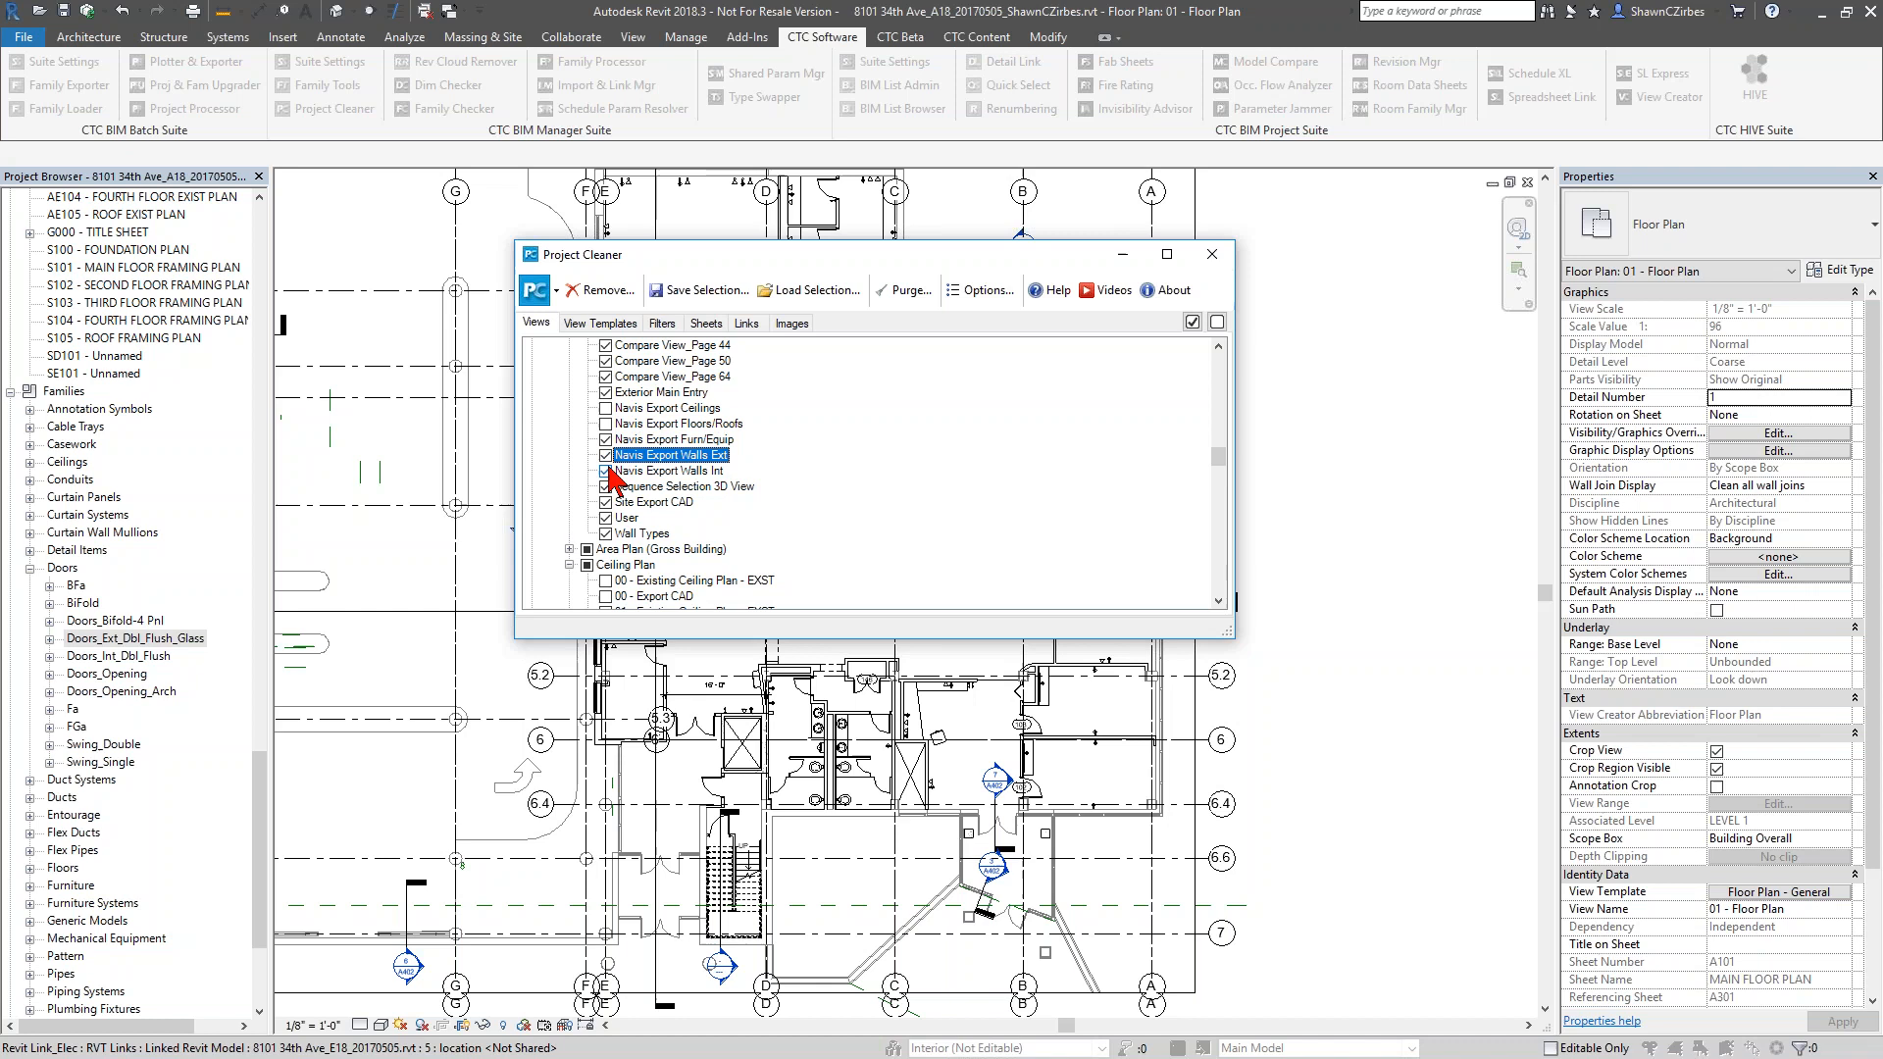
left_click(605, 502)
left_click(605, 471)
left_click(606, 455)
left_click(605, 439)
Review the remaining marked 3D views up to the start of their group and shift the Project Cleaner window slightly
scroll(667, 541, "up", 2)
scroll(664, 549, "up", 10)
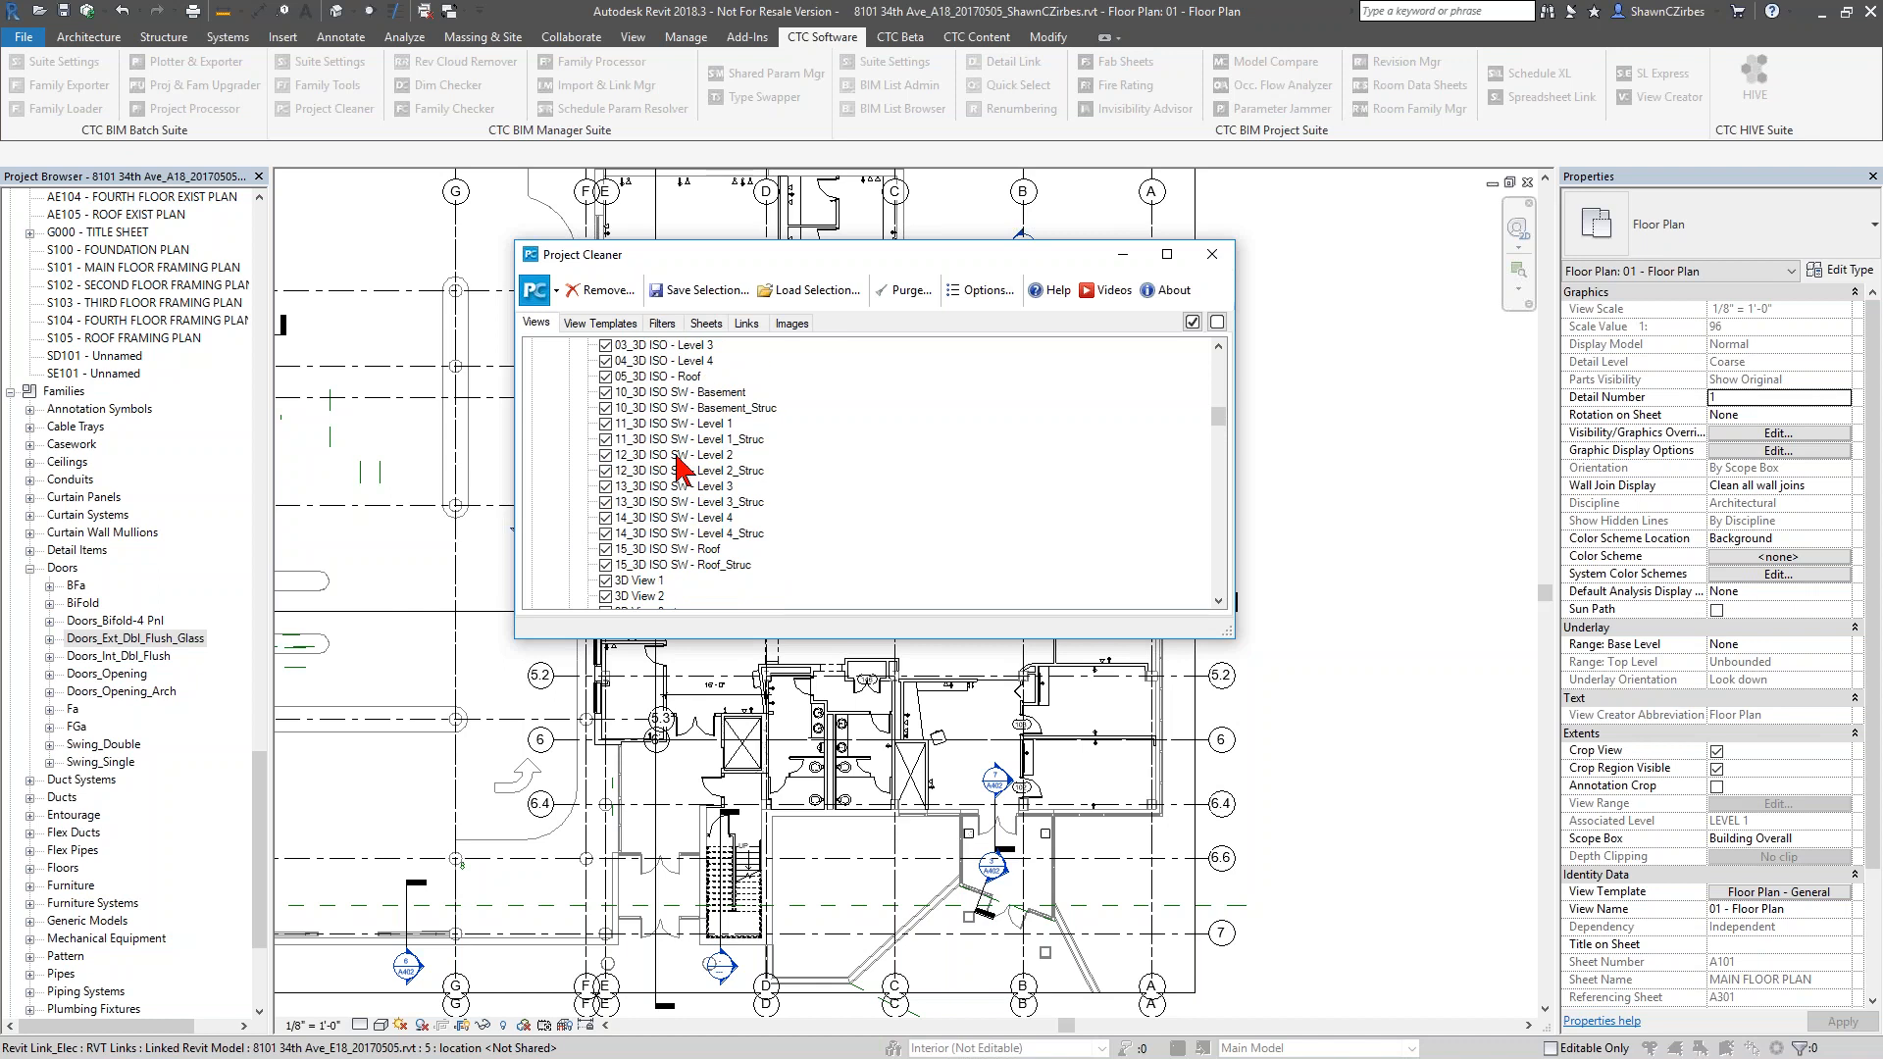
scroll(684, 469, "up", 5)
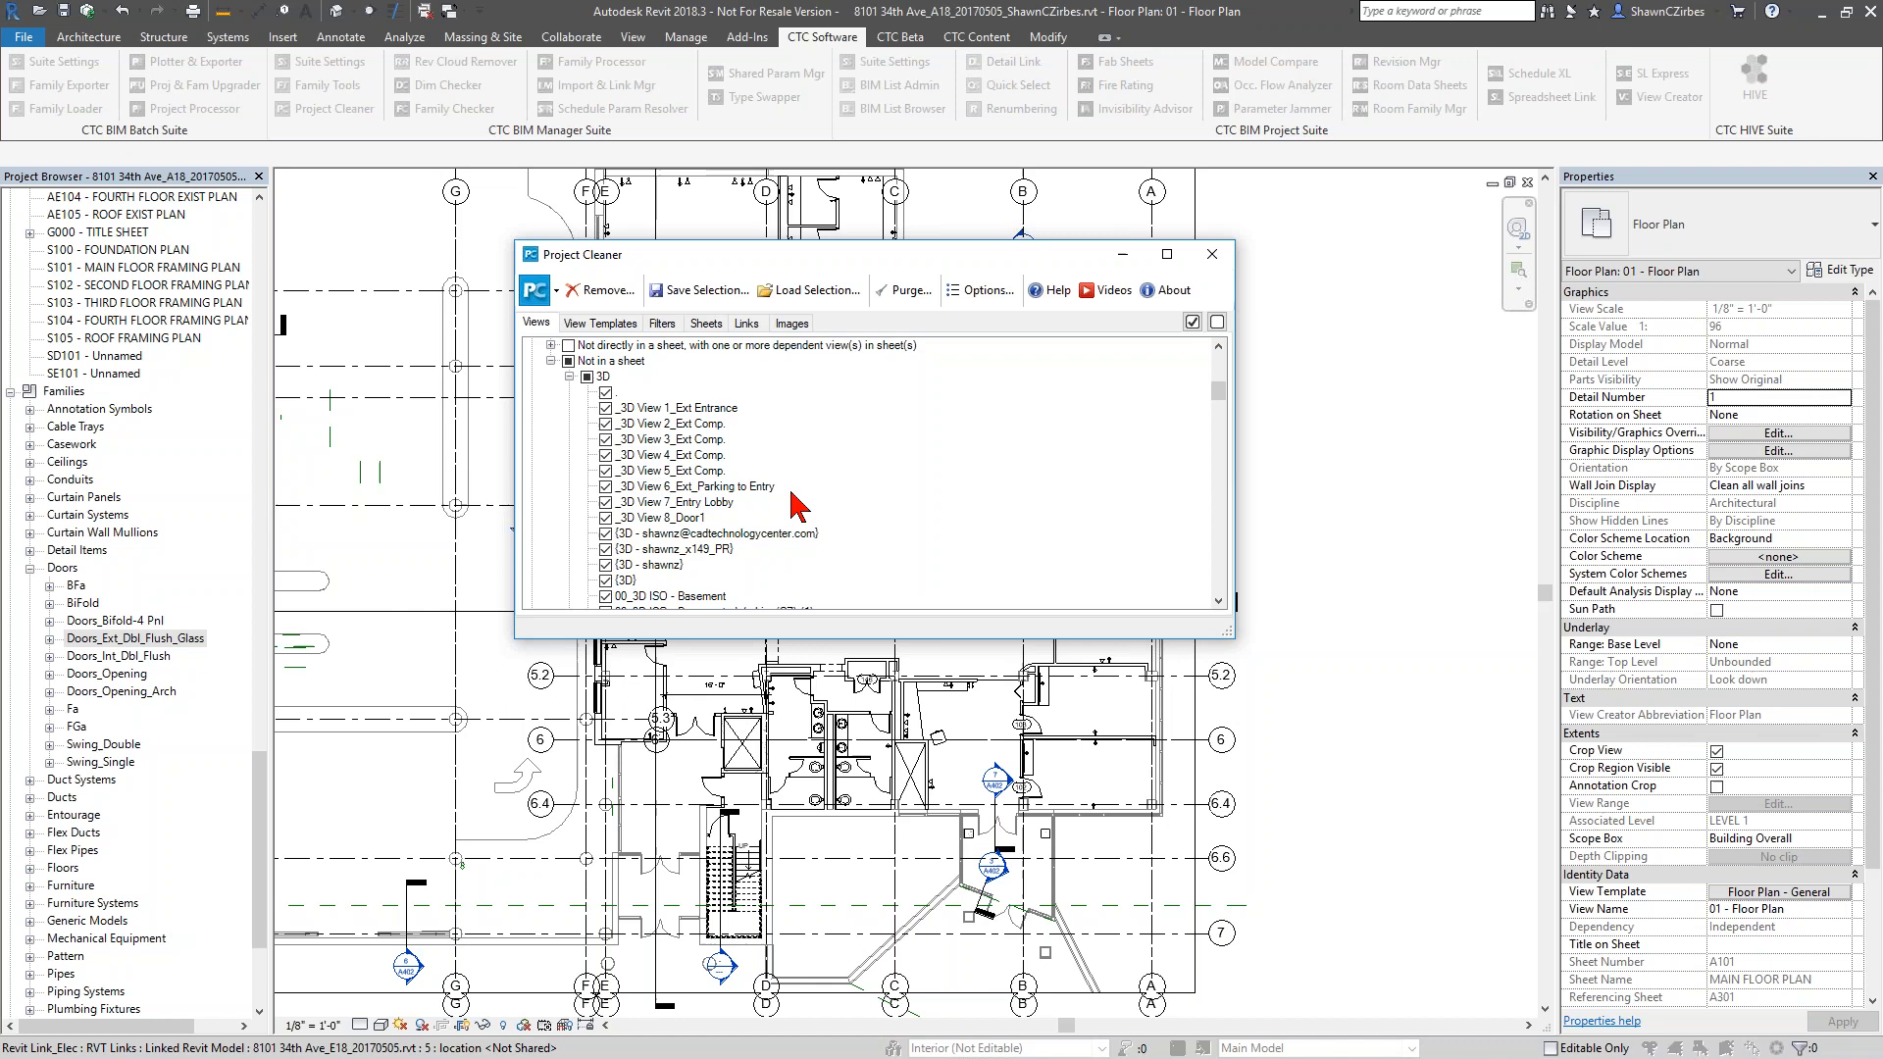
scroll(798, 506, "up", 3)
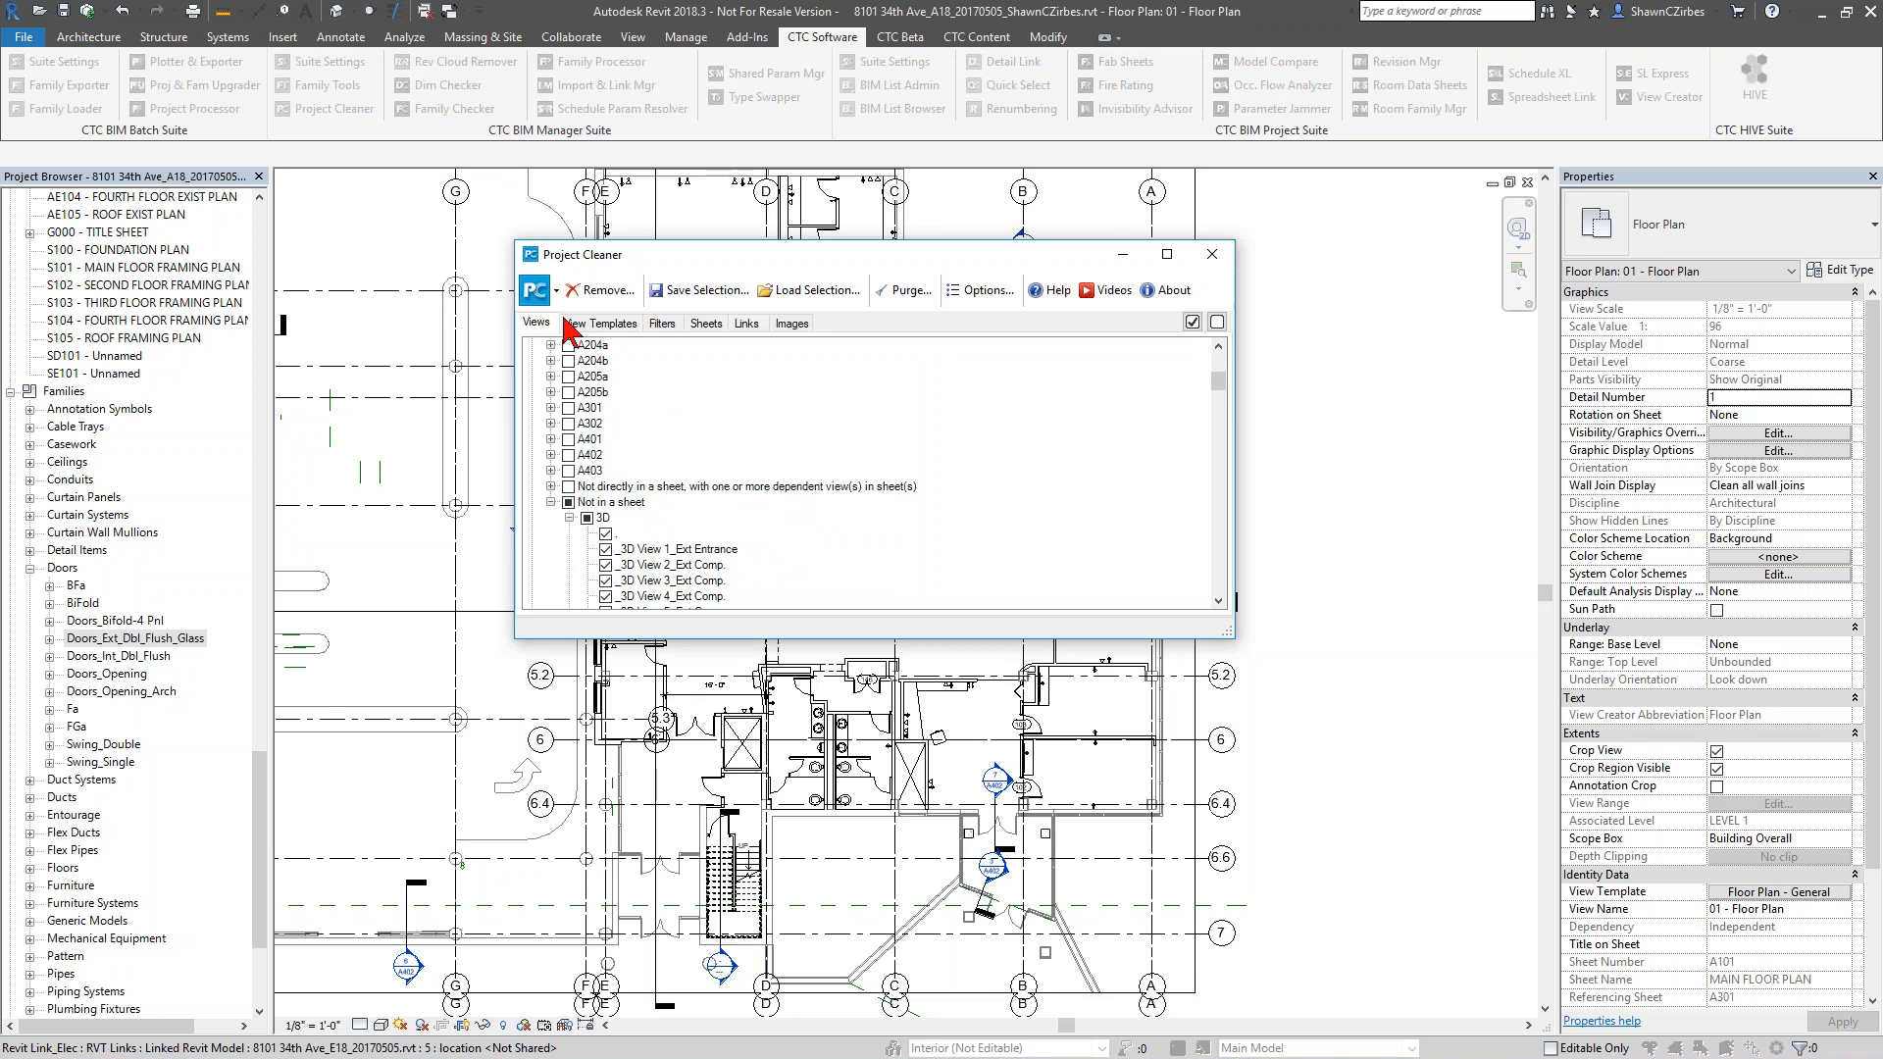
left_click_drag(594, 257, 638, 259)
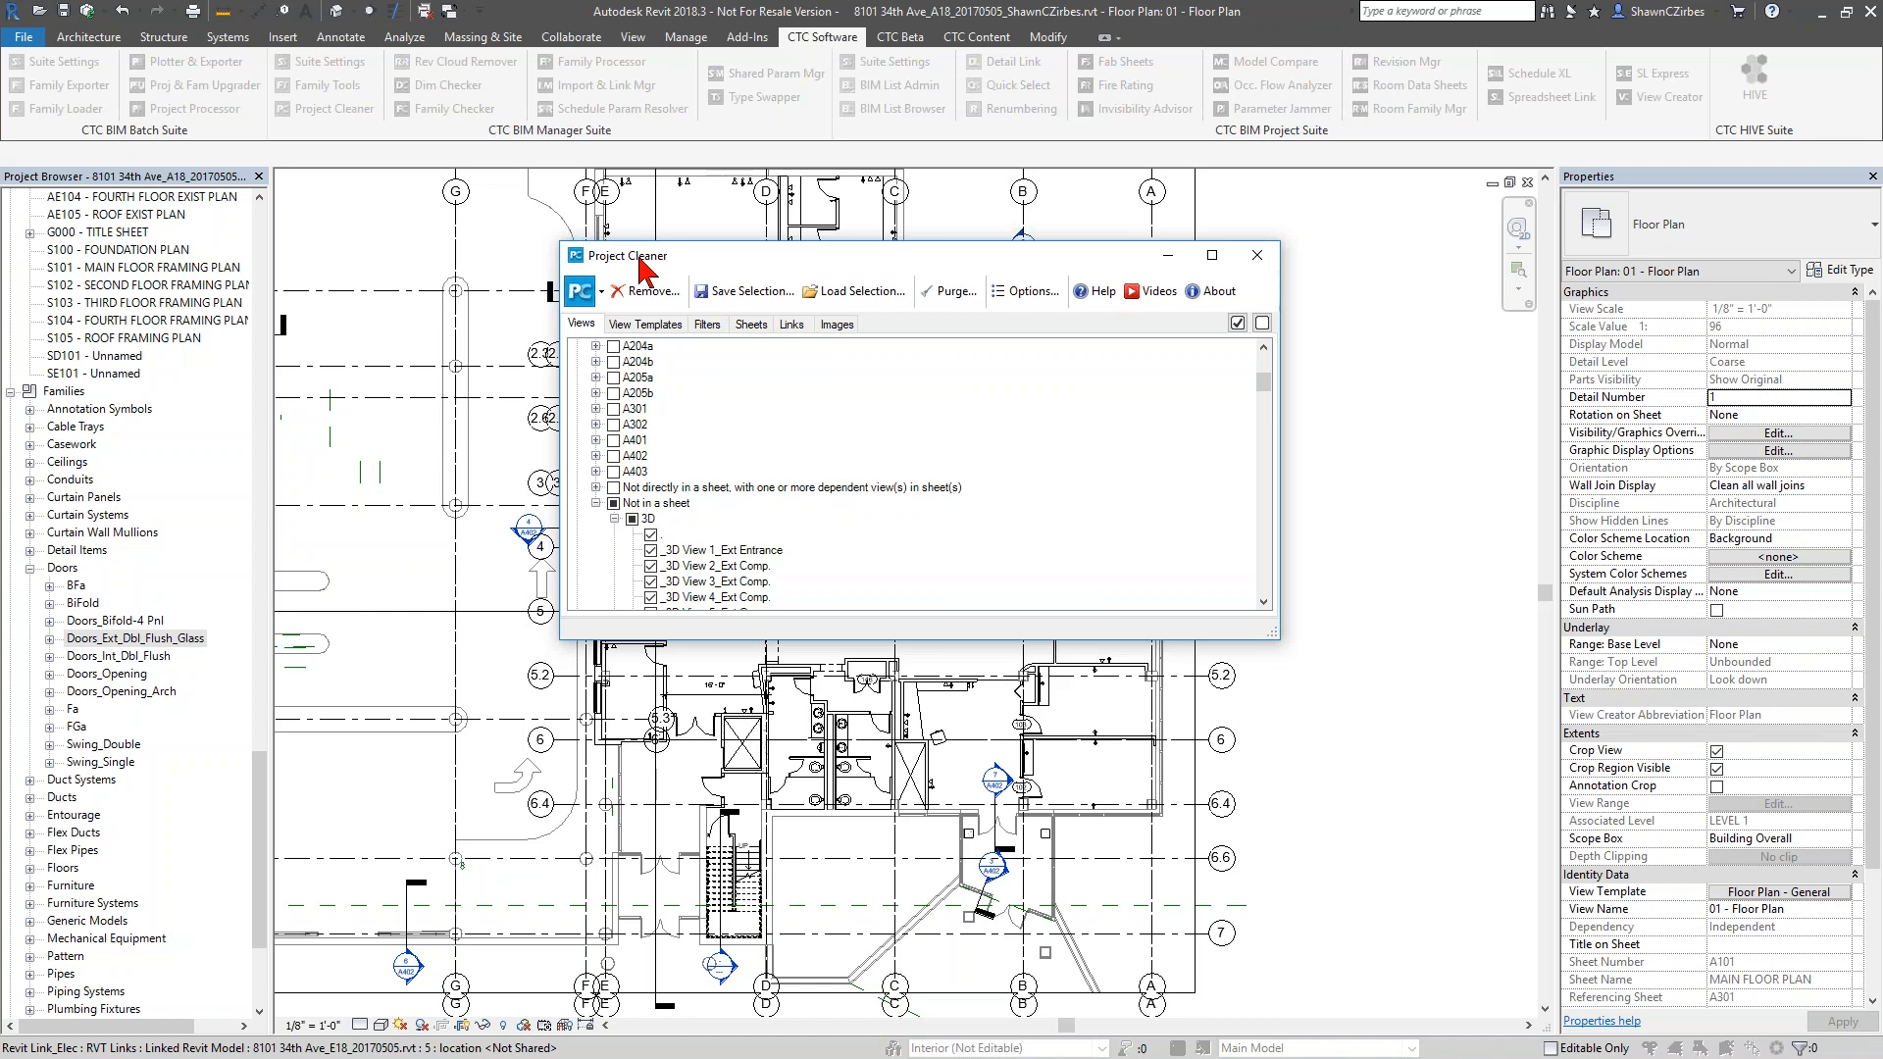
Toggle the removal marks of the whole Not in a sheet group and of the entire Views tree
left_click(614, 504)
scroll(648, 461, "up", 4)
scroll(647, 461, "up", 2)
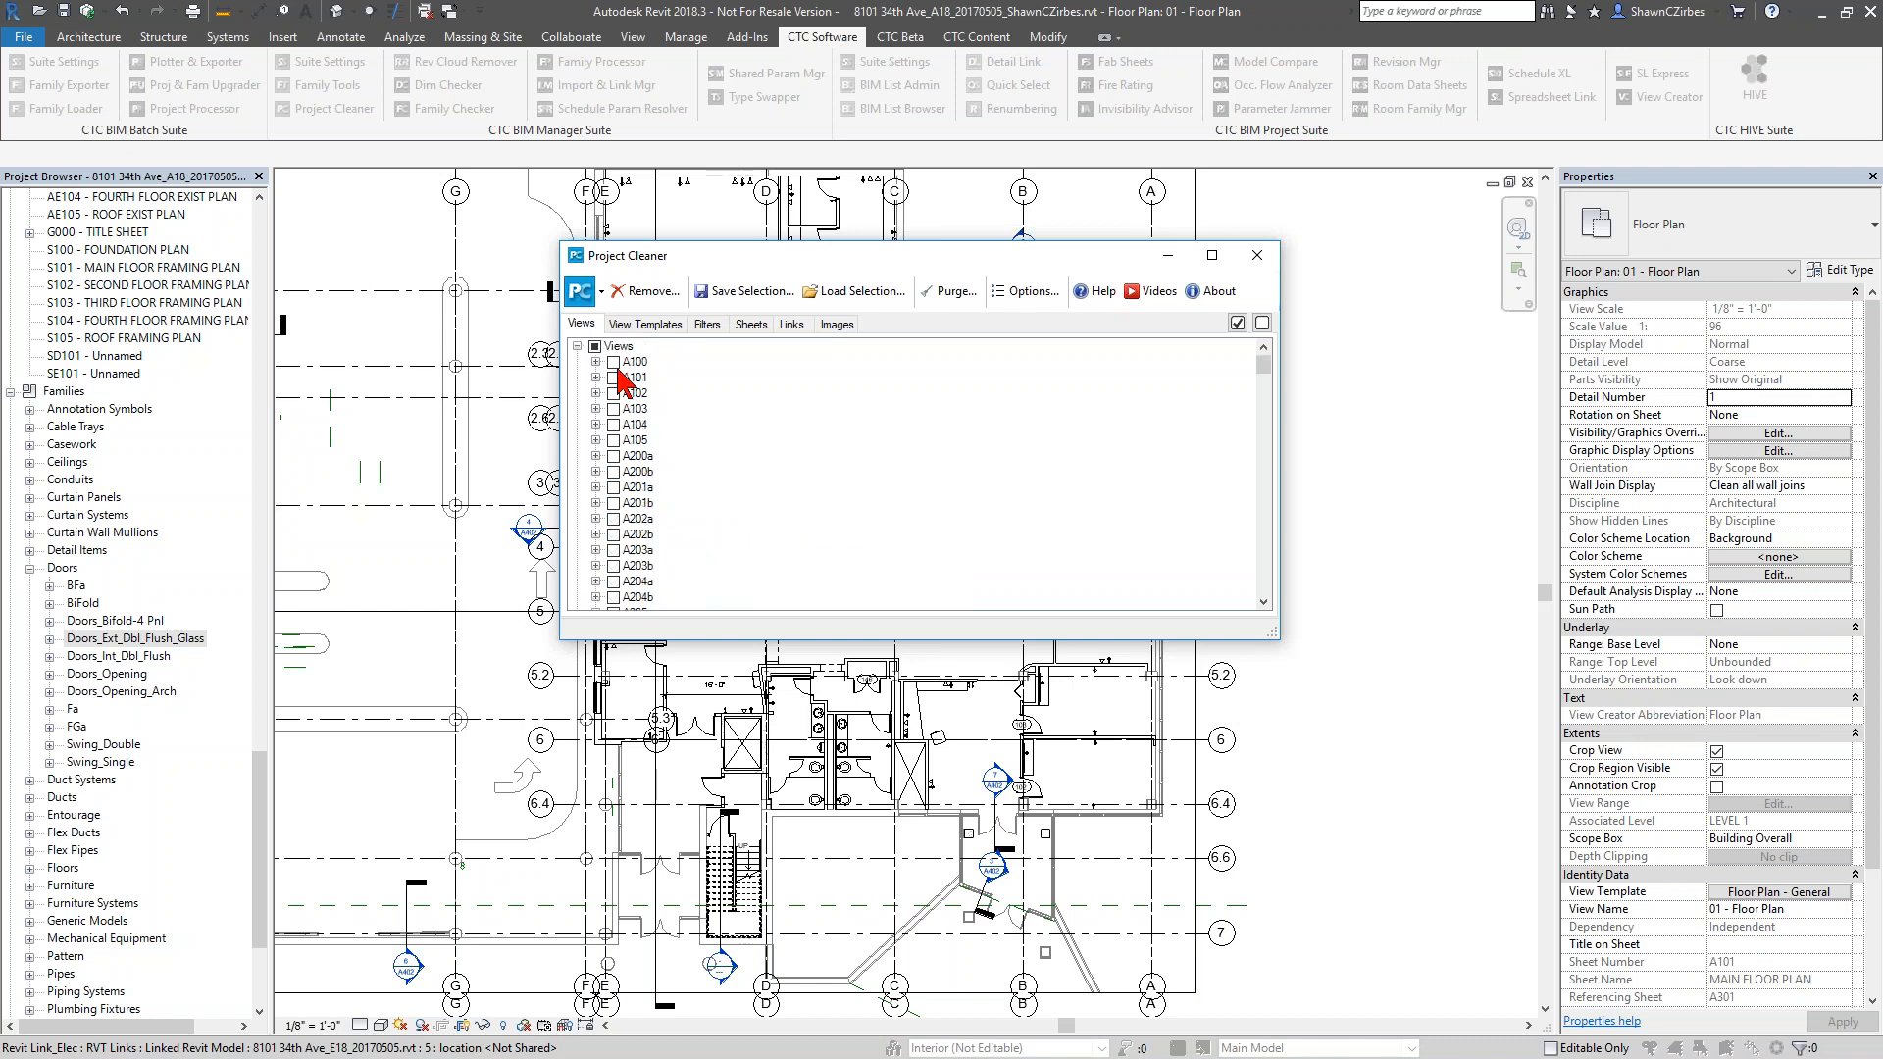
left_click(594, 346)
Toggle the removal marks of the sheet groups A100 to A105 individually and inspect the views under A101
left_click(613, 362)
left_click(613, 377)
left_click(613, 393)
left_click(613, 409)
left_click(613, 425)
left_click(614, 441)
left_click(595, 377)
left_click(615, 393)
left_click(597, 378)
Examine the view templates down to their view types and the filter categories that Project Cleaner can remove
left_click(646, 324)
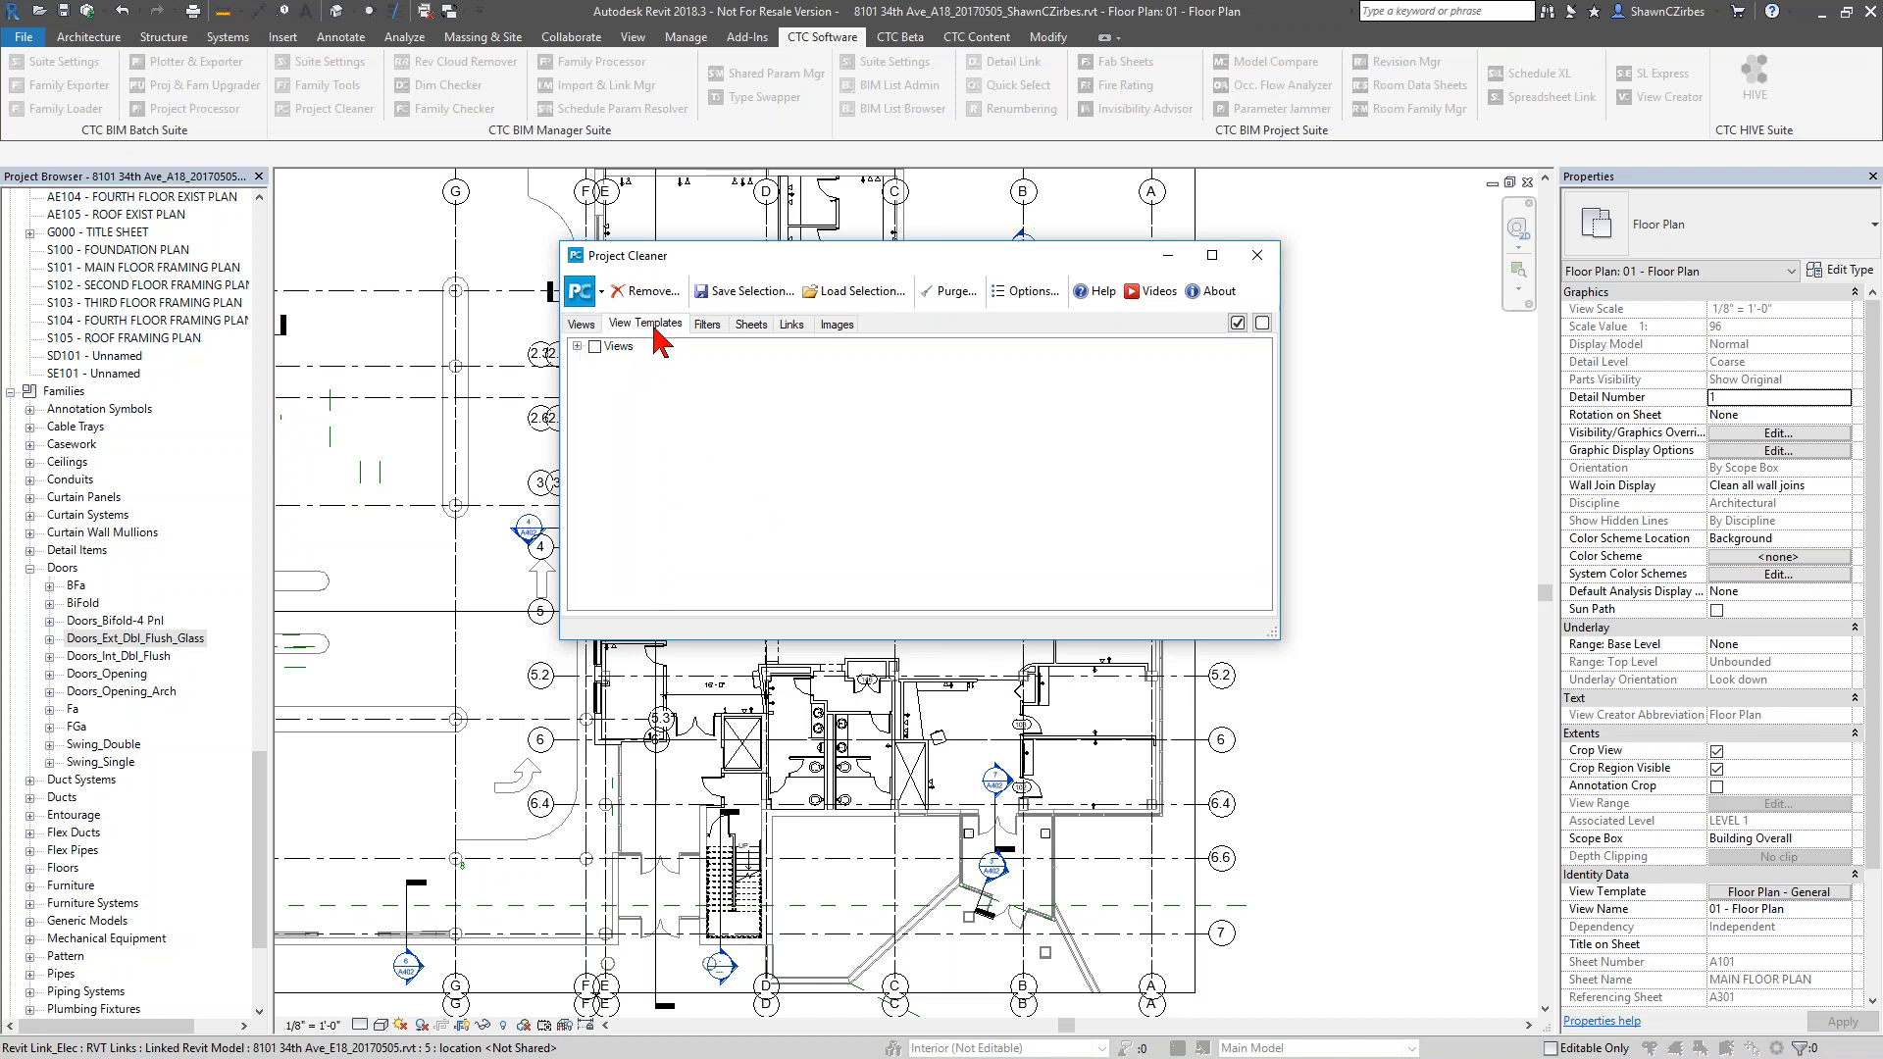
left_click(577, 346)
left_click(595, 362)
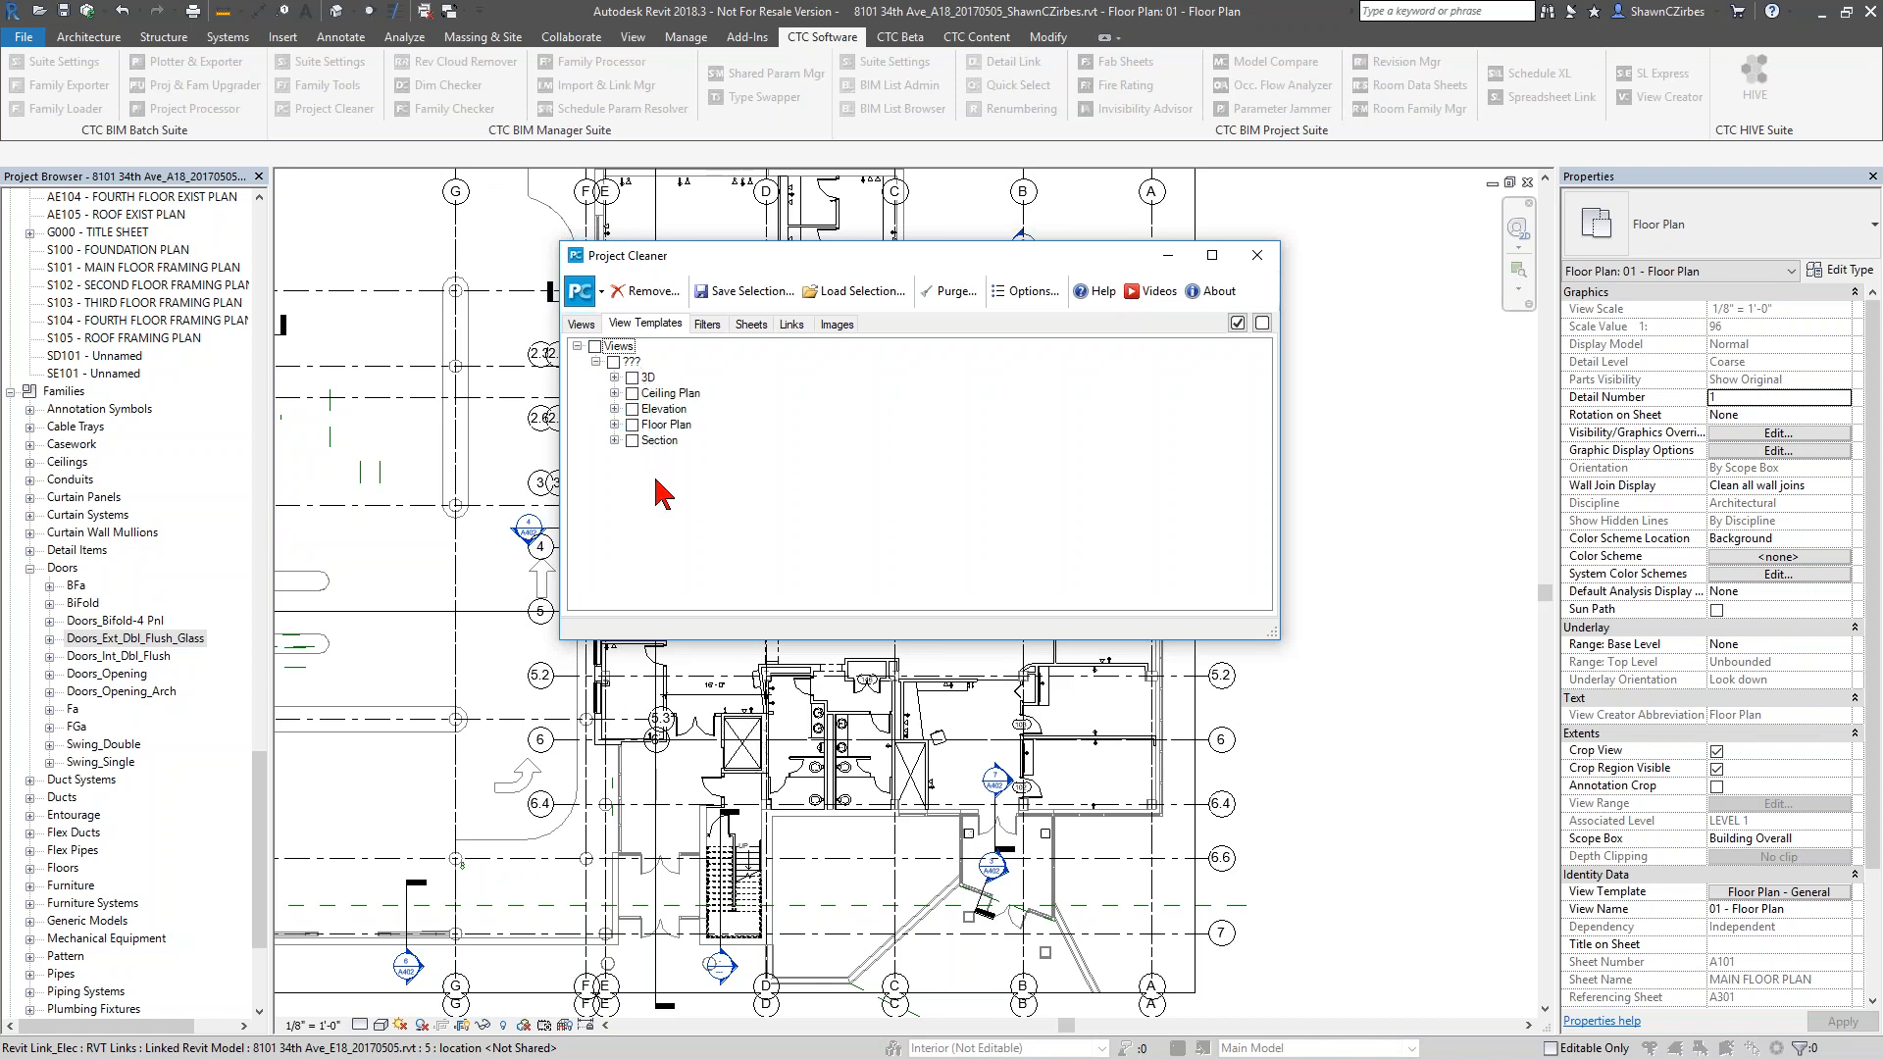
left_click(708, 324)
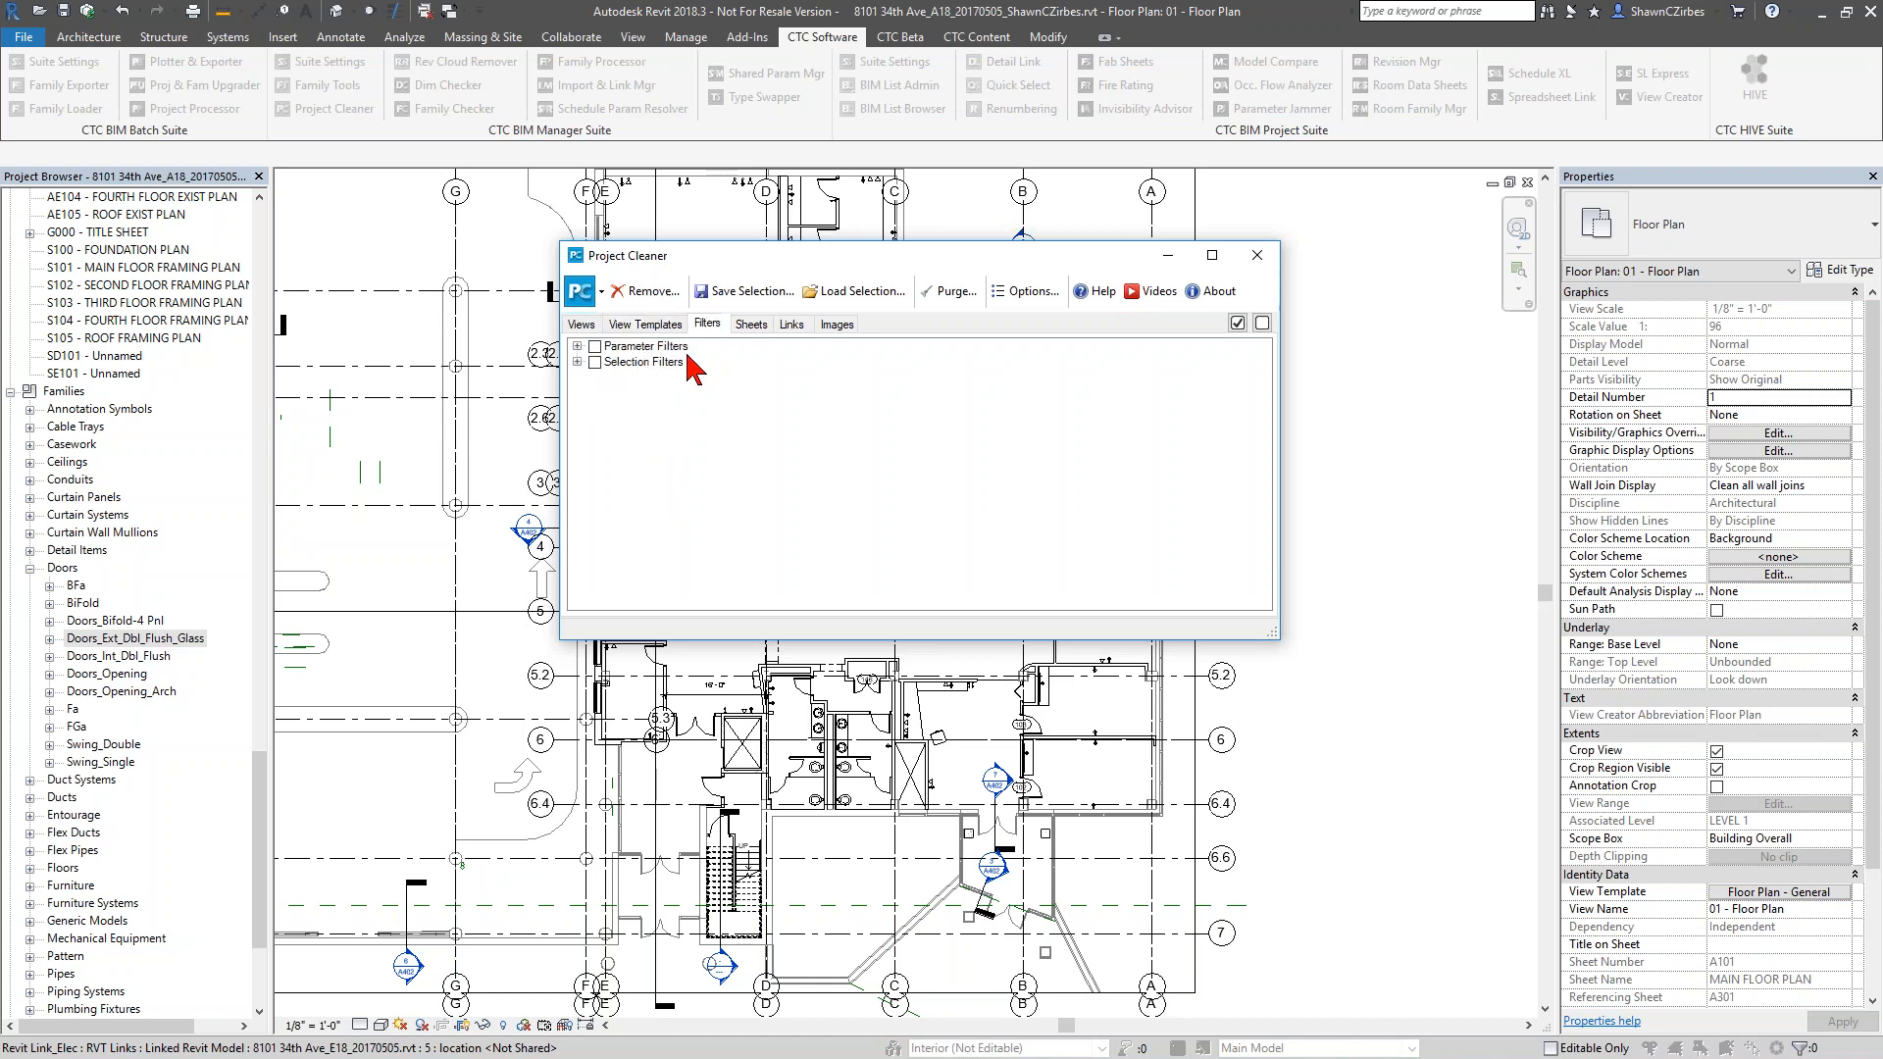
Examine the sheets, links and images that Project Cleaner can remove, and close it without removing anything
left_click(741, 327)
left_click(578, 346)
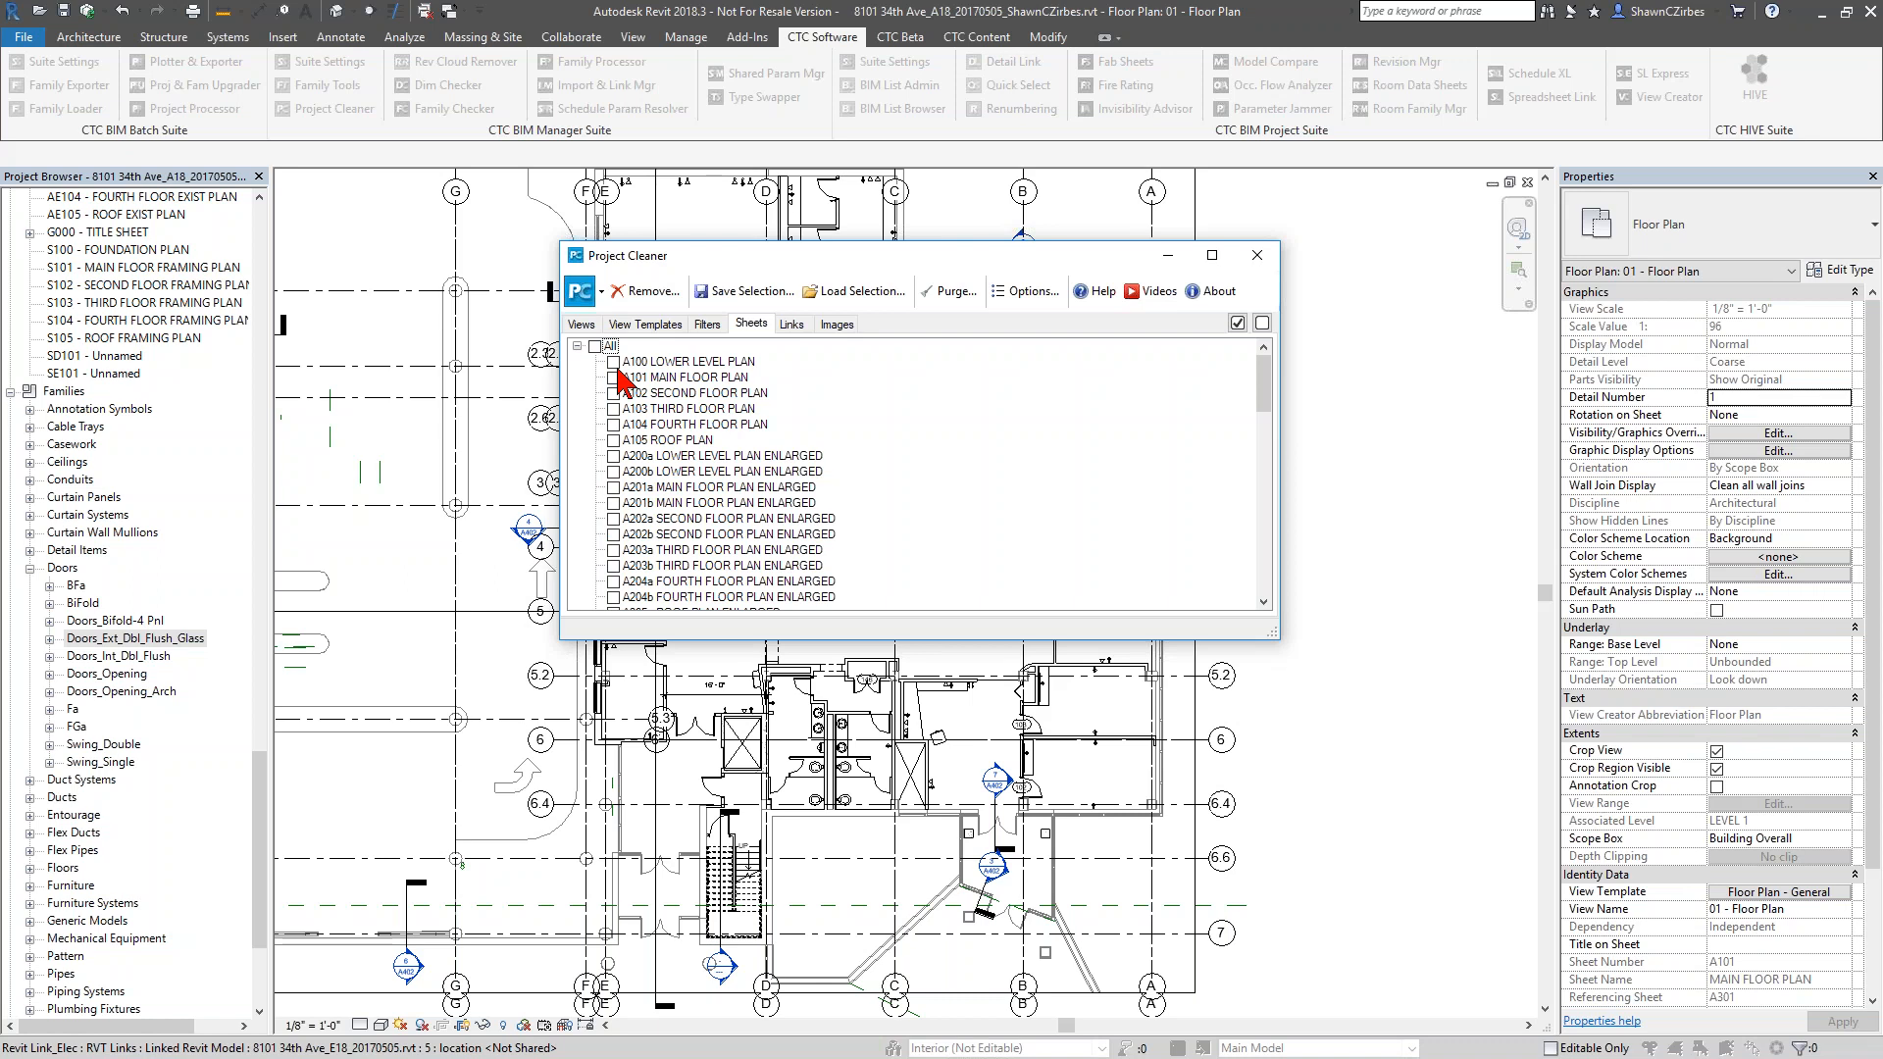
left_click(791, 324)
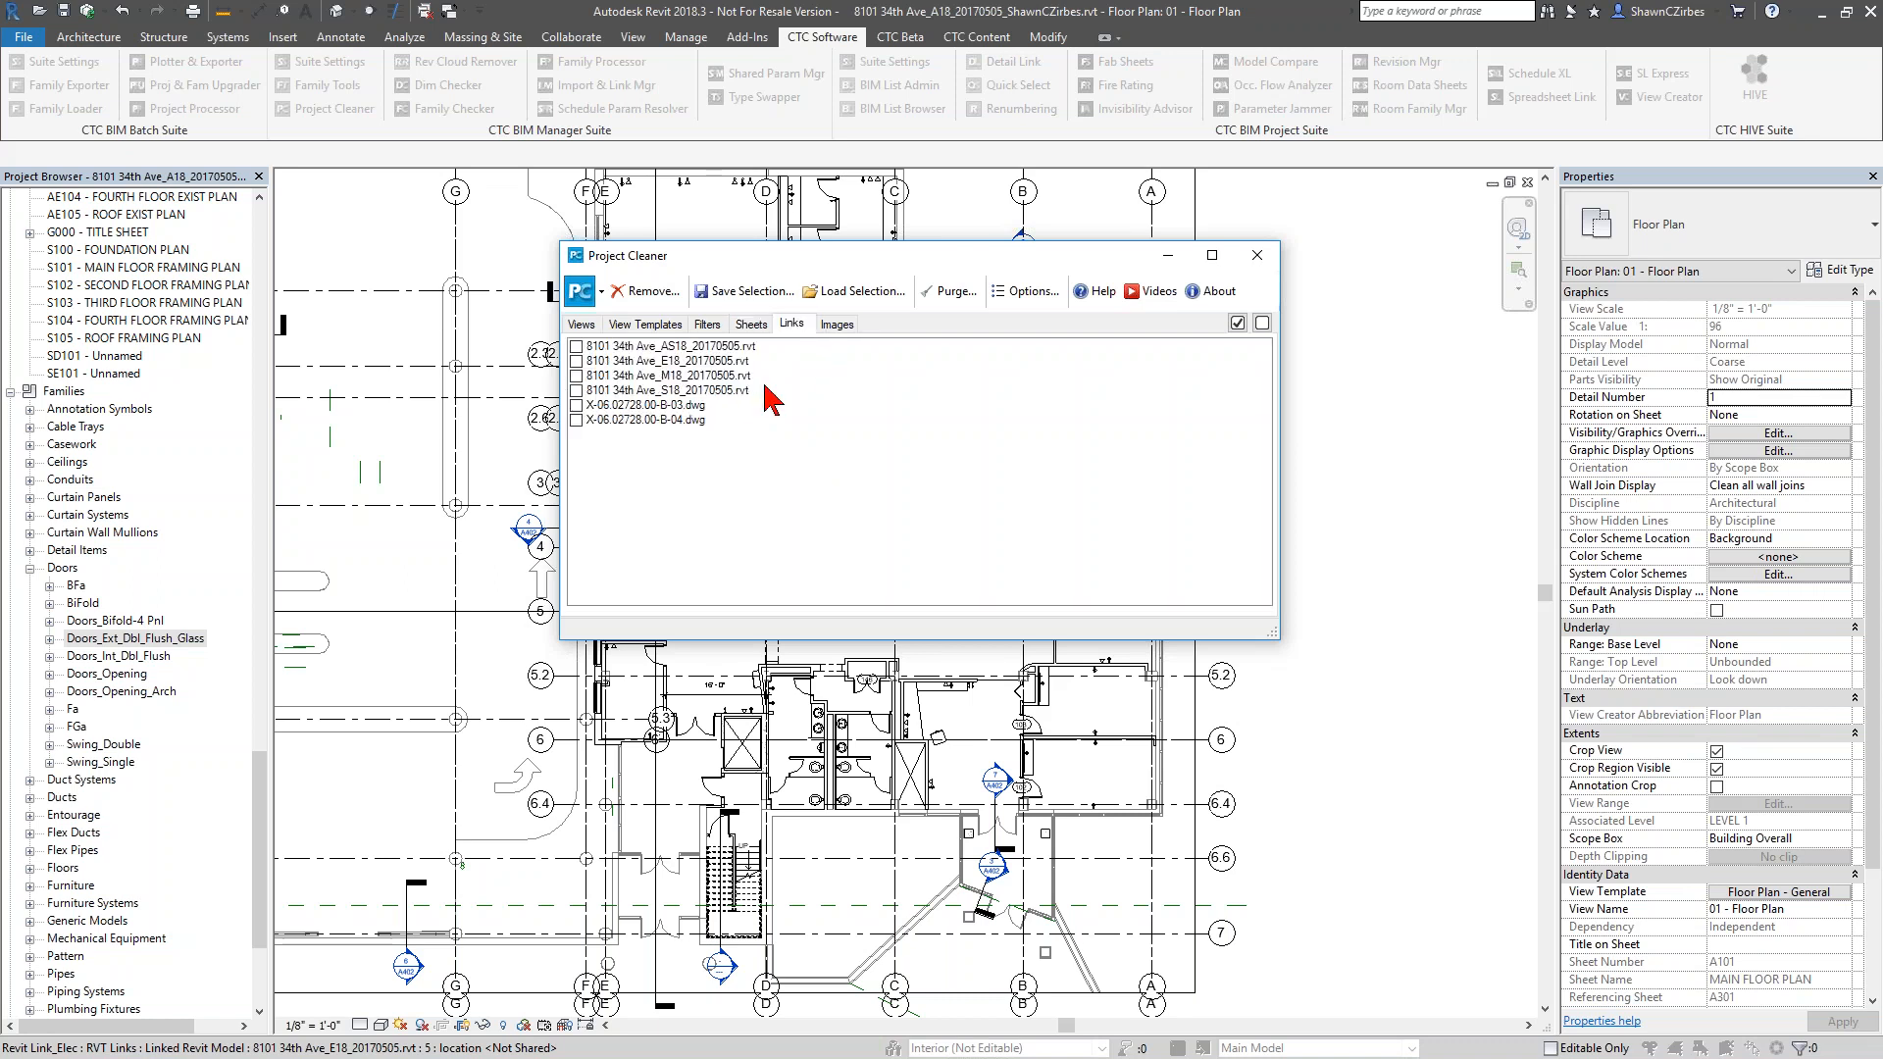
left_click(836, 325)
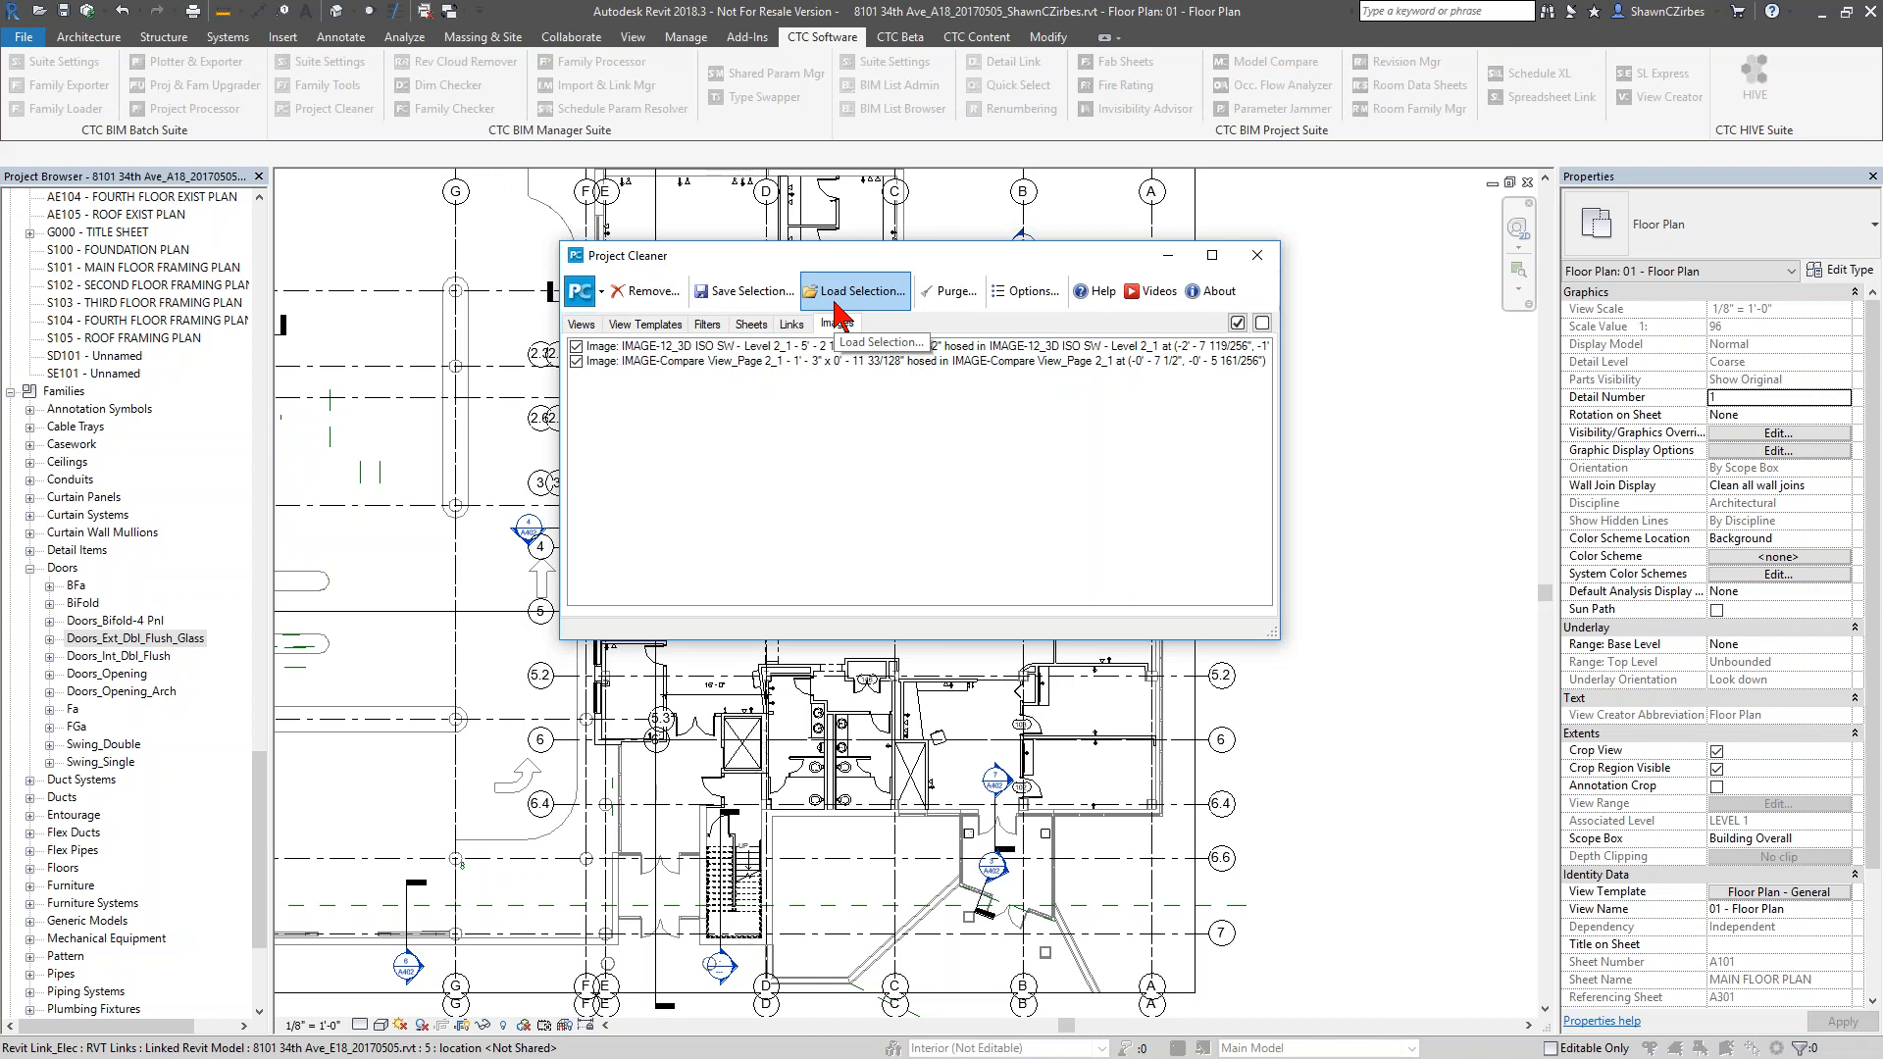
left_click(1256, 255)
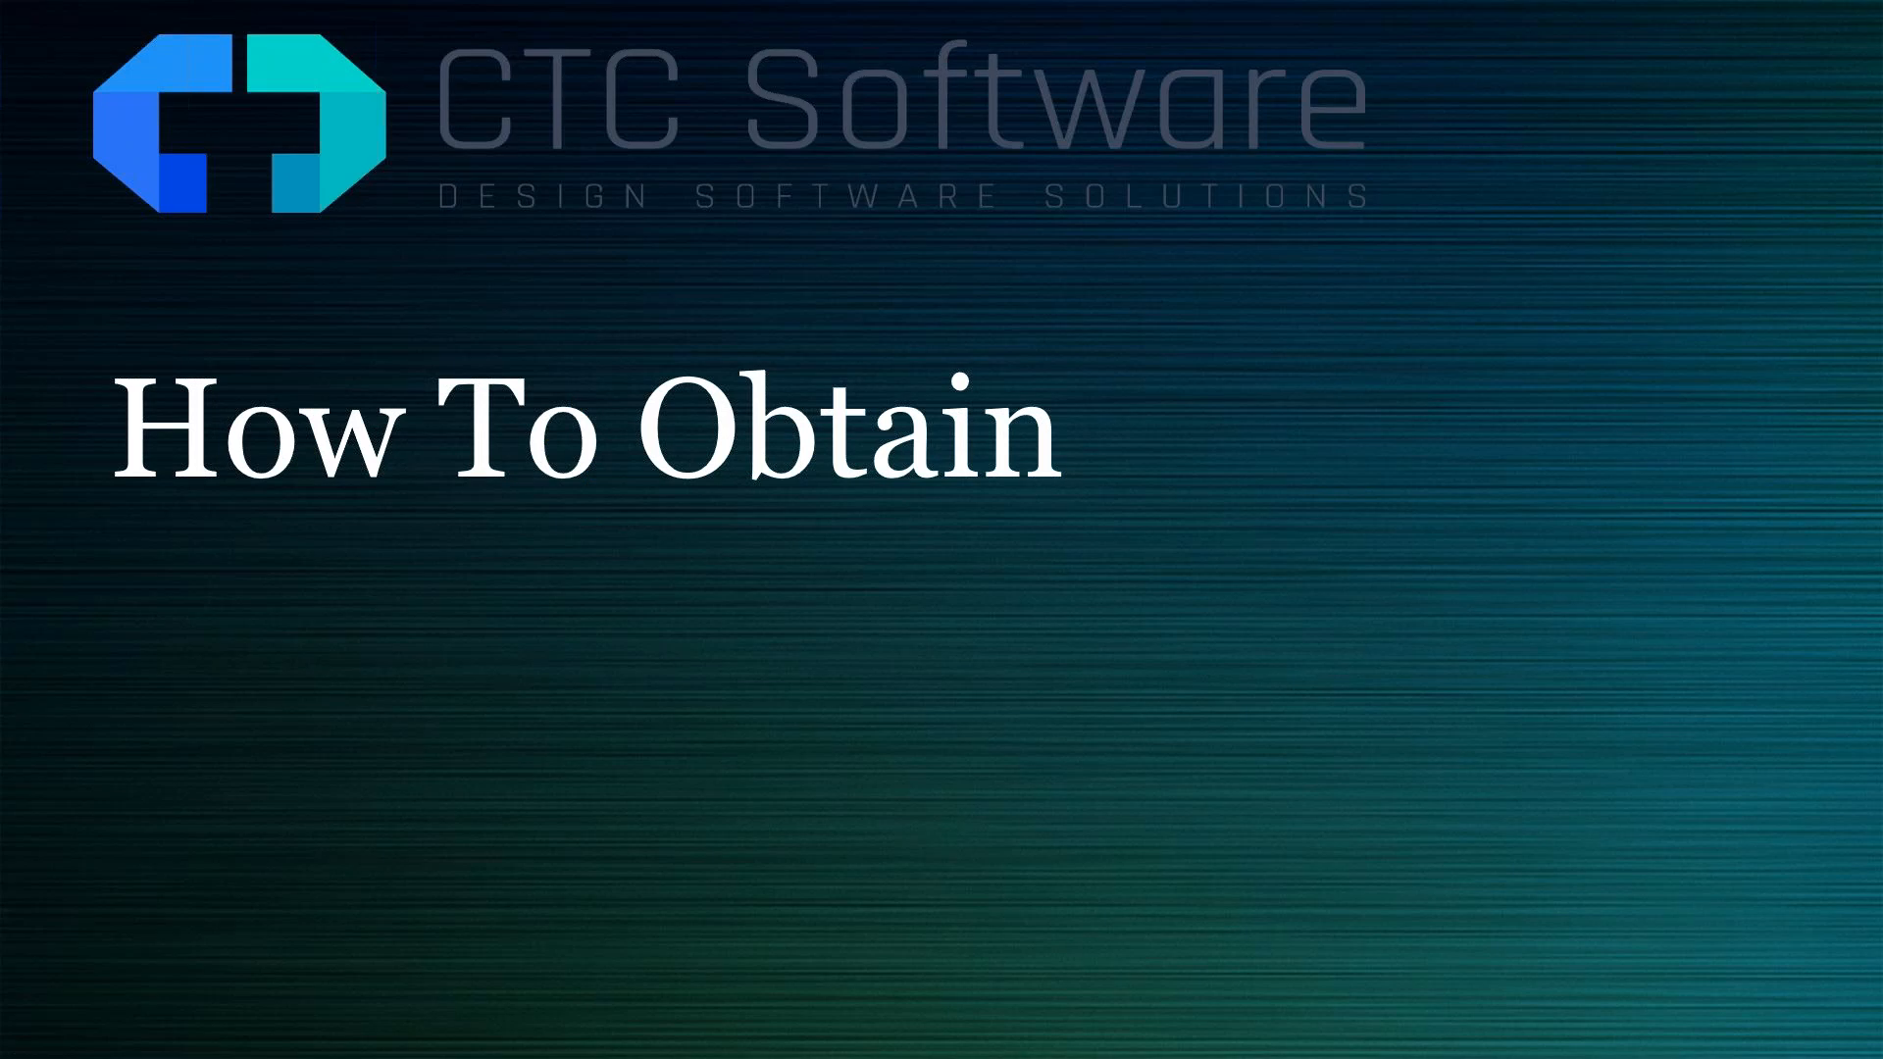
left_click_drag(912, 12, 907, 3)
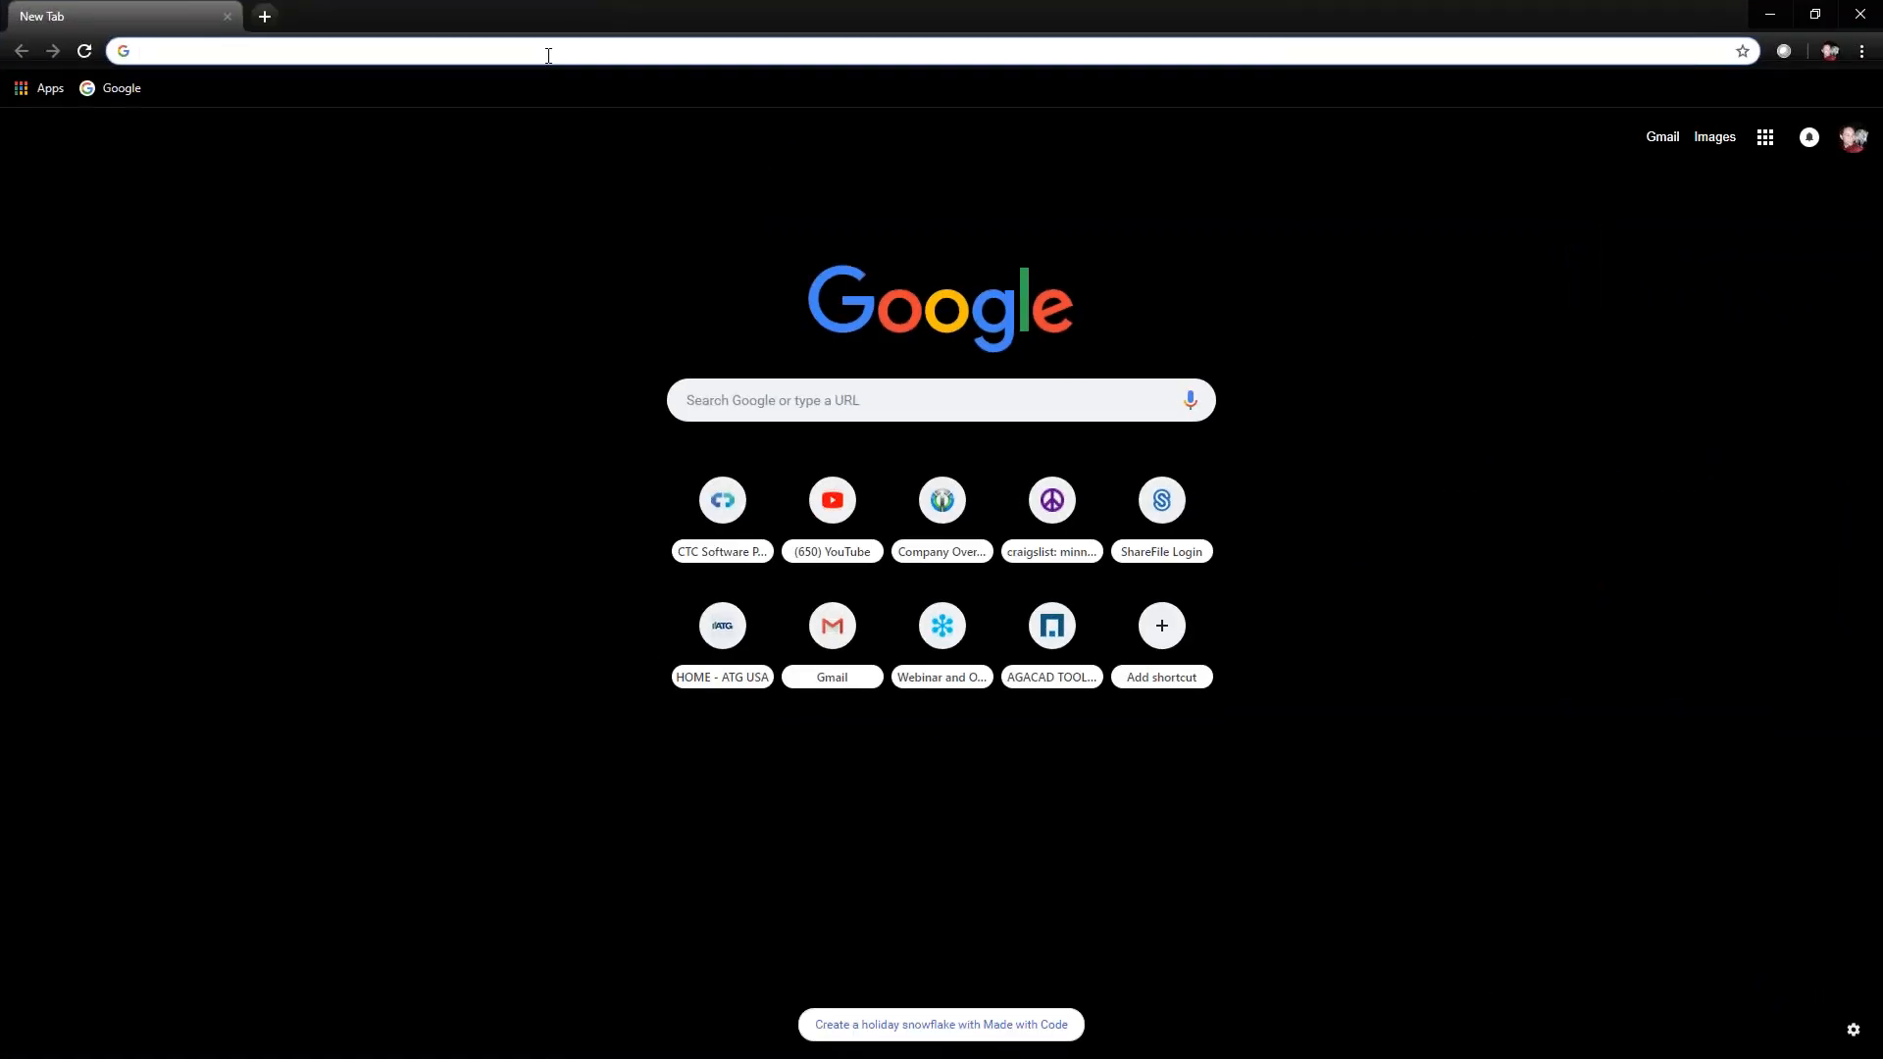
In Chrome, go to ctcsoftware.com and open the product page of BIM Project Suite 2019
type("ctcsoftware.com")
key("Return")
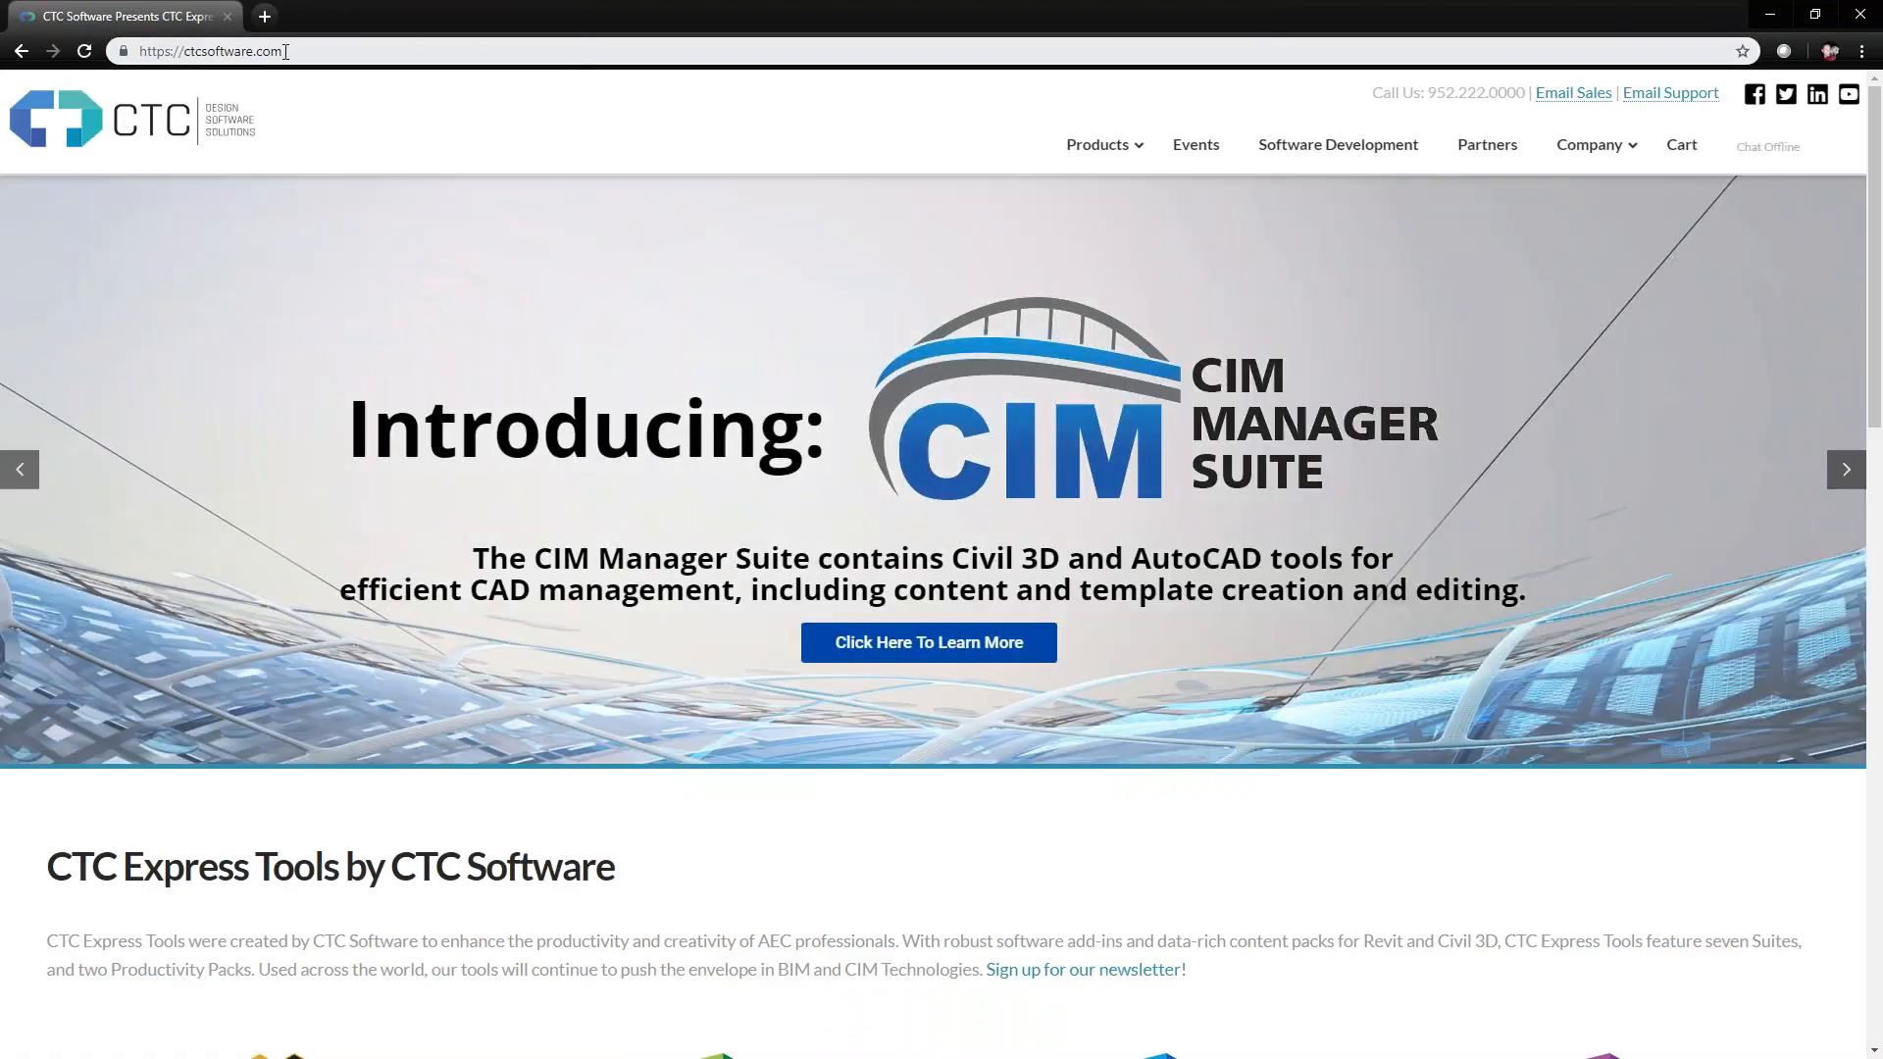
mouse_move(1103, 147)
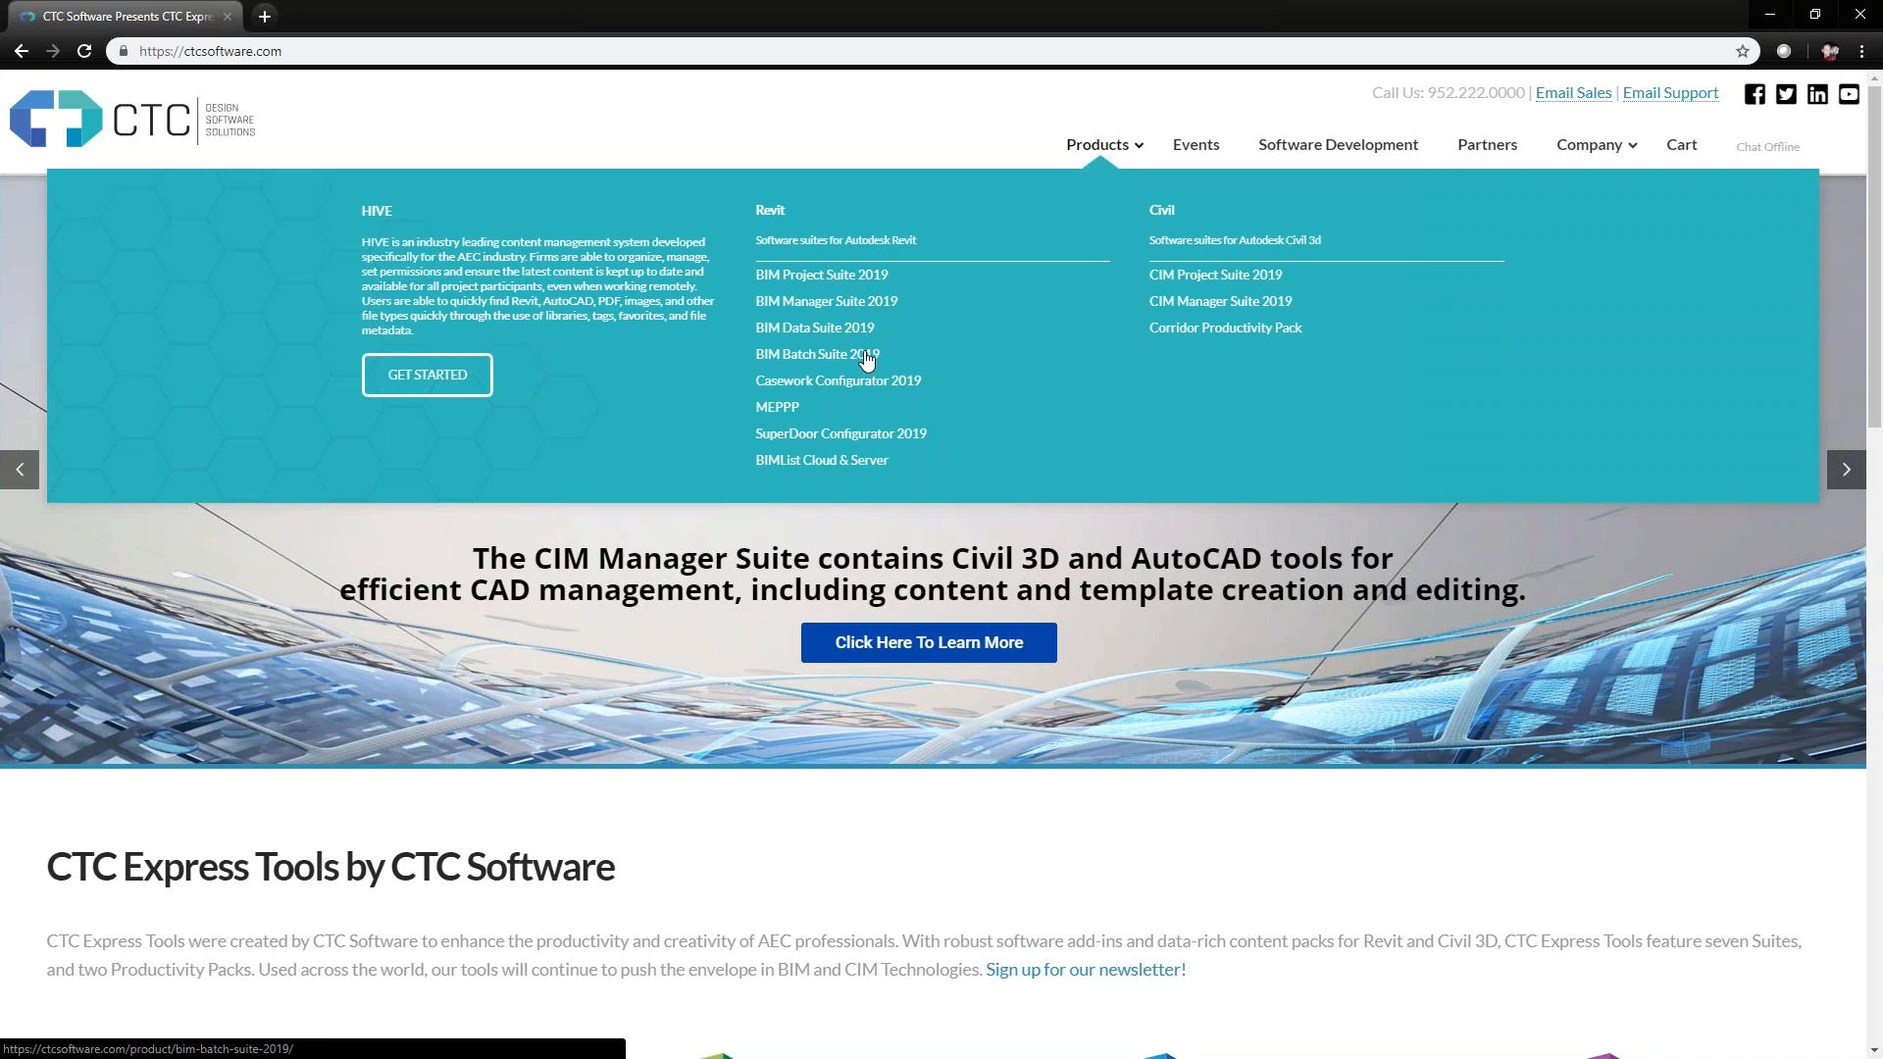
left_click(829, 285)
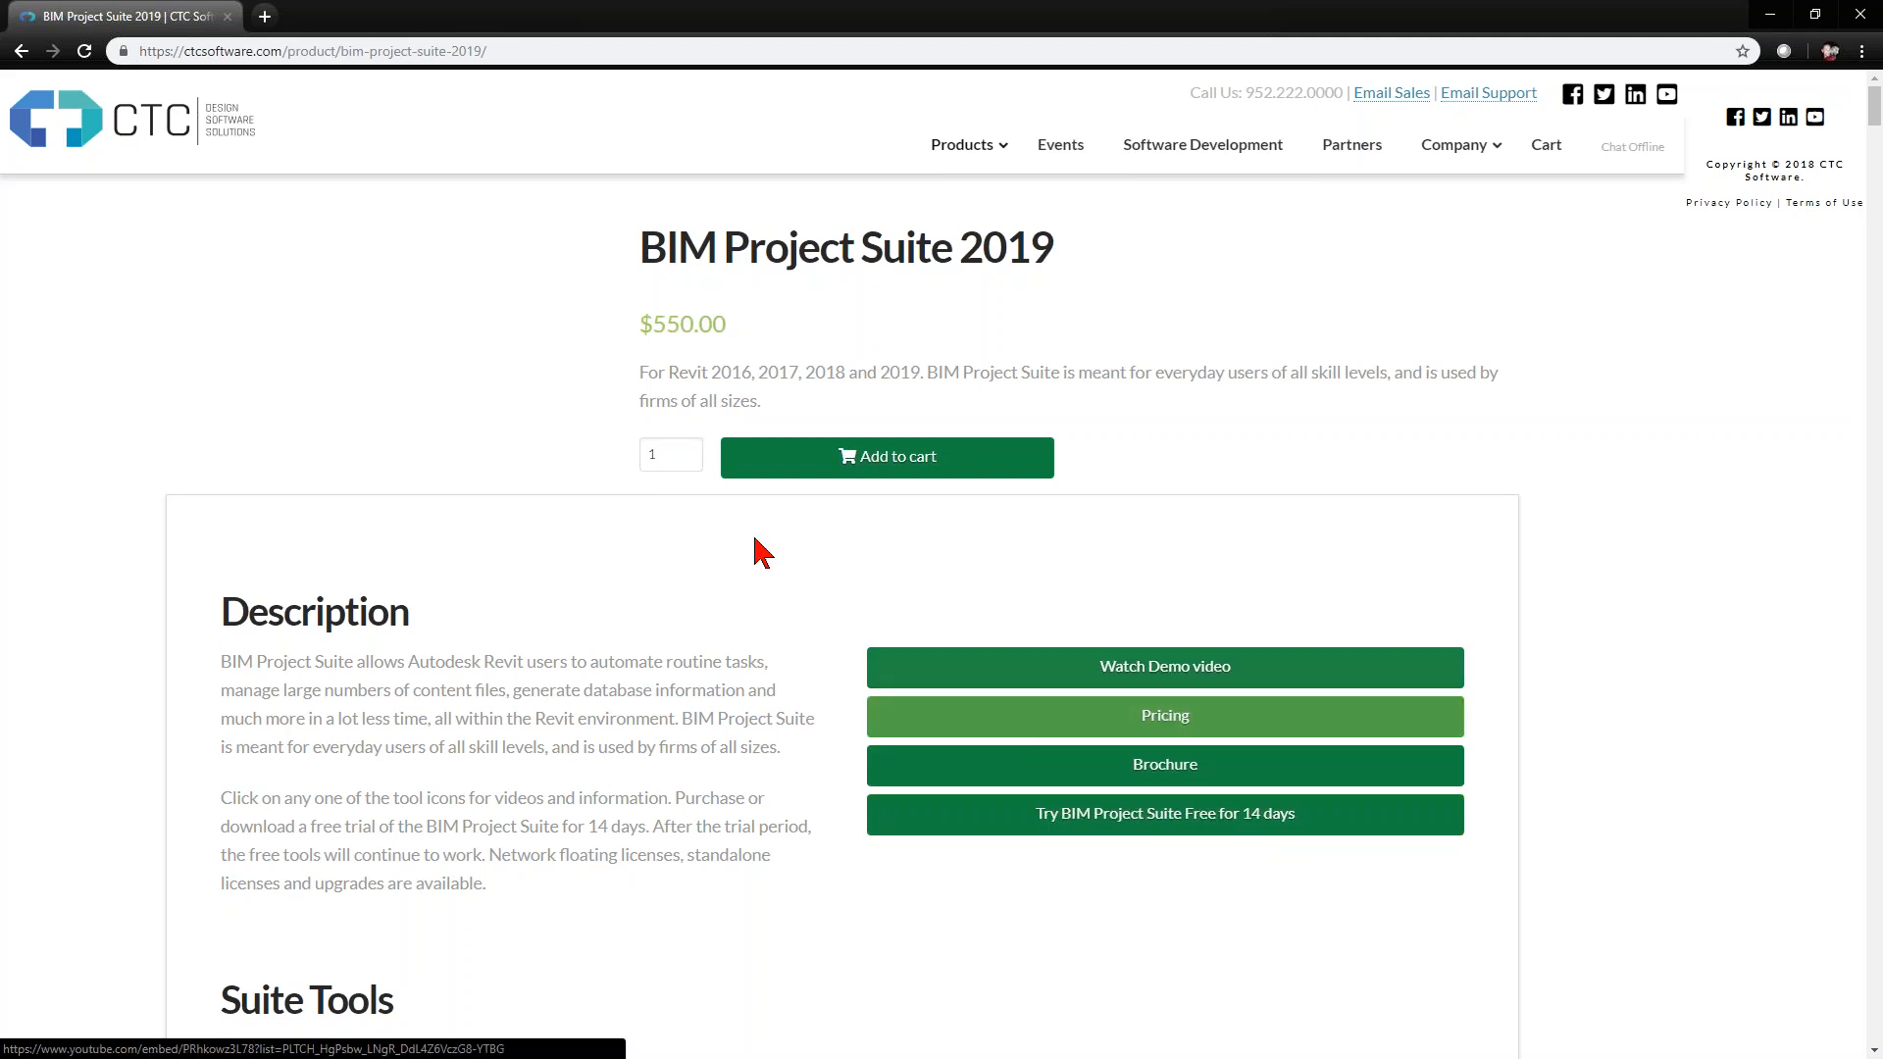
Highlight the supported Revit versions and the price of BIM Project Suite 2019, and clear the highlight
left_click_drag(713, 373, 920, 374)
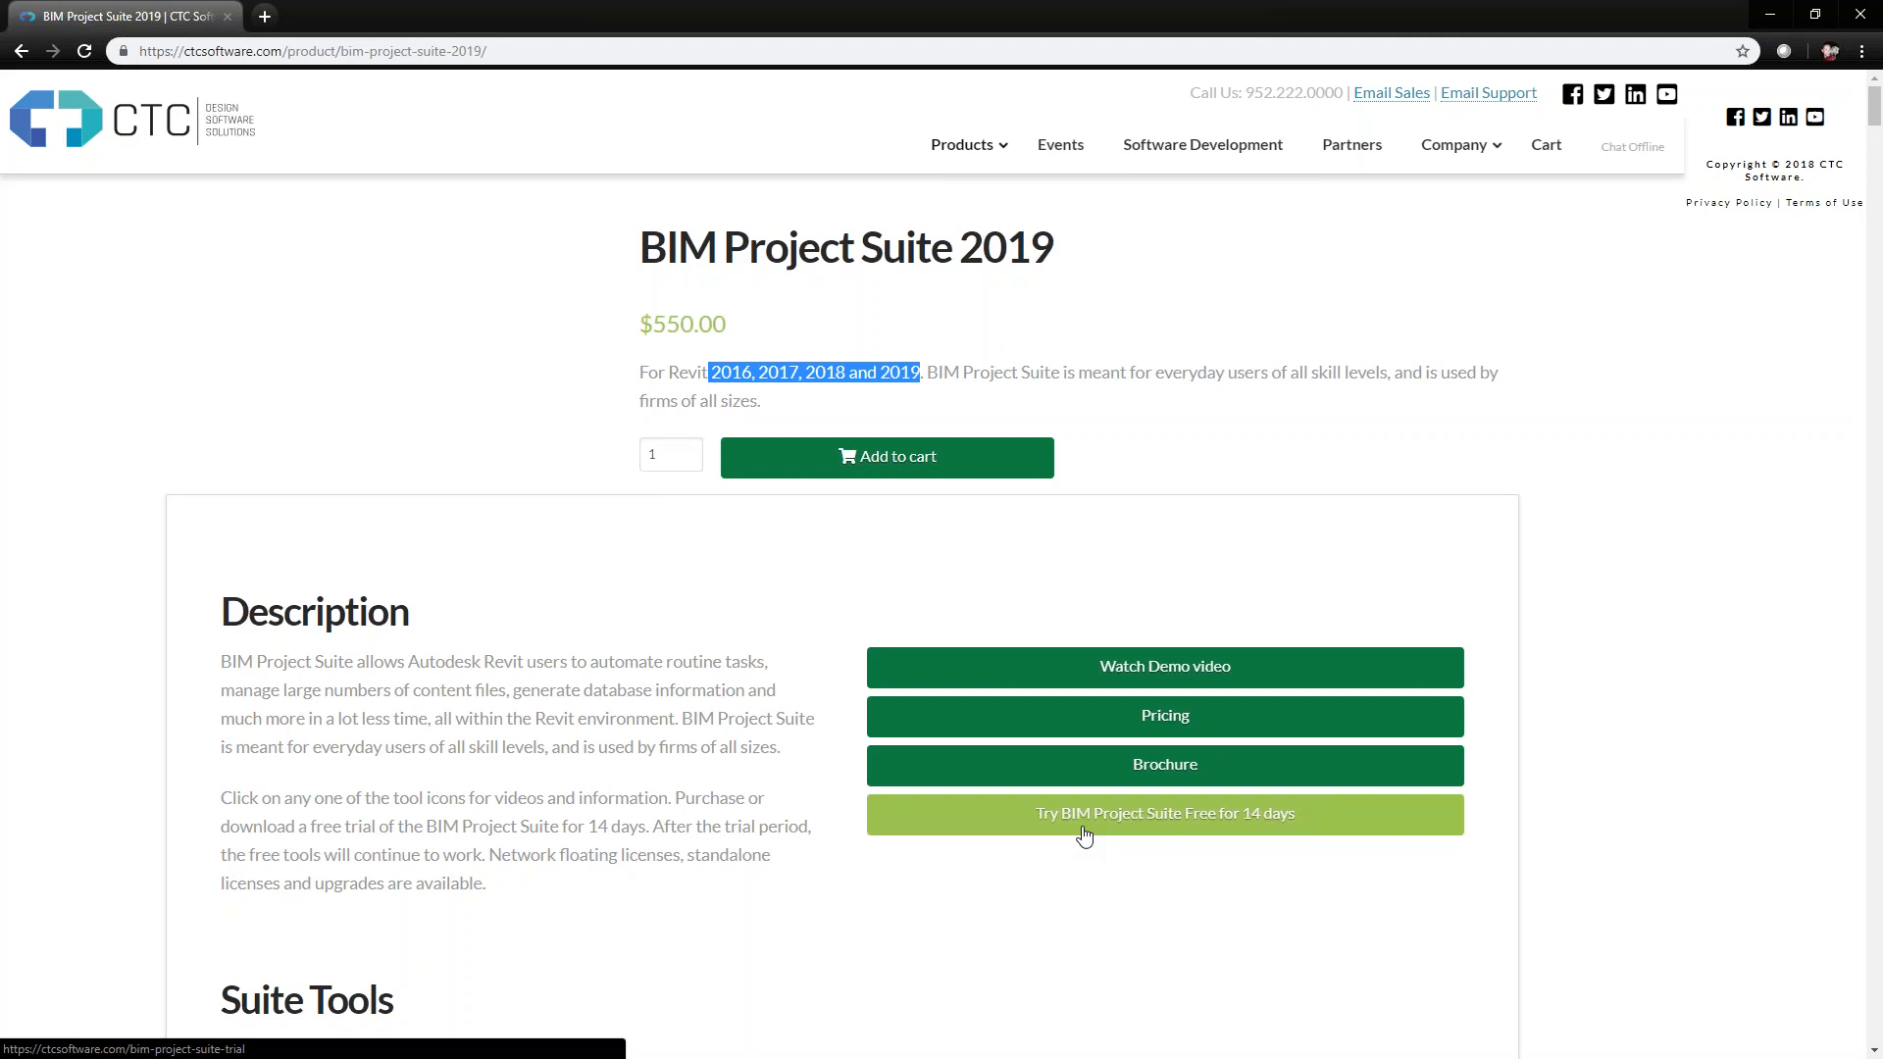
left_click_drag(654, 324, 726, 326)
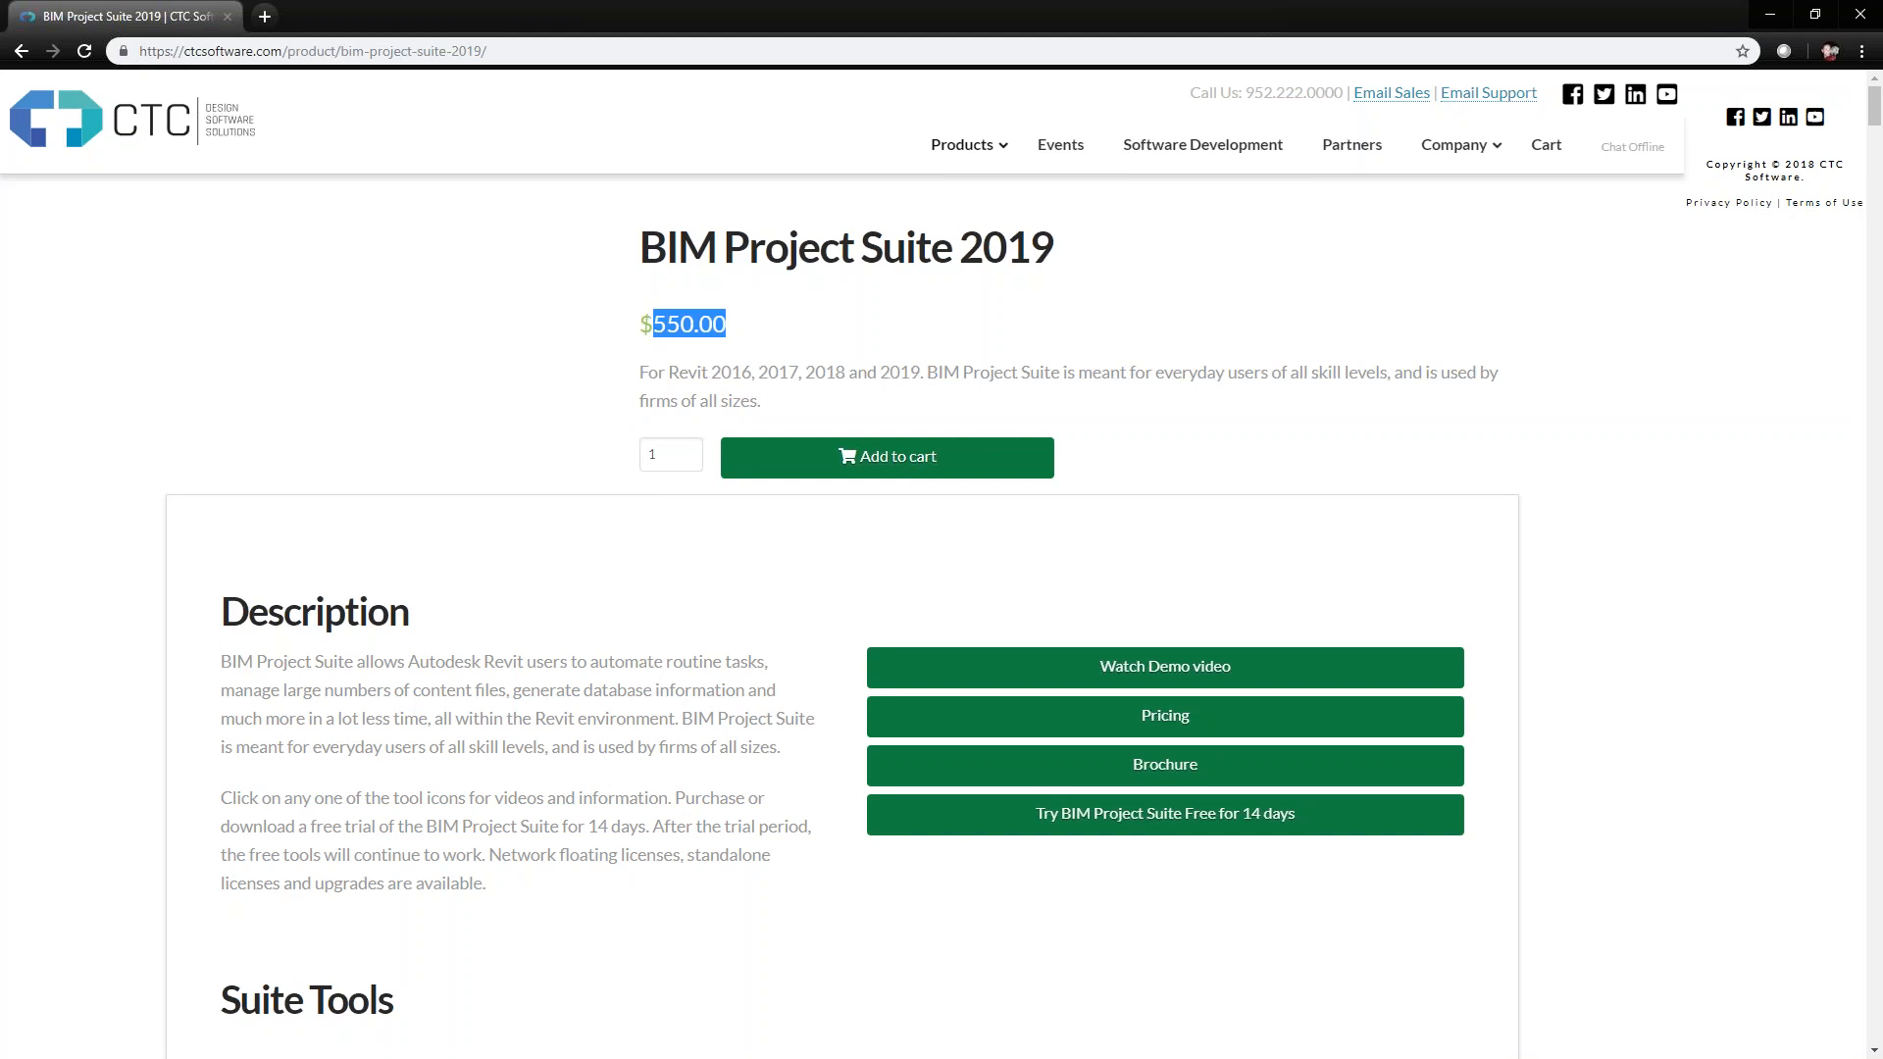
left_click(713, 375)
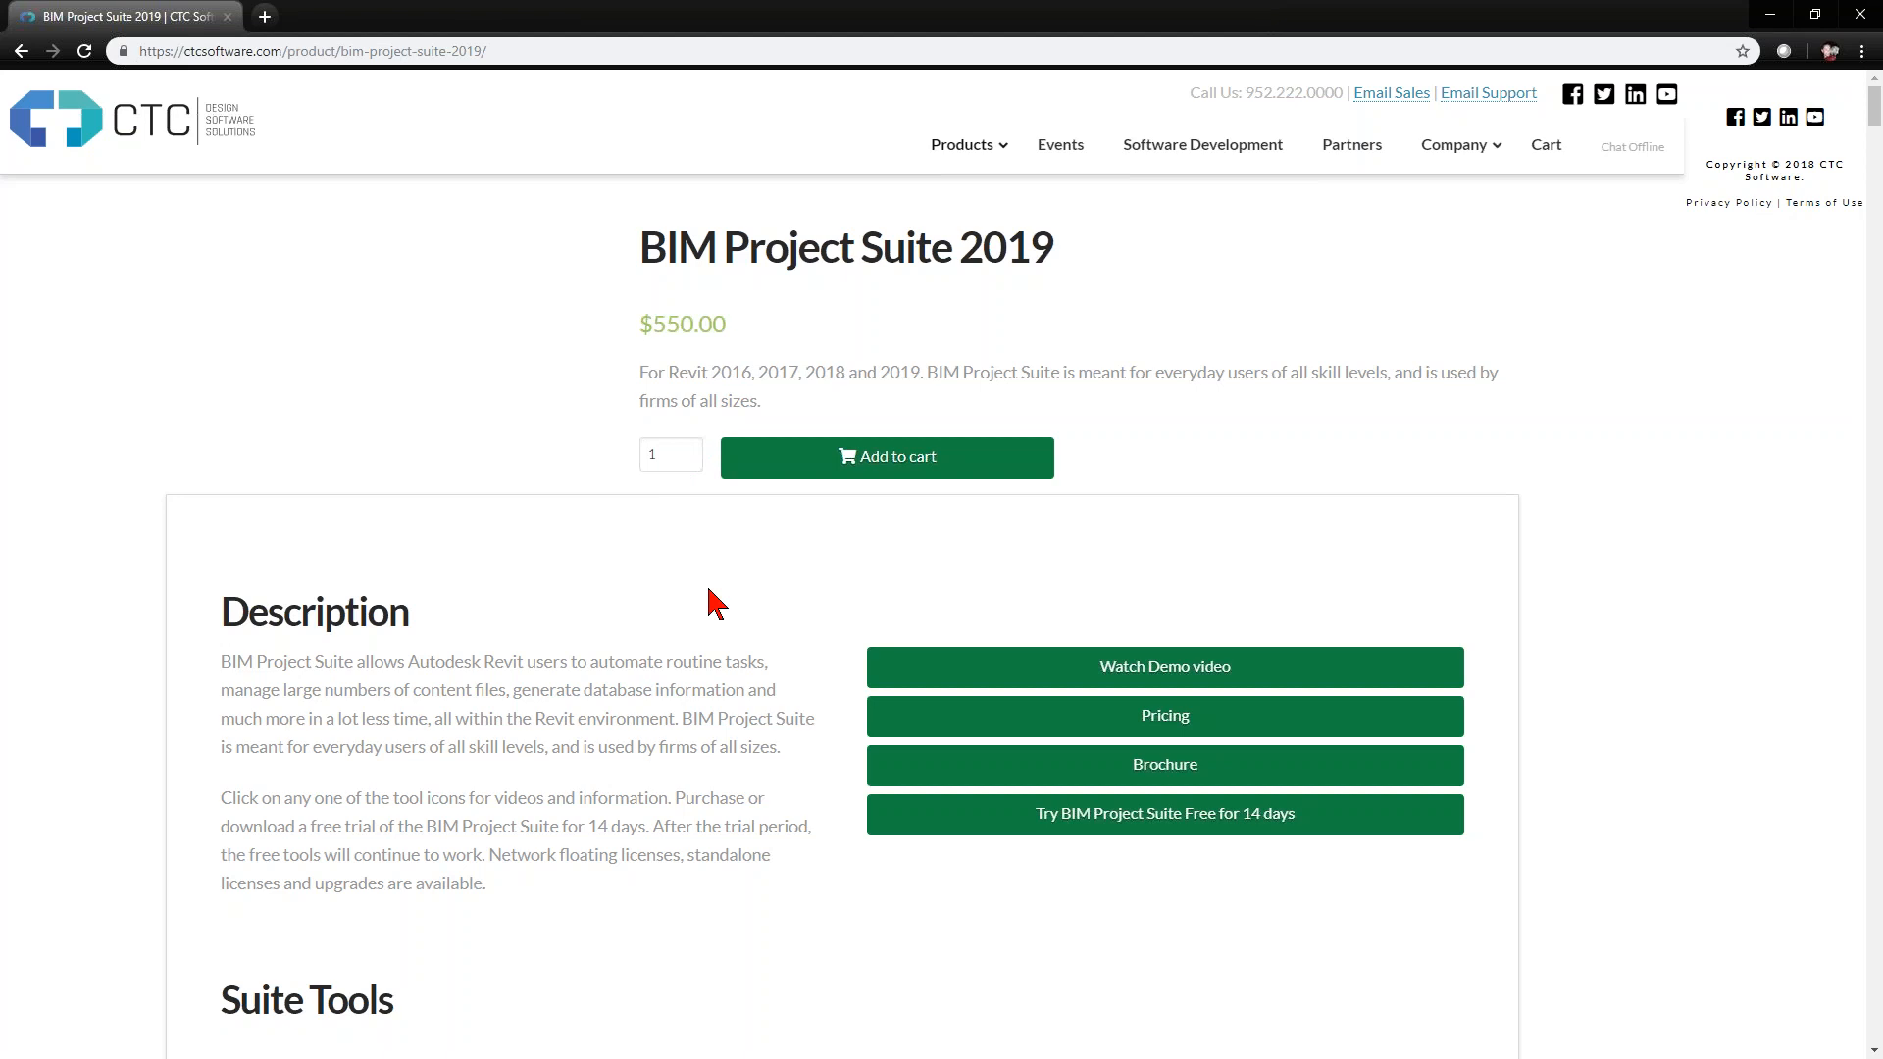